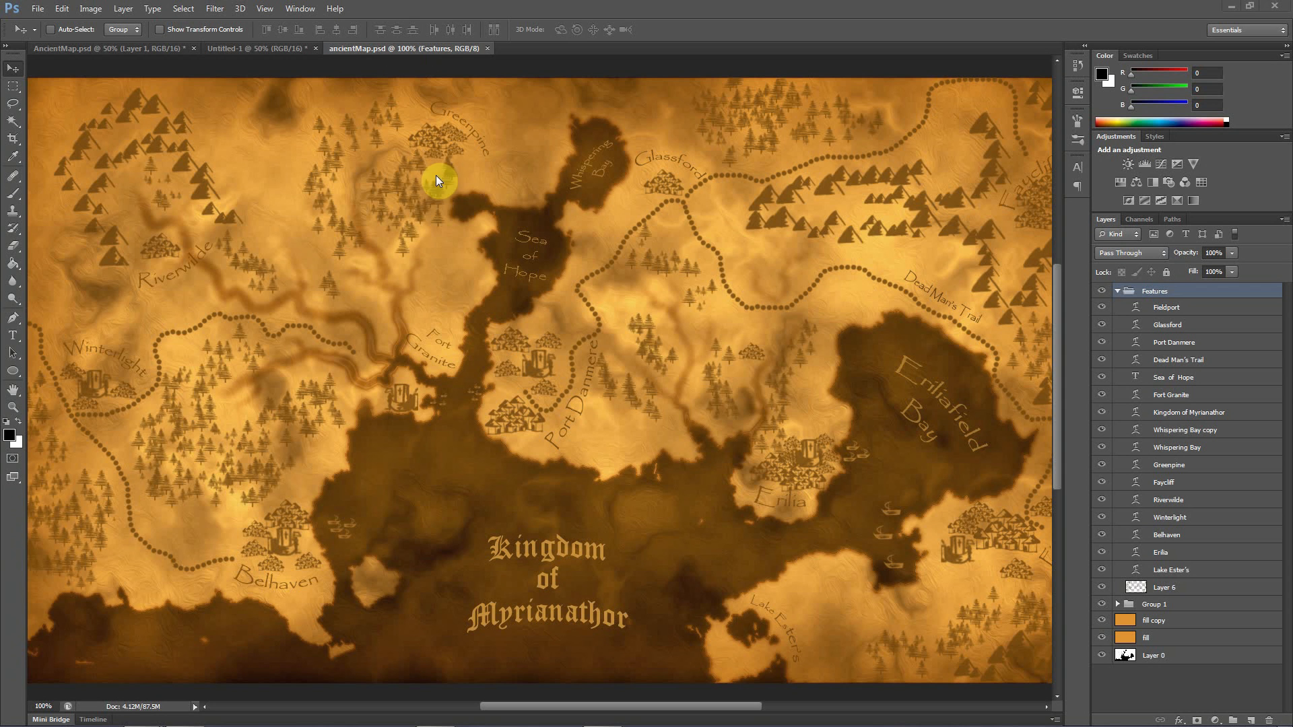
# Compare the coastline sketch in Untitled-1 with the finished map in ancientMap.psd
pyautogui.click(247, 51)
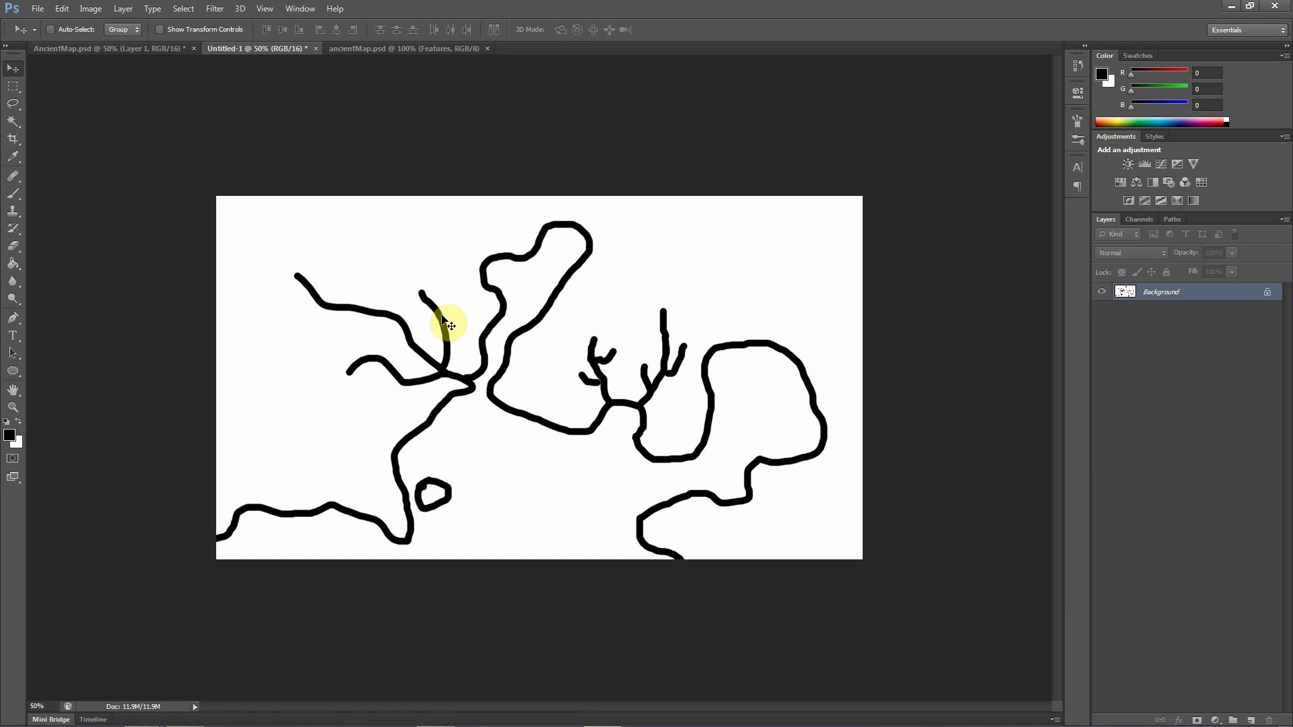
pyautogui.click(385, 50)
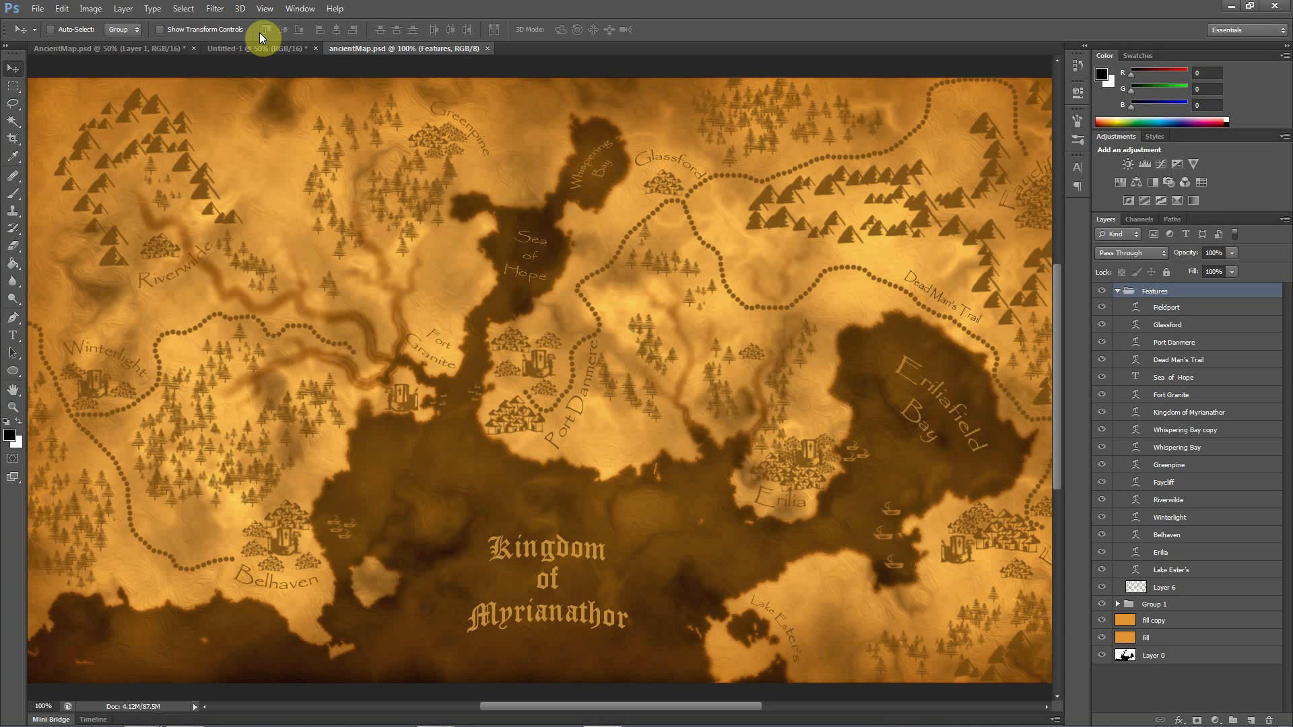
pyautogui.click(241, 47)
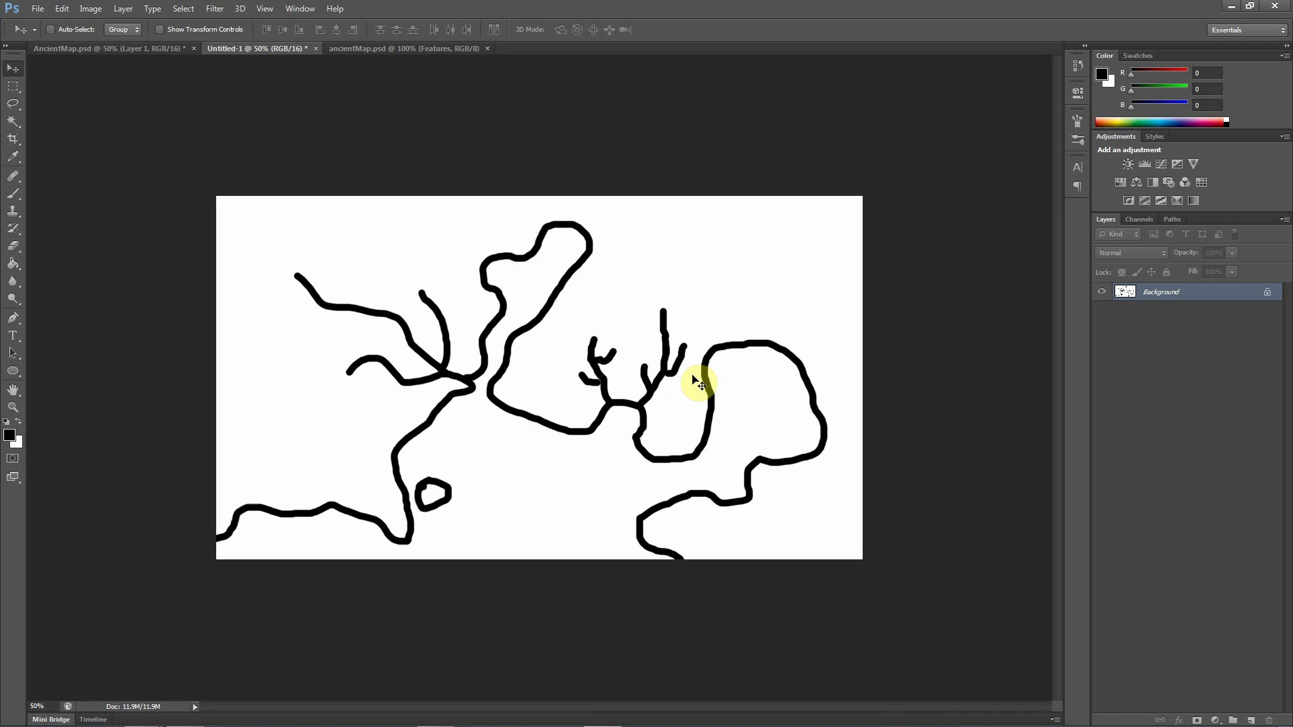
pyautogui.click(1158, 293)
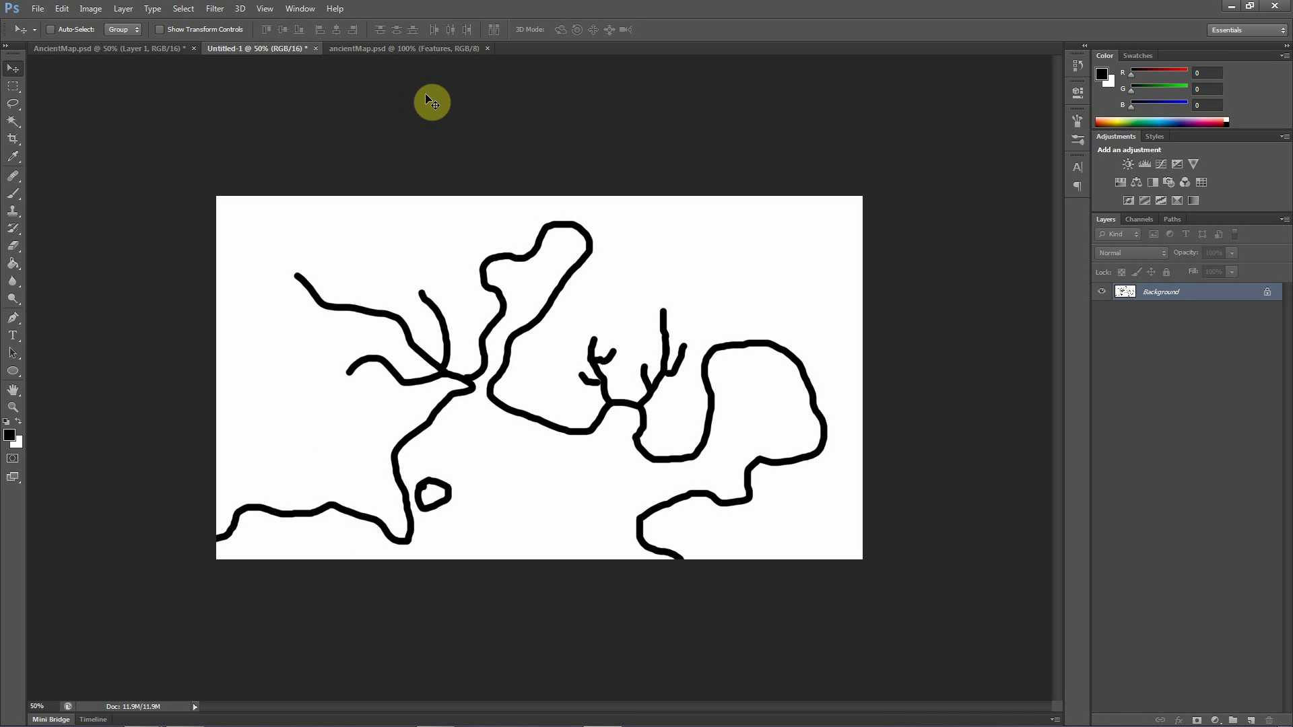
pyautogui.click(369, 49)
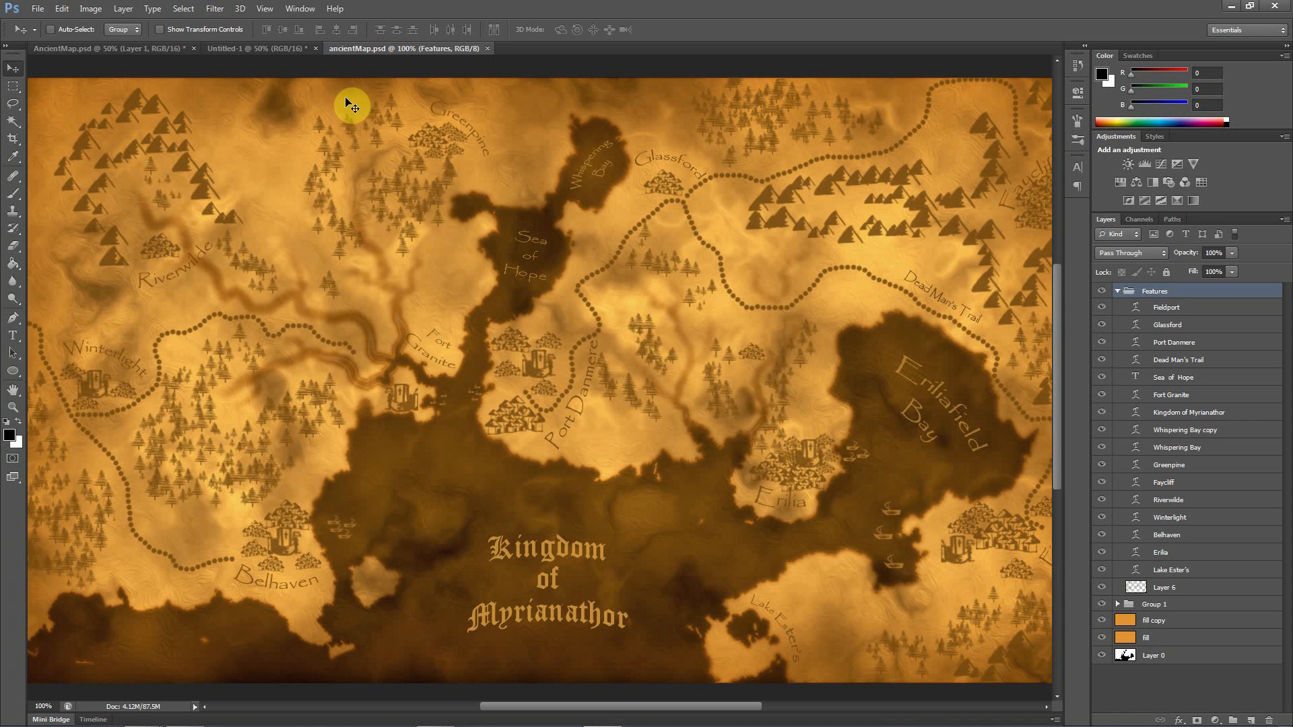
pyautogui.click(269, 49)
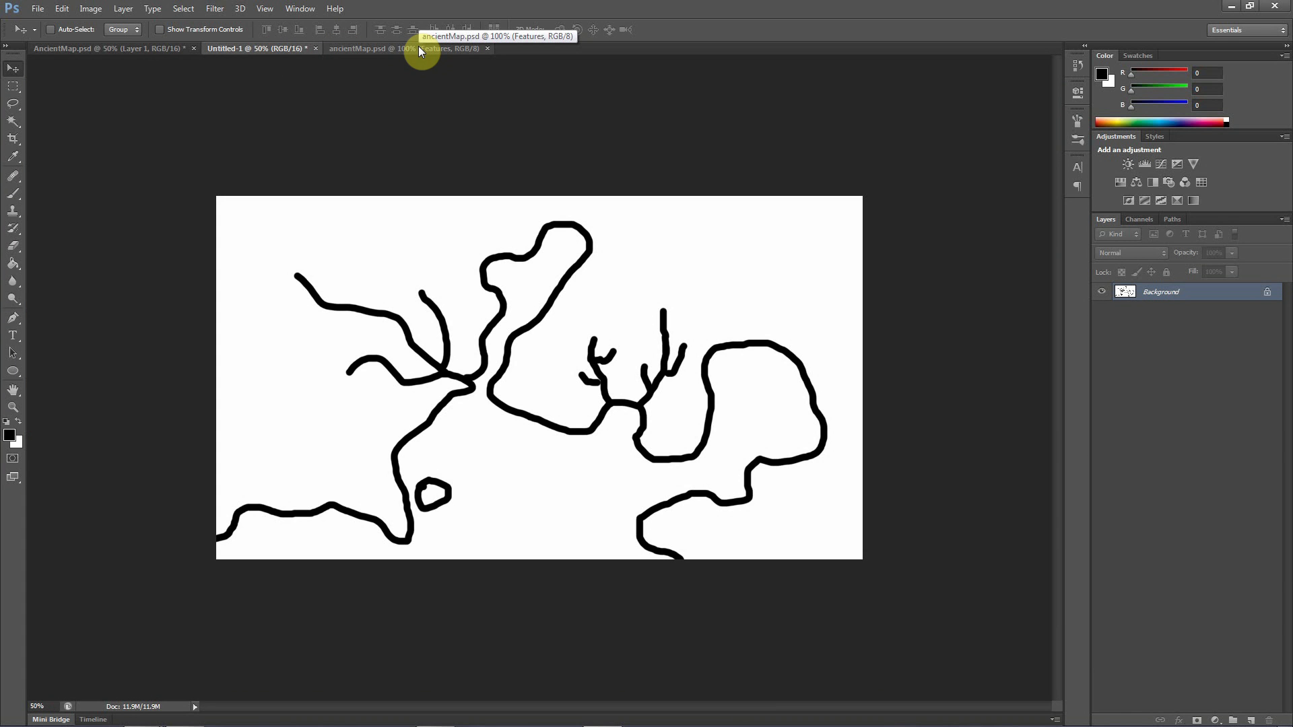
pyautogui.click(418, 47)
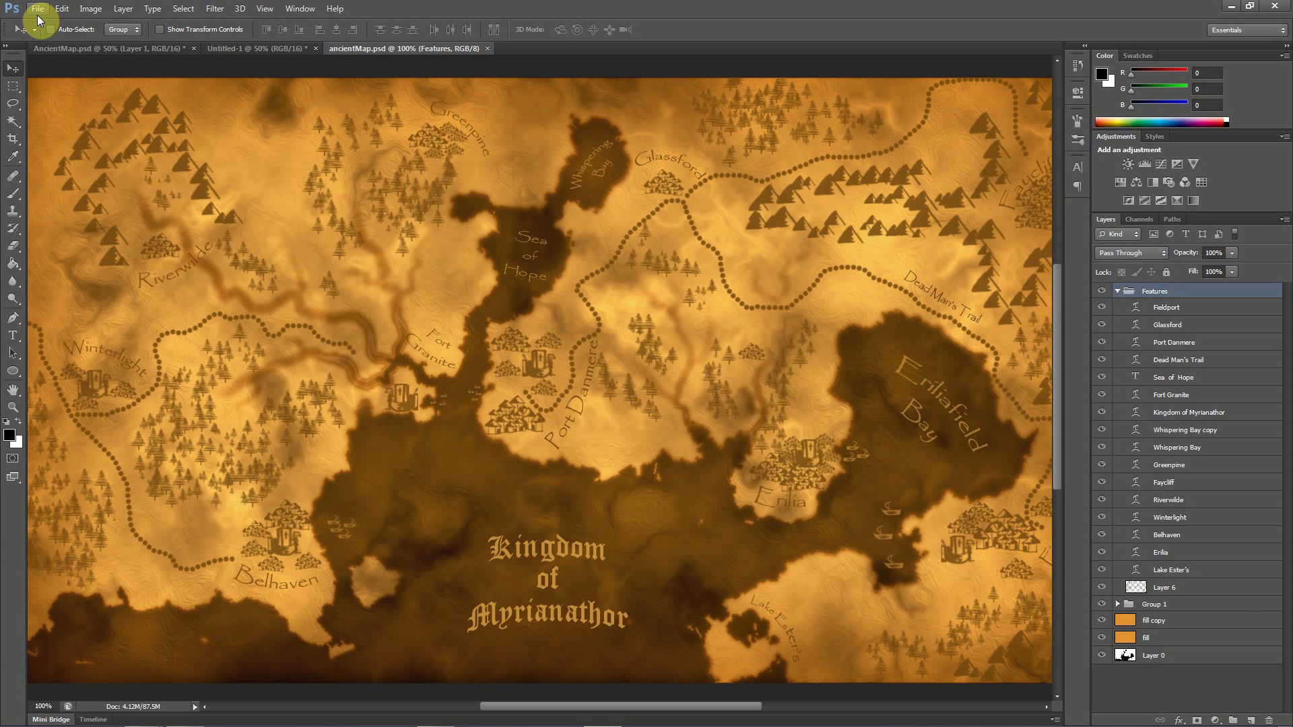
# Start a new document named ancientMap with a width of 1920 pixels and a height of 1080 pixels
pyautogui.click(34, 10)
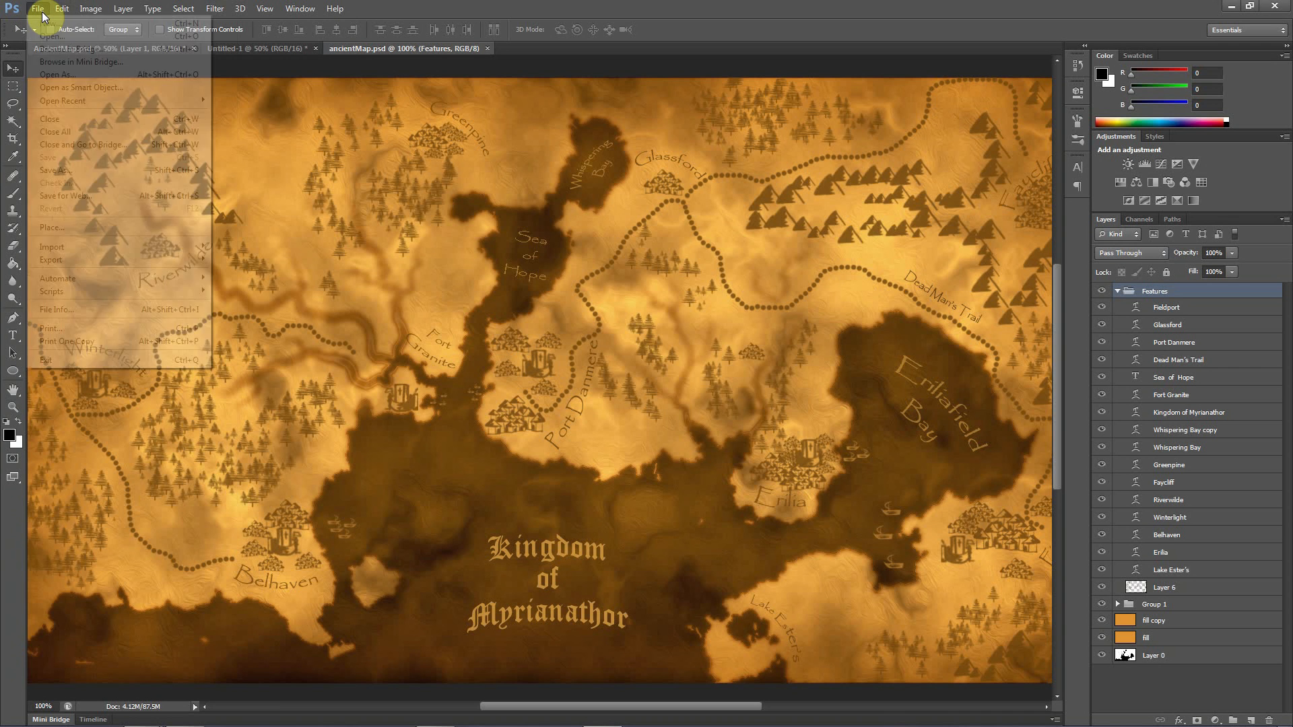
pyautogui.click(211, 70)
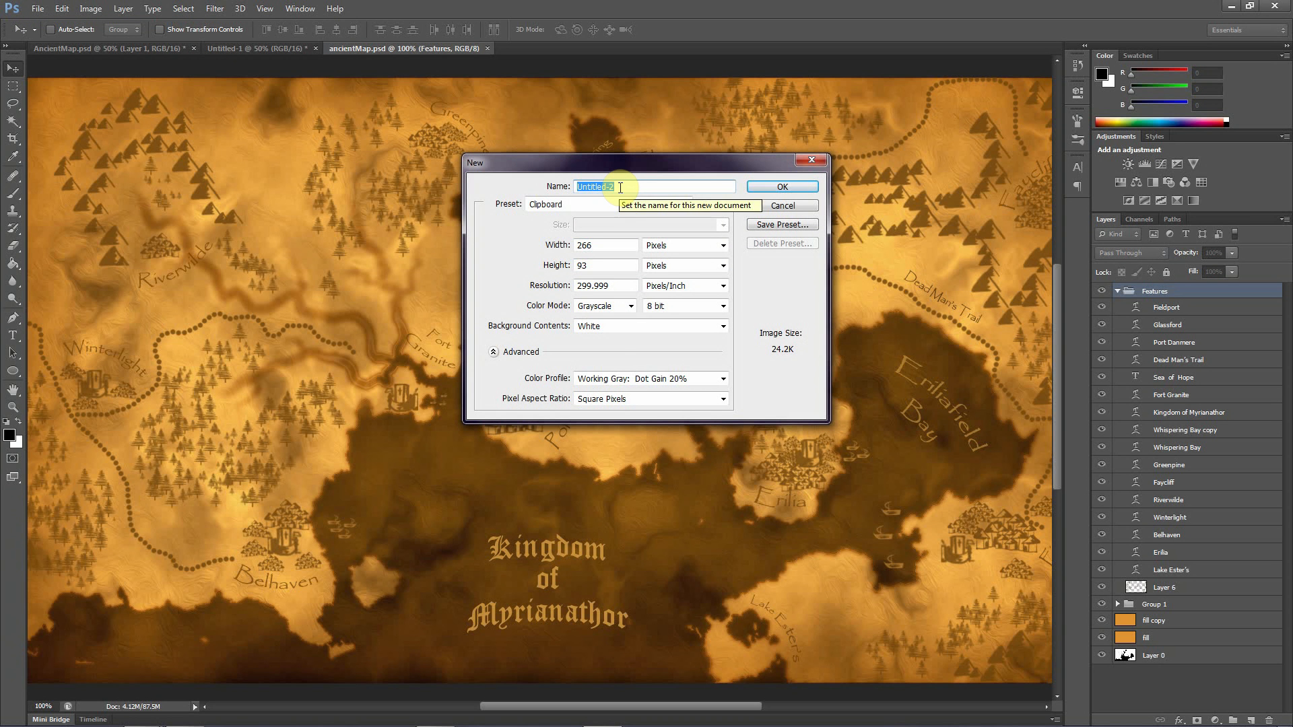
pyautogui.write('an')
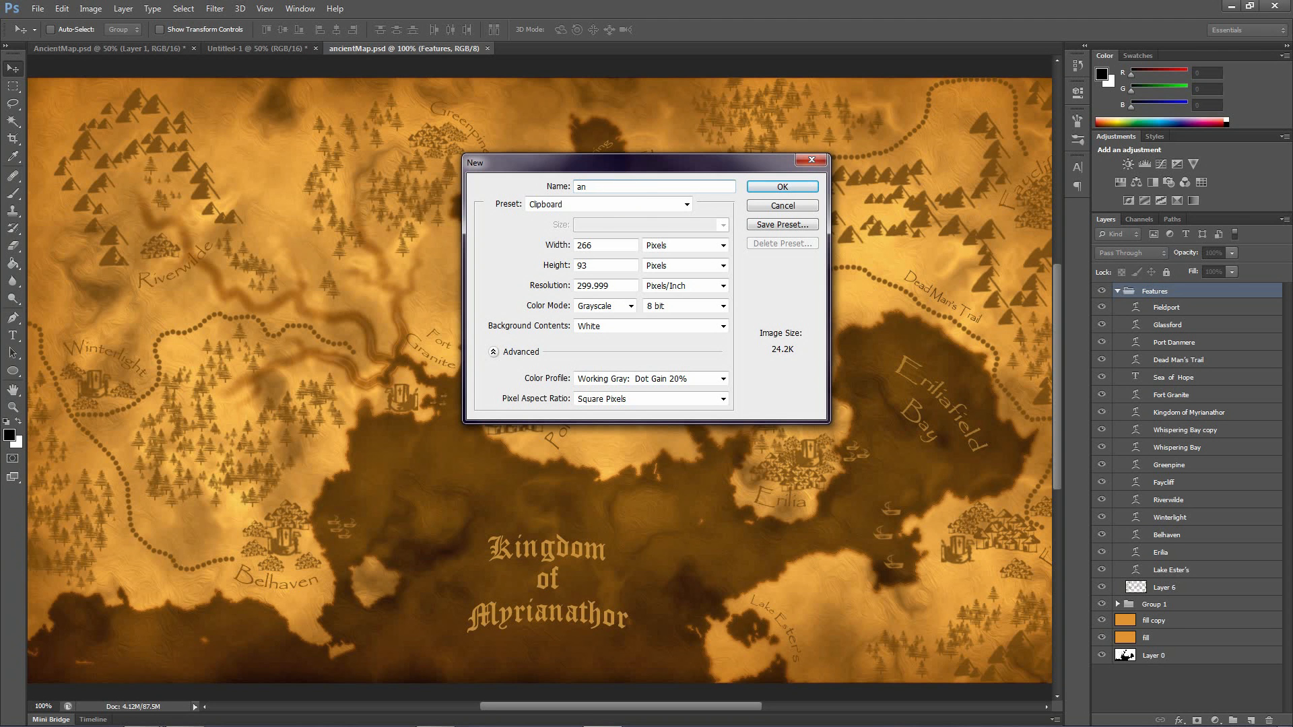
pyautogui.write('cientMap')
pyautogui.moveTo(610, 242); pyautogui.dragTo(559, 249)
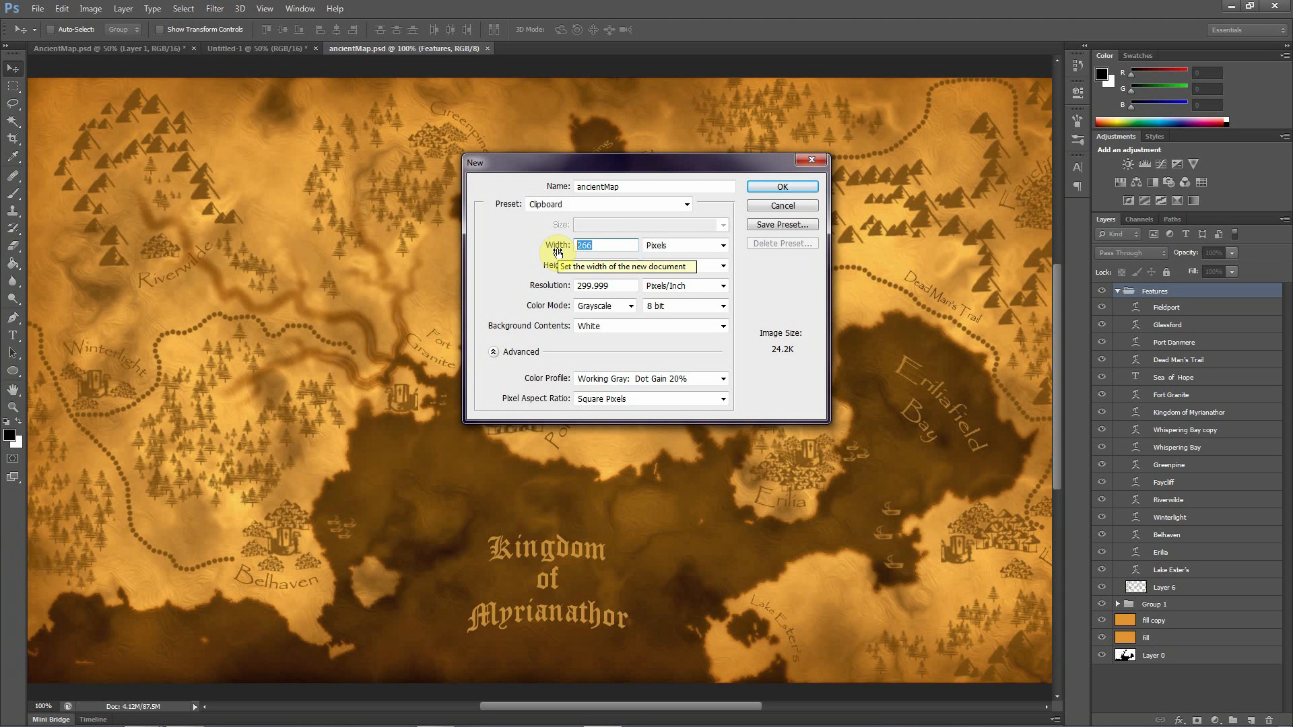
pyautogui.write('1920')
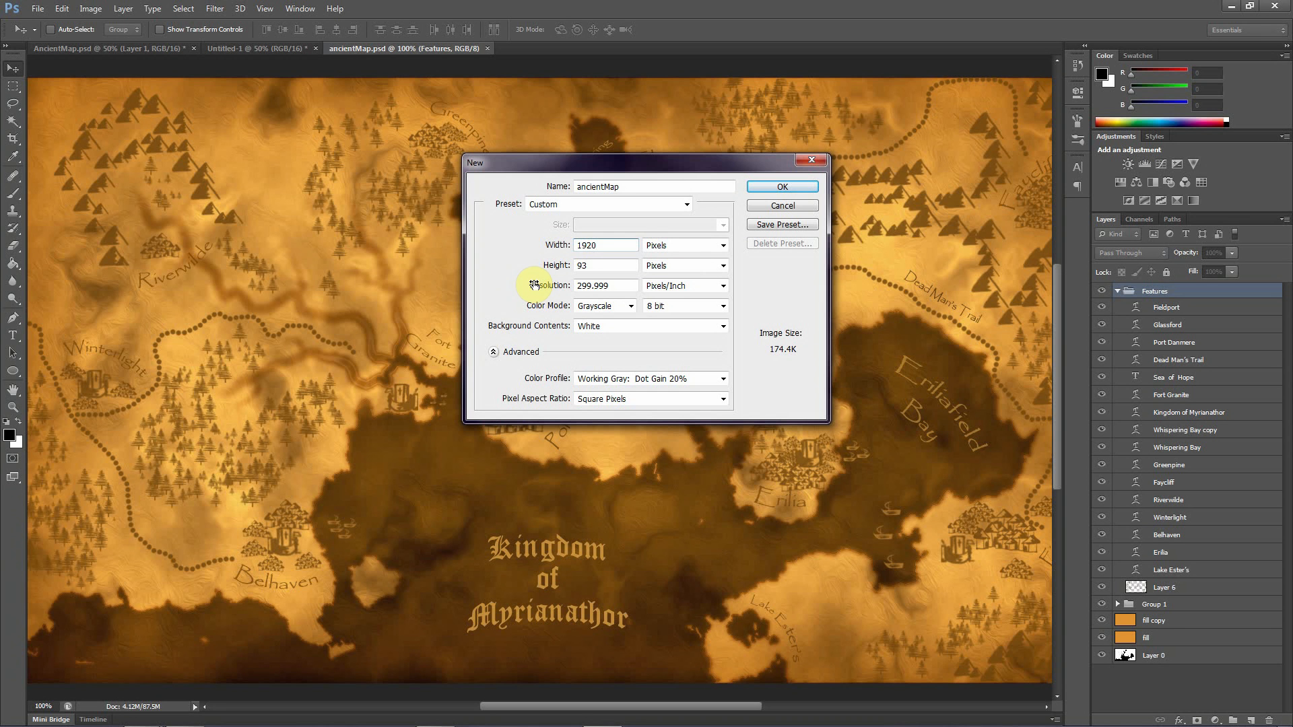
pyautogui.click(562, 267)
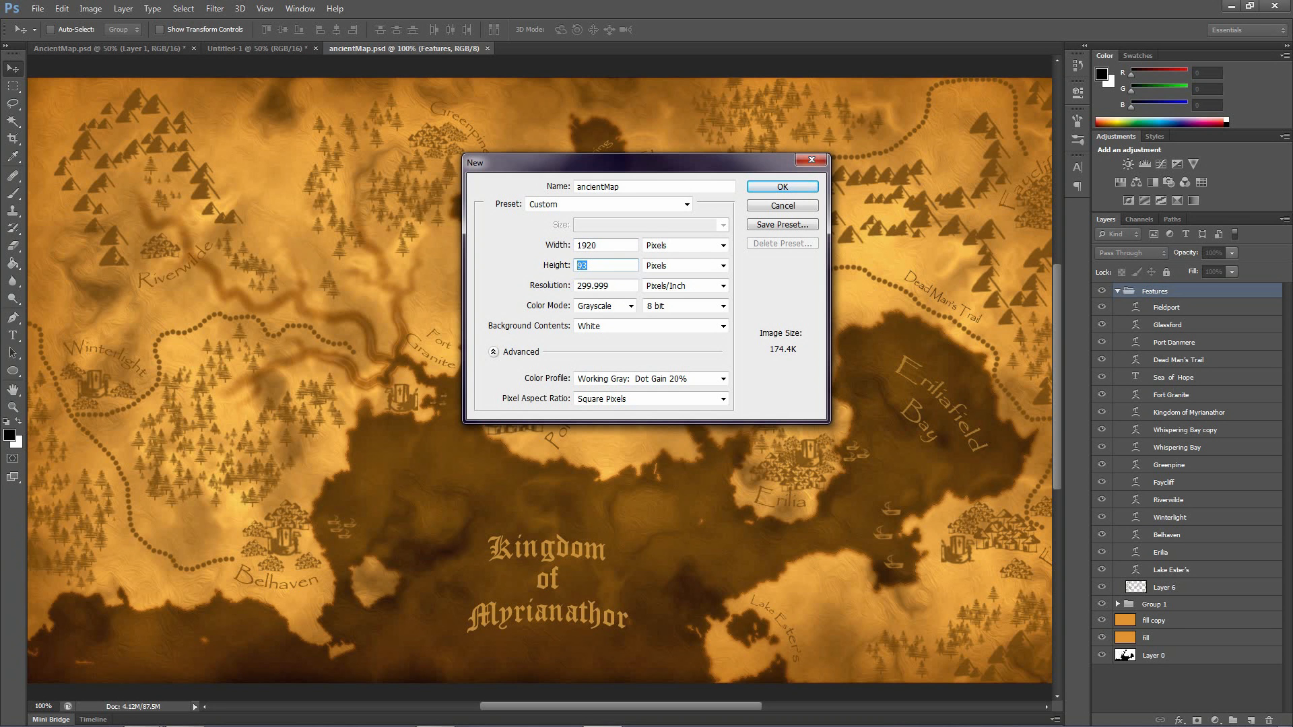
pyautogui.write('1080')
# Set the resolution to 300 pixels/inch and the colour mode to 16 bit RGB Color, and create the document
pyautogui.click(616, 287)
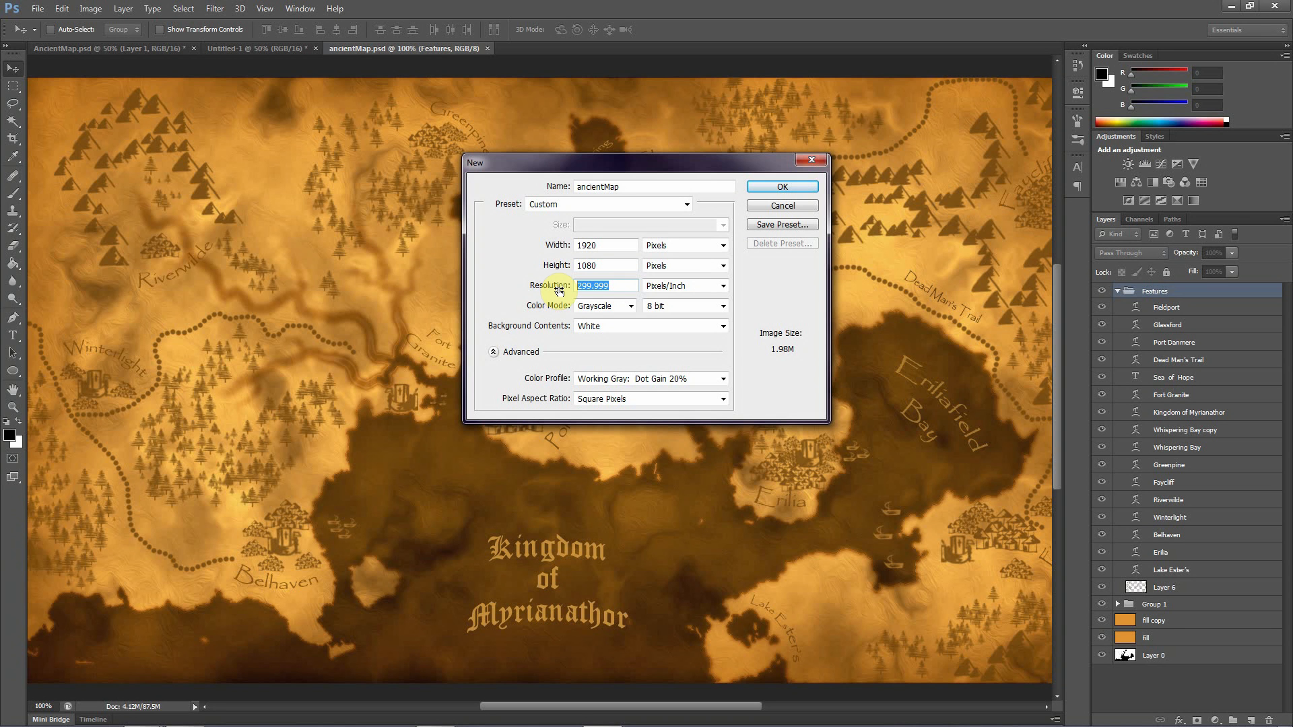
pyautogui.write('300')
pyautogui.click(684, 306)
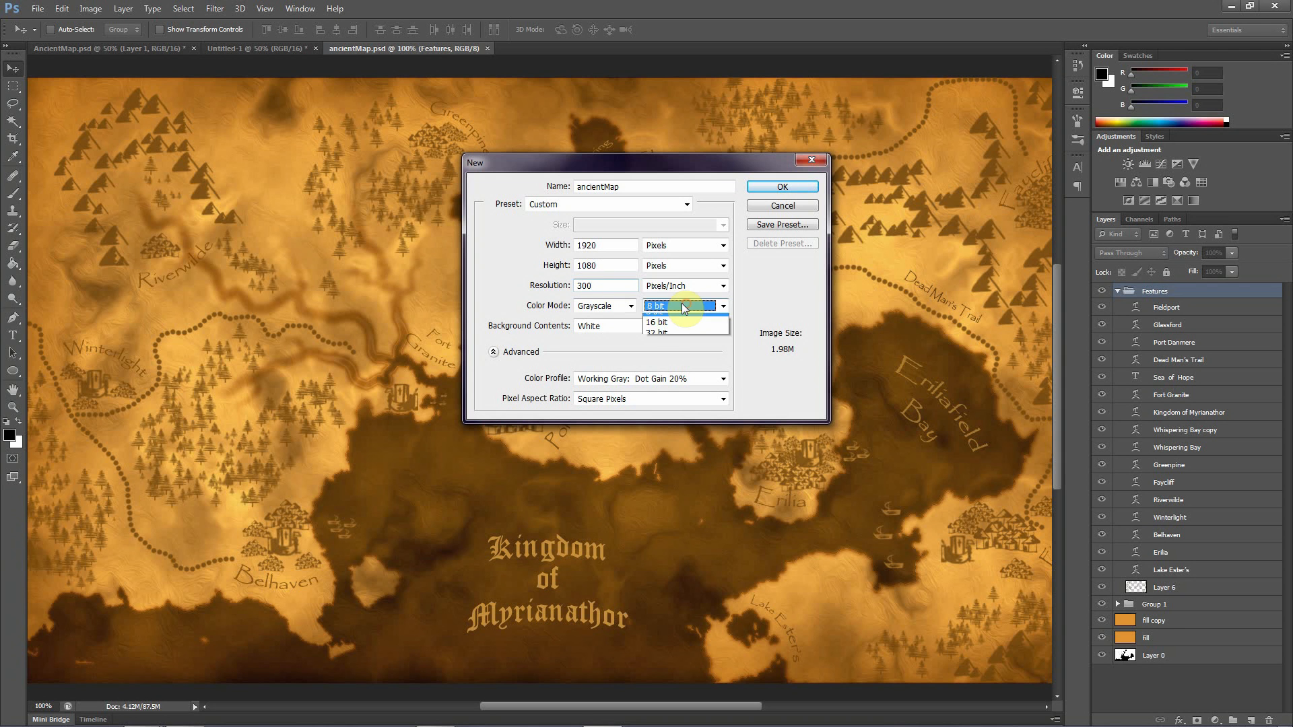
pyautogui.click(658, 322)
pyautogui.click(600, 307)
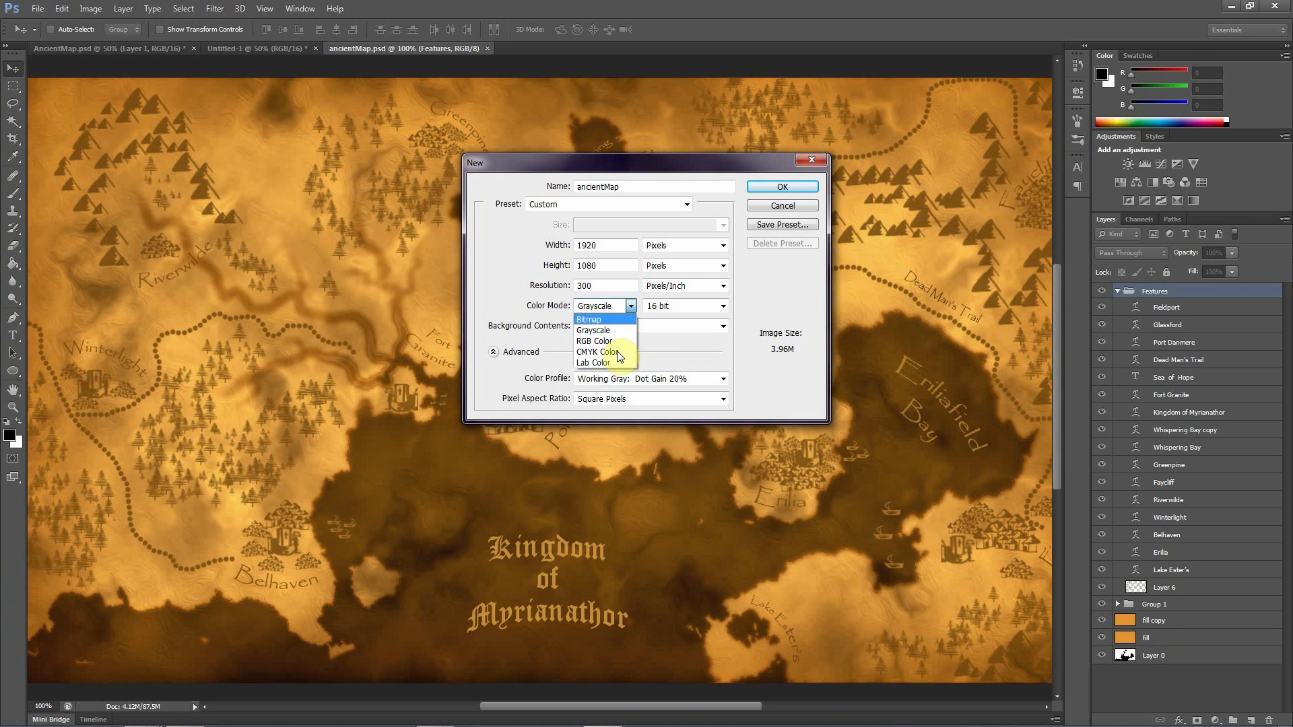
pyautogui.click(594, 341)
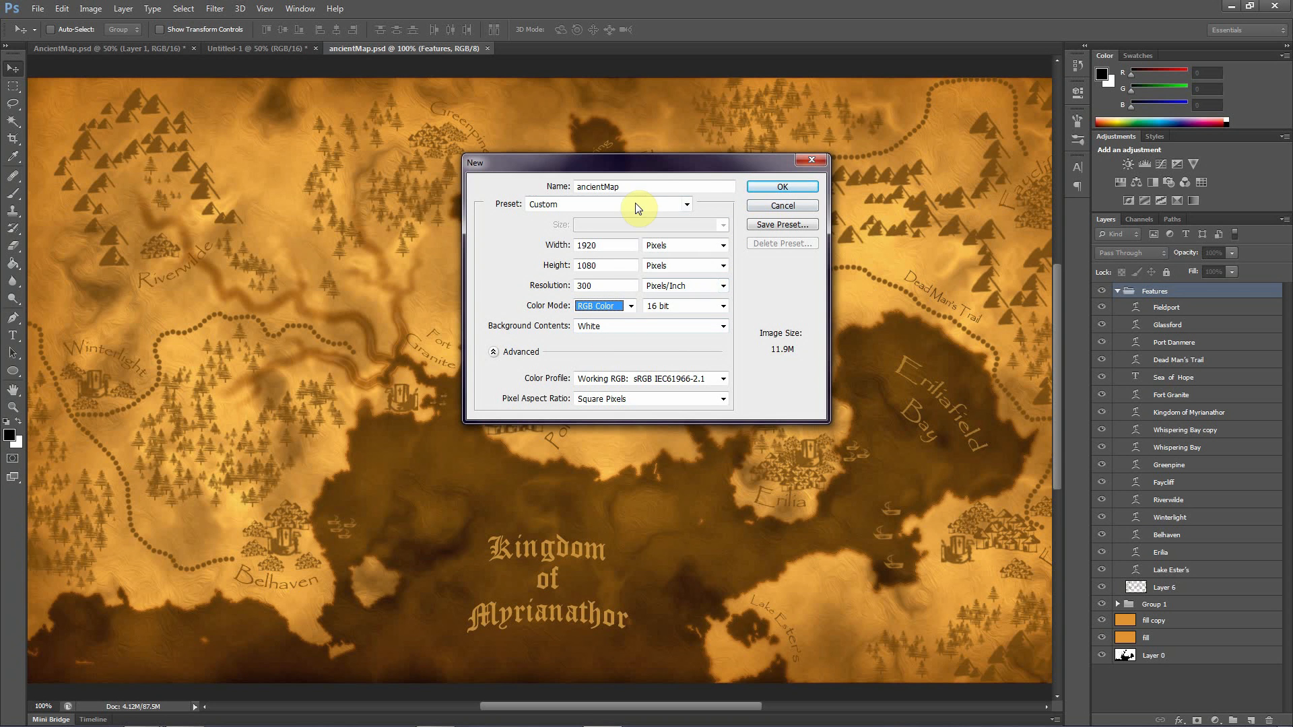
pyautogui.click(763, 193)
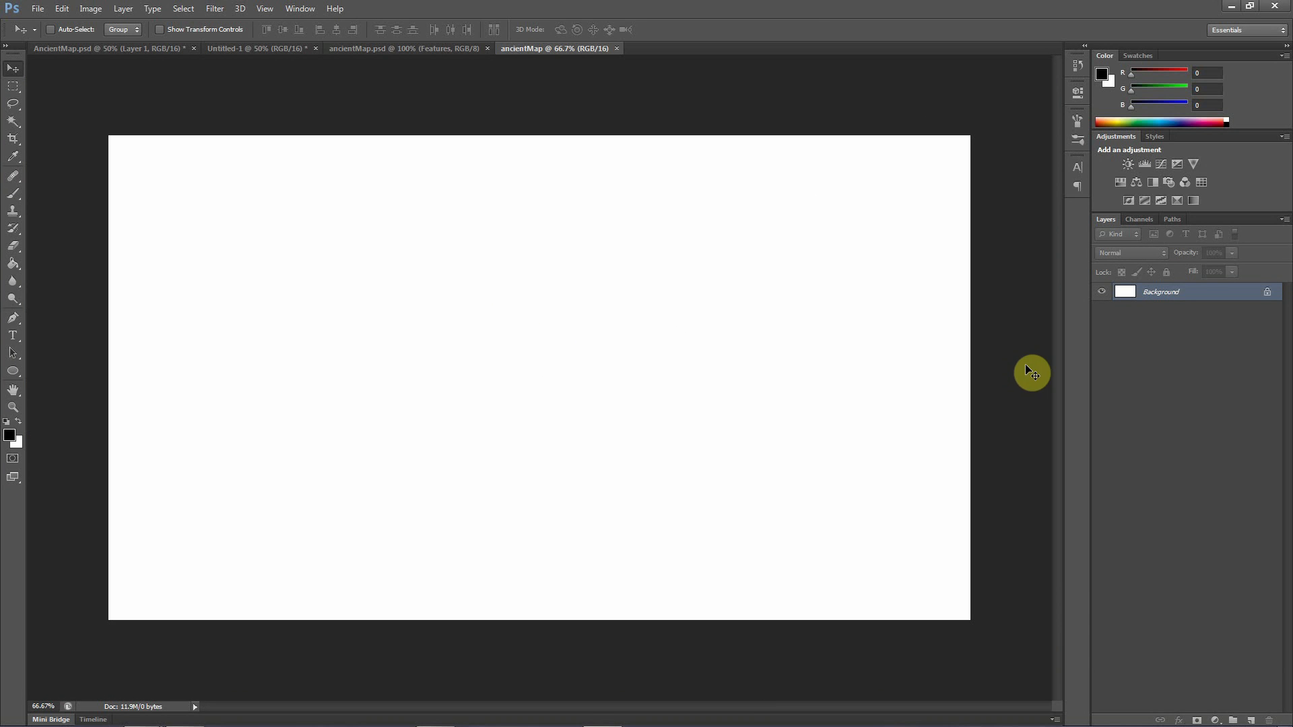
# Convert the locked Background into the regular layer Layer 0 and render Difference Clouds on it
pyautogui.doubleClick(1158, 292)
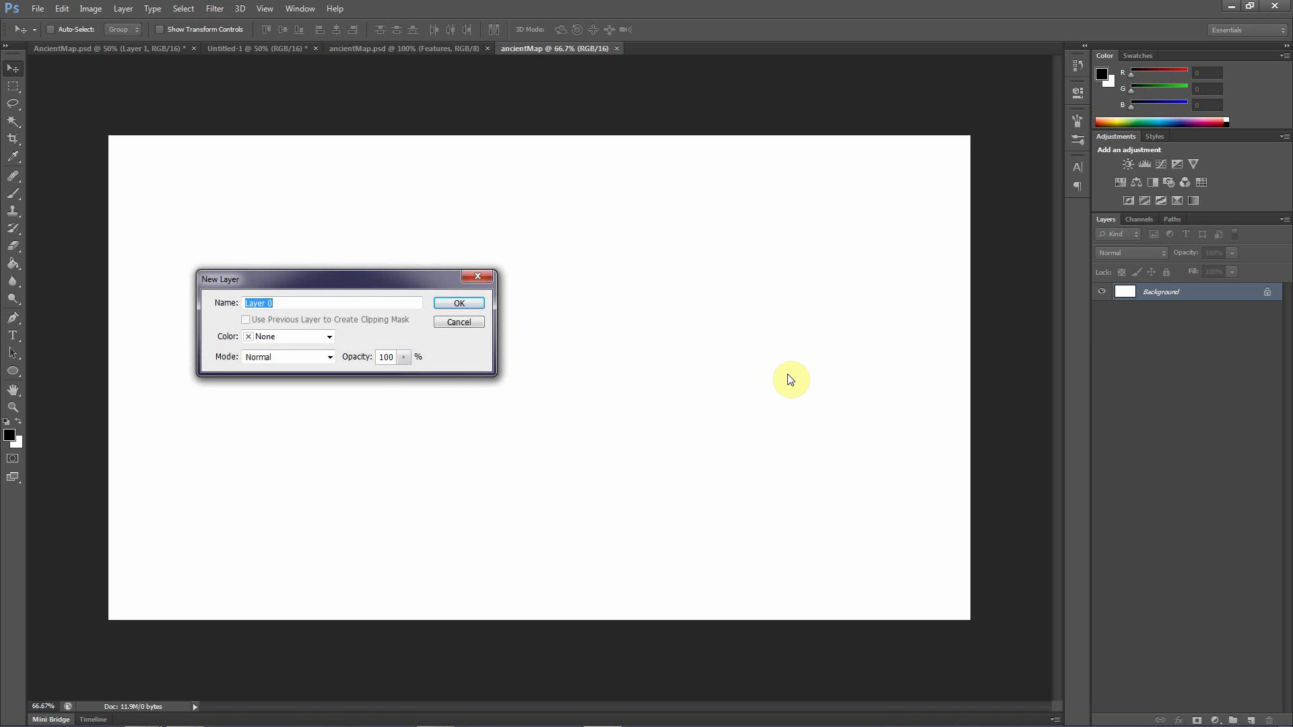
pyautogui.click(461, 304)
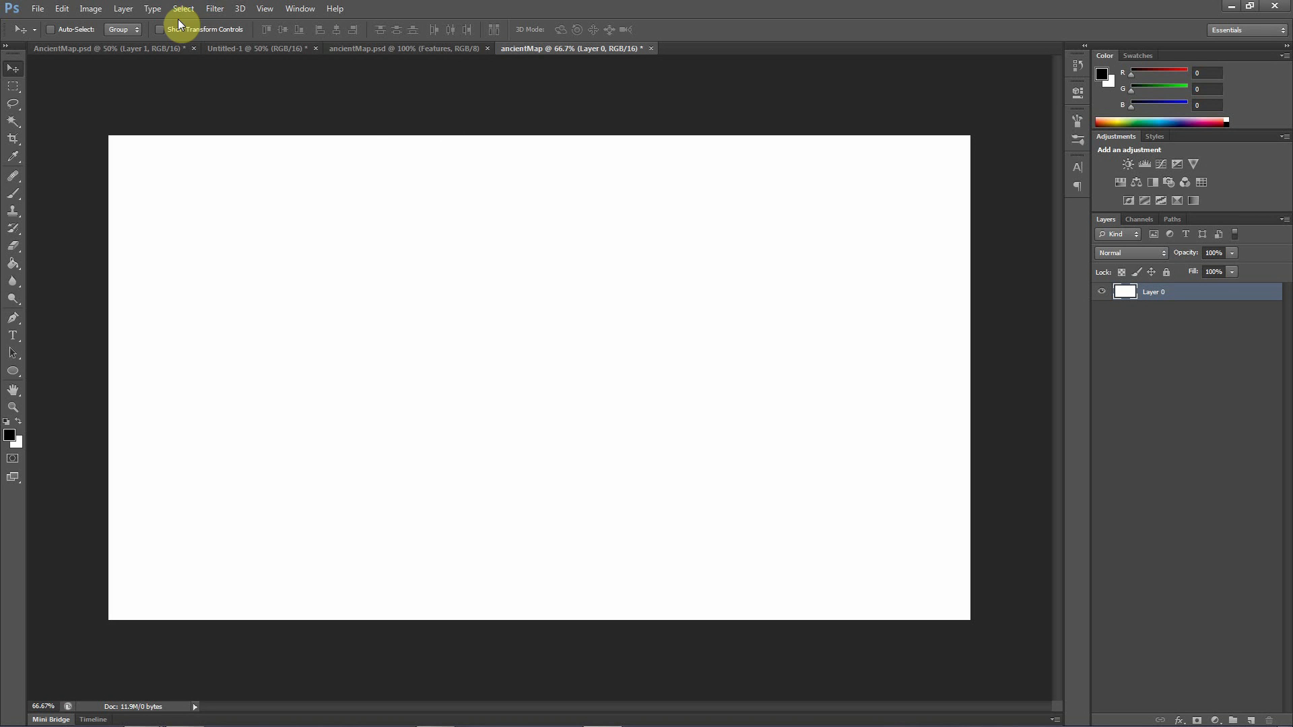
pyautogui.click(215, 8)
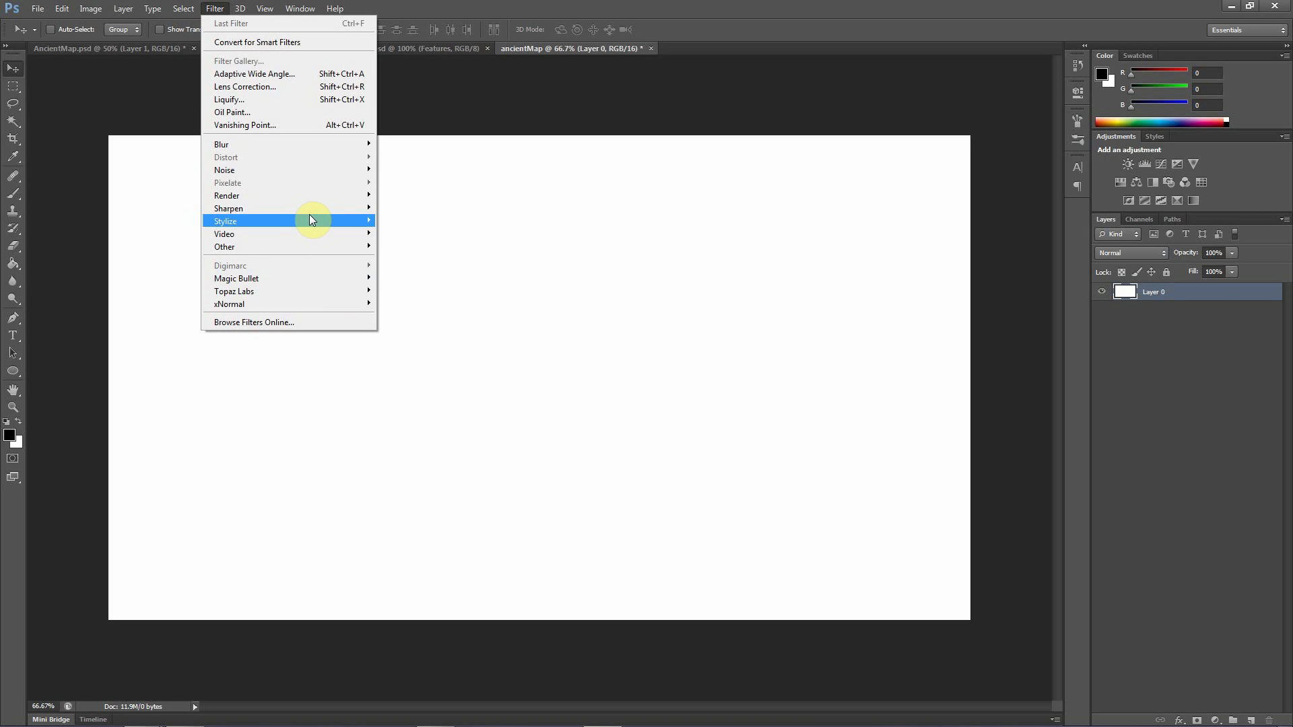
pyautogui.moveTo(229, 196)
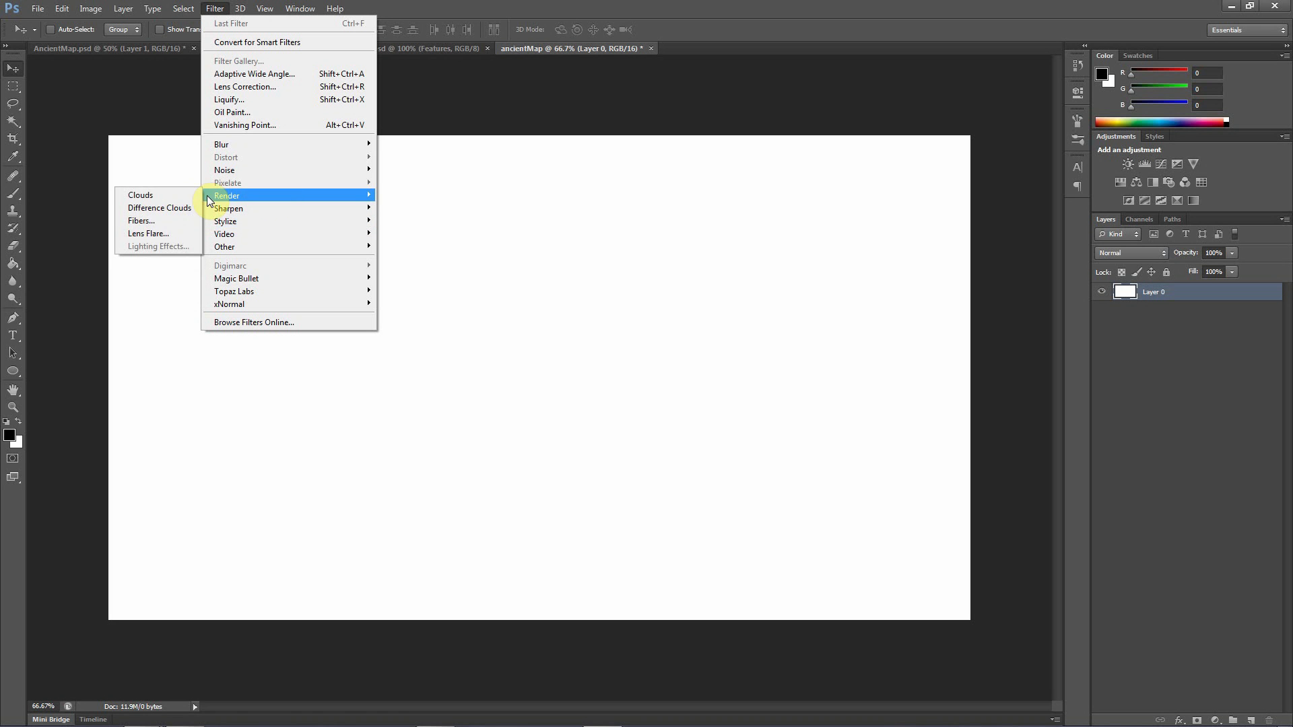
pyautogui.click(173, 212)
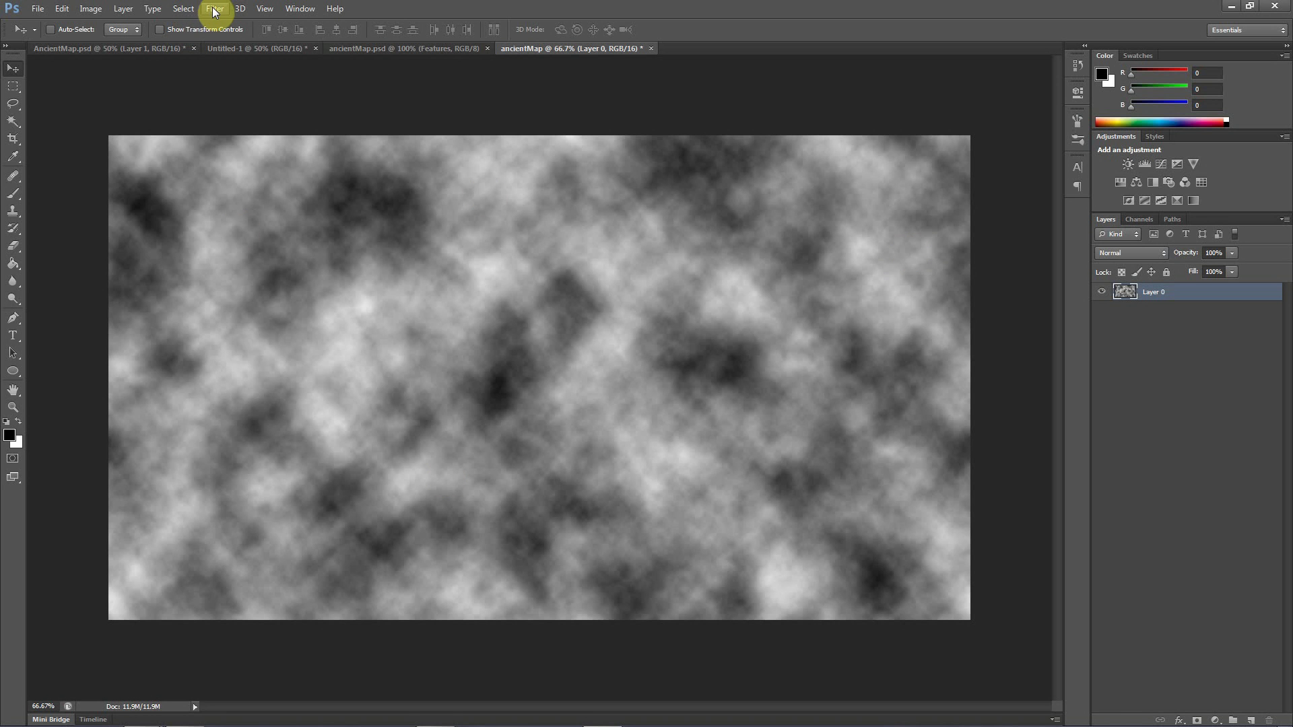
# Apply a Threshold adjustment at level 146 to turn the clouds into black and white landmasses
pyautogui.click(92, 10)
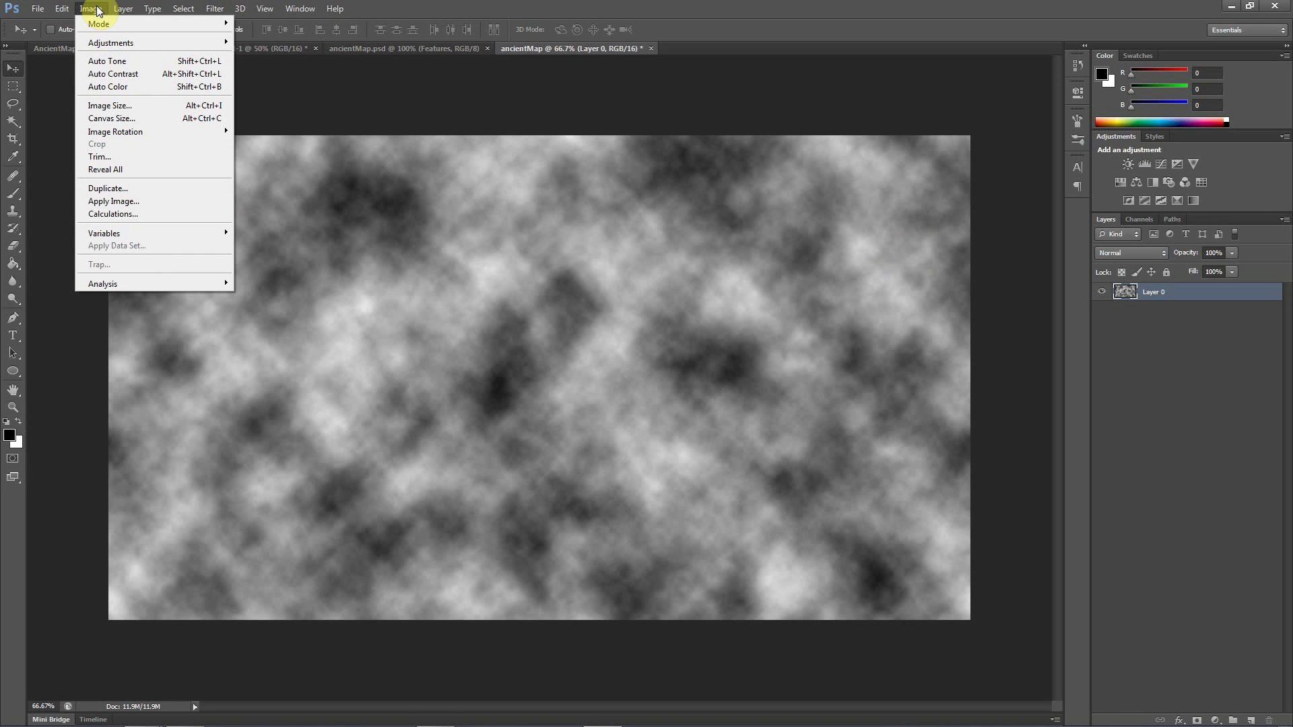
pyautogui.moveTo(198, 44)
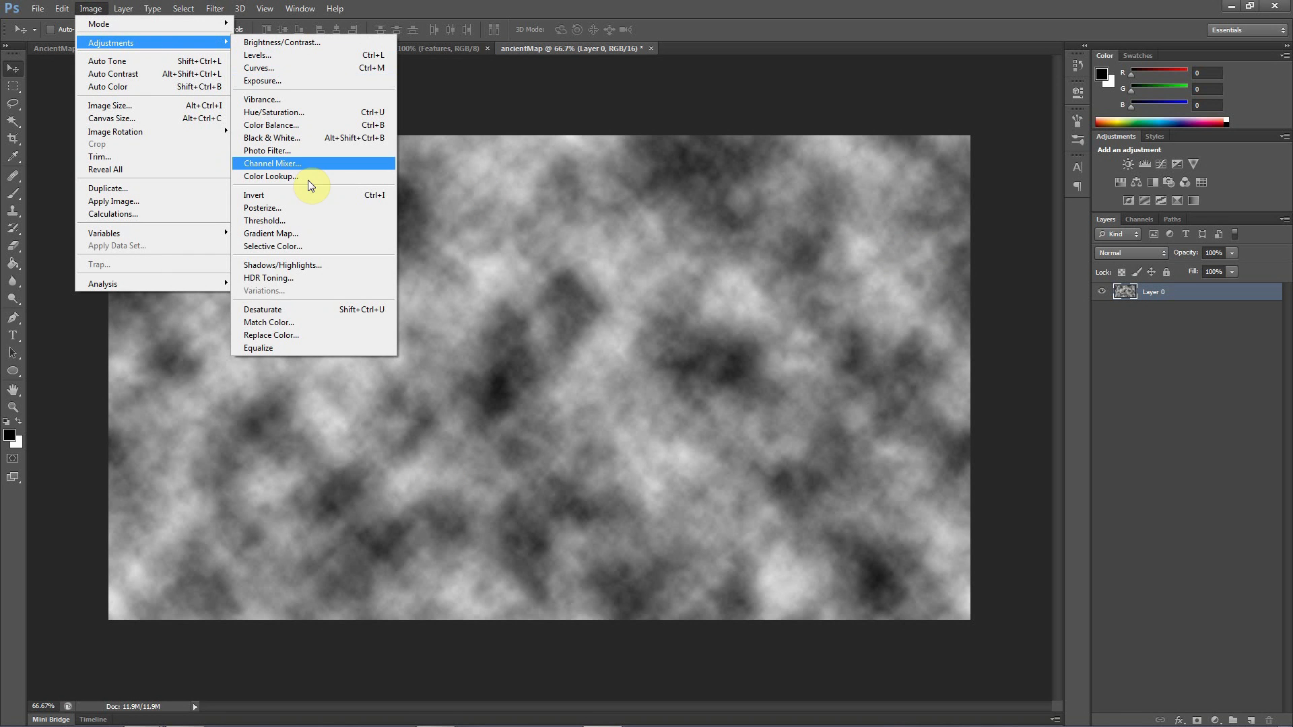
pyautogui.click(283, 222)
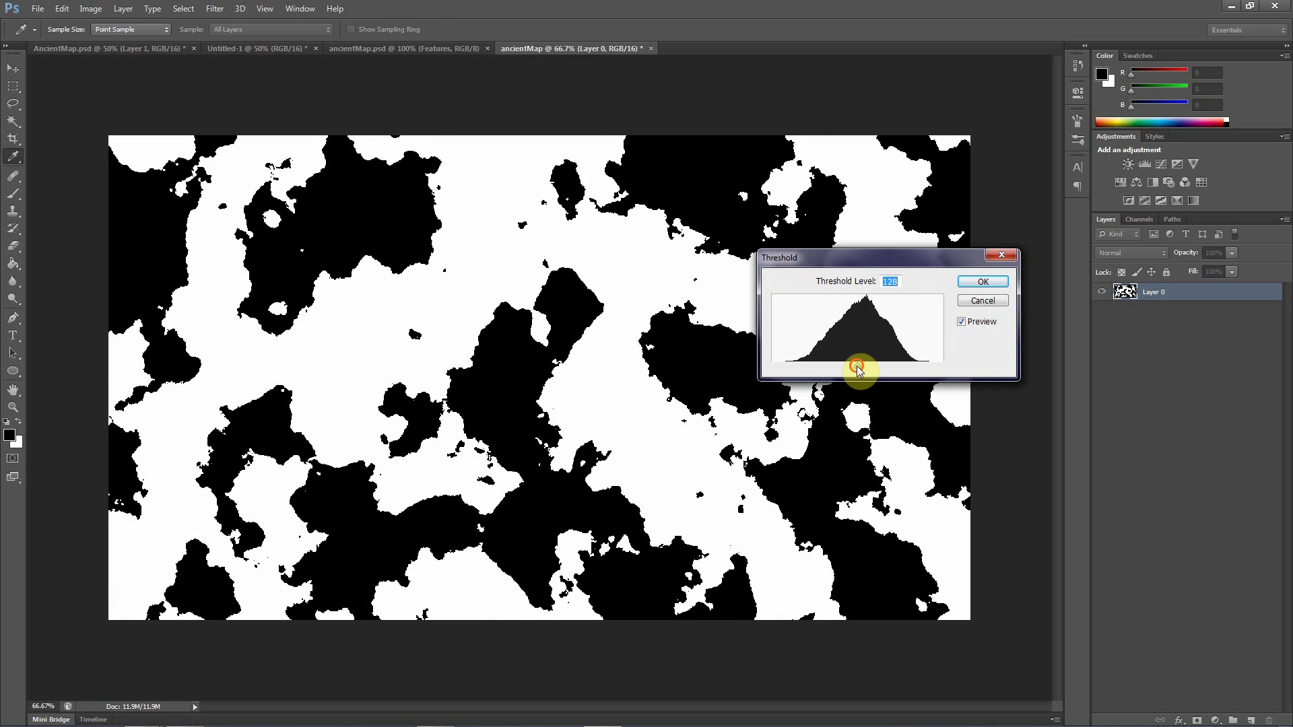
pyautogui.moveTo(857, 365); pyautogui.dragTo(870, 370)
pyautogui.moveTo(868, 370); pyautogui.dragTo(874, 370)
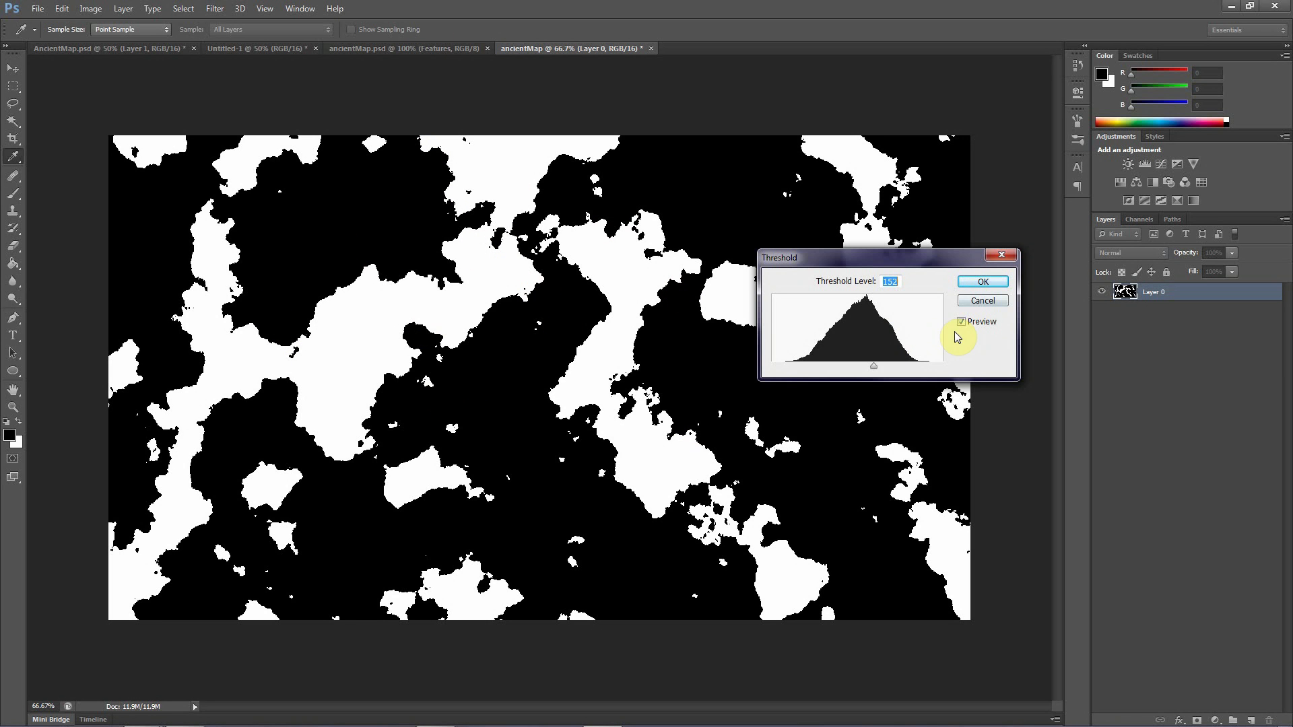
pyautogui.moveTo(874, 367); pyautogui.dragTo(869, 367)
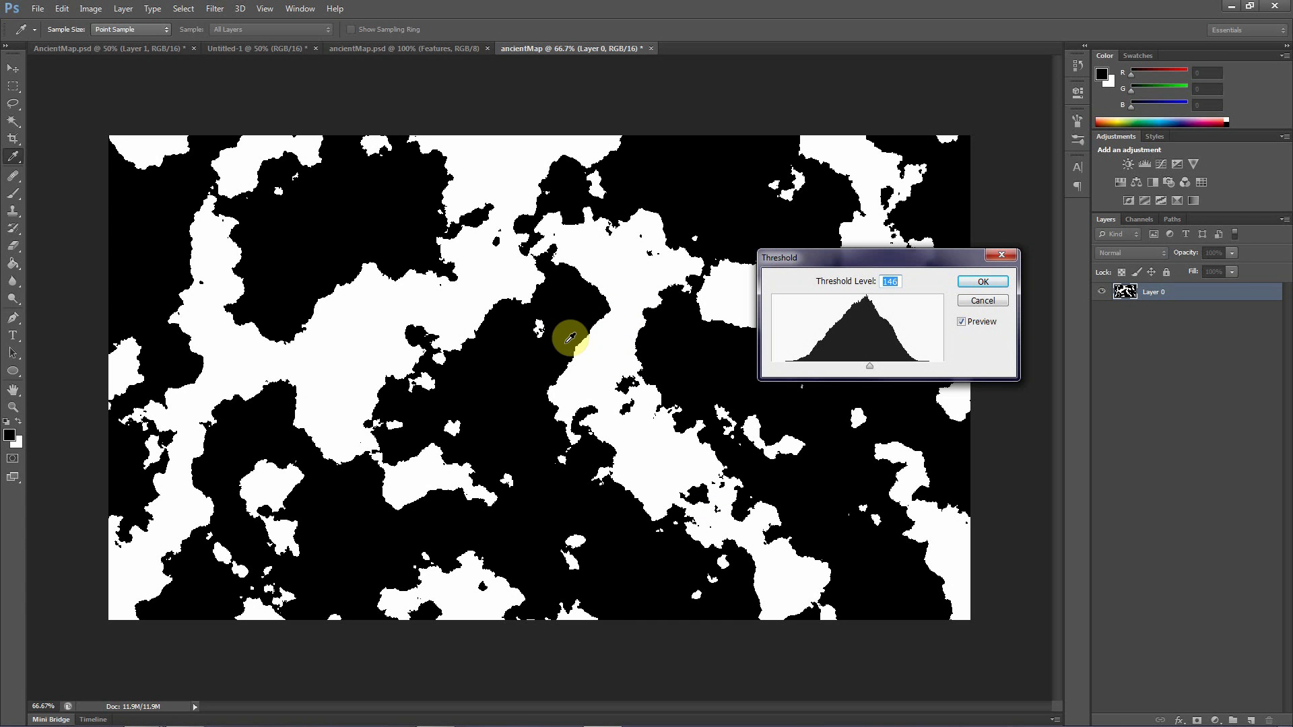
pyautogui.click(981, 283)
pyautogui.press('v')
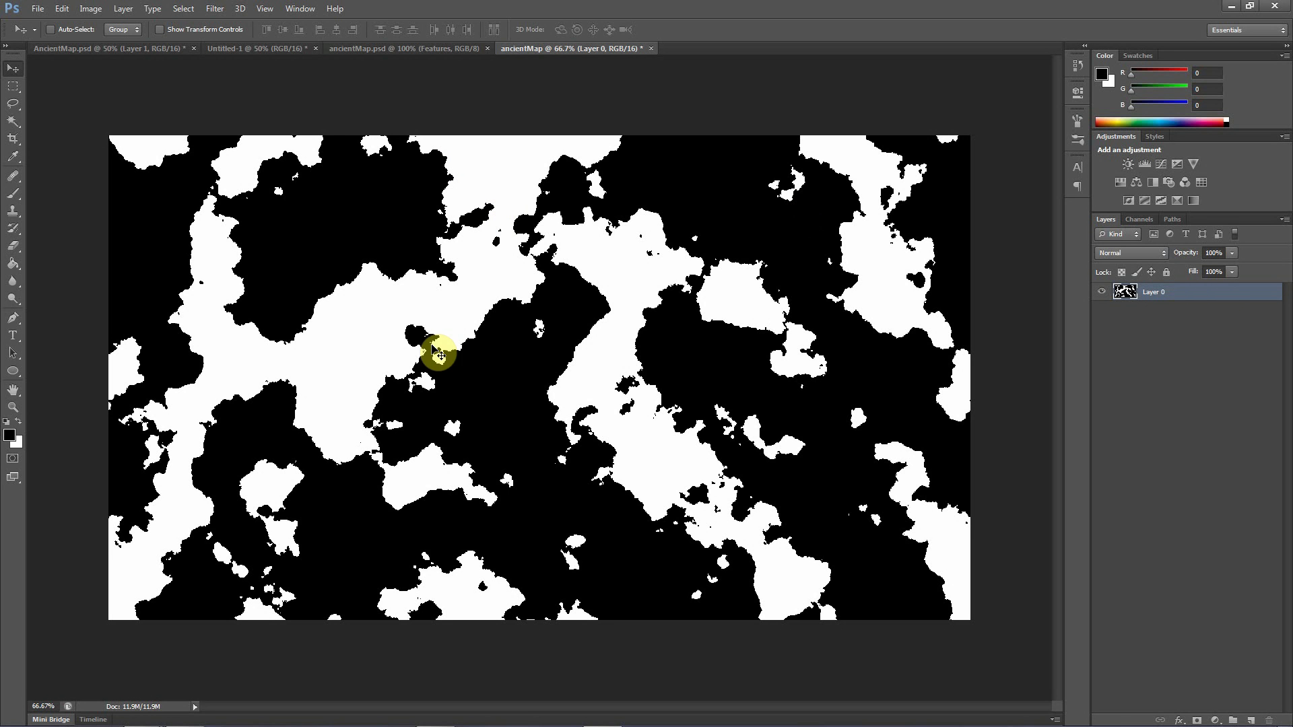
# Reorder the open documents so the Untitled-1 sketch follows the new ancientMap document, and return to the new document
pyautogui.click(430, 48)
pyautogui.click(573, 50)
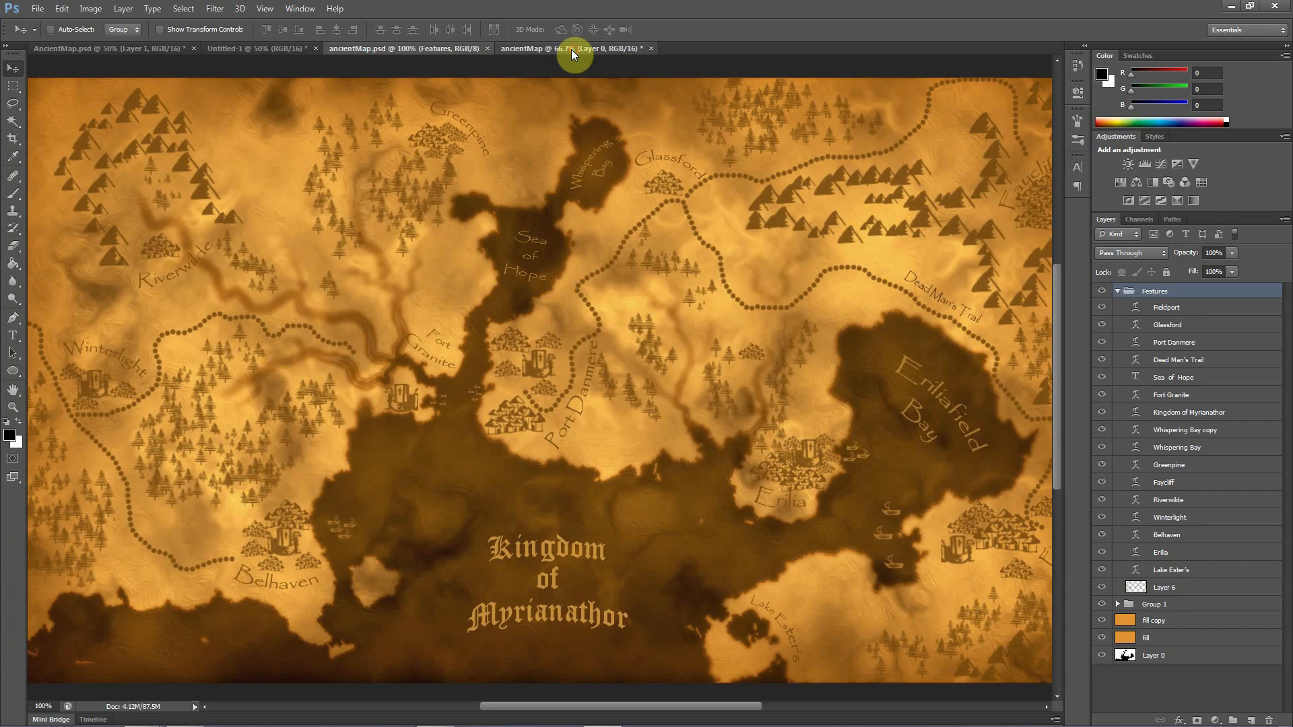
pyautogui.click(283, 48)
pyautogui.moveTo(267, 50); pyautogui.dragTo(663, 60)
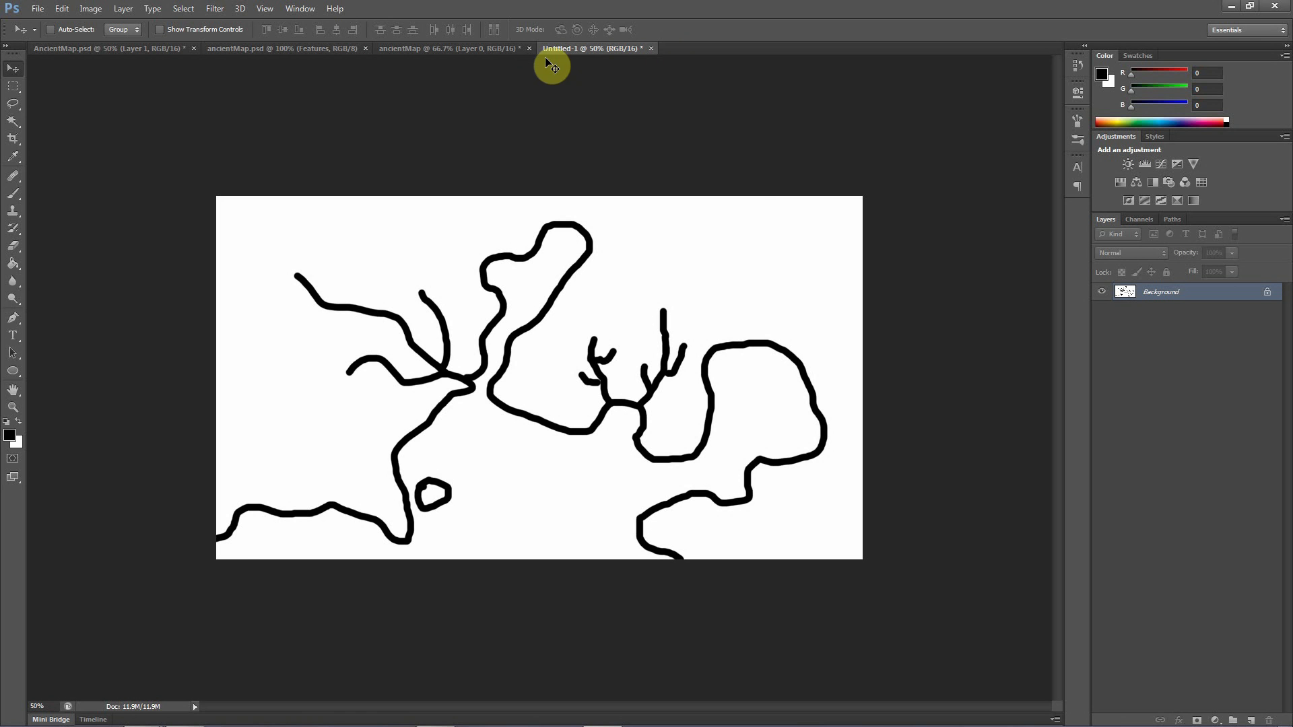
pyautogui.click(445, 48)
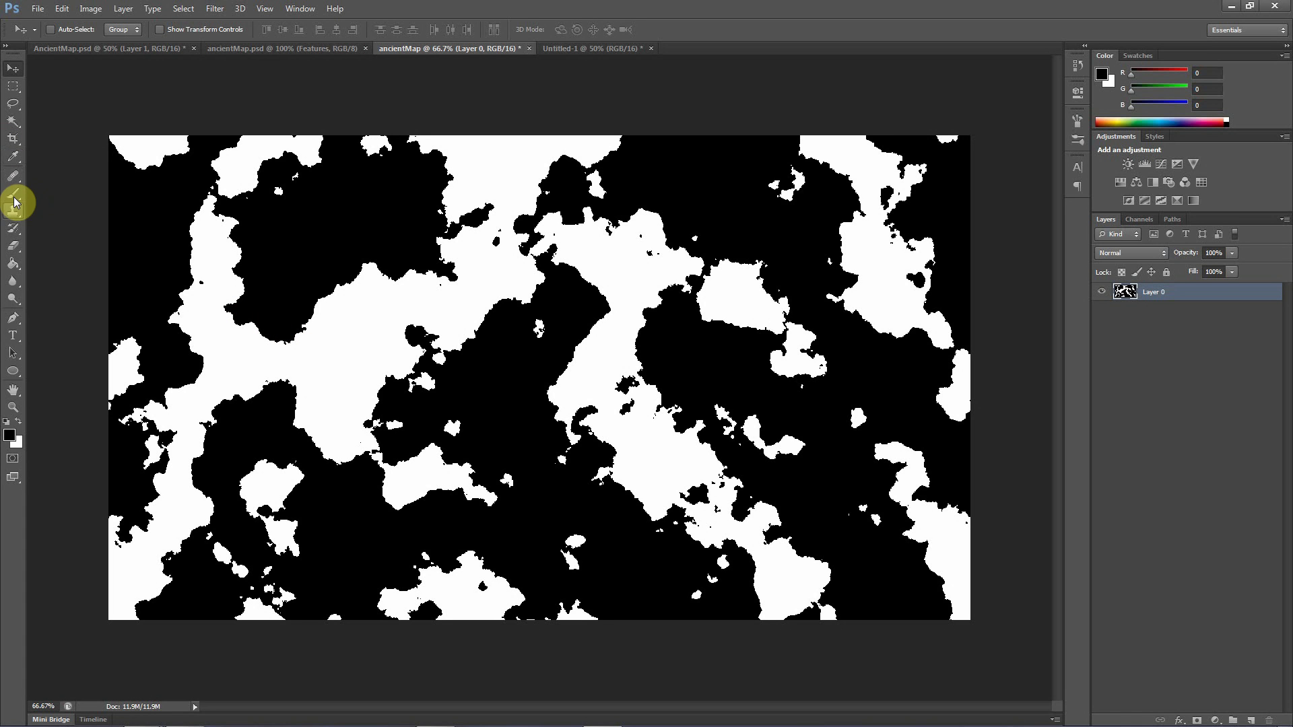
# Lasso the curved cloud edge in the upper-left area of ancientMap and copy it into the Untitled-1 sketch
pyautogui.click(20, 109)
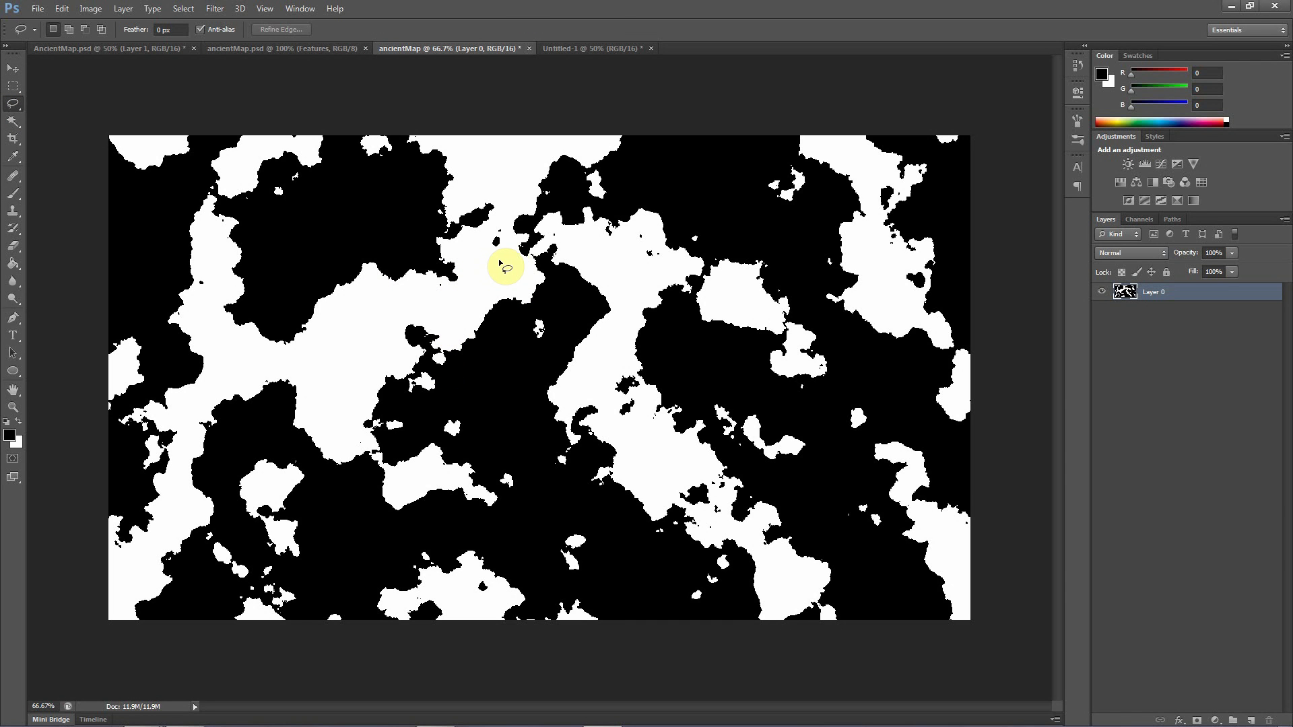
pyautogui.moveTo(464, 263)
pyautogui.mouseDown()
pyautogui.moveTo(423, 239)
pyautogui.moveTo(344, 228)
pyautogui.moveTo(205, 304)
pyautogui.moveTo(249, 361)
pyautogui.moveTo(338, 373)
pyautogui.moveTo(473, 257)
pyautogui.mouseUp()
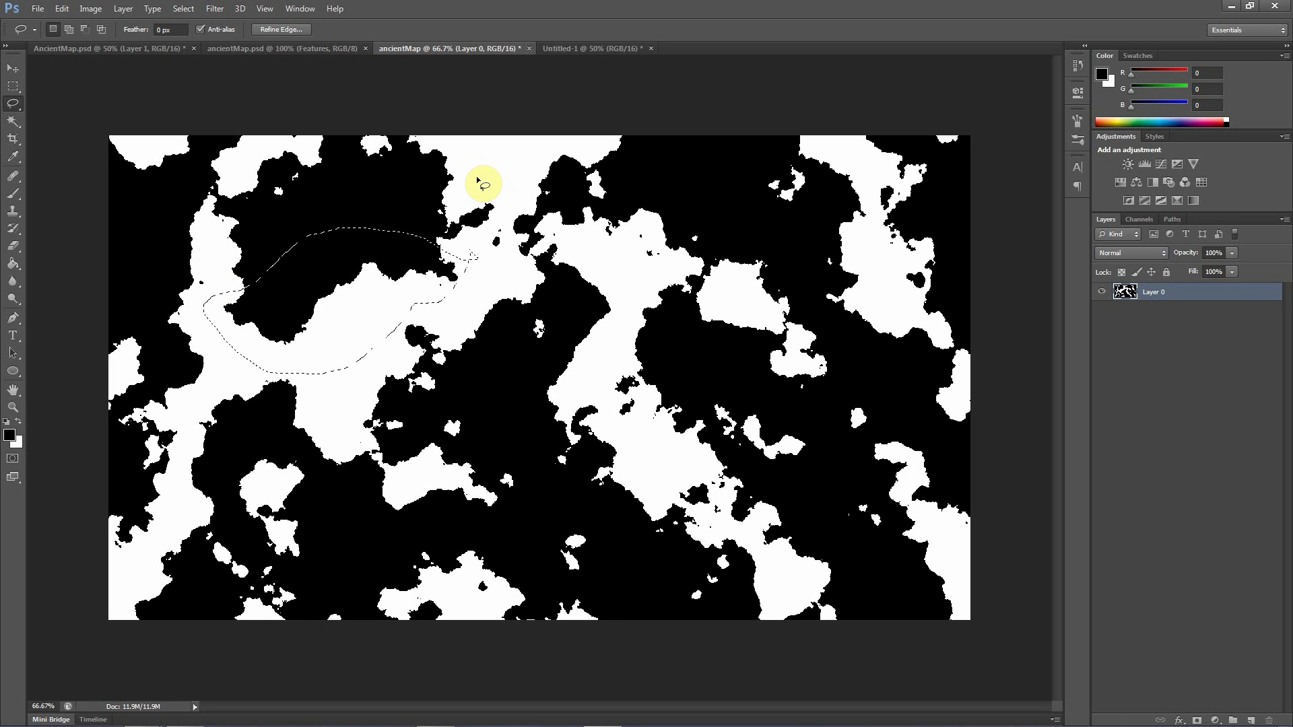
pyautogui.click(564, 48)
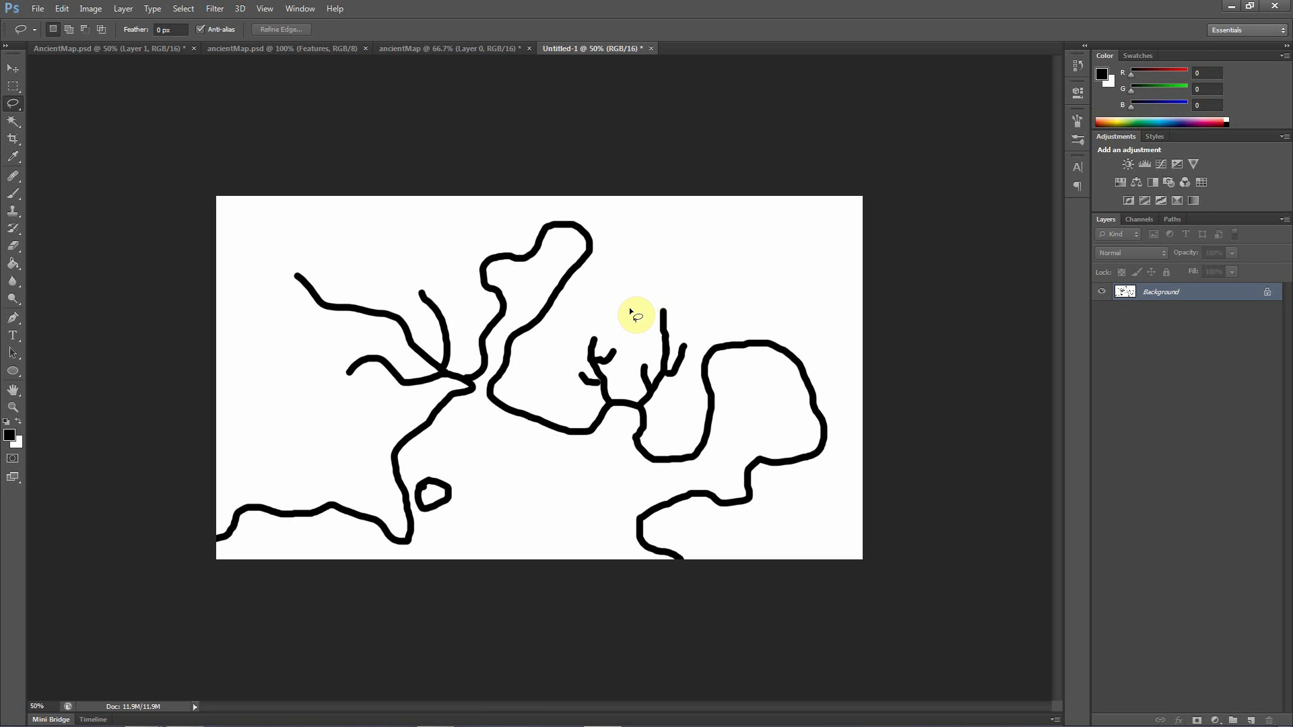
pyautogui.moveTo(633, 316); pyautogui.dragTo(631, 314)
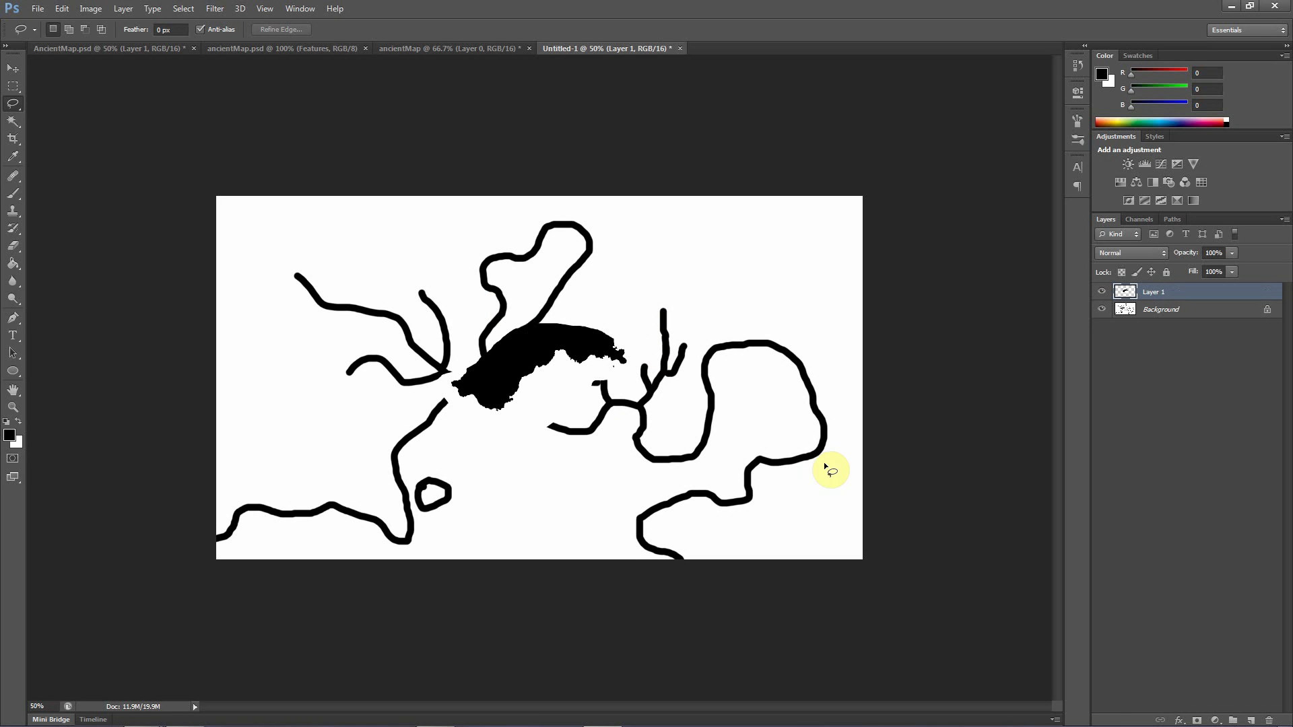
# Move the pasted piece up over the northern peninsula of the sketch and set its blend mode to Multiply
pyautogui.click(18, 73)
pyautogui.moveTo(558, 341)
pyautogui.mouseDown()
pyautogui.moveTo(535, 370)
pyautogui.moveTo(608, 312)
pyautogui.moveTo(565, 268)
pyautogui.moveTo(539, 279)
pyautogui.mouseUp()
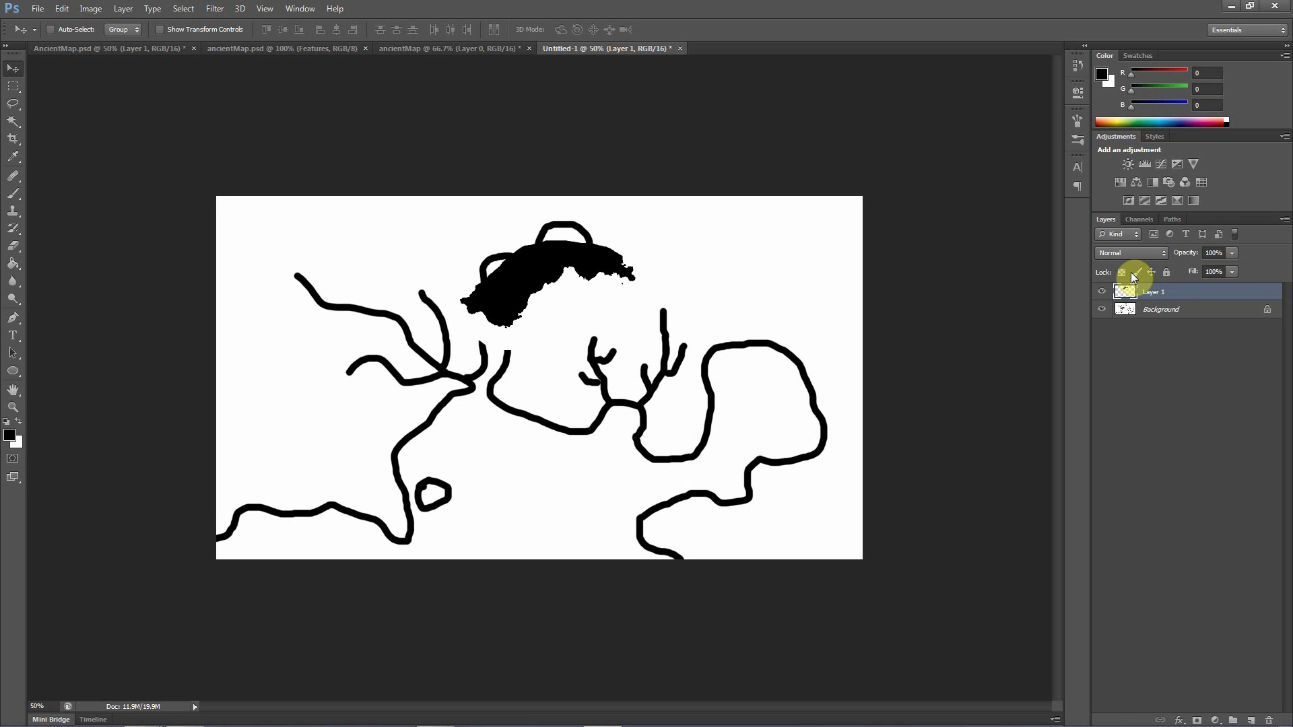
pyautogui.click(1133, 252)
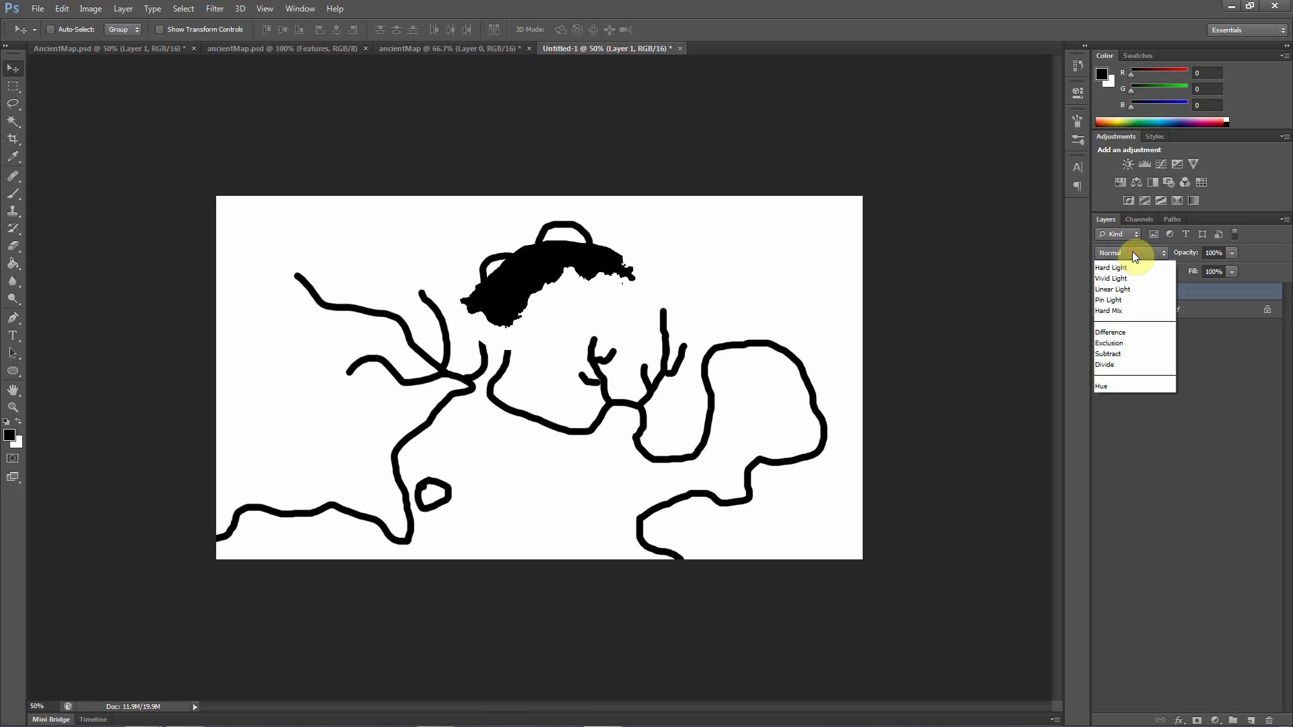
pyautogui.click(1126, 310)
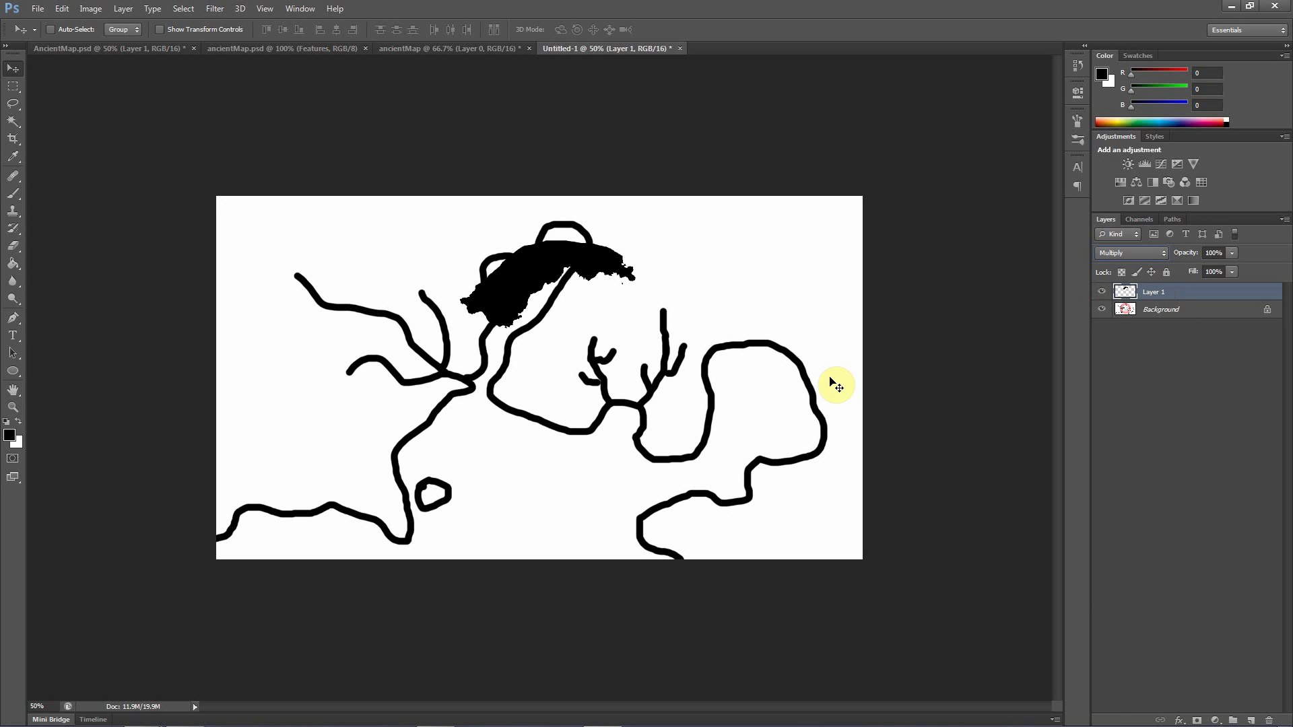
# Move Layer 1 onto the diagonal coast below the western river mouth and rotate it -26.30°
pyautogui.moveTo(537, 290); pyautogui.dragTo(437, 397)
pyautogui.hotkey('ctrl', 't')
pyautogui.moveTo(524, 370); pyautogui.dragTo(481, 328)
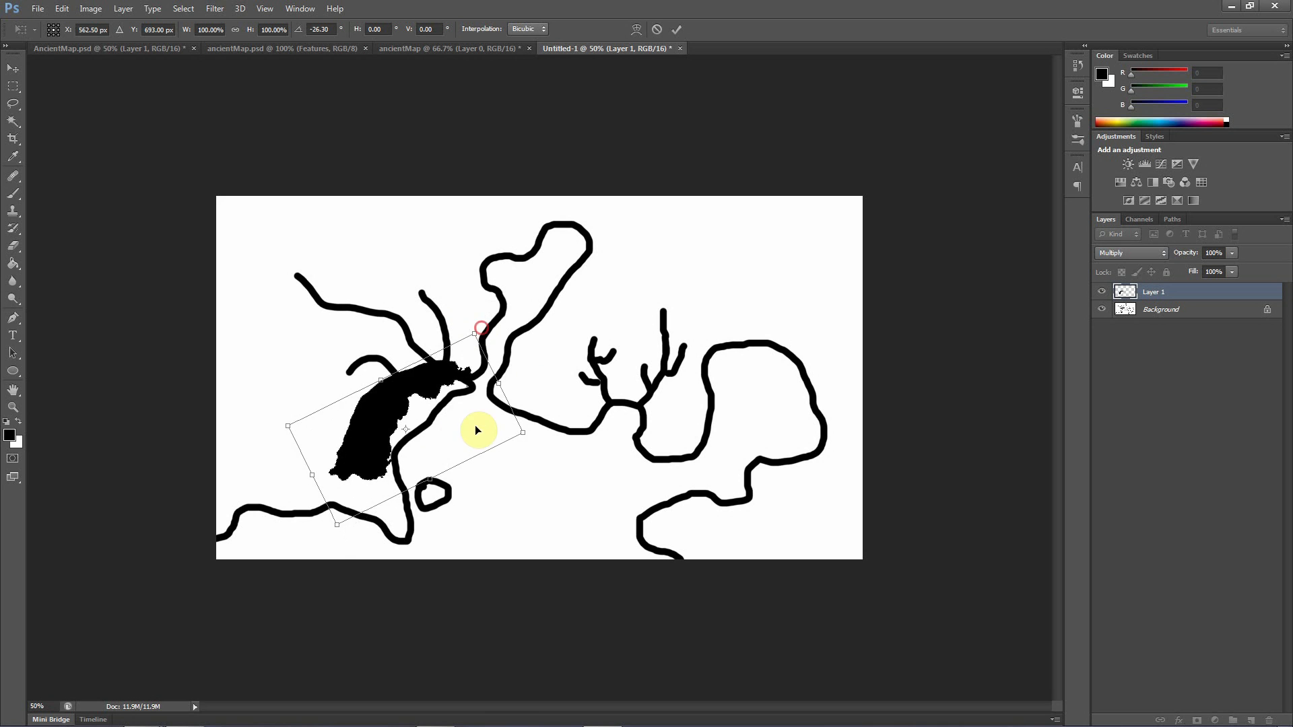
pyautogui.moveTo(435, 439)
pyautogui.mouseDown()
pyautogui.moveTo(462, 438)
pyautogui.moveTo(441, 437)
pyautogui.mouseUp()
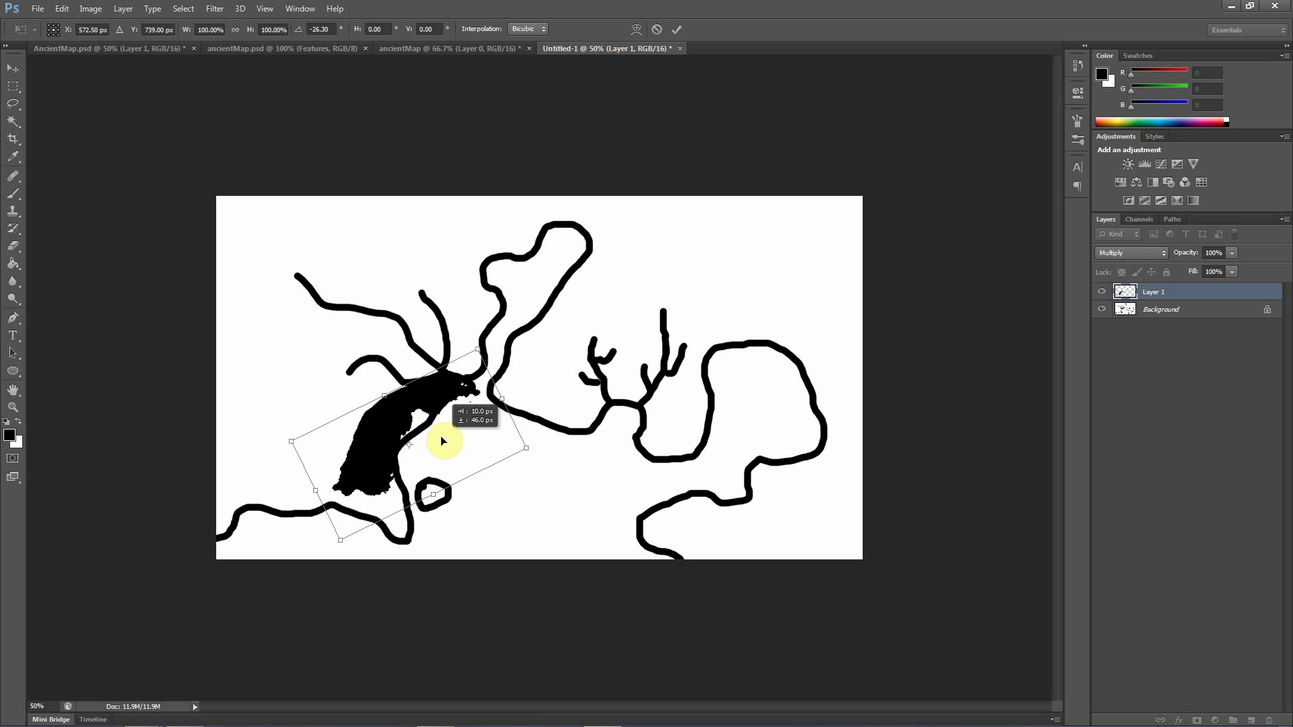
pyautogui.press('Return')
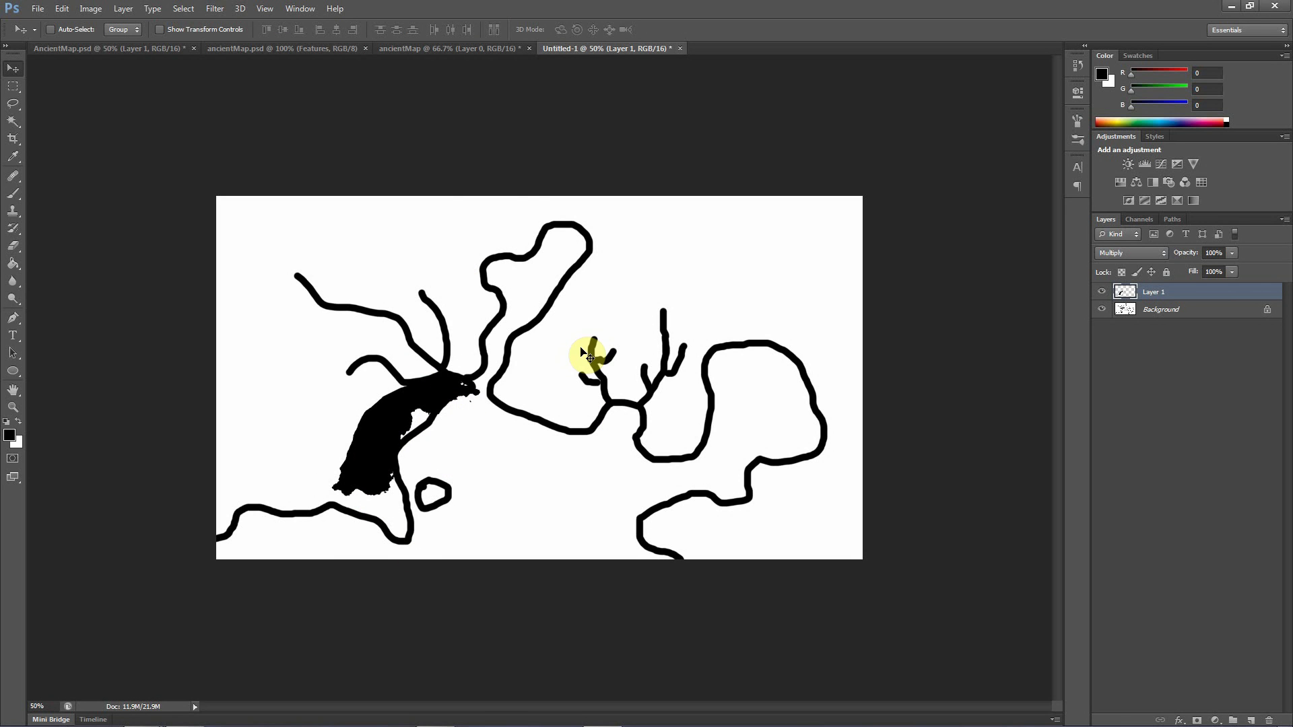
# Move Layer 1 onto the sketch's southwestern coastline and rotate it 46.40° to follow the line
pyautogui.moveTo(385, 425); pyautogui.dragTo(297, 465)
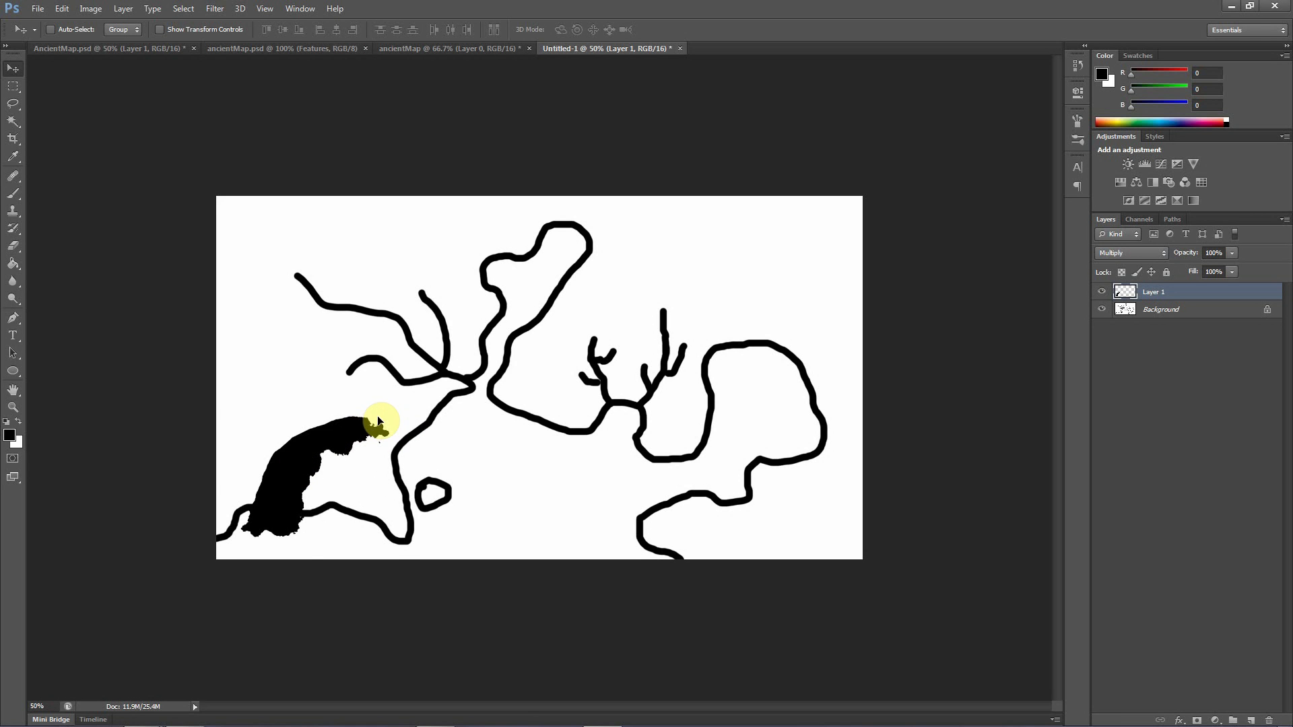
pyautogui.hotkey('ctrl', 't')
pyautogui.moveTo(418, 390); pyautogui.dragTo(452, 499)
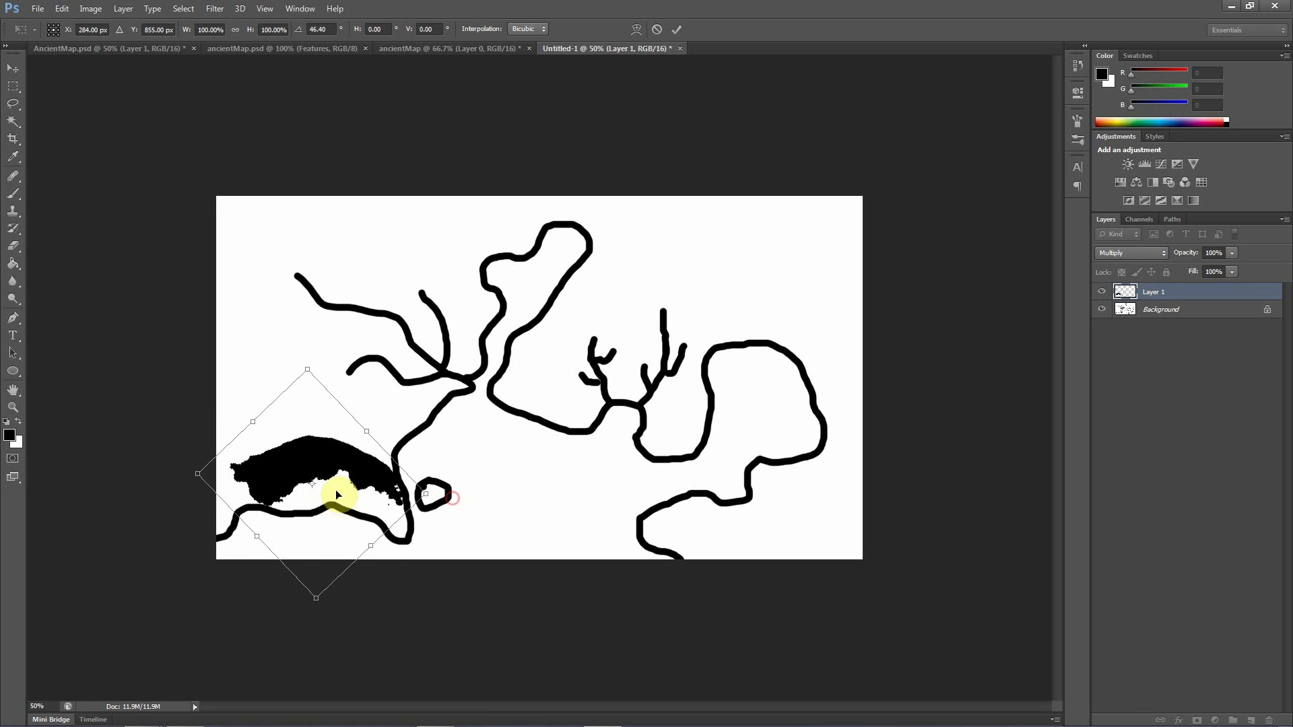
pyautogui.moveTo(337, 494); pyautogui.dragTo(316, 519)
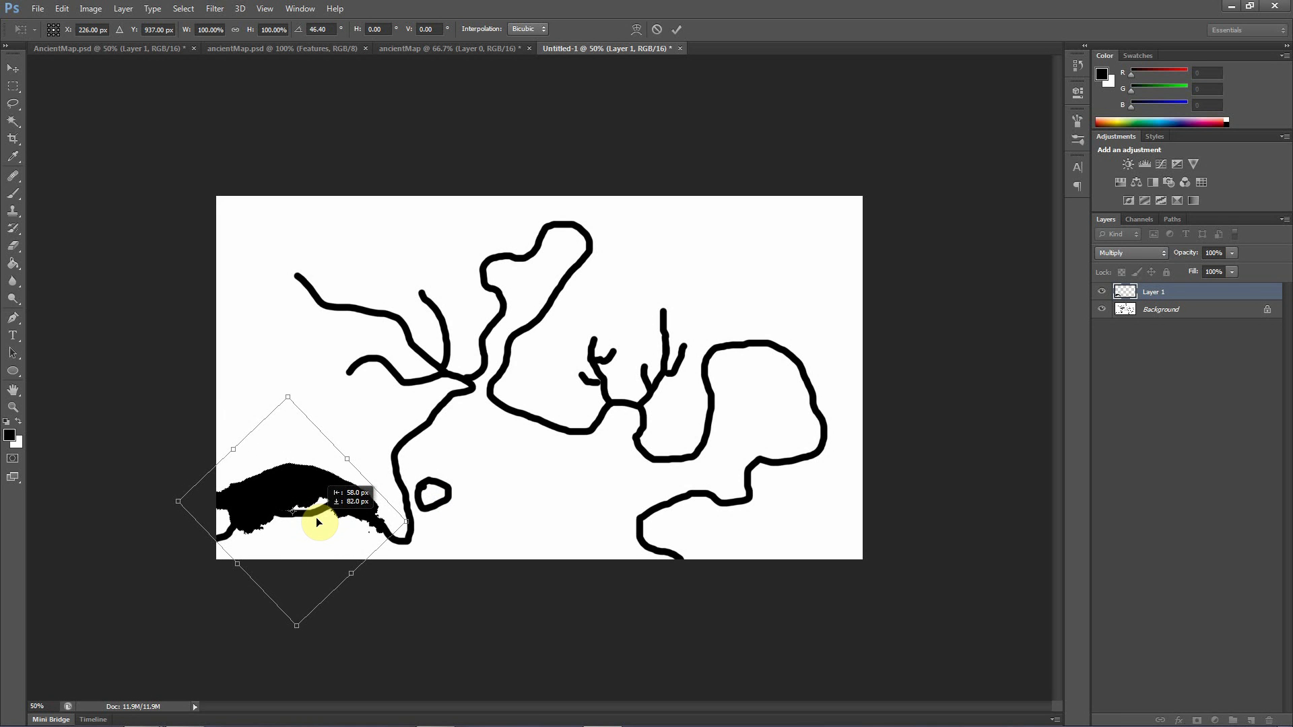
pyautogui.press('Return')
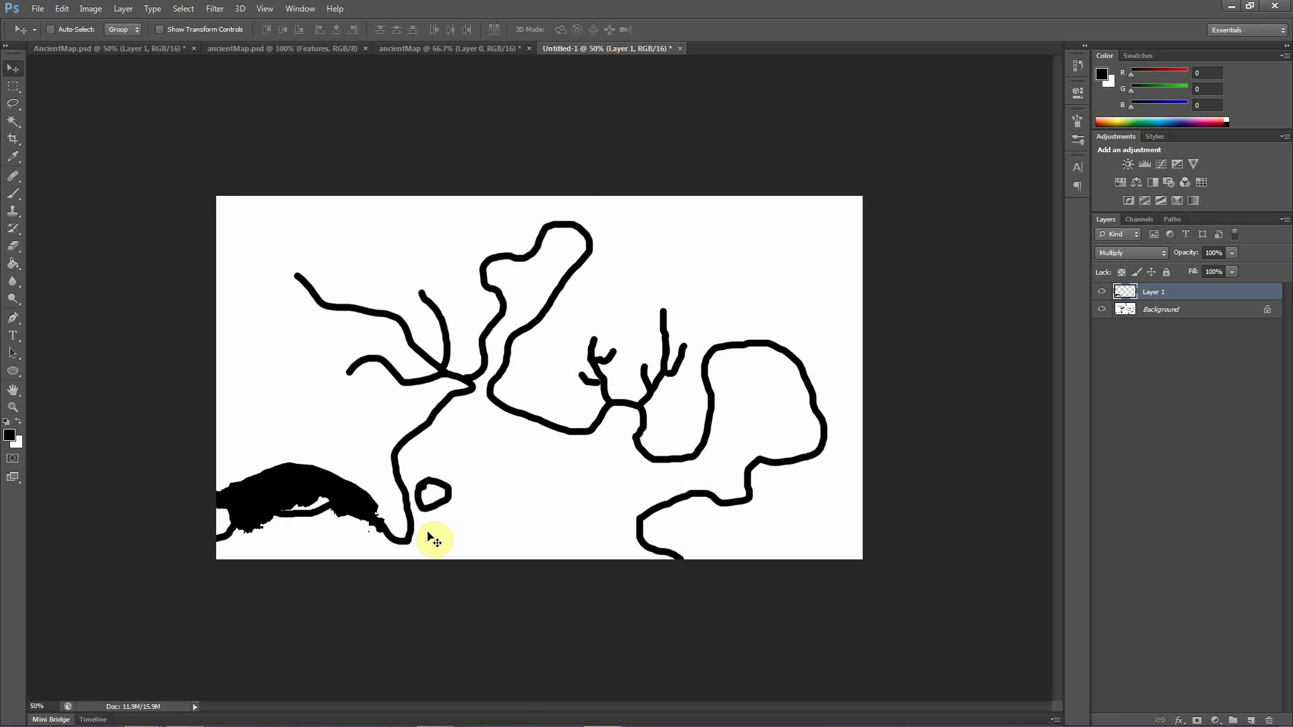
# Copy a lassoed strip along the upper-right cloud patch in ancientMap into Untitled-1 and set its blend mode to Multiply
pyautogui.click(423, 48)
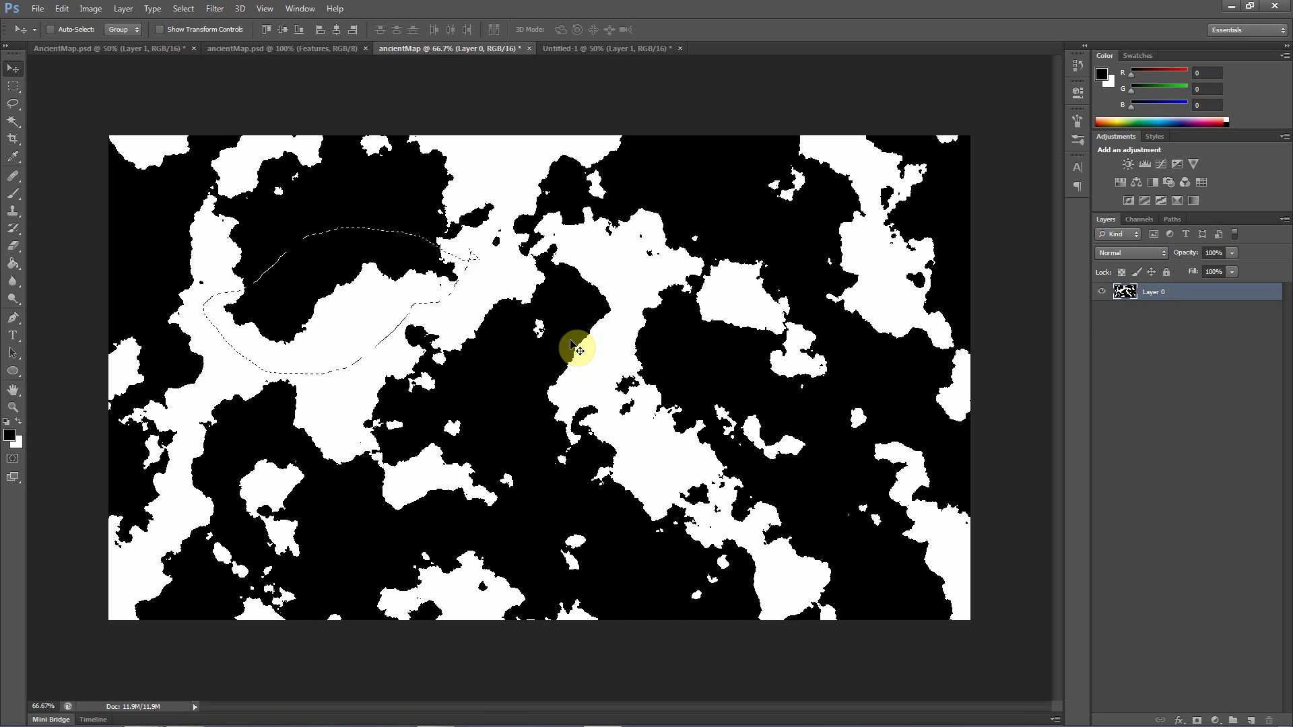
pyautogui.click(13, 105)
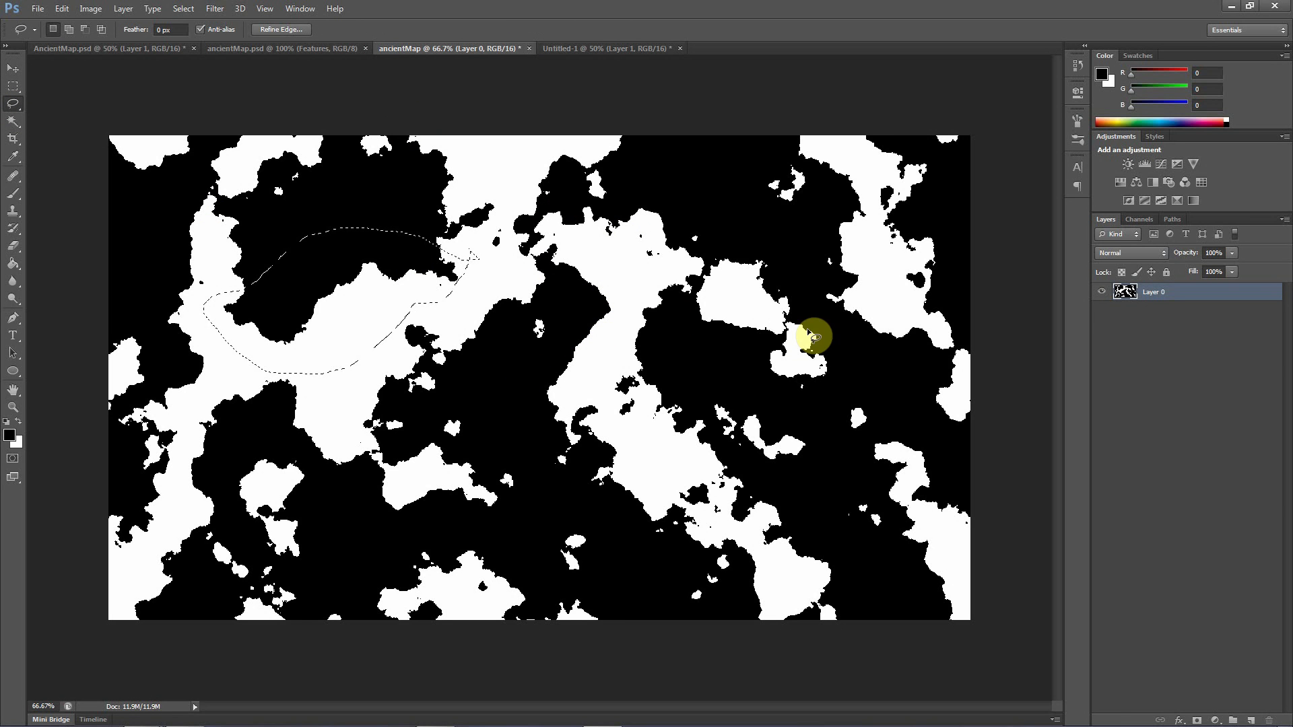
pyautogui.click(842, 155)
pyautogui.moveTo(843, 179)
pyautogui.mouseDown()
pyautogui.moveTo(817, 263)
pyautogui.moveTo(840, 349)
pyautogui.moveTo(907, 387)
pyautogui.moveTo(920, 330)
pyautogui.moveTo(895, 237)
pyautogui.moveTo(860, 168)
pyautogui.moveTo(835, 157)
pyautogui.mouseUp()
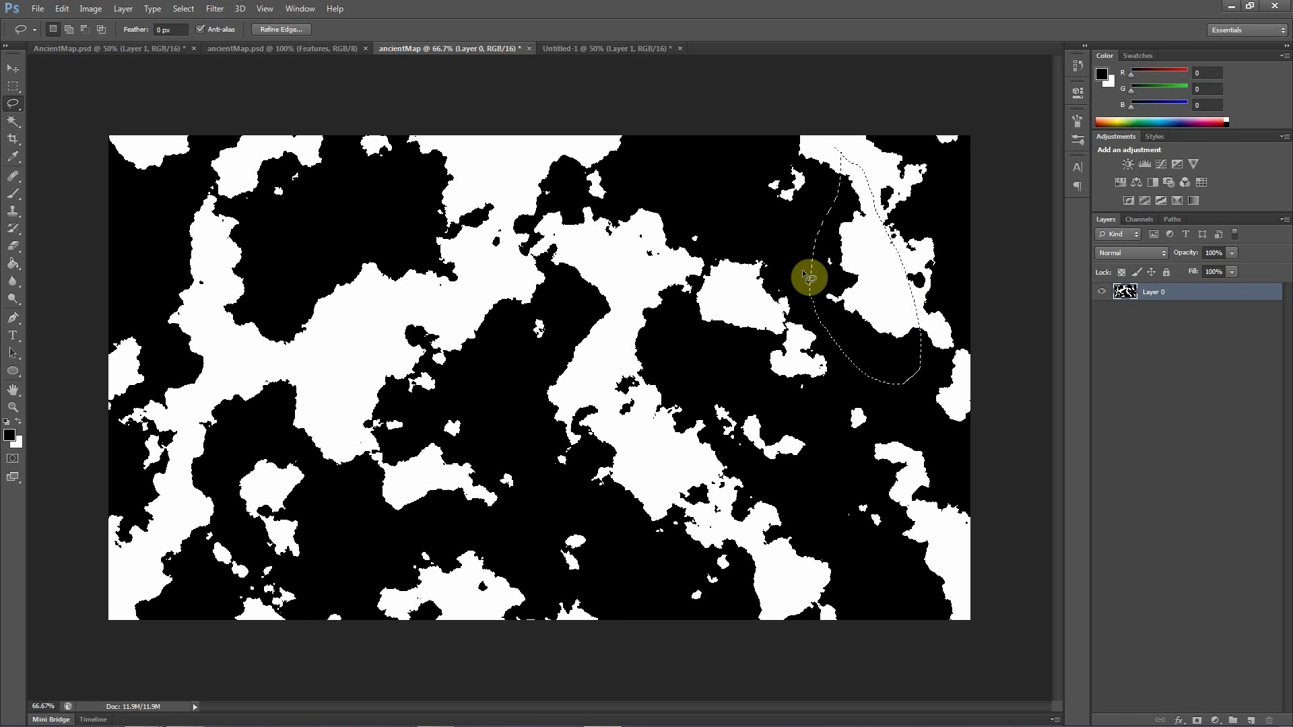
pyautogui.click(591, 51)
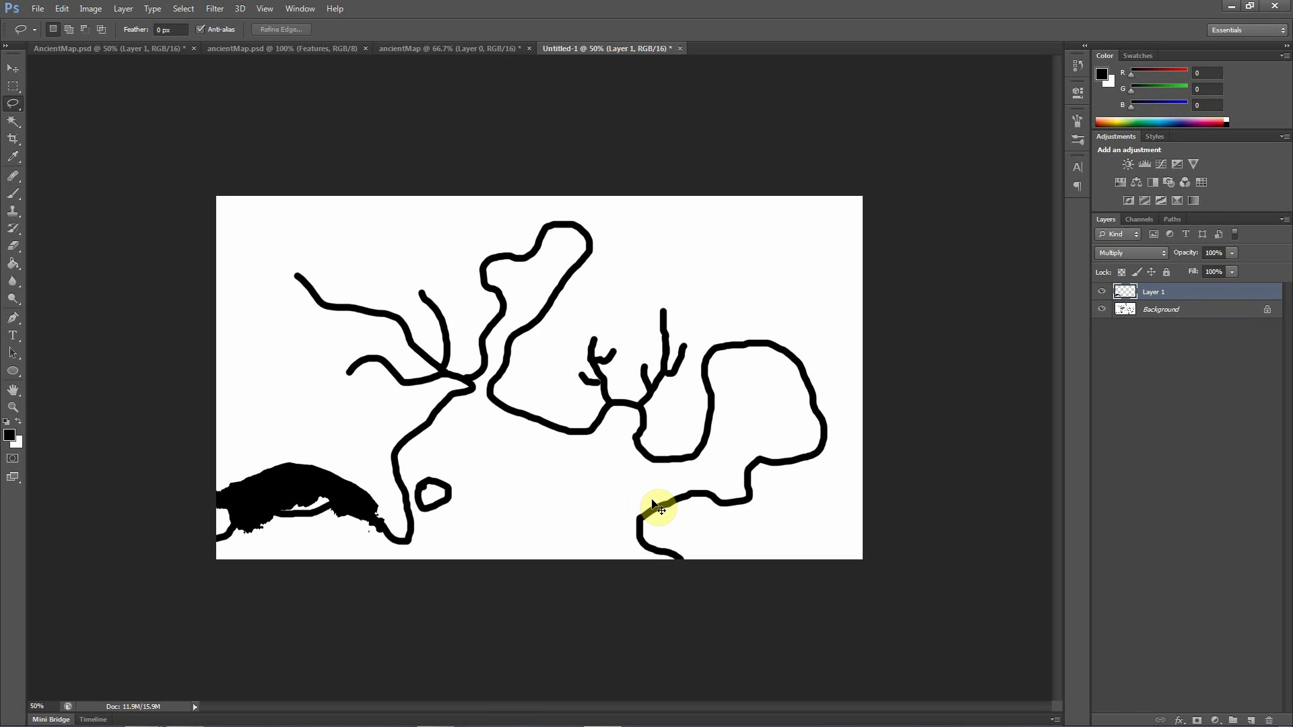
pyautogui.hotkey('ctrl', 'v')
pyautogui.click(1129, 255)
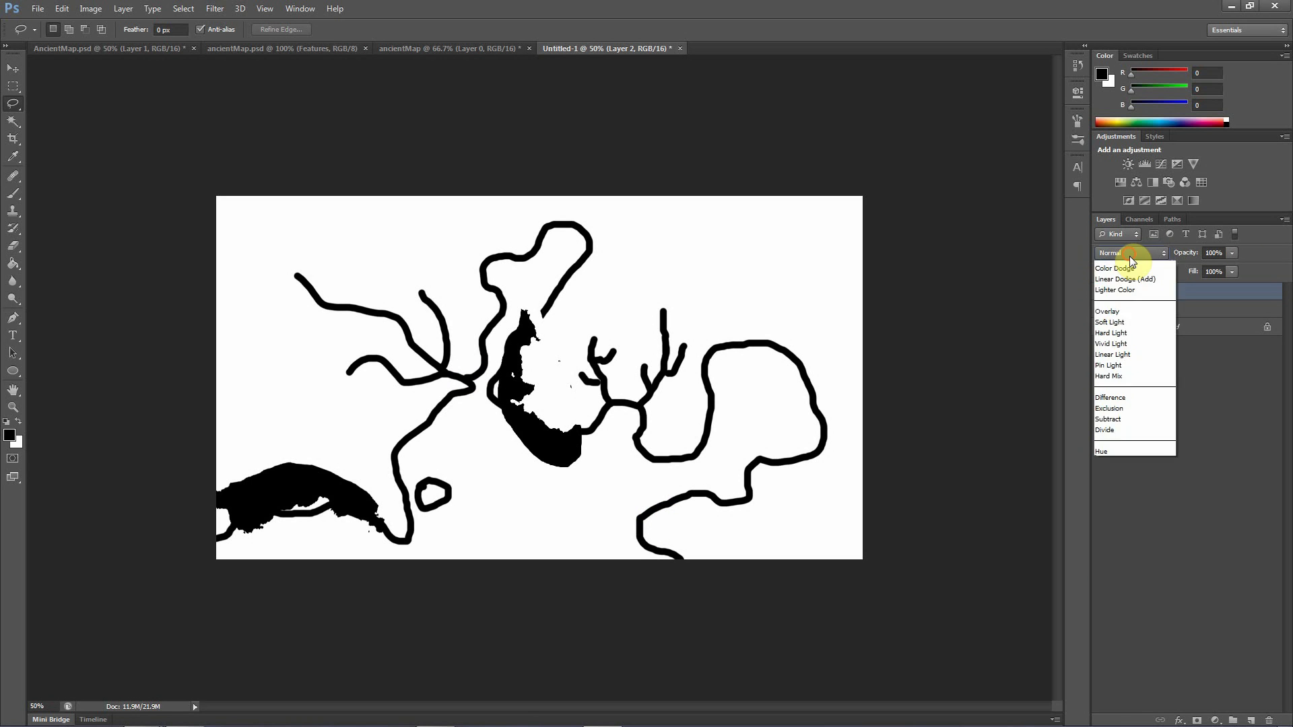
pyautogui.click(1126, 311)
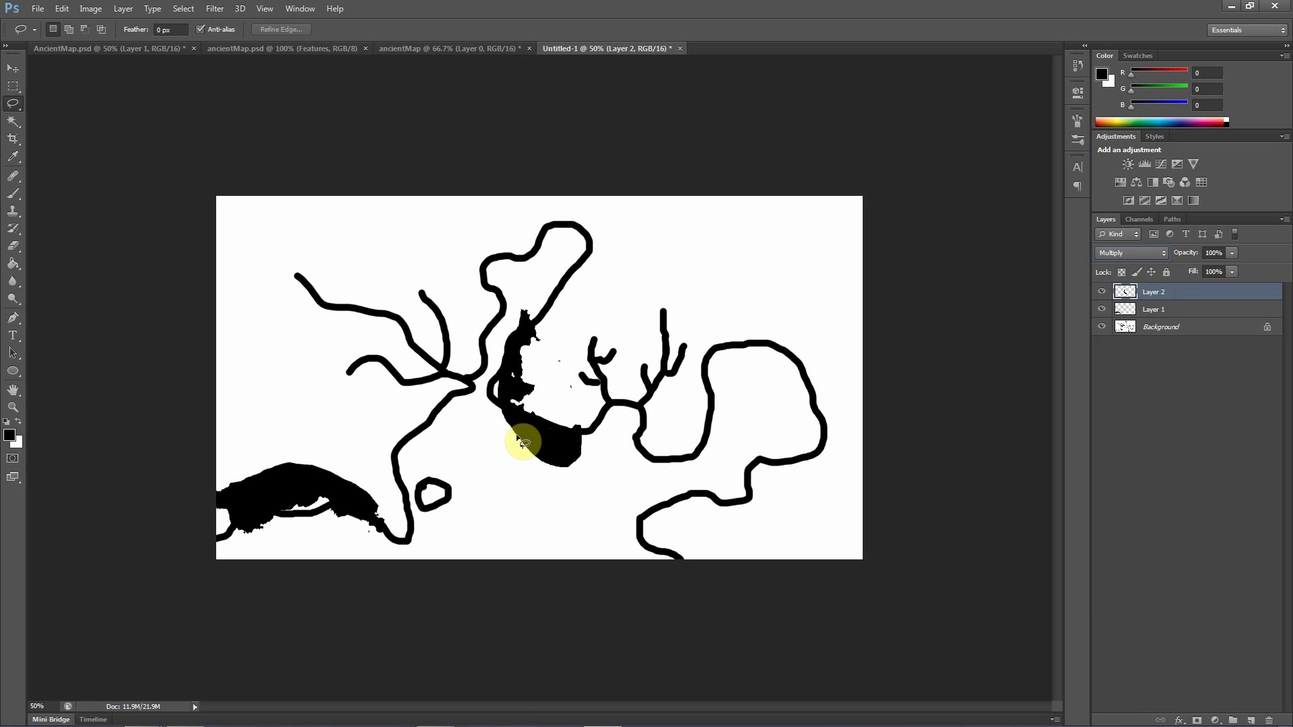
# Try to fit Layer 2 along the diagonal western coast by moving it there and rotating it to 50.11°
pyautogui.click(10, 74)
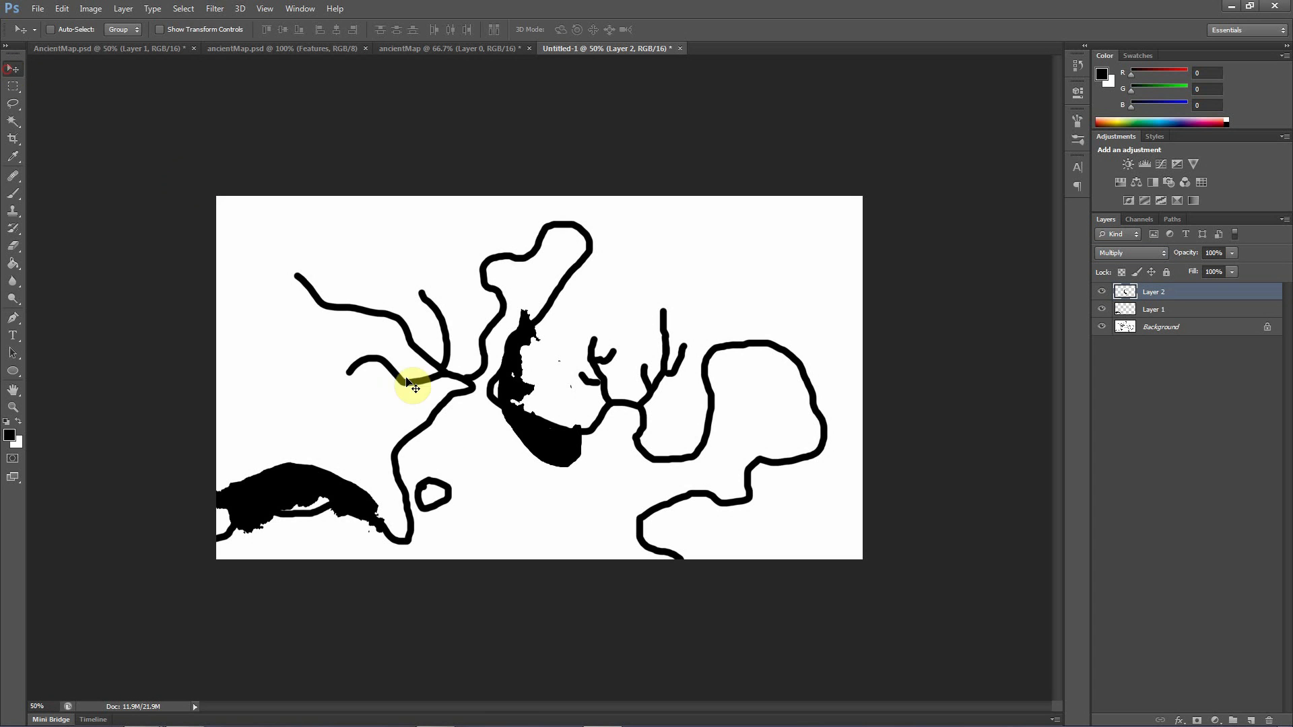
pyautogui.hotkey('ctrl', 't')
pyautogui.moveTo(558, 452); pyautogui.dragTo(400, 510)
pyautogui.moveTo(436, 343); pyautogui.dragTo(500, 384)
pyautogui.moveTo(370, 473)
pyautogui.mouseDown()
pyautogui.moveTo(410, 481)
pyautogui.moveTo(404, 463)
pyautogui.moveTo(380, 471)
pyautogui.mouseUp()
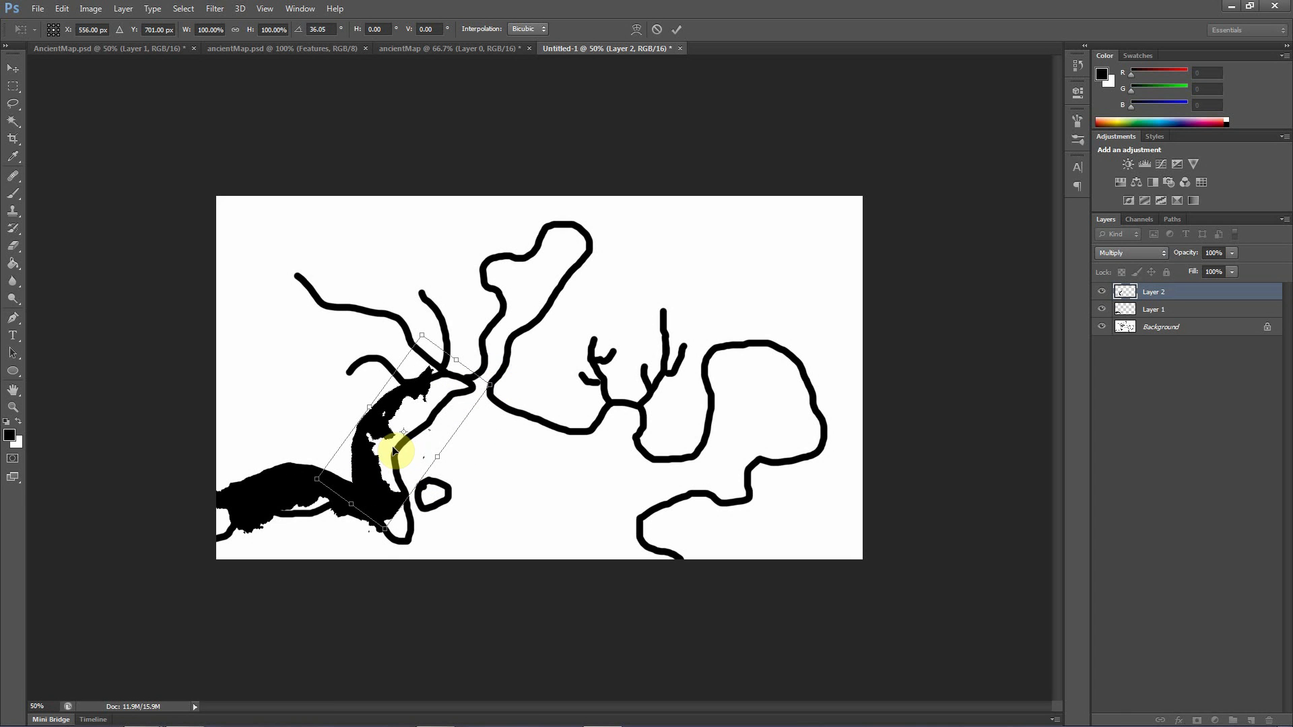
pyautogui.moveTo(499, 371); pyautogui.dragTo(513, 400)
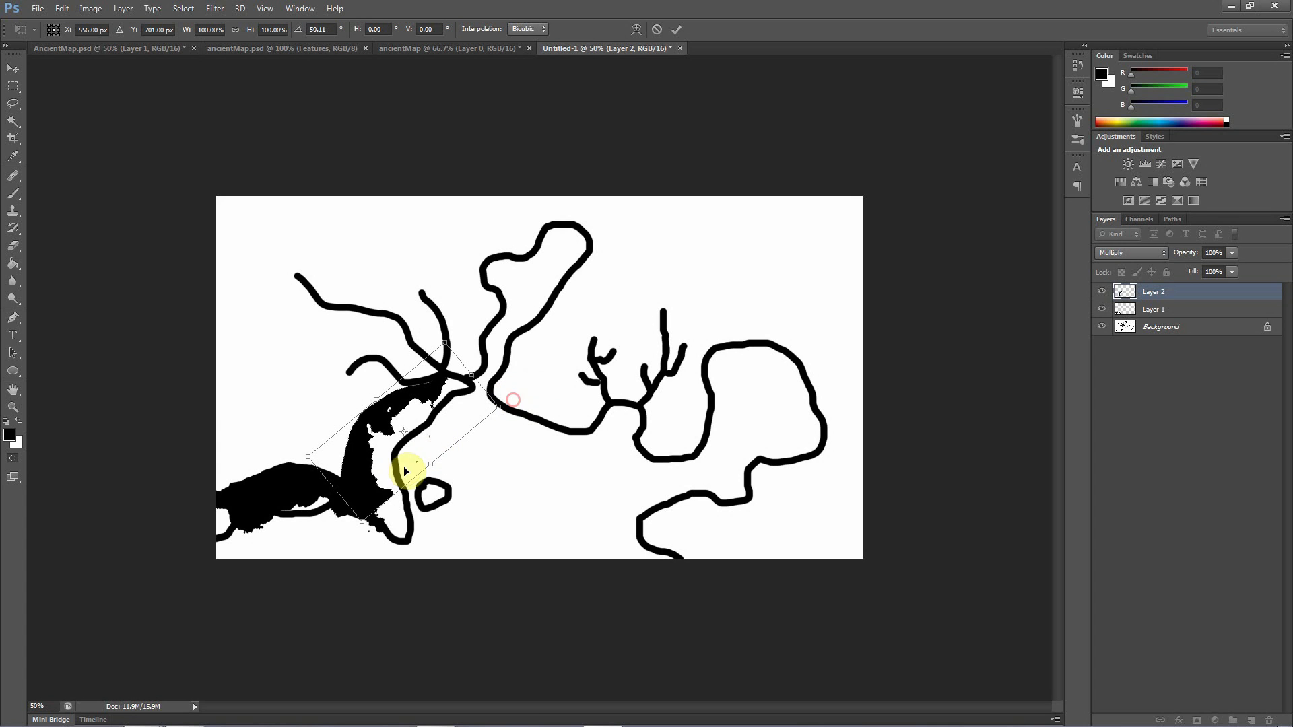
# Place Layer 2 over the northeastern curve of the eastern coastline, rotated to 160.32°
pyautogui.moveTo(371, 484); pyautogui.dragTo(690, 483)
pyautogui.moveTo(838, 398); pyautogui.dragTo(700, 547)
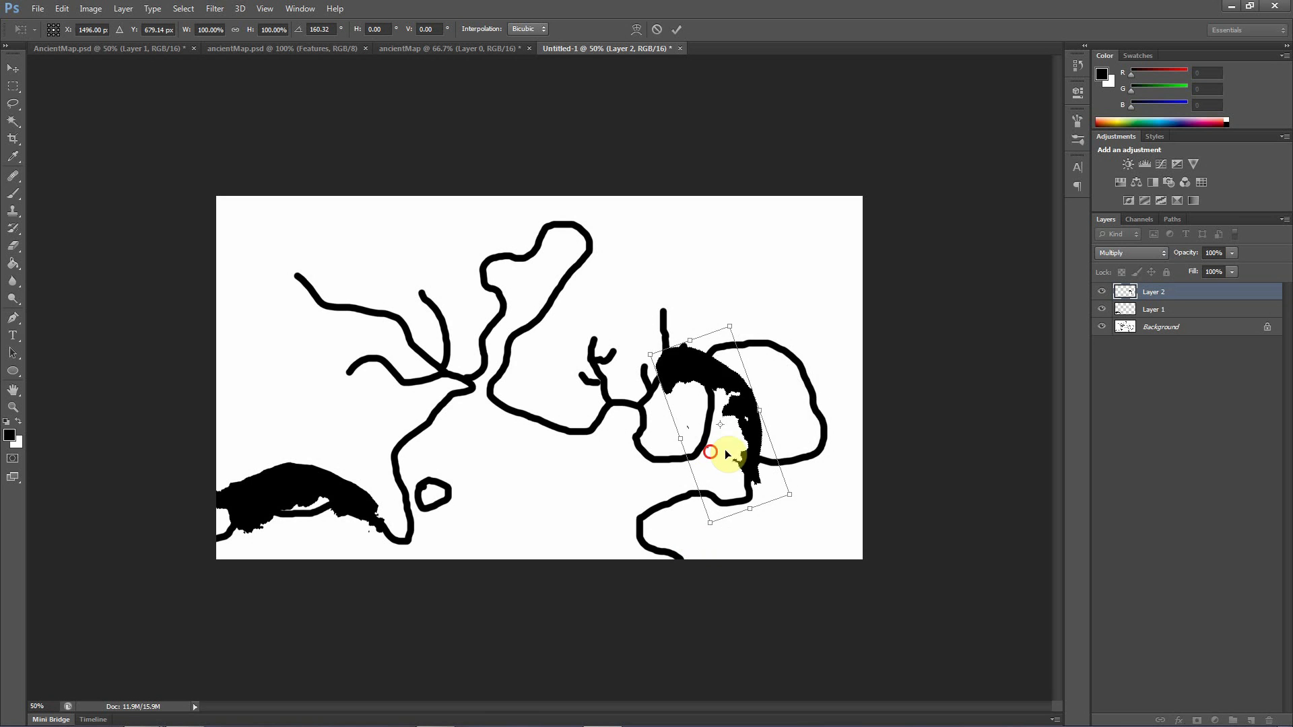
pyautogui.moveTo(721, 453); pyautogui.dragTo(782, 417)
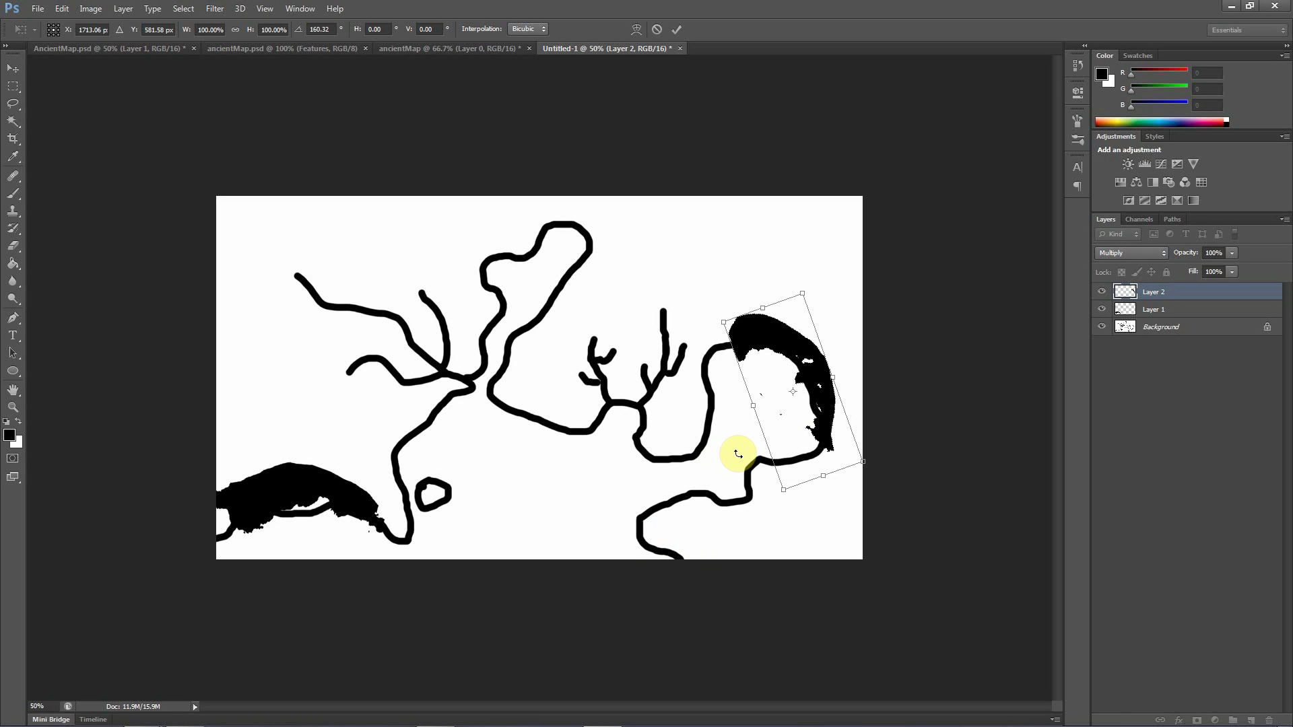
pyautogui.press('Return')
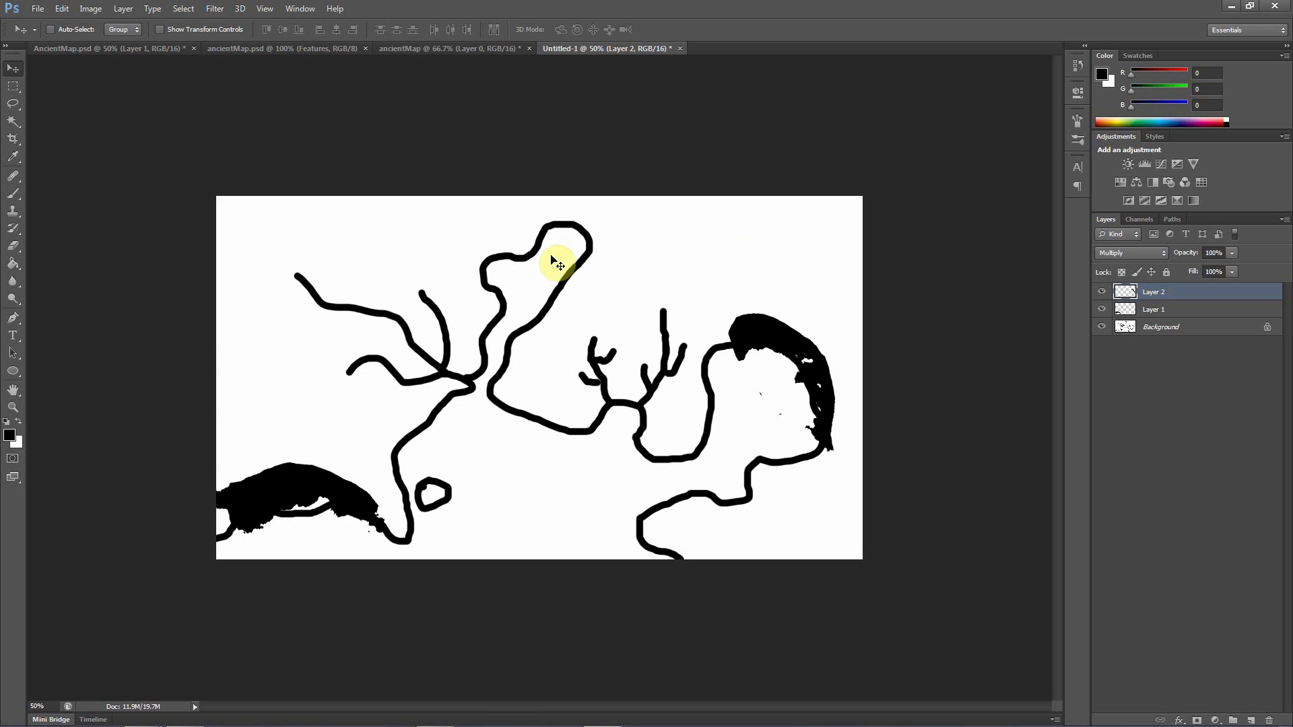
# Copy a lassoed section of the central black cloud area in ancientMap into Untitled-1 and set its blend mode to Multiply
pyautogui.click(429, 50)
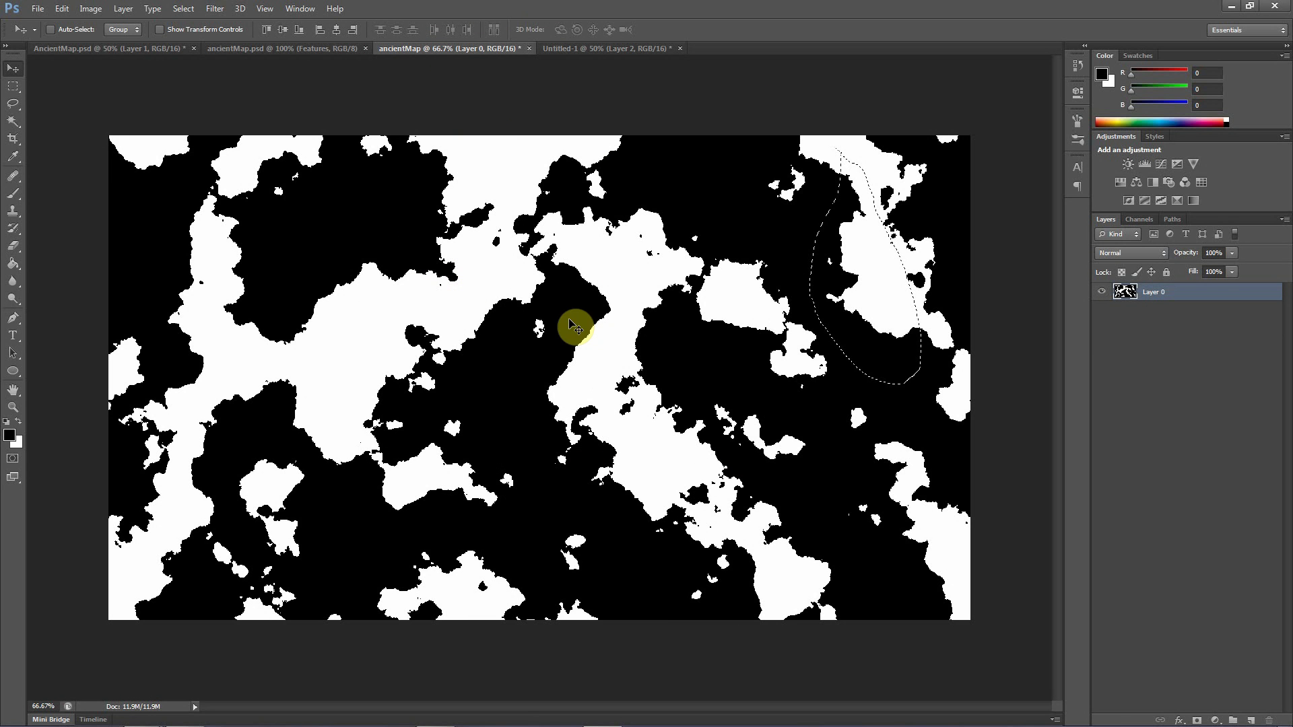
pyautogui.click(12, 103)
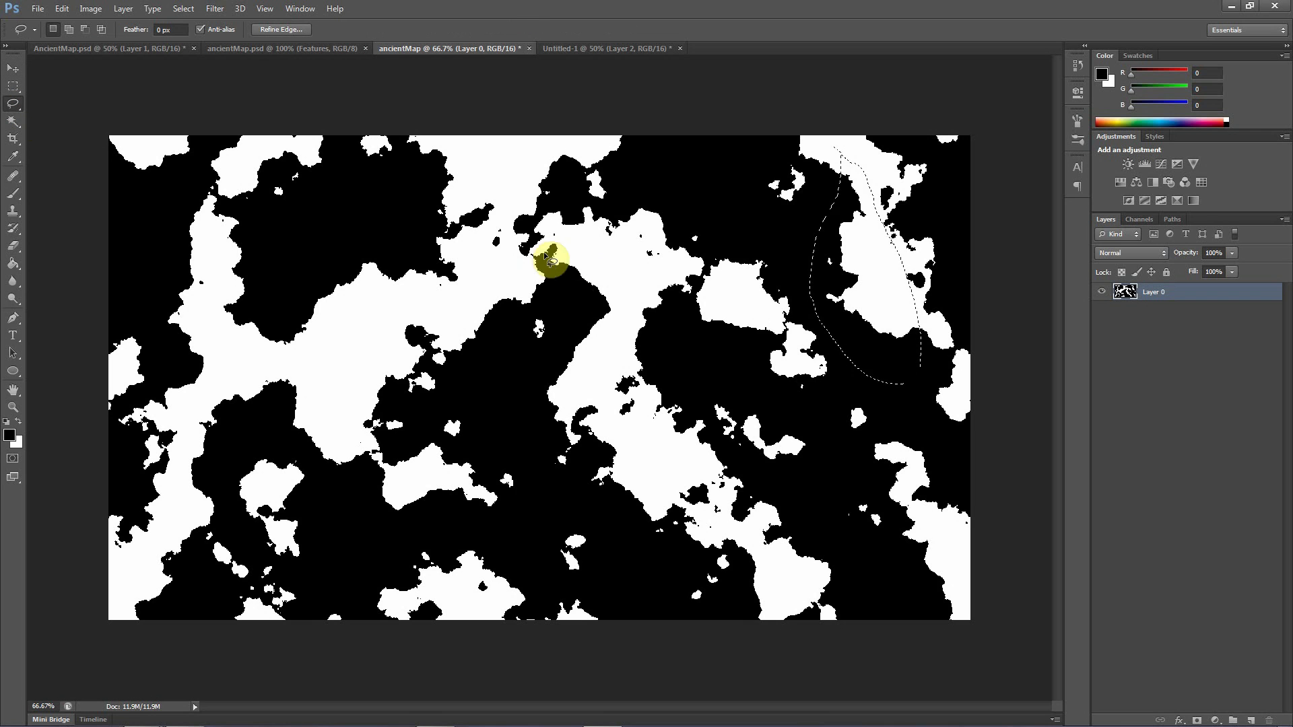
pyautogui.click(602, 256)
pyautogui.moveTo(603, 274)
pyautogui.mouseDown()
pyautogui.moveTo(537, 383)
pyautogui.moveTo(458, 394)
pyautogui.moveTo(415, 458)
pyautogui.moveTo(378, 463)
pyautogui.moveTo(347, 374)
pyautogui.moveTo(386, 309)
pyautogui.moveTo(450, 297)
pyautogui.moveTo(548, 244)
pyautogui.moveTo(607, 272)
pyautogui.mouseUp()
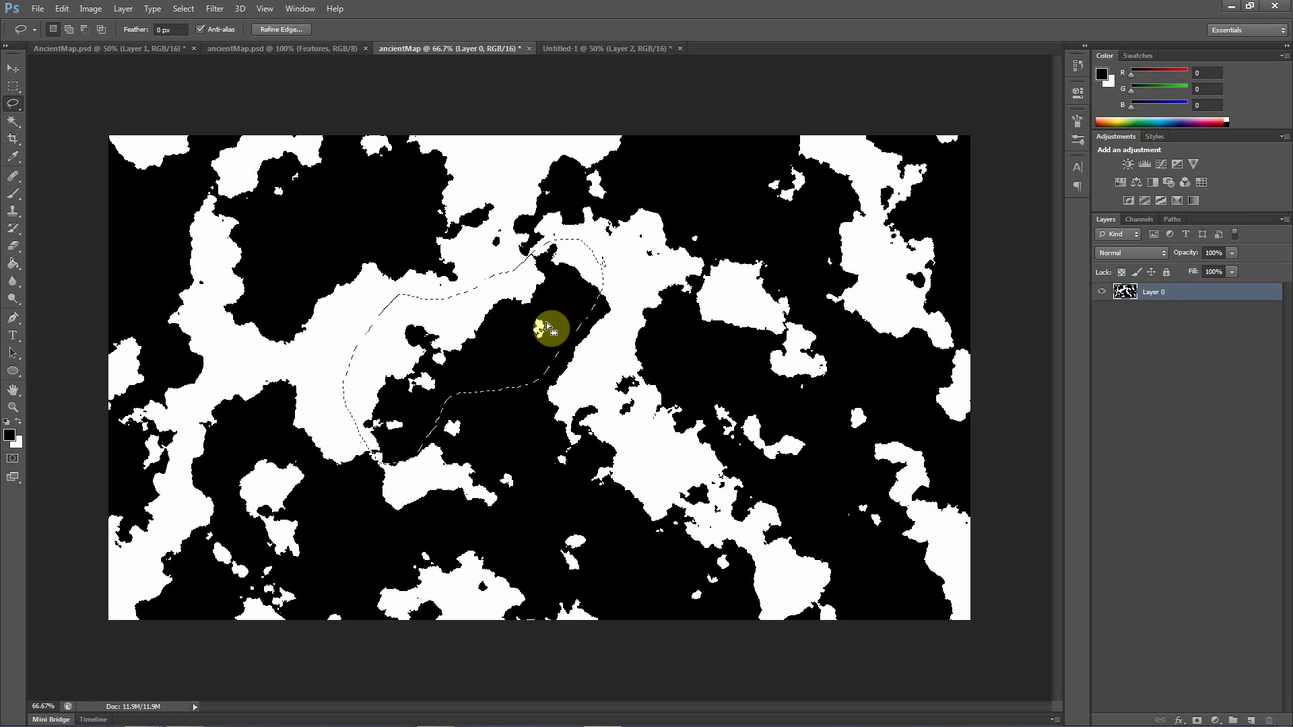
pyautogui.click(578, 49)
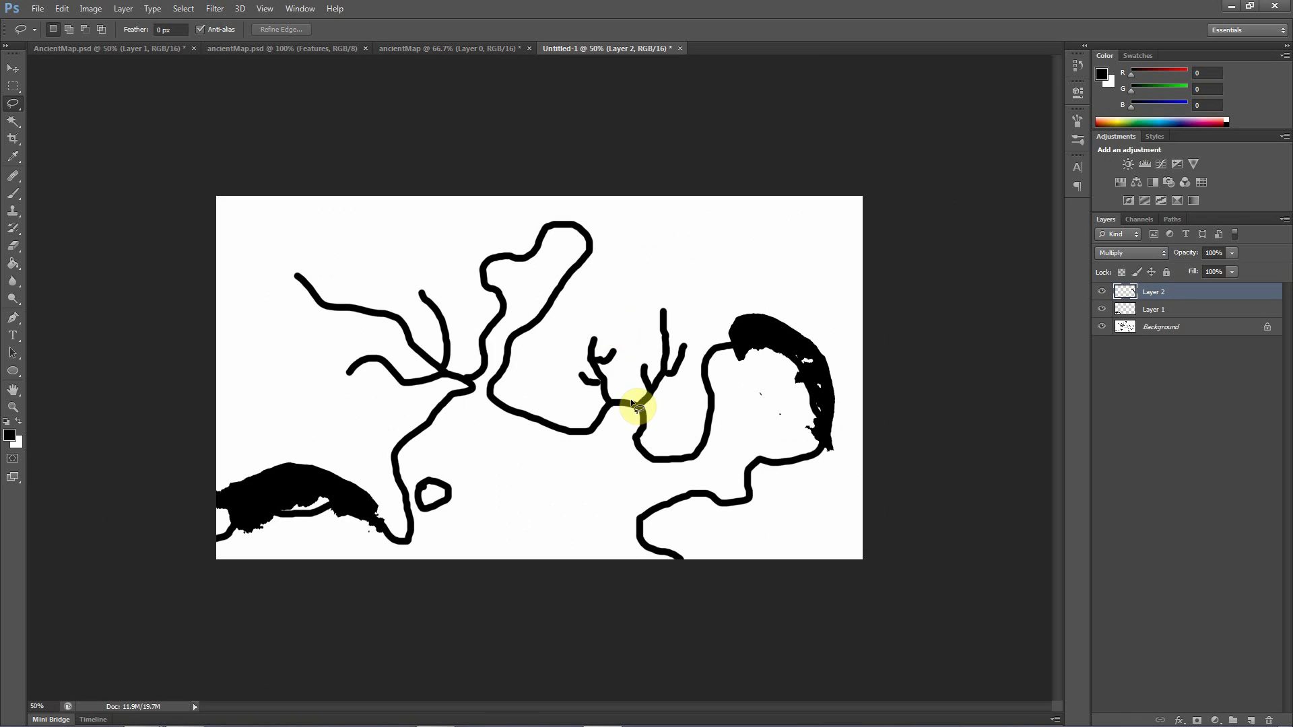
pyautogui.moveTo(623, 392); pyautogui.dragTo(630, 400)
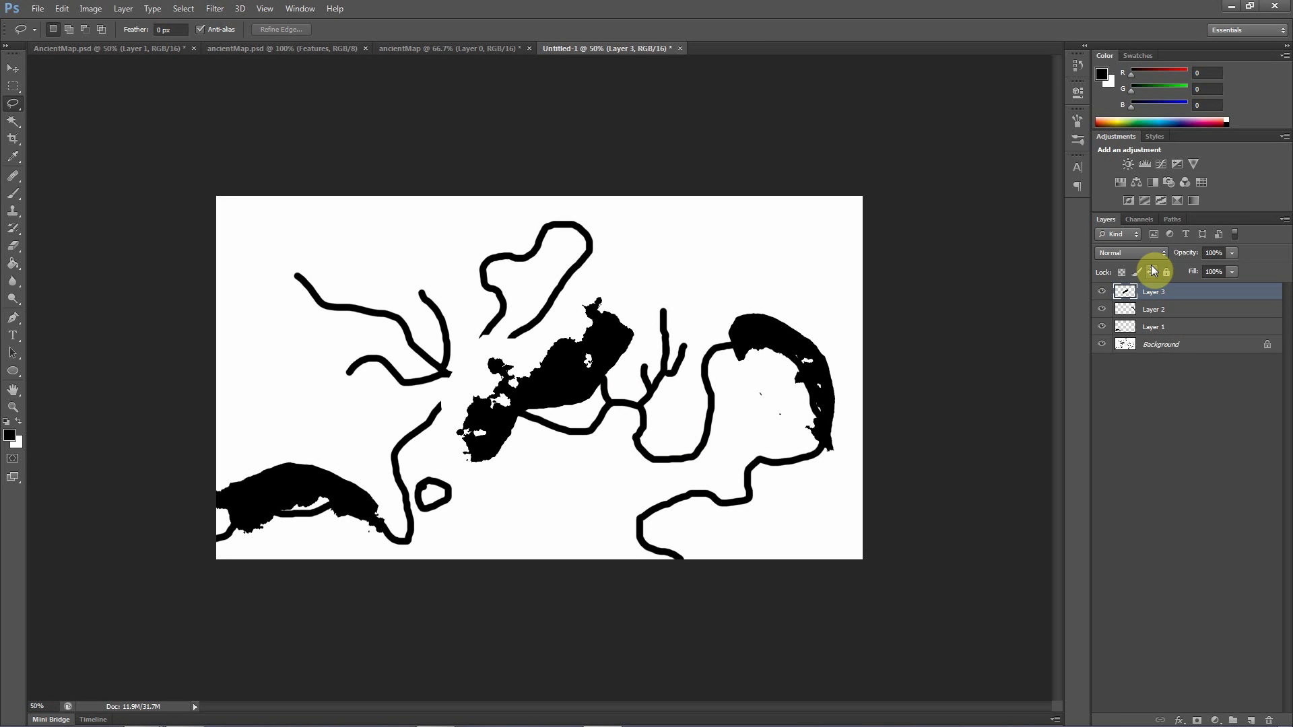
pyautogui.click(1132, 253)
pyautogui.click(1132, 299)
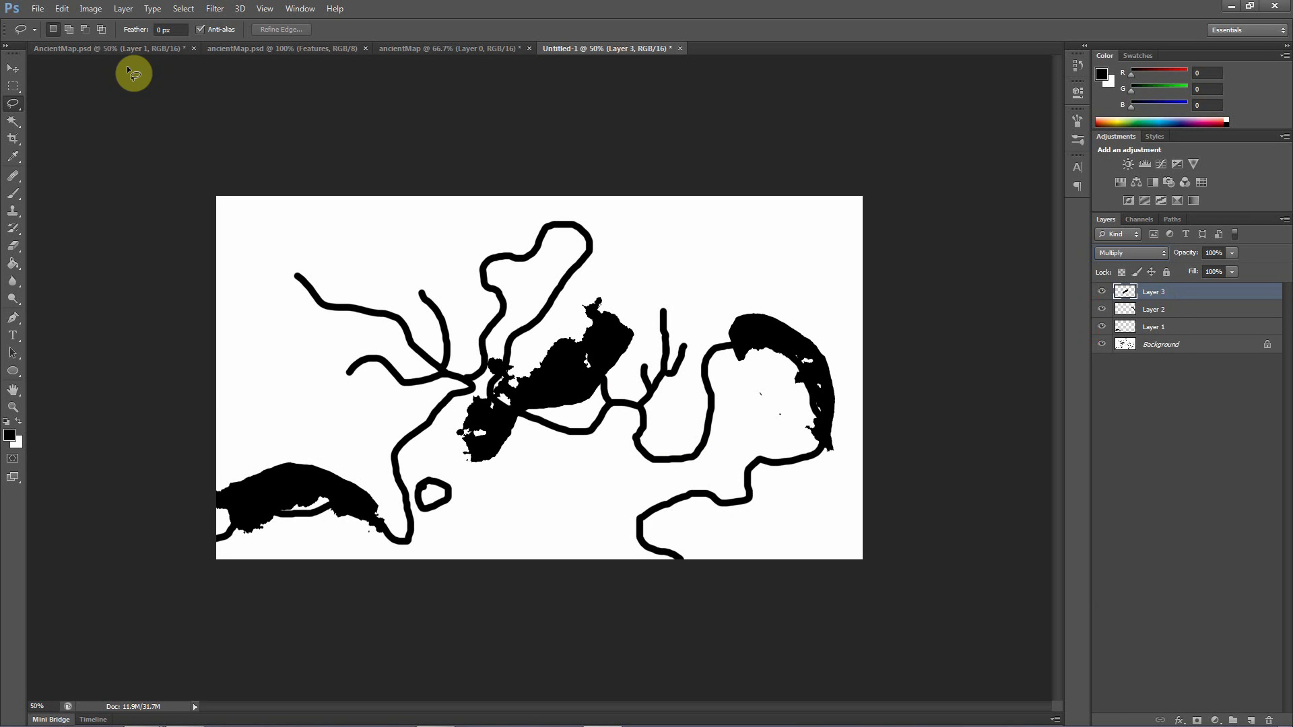
# Position Layer 3 between the southwestern coast piece and the western river mouth, rotated 147.60°
pyautogui.click(13, 68)
pyautogui.moveTo(455, 390); pyautogui.dragTo(506, 411)
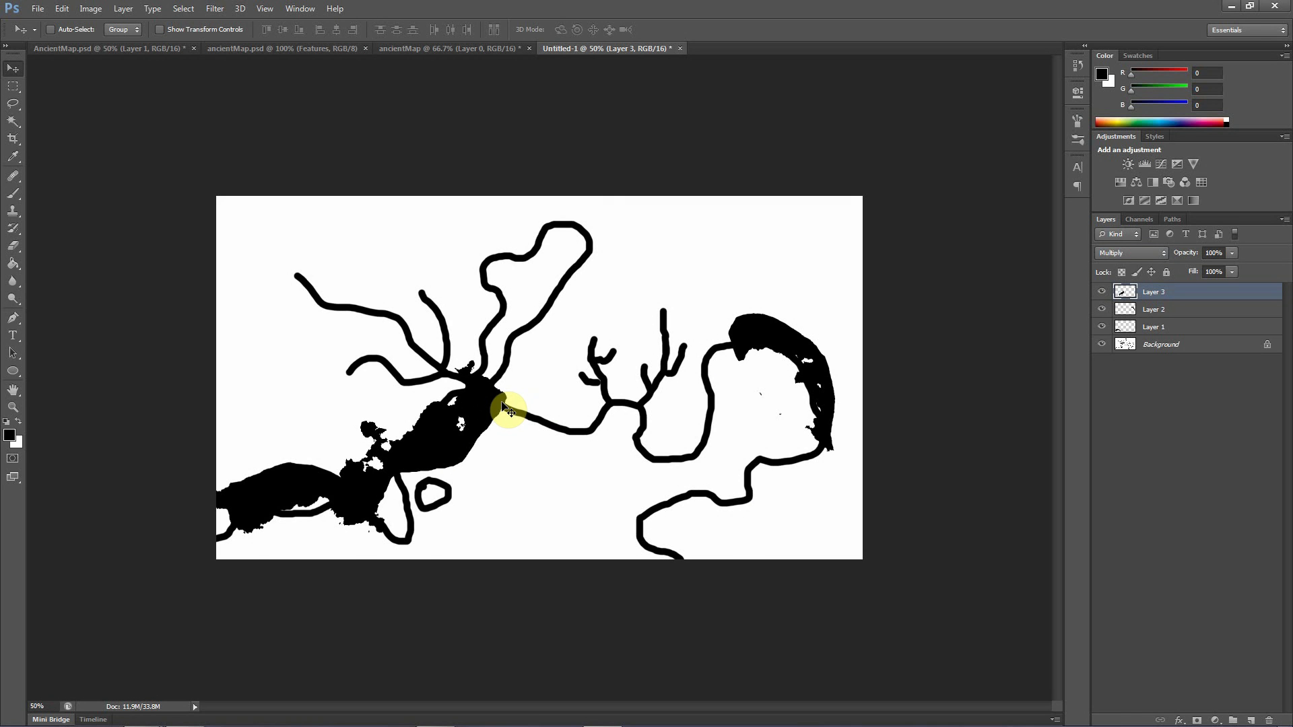
pyautogui.hotkey('ctrl', 't')
pyautogui.moveTo(548, 357); pyautogui.dragTo(375, 558)
pyautogui.moveTo(423, 467)
pyautogui.mouseDown()
pyautogui.moveTo(427, 478)
pyautogui.moveTo(440, 463)
pyautogui.mouseUp()
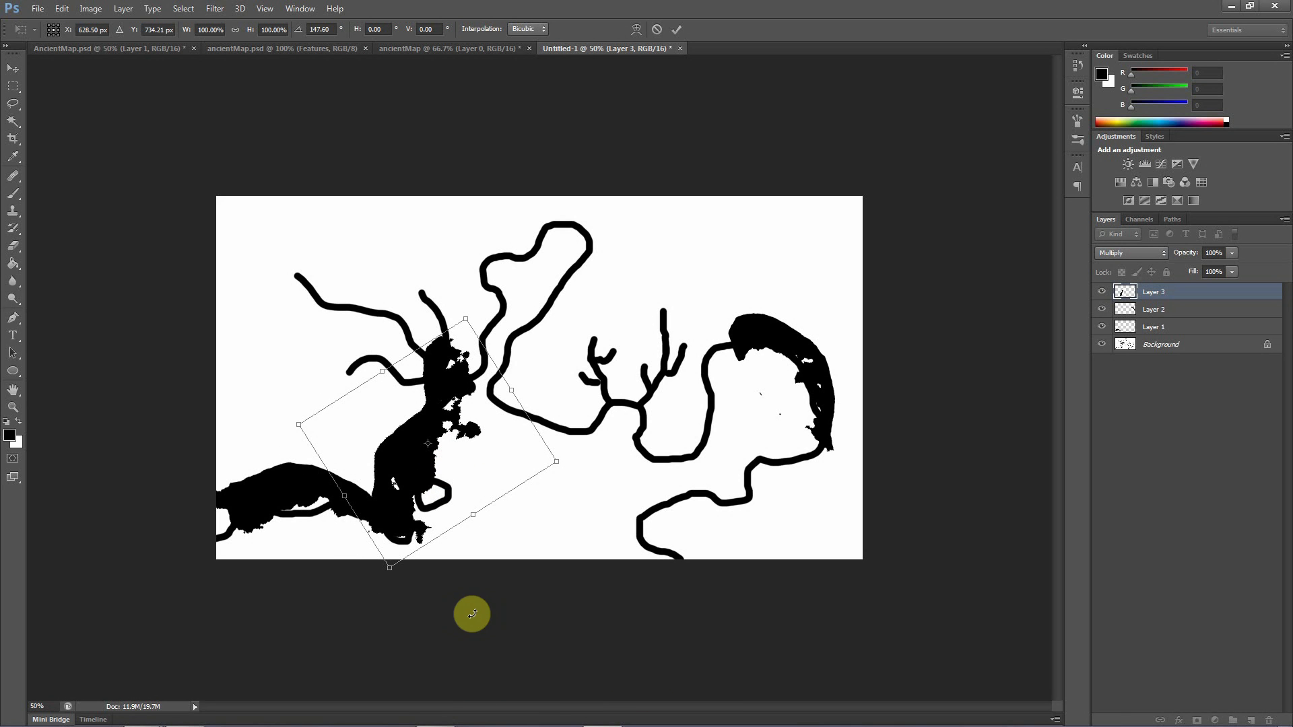
pyautogui.press('Return')
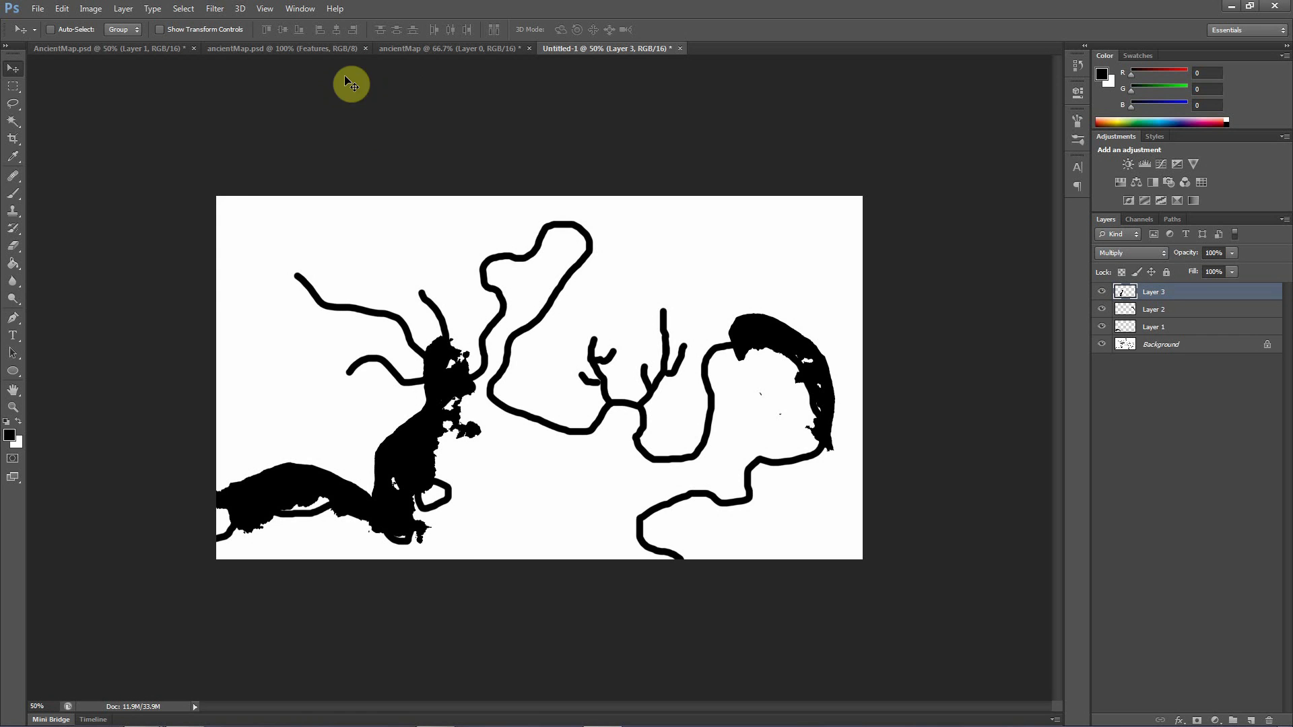
# Copy a lassoed strip of the northeastern black area in ancientMap into Untitled-1 and set its blend mode to Multiply
pyautogui.click(399, 48)
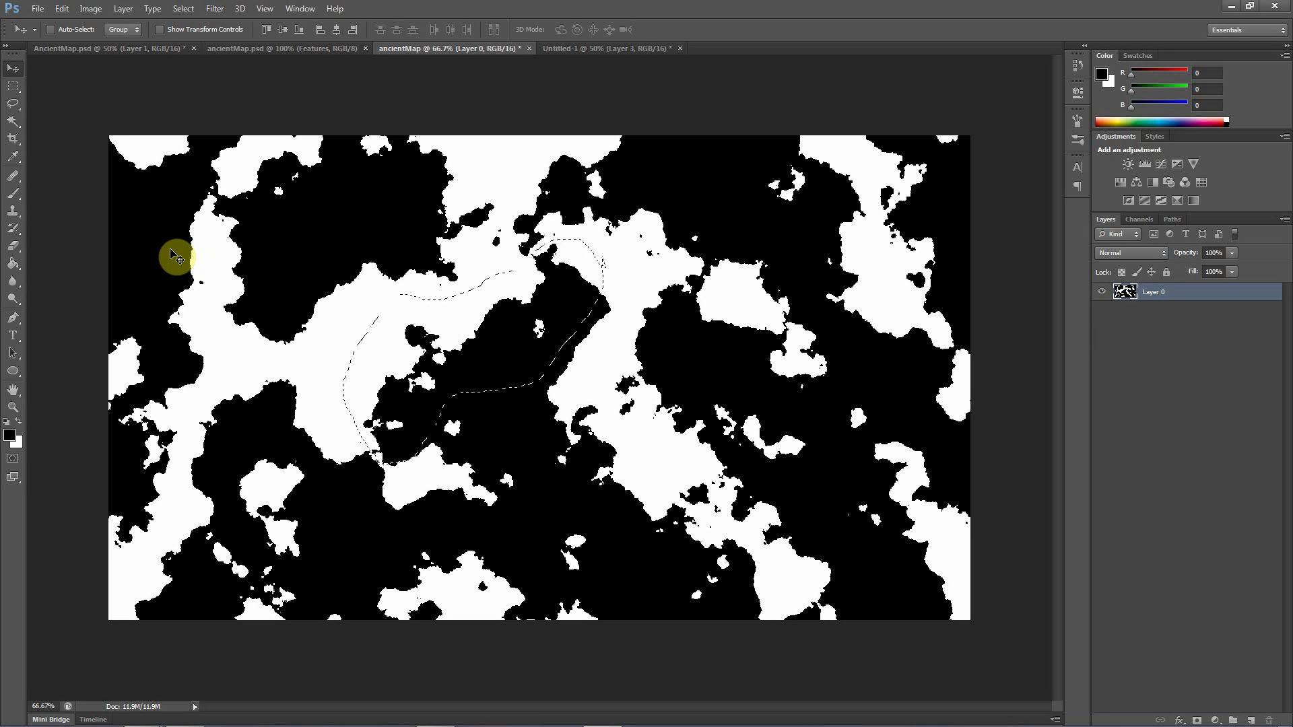
pyautogui.click(13, 105)
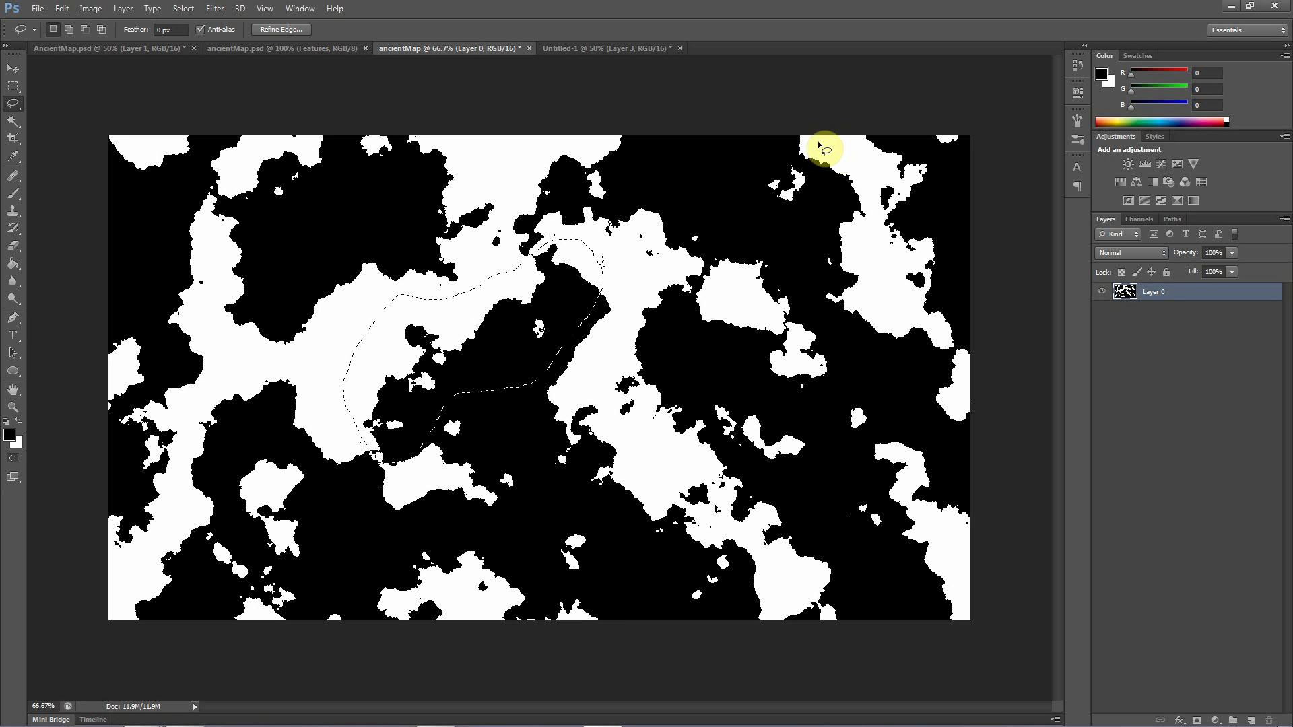
pyautogui.moveTo(837, 146)
pyautogui.mouseDown()
pyautogui.moveTo(812, 177)
pyautogui.moveTo(804, 282)
pyautogui.moveTo(825, 335)
pyautogui.moveTo(869, 369)
pyautogui.moveTo(899, 421)
pyautogui.moveTo(947, 438)
pyautogui.moveTo(961, 419)
pyautogui.moveTo(957, 360)
pyautogui.moveTo(881, 256)
pyautogui.moveTo(866, 216)
pyautogui.moveTo(876, 171)
pyautogui.moveTo(831, 146)
pyautogui.mouseUp()
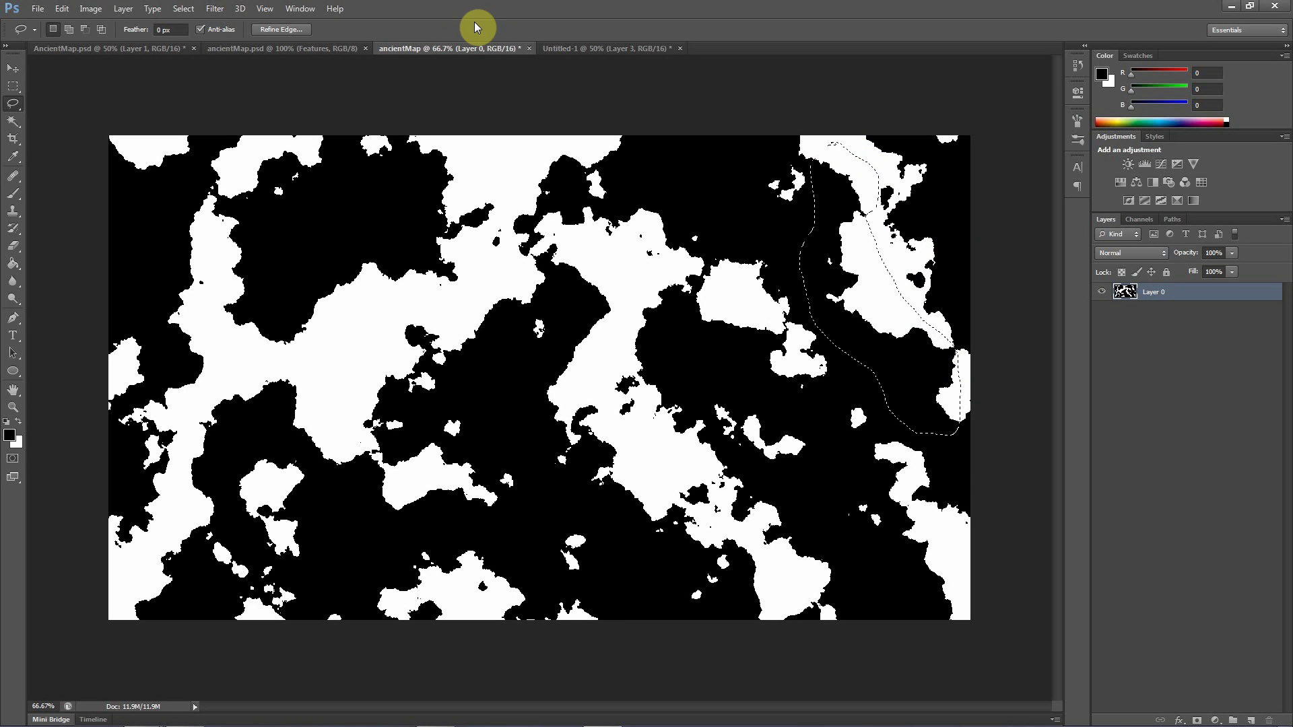
pyautogui.click(608, 50)
pyautogui.moveTo(632, 297); pyautogui.dragTo(621, 355)
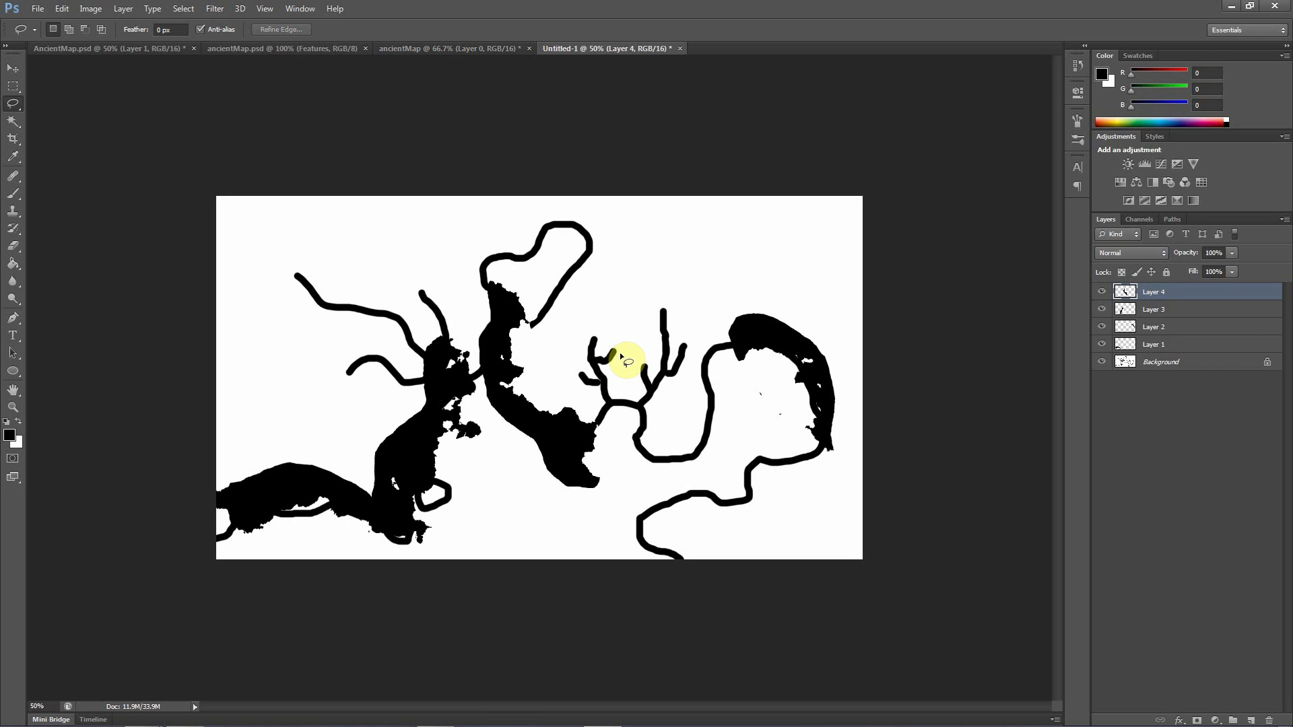
pyautogui.click(1117, 257)
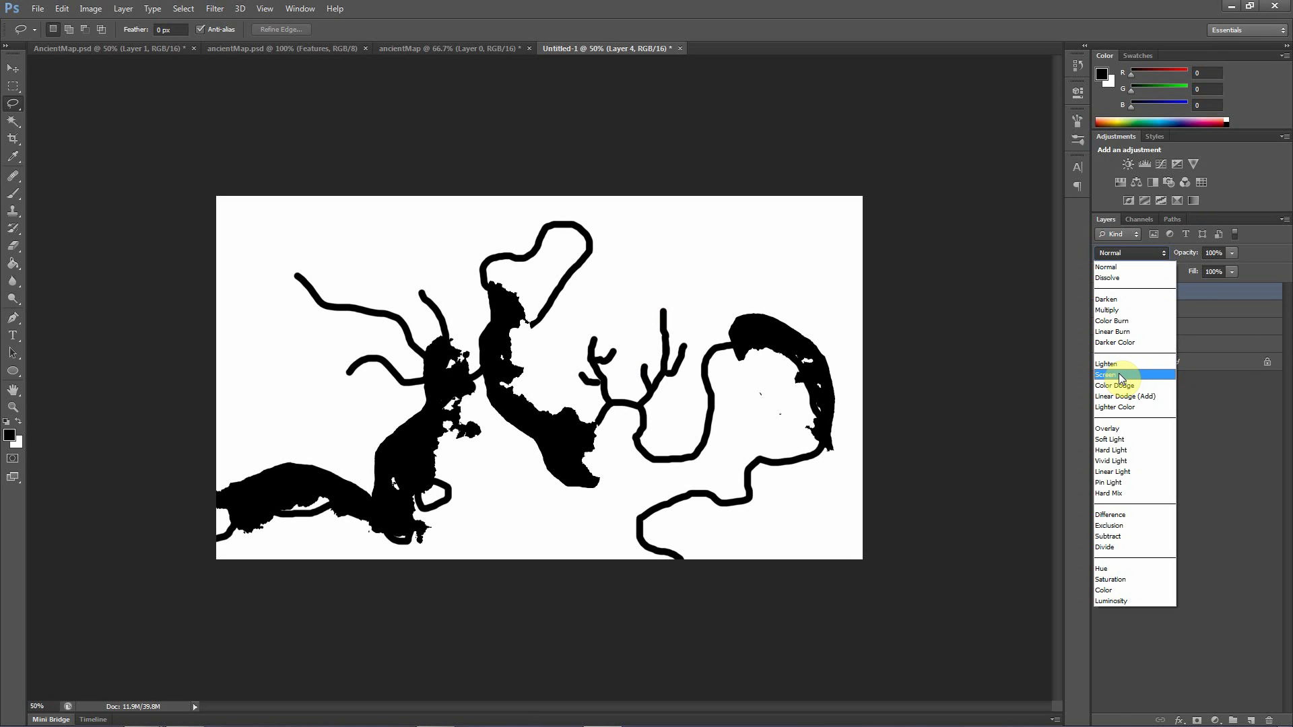
pyautogui.click(1115, 310)
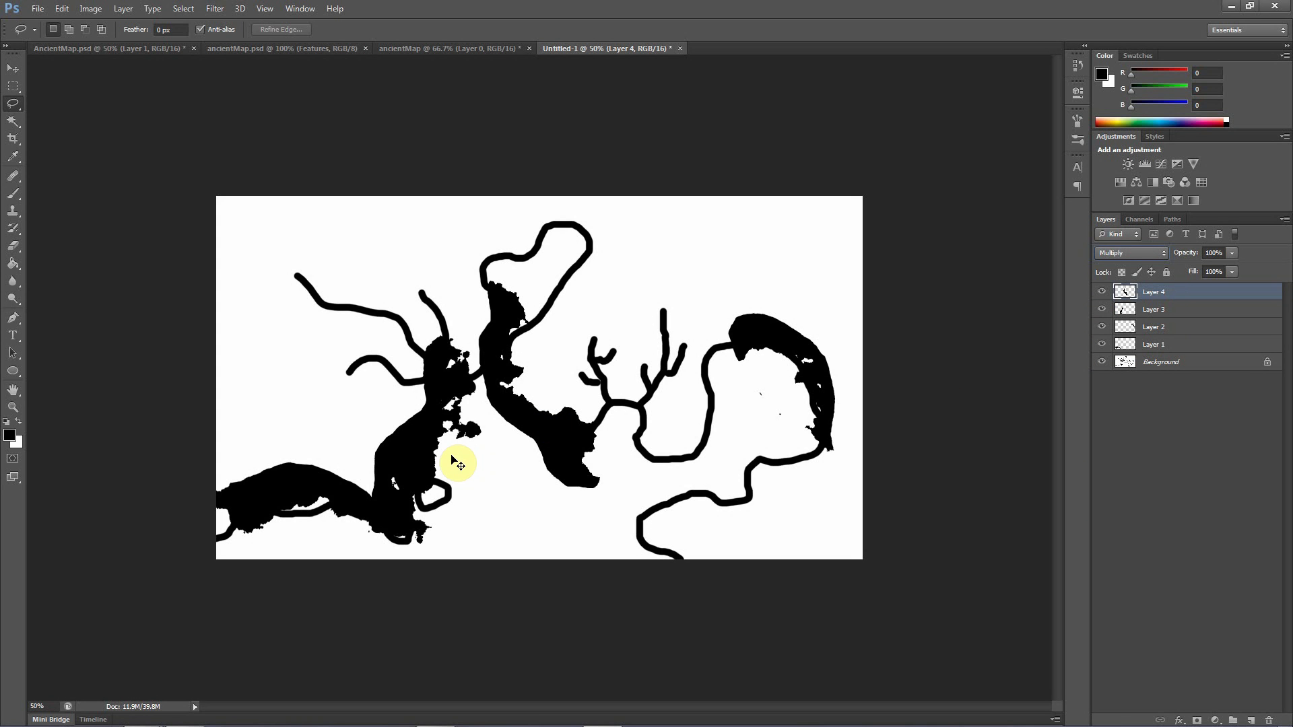
# Rotate Layer 4 to -130.53° and place it along the eastern side of the northern inlet
pyautogui.hotkey('ctrl', 't')
pyautogui.moveTo(615, 256); pyautogui.dragTo(295, 412)
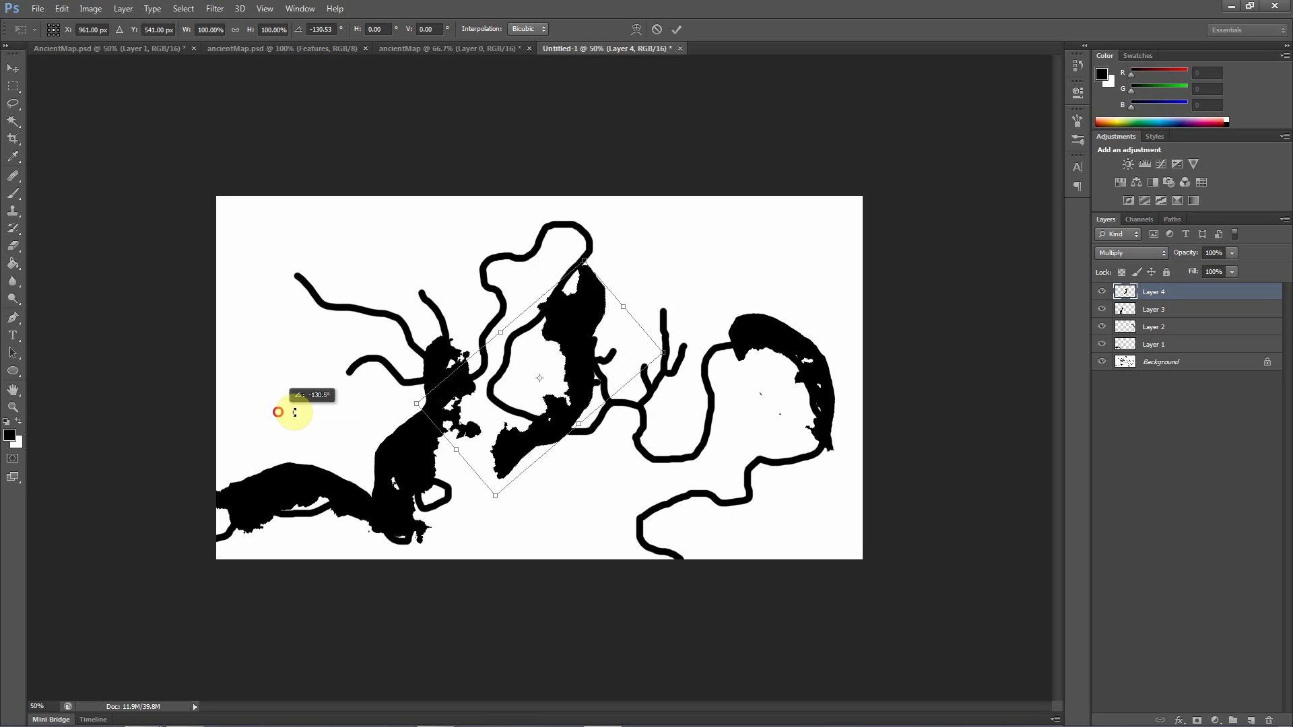
pyautogui.moveTo(539, 426); pyautogui.dragTo(530, 371)
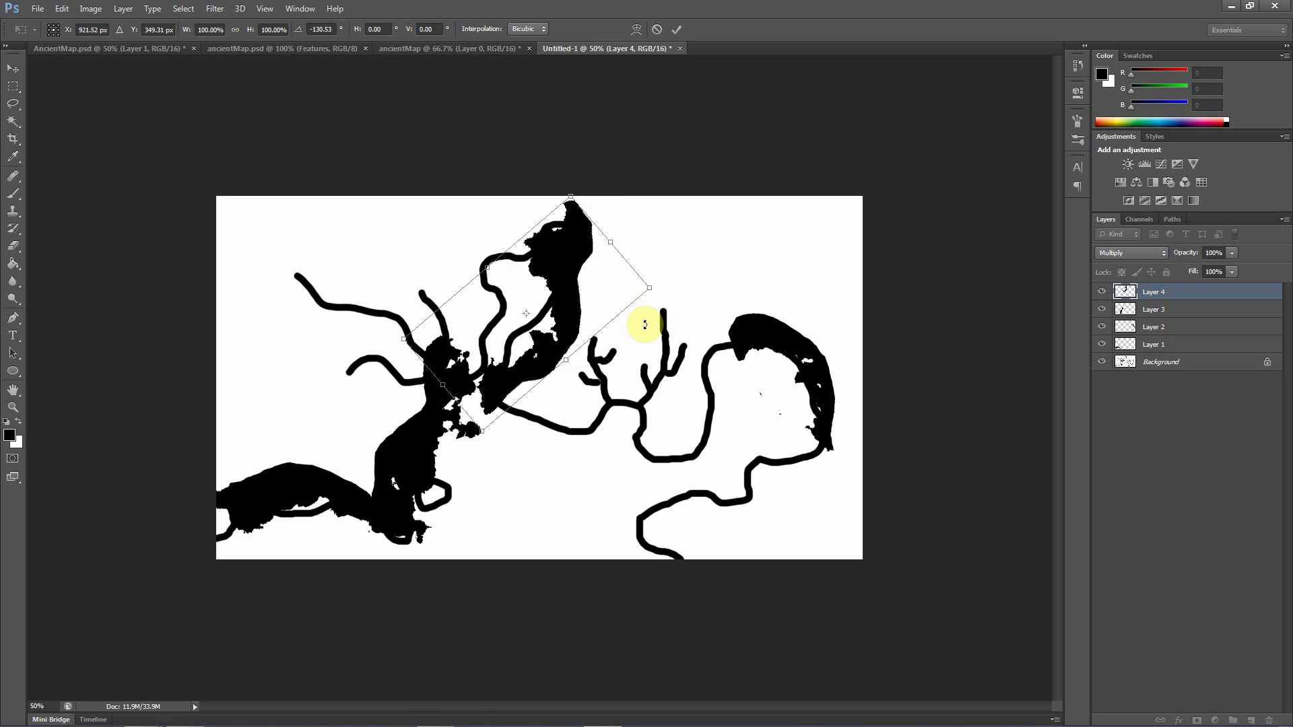
pyautogui.press('Return')
pyautogui.press('l')
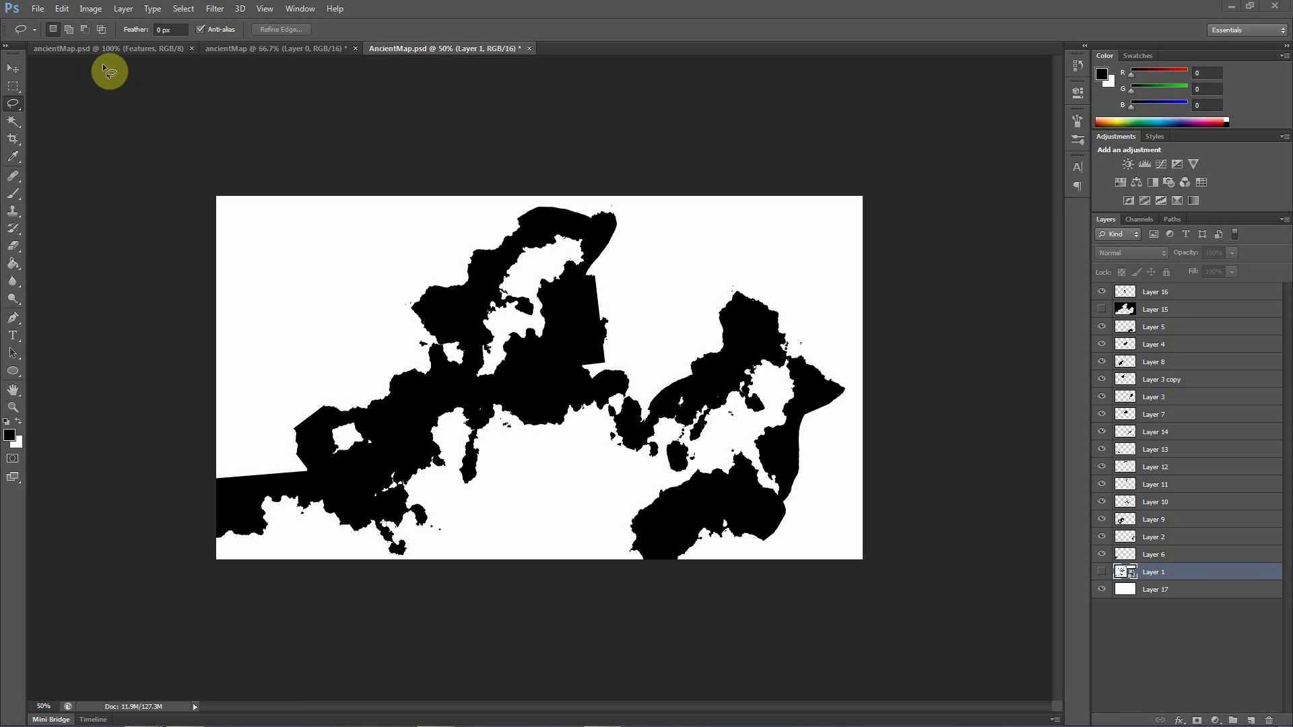
# Compare the assembled AncientMap.psd coastline with and without Layer 15, leaving Layer 15 visible
pyautogui.click(22, 71)
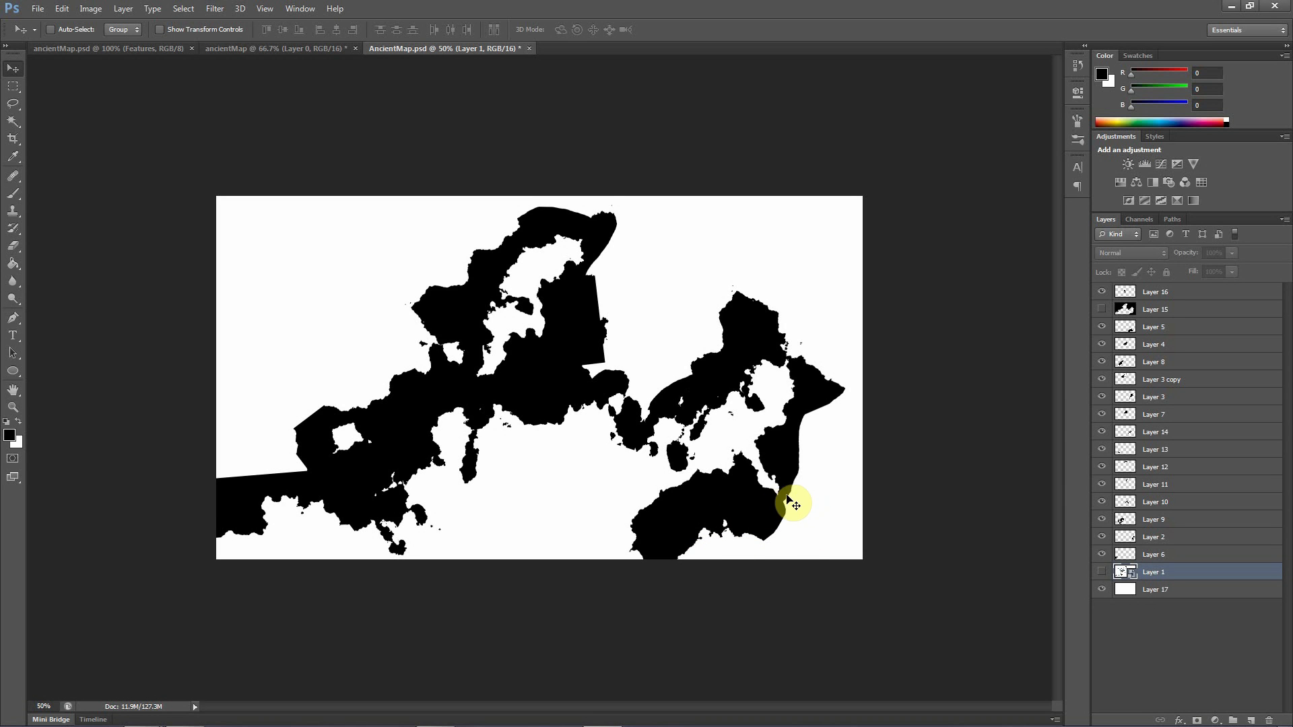
pyautogui.click(1102, 310)
pyautogui.click(1101, 310)
pyautogui.click(1101, 311)
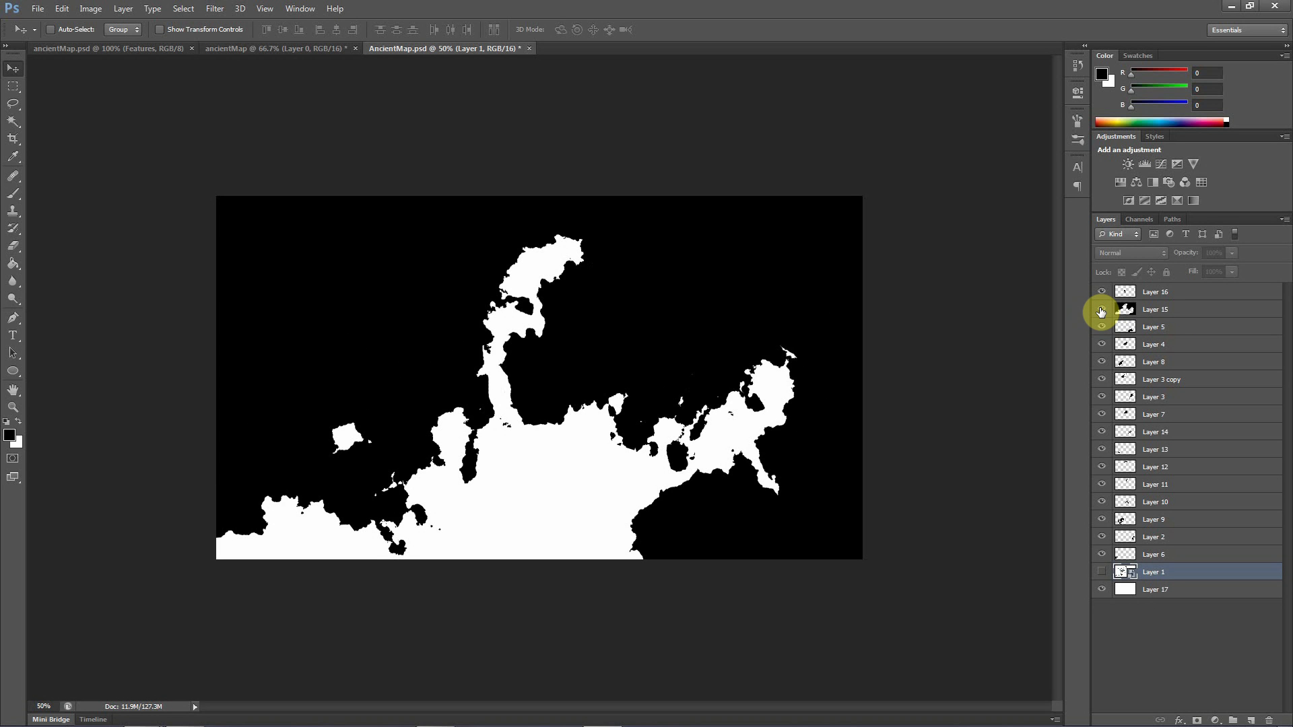
pyautogui.click(1101, 310)
pyautogui.click(1101, 310)
pyautogui.click(1103, 311)
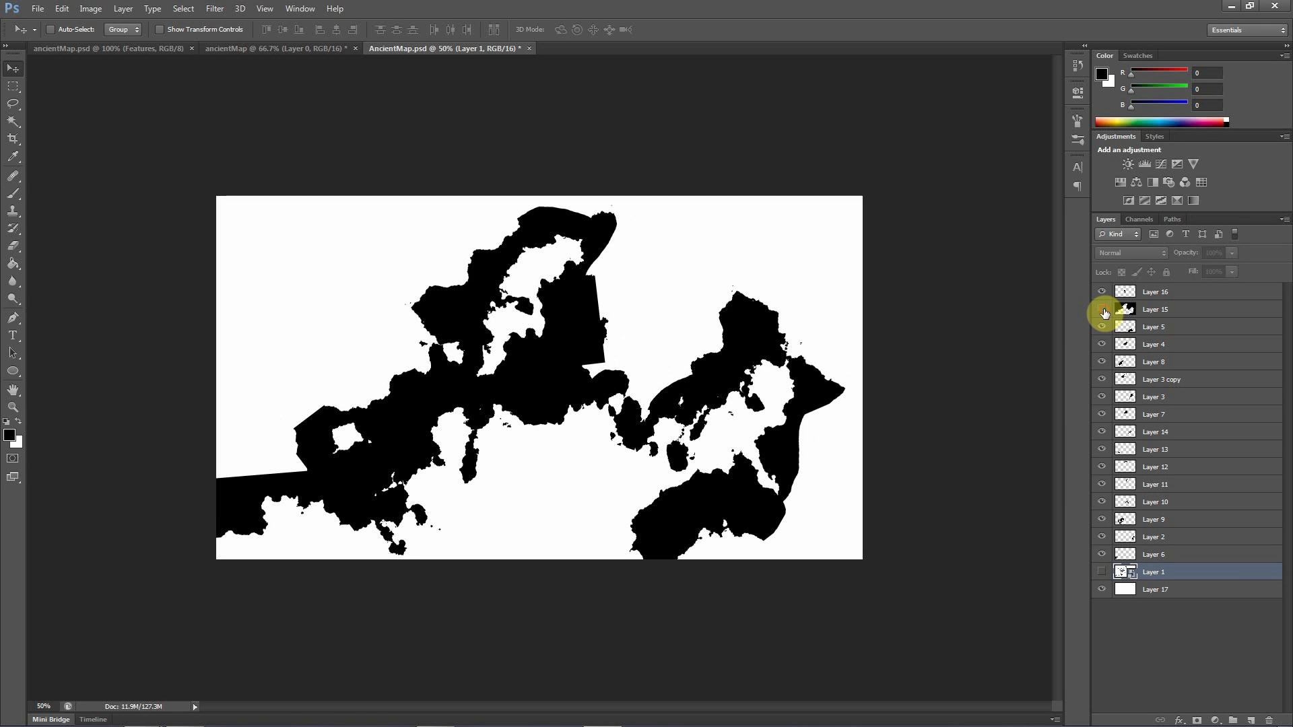
pyautogui.click(1102, 311)
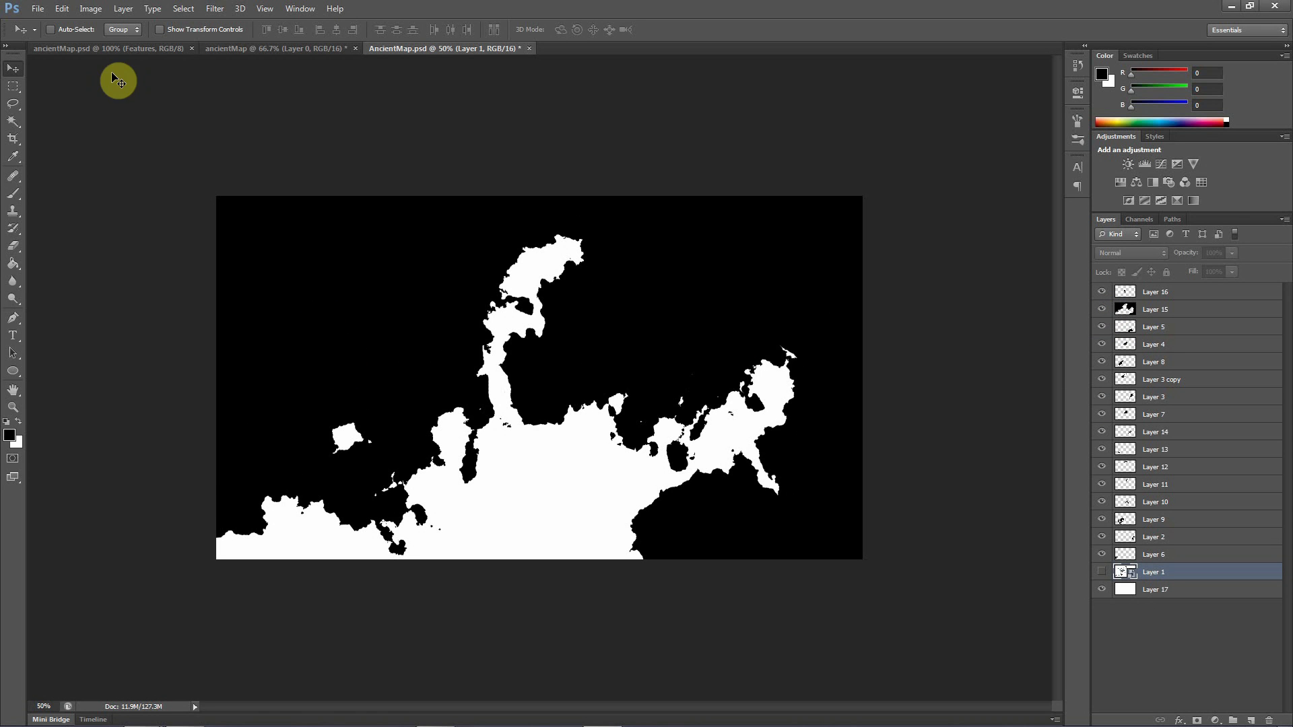
# Try painting black brush strokes over the white northern inlet and central area on Layer 15, and undo them
pyautogui.click(14, 194)
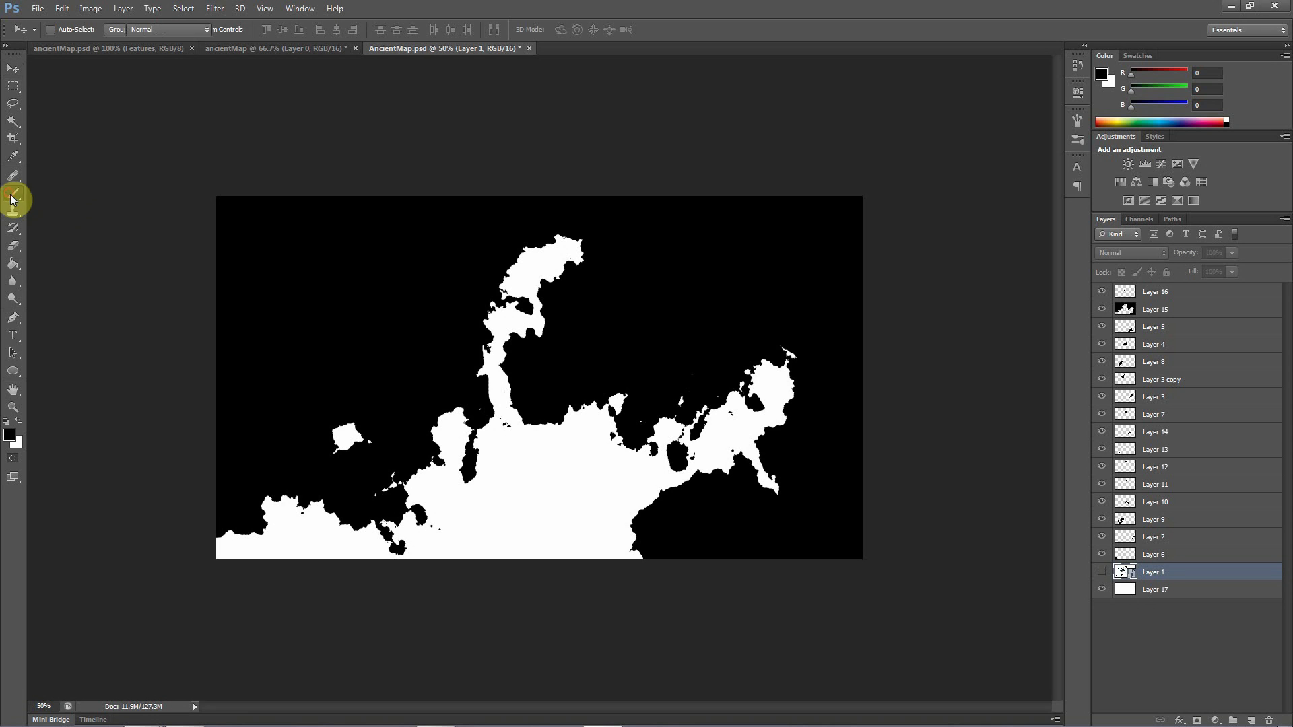
pyautogui.click(1146, 318)
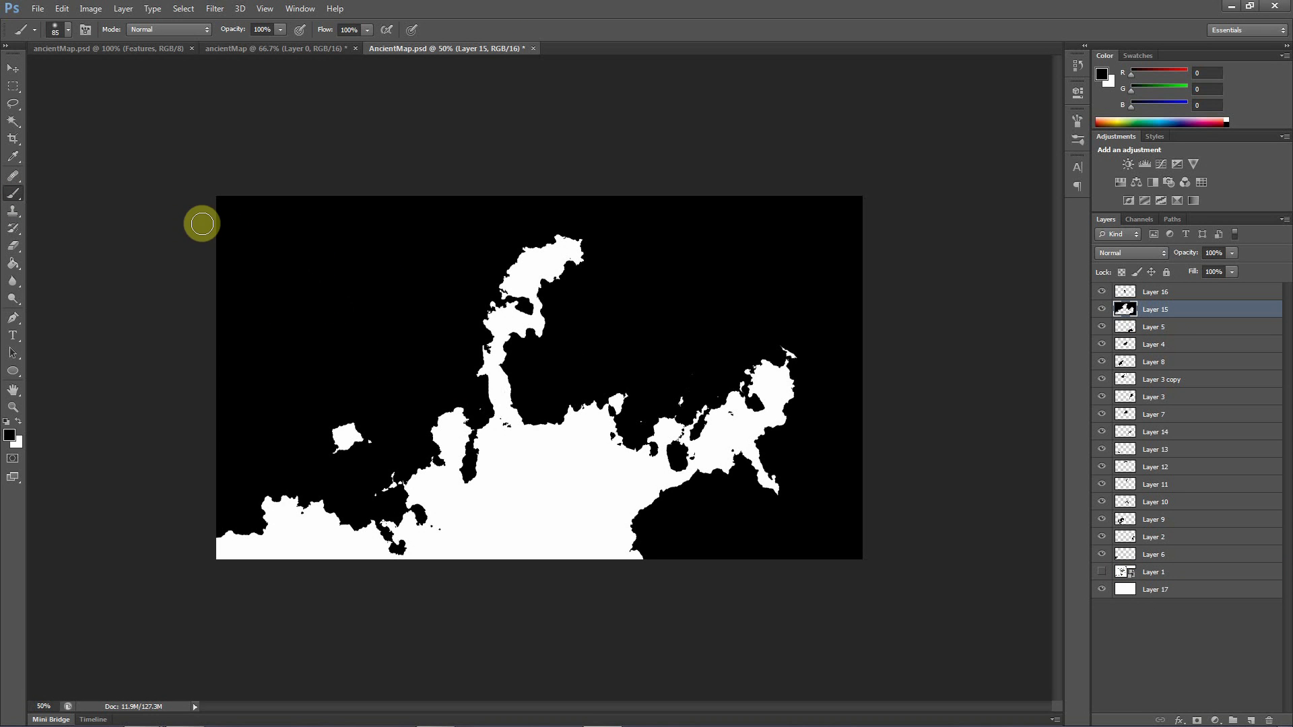
pyautogui.moveTo(482, 463)
pyautogui.mouseDown()
pyautogui.moveTo(563, 219)
pyautogui.moveTo(507, 369)
pyautogui.mouseUp()
pyautogui.click(746, 476)
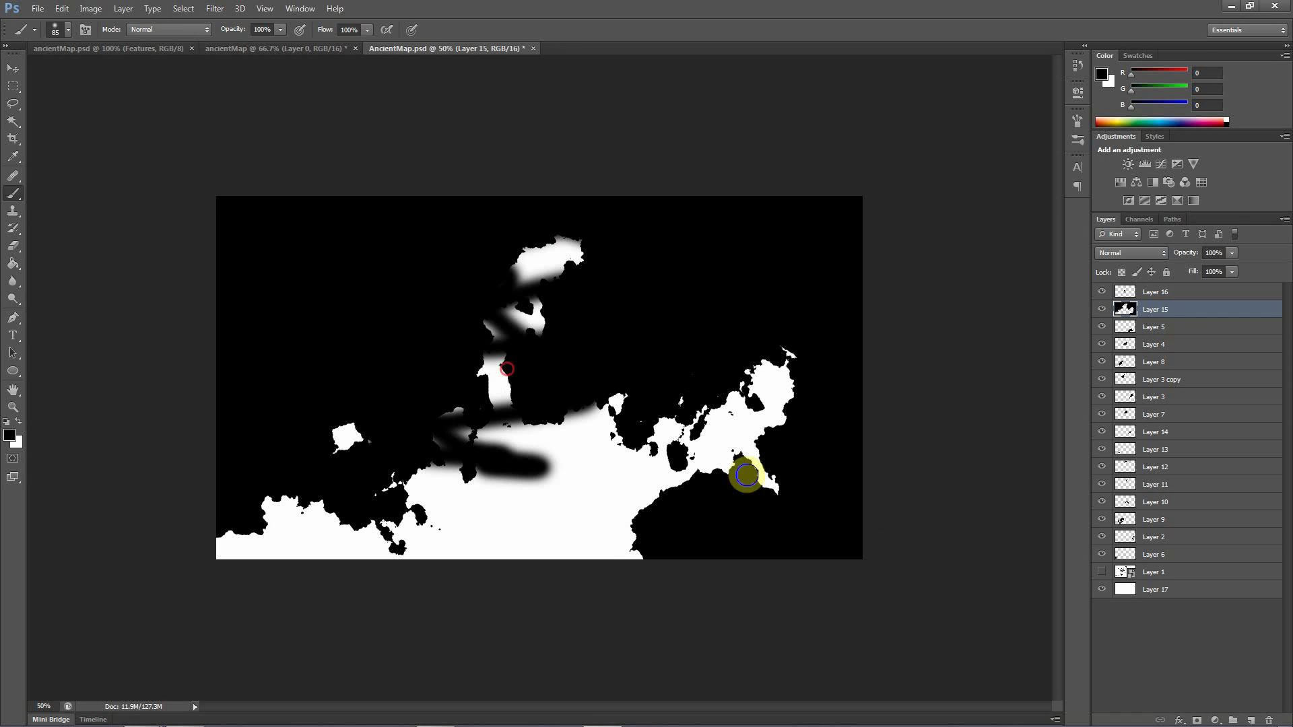
pyautogui.hotkey('ctrl', 'z')
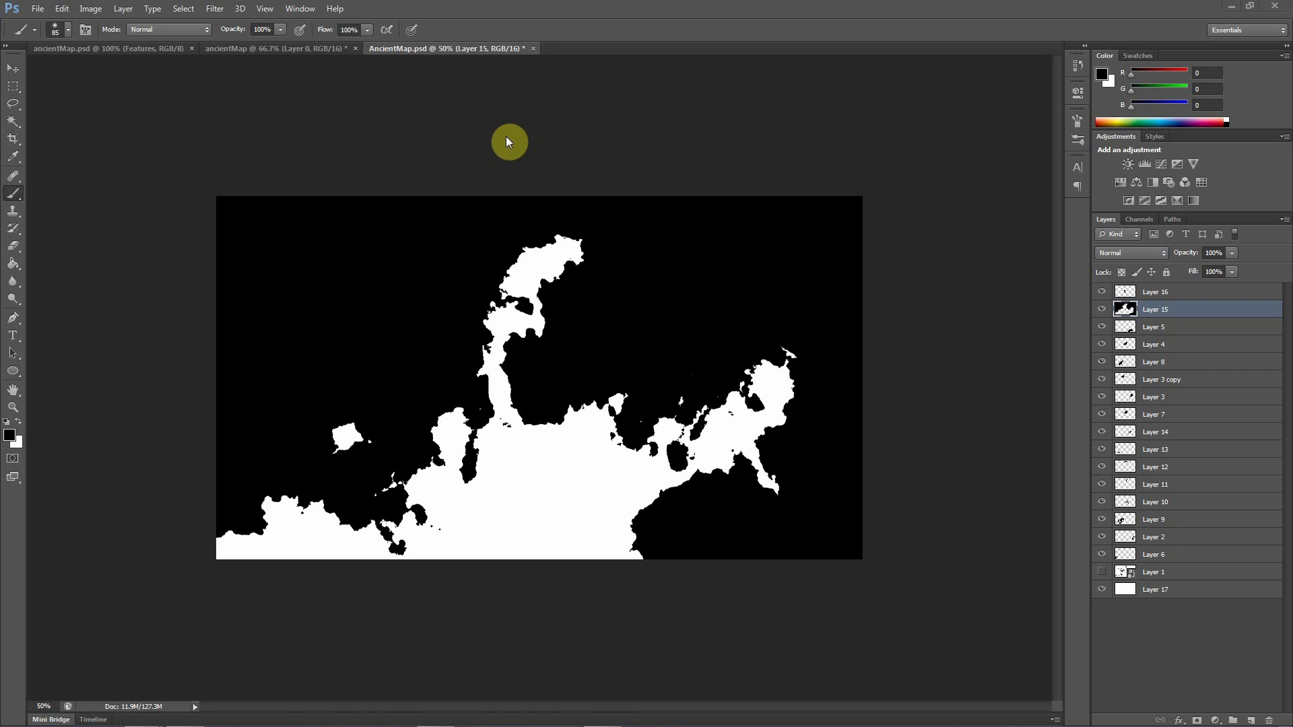
# Merge all the map piece layers from Layer 16 down to Layer 6 into a single layer
pyautogui.press('v')
pyautogui.click(1148, 296)
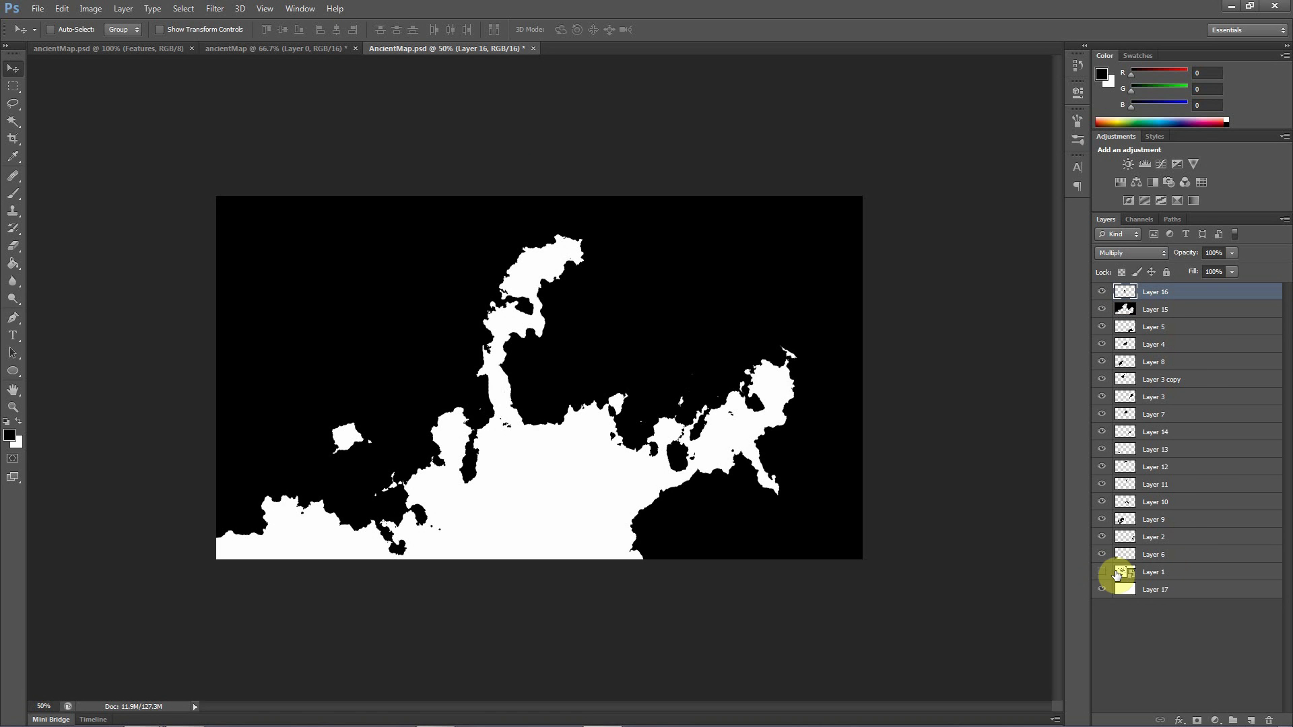
pyautogui.click(1103, 573)
pyautogui.keyDown('shift'); pyautogui.click(1169, 558); pyautogui.keyUp('shift')
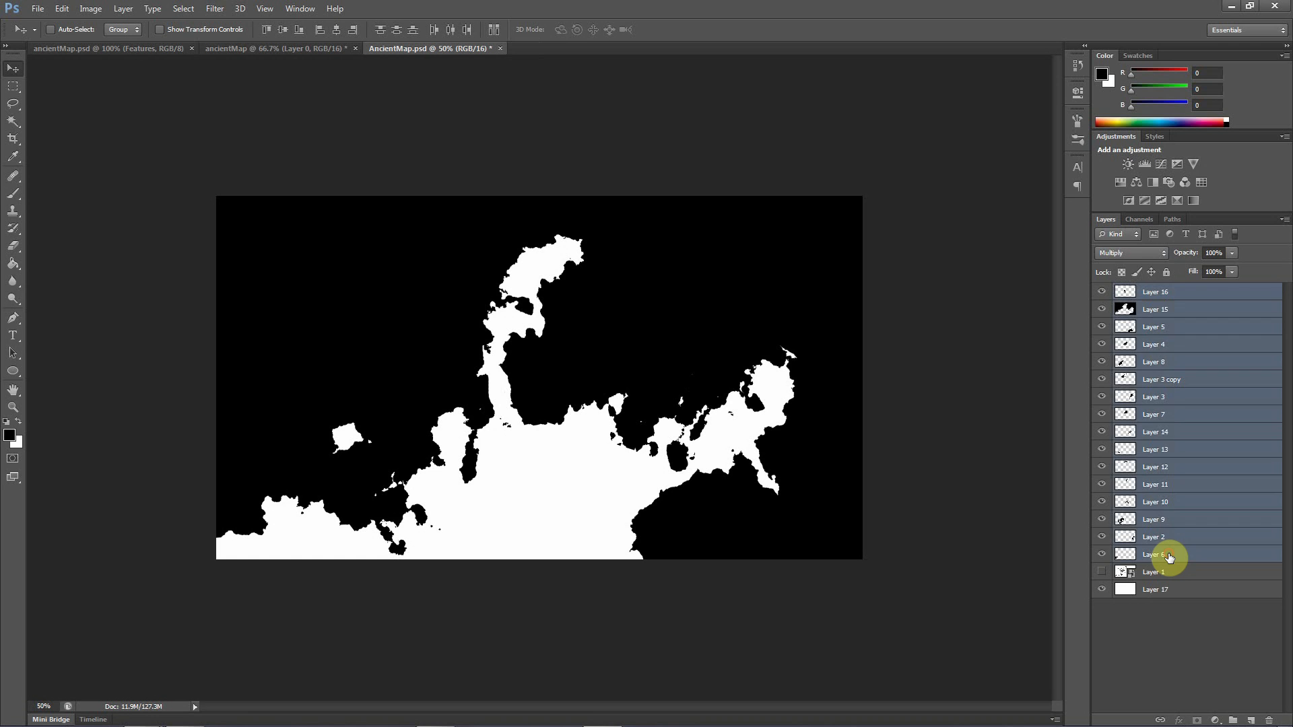
pyautogui.rightClick(1169, 554)
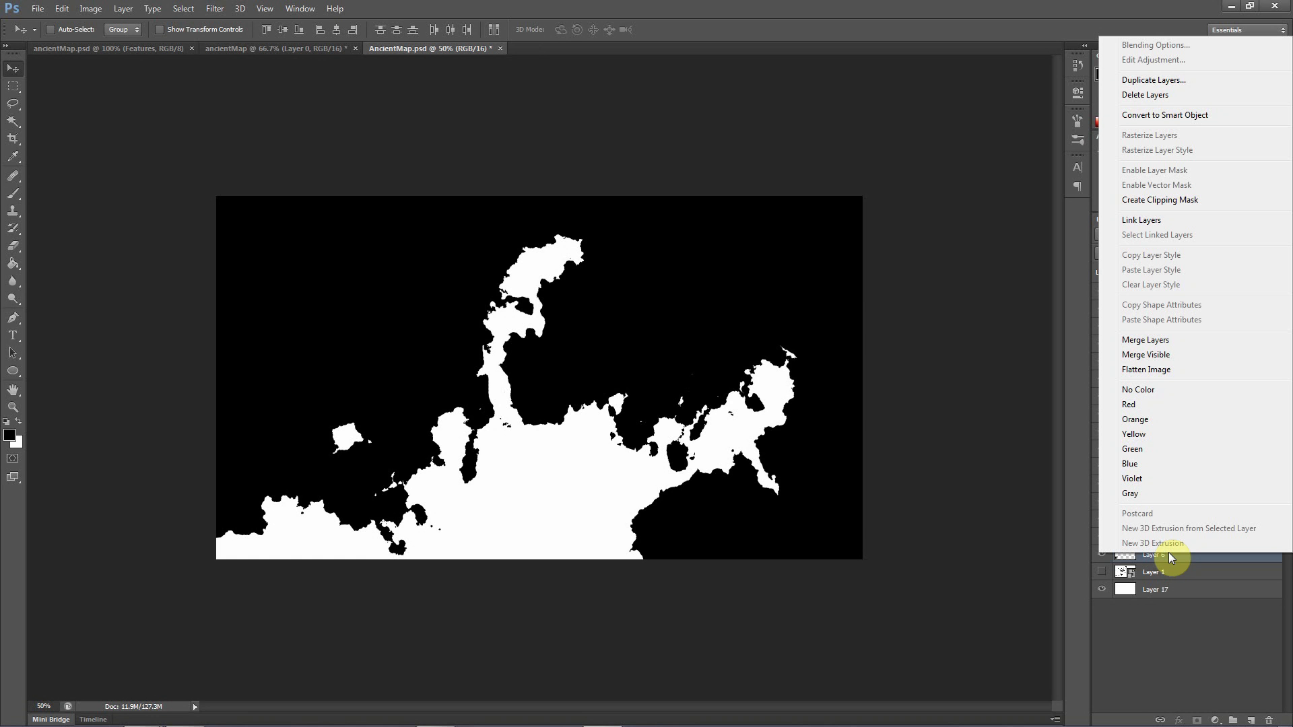
pyautogui.click(1176, 340)
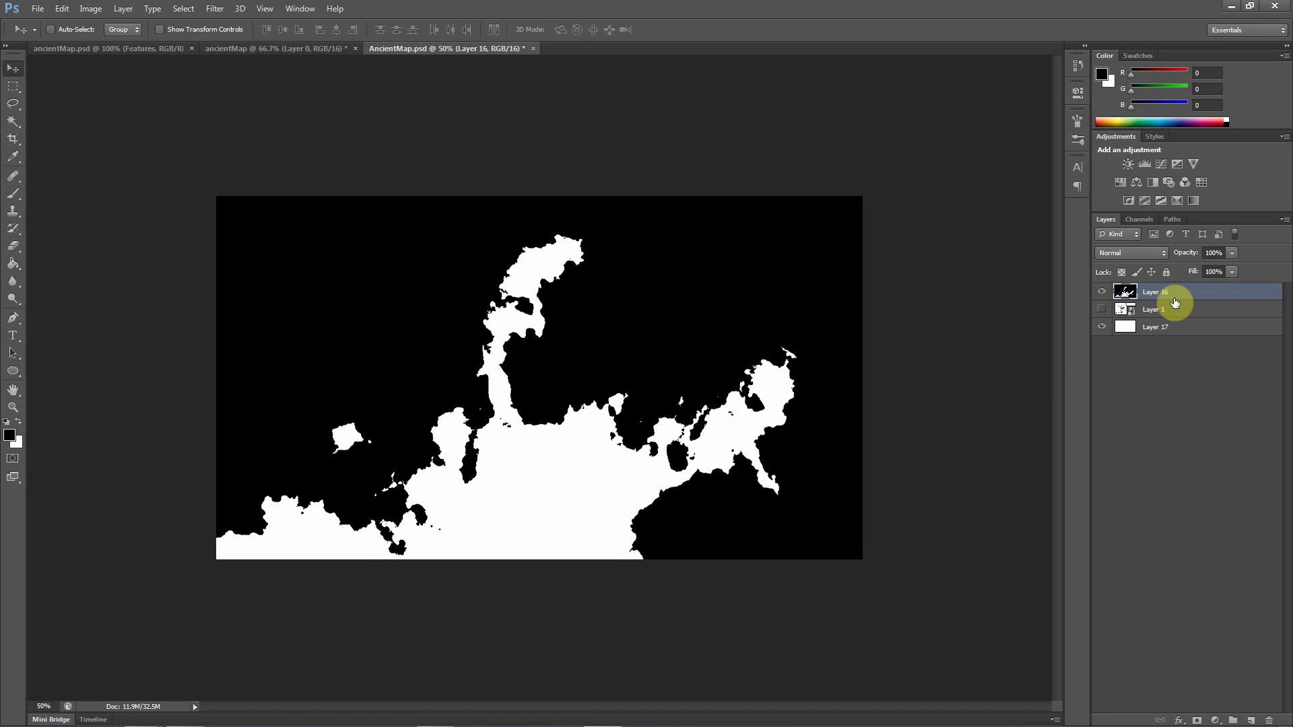
# Check the merged map against the layers beneath by toggling the visibility of Layer 17 and Layer 1
pyautogui.click(1102, 330)
pyautogui.click(1102, 329)
pyautogui.click(1103, 330)
pyautogui.click(1104, 330)
pyautogui.click(1101, 309)
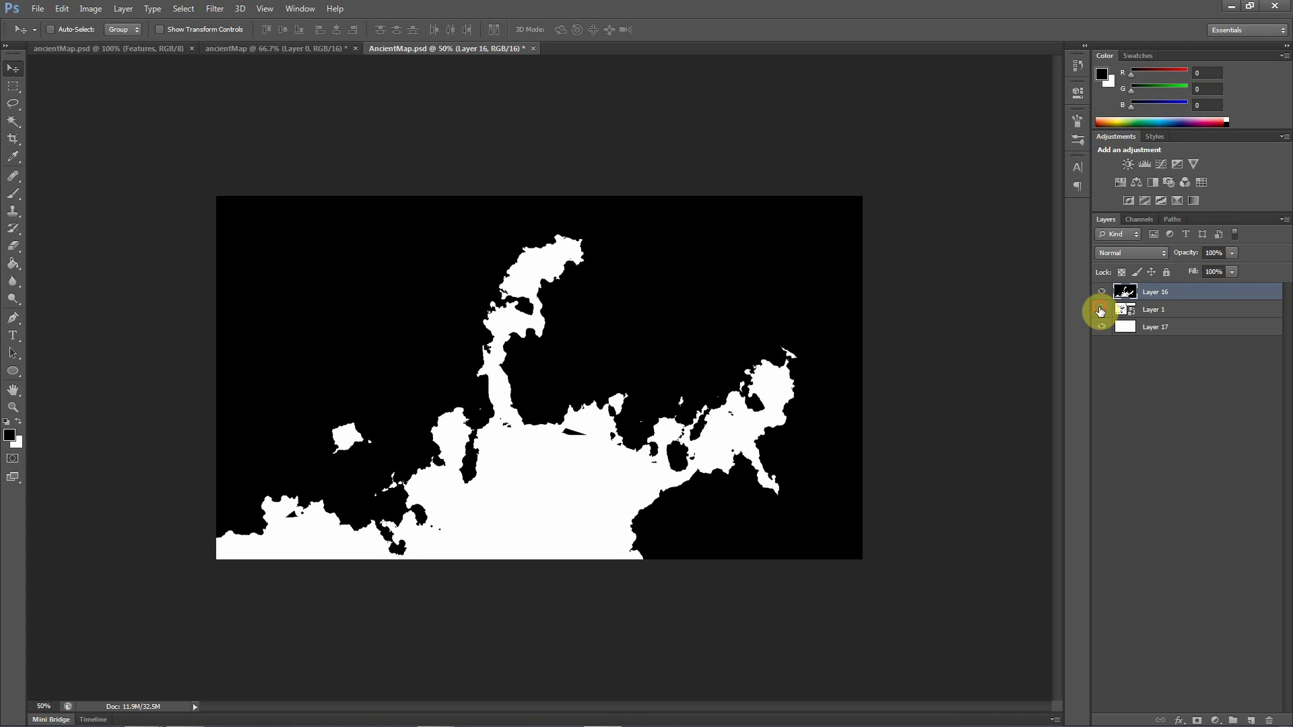
# View the Layer 1 sketch above the merged map, hide it again and move it beneath Layer 17
pyautogui.moveTo(1165, 309); pyautogui.dragTo(1145, 289)
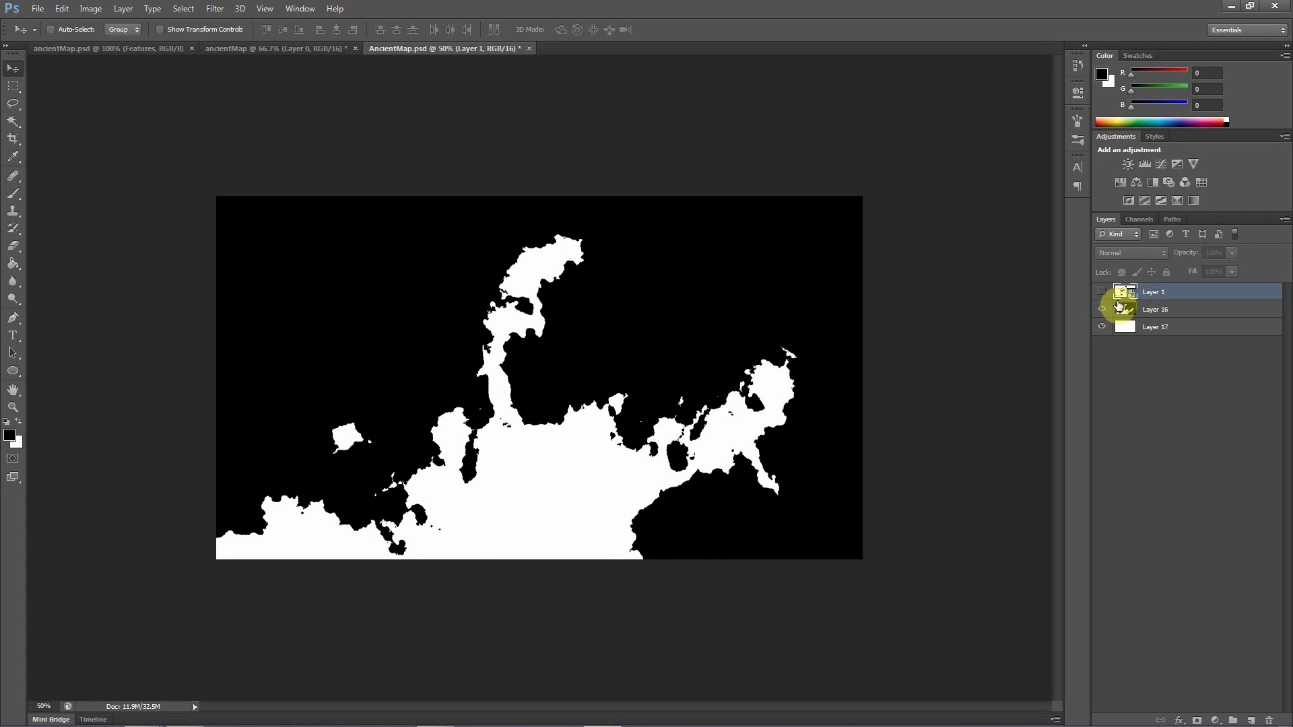
pyautogui.click(1103, 292)
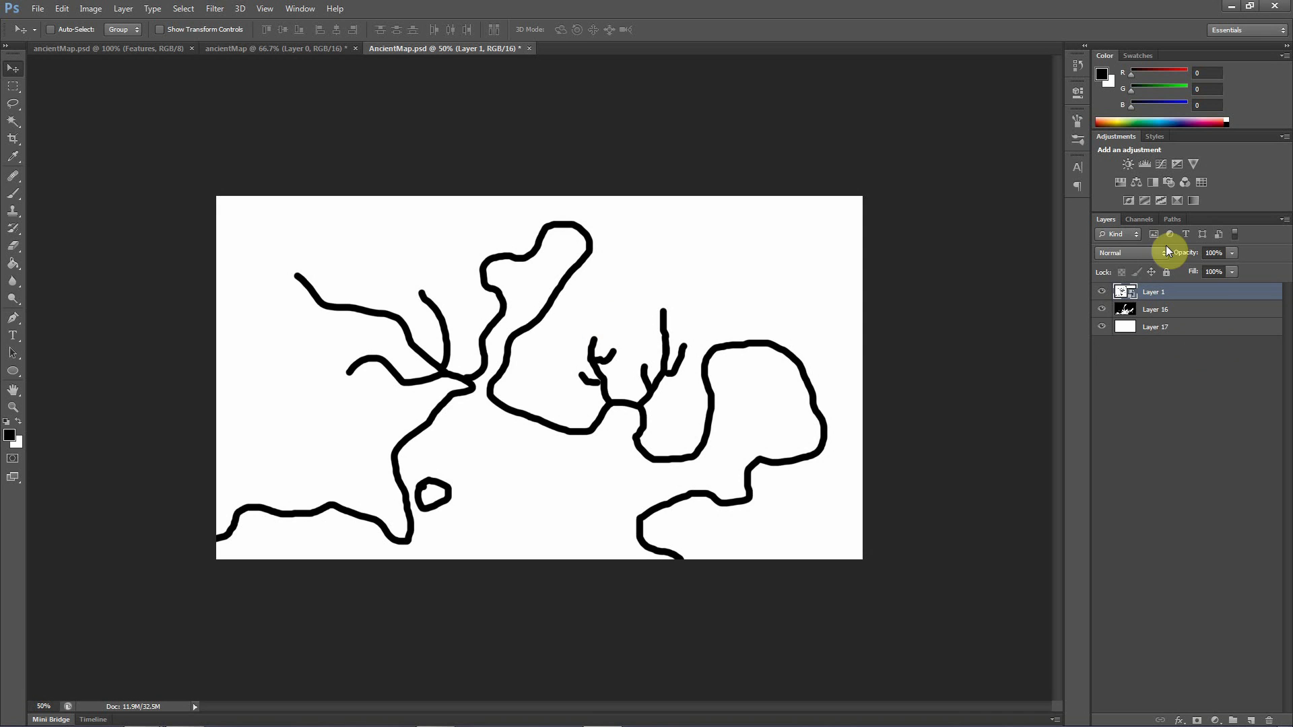
pyautogui.click(1102, 291)
pyautogui.moveTo(1114, 296); pyautogui.dragTo(1161, 355)
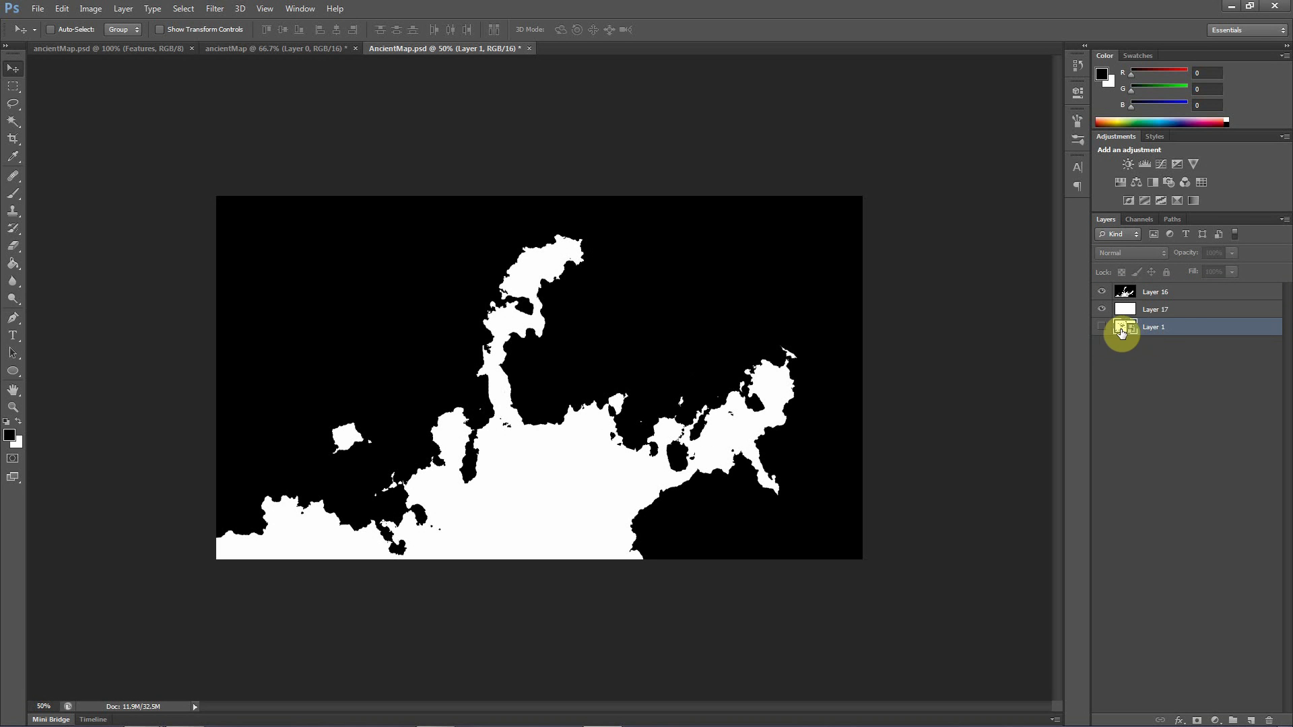
pyautogui.click(1152, 295)
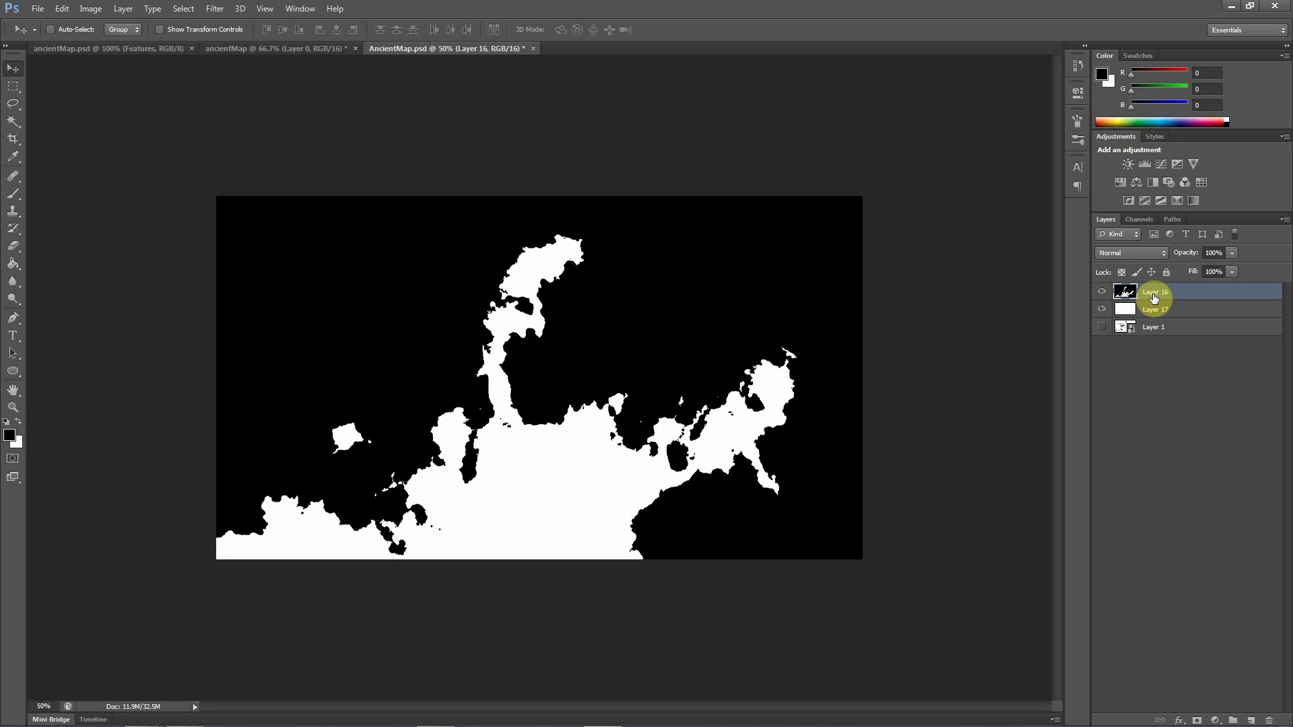
# Add two empty layers above Layer 0 in the ancientMap document
pyautogui.click(288, 48)
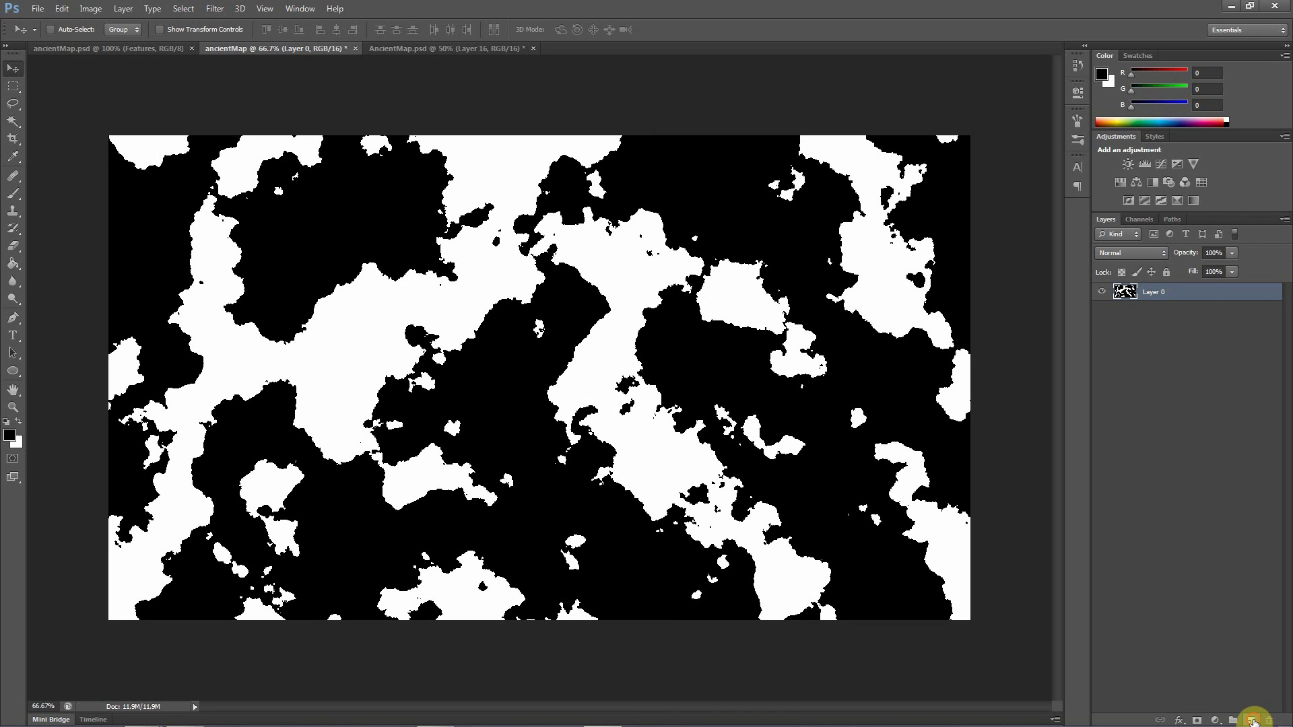
pyautogui.click(1251, 720)
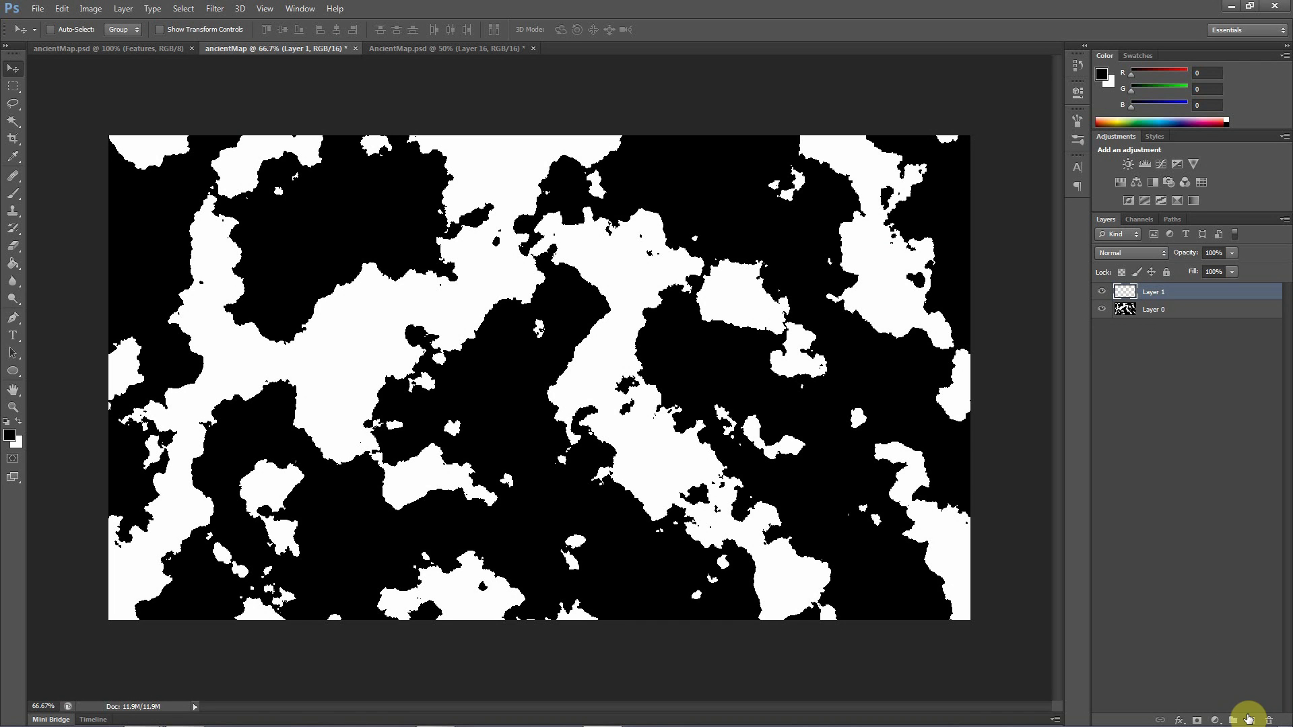
pyautogui.click(1251, 720)
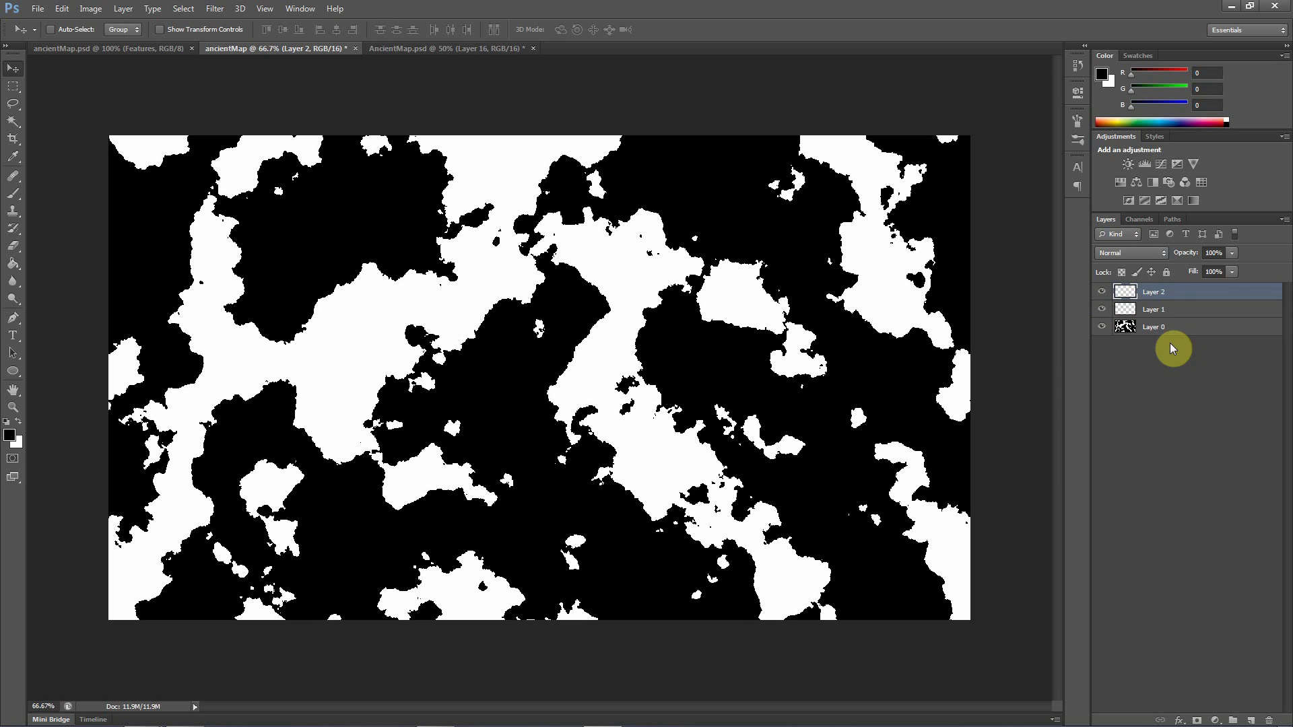
# Select all the black areas of Layer 0 with the non-contiguous Magic Wand at tolerance 32
pyautogui.click(1147, 328)
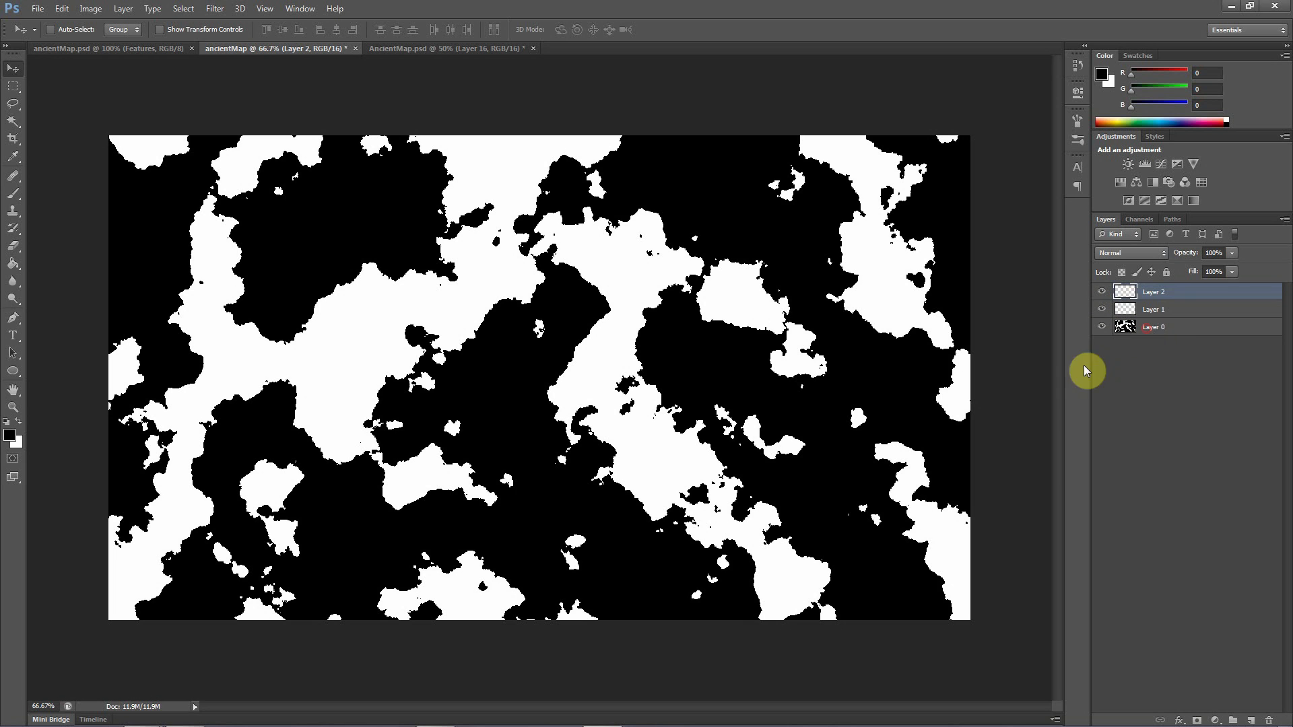
pyautogui.click(15, 123)
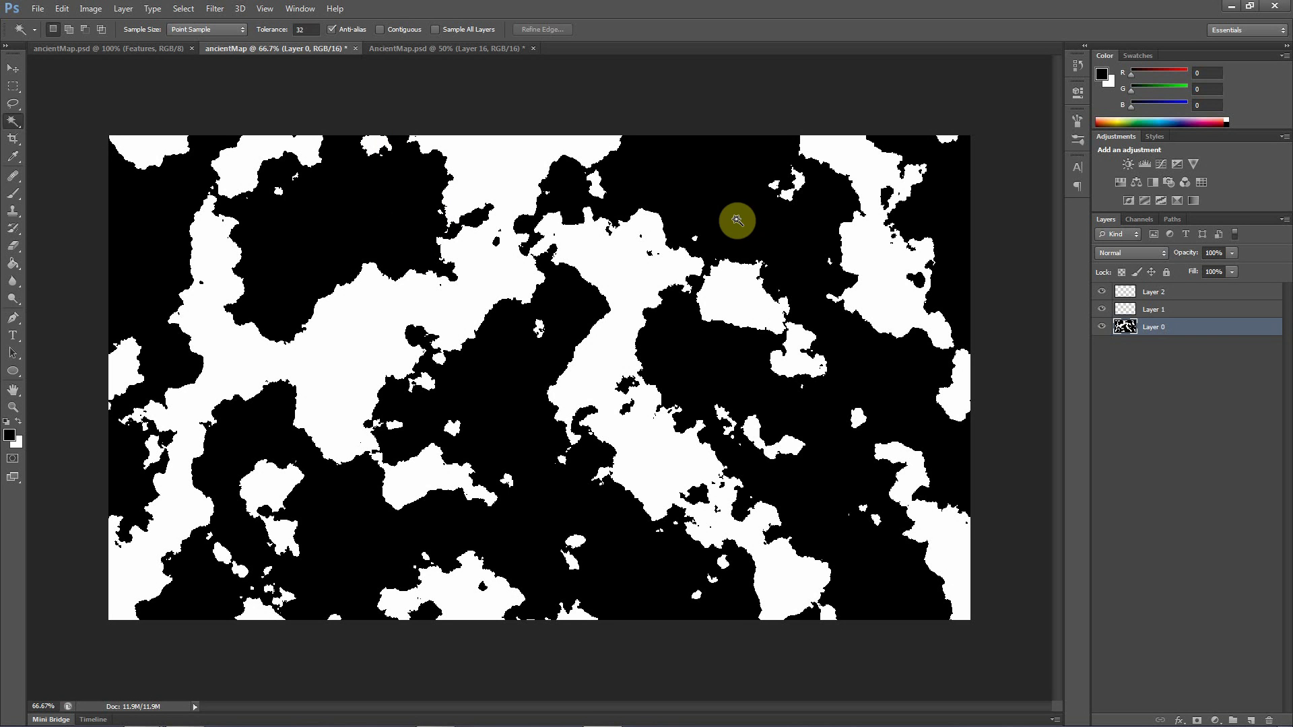
pyautogui.click(346, 210)
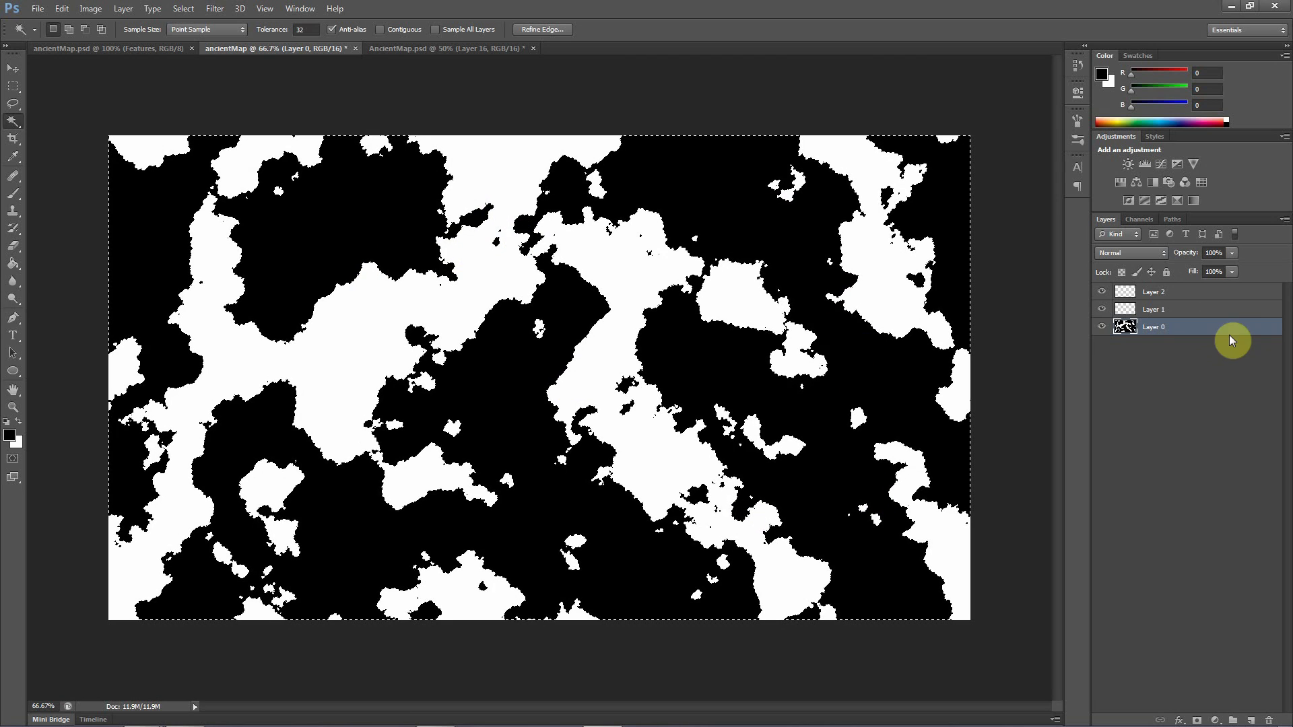
# Stroke the selection on Layer 2 with a white outline located at Center, in Normal mode at 100% opacity
pyautogui.click(1153, 294)
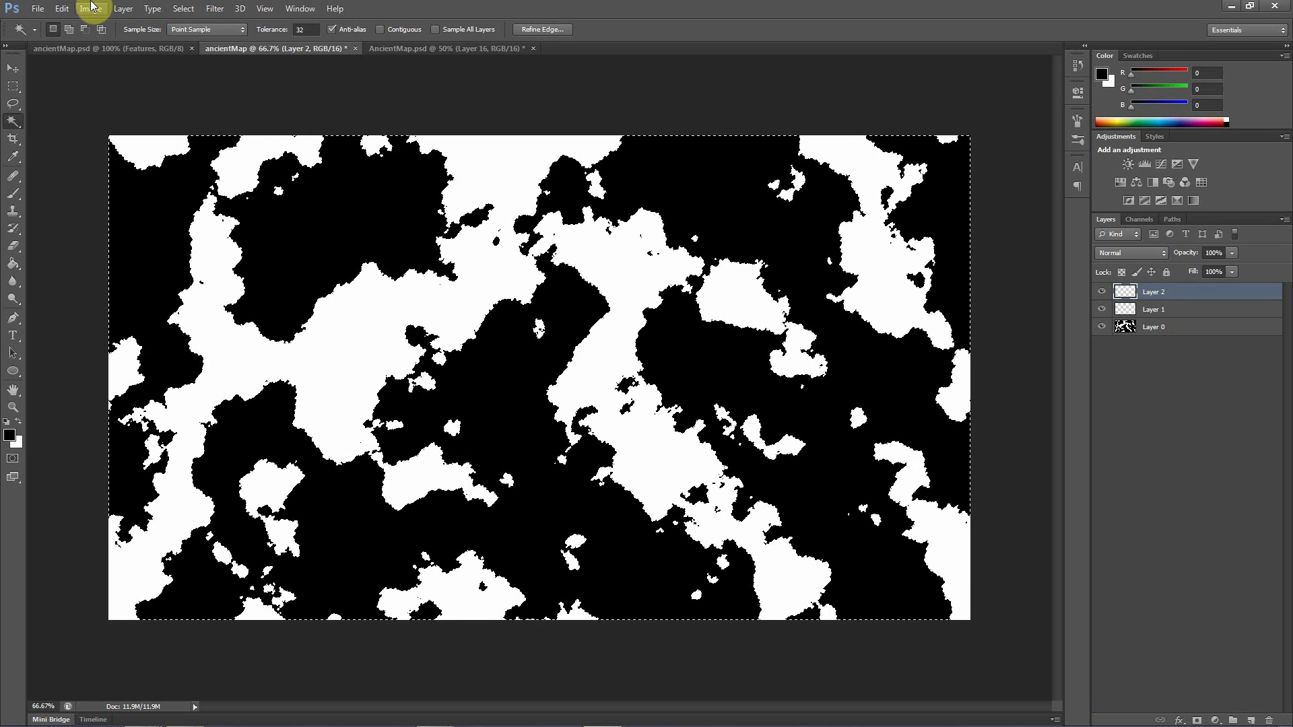
pyautogui.click(62, 10)
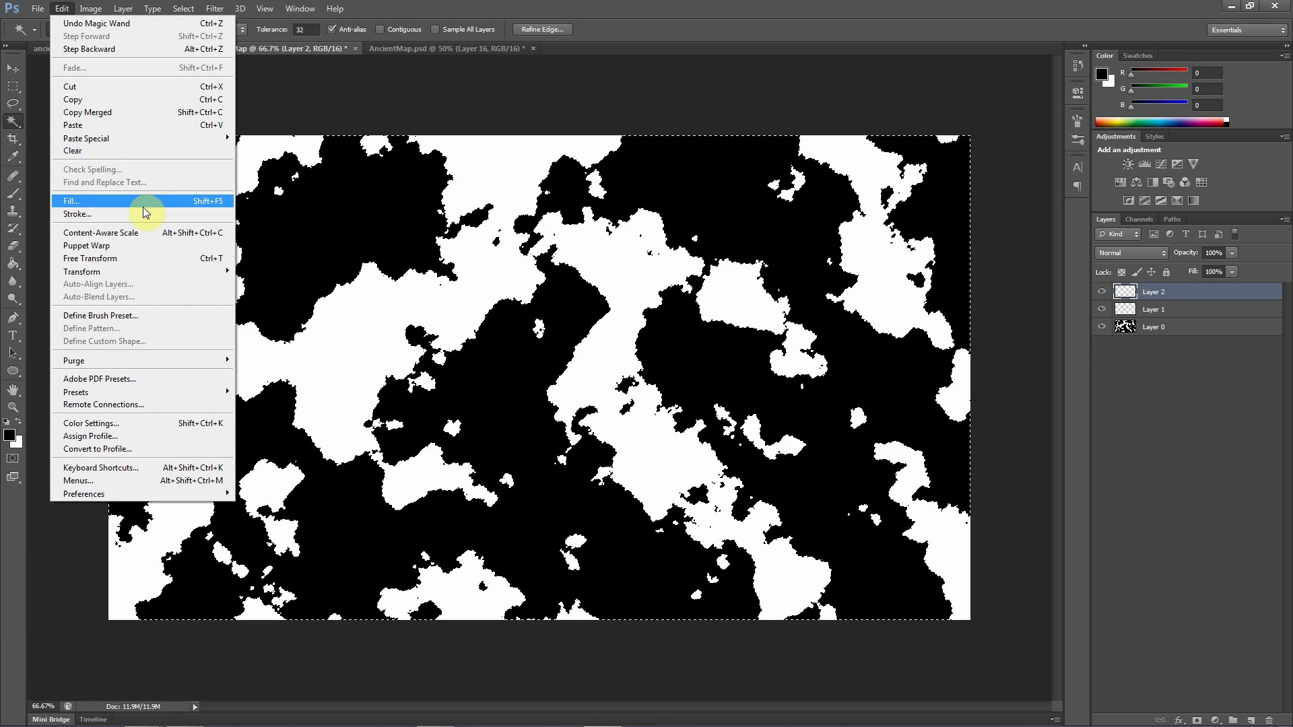
pyautogui.click(97, 213)
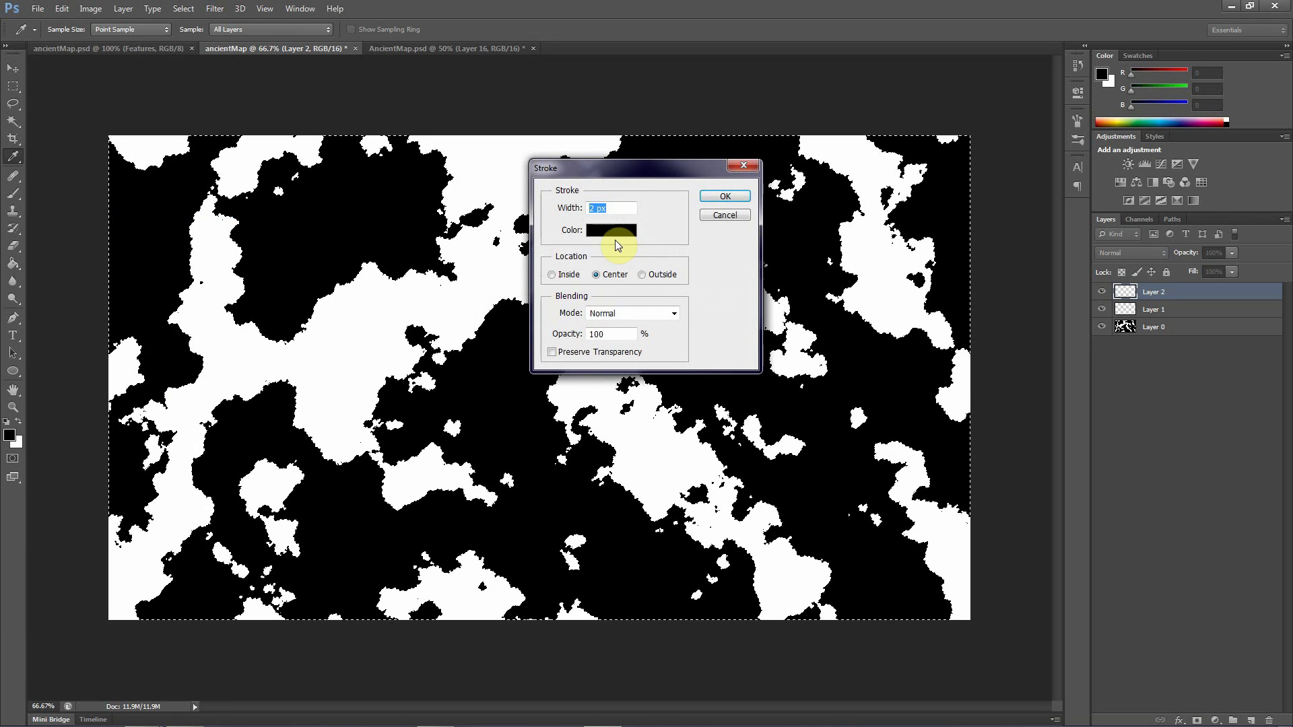
pyautogui.click(613, 230)
pyautogui.click(402, 136)
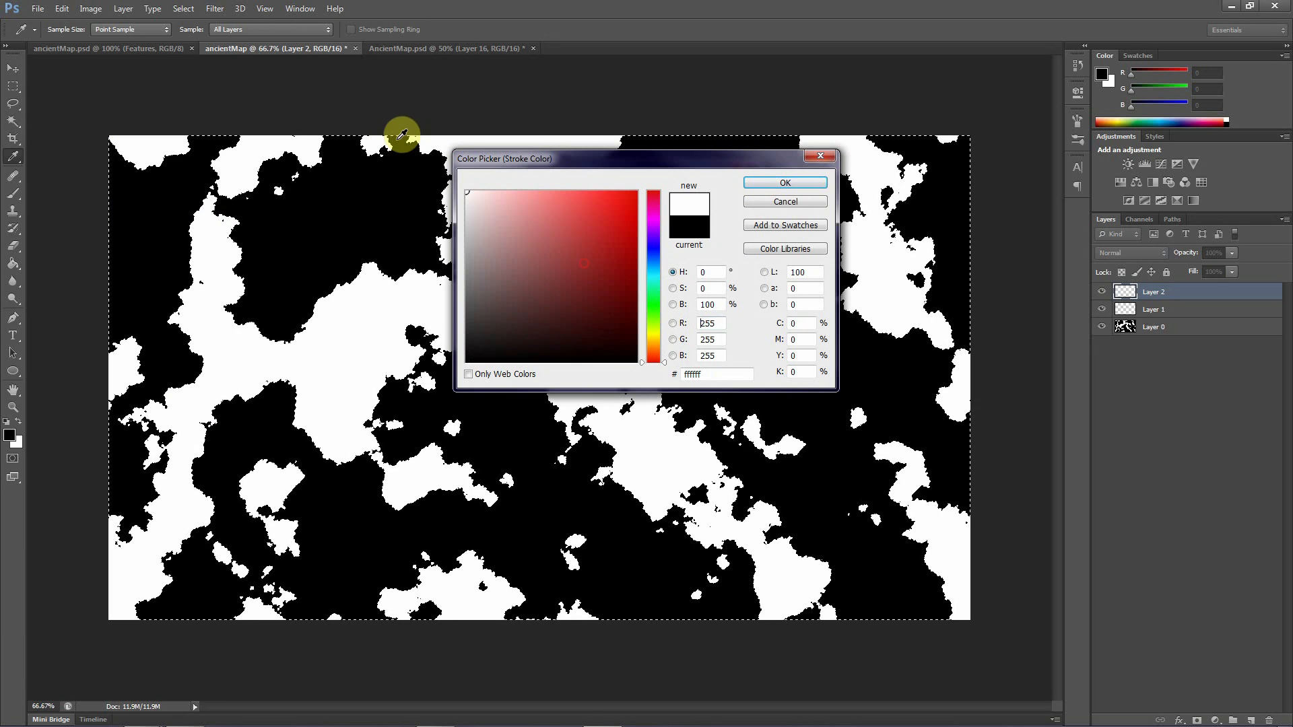
pyautogui.click(781, 187)
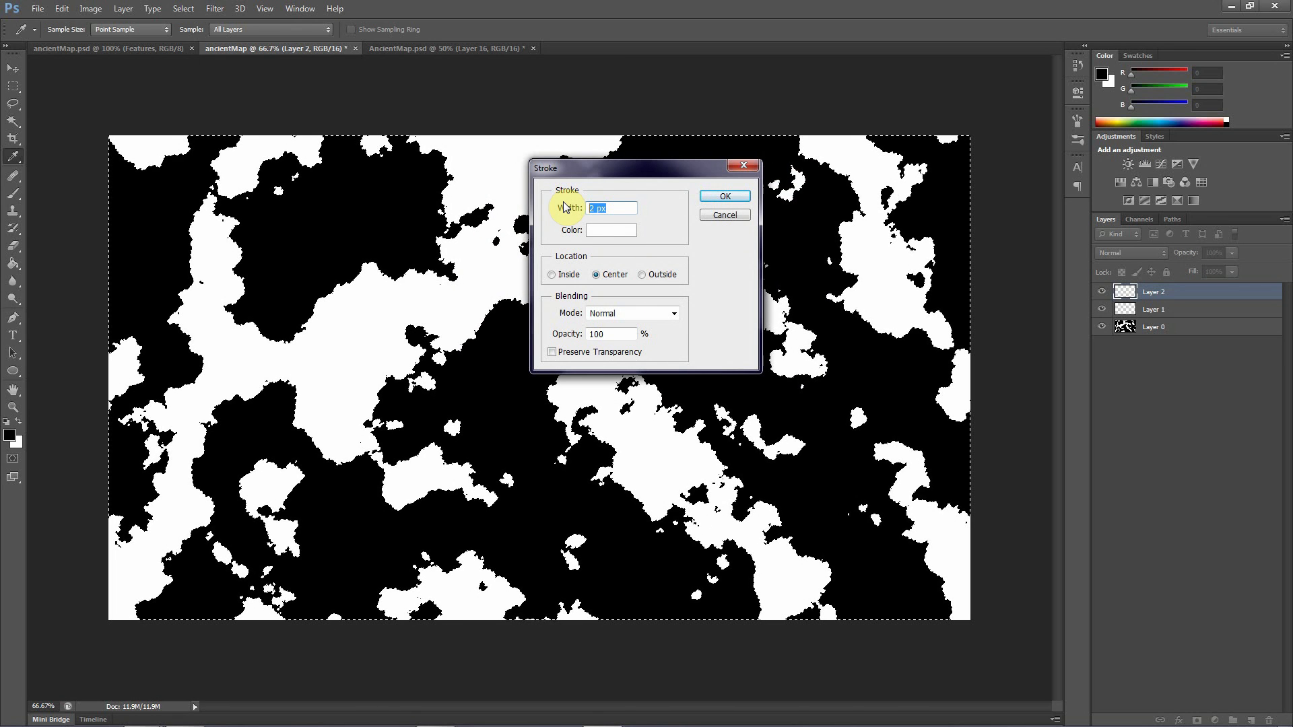
pyautogui.moveTo(565, 208); pyautogui.dragTo(651, 211)
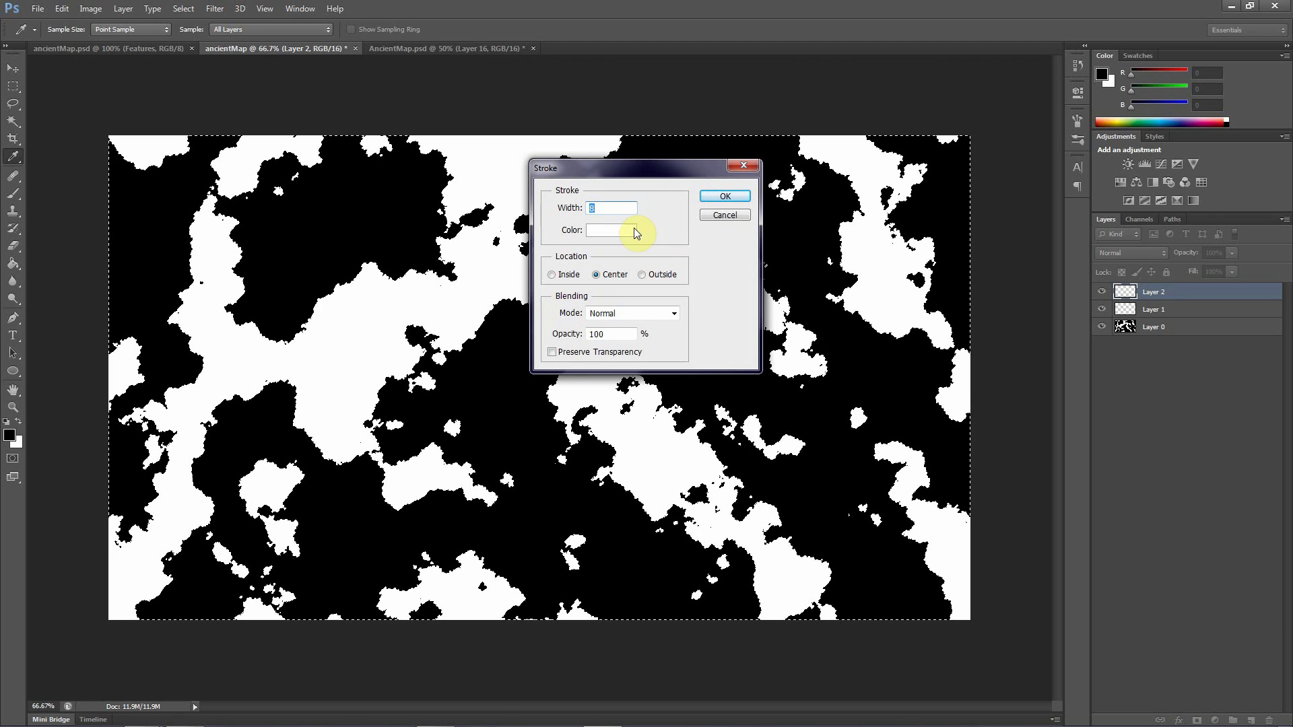
pyautogui.click(714, 201)
pyautogui.press('w')
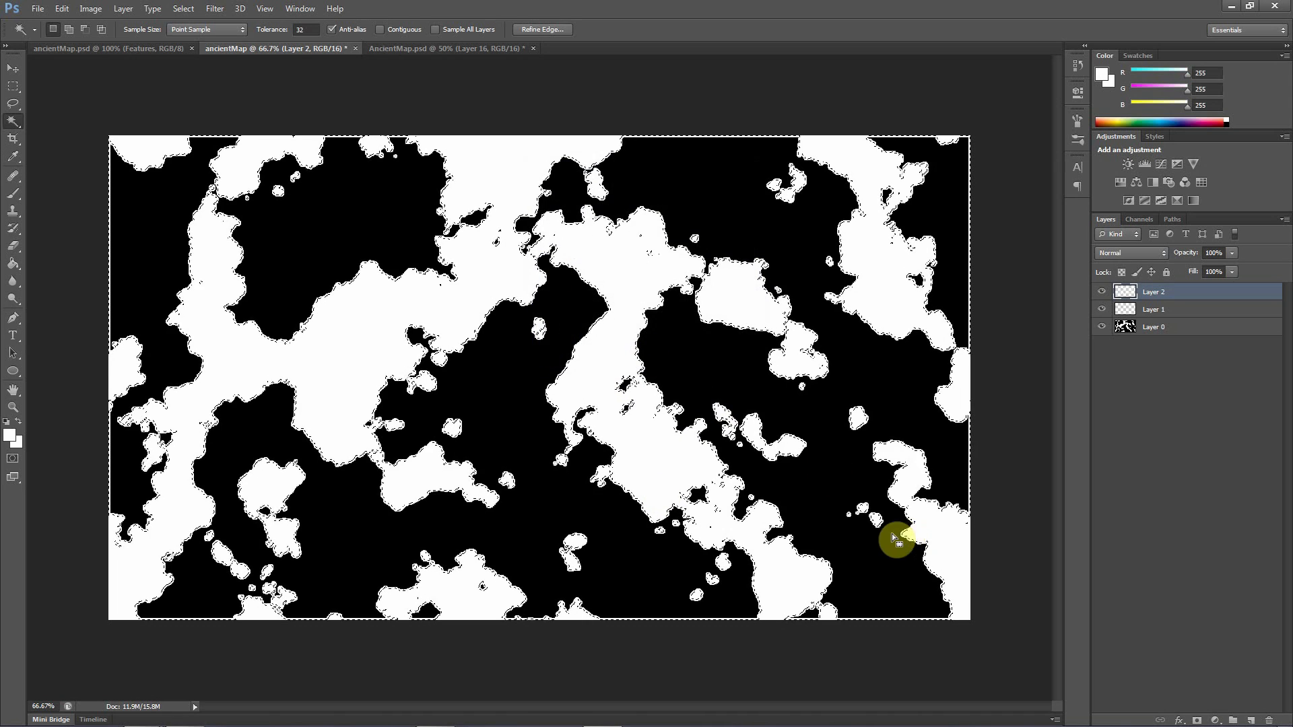
# Deselect the outlined areas, hide Layer 0 and make Layer 1 the visible, active layer beneath the white outlines
pyautogui.click(1102, 309)
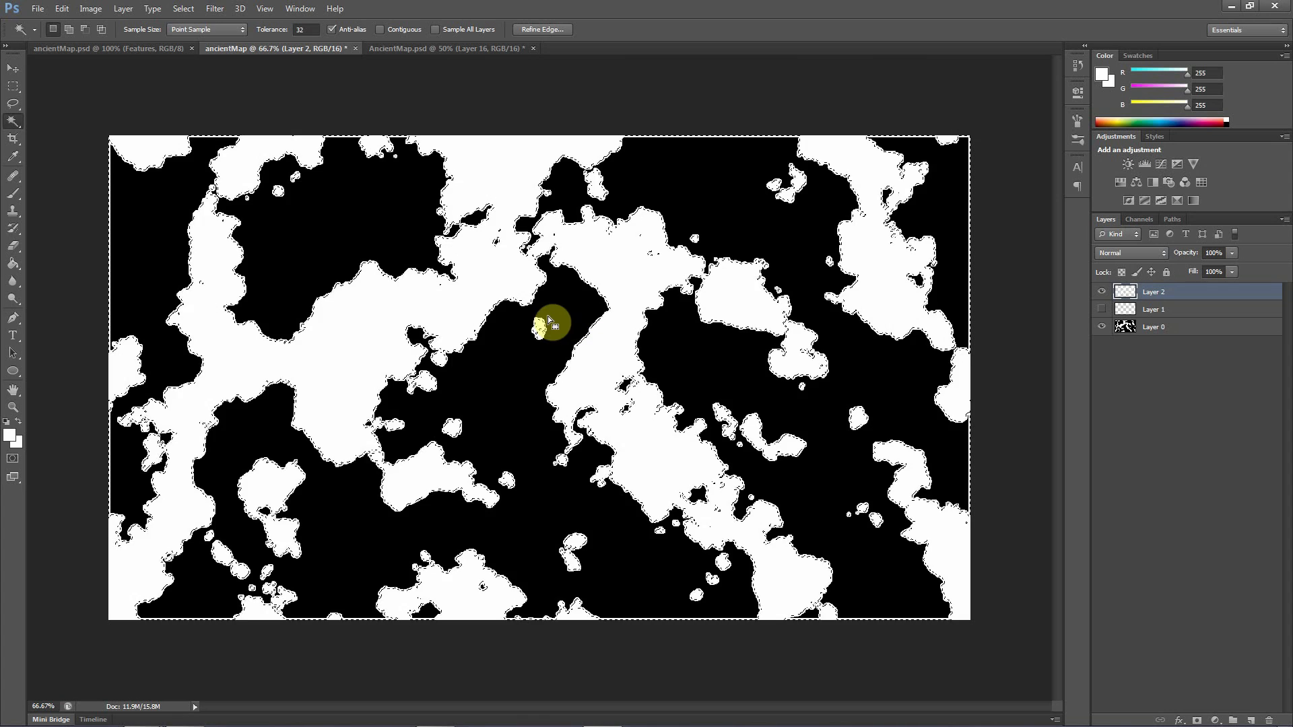
pyautogui.click(13, 68)
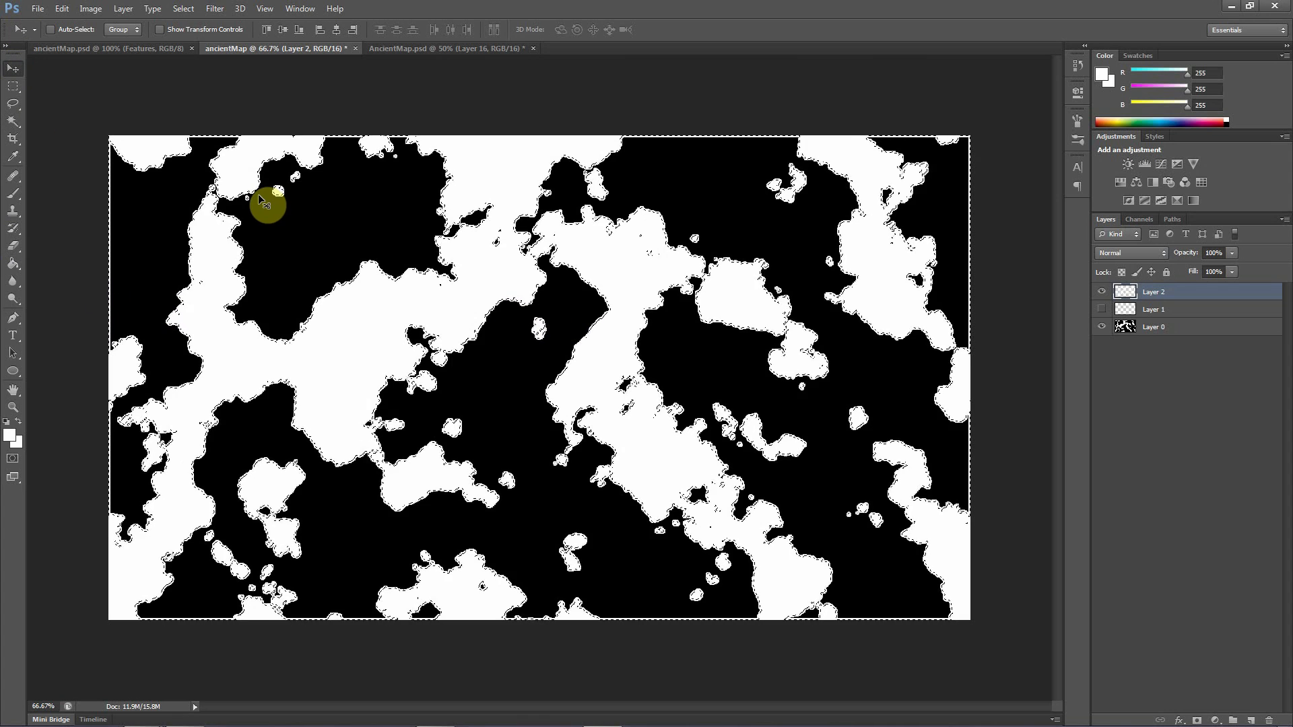
pyautogui.hotkey('ctrl', 'd')
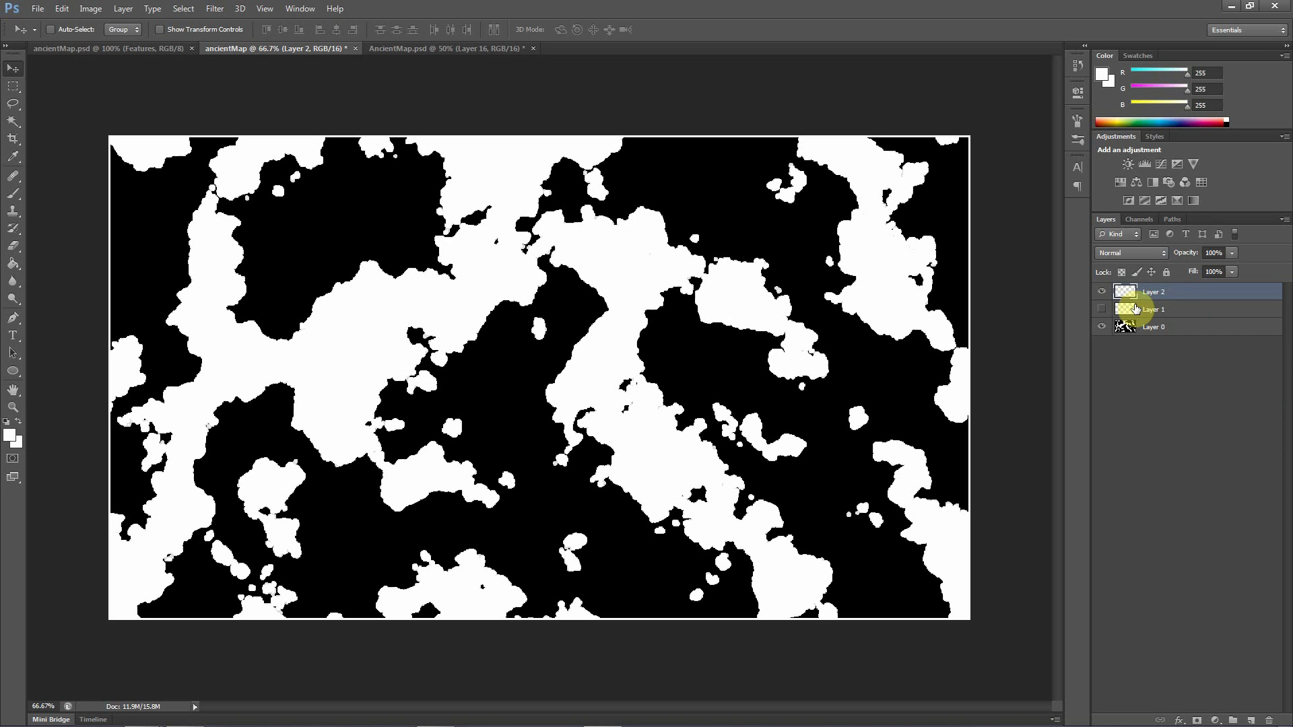
pyautogui.click(1103, 328)
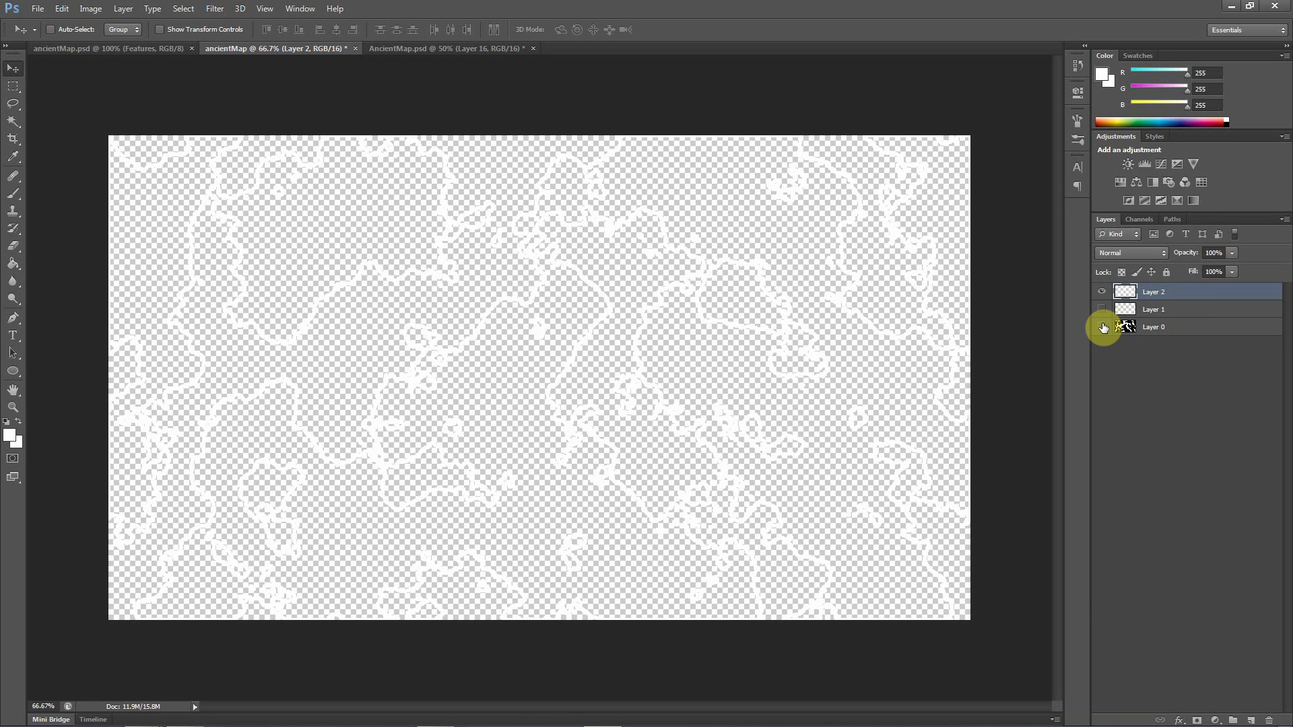
pyautogui.click(1143, 311)
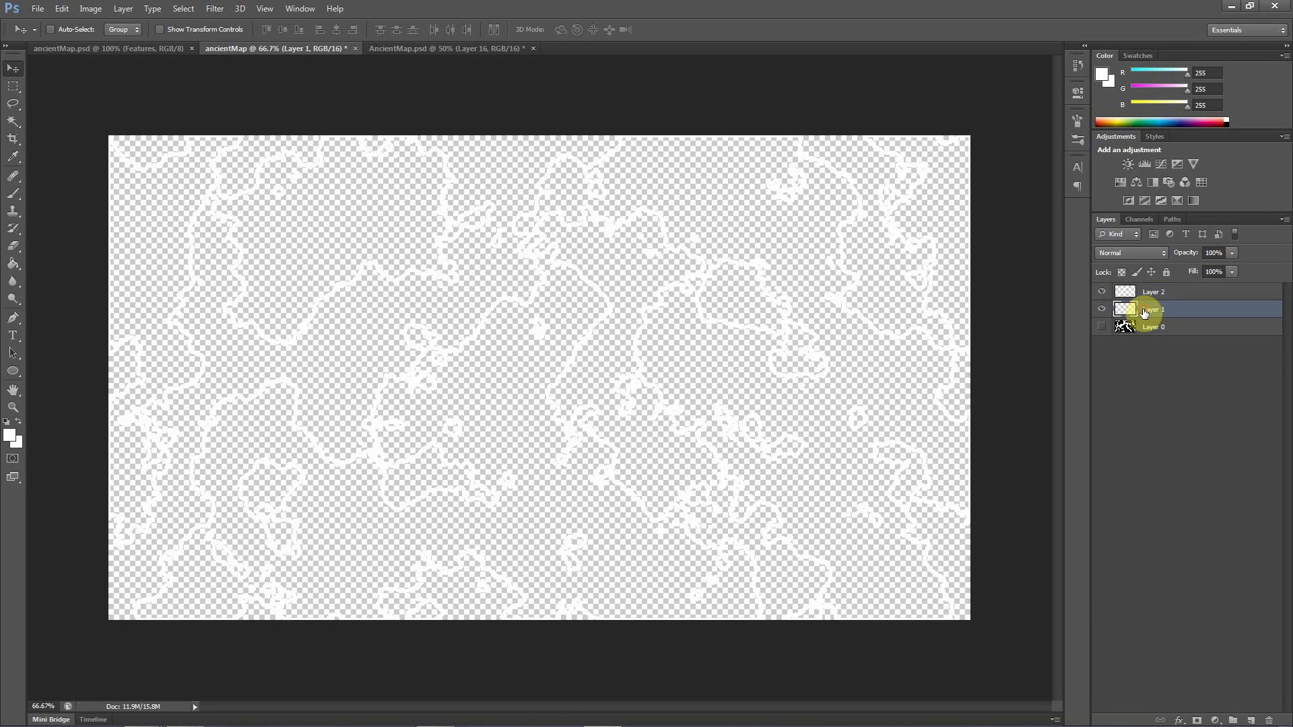
pyautogui.click(52, 10)
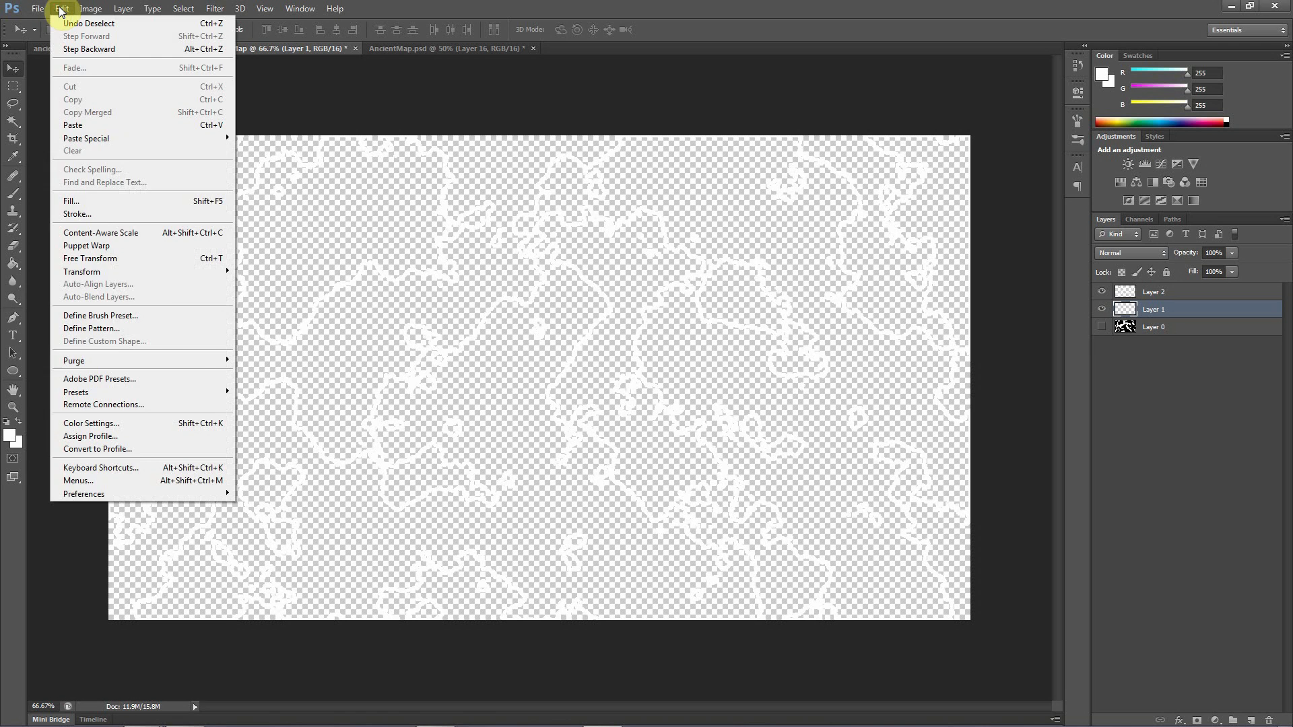
pyautogui.click(95, 201)
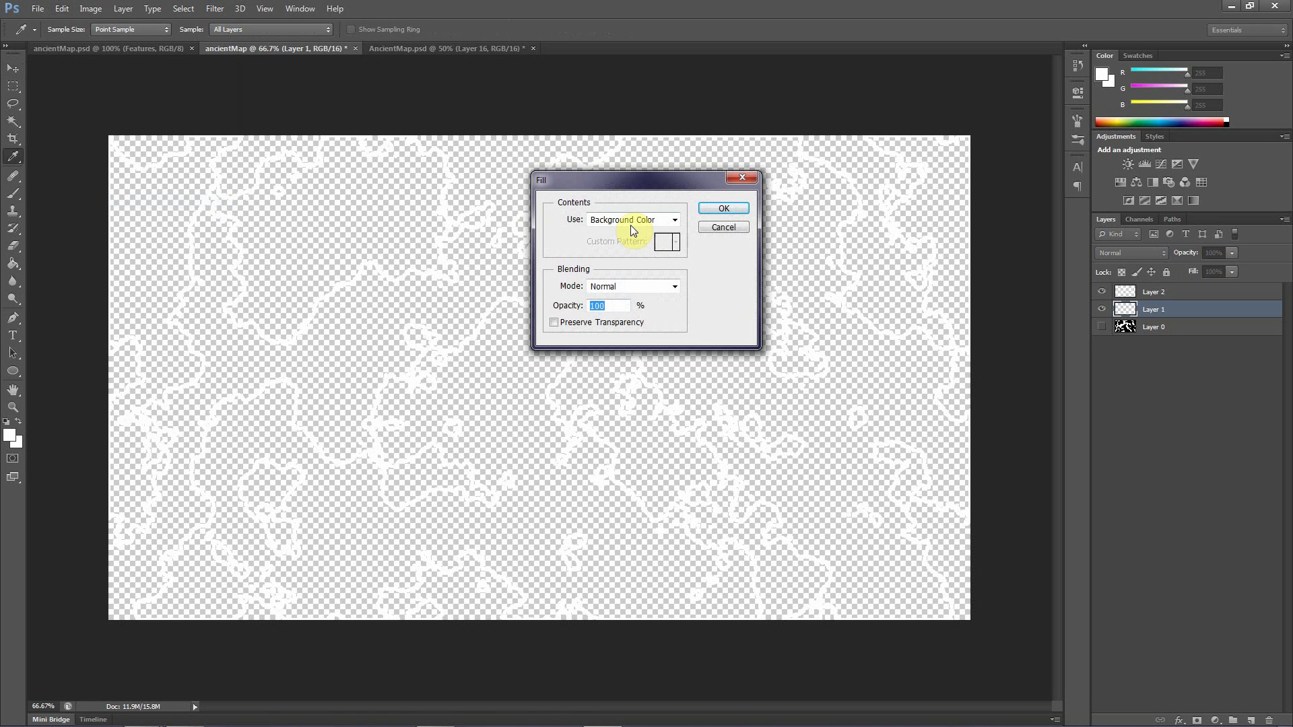
pyautogui.click(723, 229)
pyautogui.press('v')
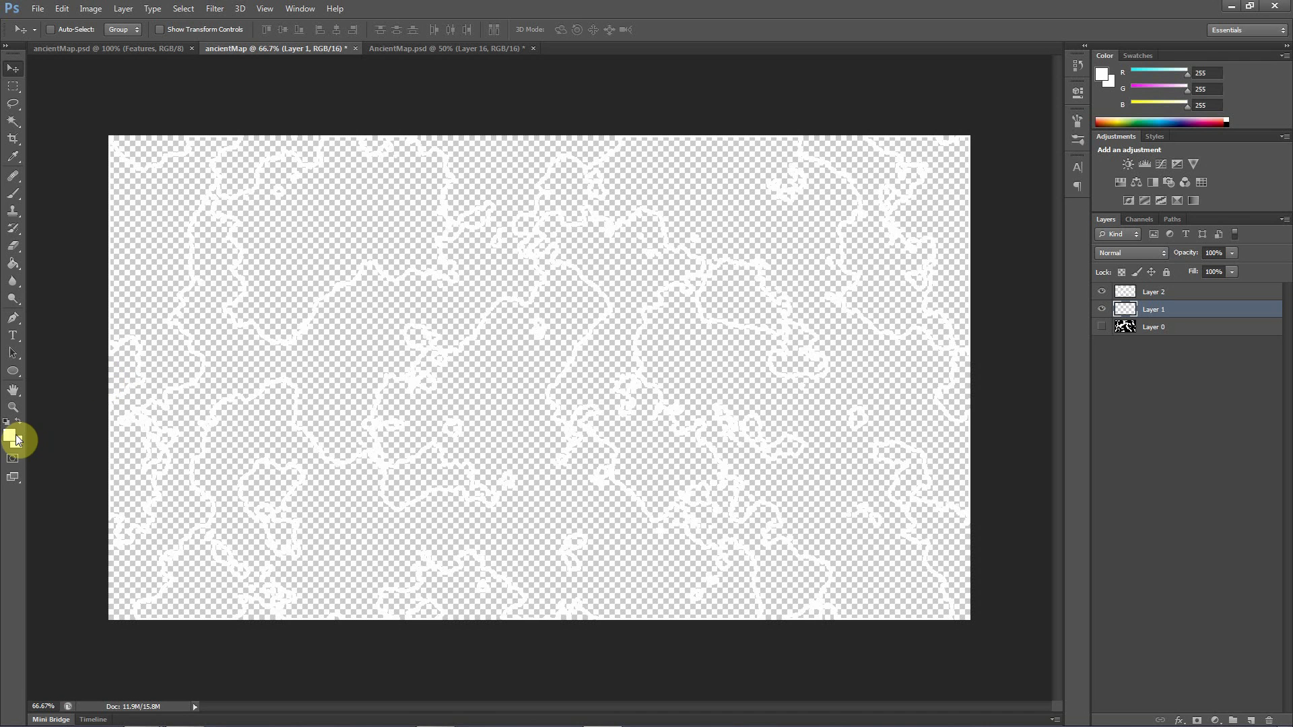
# Reset the colours to default black and white and fill Layer 1 with the black foreground colour
pyautogui.press('d')
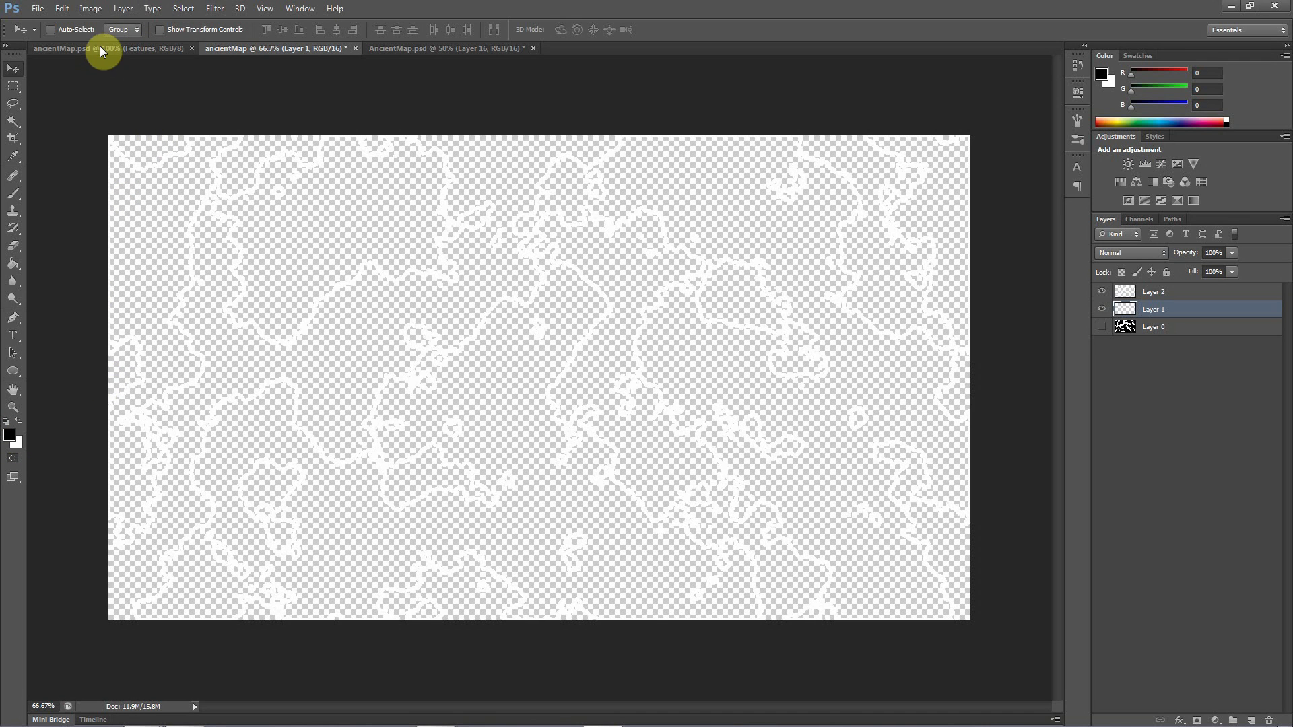
pyautogui.click(62, 9)
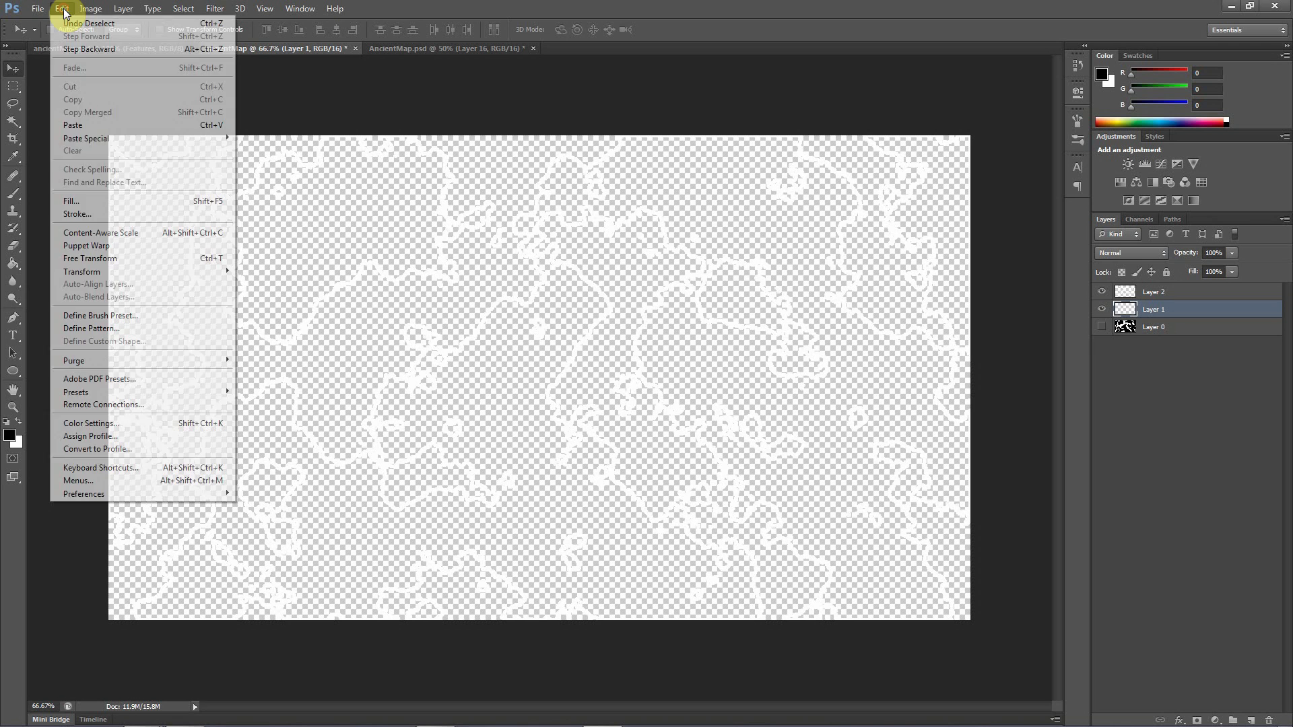
pyautogui.click(92, 203)
pyautogui.click(616, 220)
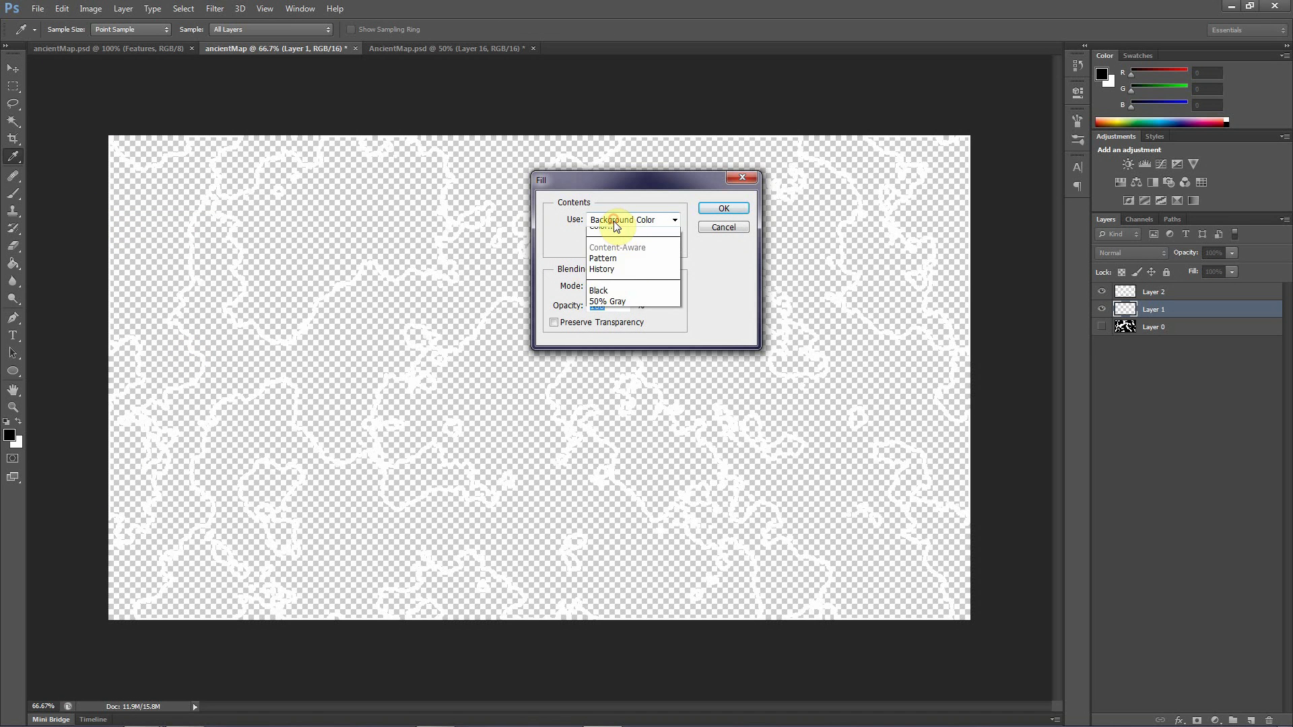
pyautogui.click(623, 233)
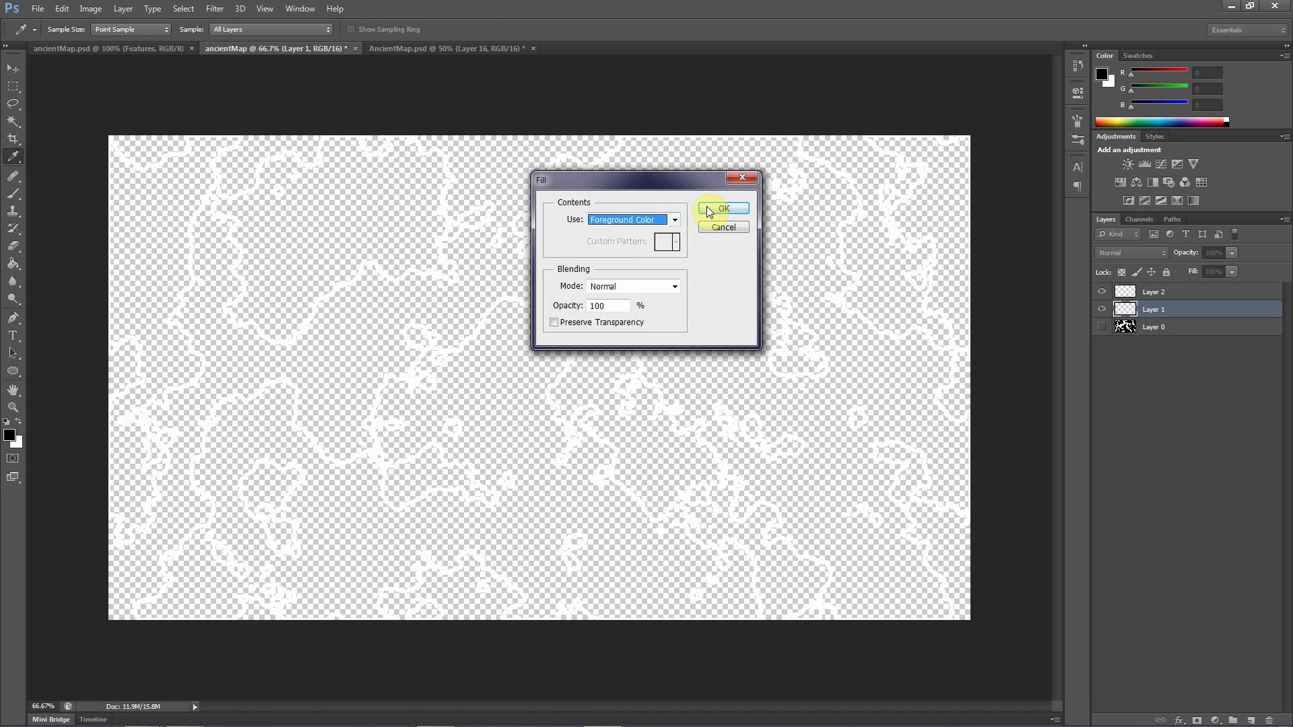
pyautogui.click(718, 210)
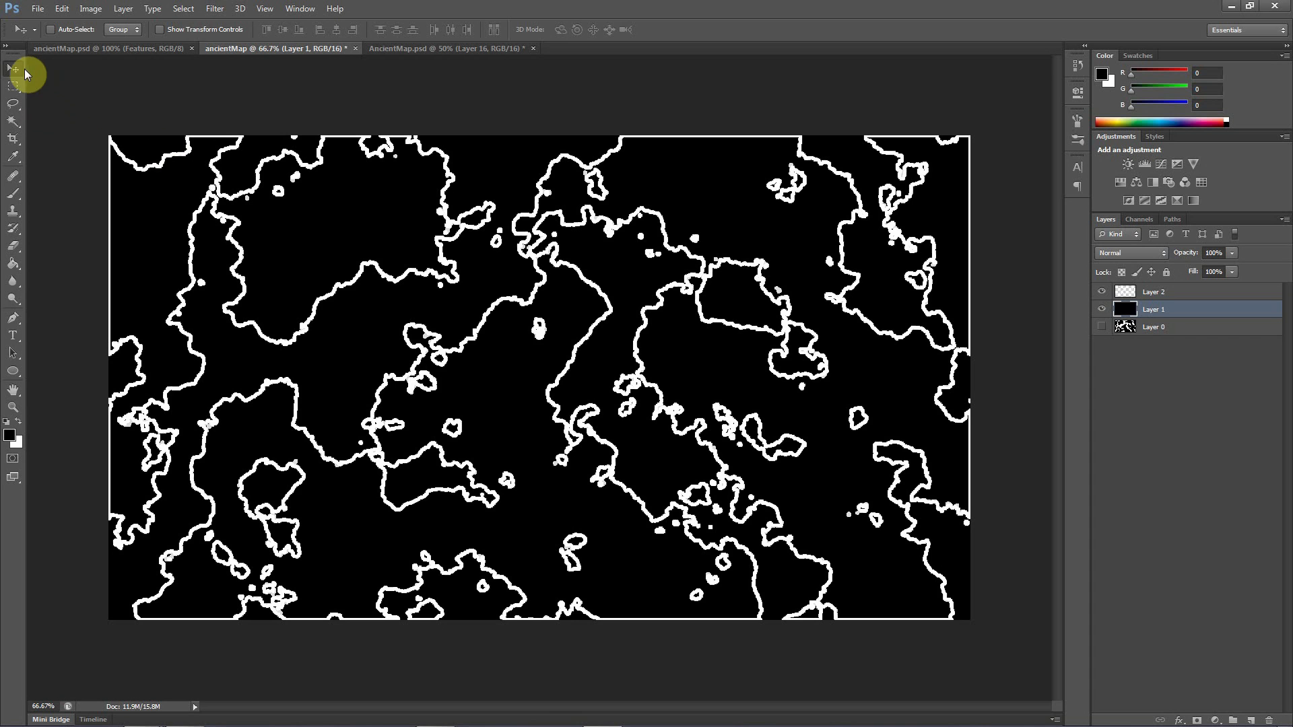
# Lasso the arched outline segment in the upper-left part of Layer 2 and copy it into AncientMap.psd
pyautogui.click(14, 108)
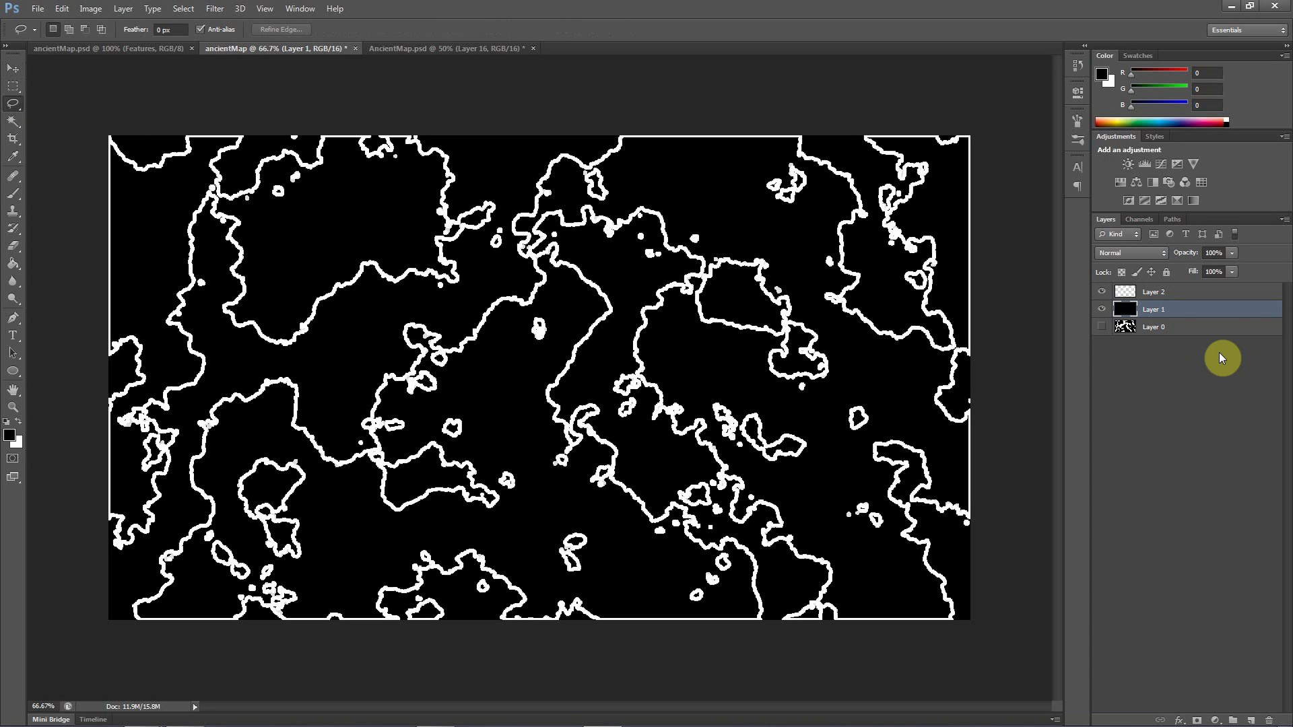
pyautogui.click(1168, 292)
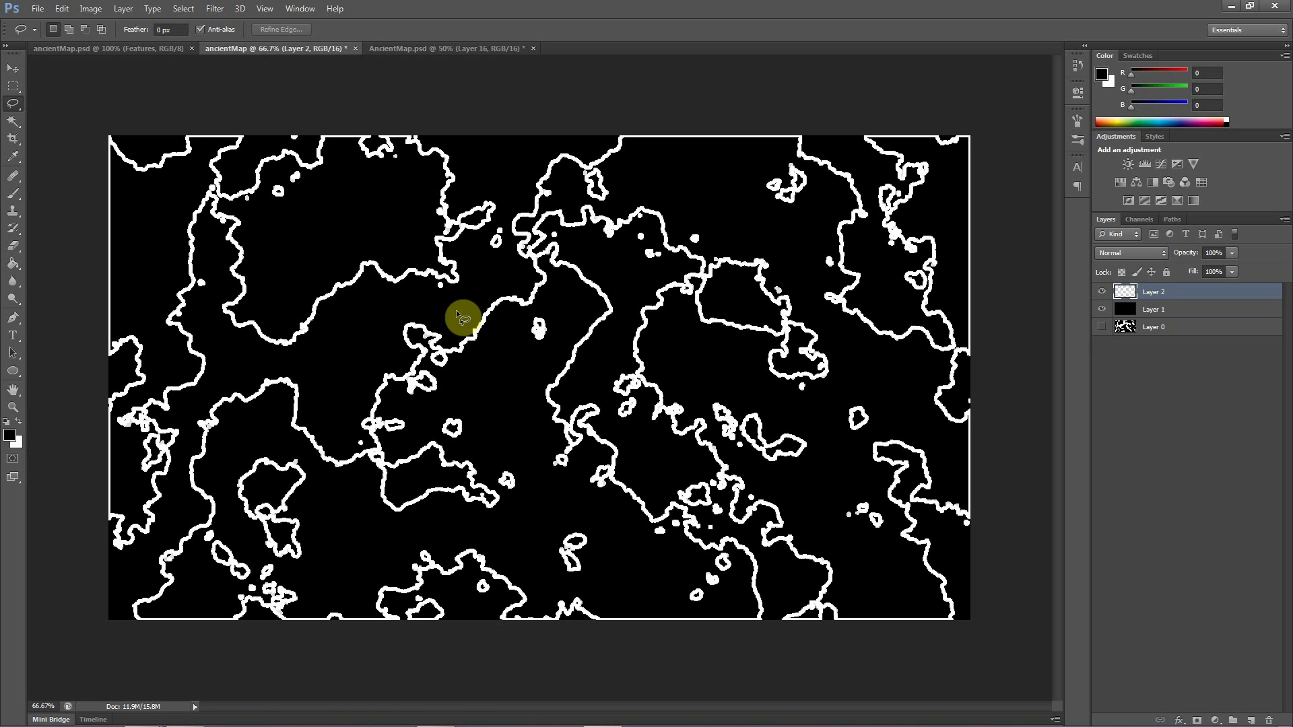
pyautogui.moveTo(409, 297)
pyautogui.mouseDown()
pyautogui.moveTo(349, 250)
pyautogui.moveTo(301, 286)
pyautogui.moveTo(304, 325)
pyautogui.moveTo(349, 330)
pyautogui.moveTo(408, 295)
pyautogui.mouseUp()
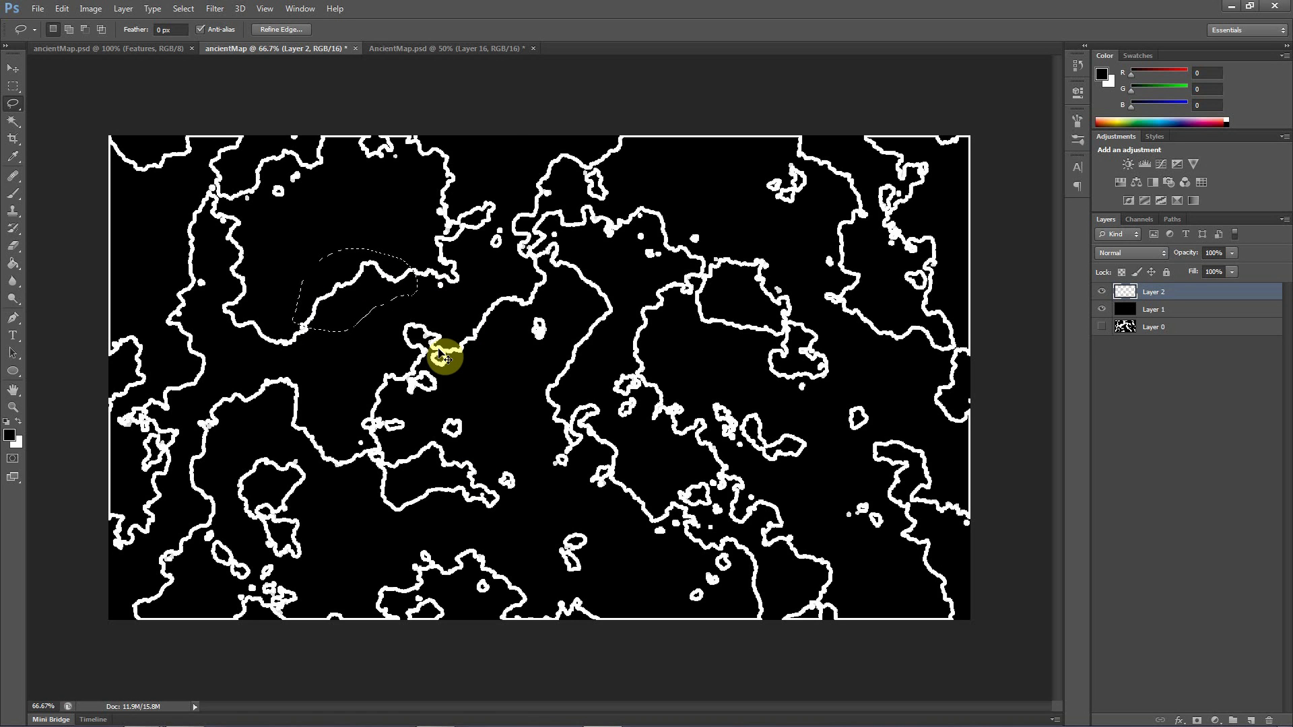
pyautogui.click(456, 49)
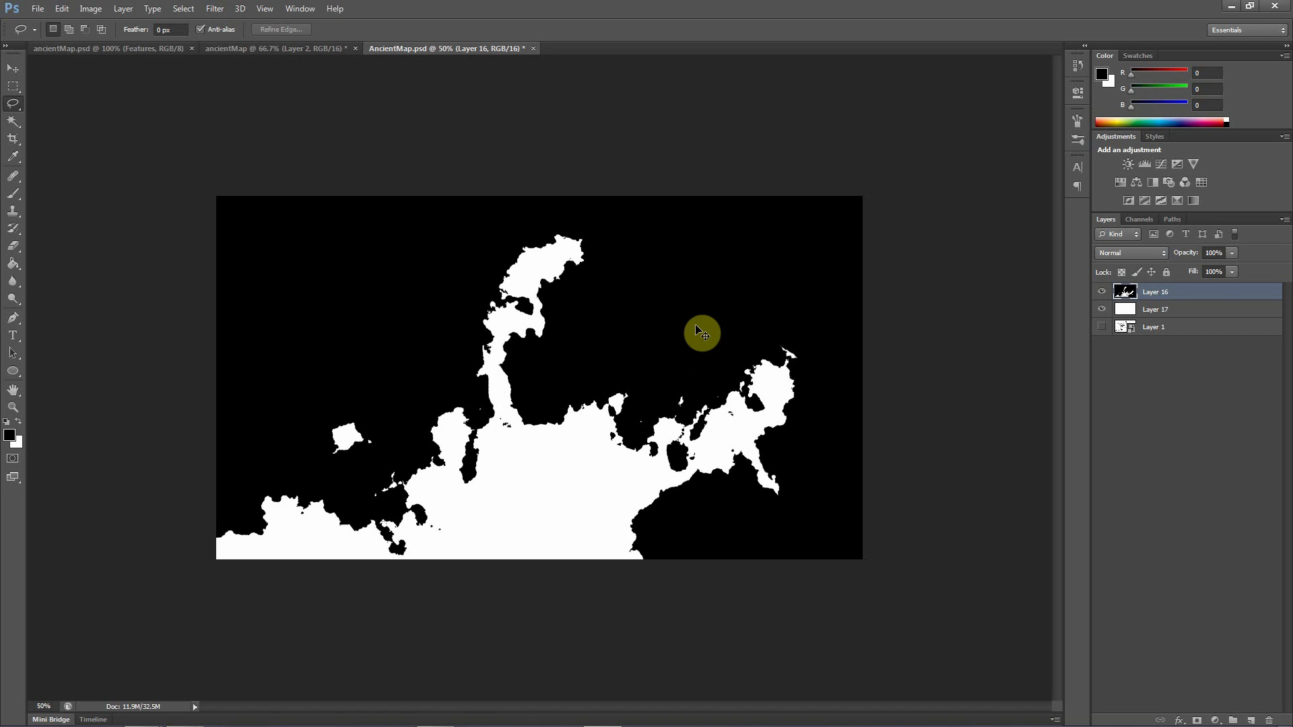
pyautogui.hotkey('ctrl', 'v')
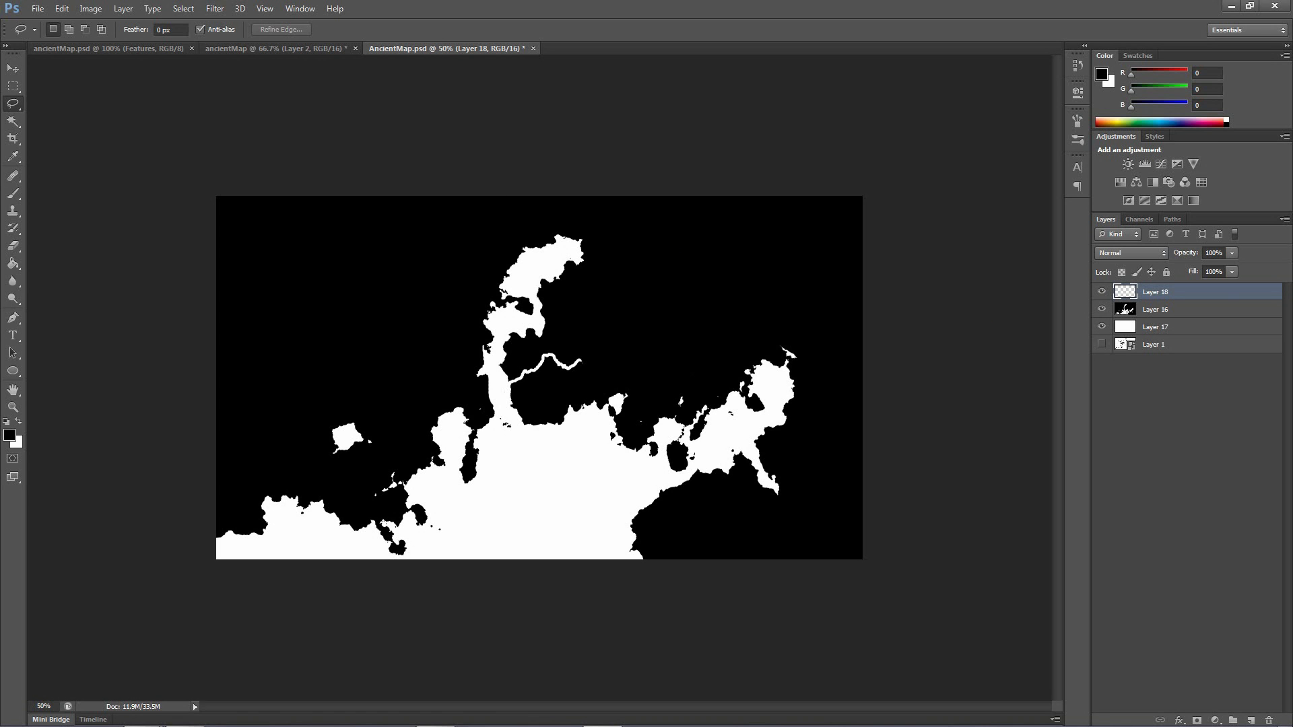
# Rotate the pasted line by about -56° and place it as a river running upward from the central white area's upper coast
pyautogui.click(13, 68)
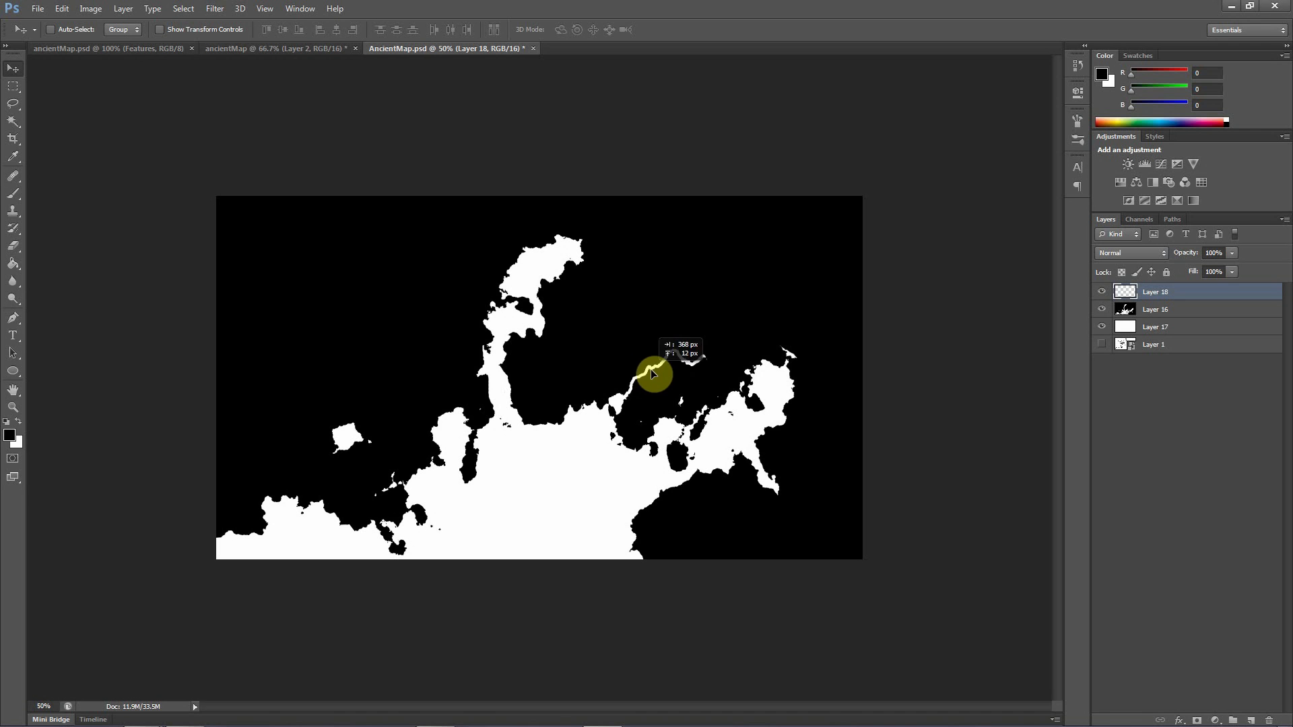
pyautogui.moveTo(644, 387); pyautogui.dragTo(633, 384)
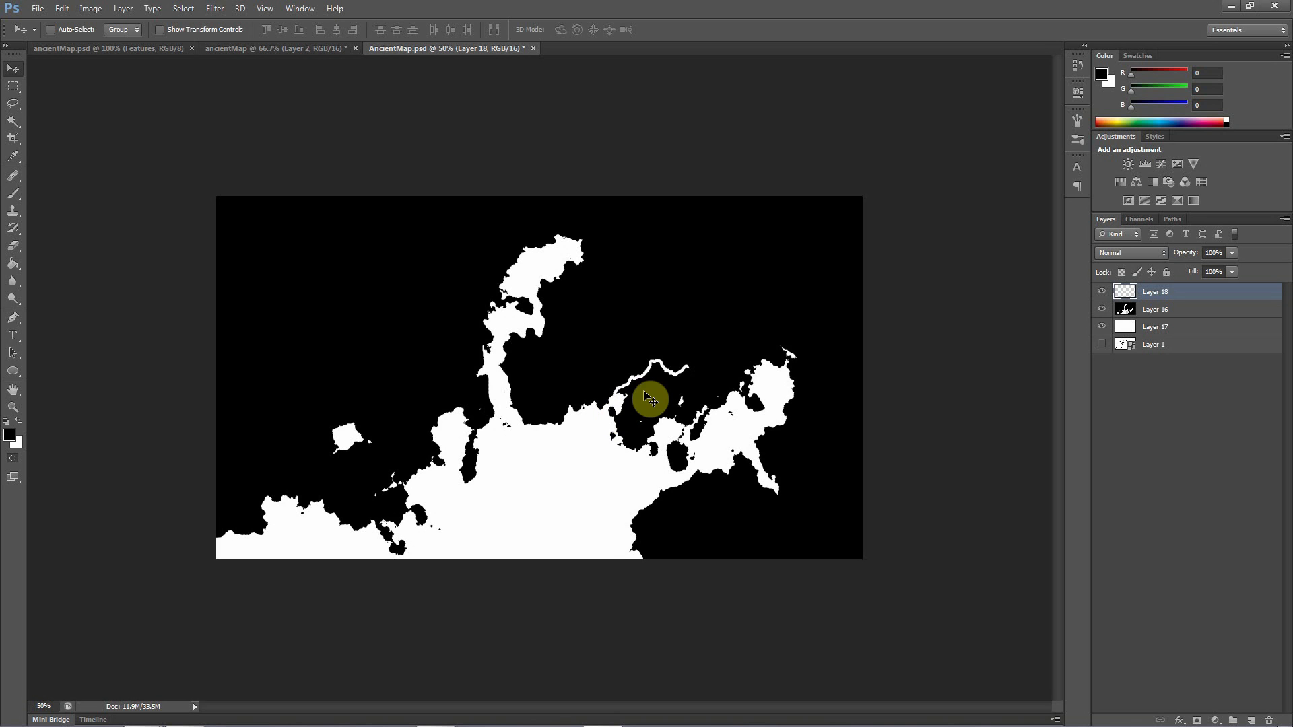
pyautogui.hotkey('ctrl', 't')
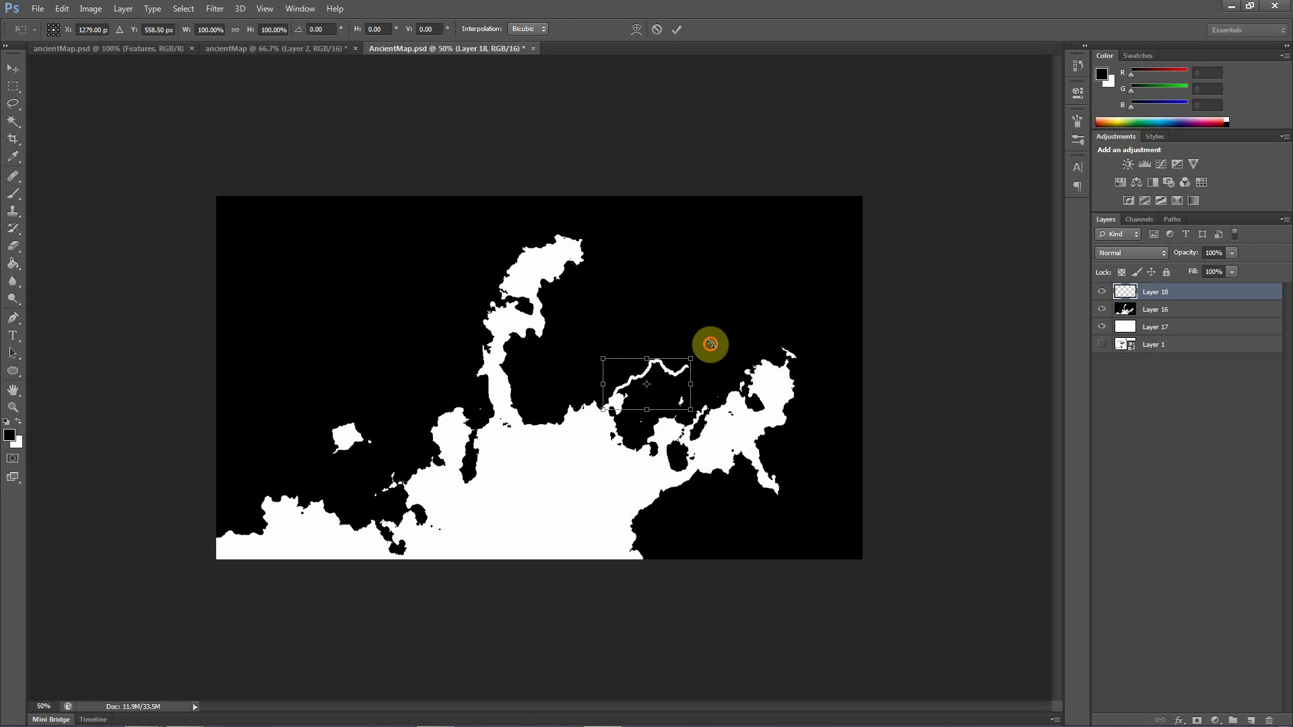
pyautogui.moveTo(707, 347); pyautogui.dragTo(651, 286)
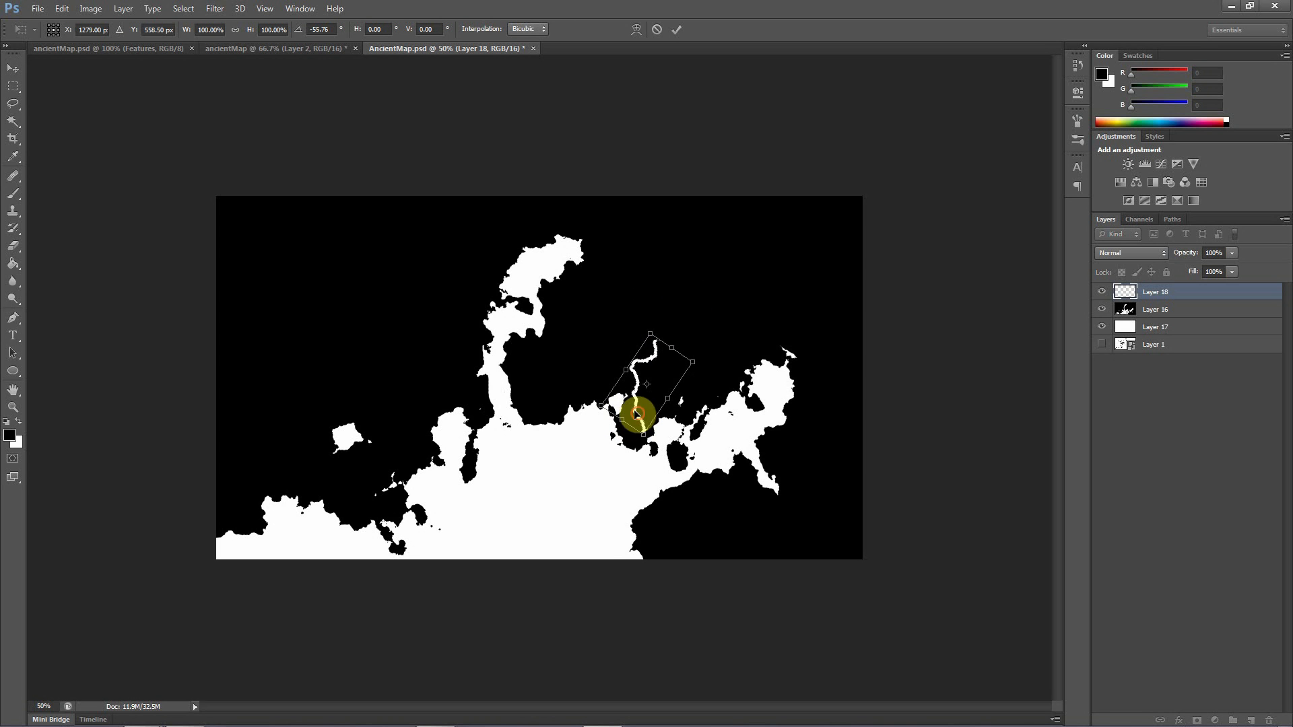
pyautogui.moveTo(635, 413); pyautogui.dragTo(603, 385)
pyautogui.press('Return')
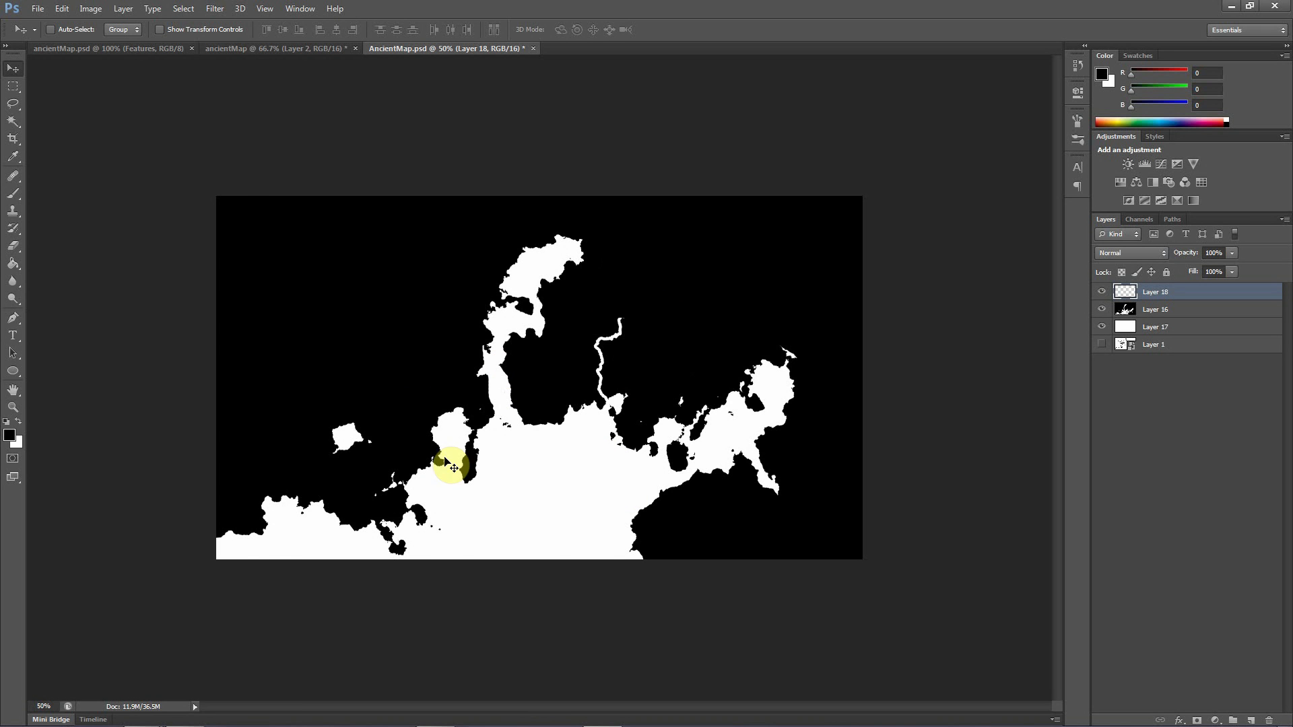
# Lasso the curved outline segment just right of centre on ancientMap's Layer 2 and copy it into AncientMap.psd
pyautogui.click(279, 50)
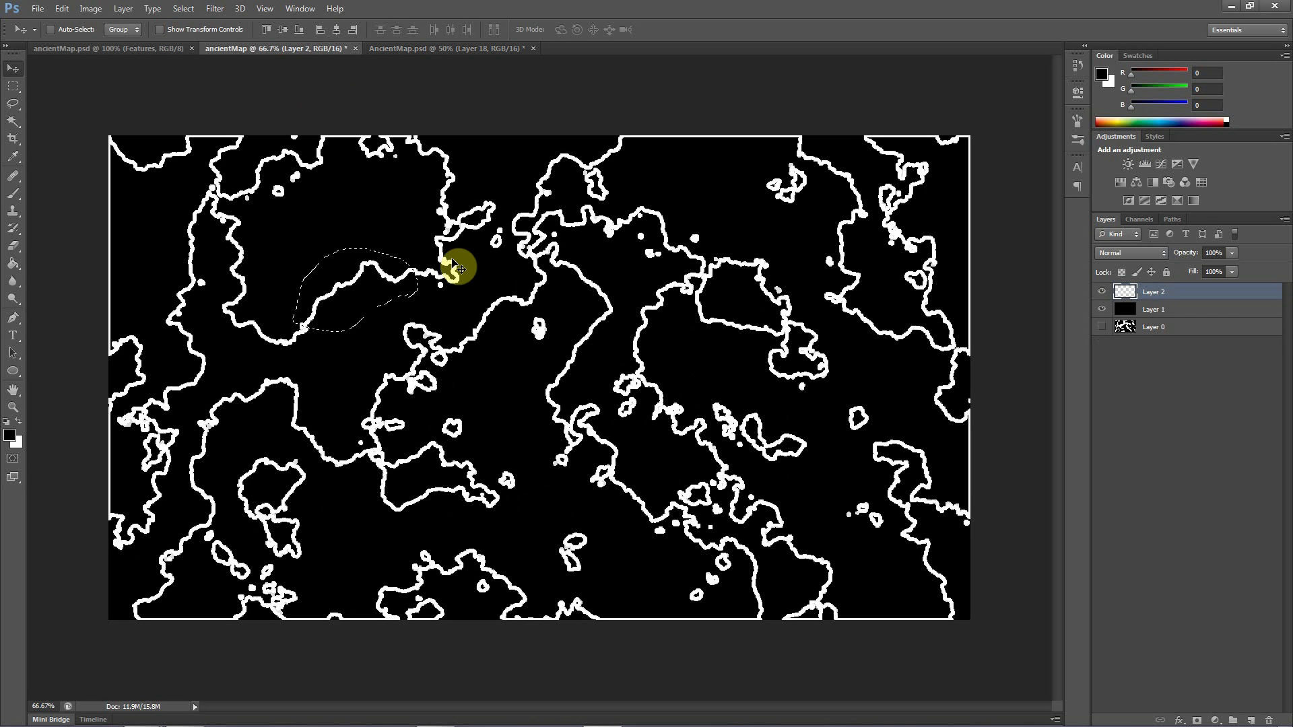
pyautogui.click(10, 108)
pyautogui.click(667, 273)
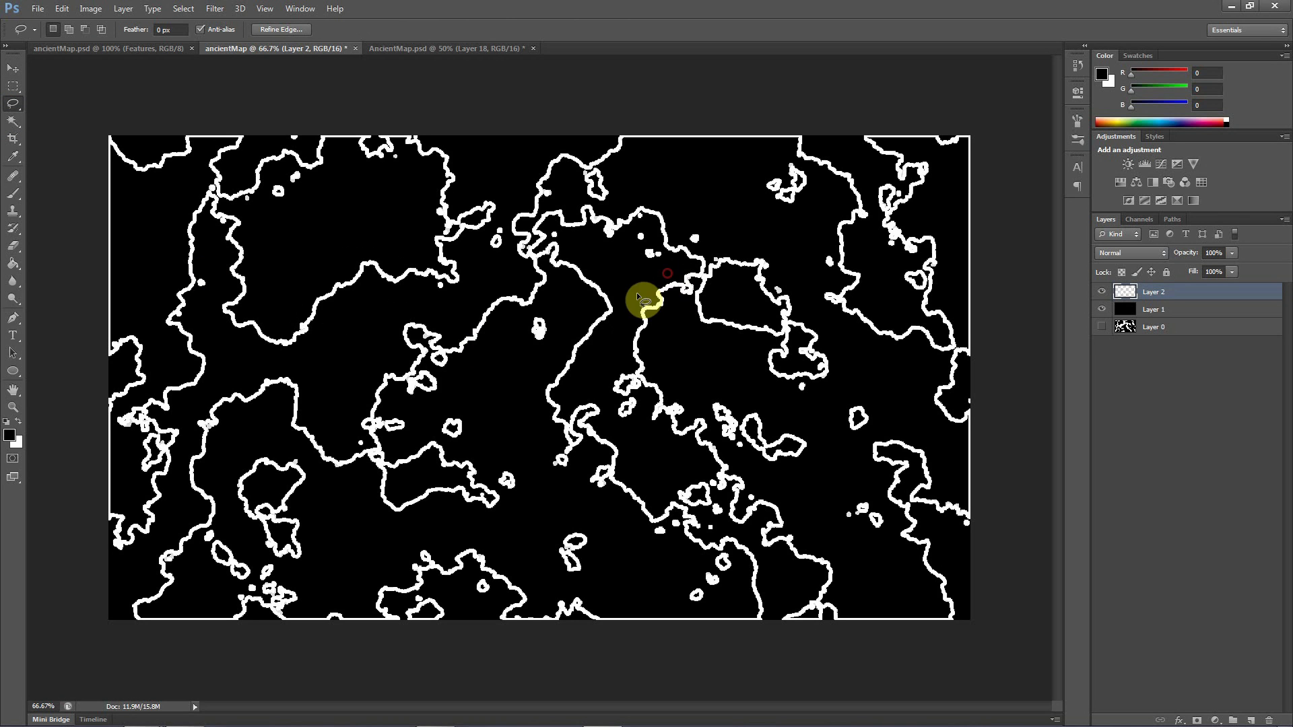
pyautogui.moveTo(638, 296)
pyautogui.mouseDown()
pyautogui.moveTo(621, 352)
pyautogui.moveTo(646, 375)
pyautogui.moveTo(677, 330)
pyautogui.moveTo(661, 276)
pyautogui.mouseUp()
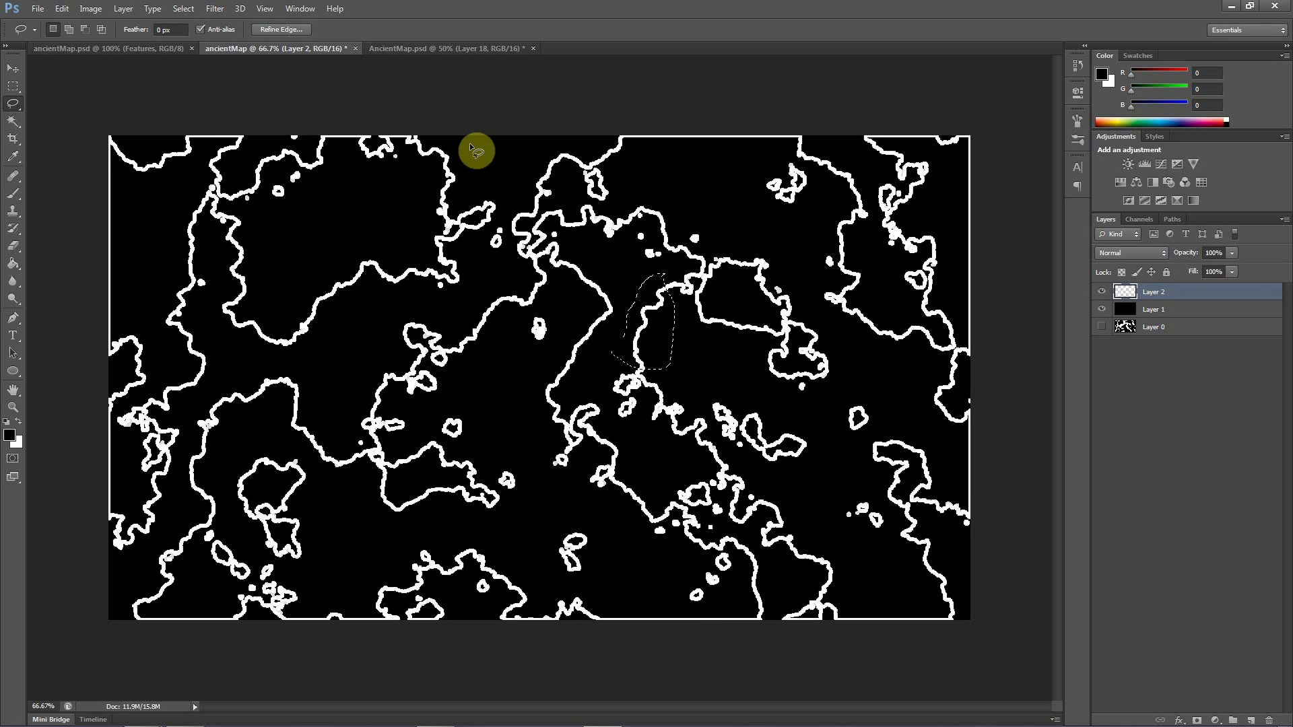
pyautogui.click(454, 52)
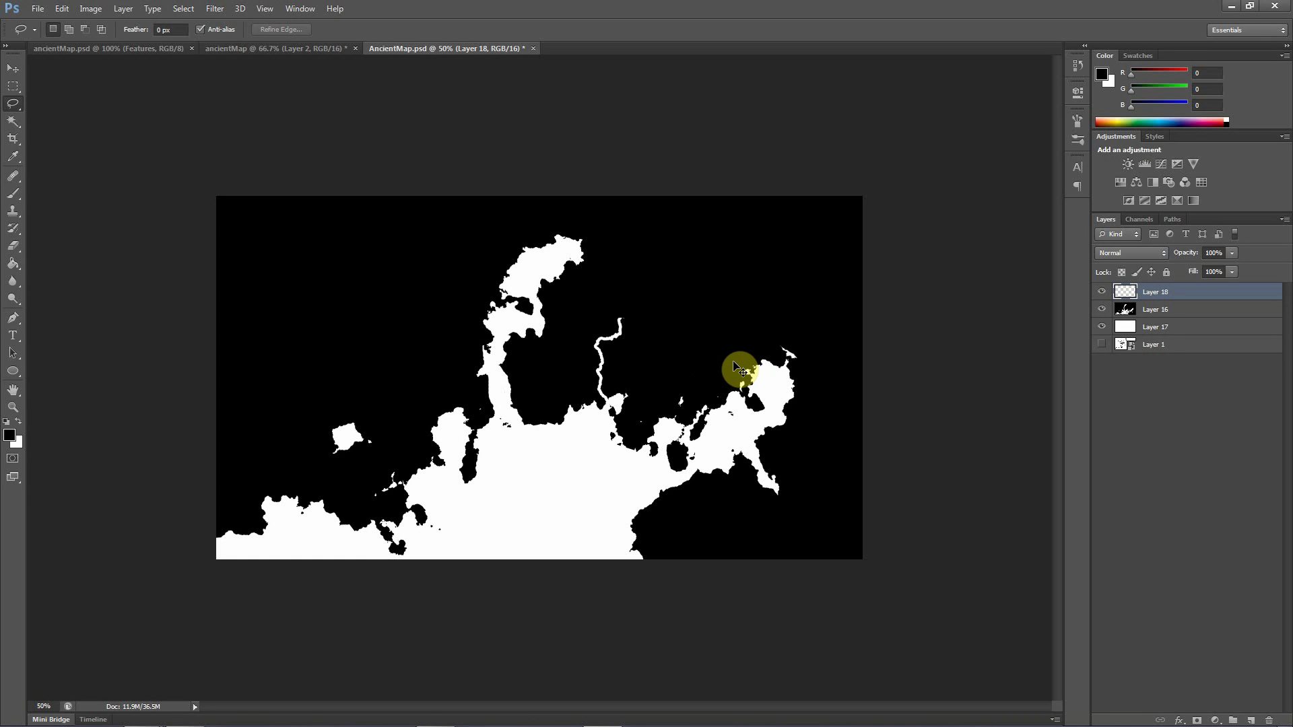
pyautogui.hotkey('ctrl', 'v')
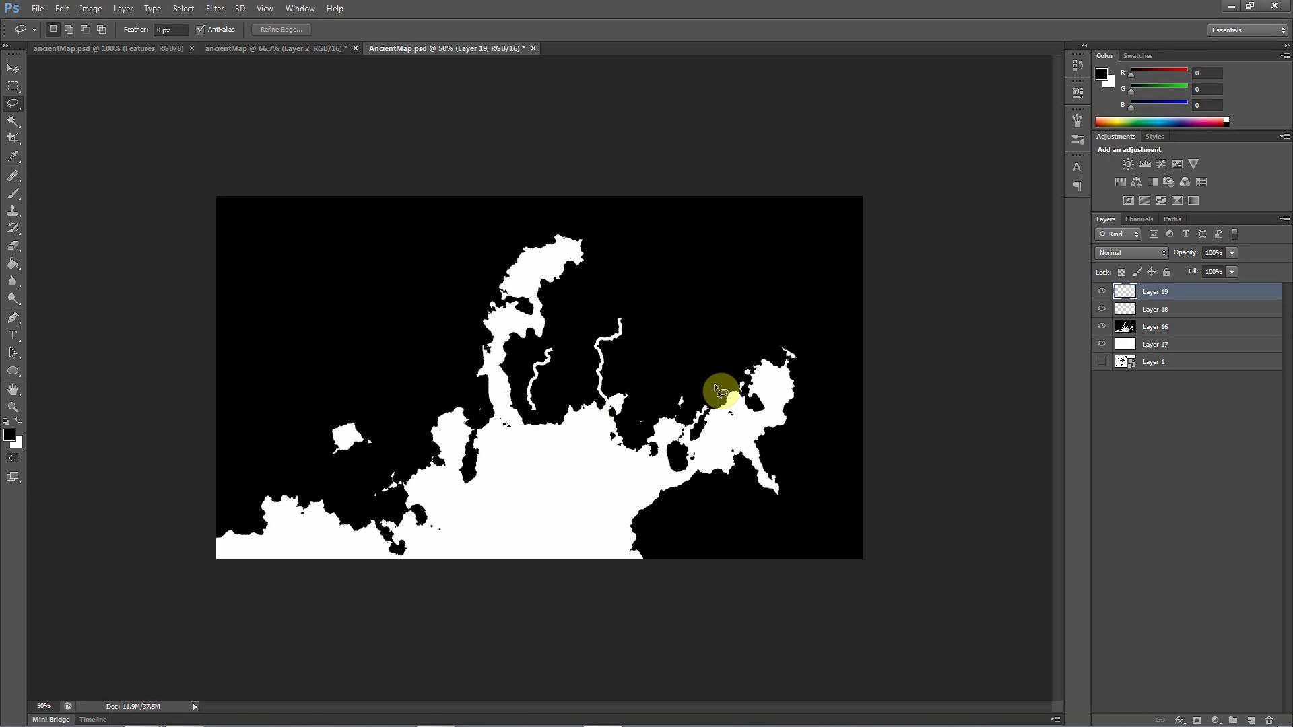
# Rotate the pasted curved line by about 33° and place it as a second river branching from the first river's base at the coast
pyautogui.click(13, 68)
pyautogui.moveTo(531, 386); pyautogui.dragTo(613, 390)
pyautogui.hotkey('ctrl', 't')
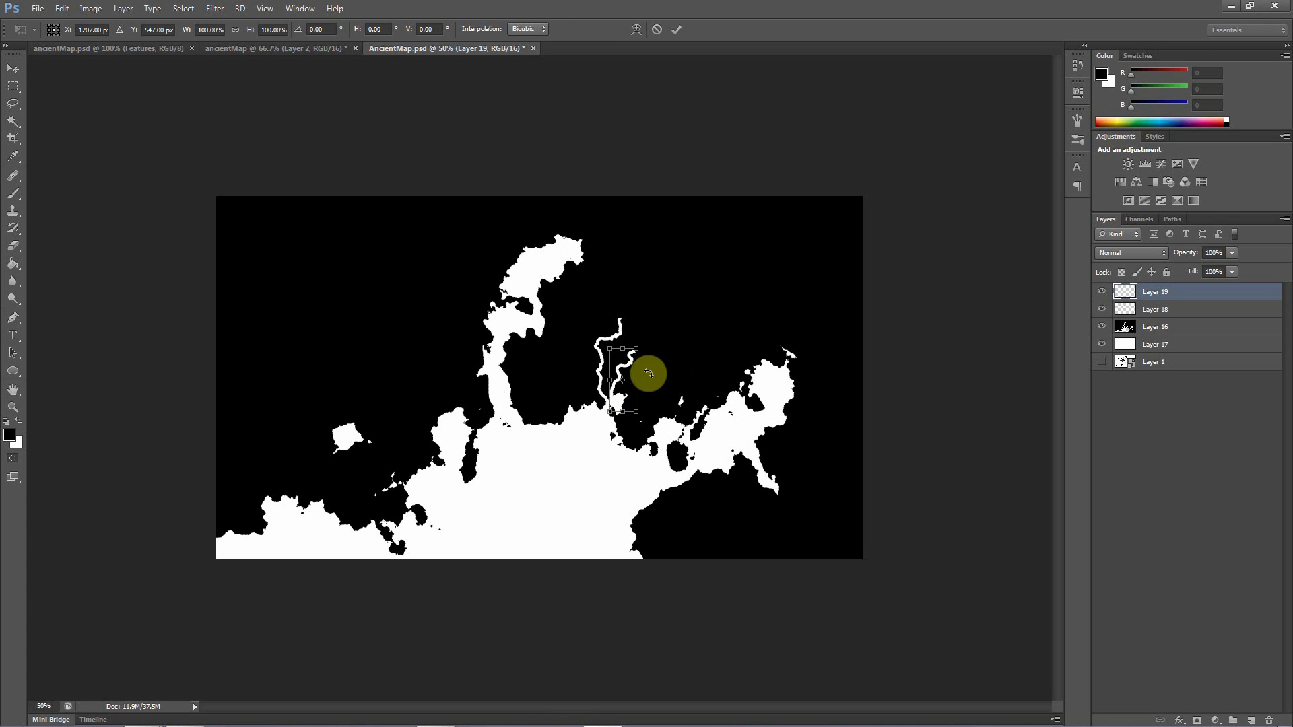
pyautogui.moveTo(656, 344); pyautogui.dragTo(685, 367)
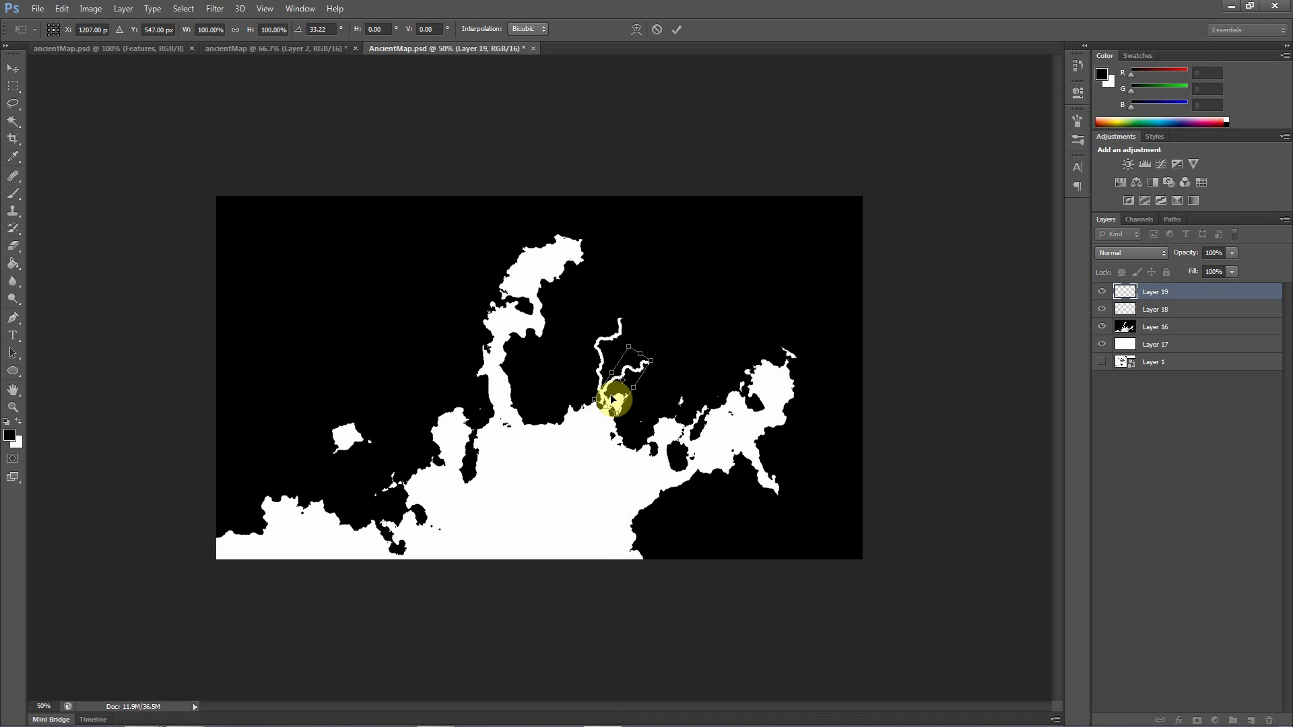
pyautogui.moveTo(615, 399); pyautogui.dragTo(617, 409)
pyautogui.moveTo(618, 406); pyautogui.dragTo(620, 404)
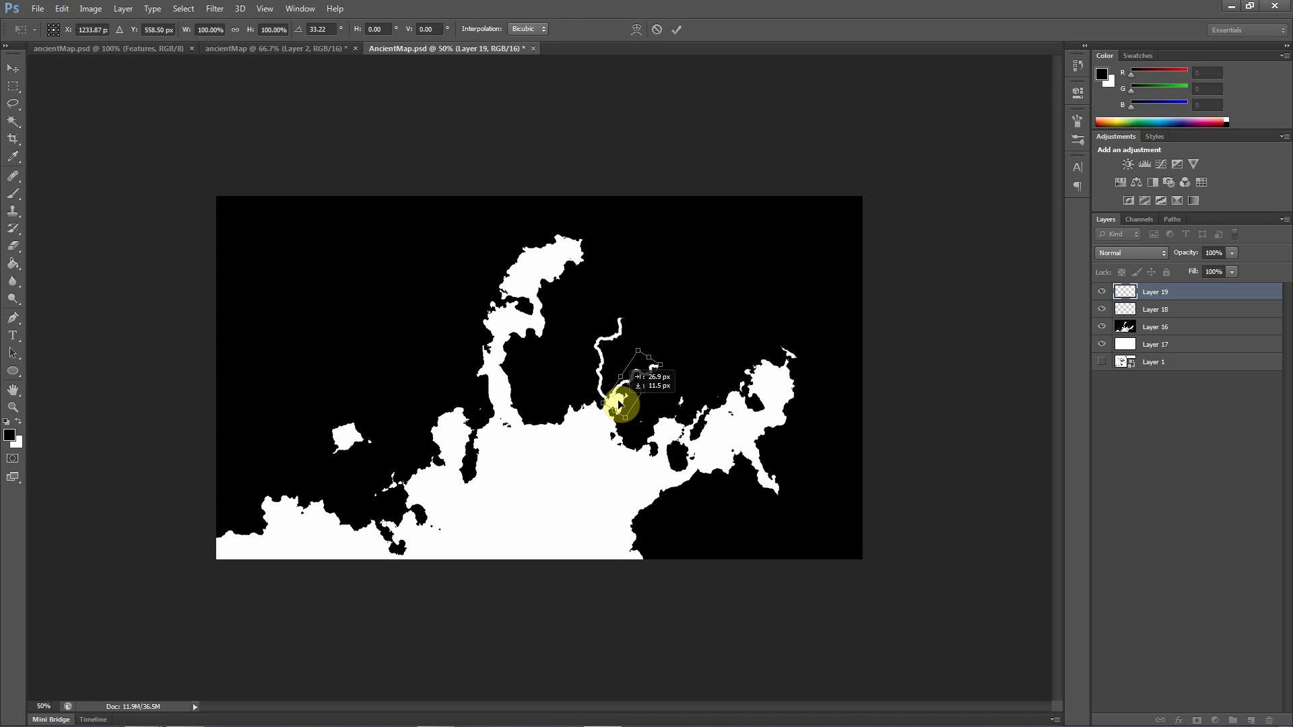
pyautogui.press('Return')
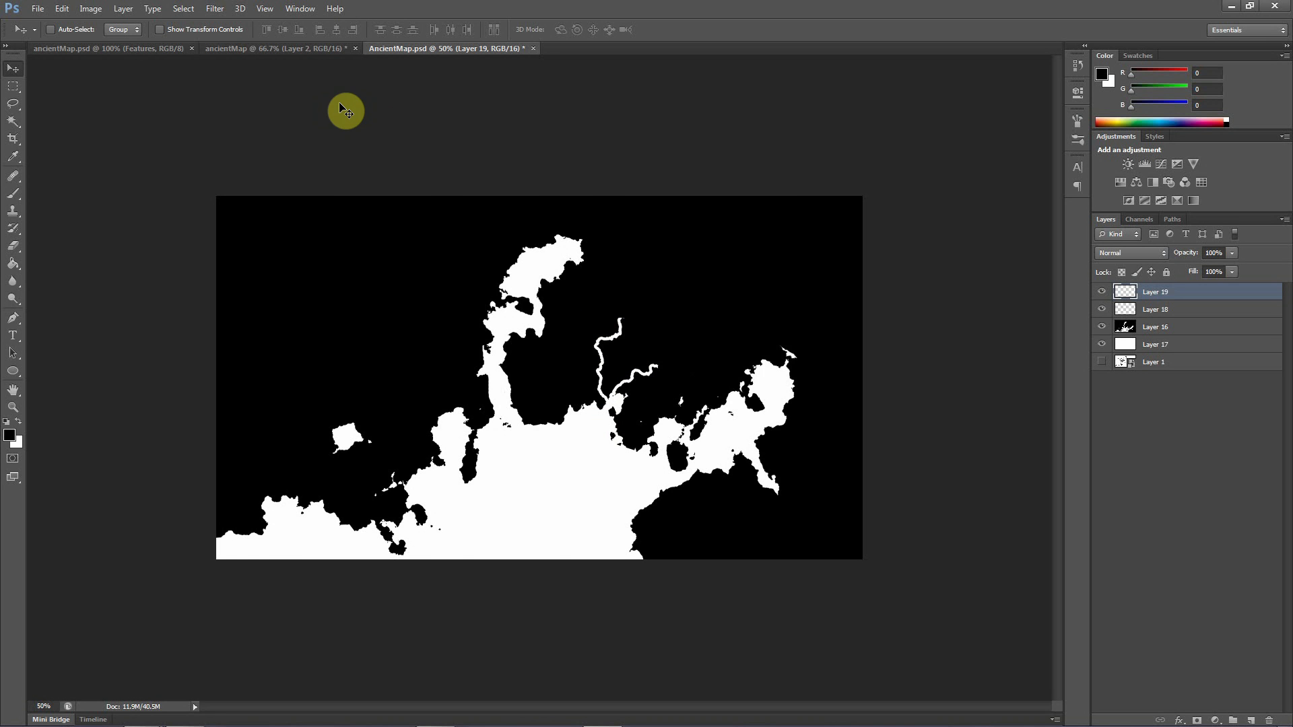
# In the ancientMap document, deselect and revert the history to the Magic Wand state
pyautogui.click(283, 49)
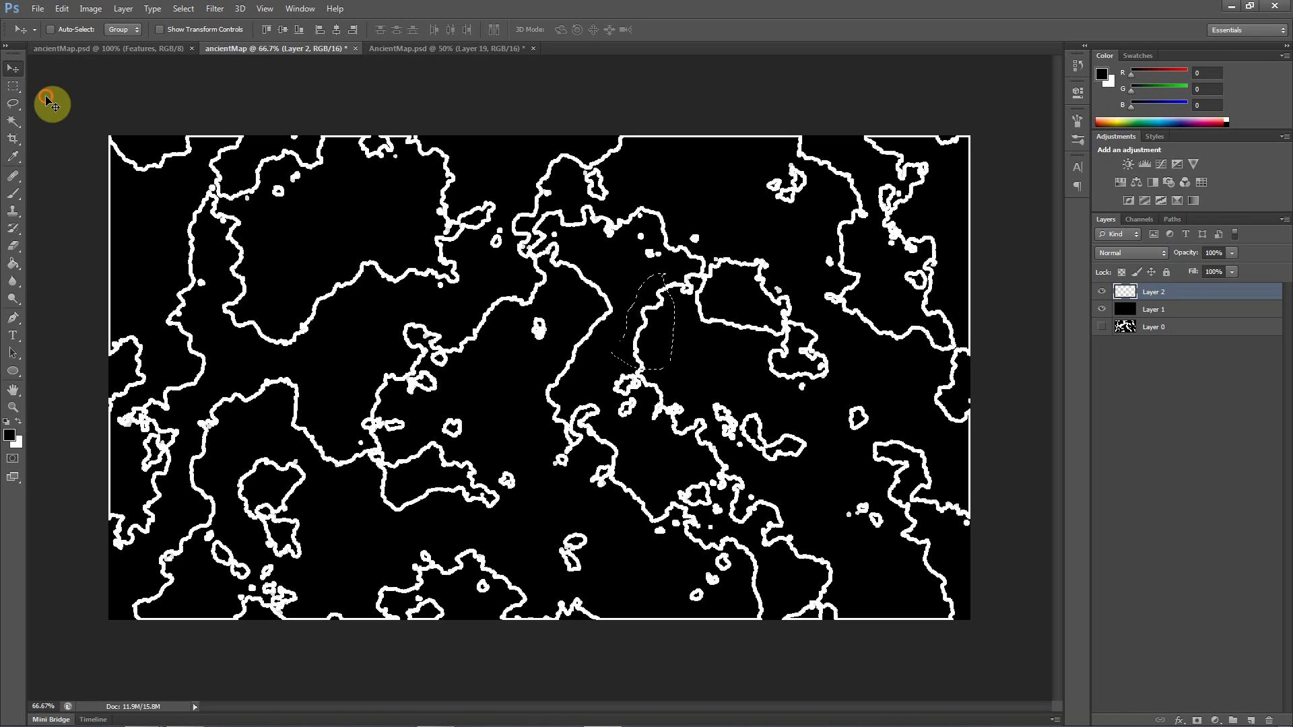
pyautogui.hotkey('ctrl', 'd')
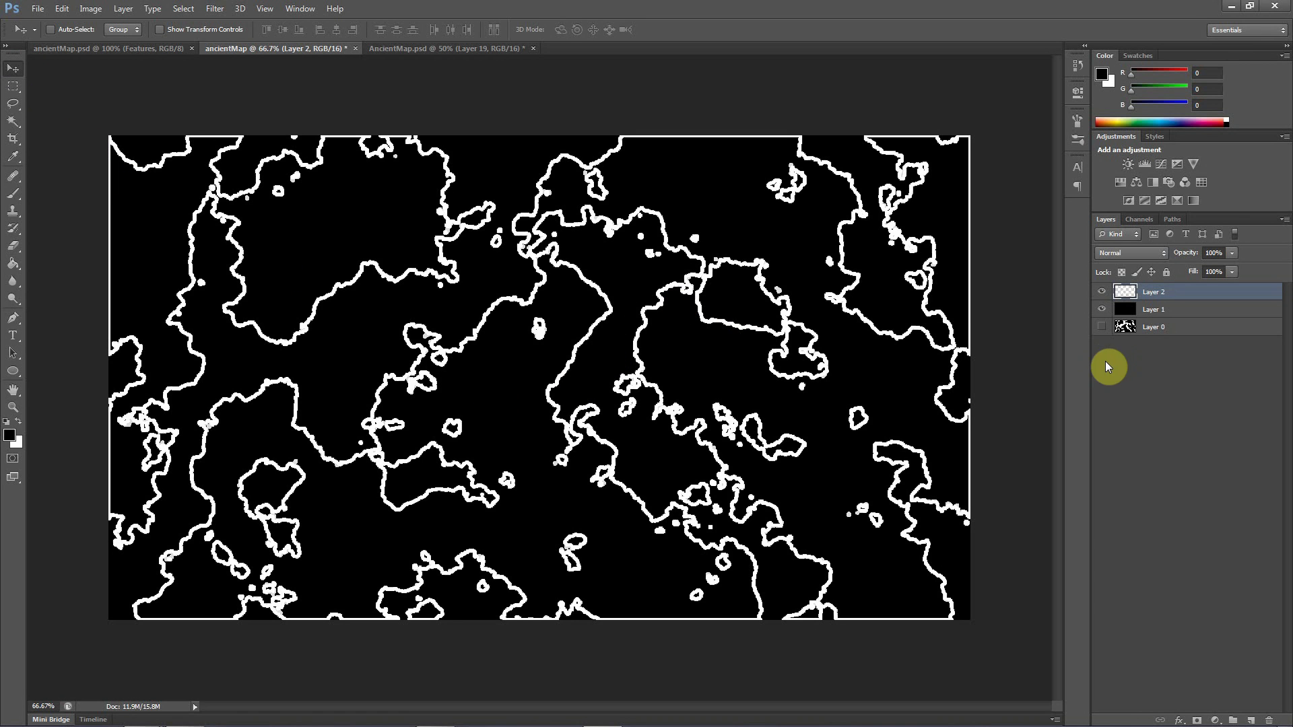
pyautogui.click(1086, 47)
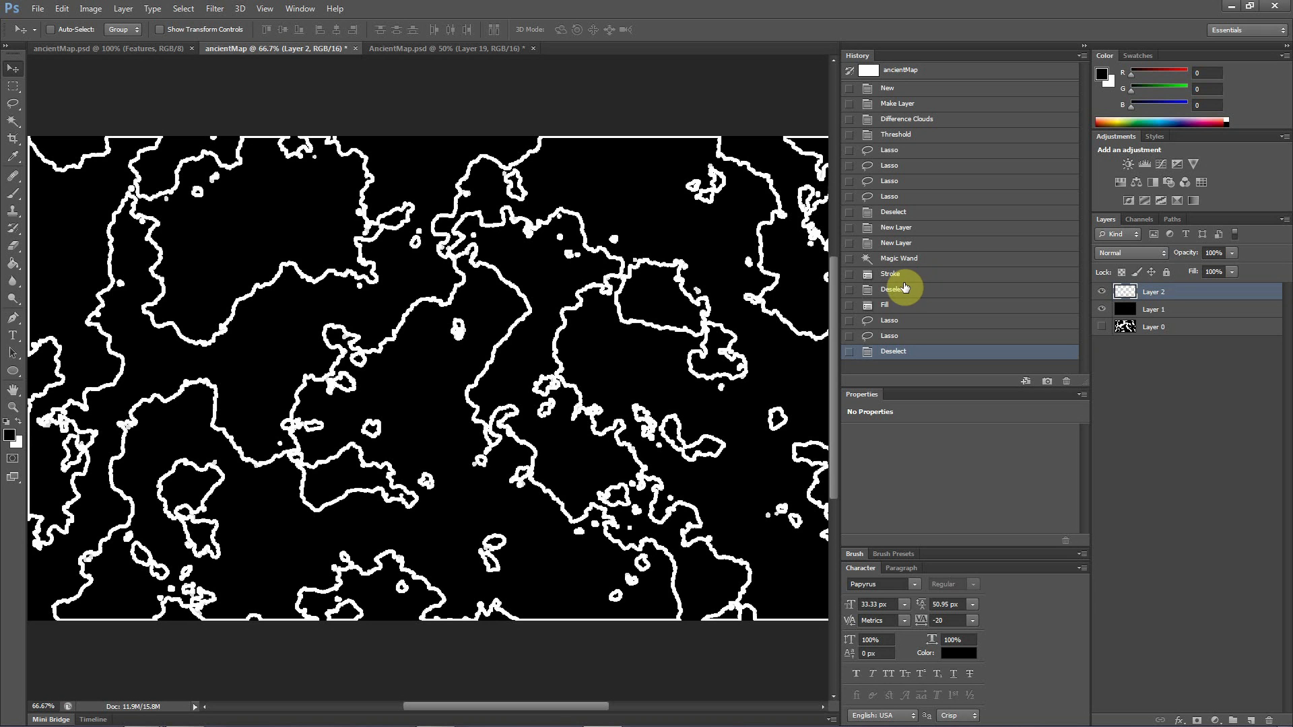
pyautogui.click(892, 262)
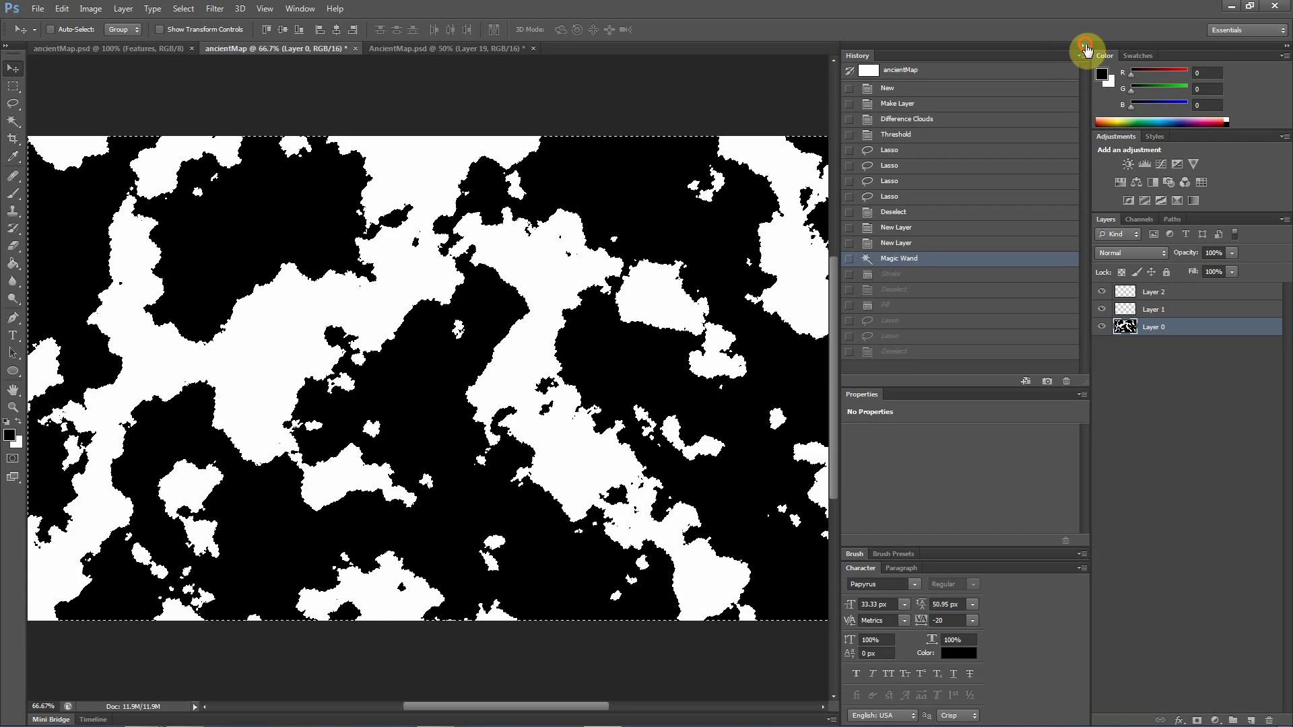
pyautogui.click(1085, 46)
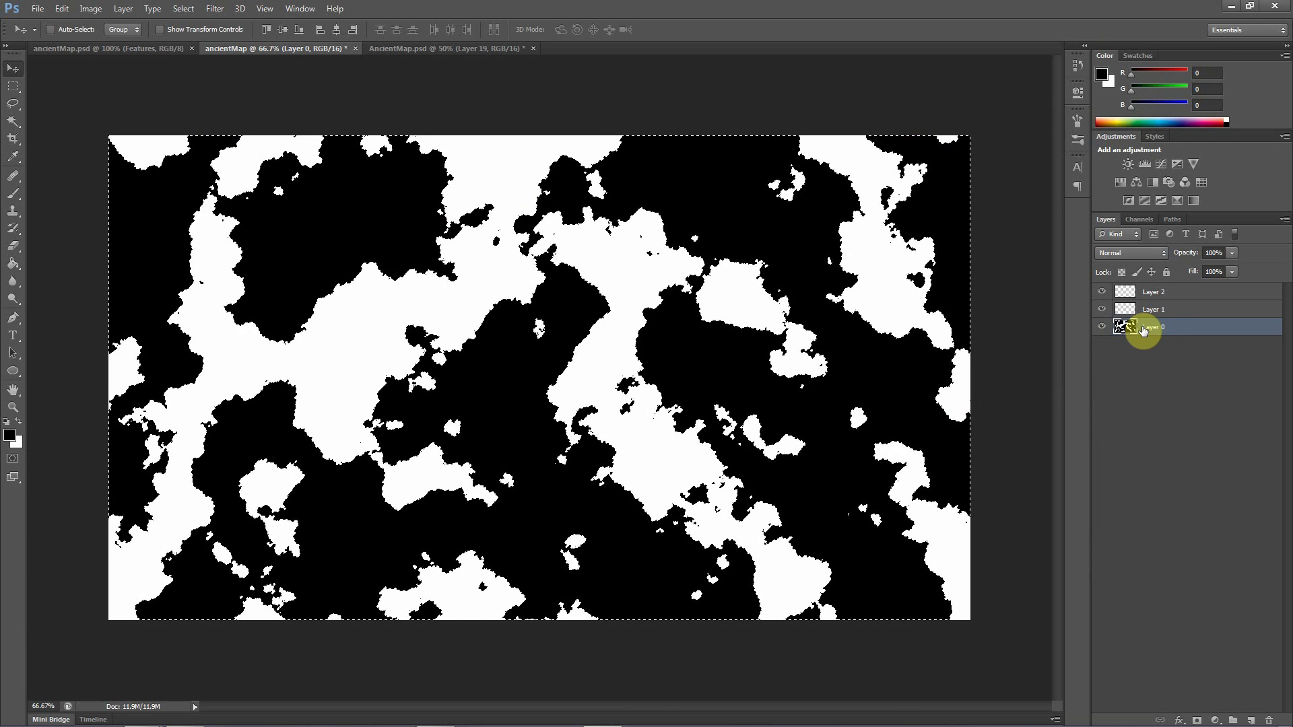
# Stroke the selection on Layer 2 with a 3.5 px white line, centred on the selection edge
pyautogui.click(1153, 295)
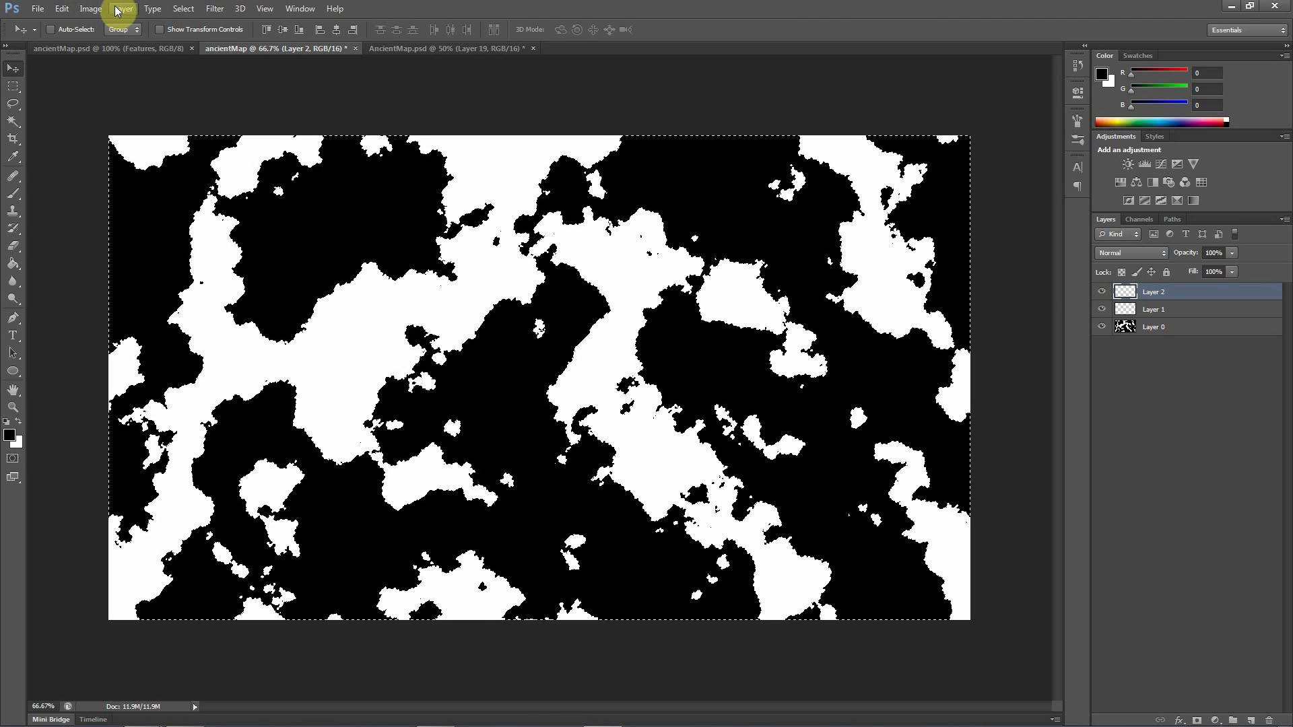
pyautogui.click(61, 8)
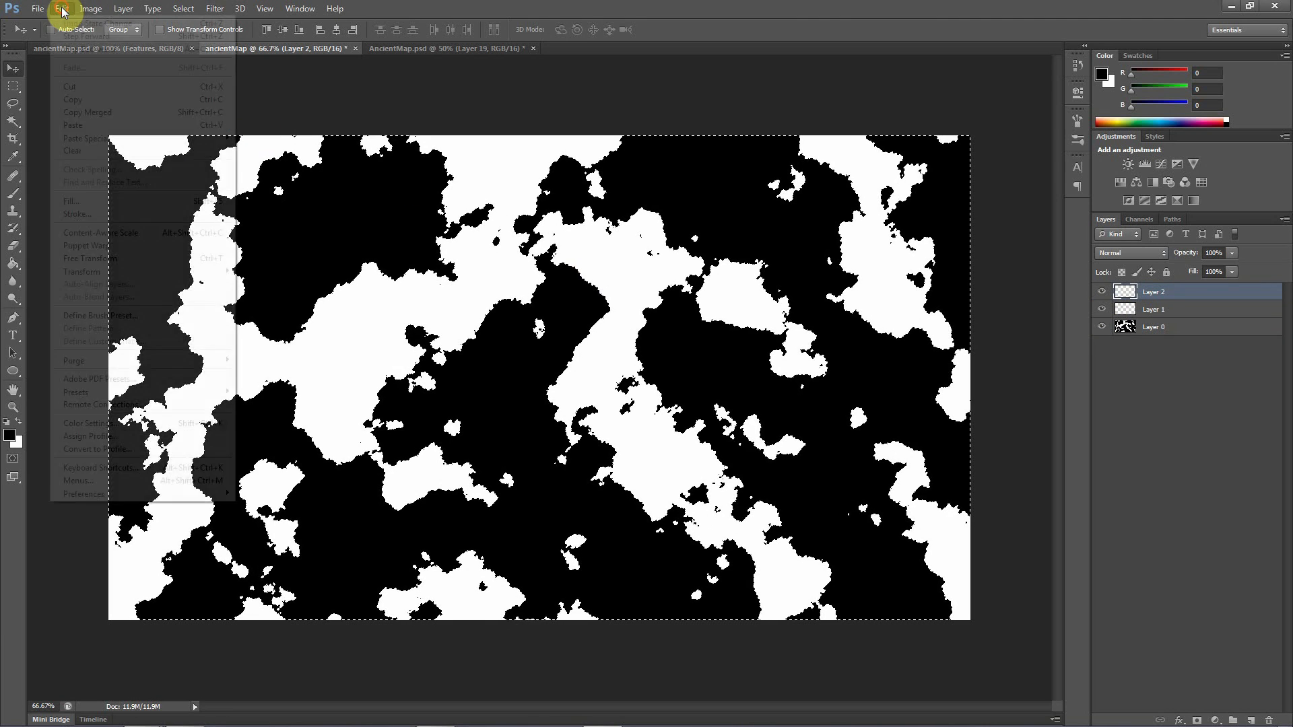
pyautogui.click(108, 214)
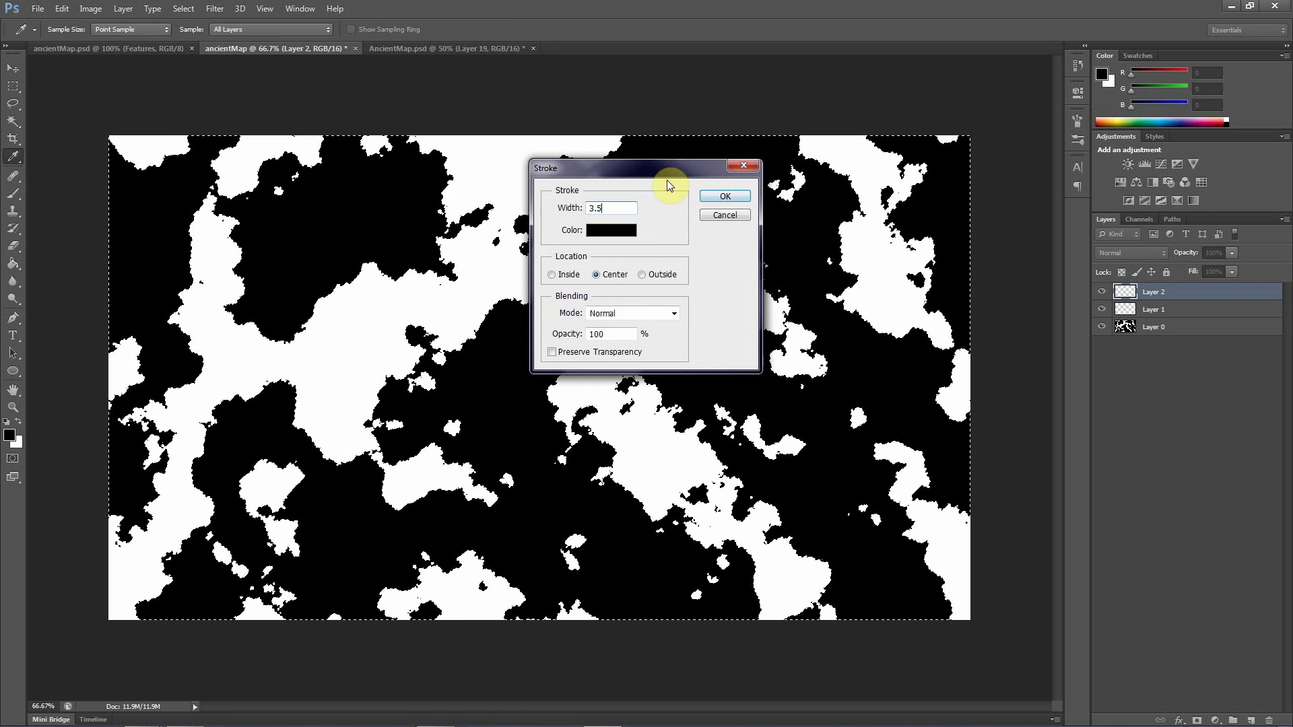
pyautogui.click(604, 233)
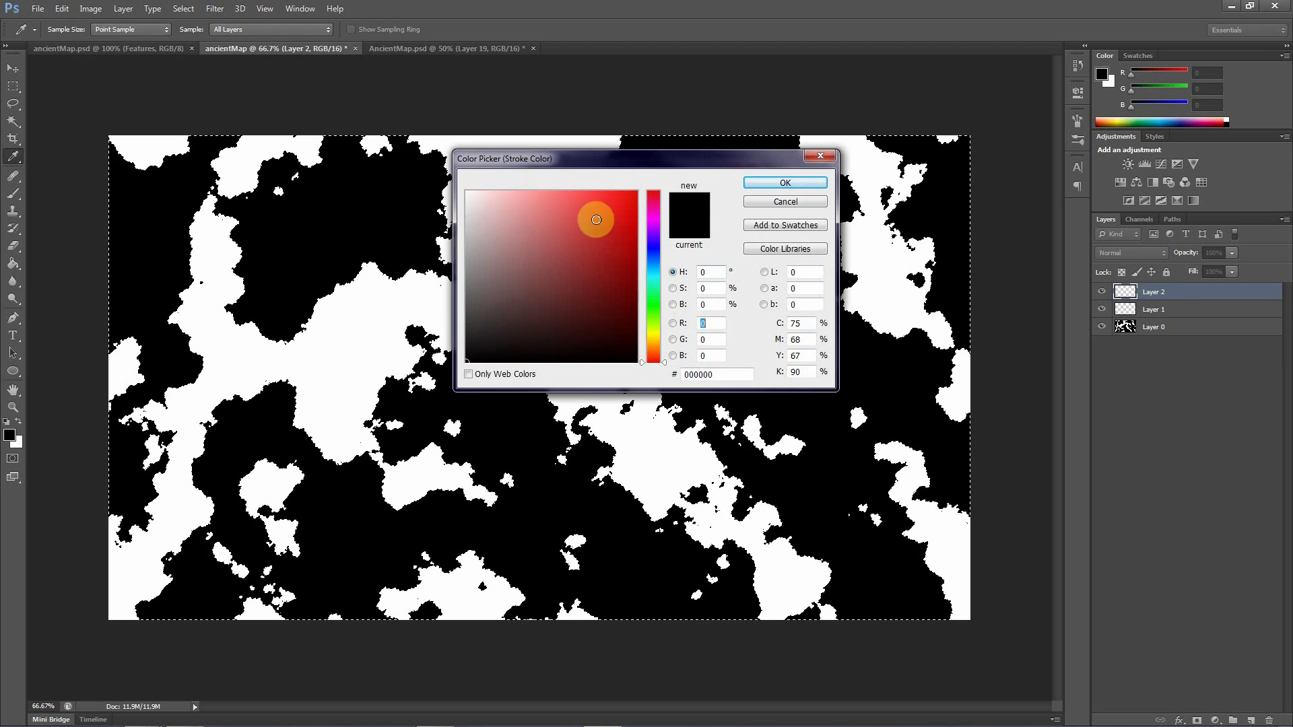
pyautogui.moveTo(500, 235); pyautogui.dragTo(465, 191)
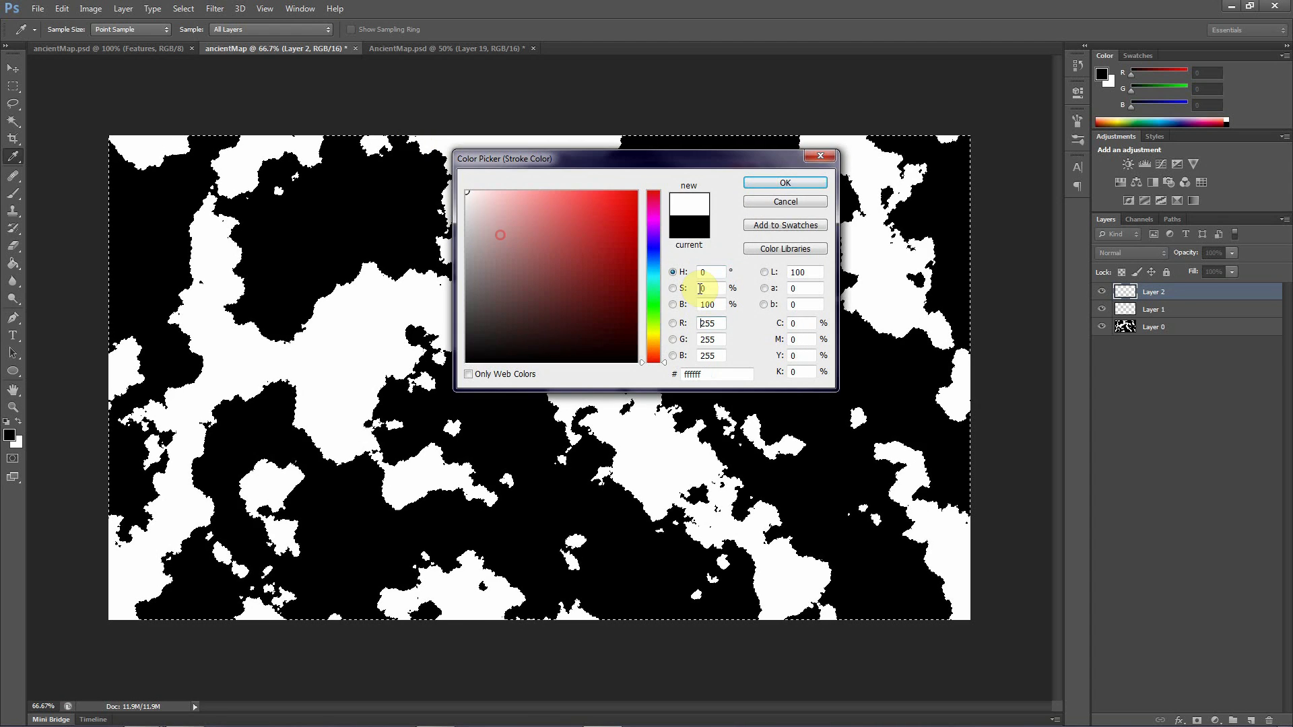
pyautogui.click(774, 185)
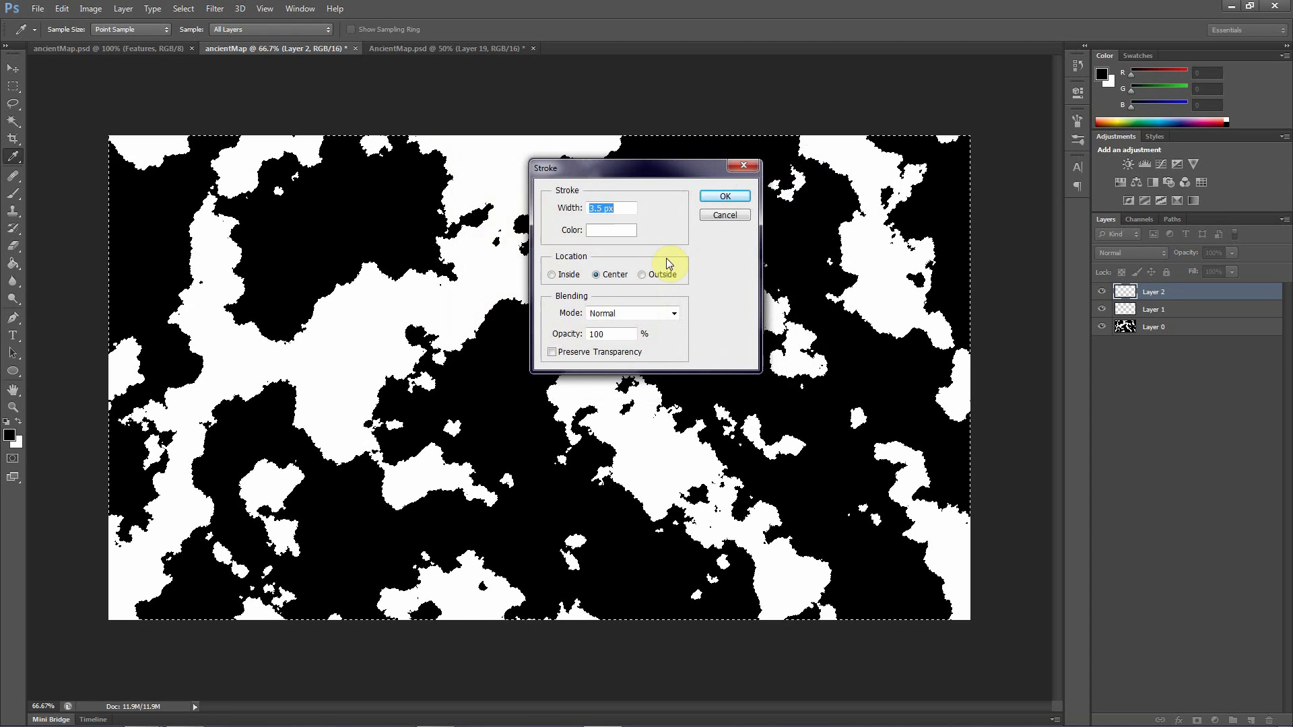
pyautogui.click(726, 198)
pyautogui.press('x')
pyautogui.press('v')
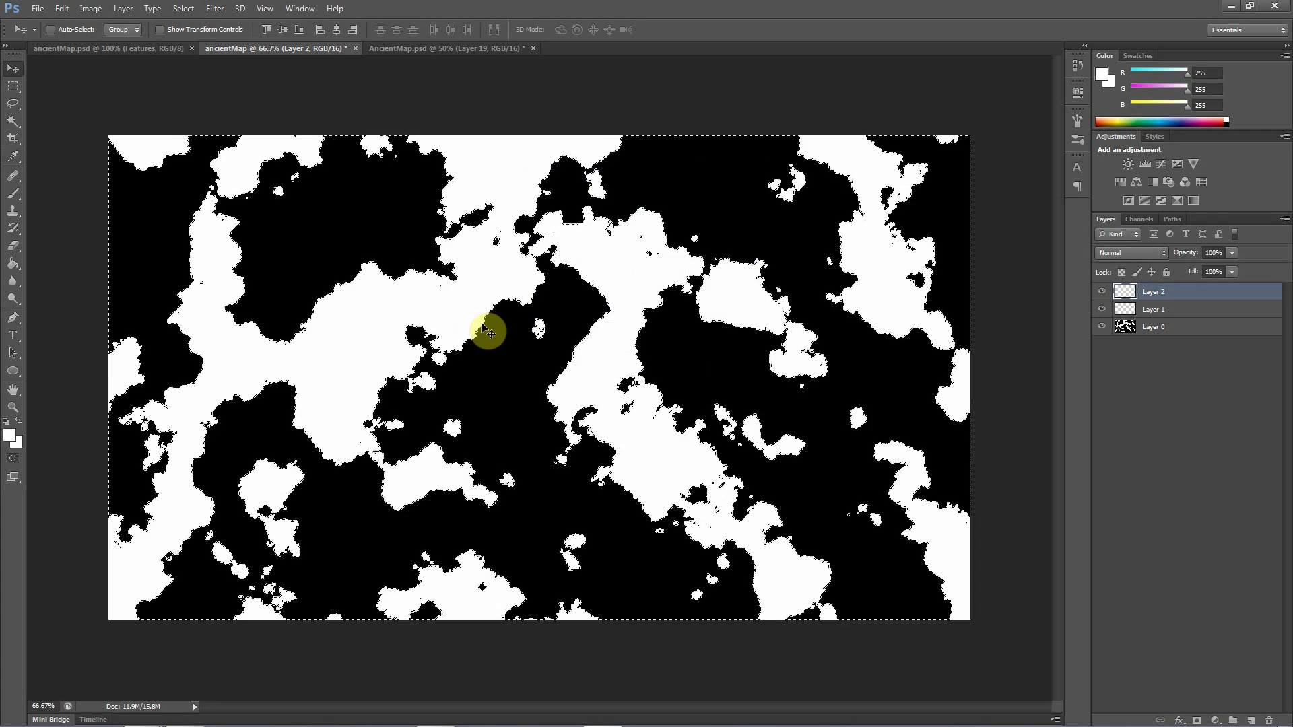
# Make Layer 1 active and reset the foreground and background colours to default black and white
pyautogui.click(1145, 311)
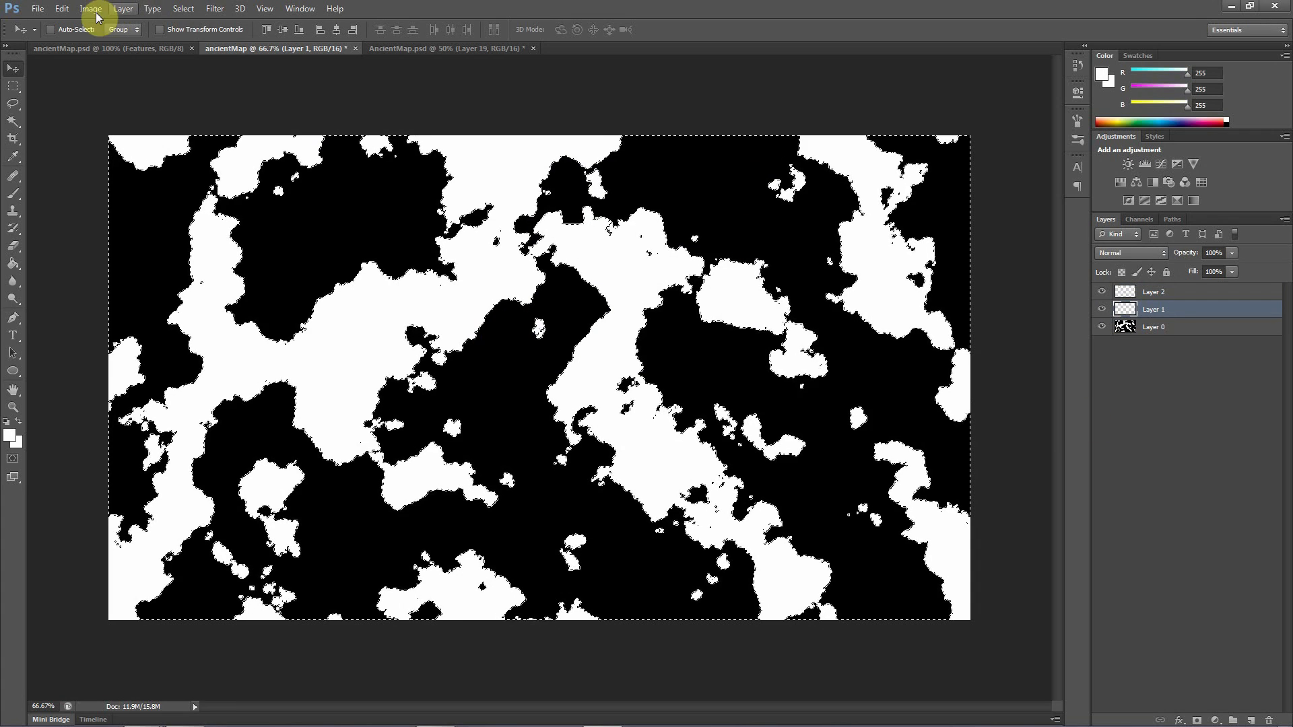
pyautogui.click(62, 9)
pyautogui.click(71, 201)
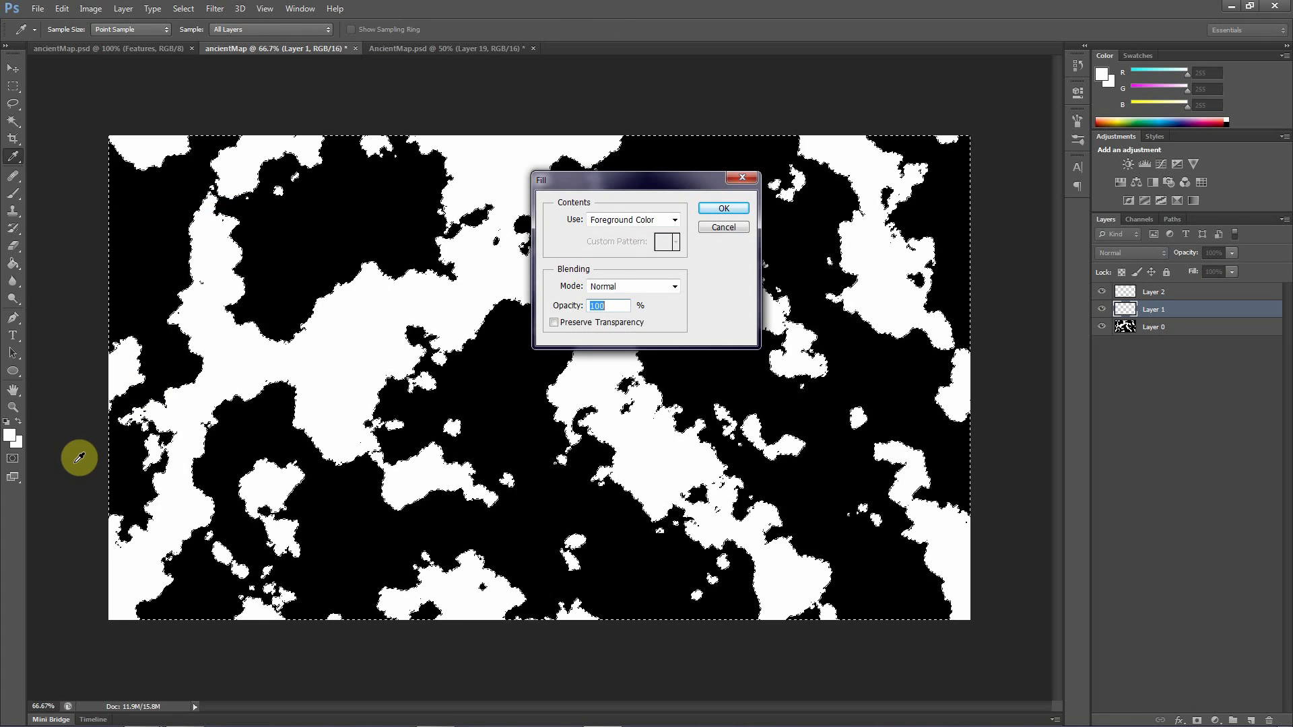
pyautogui.click(722, 226)
pyautogui.press('v')
pyautogui.press('d')
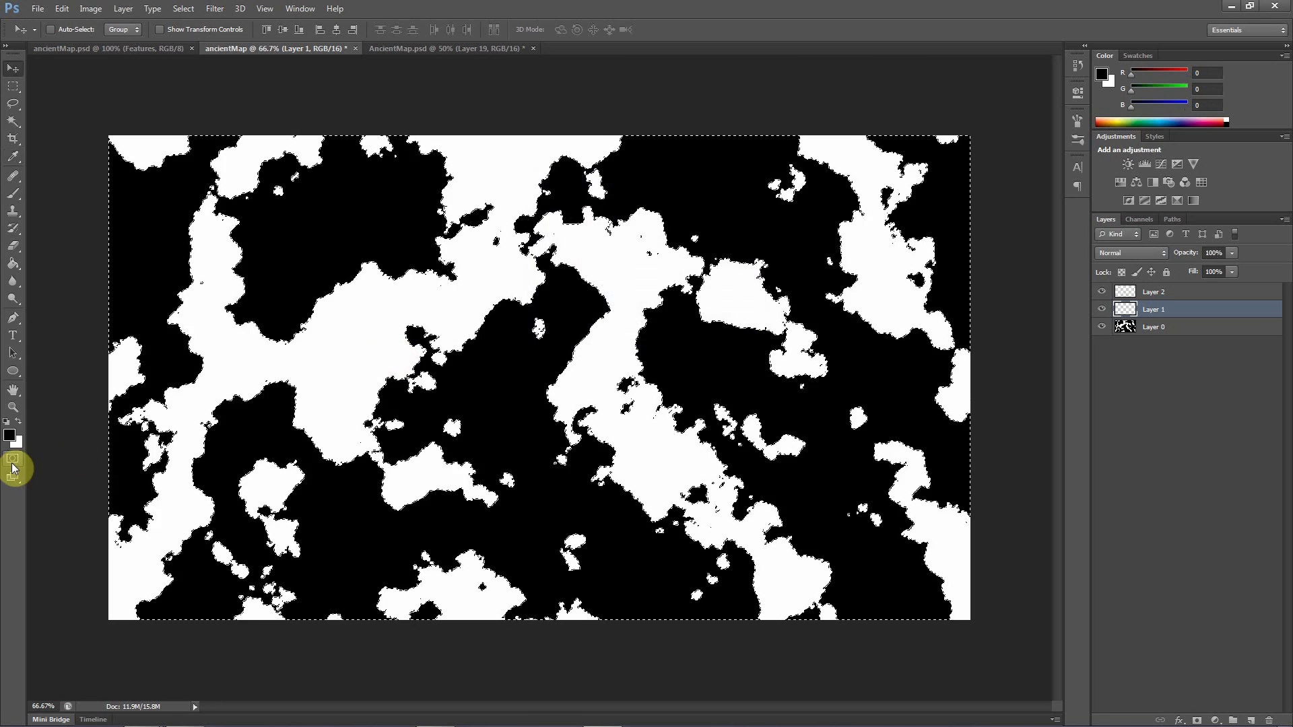
# Fill the active selection on Layer 1 with the black foreground colour and deselect
pyautogui.click(63, 9)
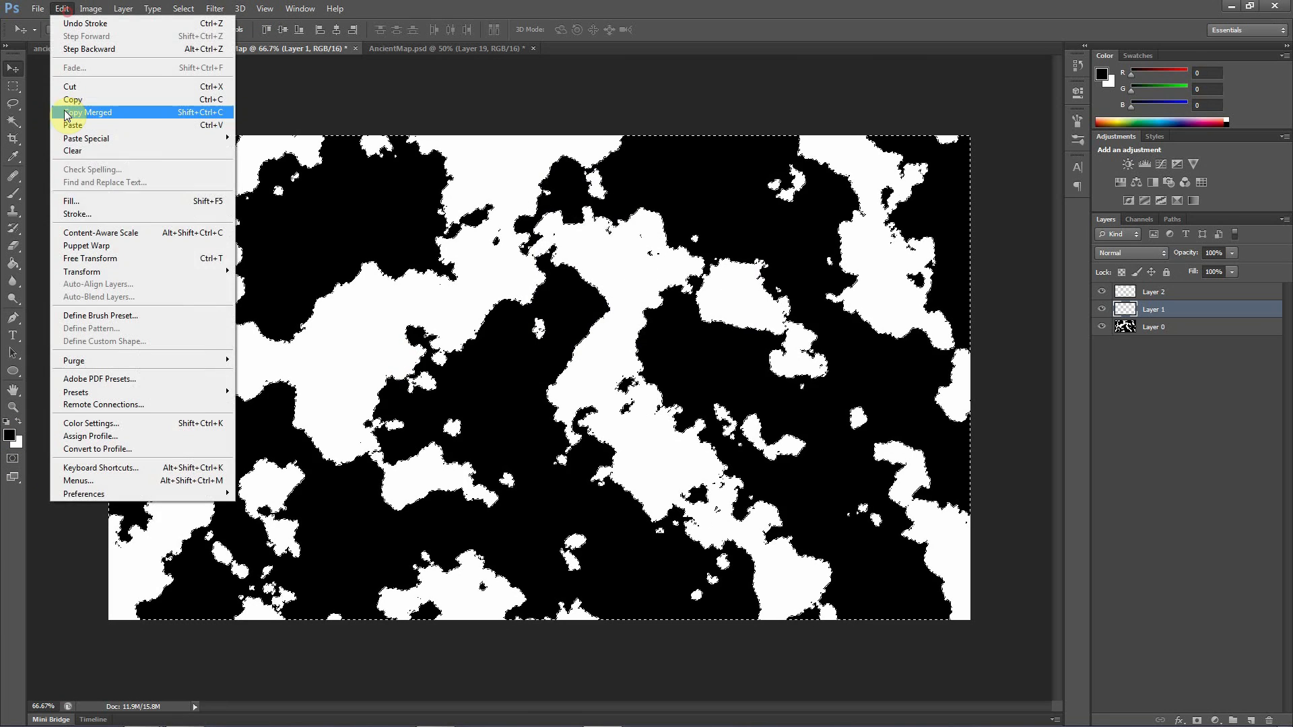
pyautogui.click(82, 202)
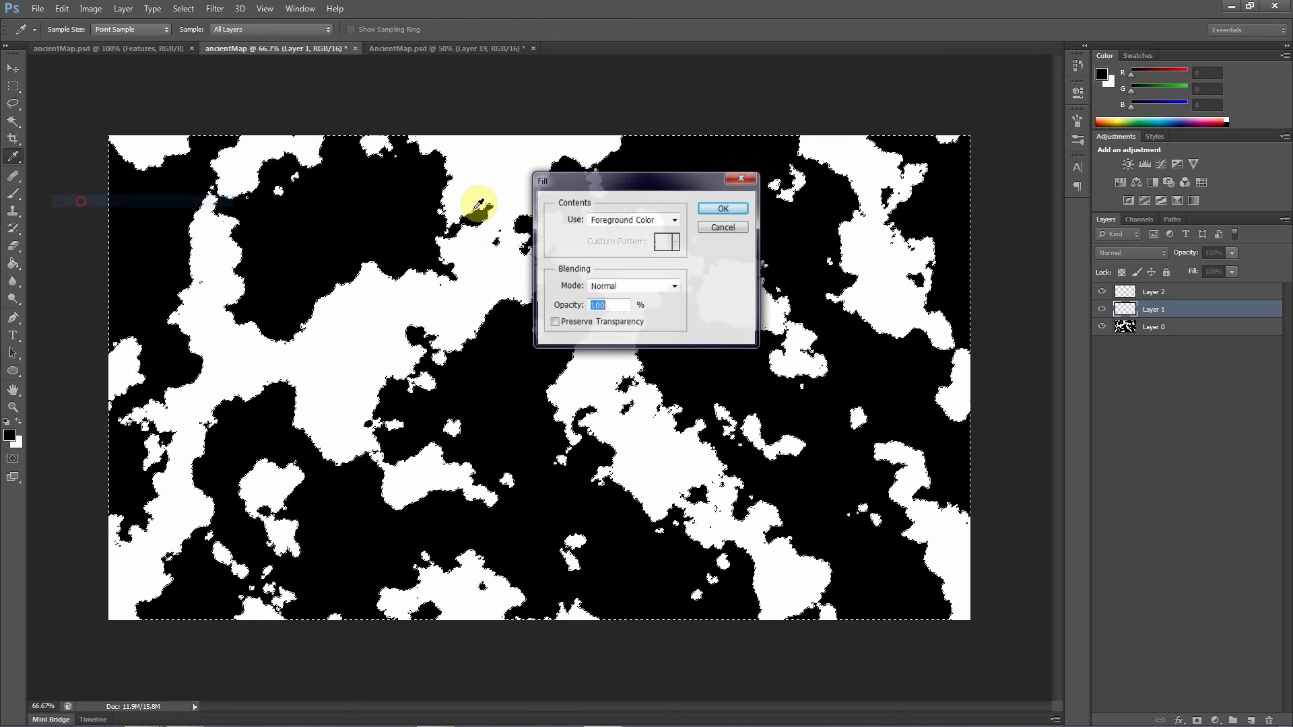
pyautogui.click(721, 216)
pyautogui.press('v')
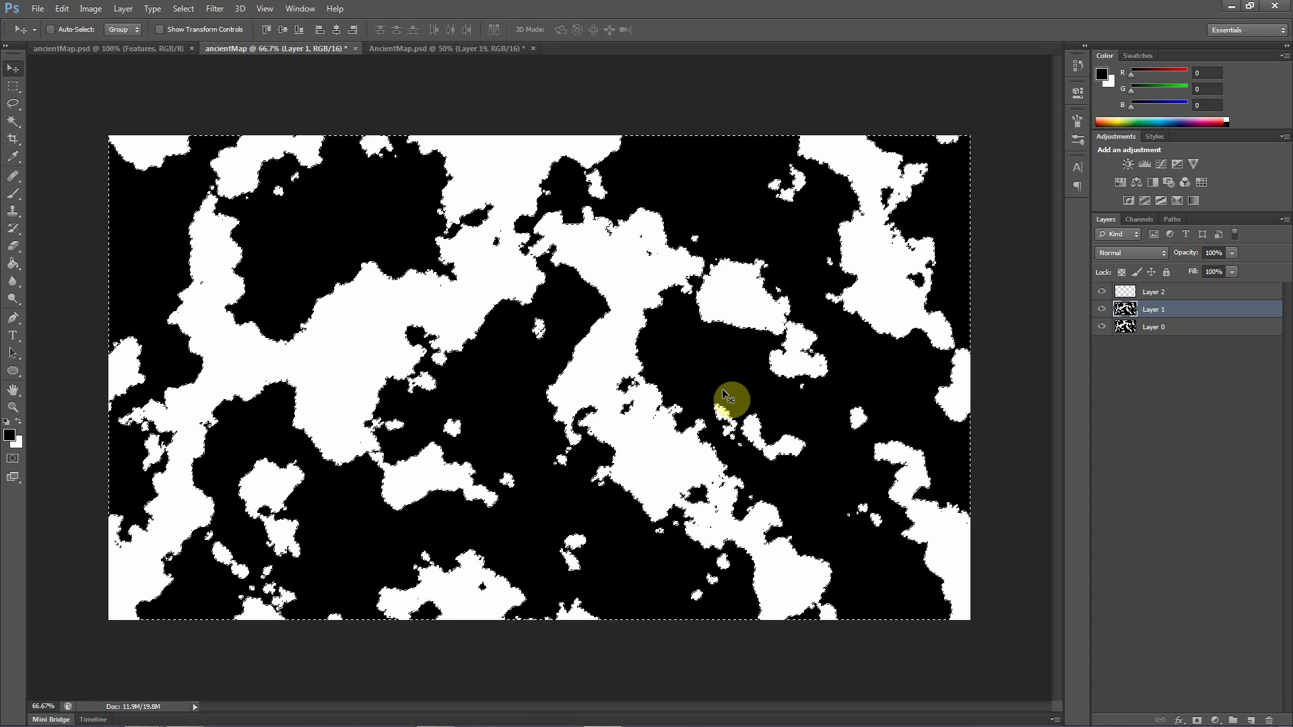
pyautogui.hotkey('ctrl', 'd')
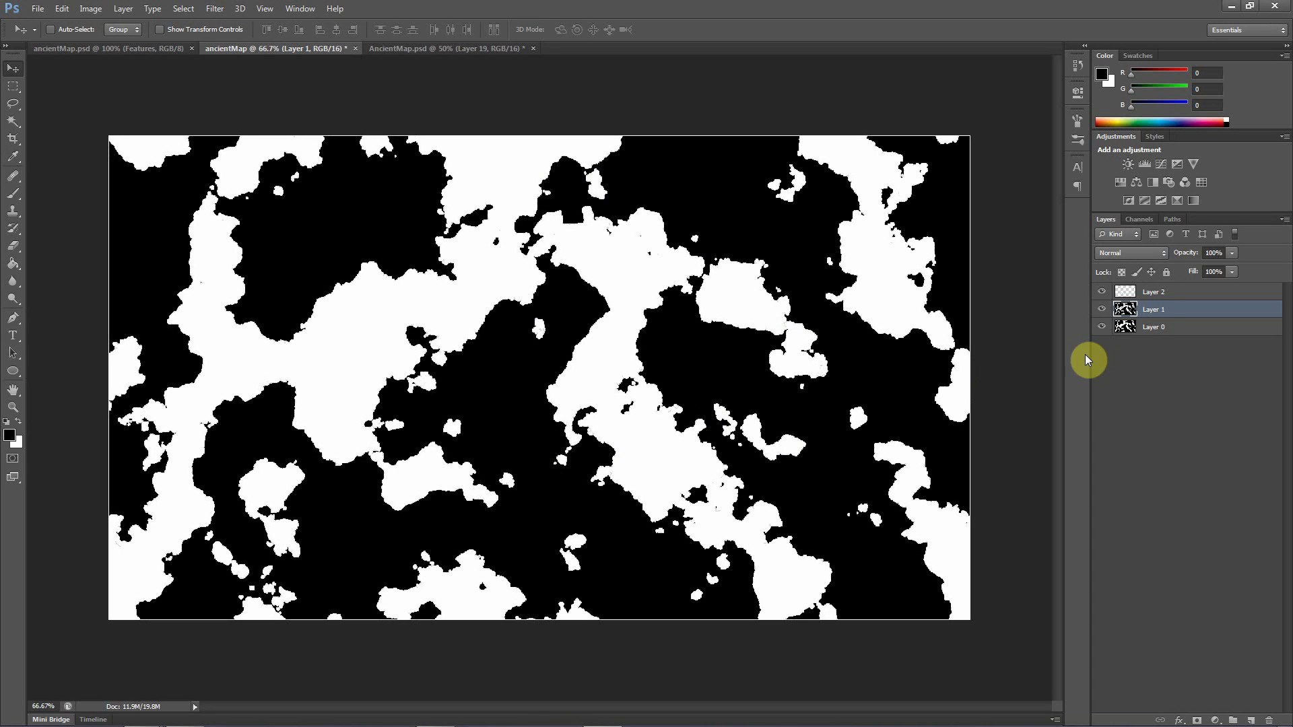
# Revert the history to the Stroke state to undo the Layer 1 fill, and clear the selection
pyautogui.click(1079, 48)
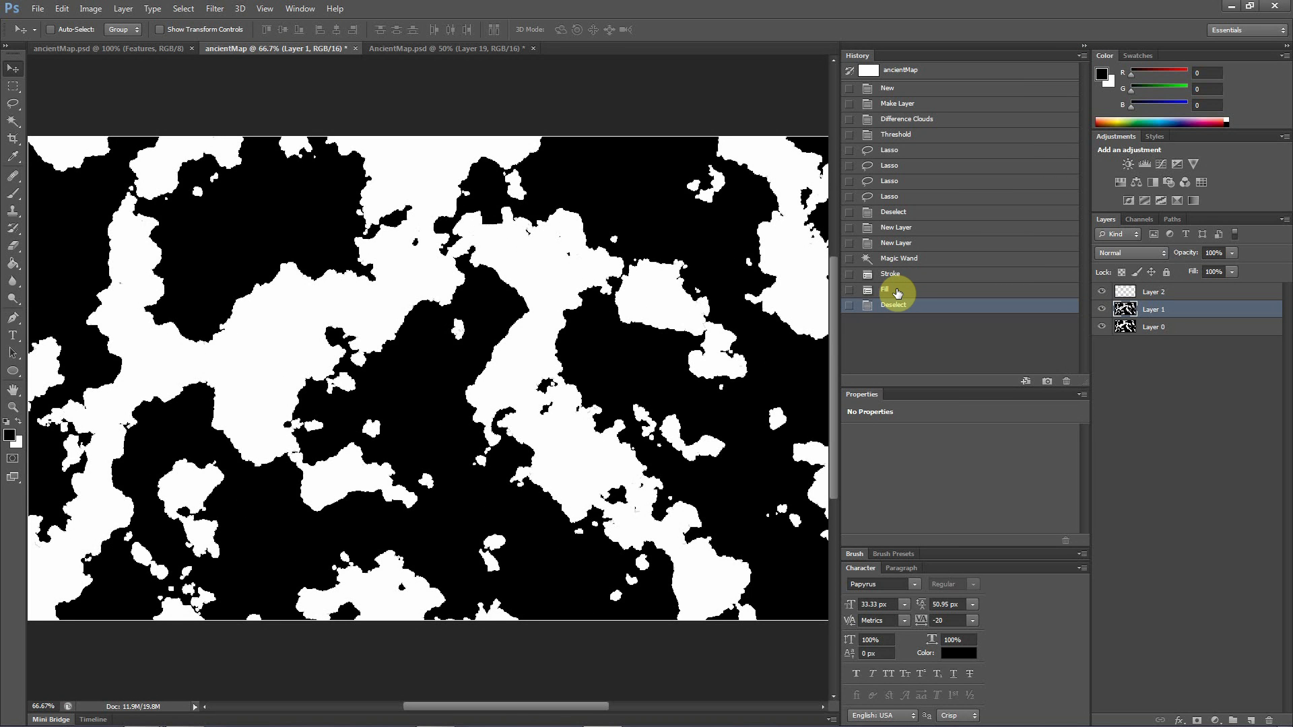
pyautogui.click(892, 275)
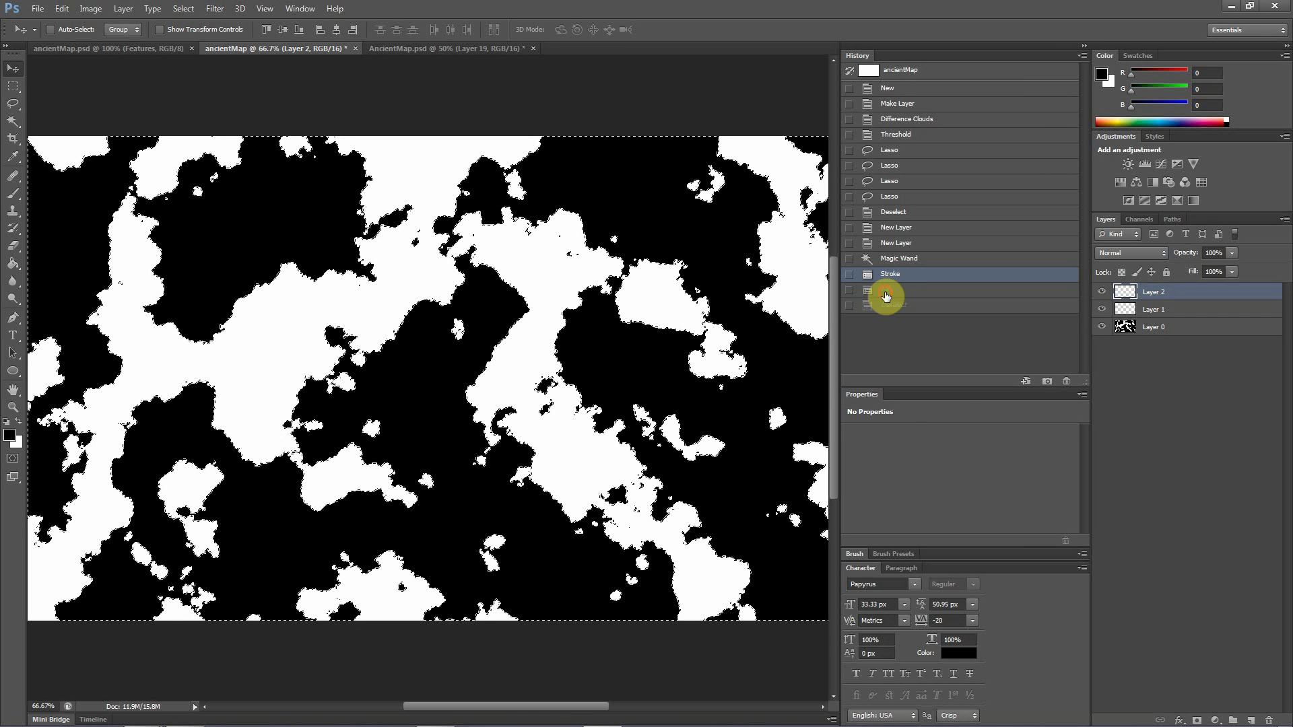
pyautogui.click(885, 294)
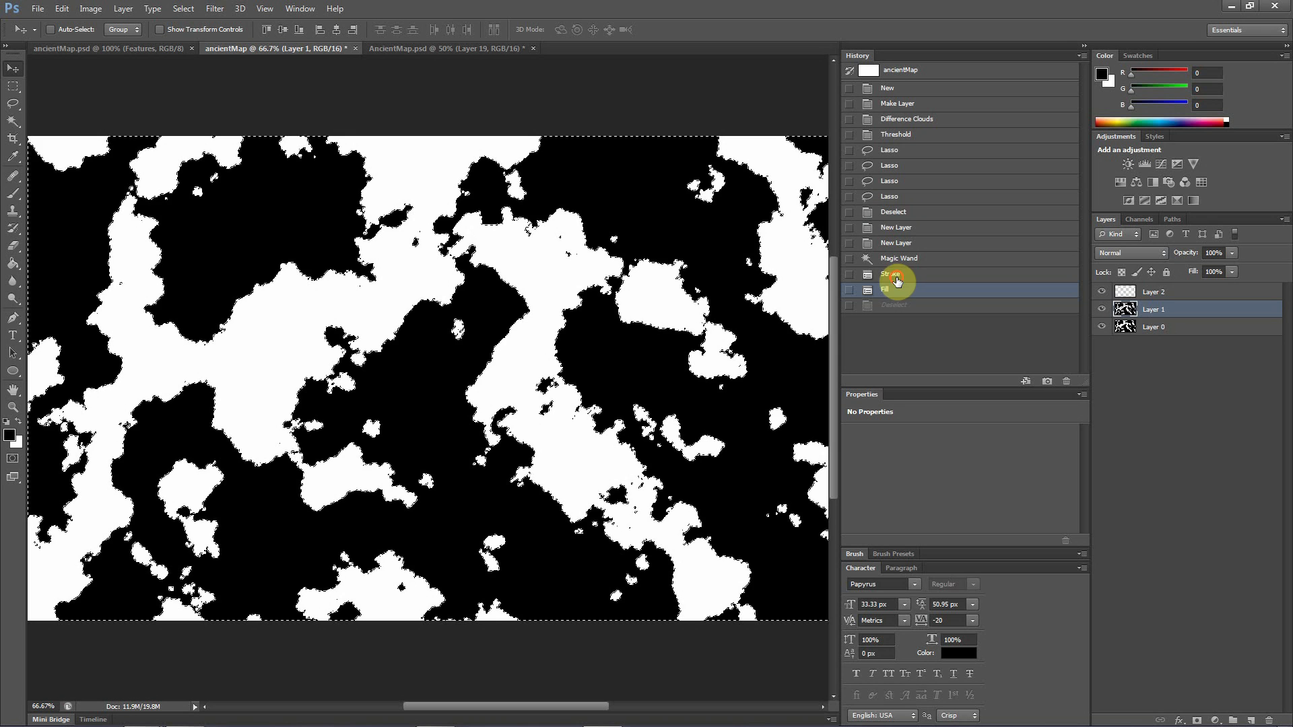
pyautogui.click(895, 276)
pyautogui.click(1079, 46)
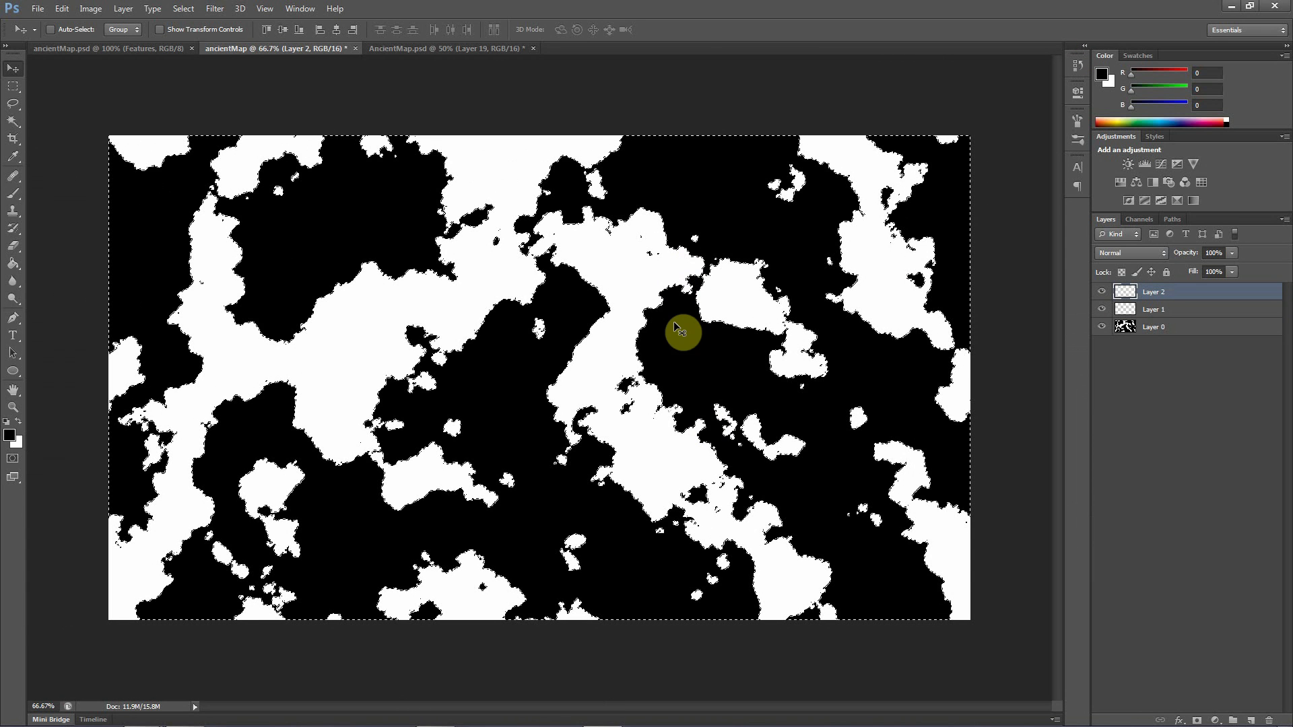
pyautogui.hotkey('ctrl', 'd')
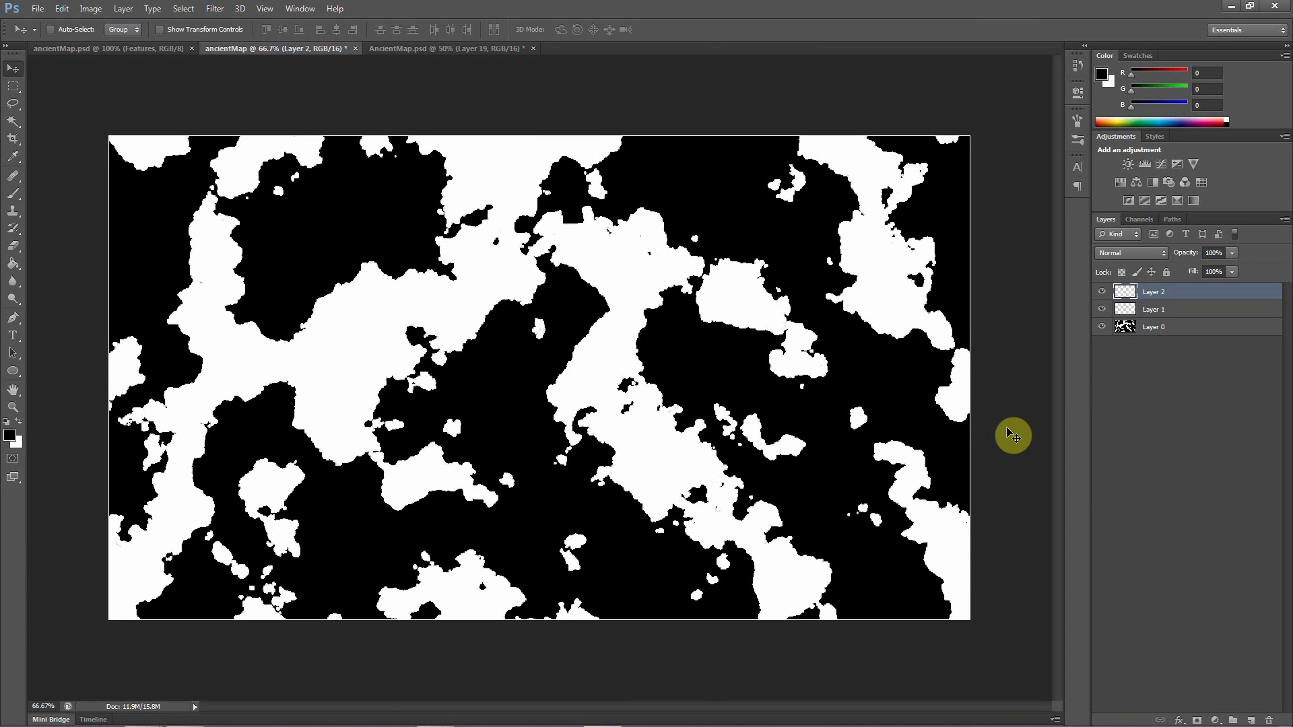
# Fill the whole of Layer 1 with the black foreground colour at 100% opacity
pyautogui.click(1154, 312)
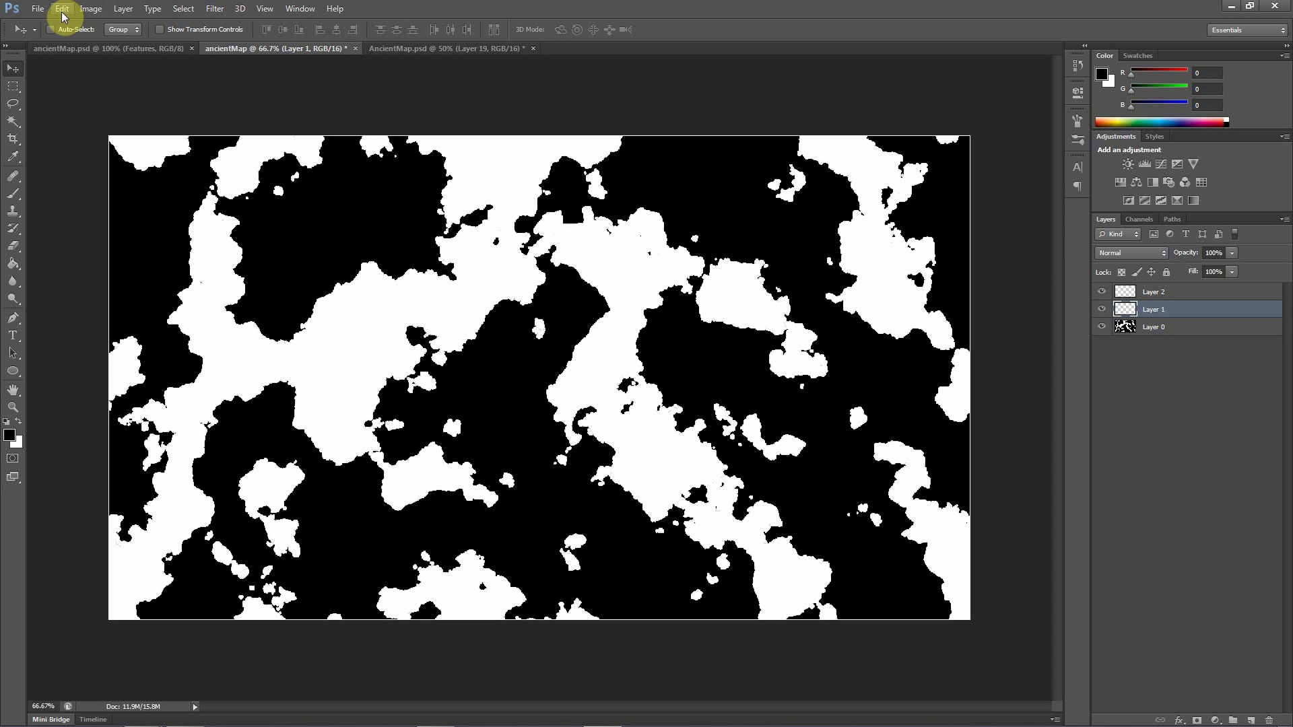
pyautogui.click(62, 10)
pyautogui.click(115, 201)
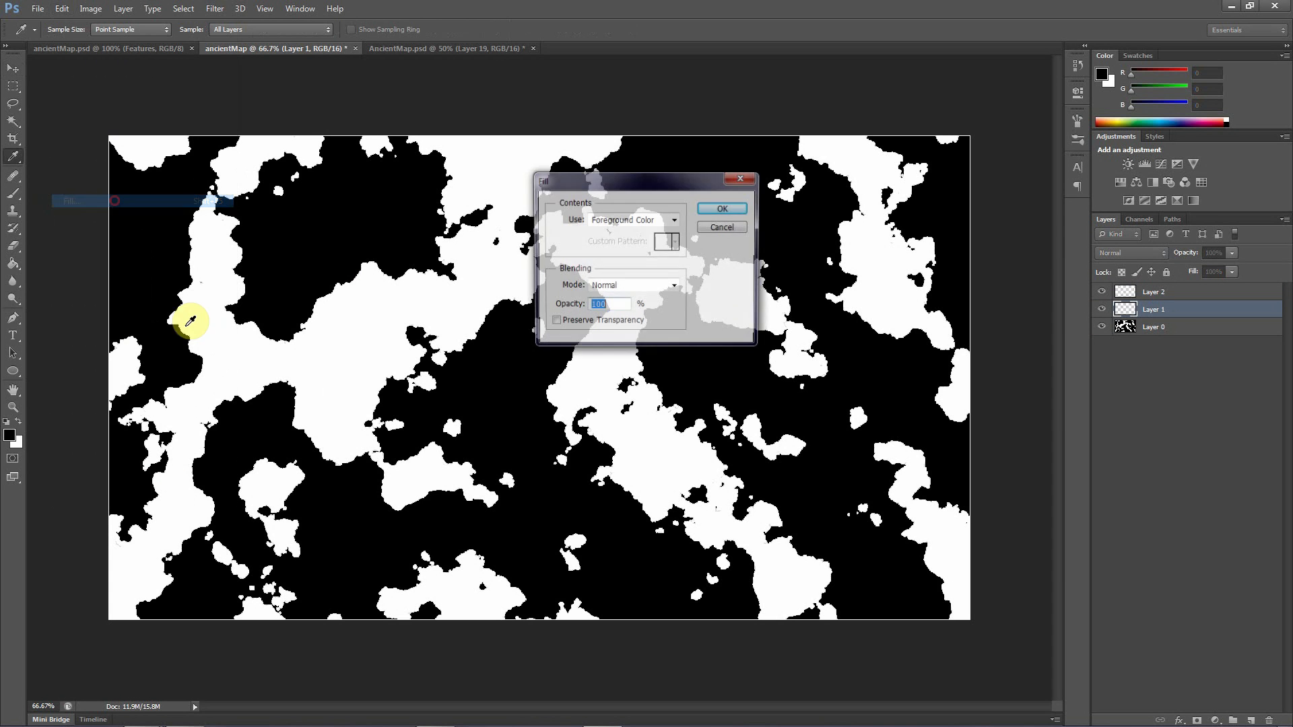
pyautogui.click(713, 209)
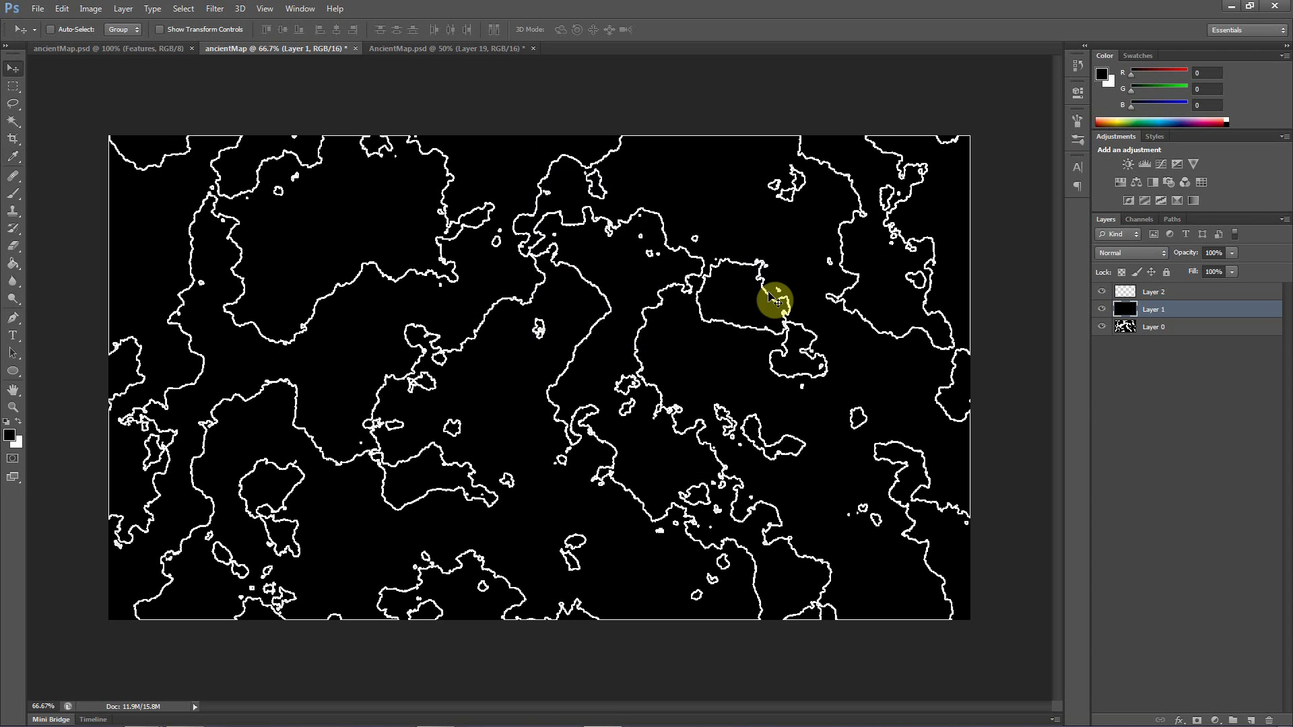
pyautogui.press('v')
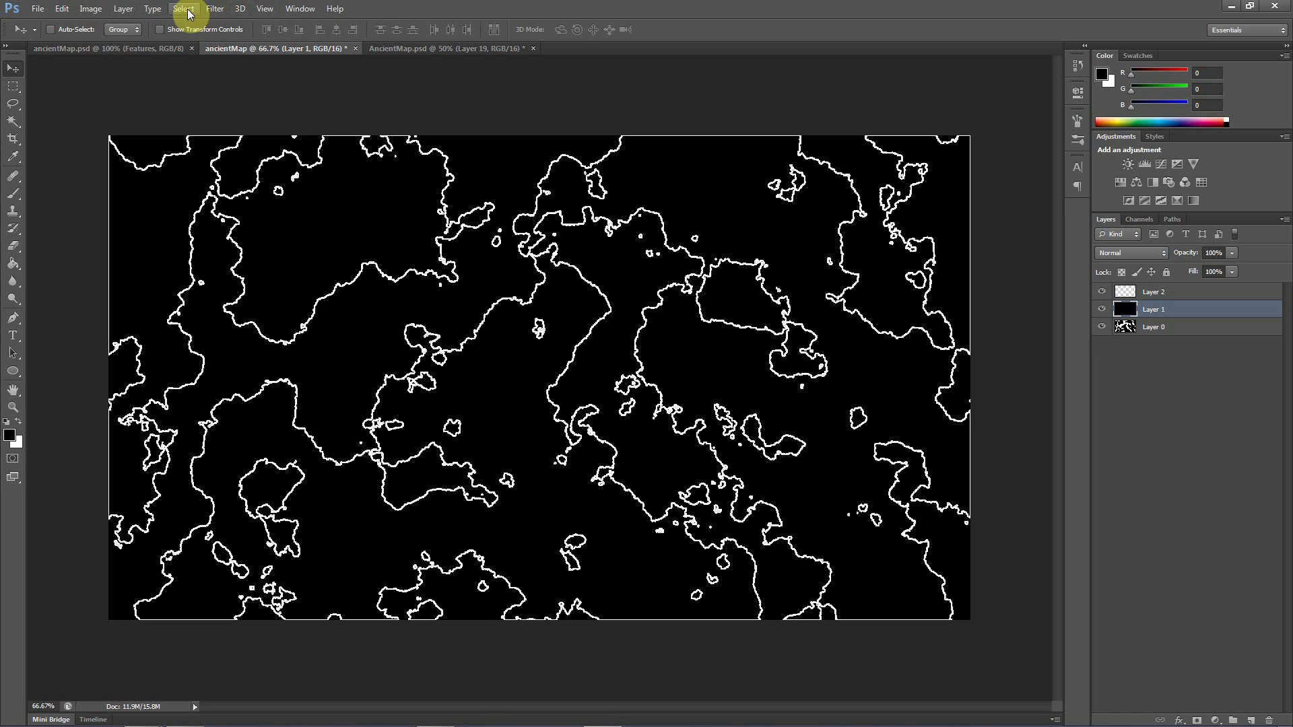
# Lasso the white outline along the west and south-west coast of the landmass in the upper-right part of the outline document
pyautogui.click(13, 103)
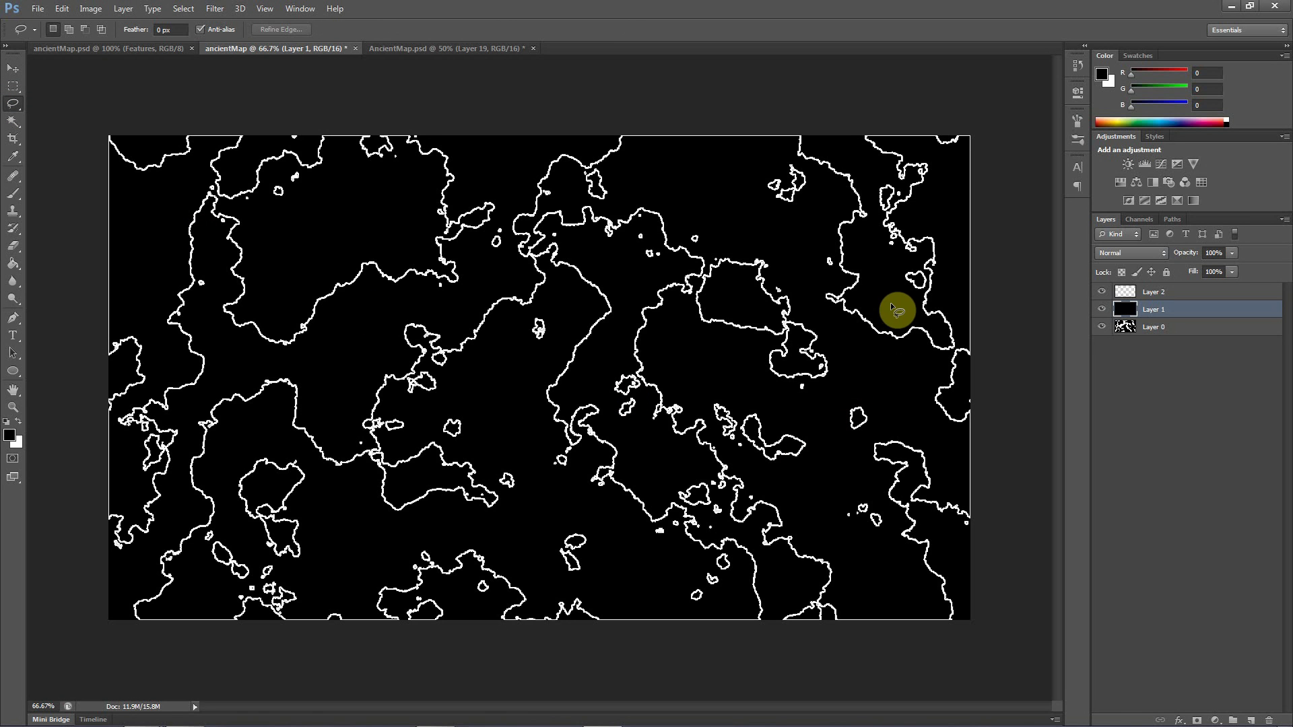
pyautogui.moveTo(883, 298)
pyautogui.mouseDown()
pyautogui.moveTo(873, 249)
pyautogui.moveTo(837, 245)
pyautogui.mouseUp()
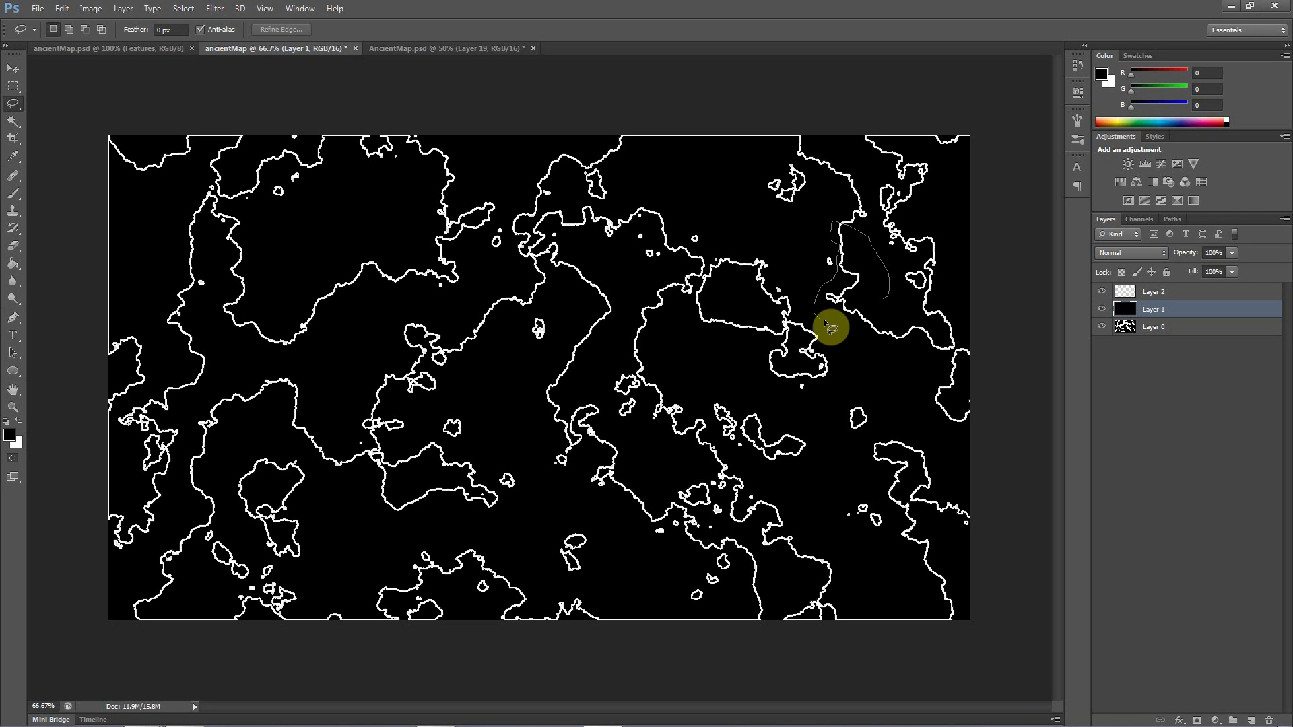
pyautogui.moveTo(827, 325); pyautogui.dragTo(887, 308)
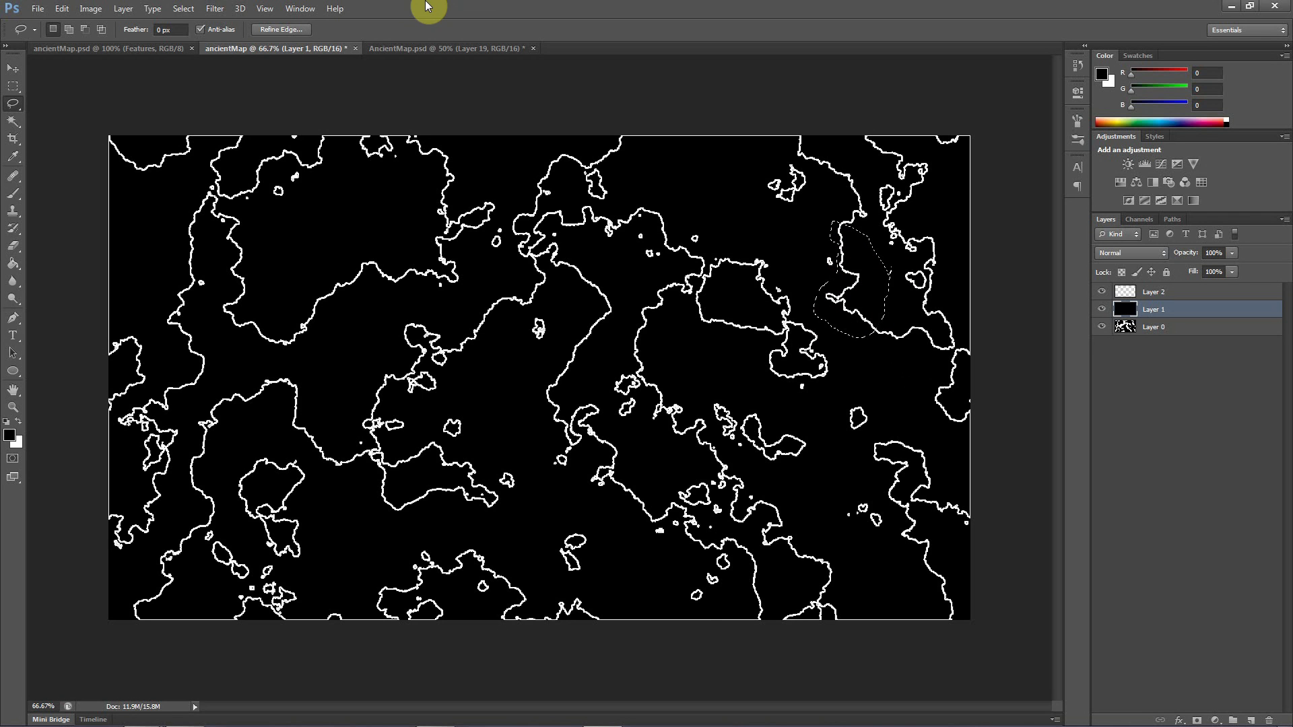
pyautogui.click(391, 49)
pyautogui.hotkey('ctrl', 'v')
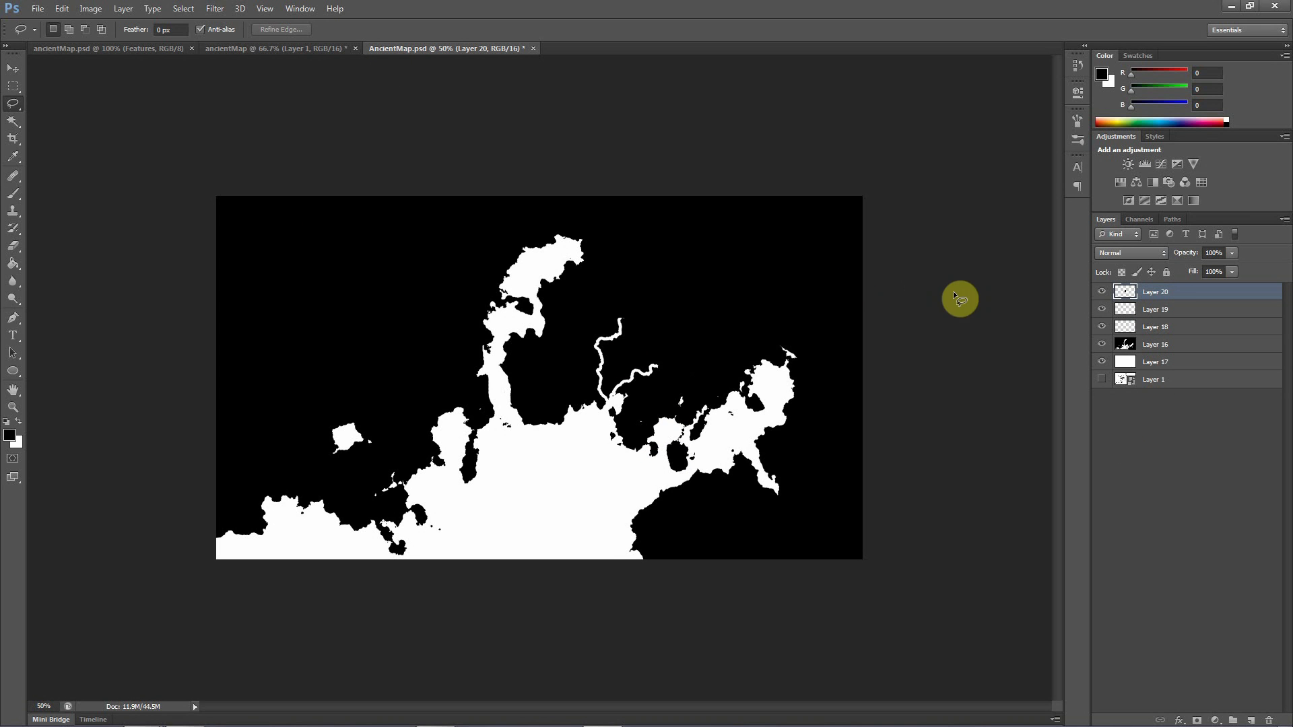
pyautogui.hotkey('ctrl', 'z')
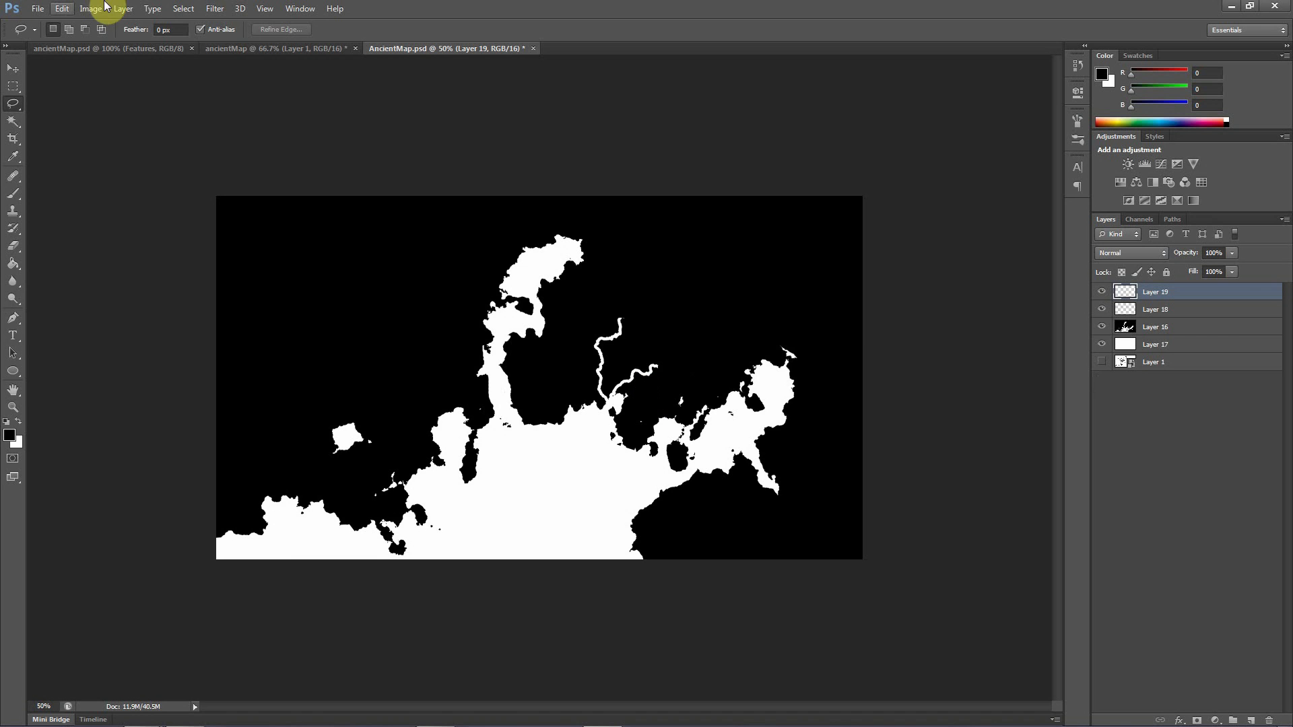
pyautogui.click(253, 50)
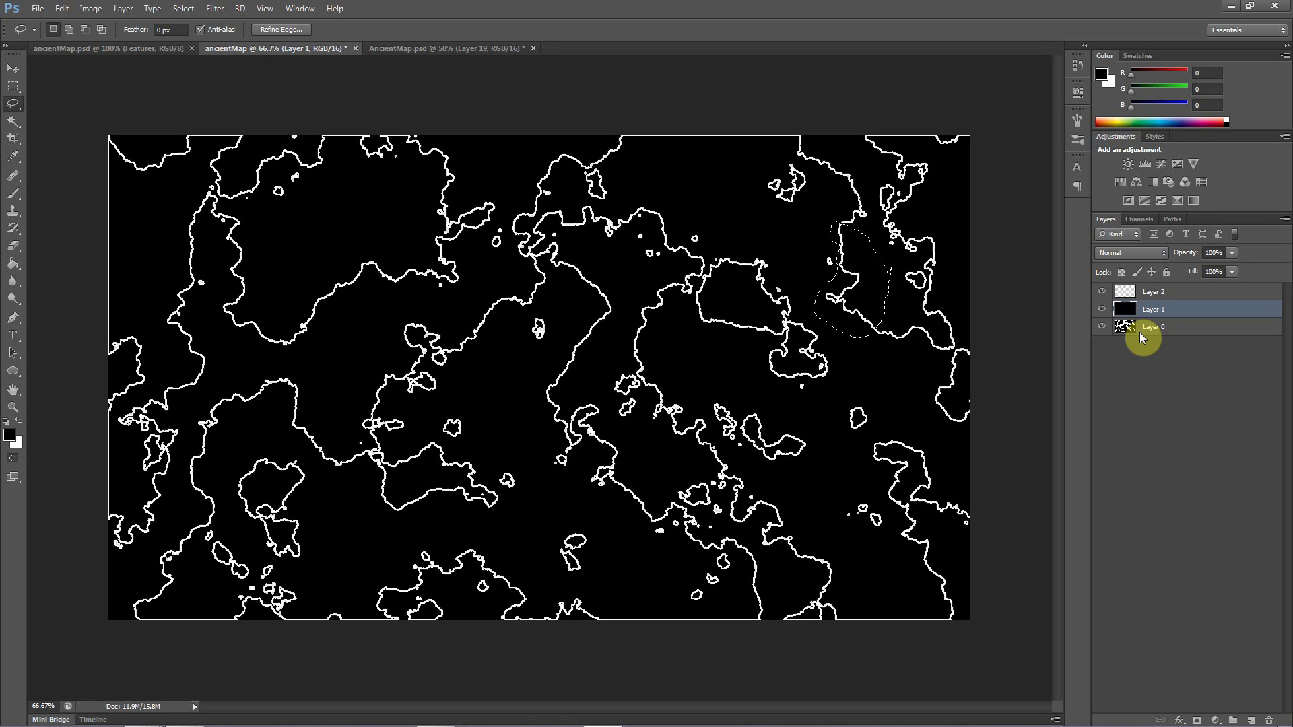
# Copy the lassoed outline from Layer 2 into AncientMap.psd and position it as thin tributaries at the end of the eastern river
pyautogui.click(1149, 292)
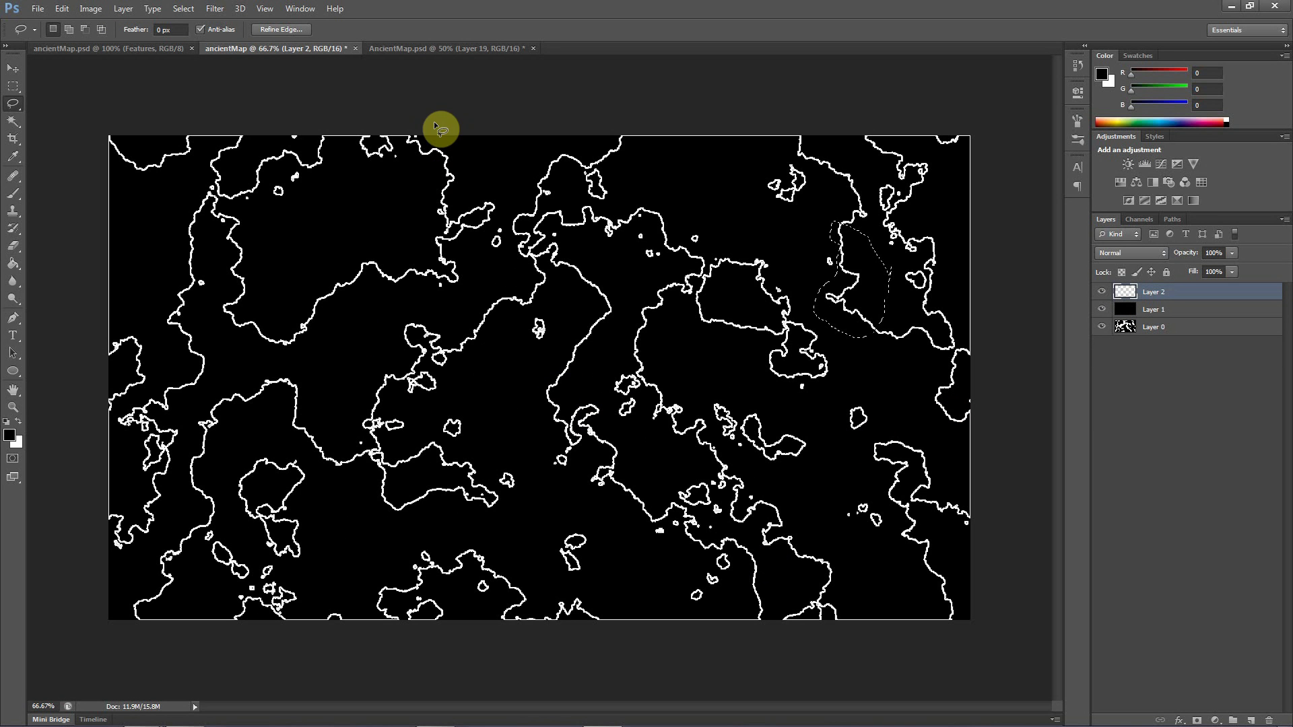
pyautogui.click(458, 49)
pyautogui.hotkey('ctrl', 'v')
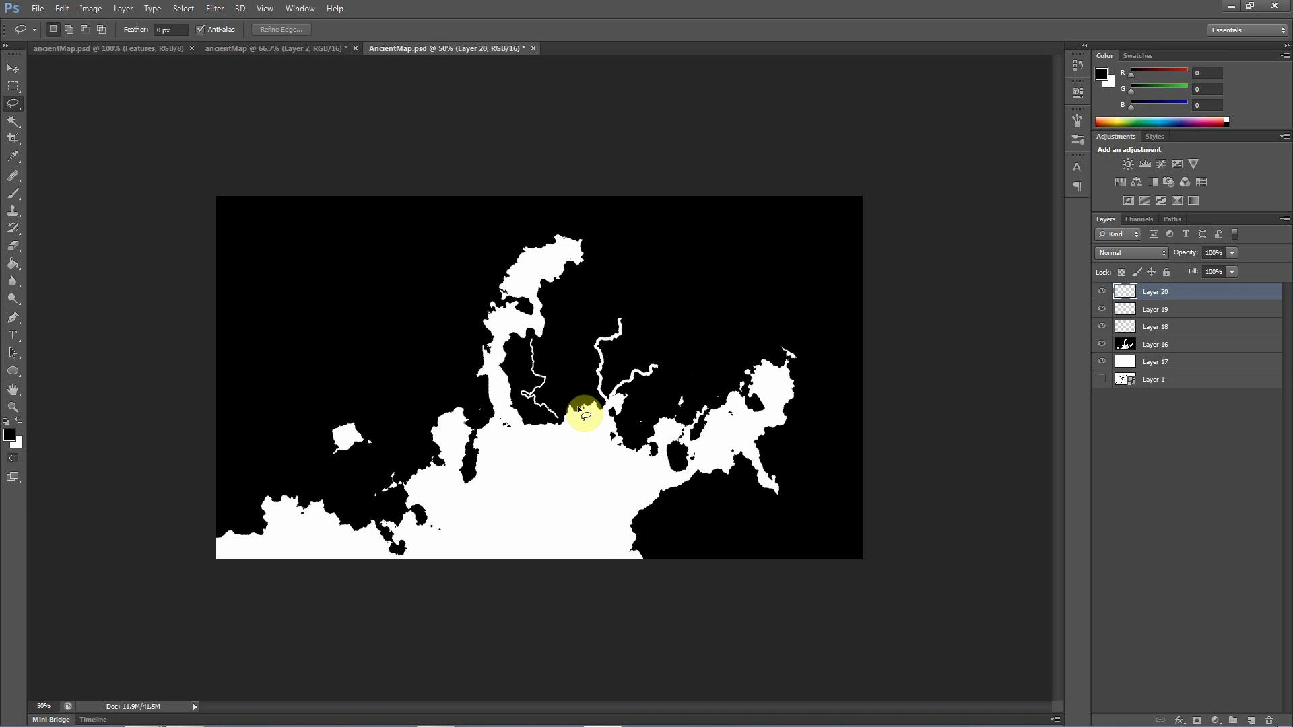
pyautogui.click(12, 68)
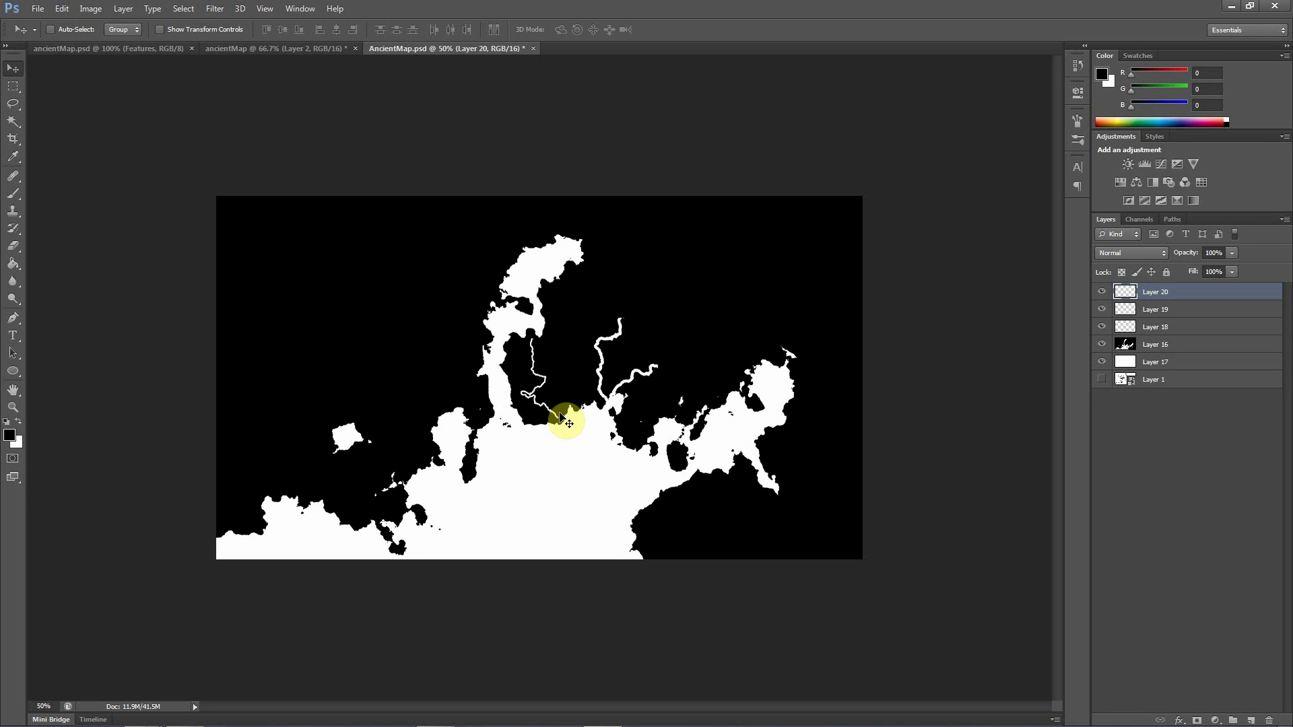
pyautogui.moveTo(637, 358); pyautogui.dragTo(675, 382)
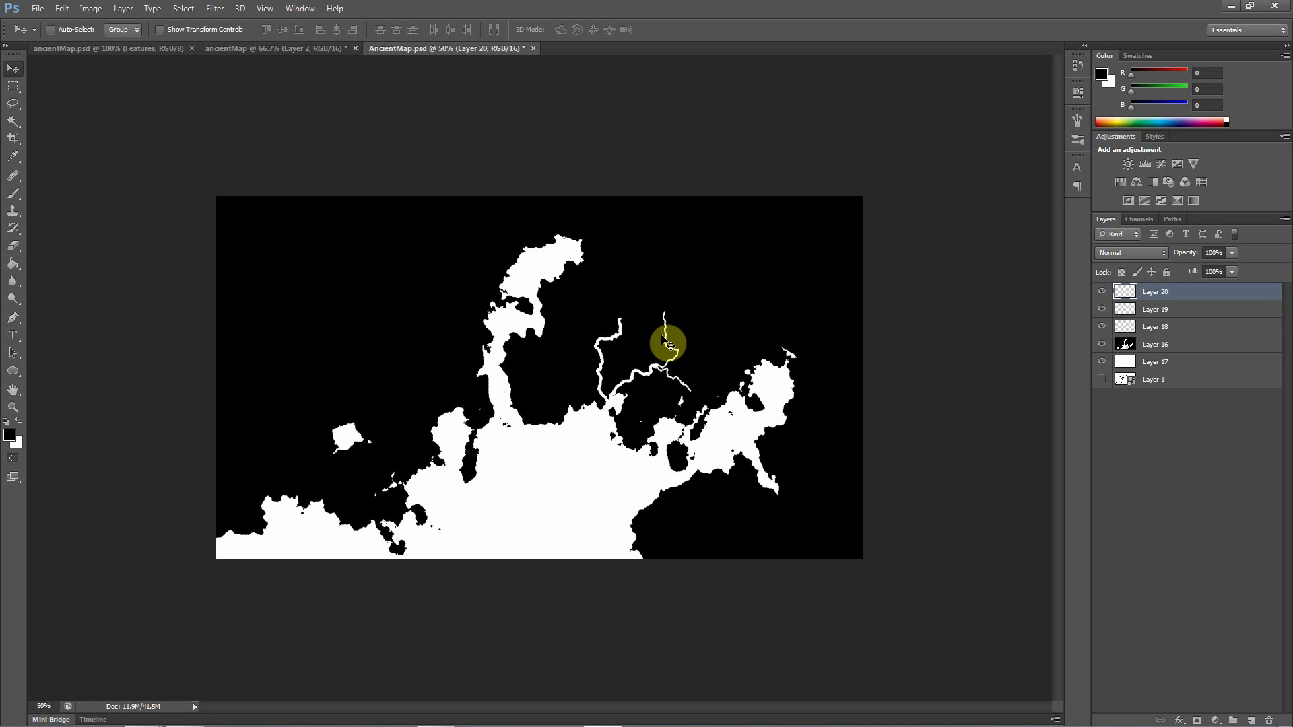
# Lasso a short piece of outline on the small south-western island of Layer 2 and paste it into AncientMap.psd
pyautogui.click(323, 52)
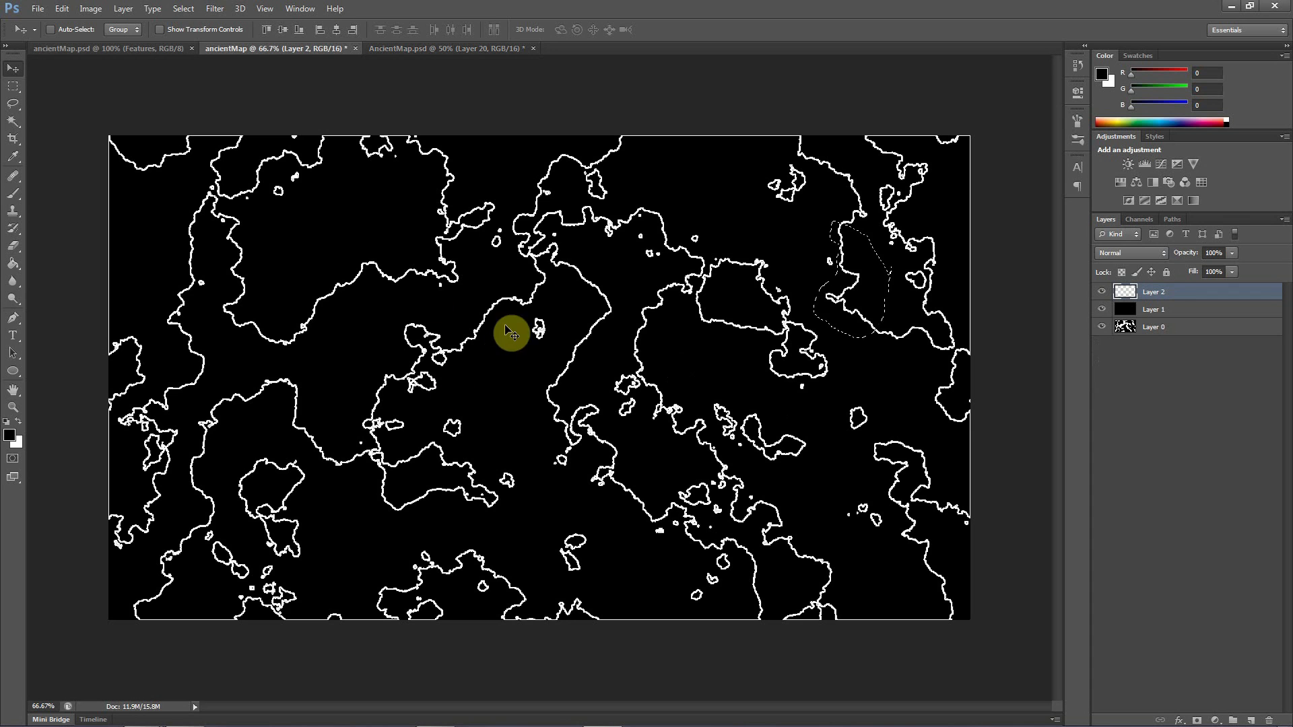
pyautogui.click(8, 105)
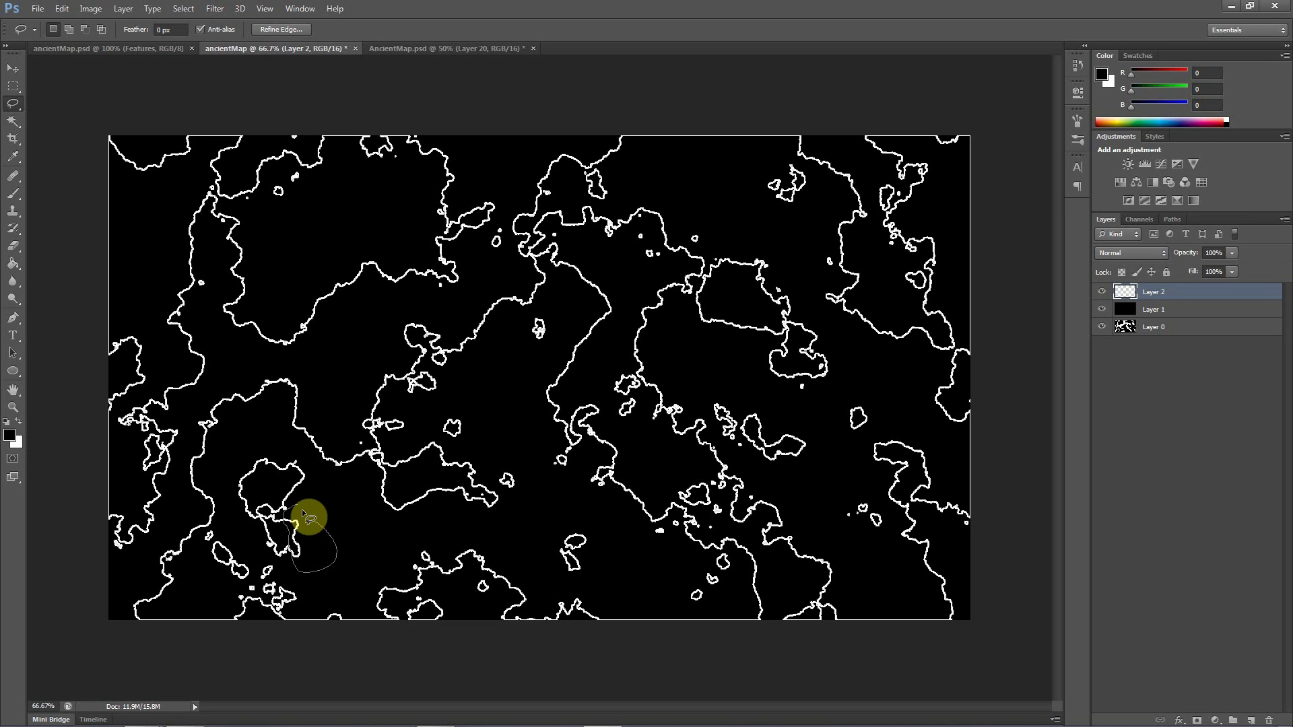
pyautogui.click(425, 49)
pyautogui.hotkey('ctrl', 'v')
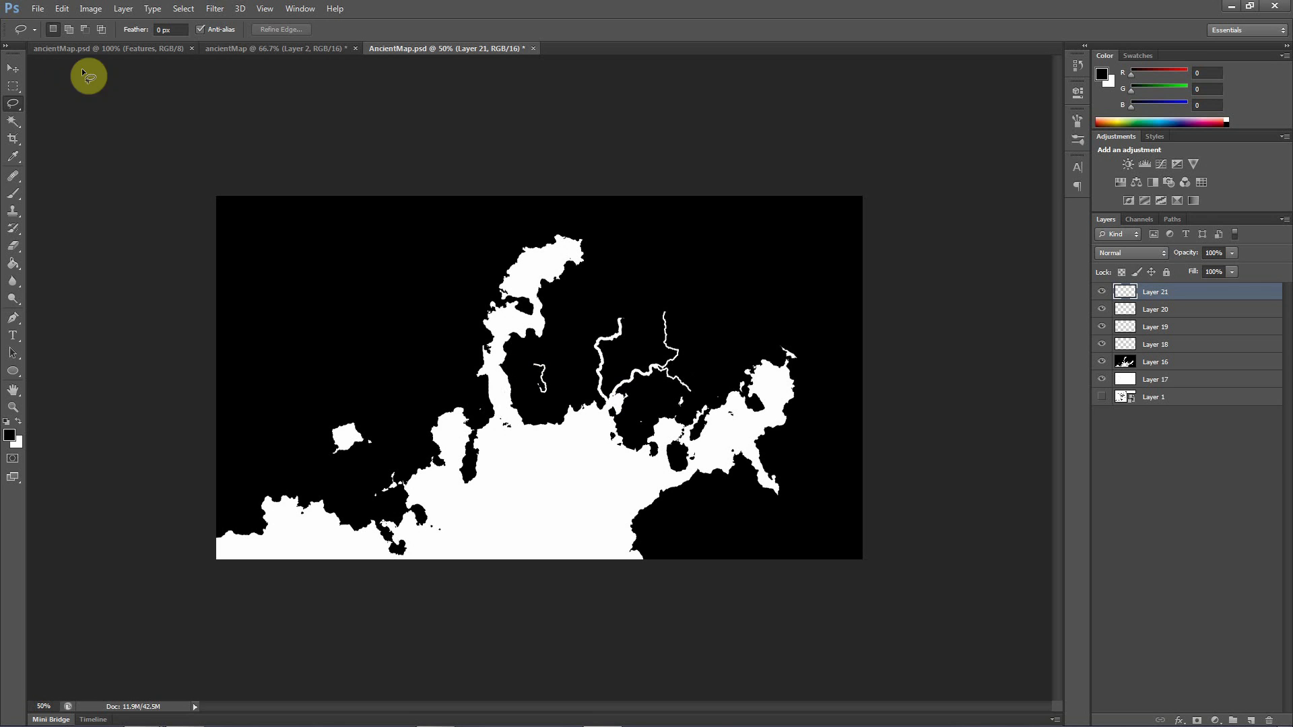
# Rotate the pasted river piece about -105° and attach it as a western tributary at the upper bend of the western river
pyautogui.click(13, 68)
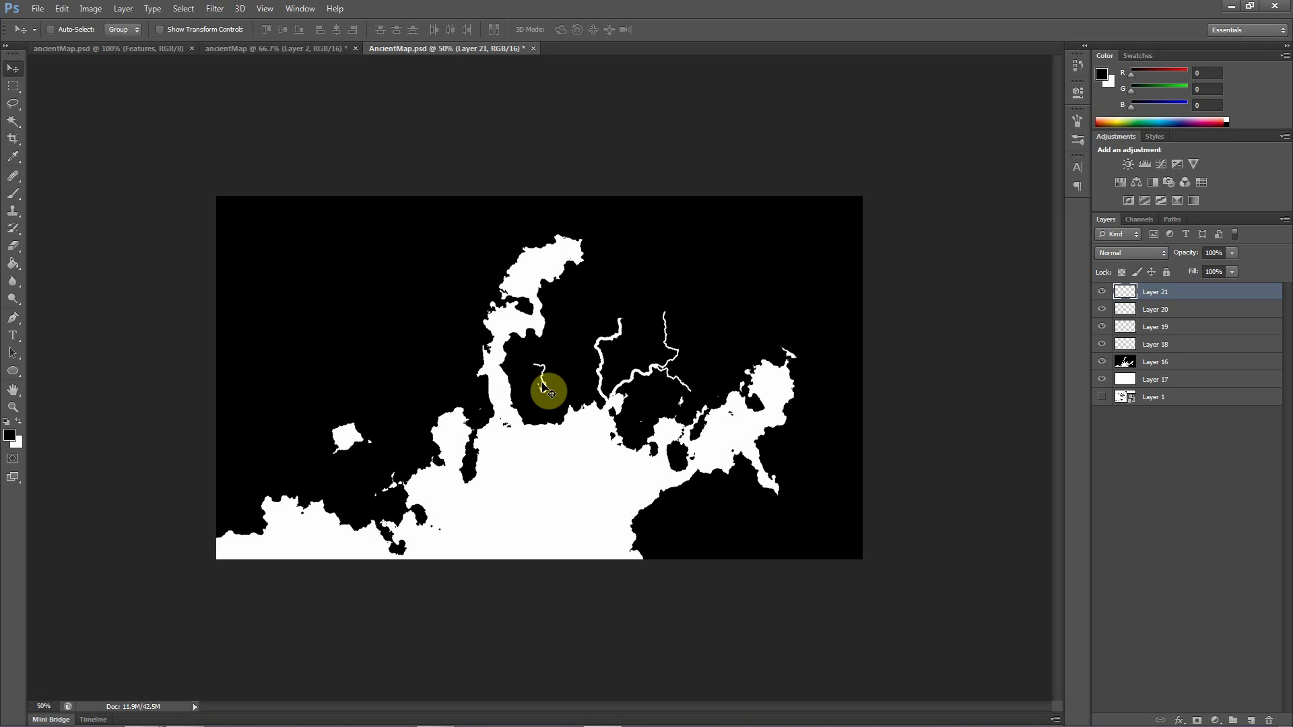
pyautogui.moveTo(544, 388)
pyautogui.mouseDown()
pyautogui.moveTo(578, 423)
pyautogui.moveTo(586, 394)
pyautogui.moveTo(548, 385)
pyautogui.mouseUp()
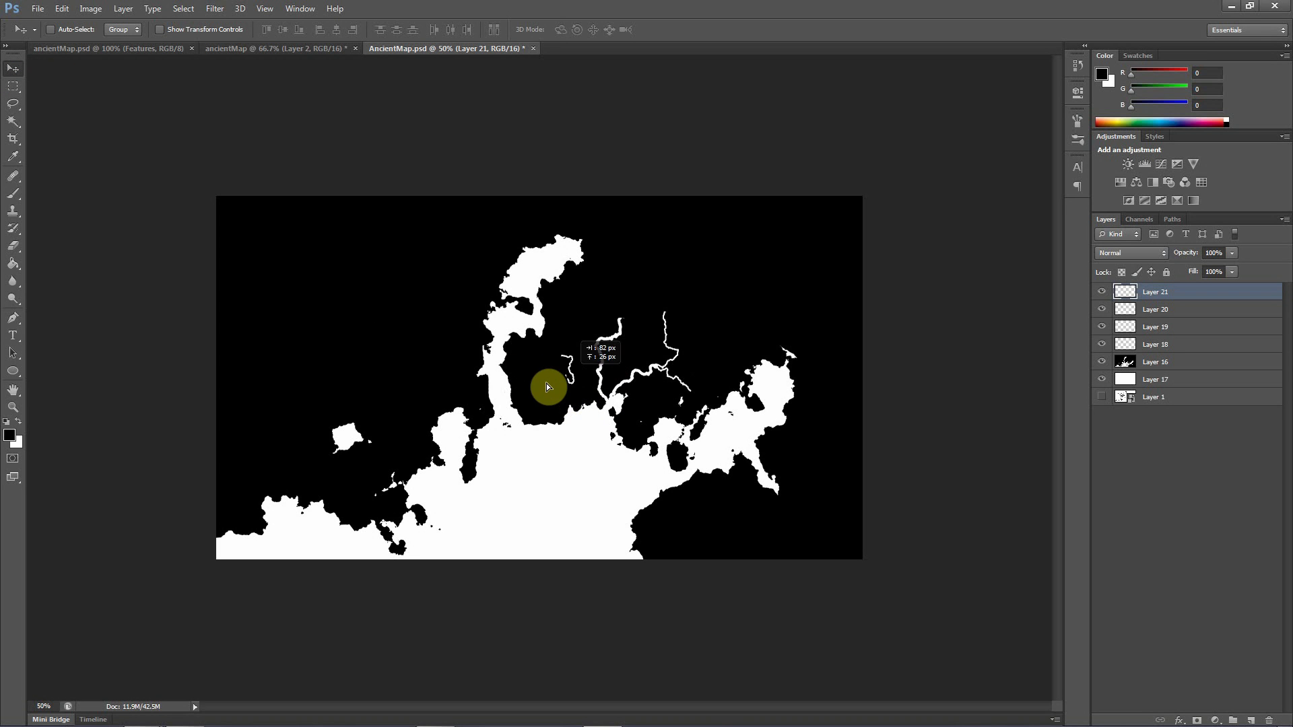
pyautogui.moveTo(523, 450); pyautogui.dragTo(593, 379)
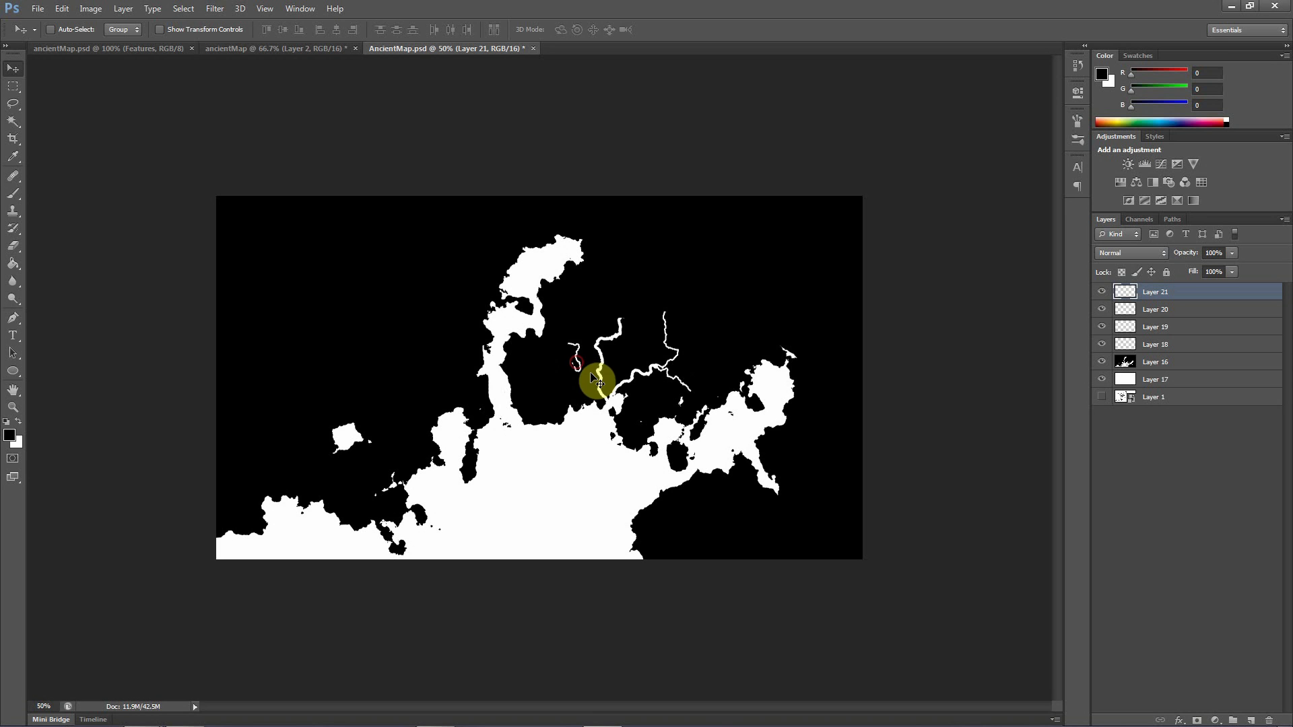
pyautogui.hotkey('ctrl', 't')
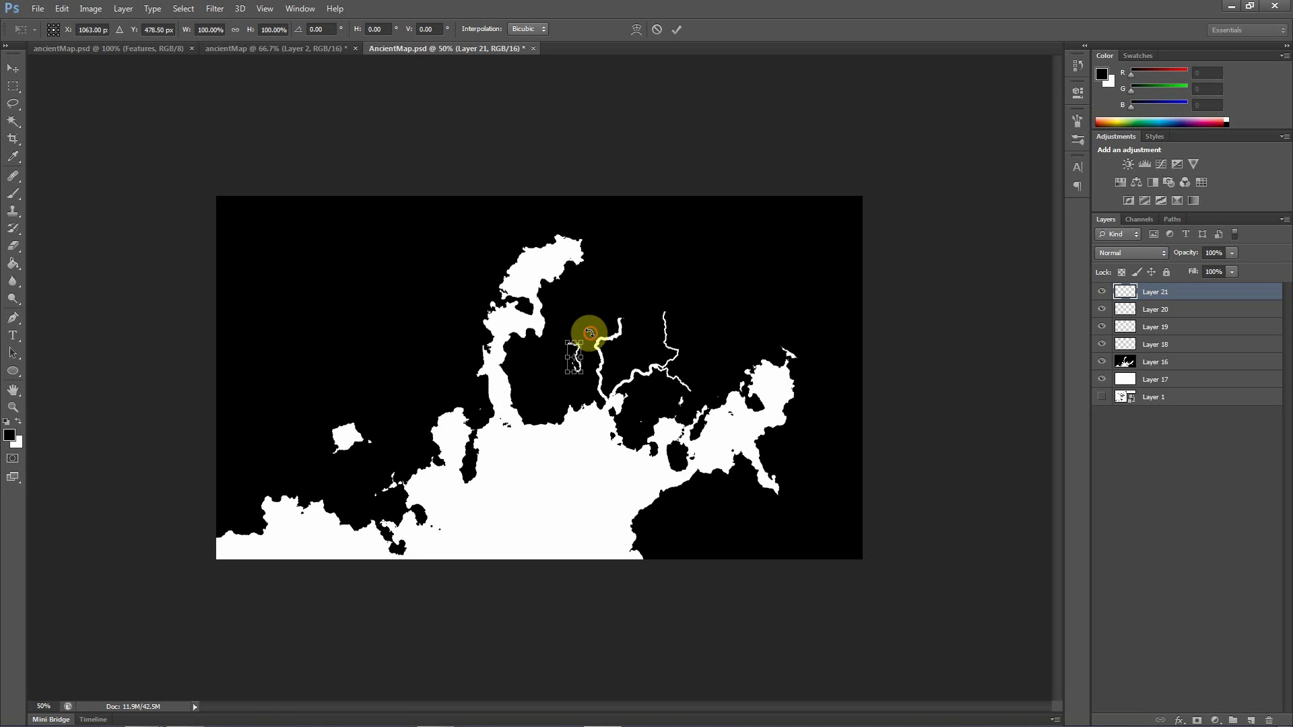
pyautogui.moveTo(589, 333)
pyautogui.mouseDown()
pyautogui.moveTo(536, 324)
pyautogui.moveTo(514, 335)
pyautogui.moveTo(584, 359)
pyautogui.moveTo(611, 344)
pyautogui.mouseUp()
pyautogui.click(570, 365)
pyautogui.hotkey('ctrl', '+')
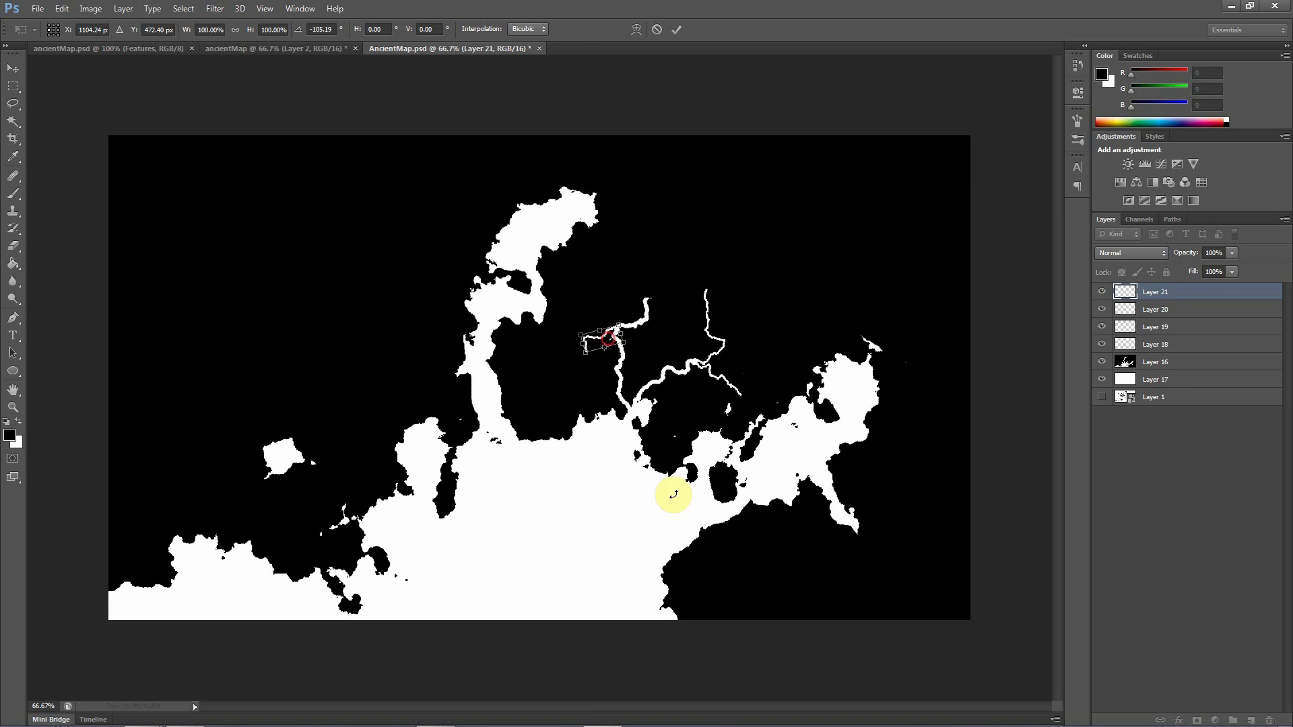
pyautogui.press('Return')
pyautogui.moveTo(670, 458); pyautogui.dragTo(601, 335)
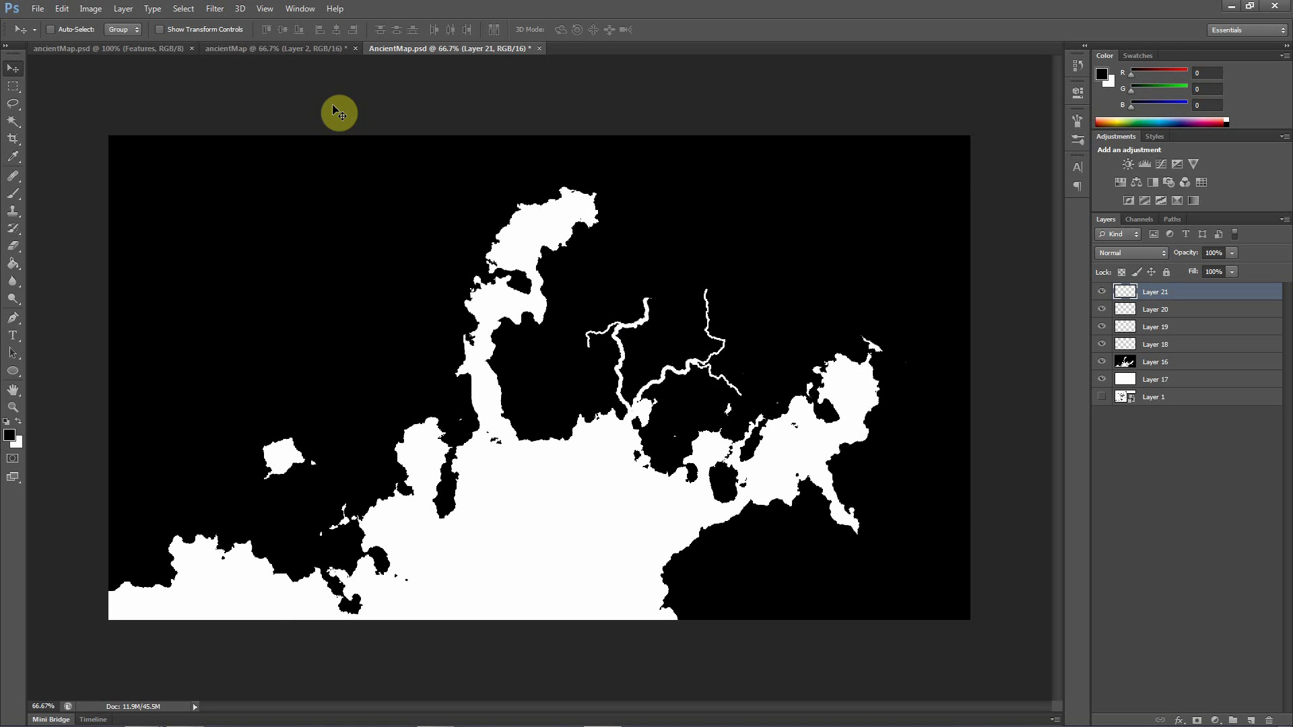
# Revert the outline document's history to the Magic Wand state
pyautogui.click(244, 49)
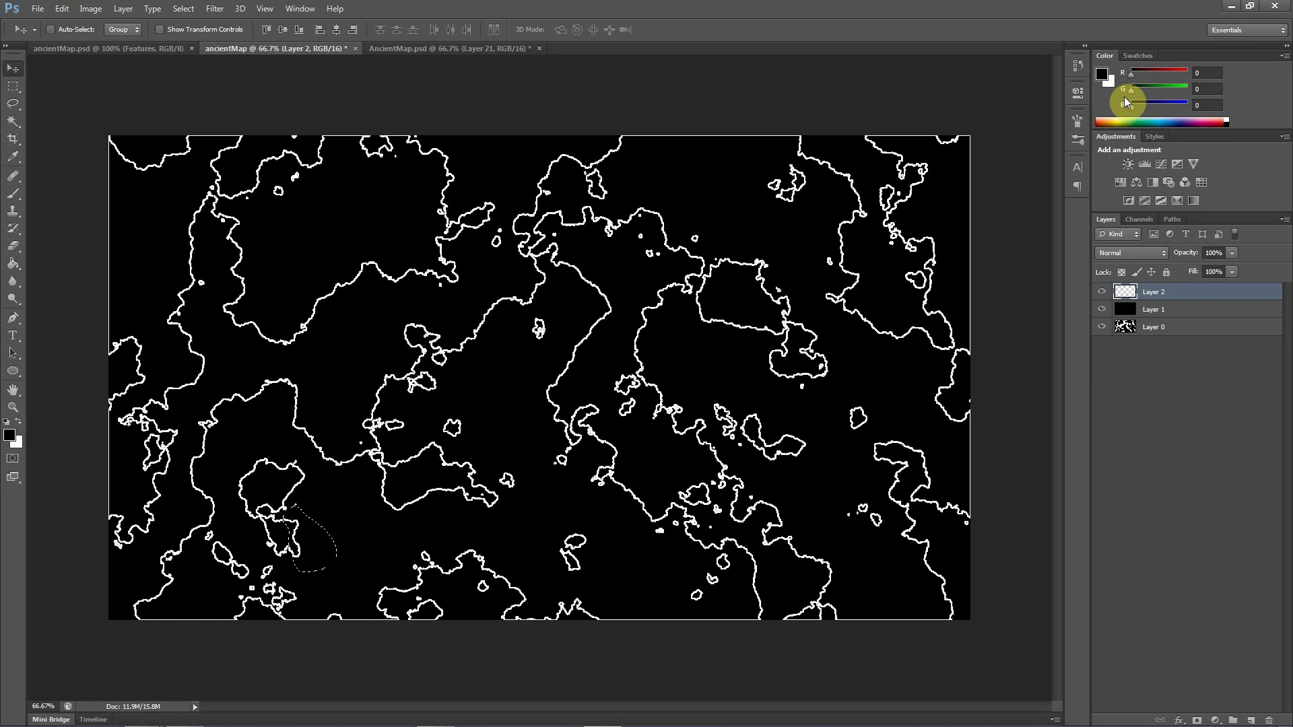
pyautogui.click(1084, 46)
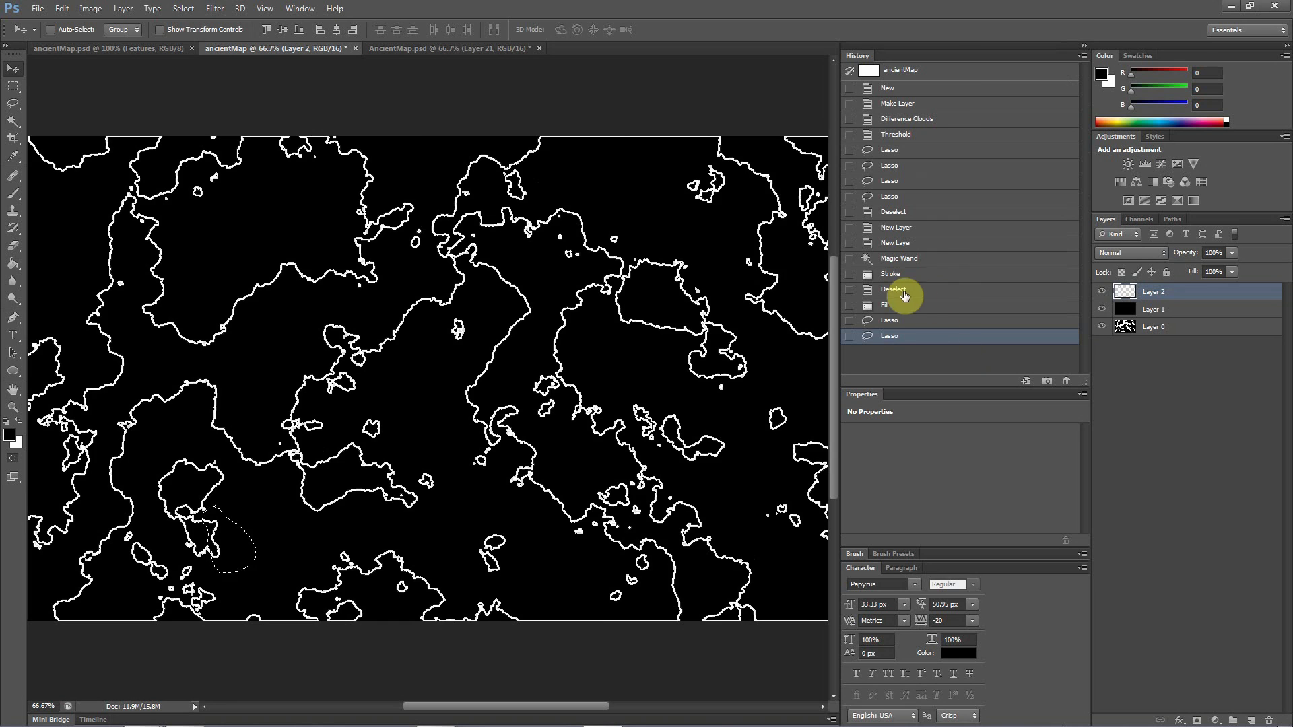
pyautogui.click(900, 274)
pyautogui.click(898, 260)
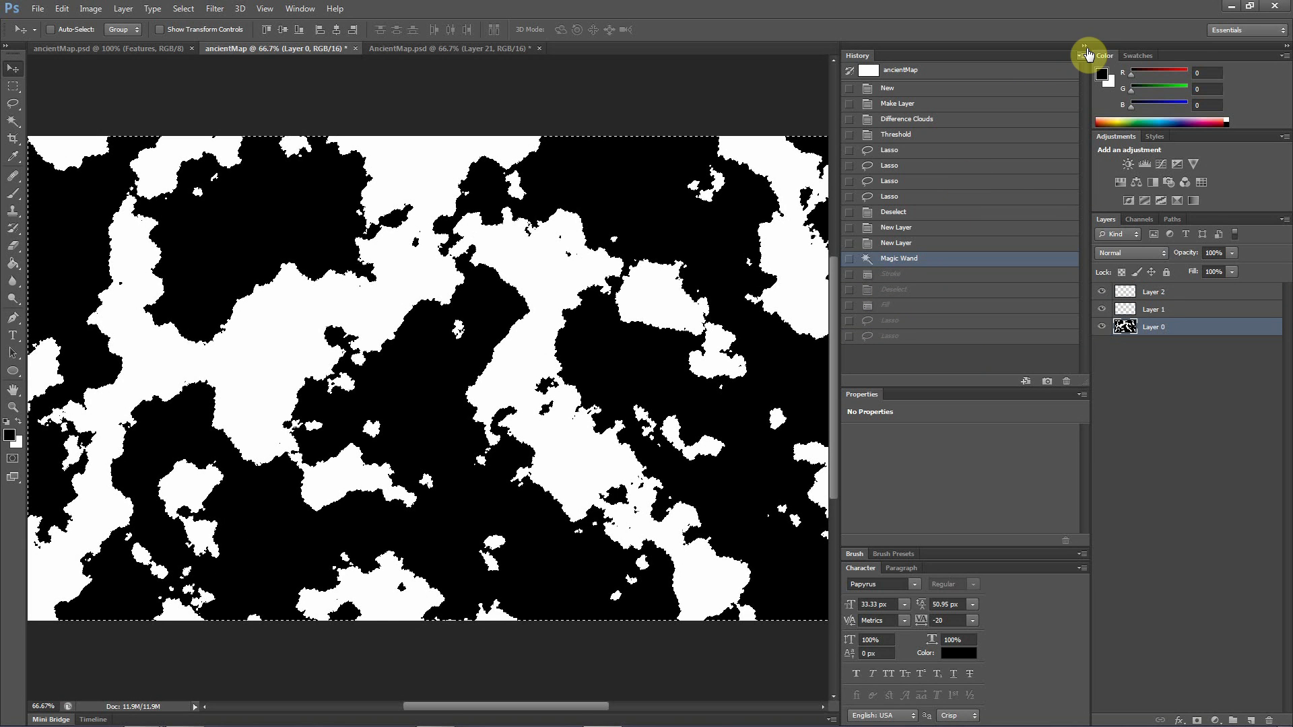
pyautogui.click(1086, 47)
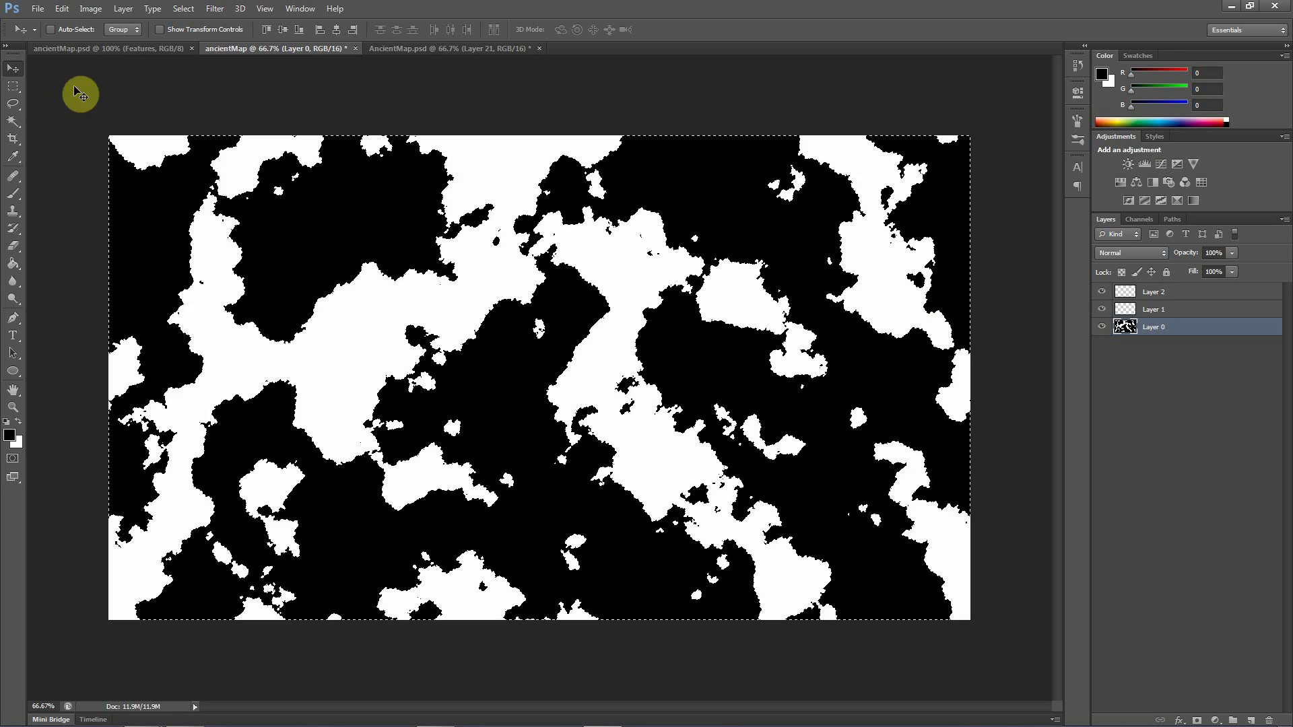
# Stroke the active selection on Layer 2 in white, entering a width of 1.2 with centre location and 100% opacity
pyautogui.click(1148, 293)
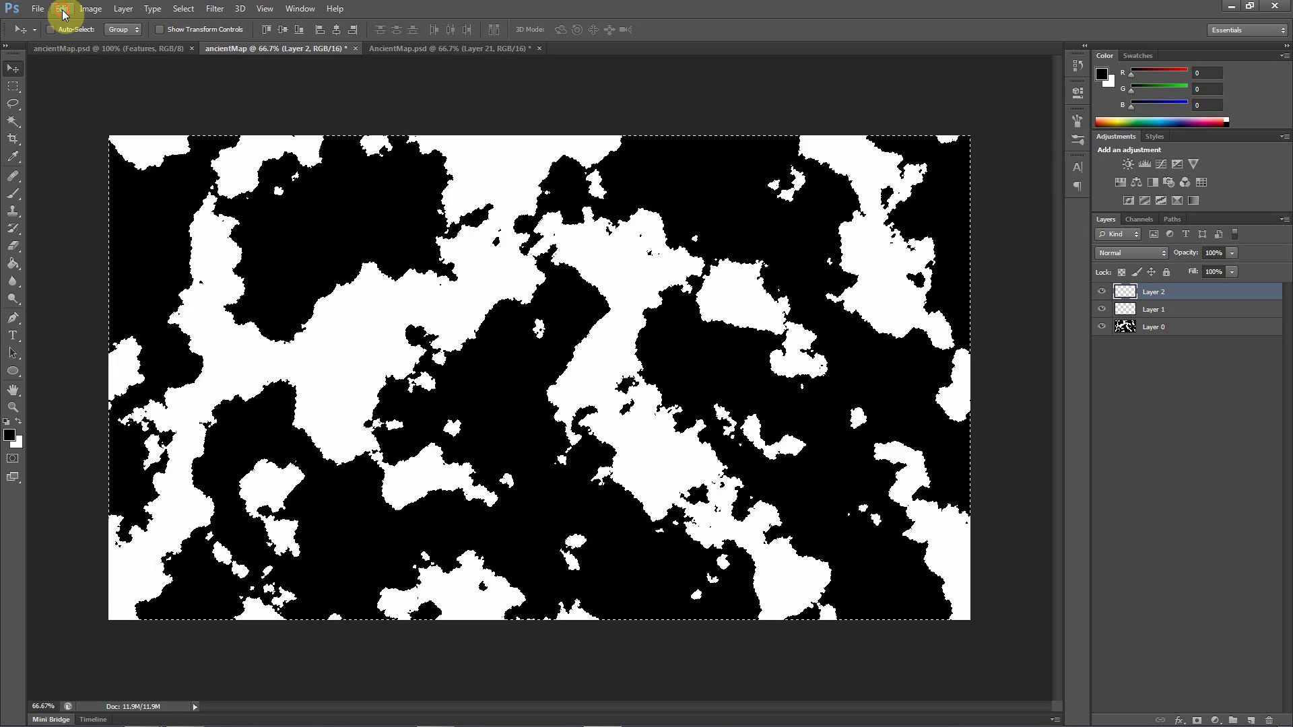
pyautogui.click(63, 11)
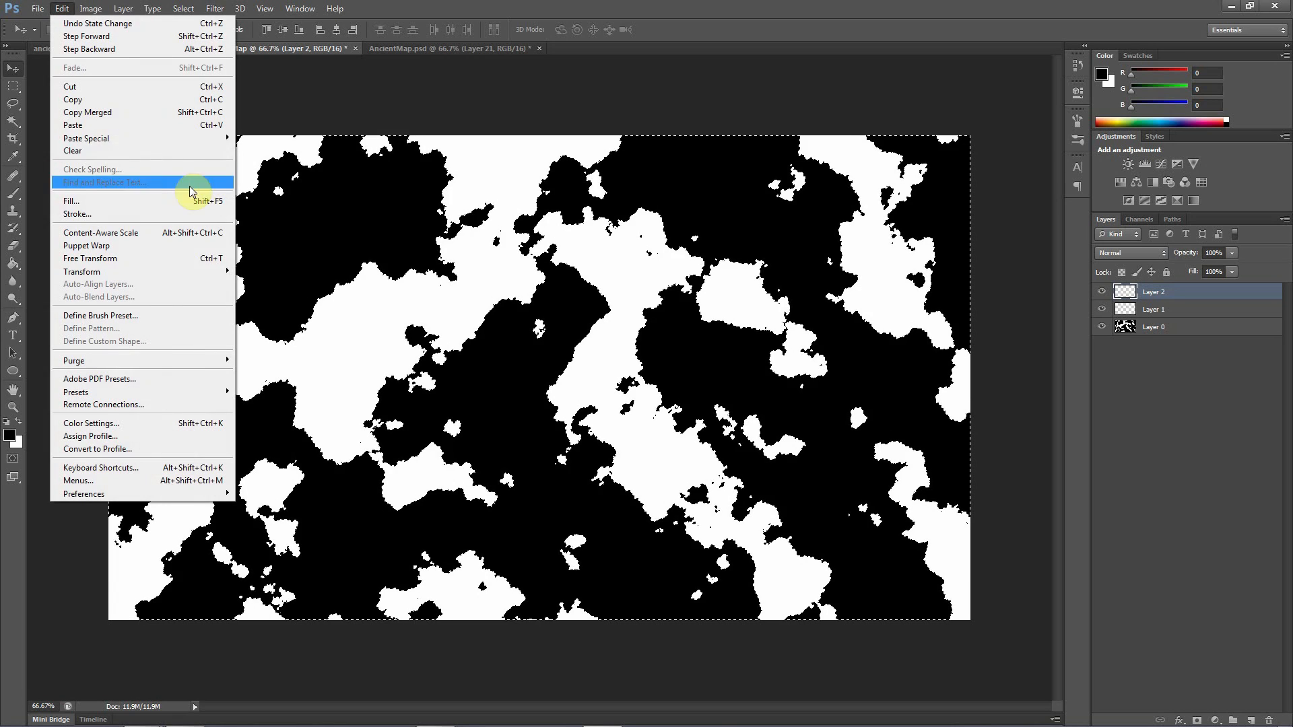
pyautogui.click(83, 217)
pyautogui.click(597, 240)
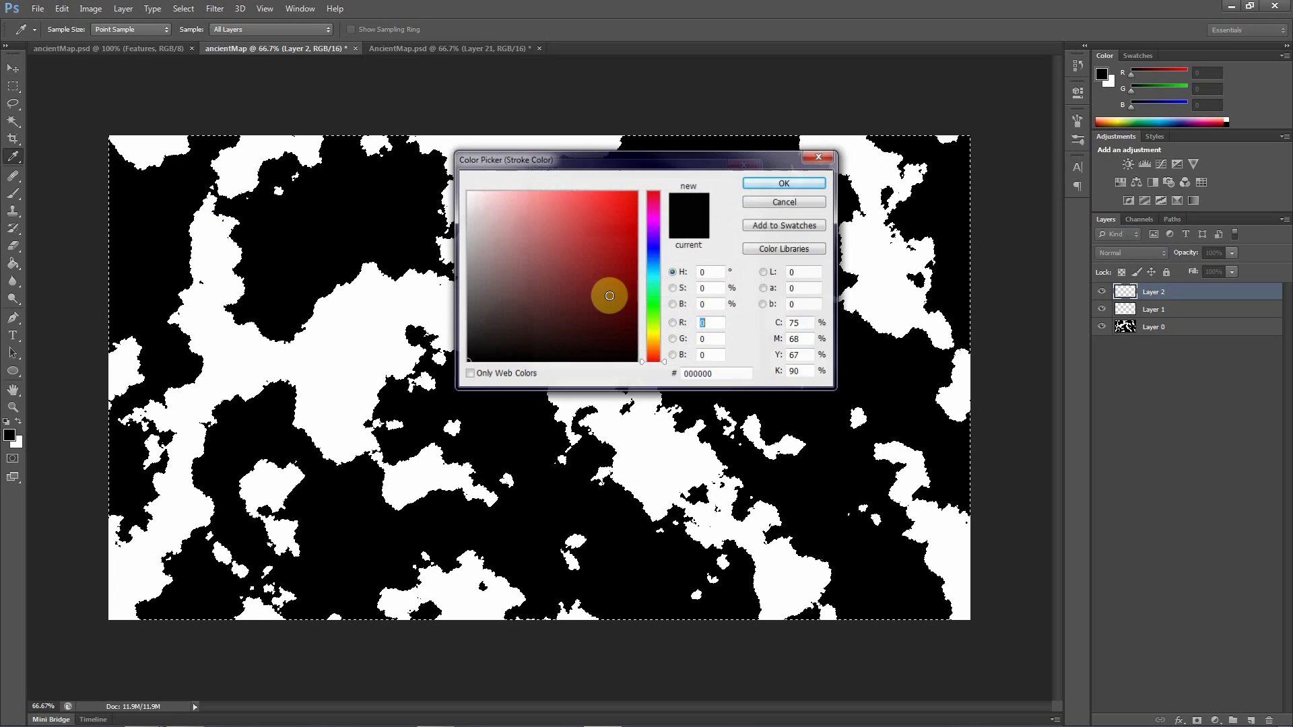
pyautogui.moveTo(609, 295); pyautogui.dragTo(427, 130)
pyautogui.press('Return')
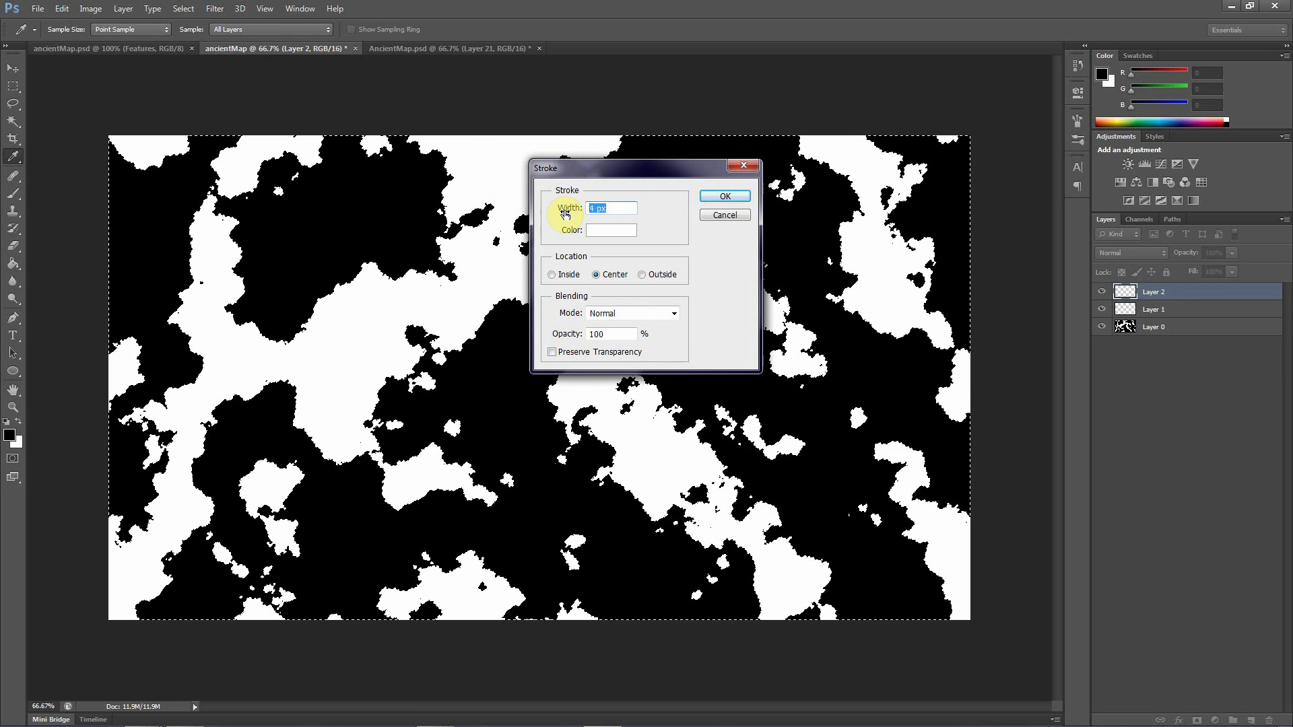
pyautogui.write('1.2')
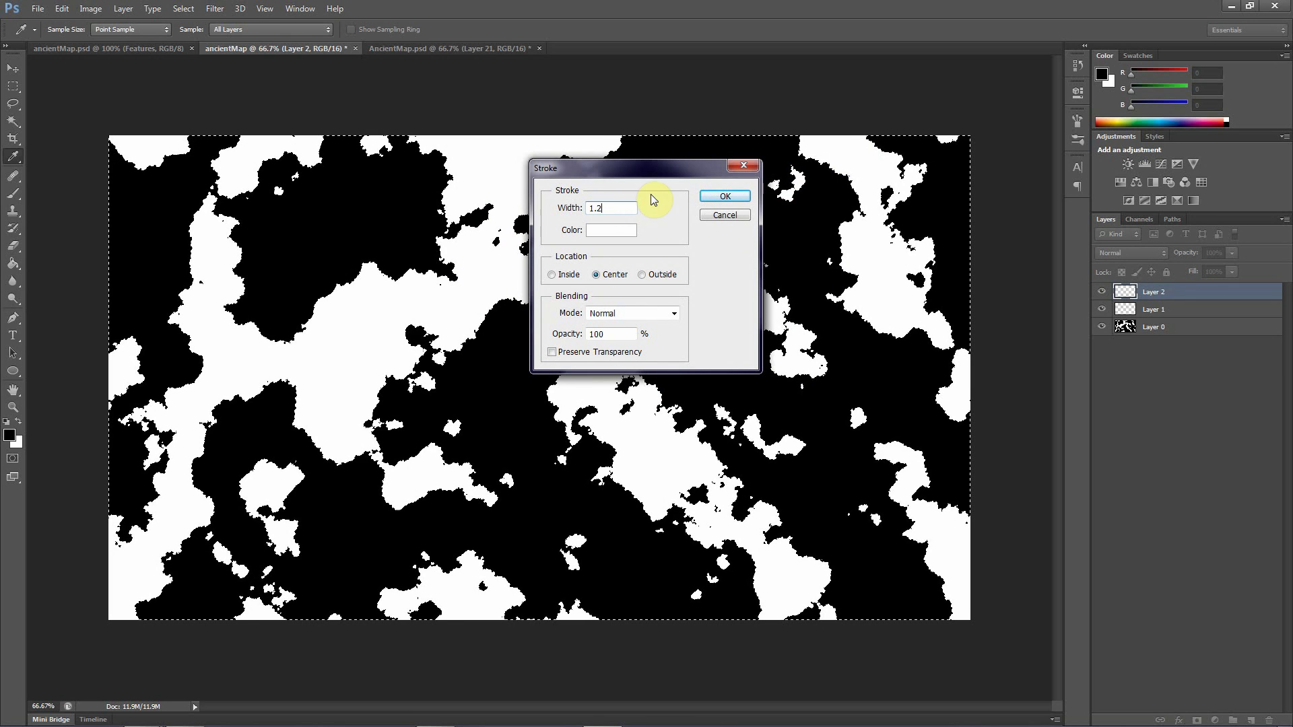
pyautogui.click(720, 196)
pyautogui.press('v')
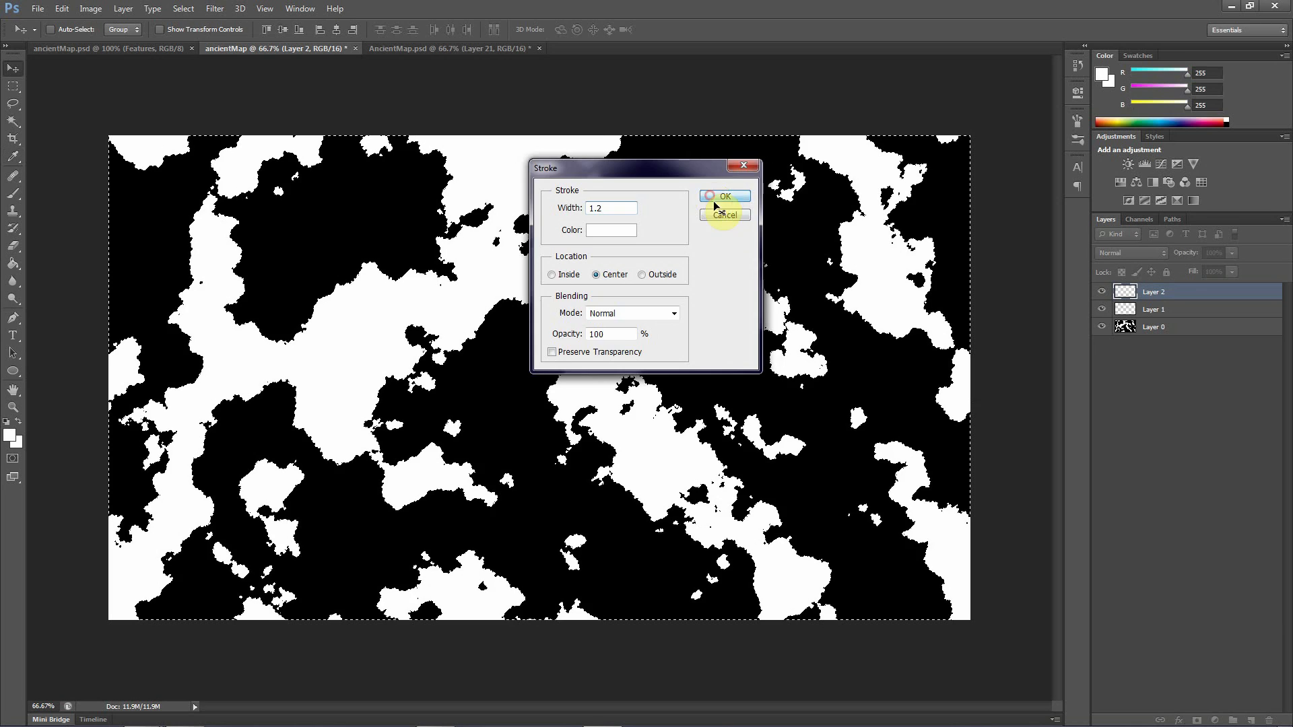
# Make Layer 1 active and restore the default black foreground and white background colours
pyautogui.click(1150, 311)
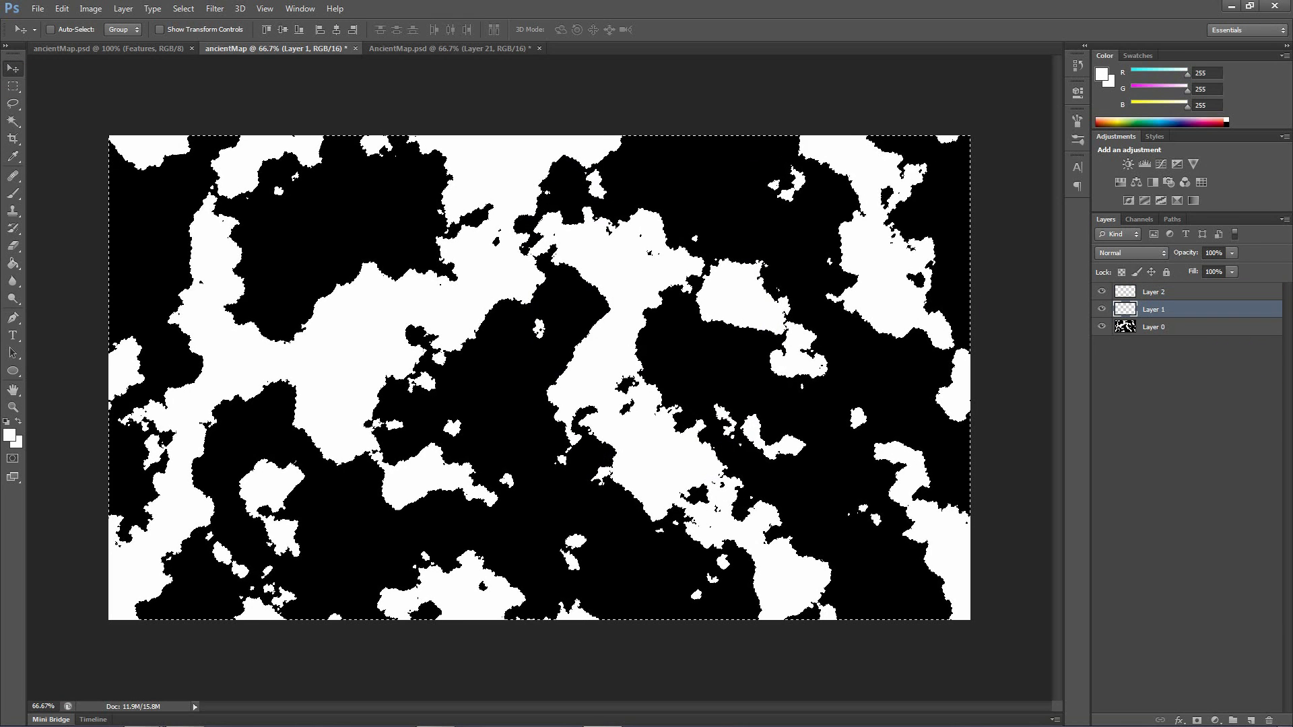
pyautogui.press('d')
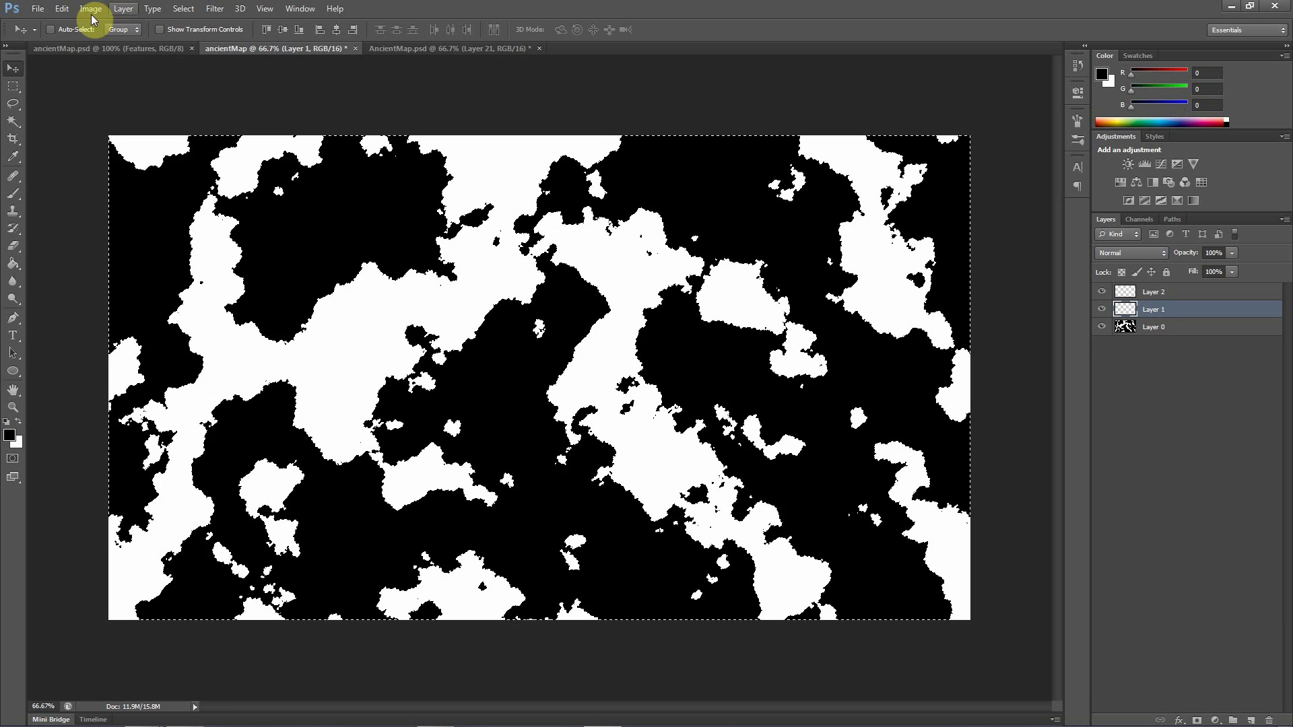
pyautogui.click(62, 10)
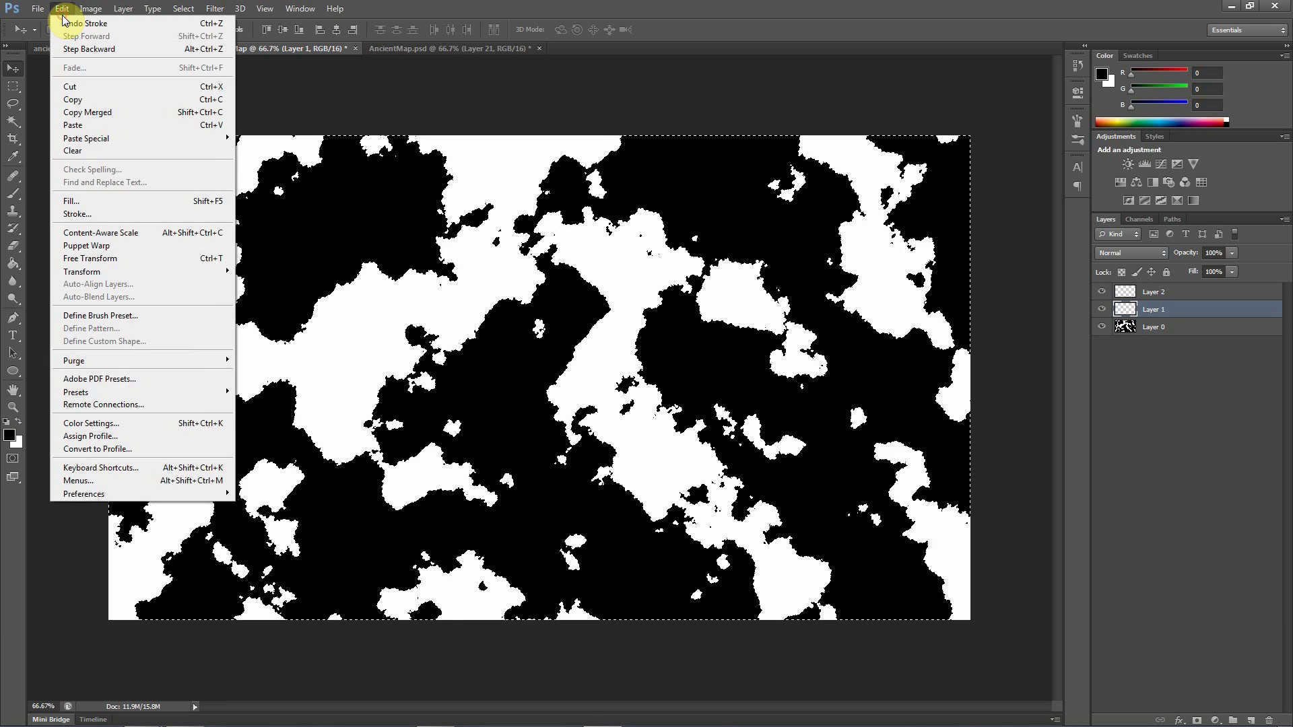
pyautogui.click(92, 200)
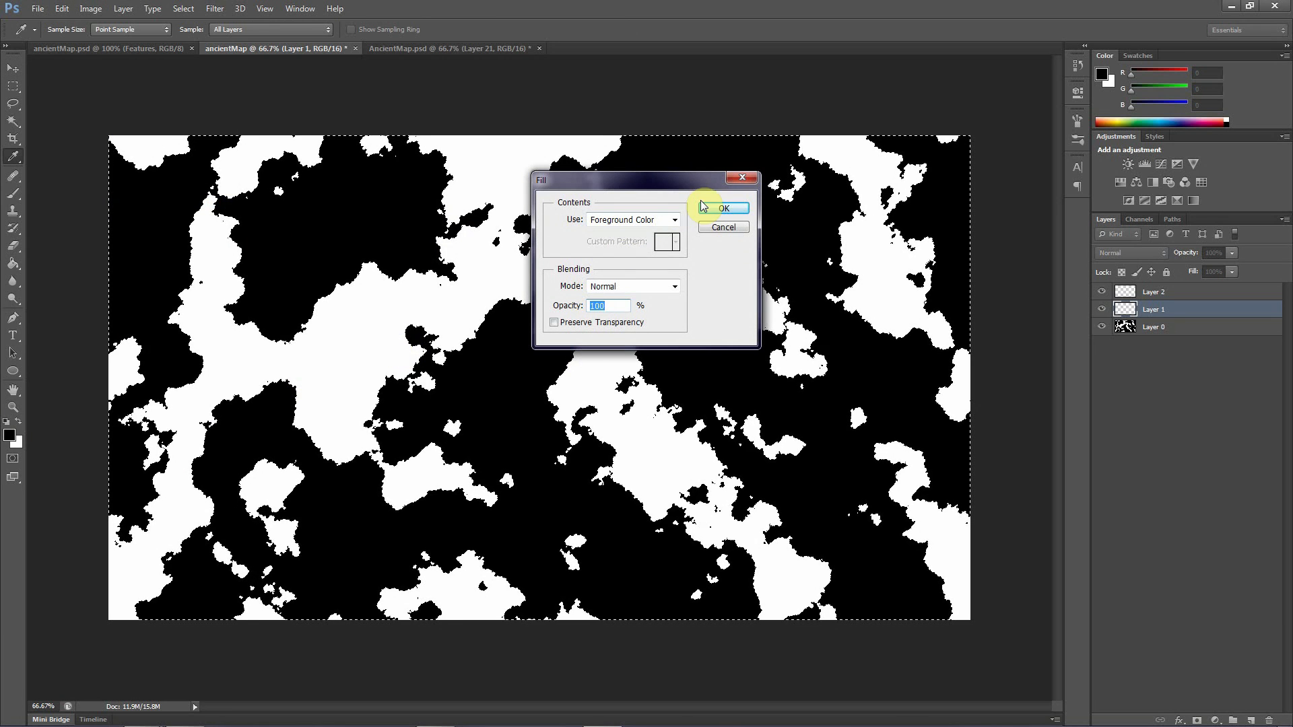
pyautogui.click(722, 212)
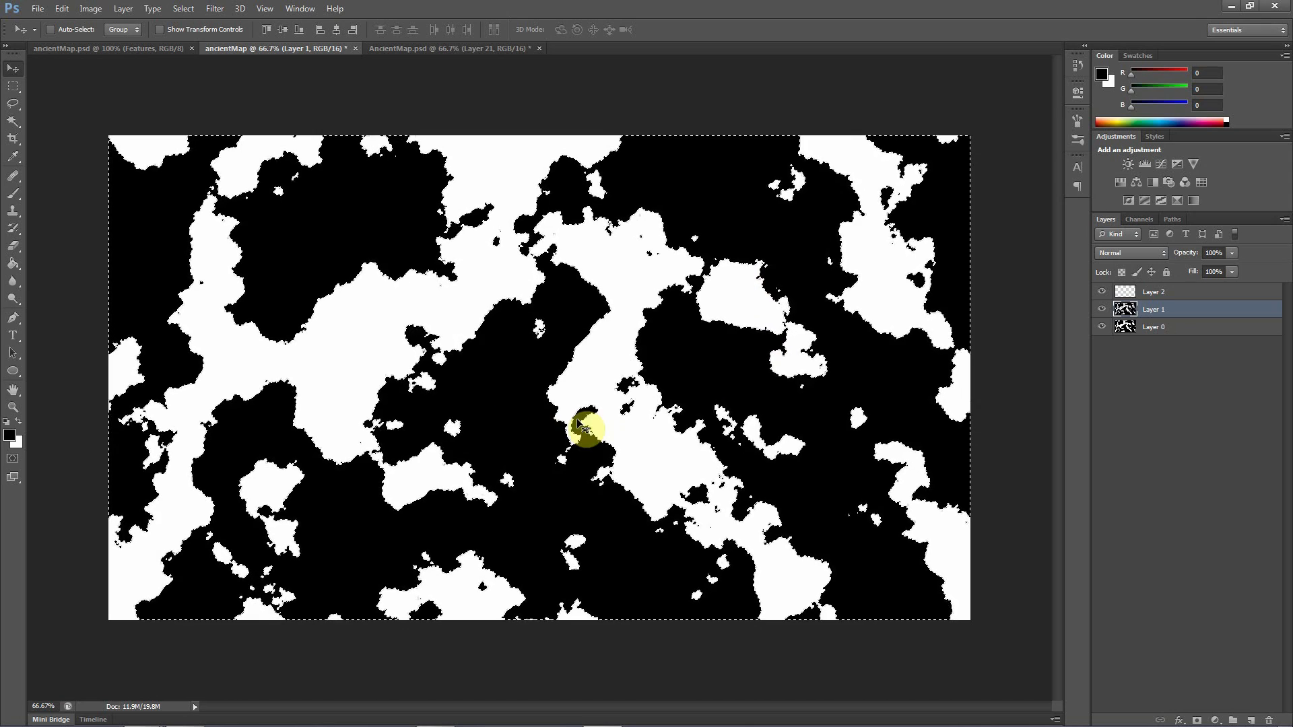
pyautogui.press('Delete')
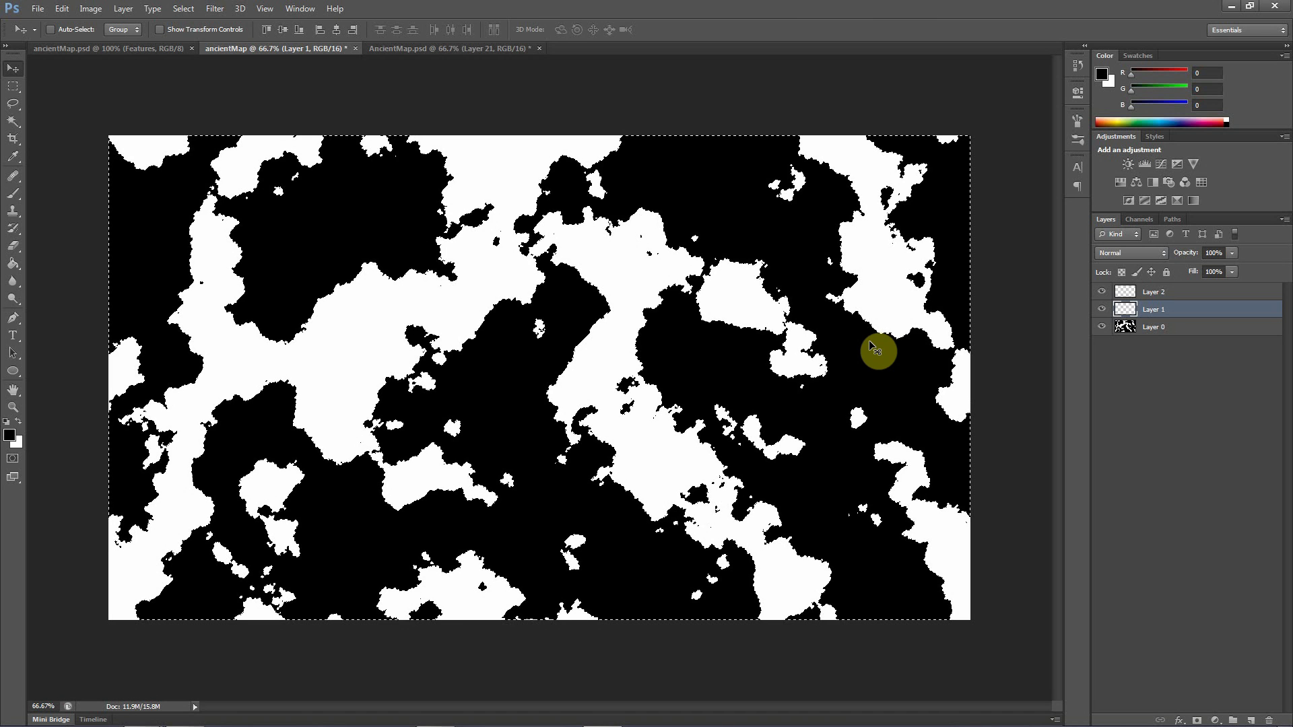
# Deselect everything and fill Layer 1 with the black foreground colour in Normal mode at 100% opacity
pyautogui.hotkey('ctrl', 'd')
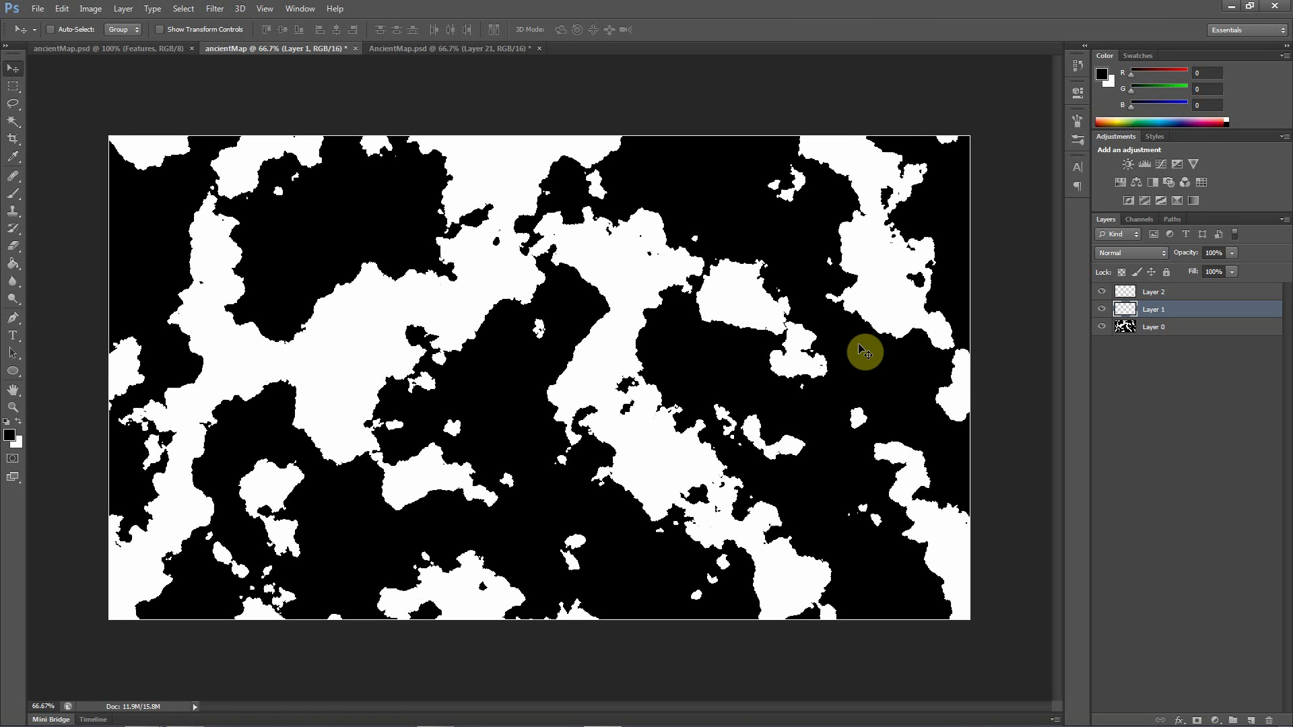
pyautogui.click(59, 12)
pyautogui.click(95, 205)
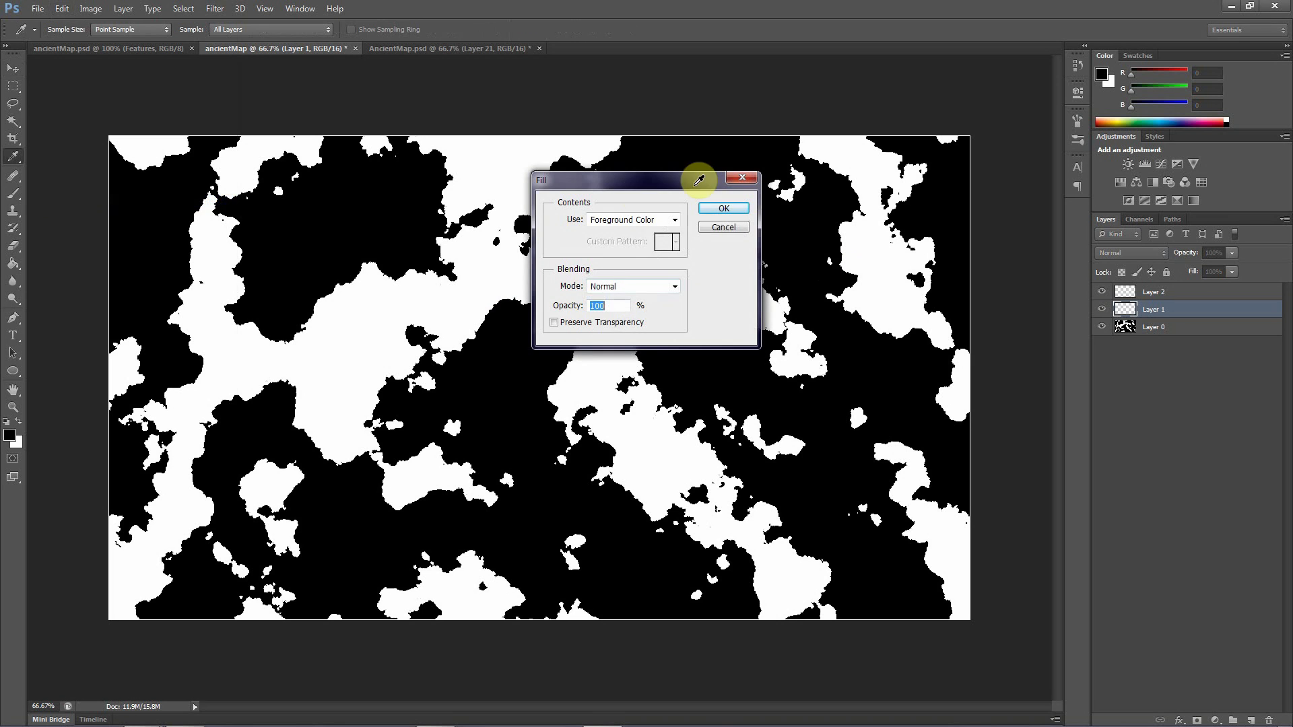
pyautogui.click(723, 209)
pyautogui.press('v')
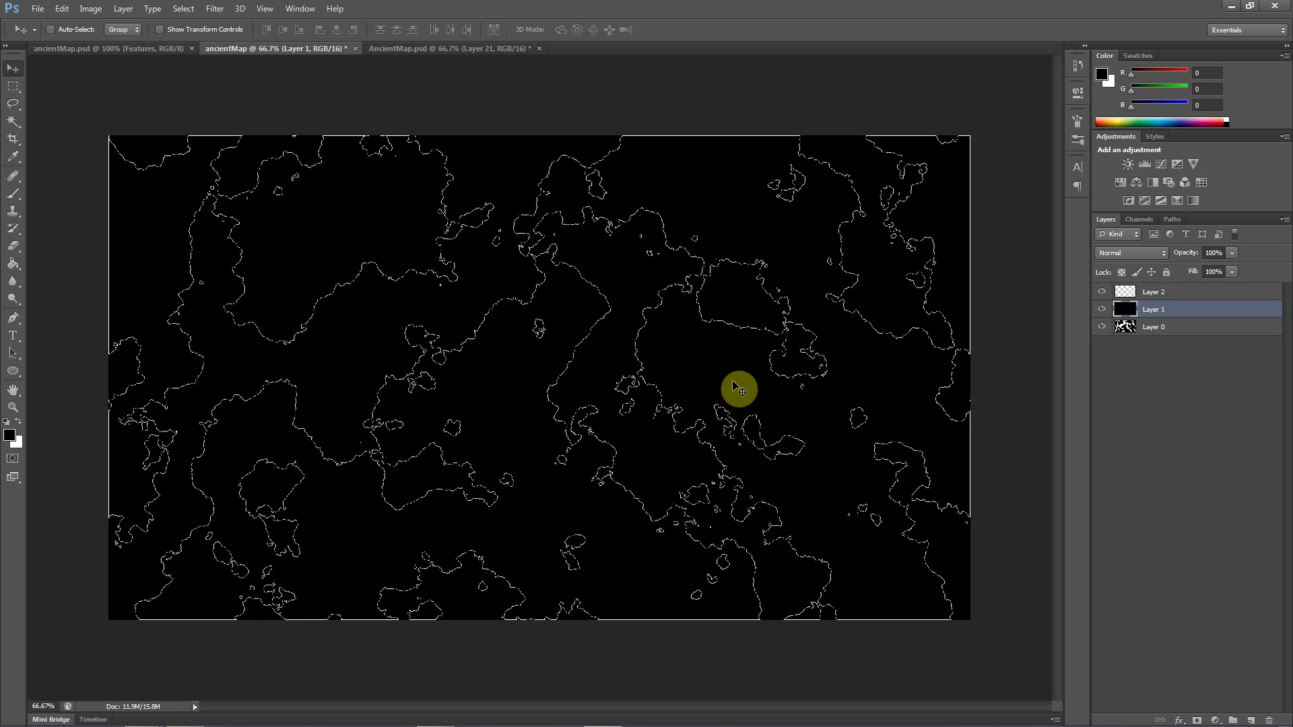
# Lasso a short stretch of outline in the upper middle of the outline document, just northwest of the central island
pyautogui.click(14, 104)
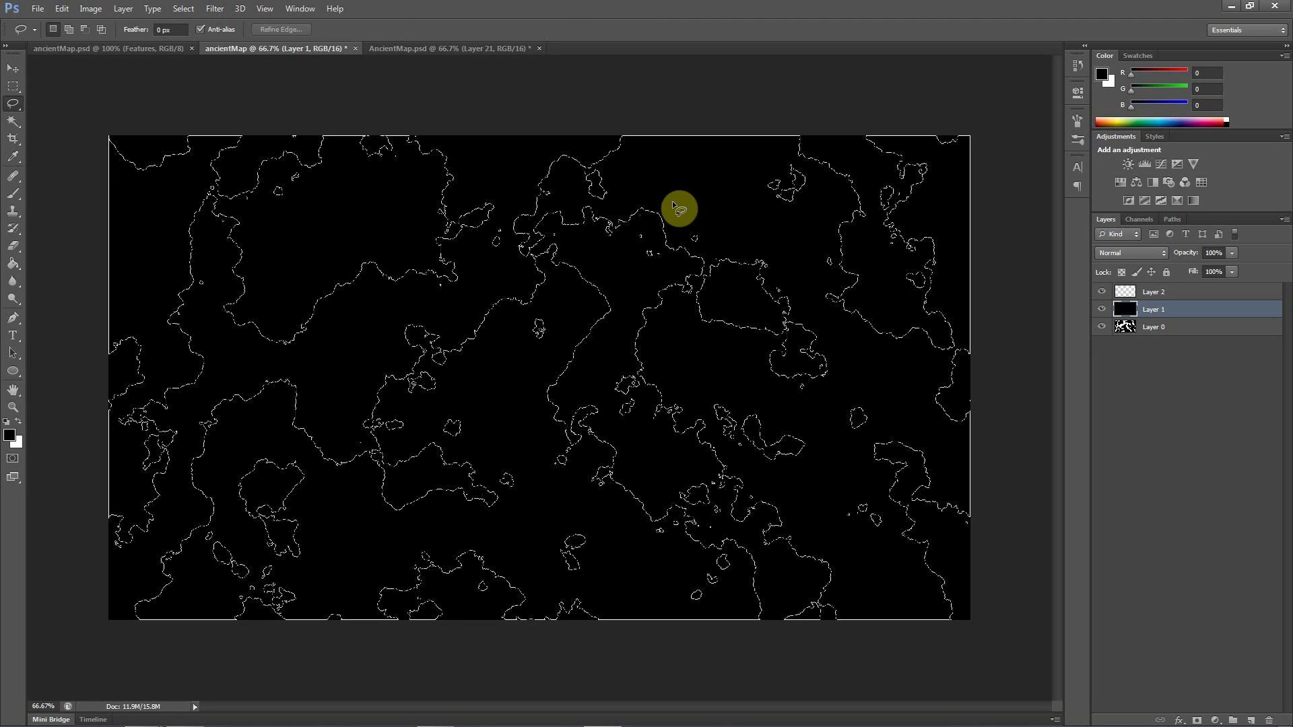
pyautogui.moveTo(684, 254)
pyautogui.mouseDown()
pyautogui.moveTo(659, 254)
pyautogui.moveTo(638, 223)
pyautogui.moveTo(641, 194)
pyautogui.moveTo(629, 195)
pyautogui.mouseUp()
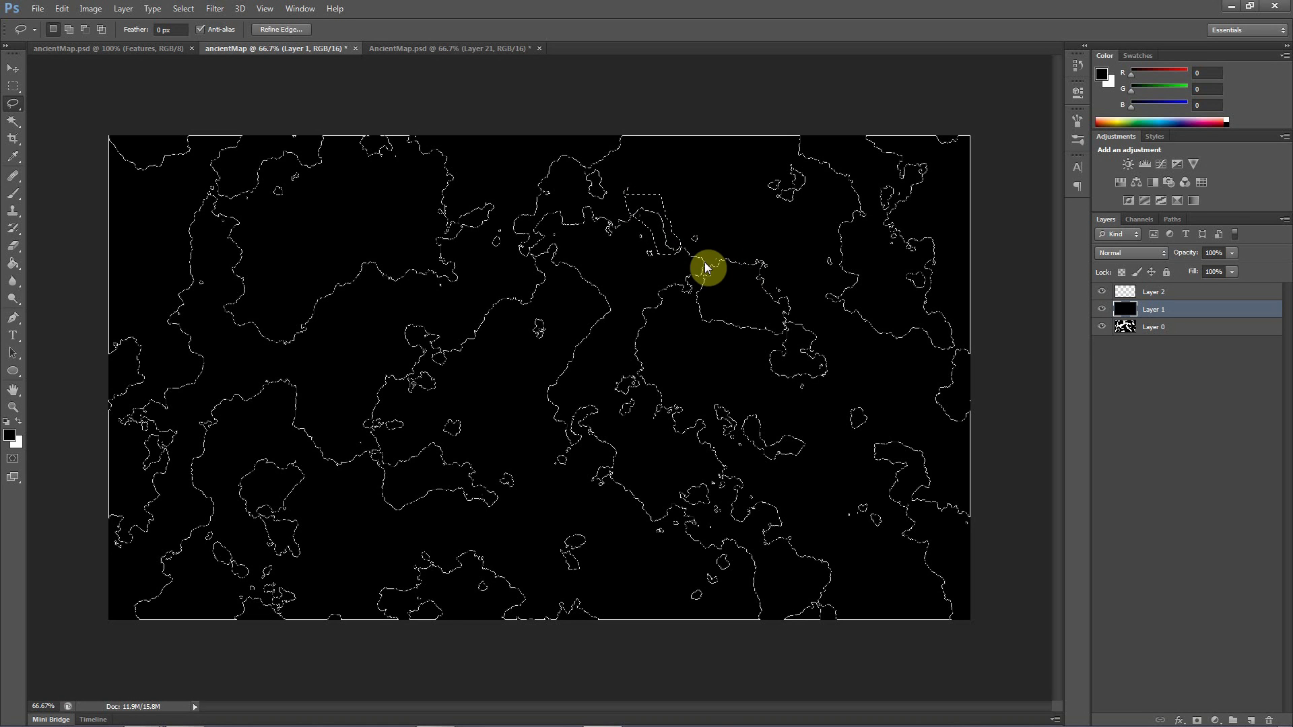
pyautogui.click(419, 52)
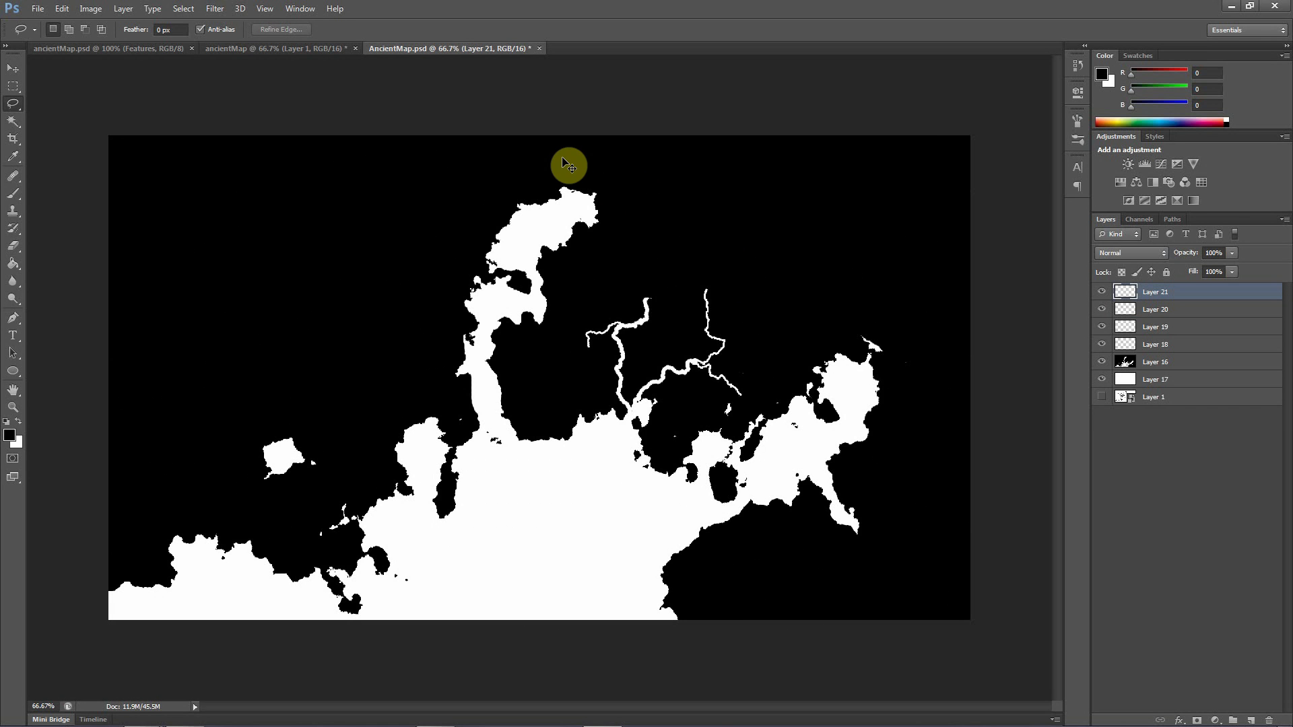
pyautogui.hotkey('ctrl', 'shift', 'alt', 'n')
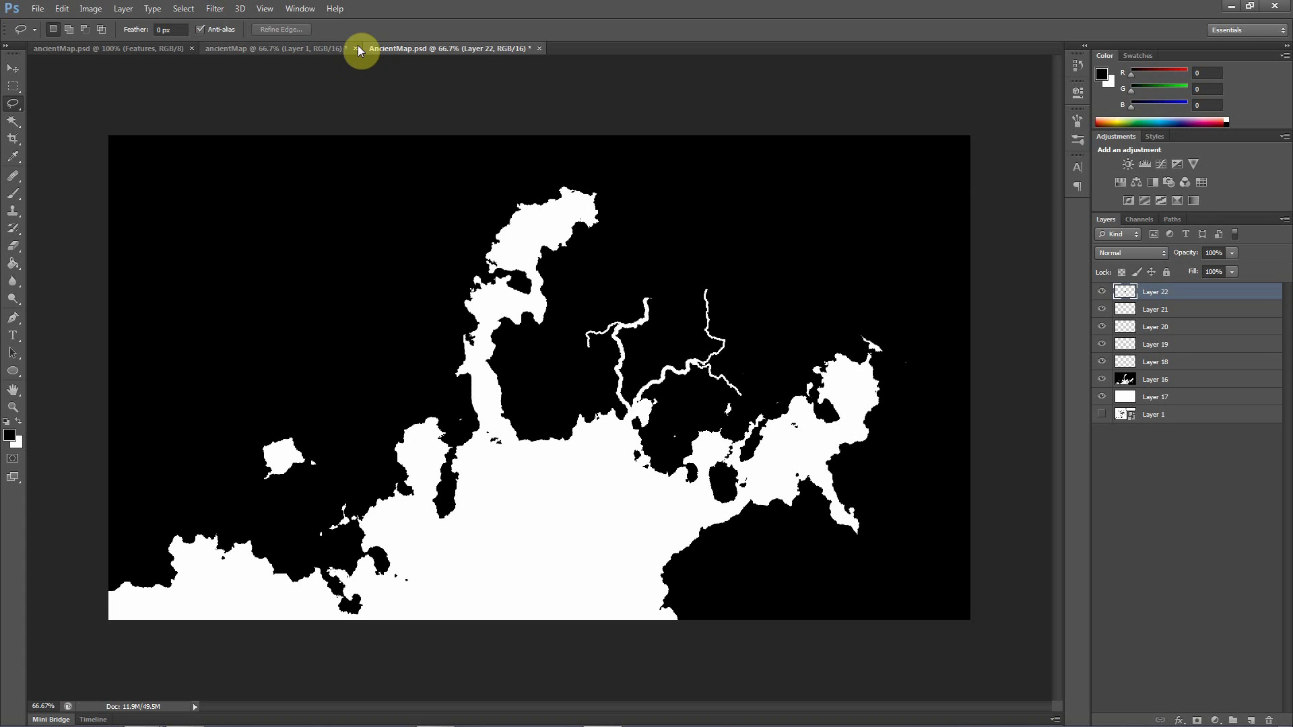
pyautogui.hotkey('ctrl', 'z')
pyautogui.click(276, 50)
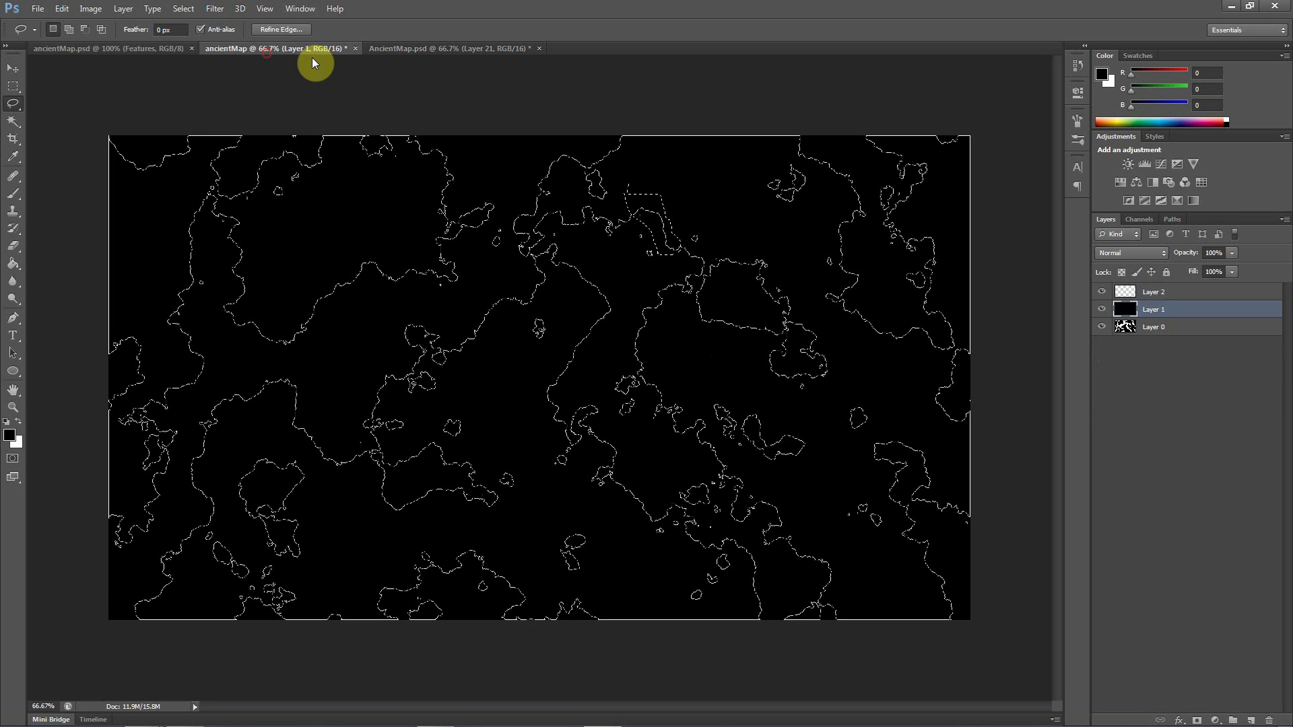
# Copy the lassoed outline piece from Layer 2 and paste it into the AncientMap.psd river map as a new layer
pyautogui.click(1155, 293)
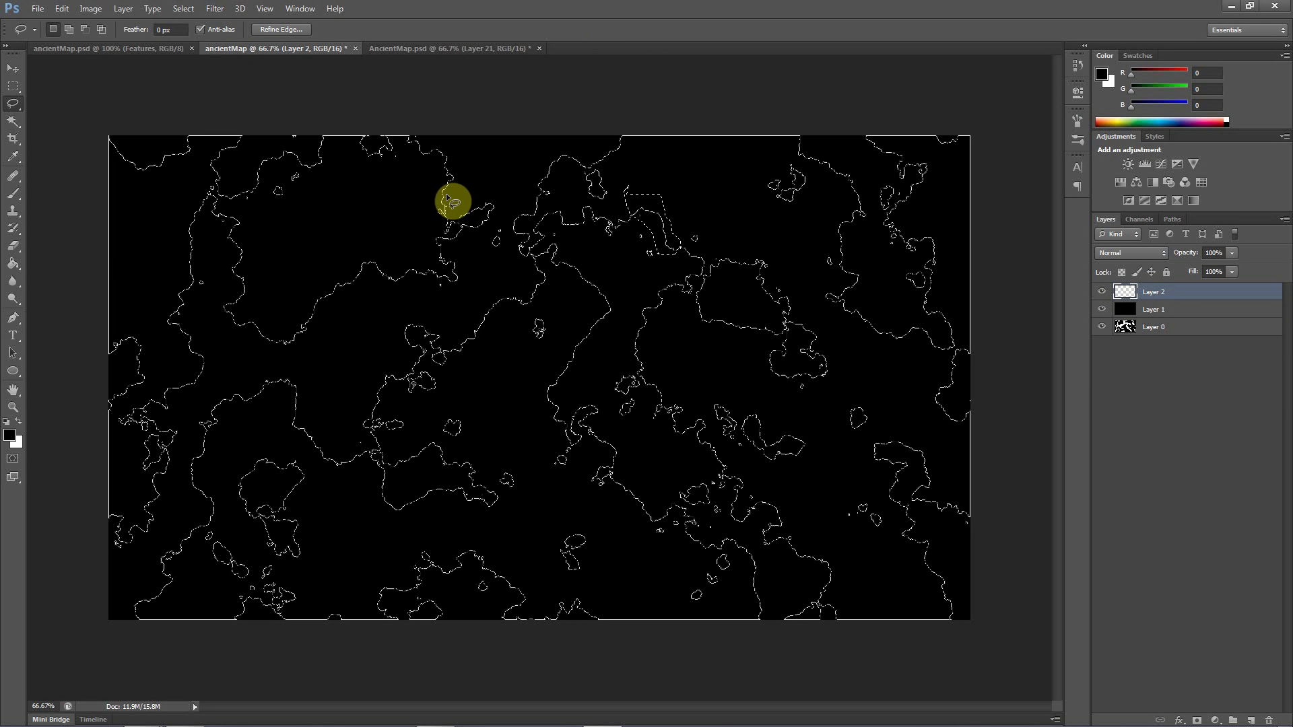
pyautogui.click(450, 48)
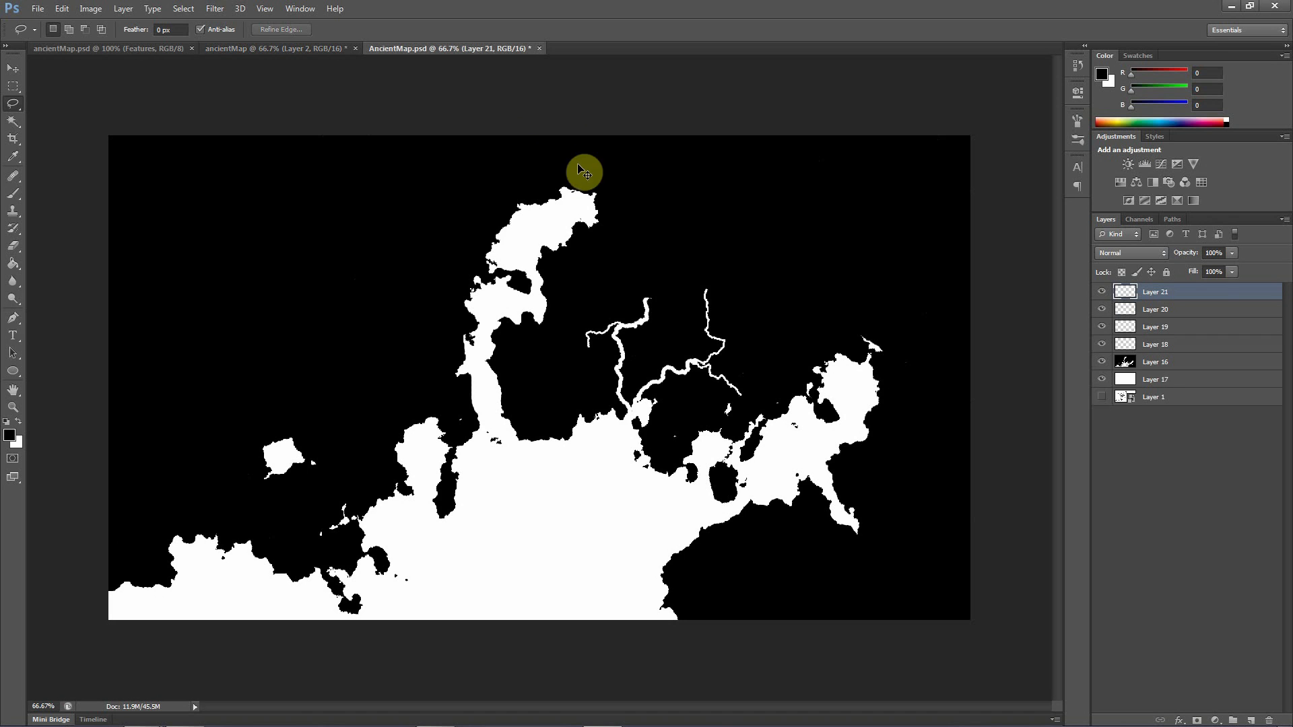
pyautogui.click(13, 69)
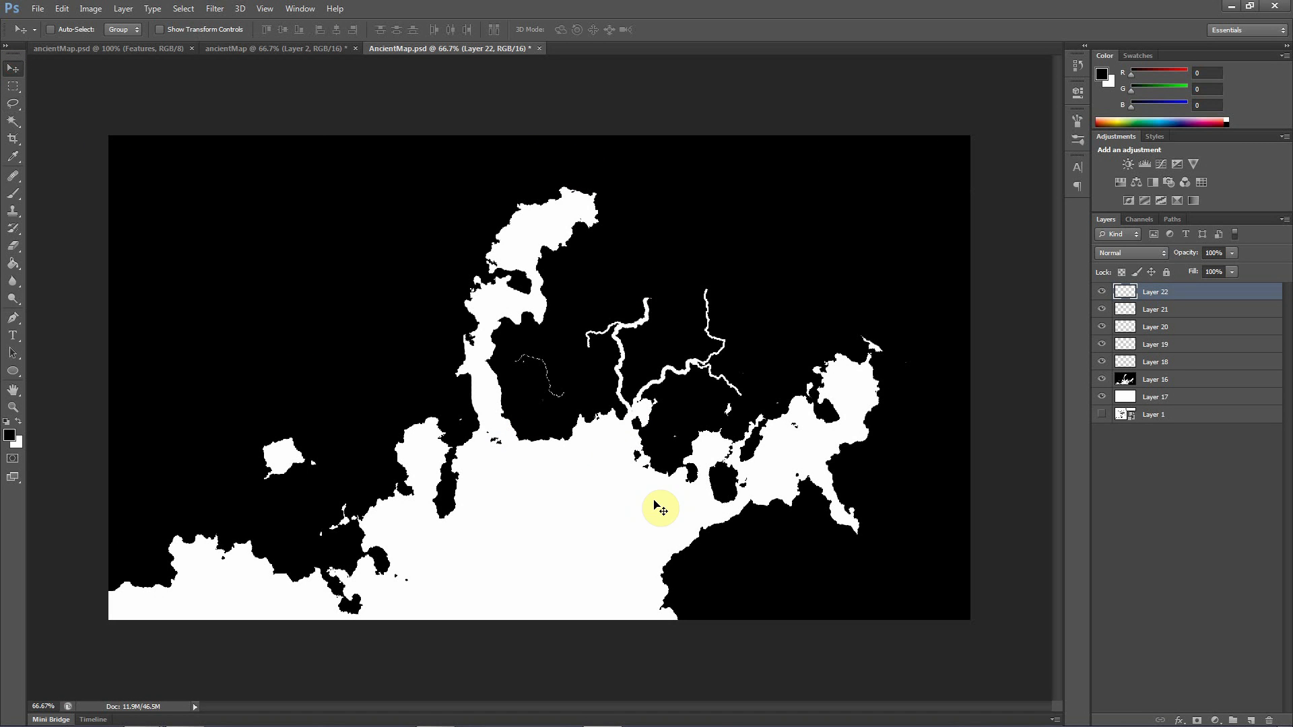
# Attach the pasted thin river piece to the upper tip of the eastern river's northern branch as a northwestern tributary
pyautogui.moveTo(553, 396)
pyautogui.mouseDown()
pyautogui.moveTo(704, 366)
pyautogui.moveTo(745, 335)
pyautogui.moveTo(687, 283)
pyautogui.moveTo(710, 320)
pyautogui.mouseUp()
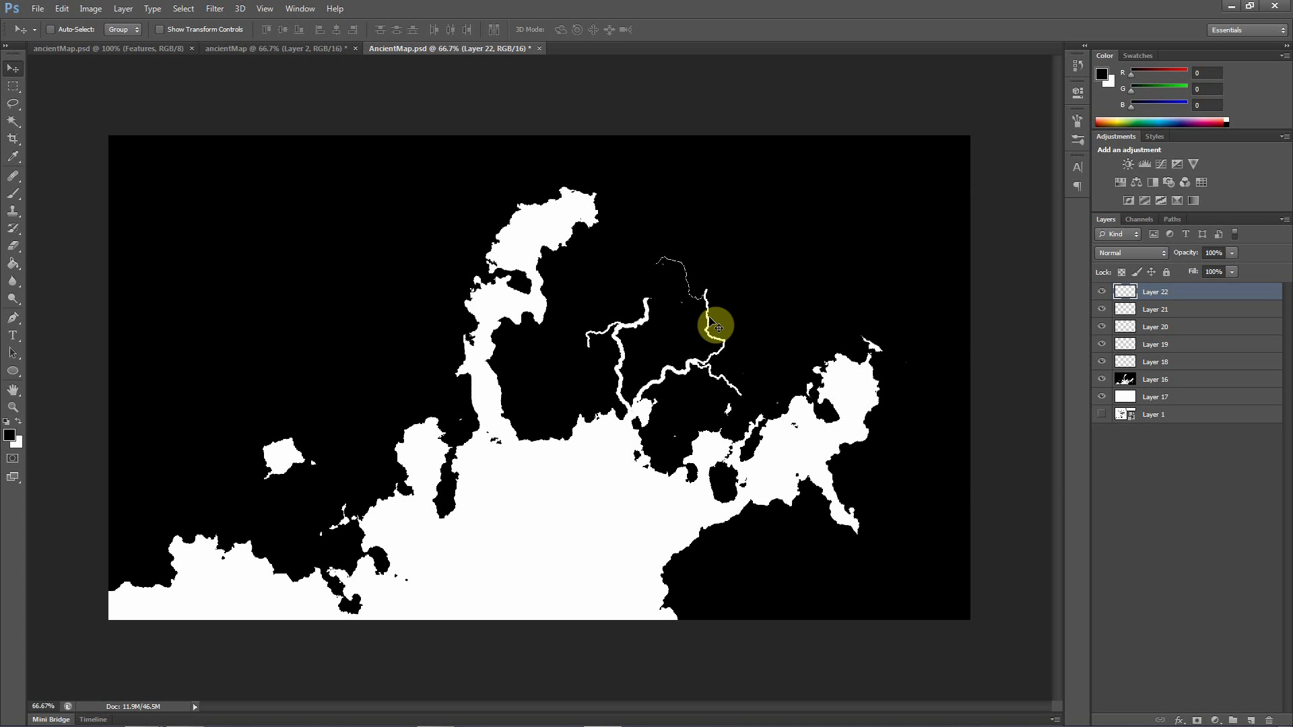
pyautogui.hotkey('ctrl', '+')
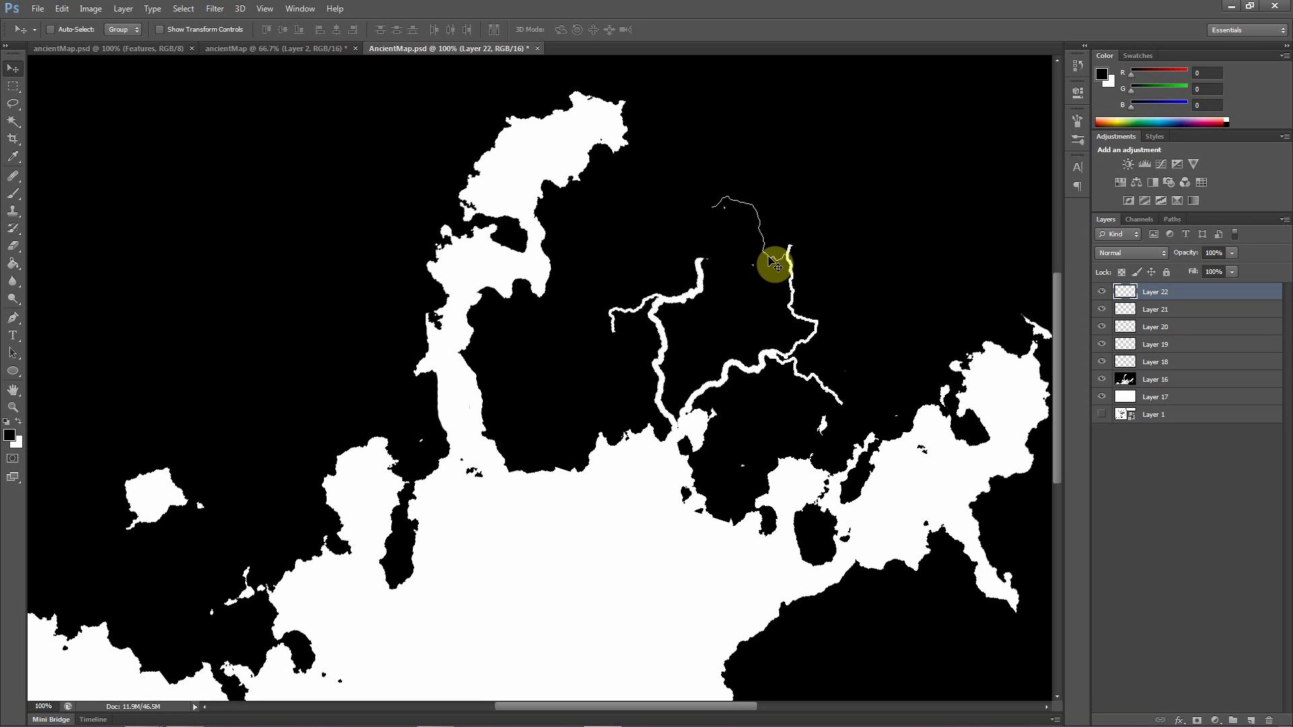
pyautogui.moveTo(768, 257)
pyautogui.mouseDown()
pyautogui.moveTo(768, 233)
pyautogui.moveTo(776, 244)
pyautogui.mouseUp()
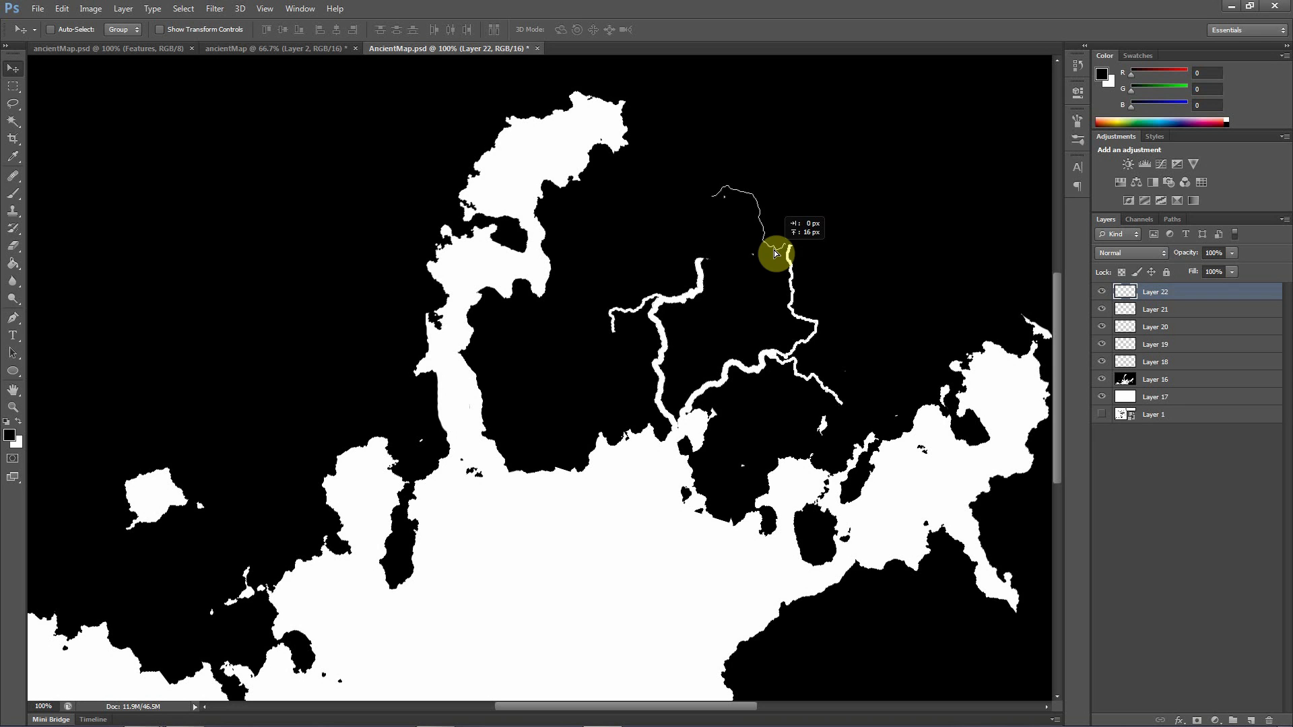
pyautogui.moveTo(778, 253); pyautogui.dragTo(776, 249)
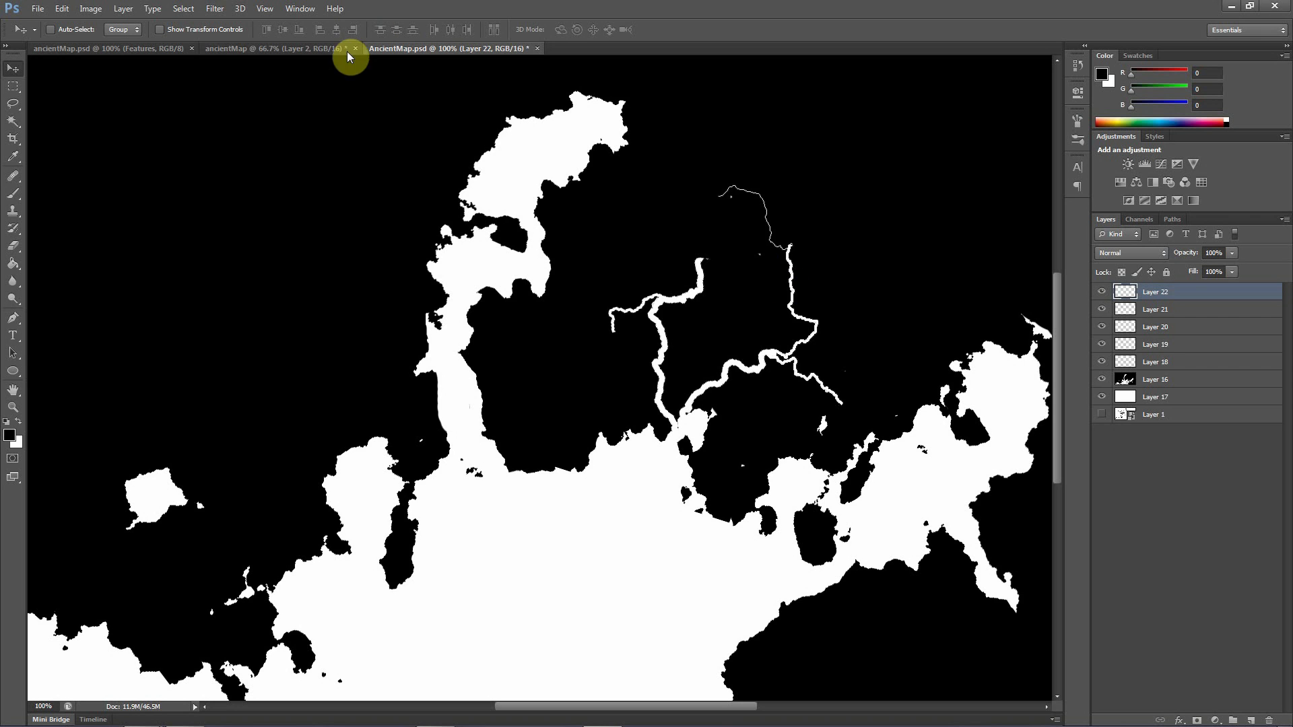
# Lasso a winding vertical stretch of outline in the outline document's northwest and paste a copy into the river map as a new layer
pyautogui.click(288, 50)
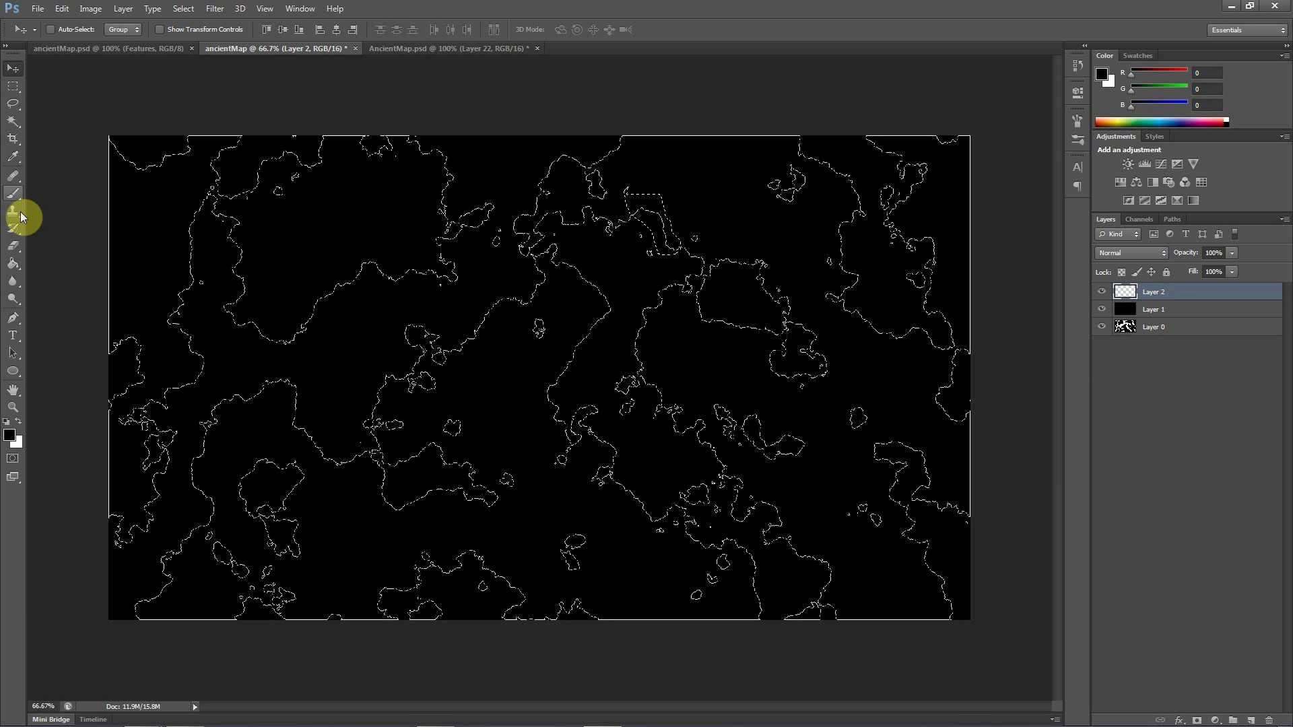
pyautogui.click(13, 103)
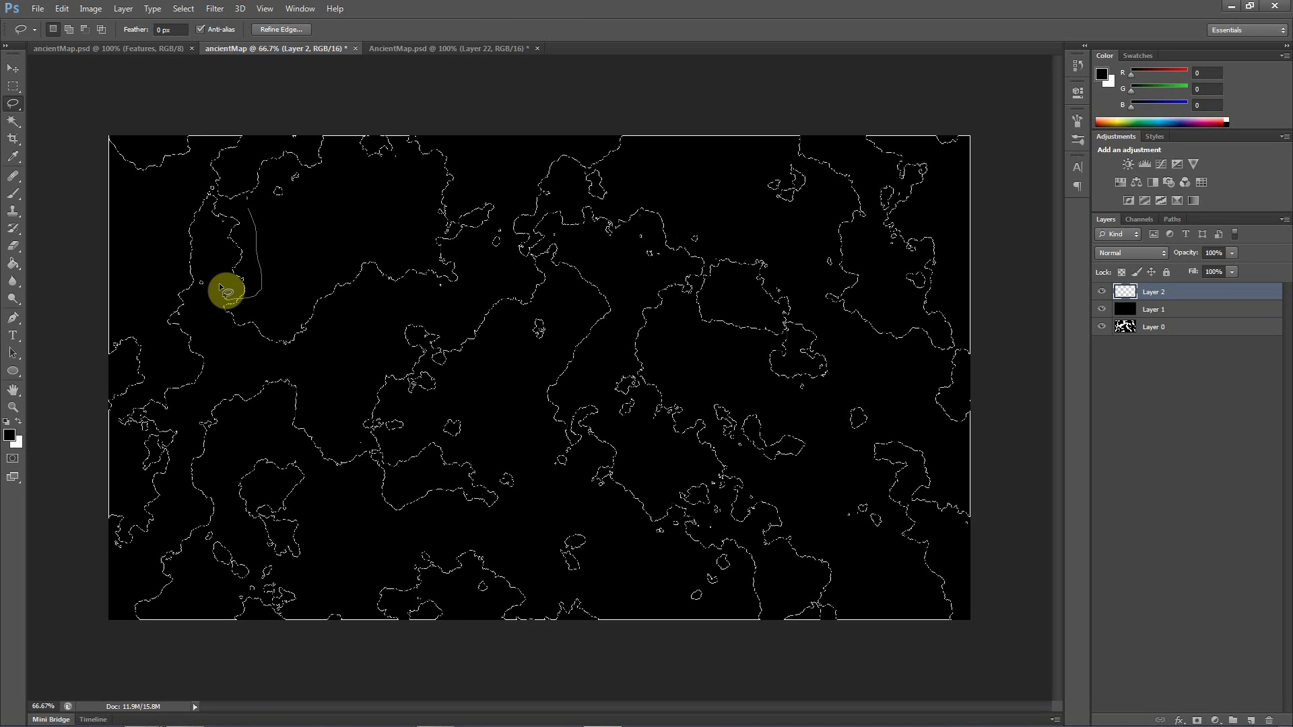
pyautogui.moveTo(220, 287); pyautogui.dragTo(215, 244)
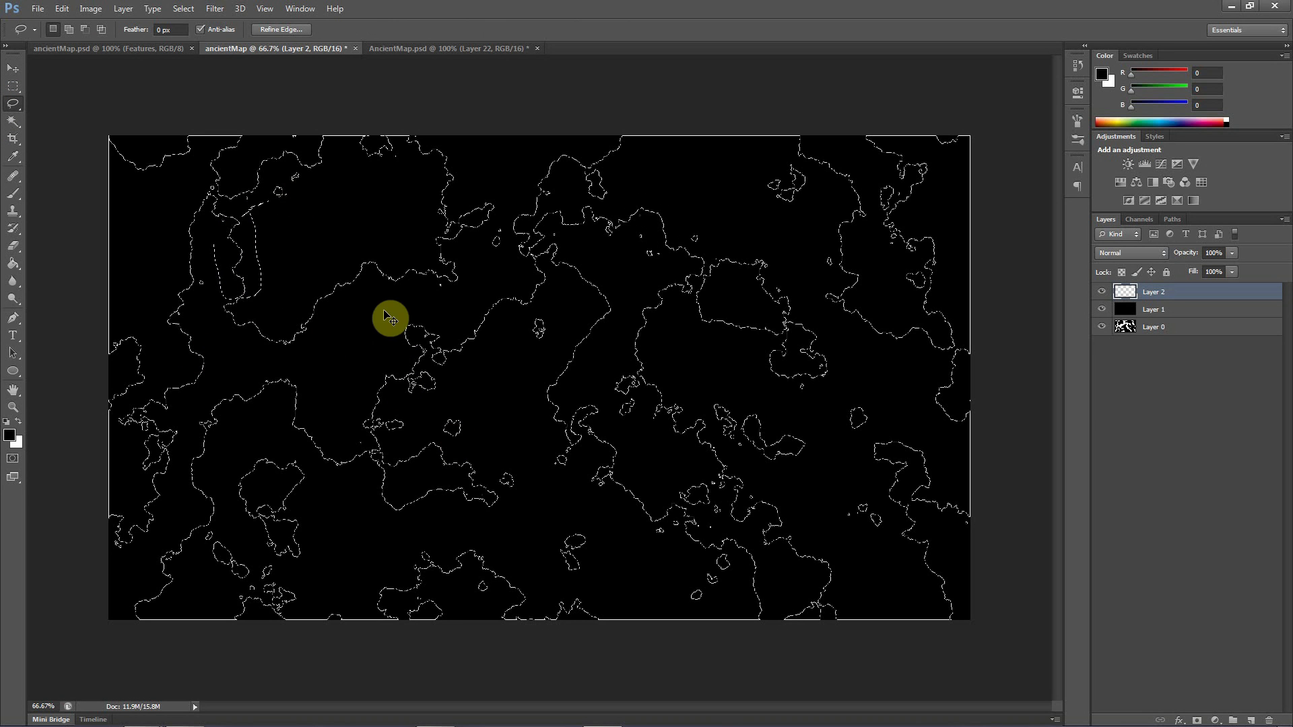
pyautogui.click(402, 50)
pyautogui.hotkey('ctrl', 'shift', 'alt', 'n')
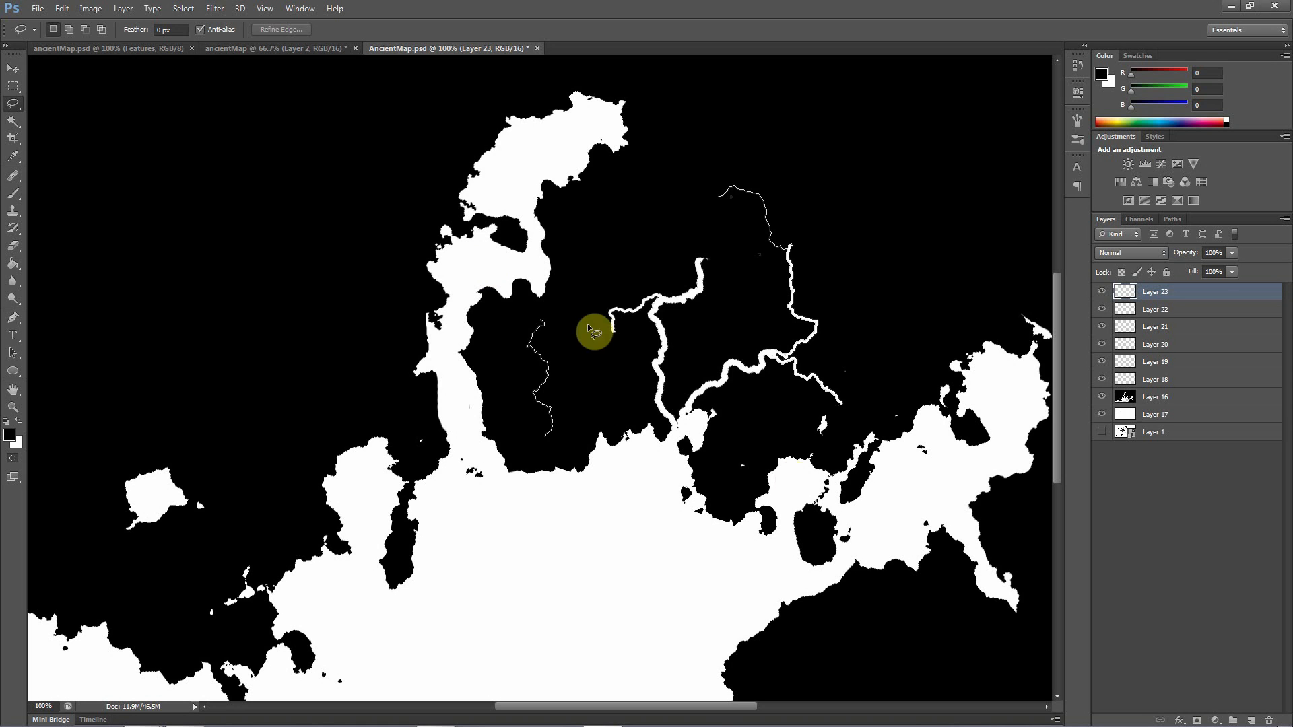
pyautogui.click(11, 69)
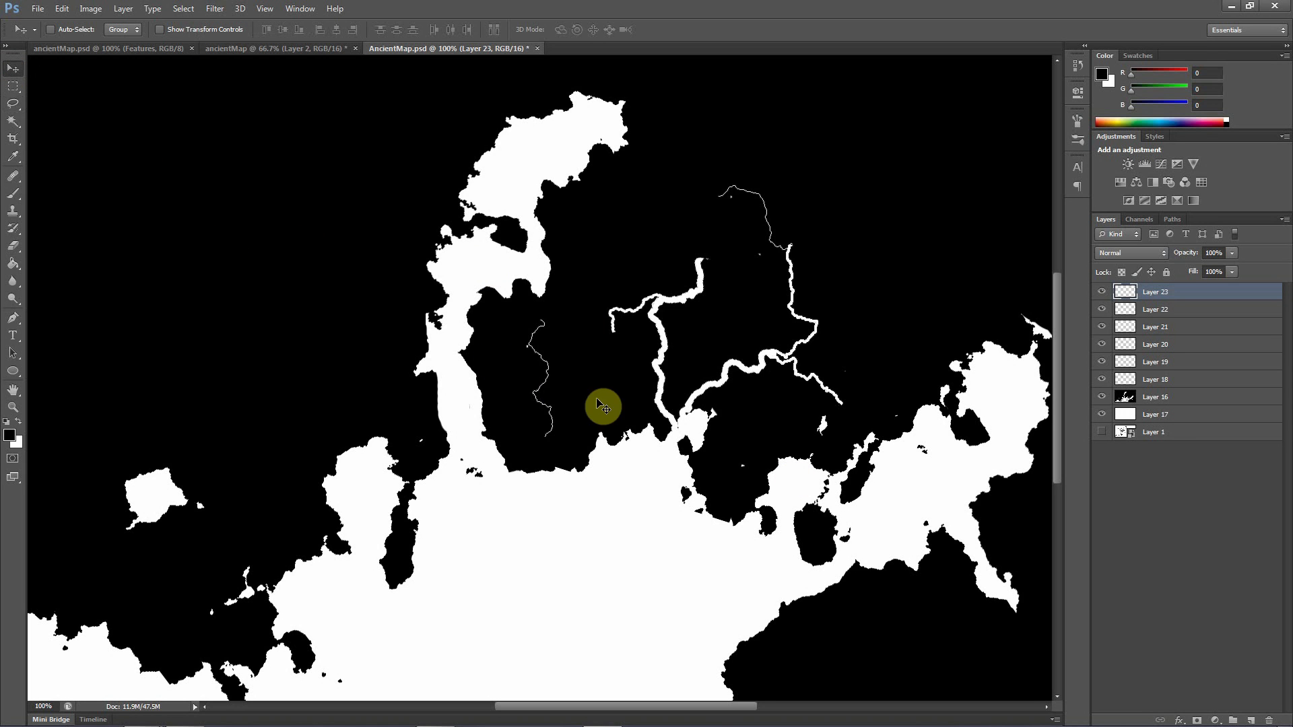
# Rotate the pasted river piece about 37° and attach it as a northeastern tributary at the bend of the eastern river
pyautogui.moveTo(548, 395); pyautogui.dragTo(809, 282)
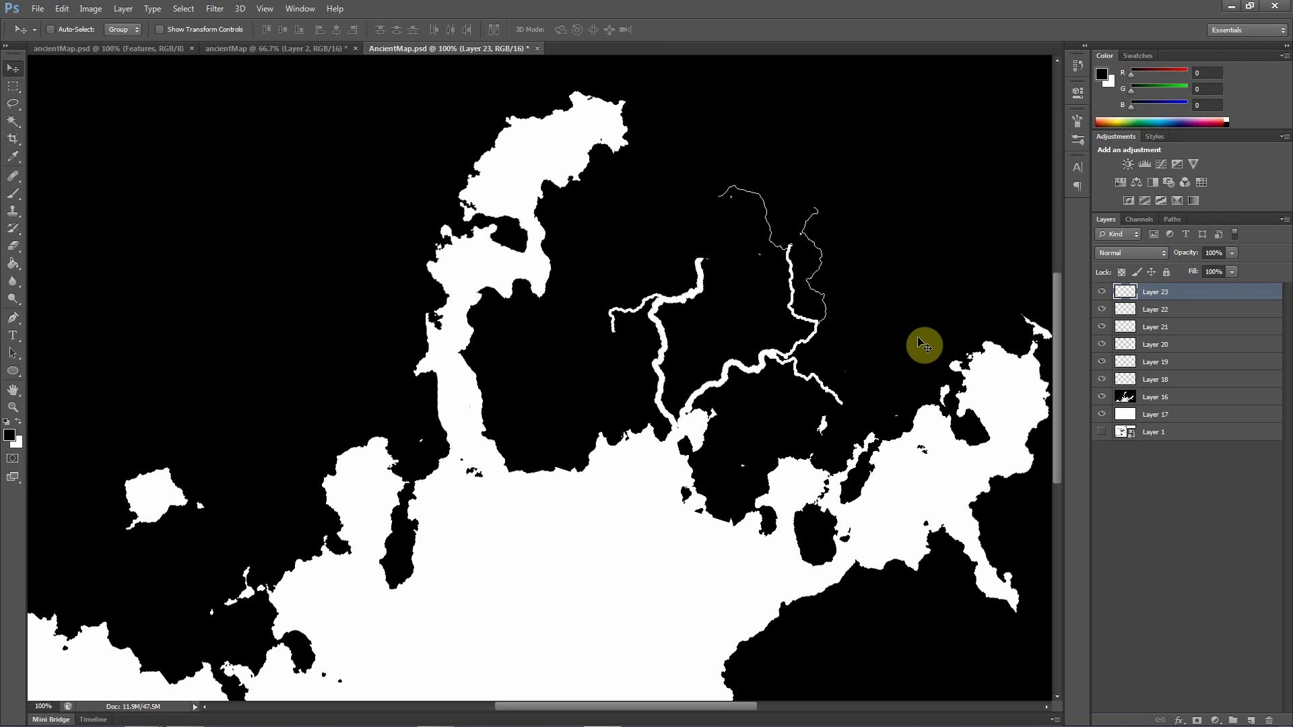
pyautogui.hotkey('ctrl', 't')
pyautogui.moveTo(901, 182); pyautogui.dragTo(985, 242)
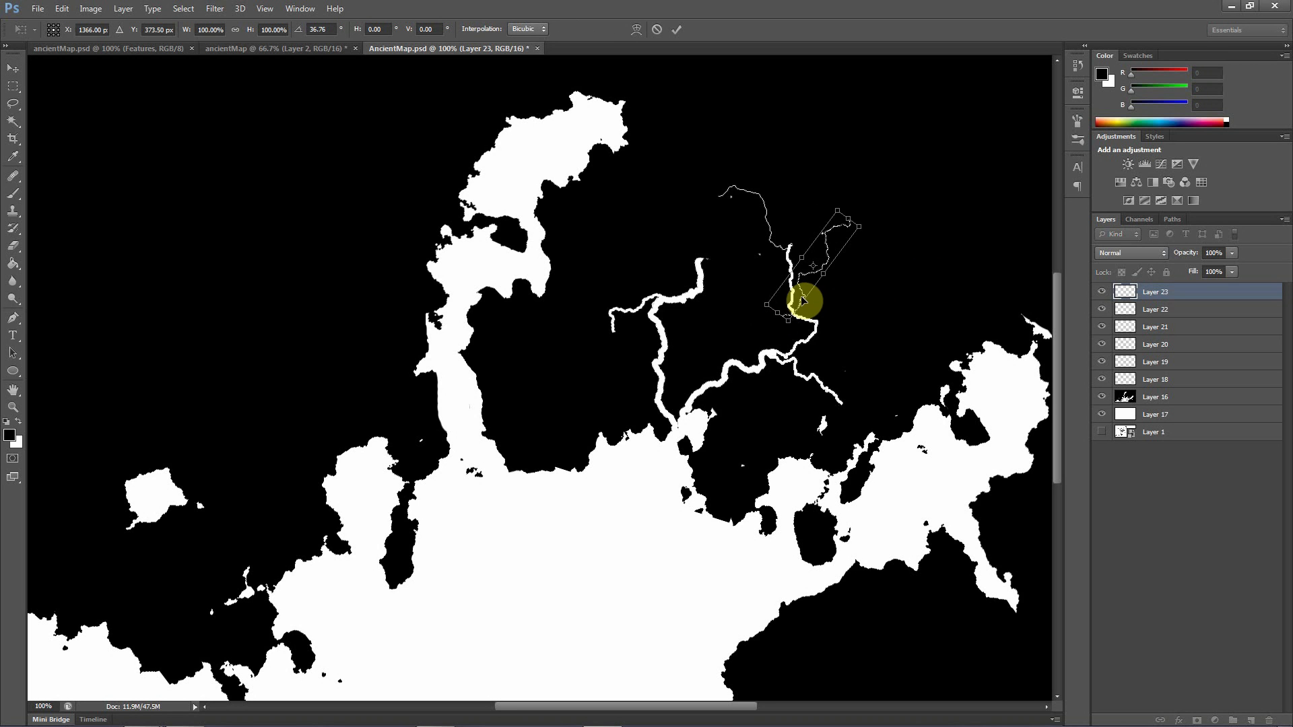
pyautogui.moveTo(803, 301); pyautogui.dragTo(833, 310)
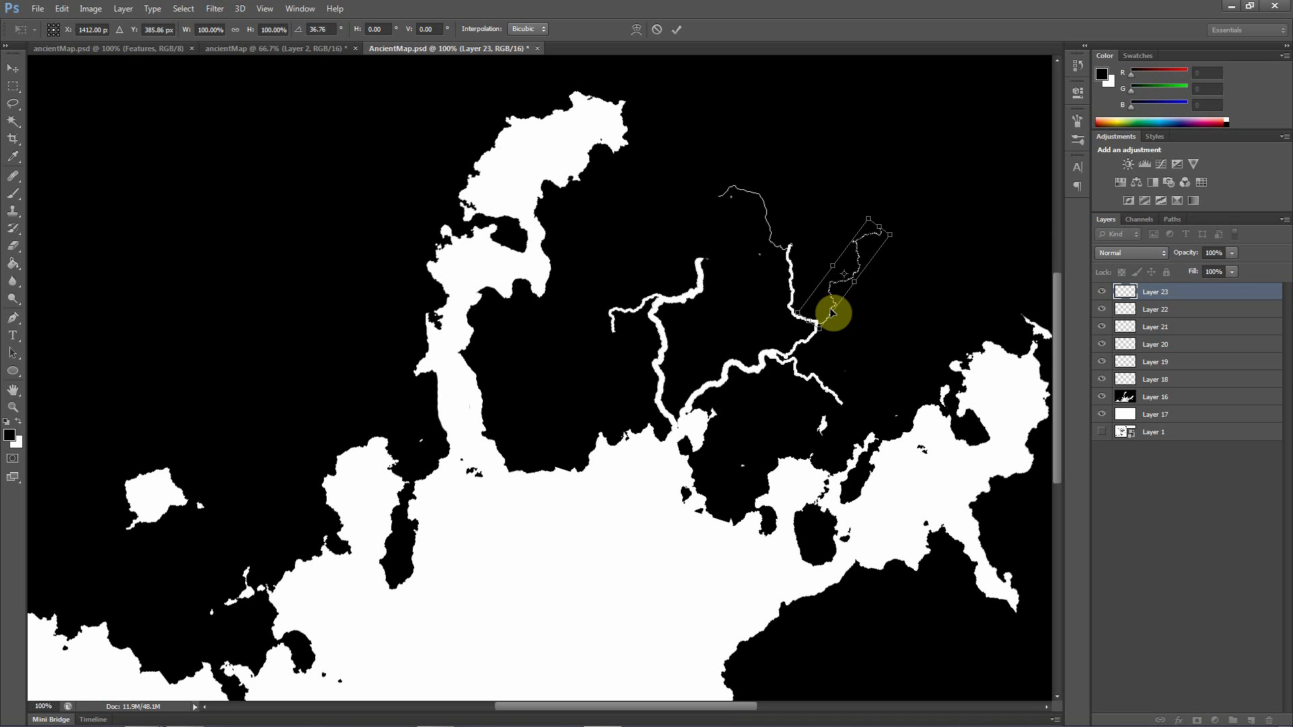
pyautogui.press('Return')
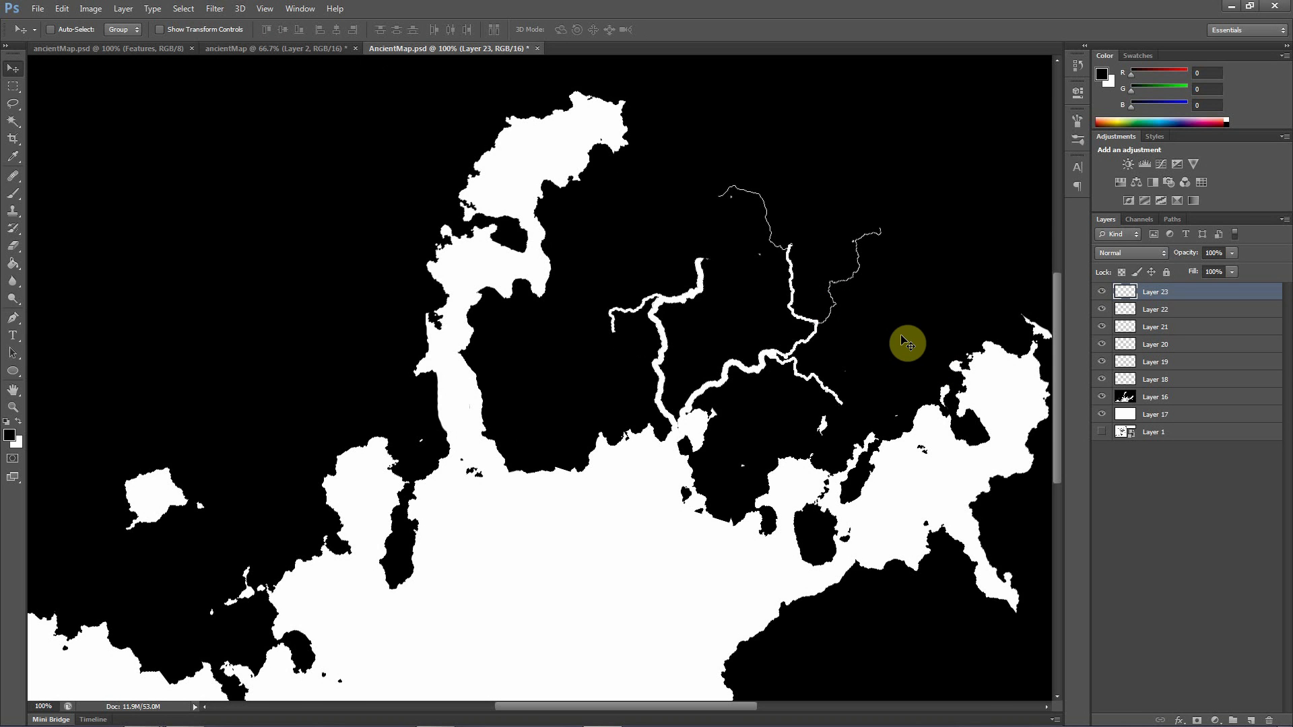
# Examine the river network and the surrounding coastline across the whole map
pyautogui.hotkey('ctrl', '+')
pyautogui.moveTo(785, 427); pyautogui.dragTo(334, 456)
pyautogui.hotkey('ctrl', '-')
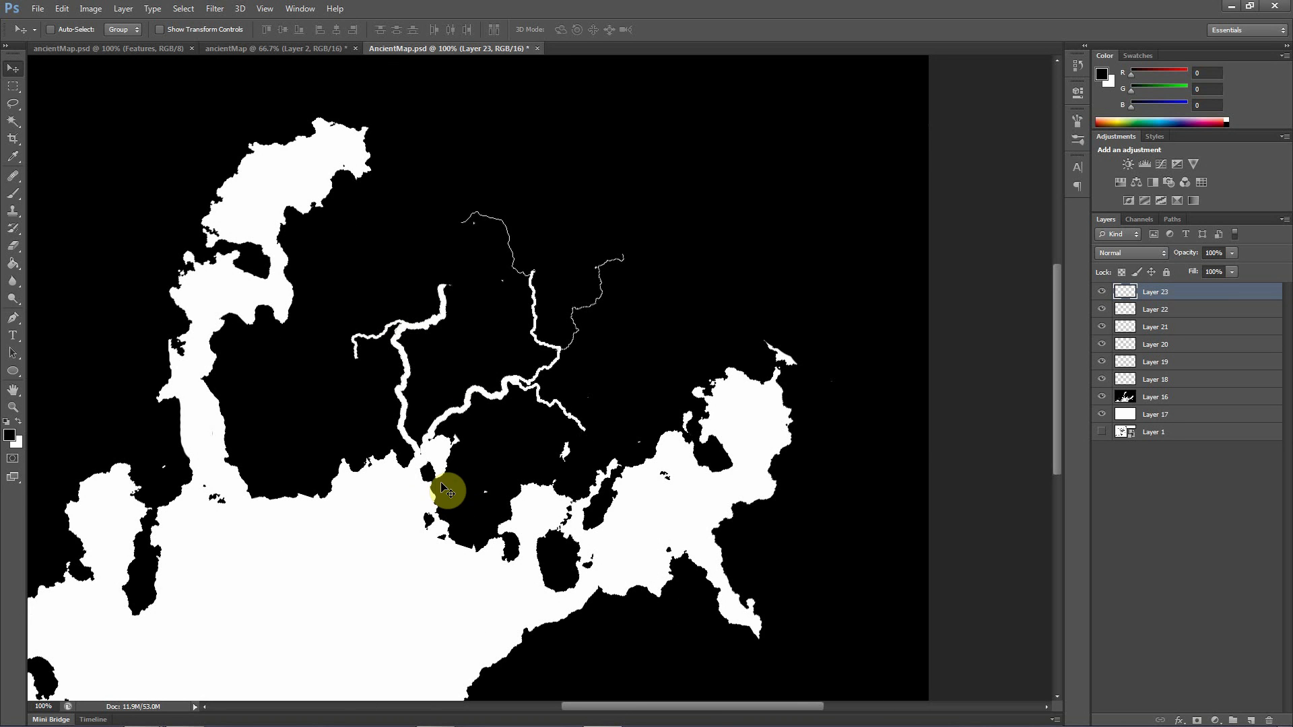
pyautogui.moveTo(375, 540); pyautogui.dragTo(584, 487)
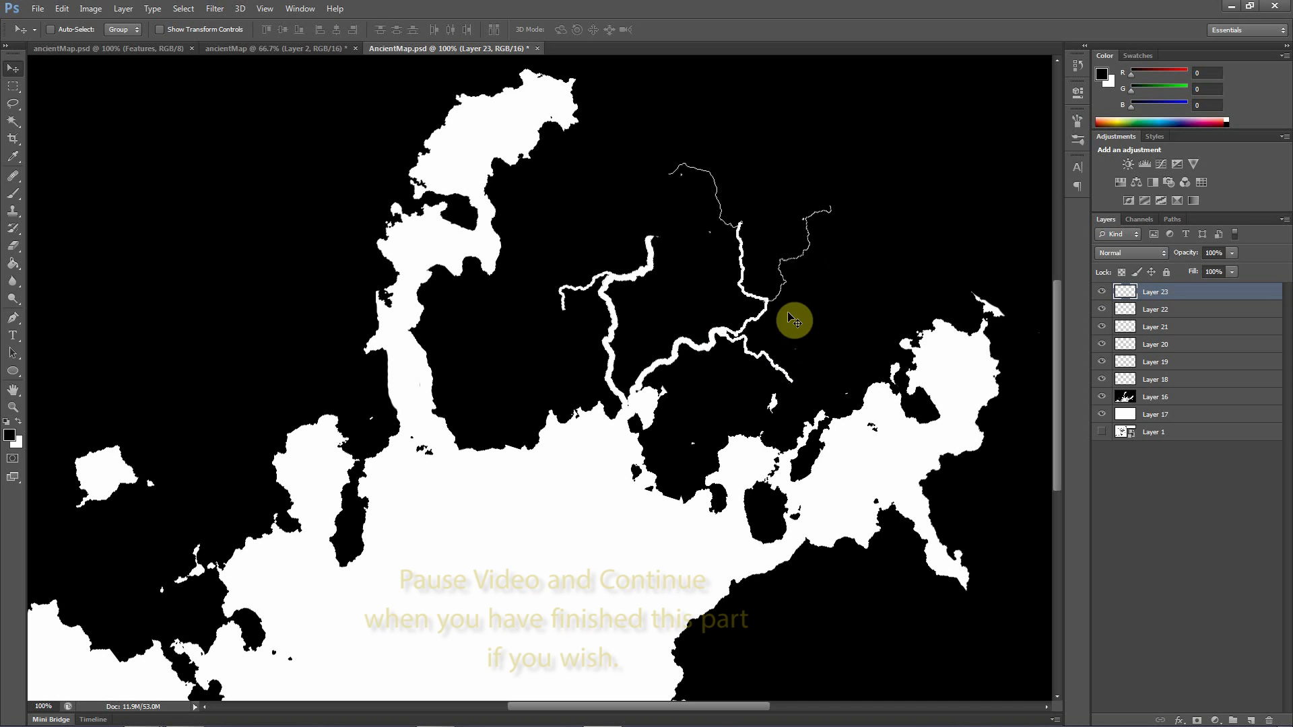
pyautogui.moveTo(289, 534); pyautogui.dragTo(689, 498)
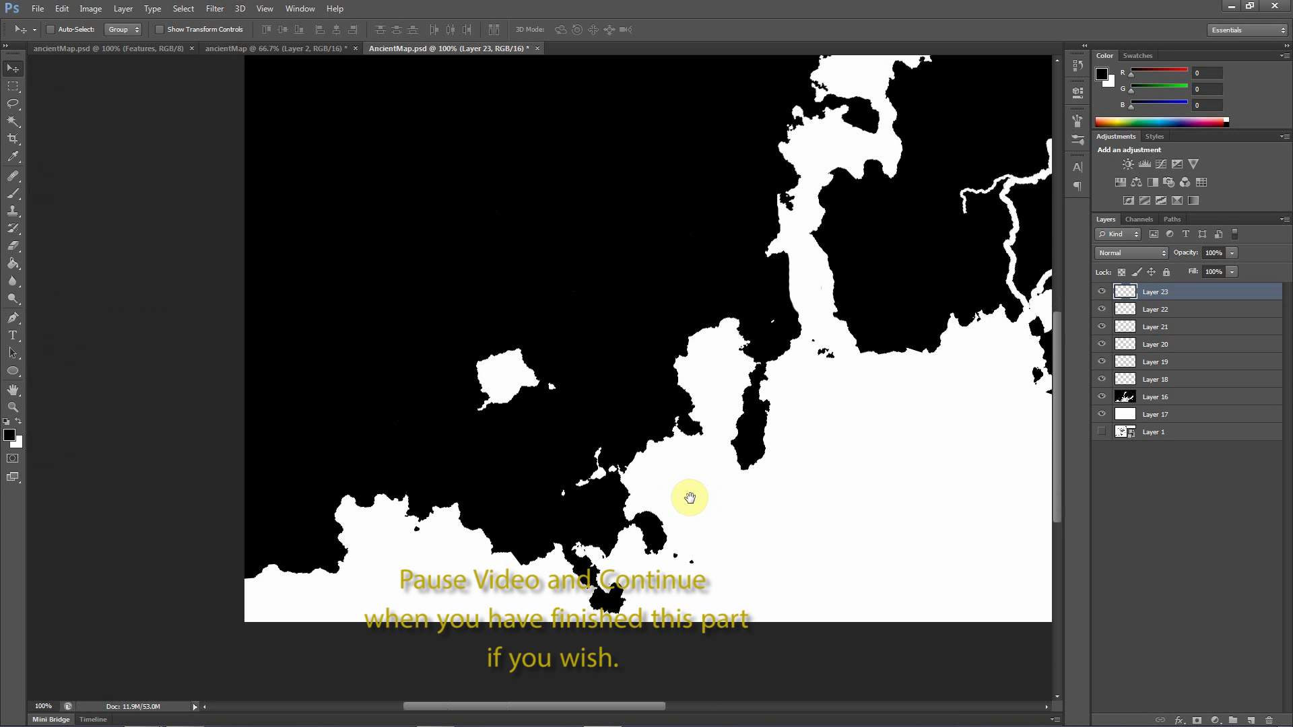
pyautogui.moveTo(789, 373); pyautogui.dragTo(230, 392)
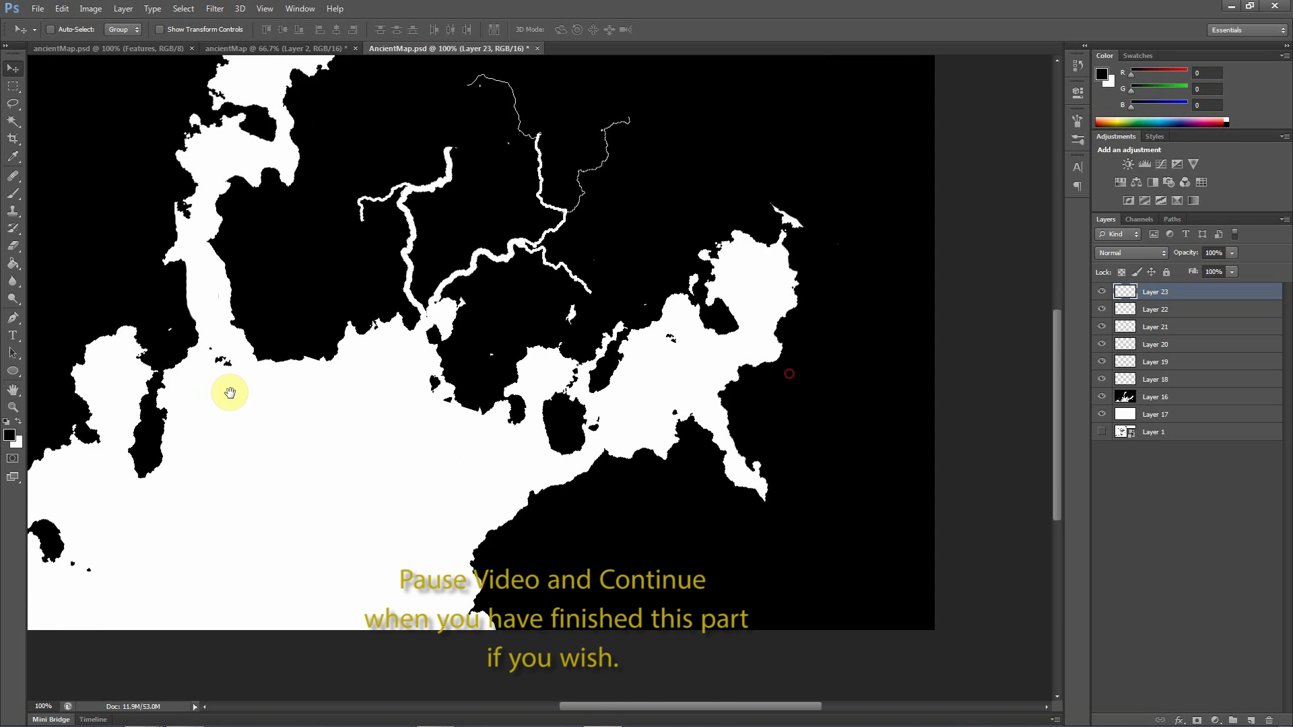
pyautogui.moveTo(289, 355); pyautogui.dragTo(702, 485)
pyautogui.moveTo(569, 595); pyautogui.dragTo(556, 546)
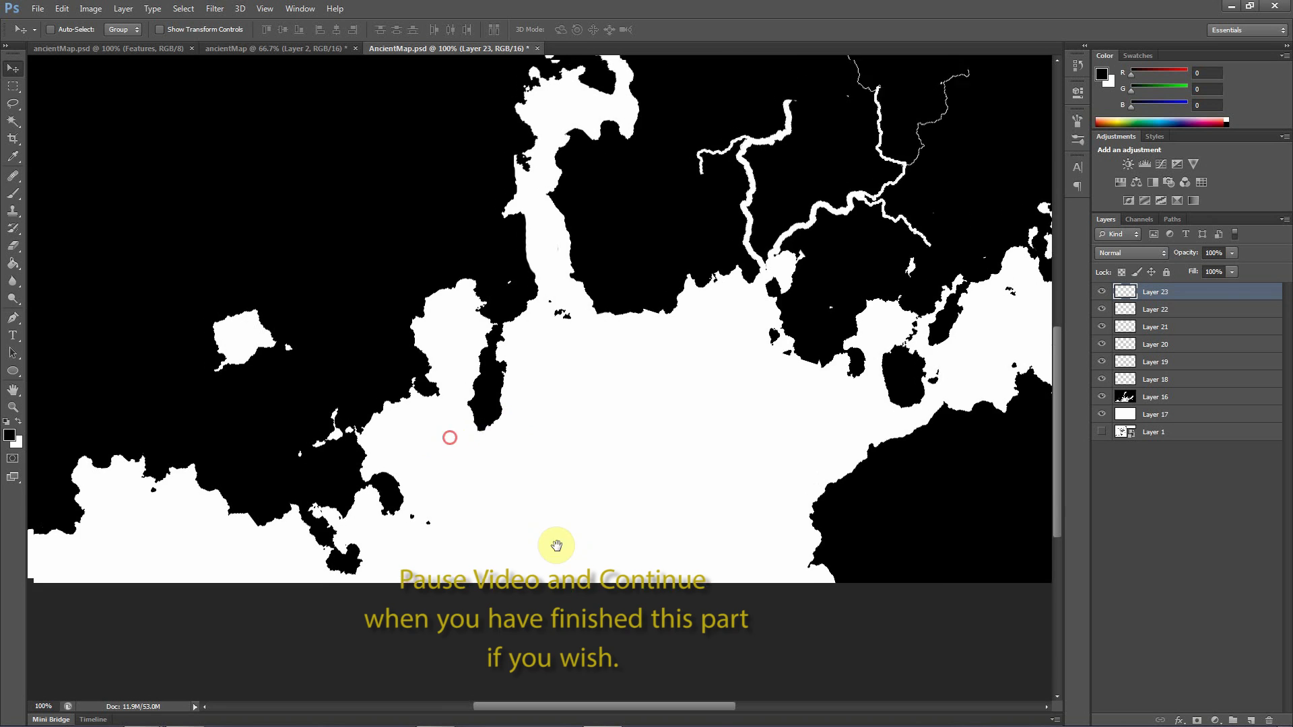
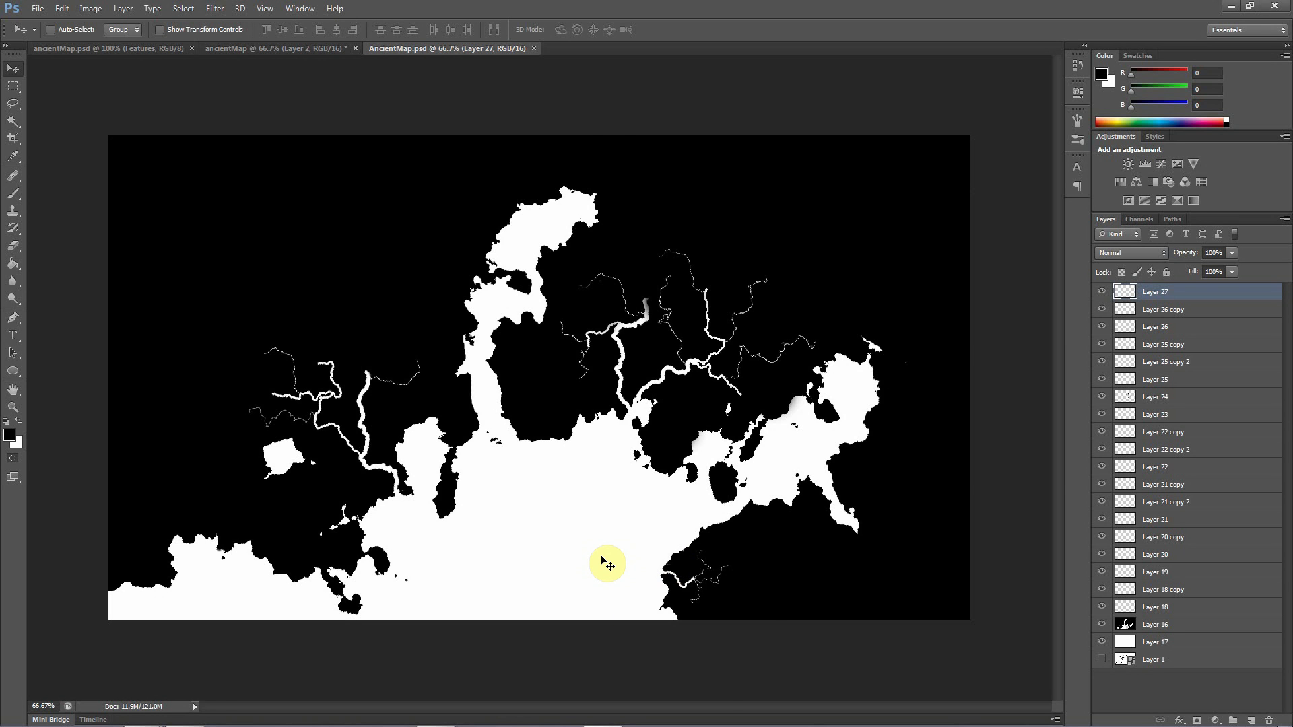
# Merge all layers from Layer 27 down to Layer 17 into one and duplicate the merged layer
pyautogui.hotkey('ctrl', '+')
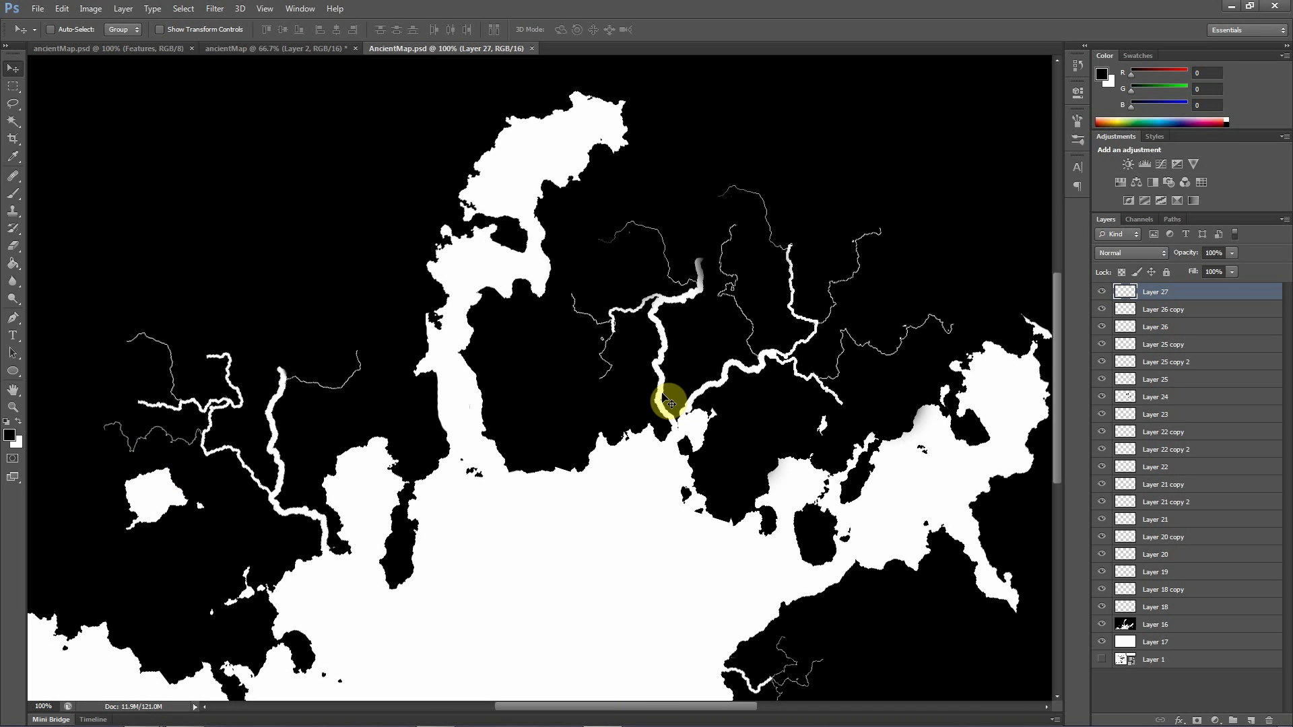
pyautogui.hotkey('ctrl', '-')
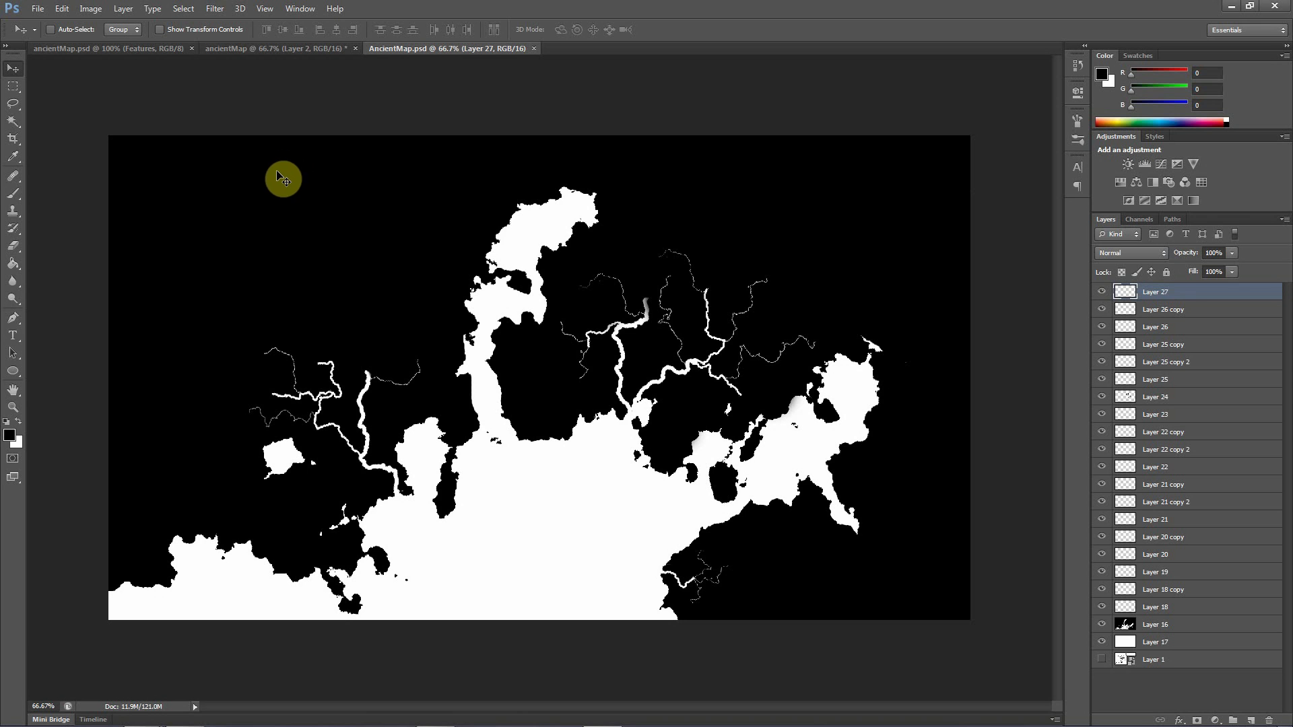
pyautogui.click(1148, 292)
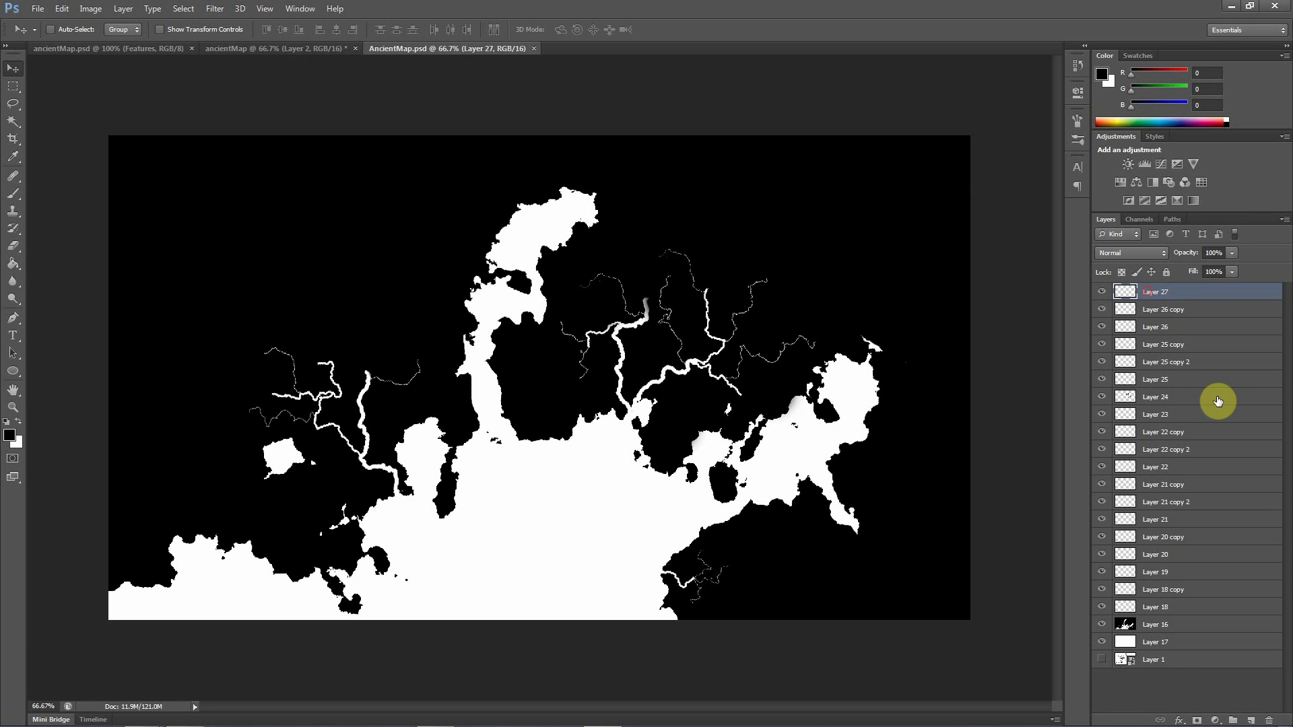
pyautogui.keyDown('shift'); pyautogui.click(1154, 643); pyautogui.keyUp('shift')
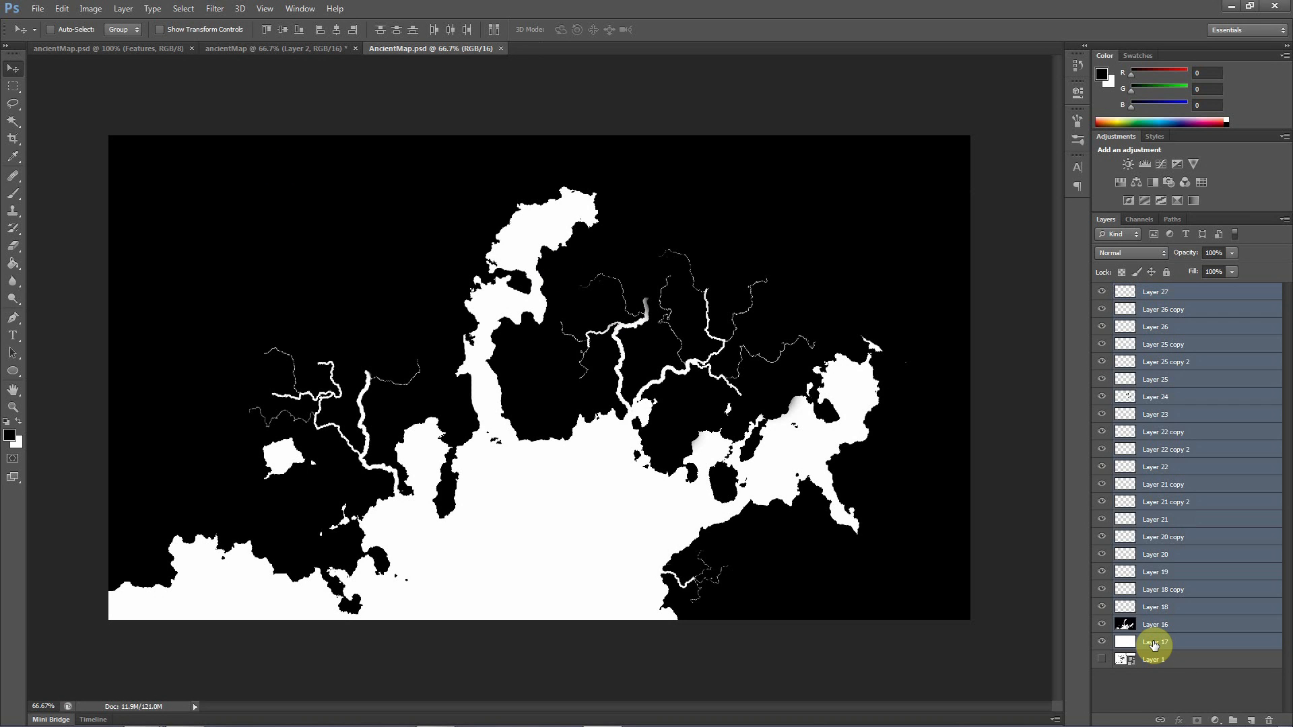
pyautogui.rightClick(1154, 644)
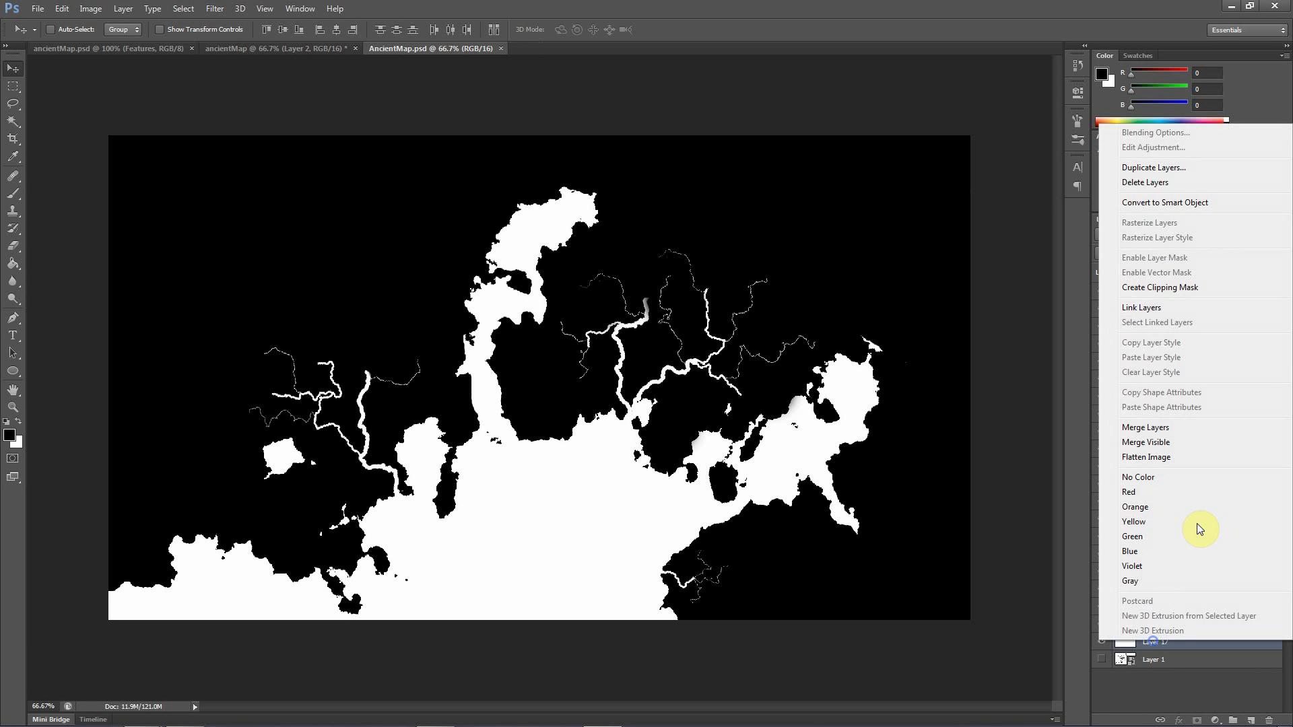
pyautogui.click(1157, 428)
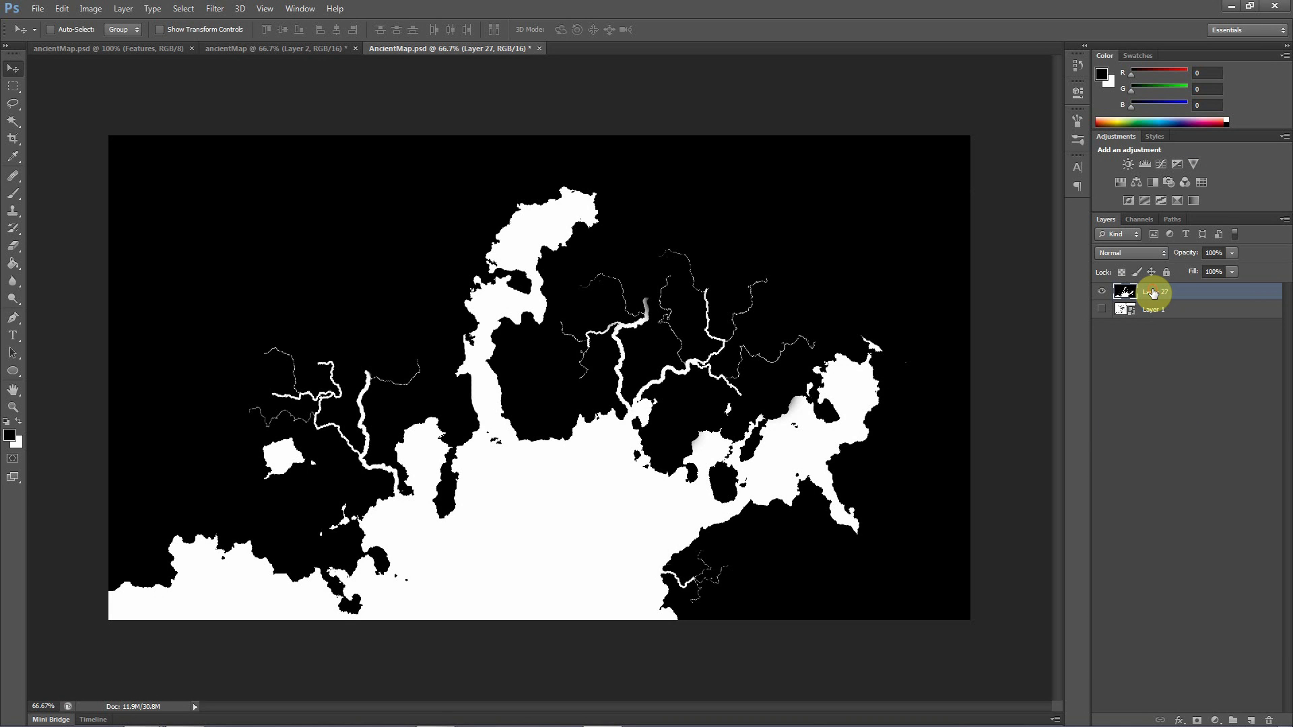
pyautogui.moveTo(1153, 291); pyautogui.dragTo(1248, 711)
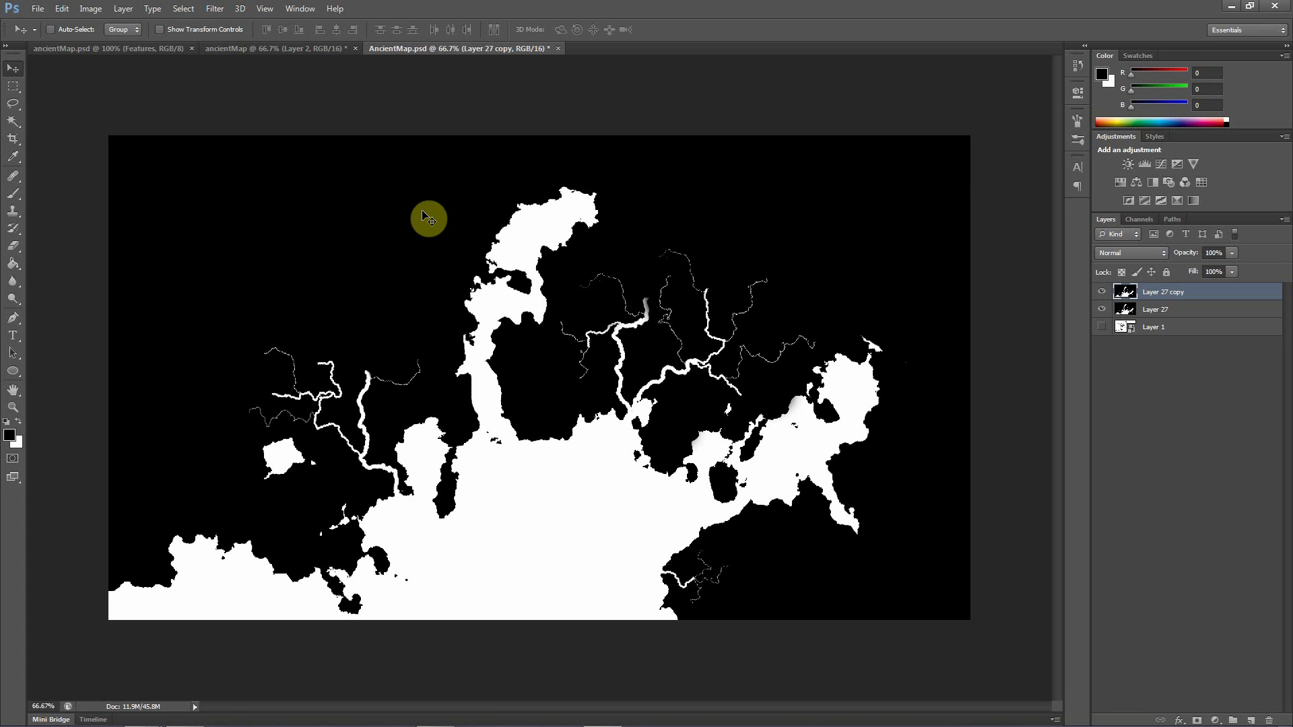
# Apply a Gaussian Blur with a 3.0 pixel radius to the duplicated map layer
pyautogui.click(215, 8)
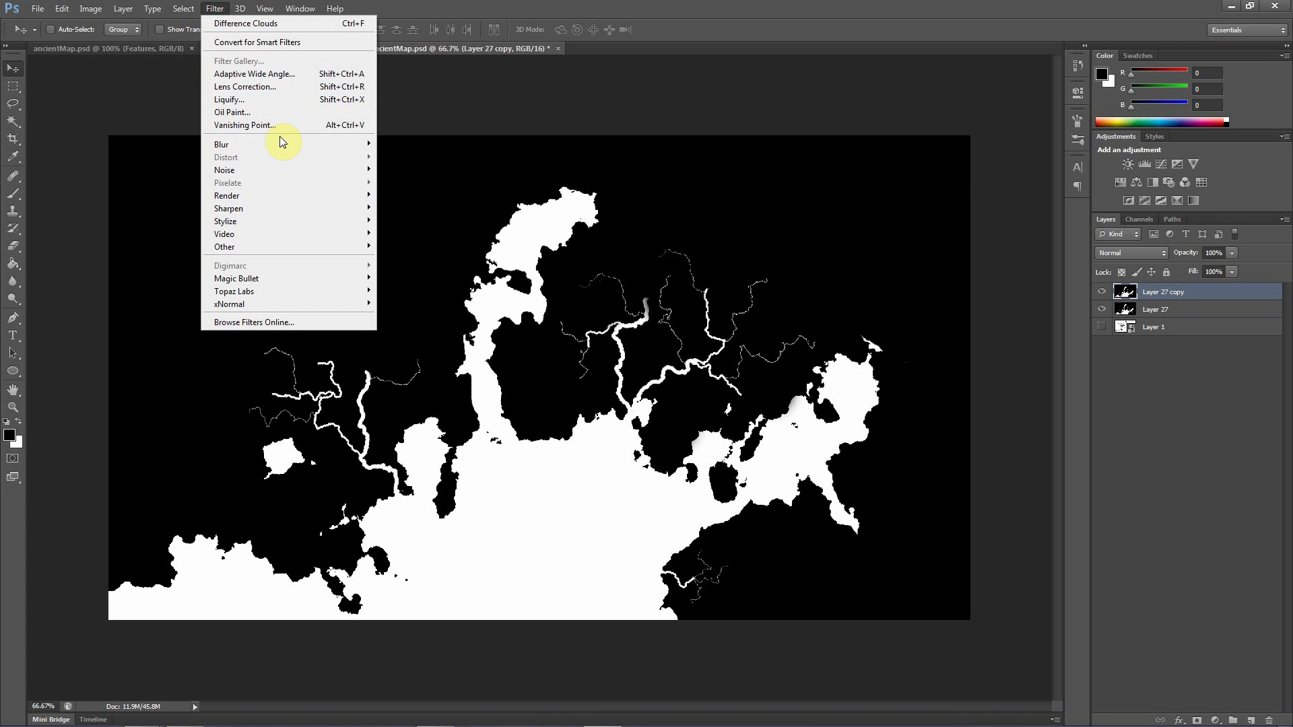
pyautogui.moveTo(285, 143)
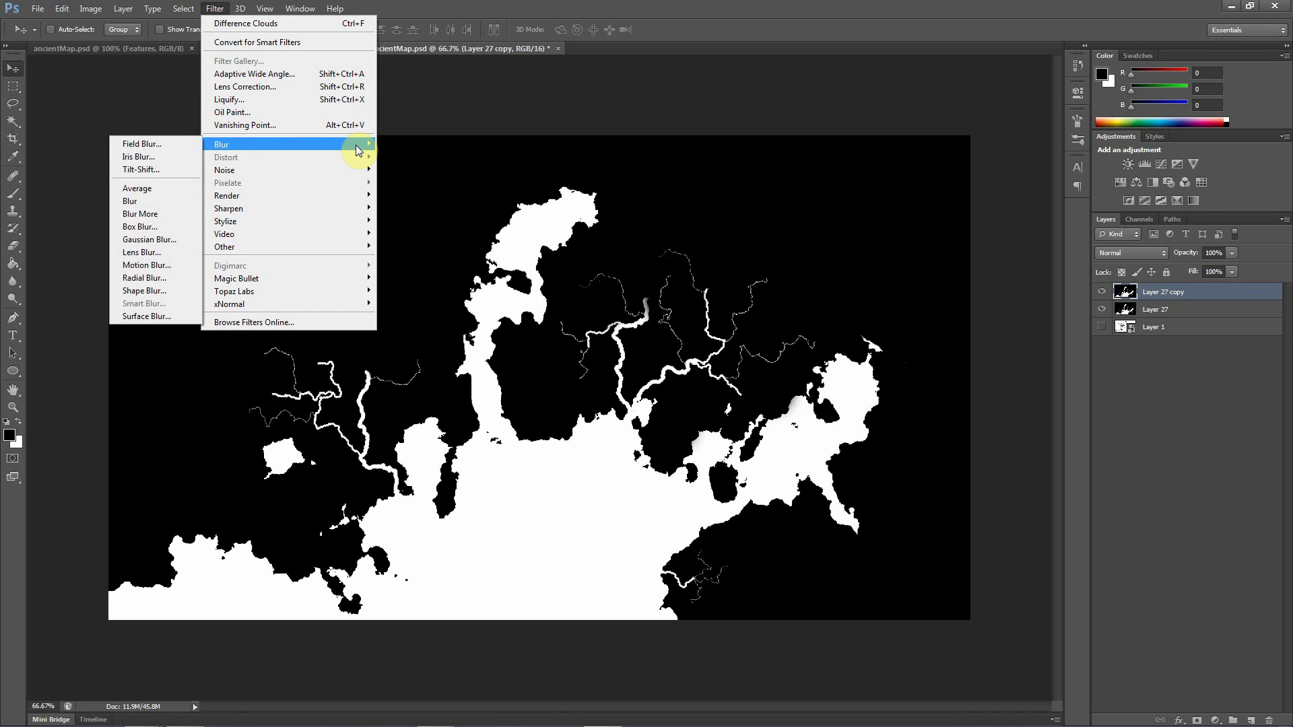
pyautogui.click(149, 239)
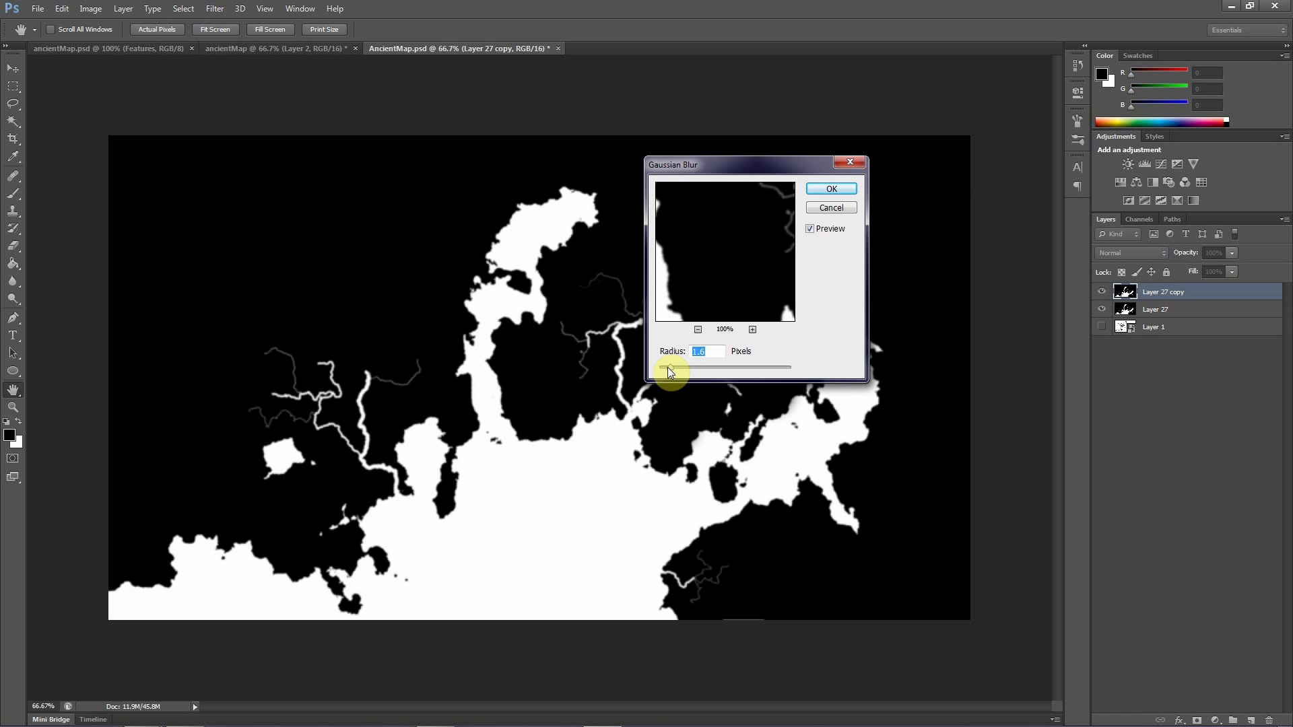
pyautogui.click(694, 369)
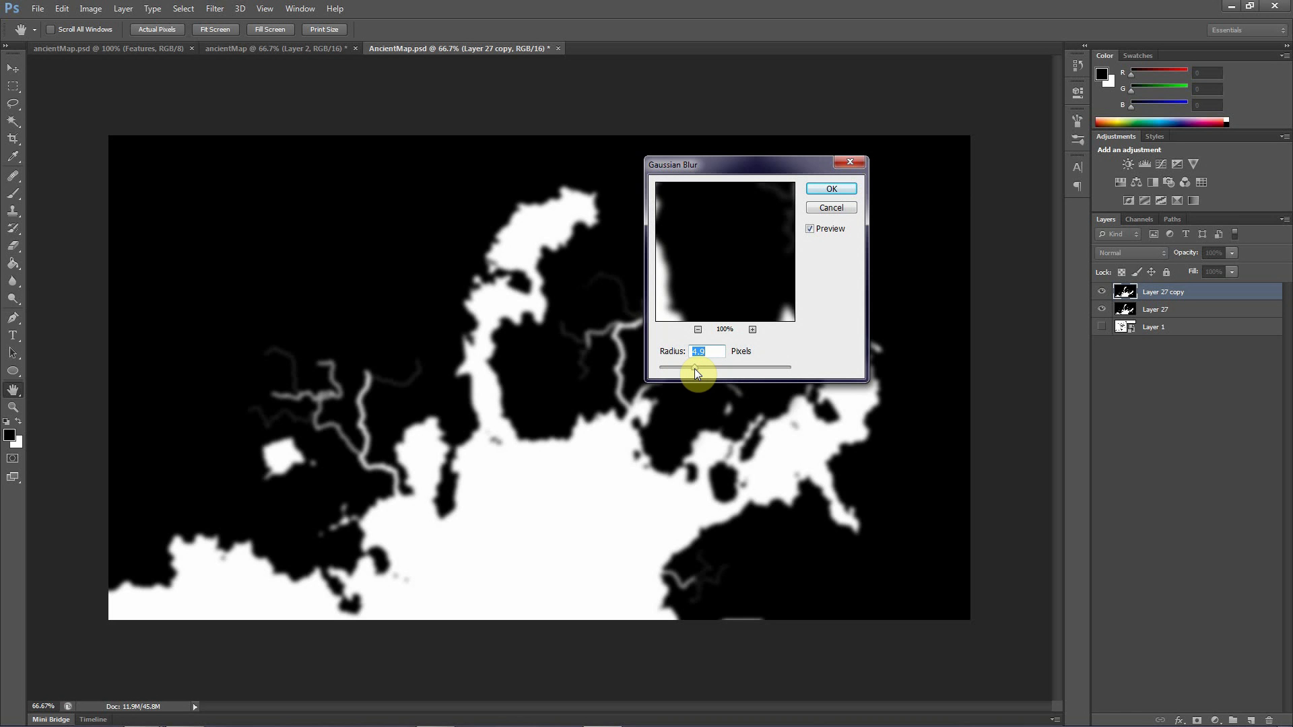
pyautogui.moveTo(689, 369); pyautogui.dragTo(672, 368)
pyautogui.moveTo(729, 173); pyautogui.dragTo(968, 312)
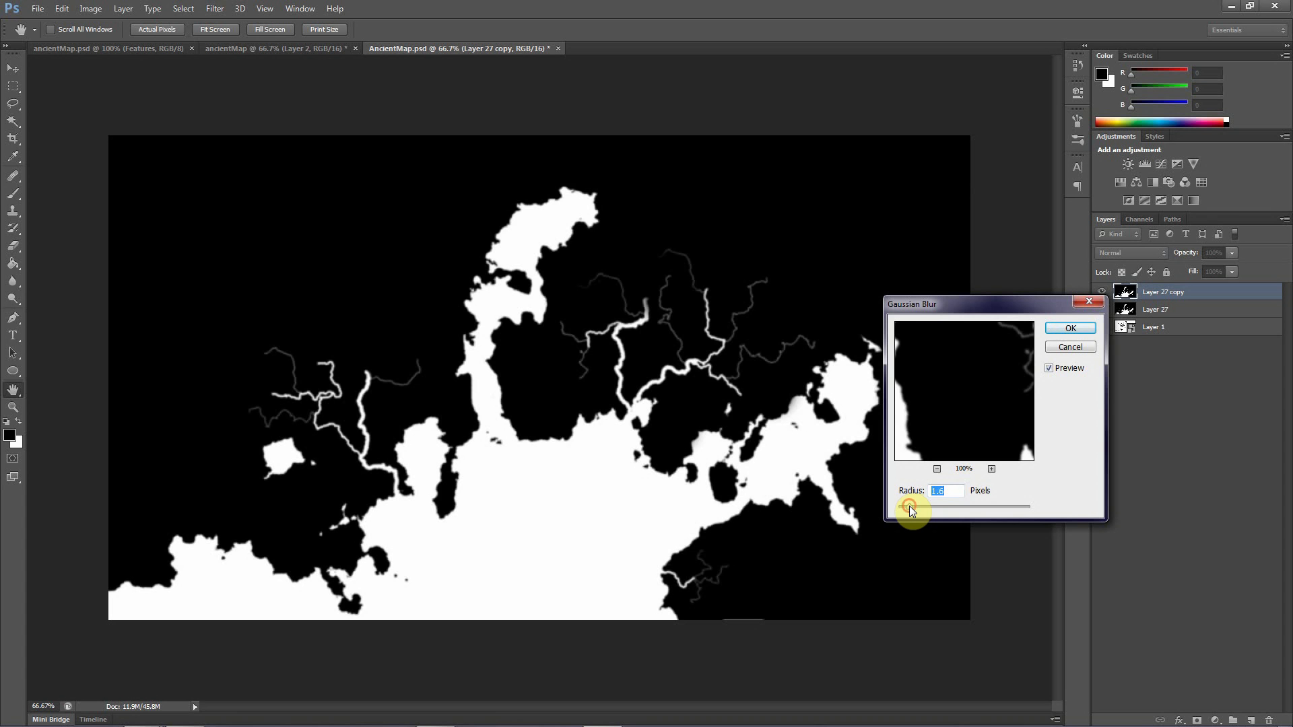
pyautogui.moveTo(916, 507); pyautogui.dragTo(920, 506)
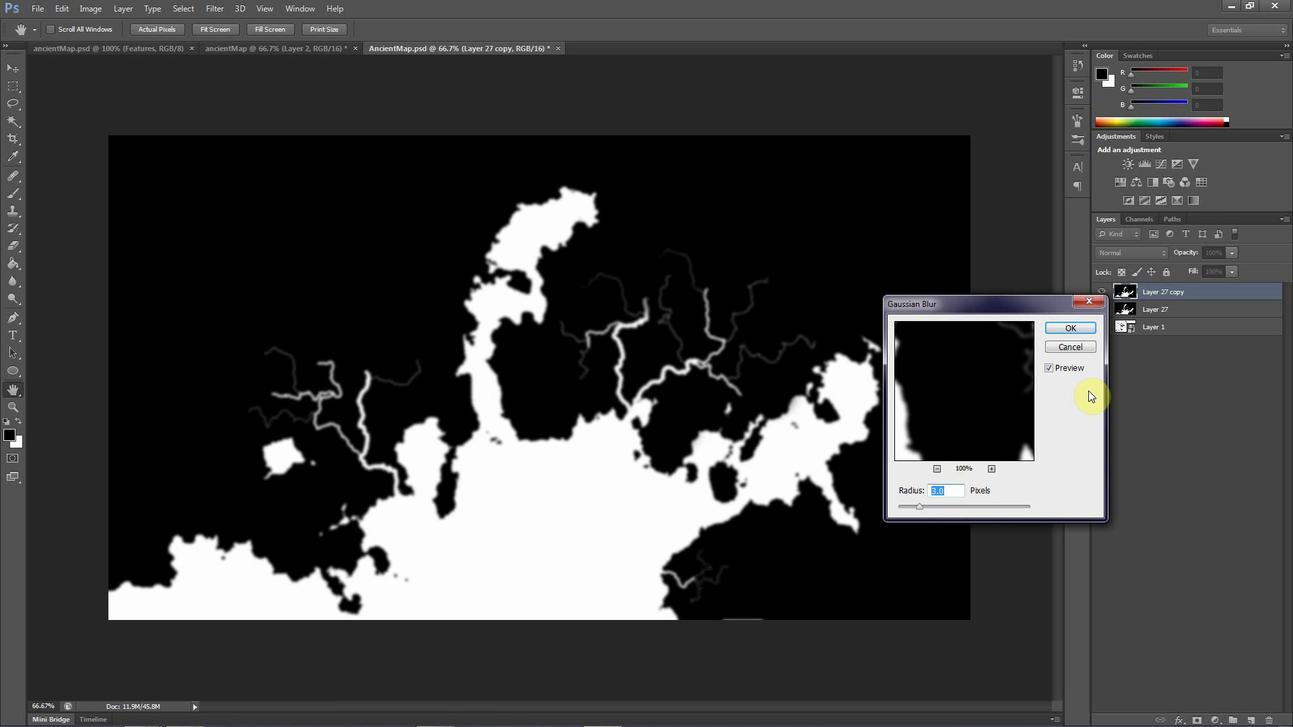
pyautogui.click(1071, 330)
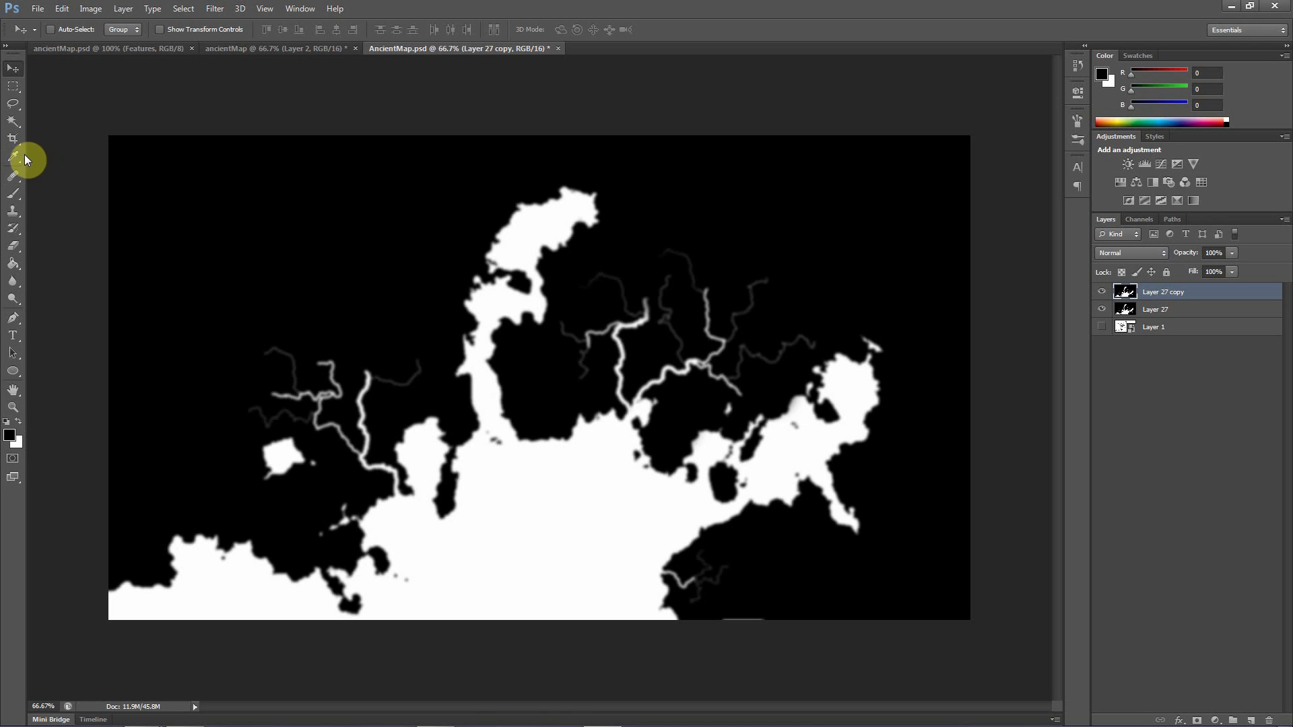
# Set up the Eraser with a soft round brush at 92 px size and 0% hardness
pyautogui.click(10, 247)
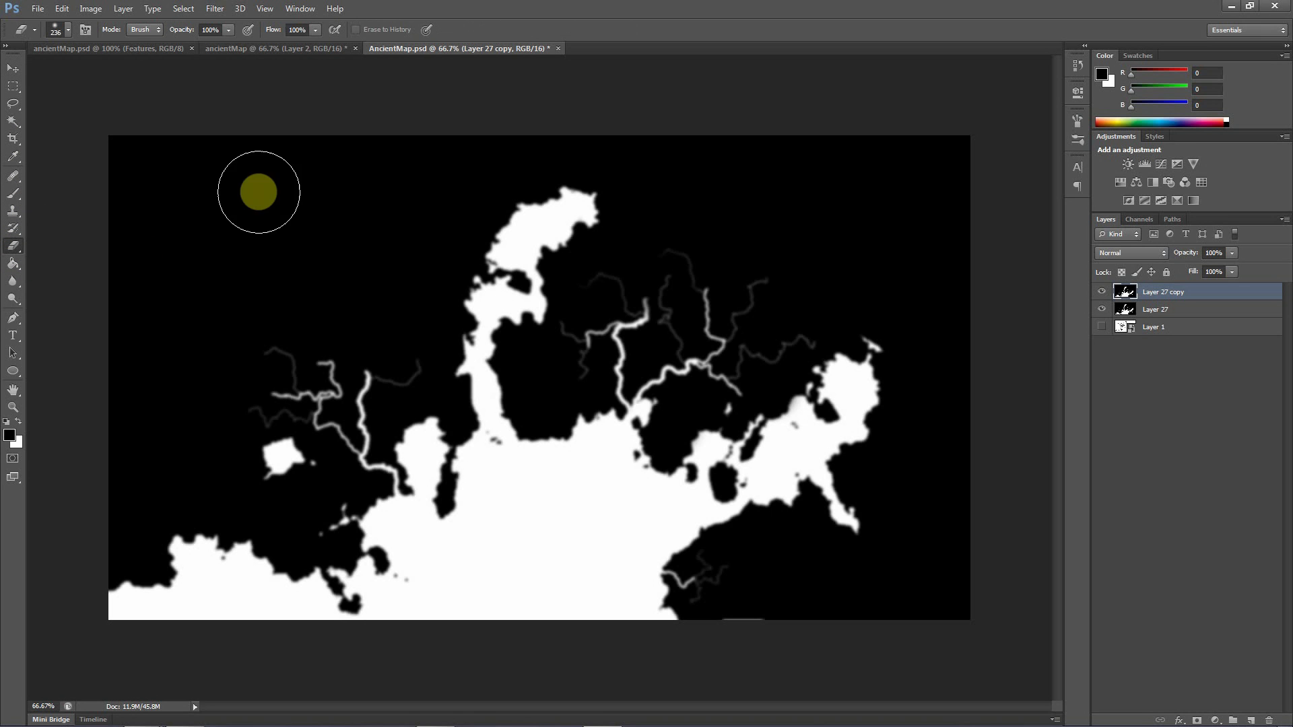
pyautogui.click(69, 31)
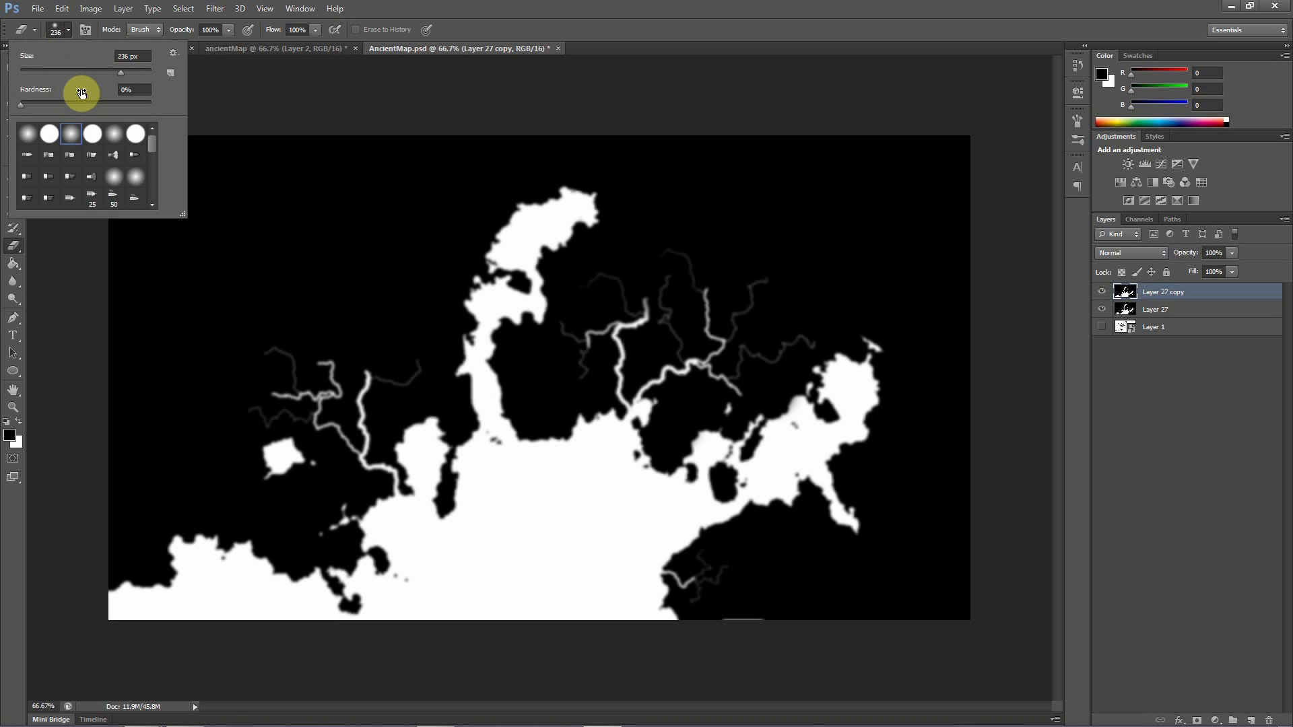
pyautogui.click(60, 72)
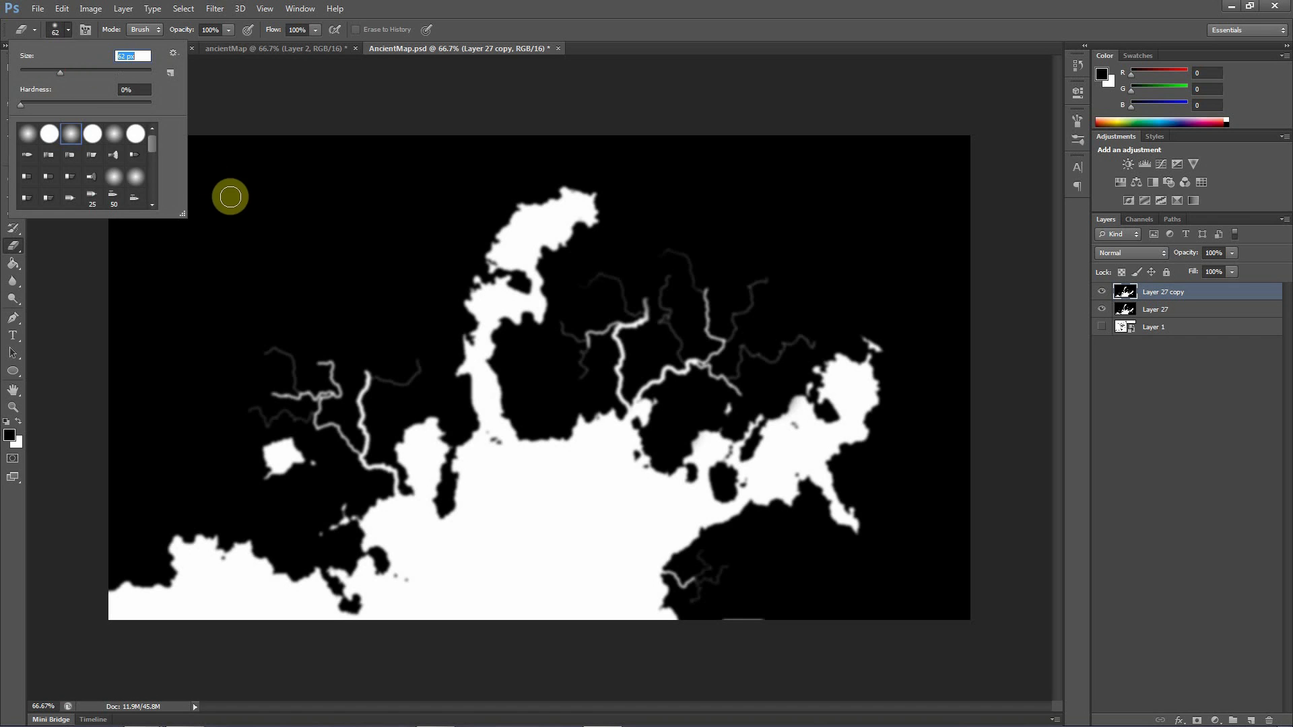
pyautogui.click(79, 71)
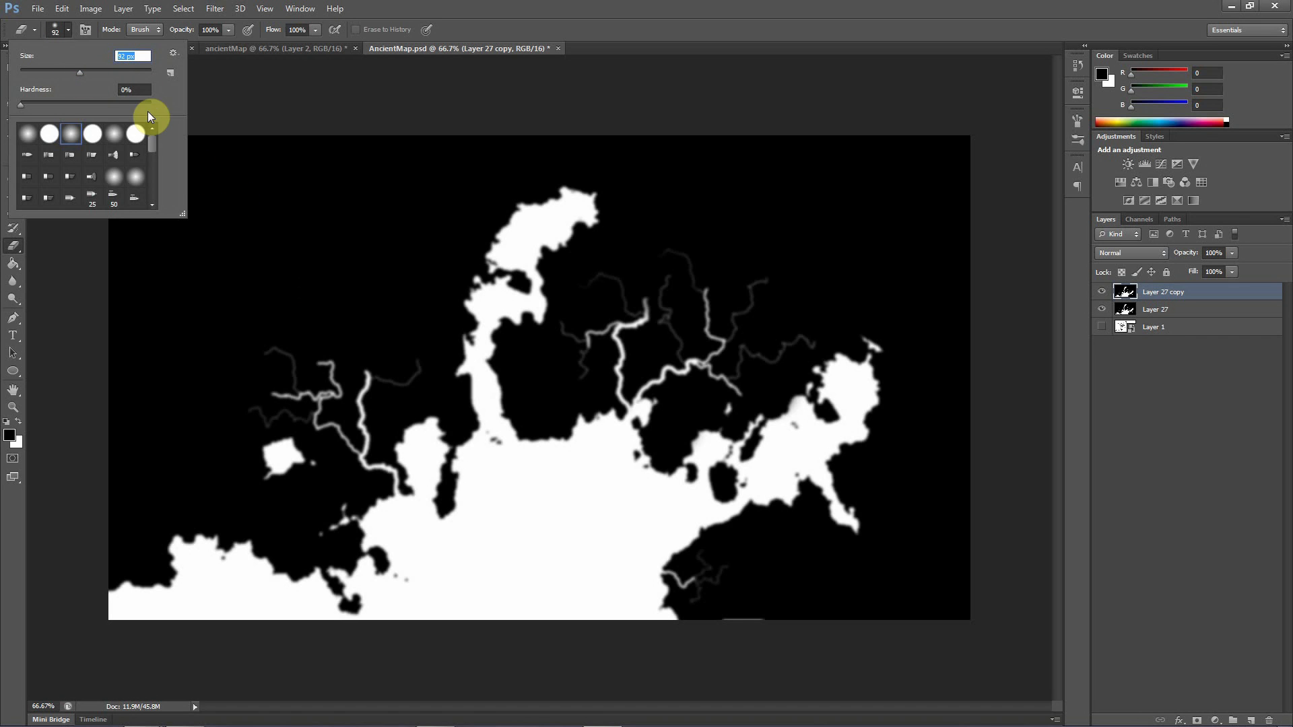
pyautogui.click(277, 82)
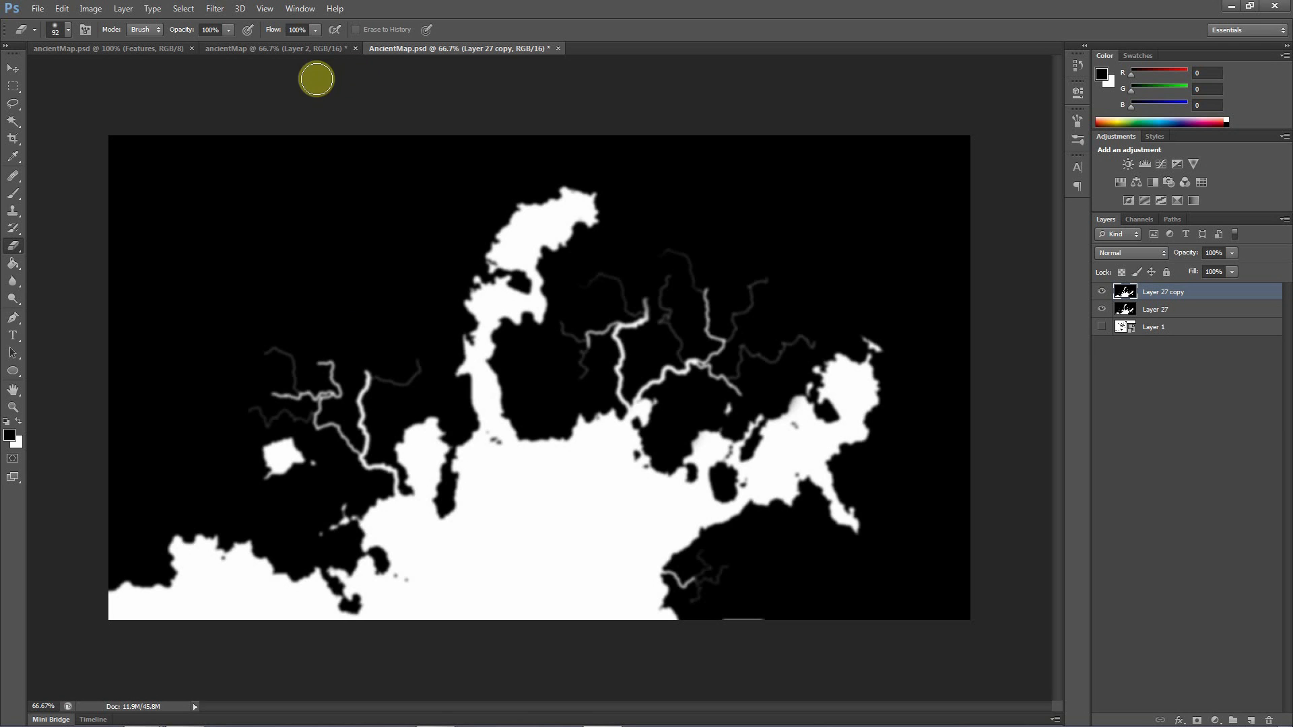
pyautogui.click(68, 30)
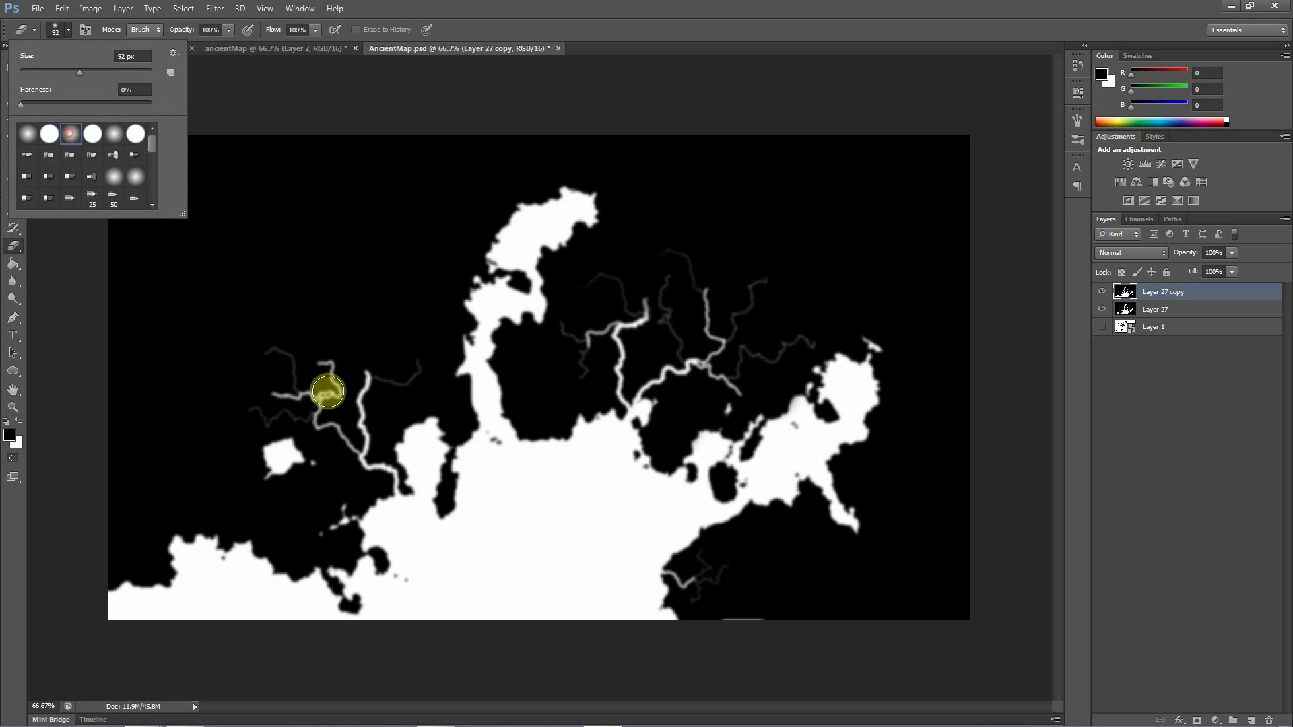
pyautogui.click(400, 77)
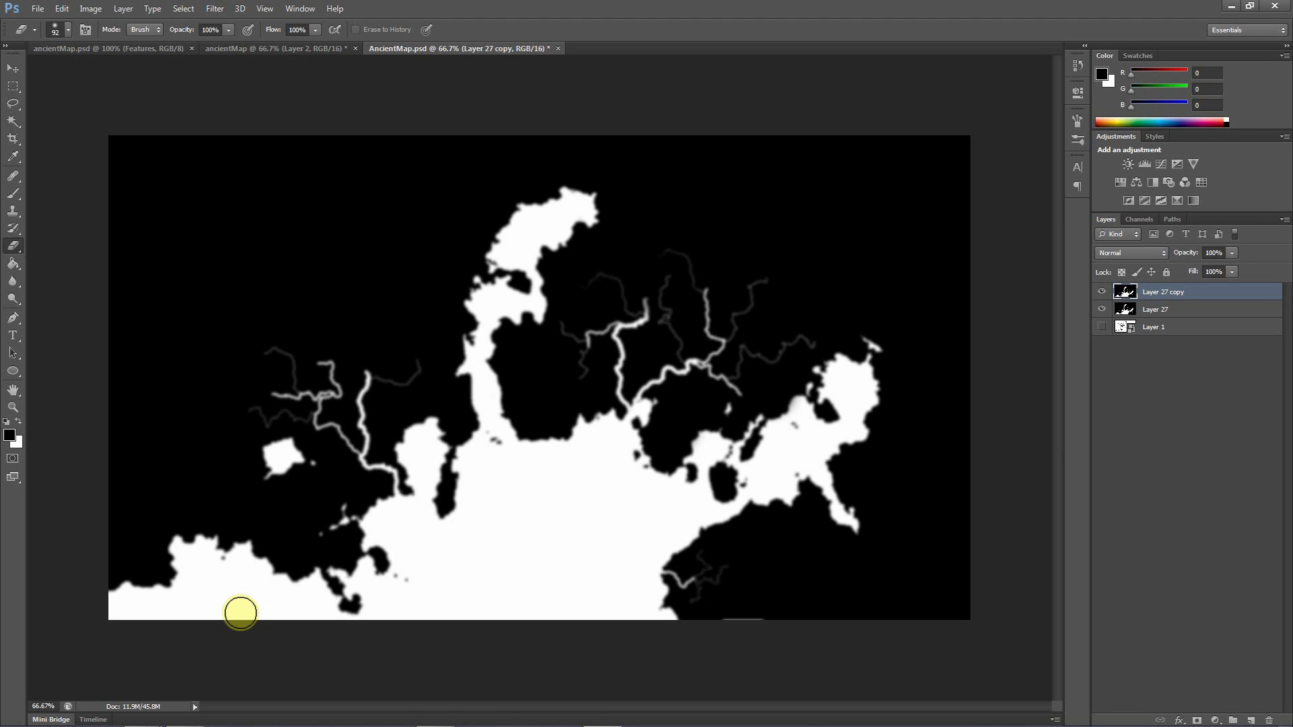
# Erase the blurred copy along the main coastline, and over the small southeastern river at 26% opacity and 29% flow
pyautogui.moveTo(110, 595)
pyautogui.mouseDown()
pyautogui.moveTo(165, 606)
pyautogui.moveTo(120, 552)
pyautogui.moveTo(190, 556)
pyautogui.moveTo(170, 563)
pyautogui.moveTo(206, 549)
pyautogui.moveTo(223, 568)
pyautogui.moveTo(207, 546)
pyautogui.moveTo(264, 552)
pyautogui.moveTo(274, 582)
pyautogui.moveTo(356, 607)
pyautogui.moveTo(339, 578)
pyautogui.moveTo(394, 577)
pyautogui.moveTo(394, 539)
pyautogui.moveTo(332, 526)
pyautogui.moveTo(393, 519)
pyautogui.moveTo(403, 486)
pyautogui.moveTo(425, 486)
pyautogui.moveTo(405, 458)
pyautogui.moveTo(423, 429)
pyautogui.moveTo(447, 439)
pyautogui.moveTo(451, 514)
pyautogui.moveTo(464, 451)
pyautogui.moveTo(498, 445)
pyautogui.moveTo(500, 425)
pyautogui.moveTo(452, 365)
pyautogui.moveTo(470, 309)
pyautogui.moveTo(498, 278)
pyautogui.moveTo(532, 281)
pyautogui.moveTo(499, 258)
pyautogui.moveTo(522, 215)
pyautogui.moveTo(563, 201)
pyautogui.moveTo(597, 211)
pyautogui.moveTo(499, 345)
pyautogui.moveTo(523, 444)
pyautogui.moveTo(498, 440)
pyautogui.moveTo(587, 438)
pyautogui.moveTo(619, 389)
pyautogui.moveTo(662, 450)
pyautogui.moveTo(658, 466)
pyautogui.moveTo(690, 477)
pyautogui.moveTo(700, 458)
pyautogui.moveTo(764, 443)
pyautogui.moveTo(838, 362)
pyautogui.moveTo(894, 359)
pyautogui.moveTo(875, 383)
pyautogui.moveTo(882, 373)
pyautogui.moveTo(879, 407)
pyautogui.moveTo(839, 447)
pyautogui.moveTo(834, 475)
pyautogui.moveTo(856, 527)
pyautogui.moveTo(826, 492)
pyautogui.moveTo(751, 515)
pyautogui.moveTo(678, 548)
pyautogui.moveTo(669, 597)
pyautogui.mouseUp()
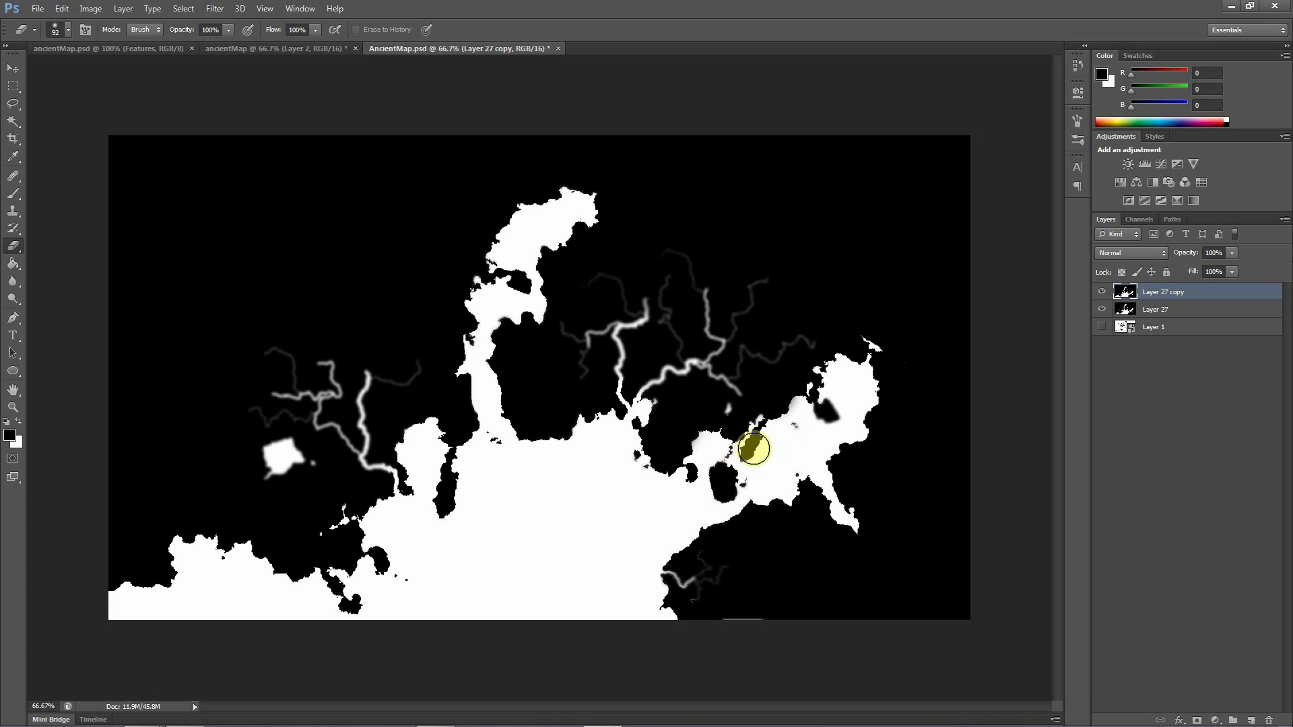
pyautogui.moveTo(645, 456)
pyautogui.mouseDown()
pyautogui.moveTo(676, 424)
pyautogui.moveTo(600, 413)
pyautogui.moveTo(659, 395)
pyautogui.moveTo(603, 446)
pyautogui.mouseUp()
pyautogui.moveTo(493, 539)
pyautogui.mouseDown()
pyautogui.moveTo(411, 485)
pyautogui.moveTo(410, 521)
pyautogui.moveTo(528, 532)
pyautogui.mouseUp()
pyautogui.moveTo(635, 563)
pyautogui.mouseDown()
pyautogui.moveTo(671, 557)
pyautogui.moveTo(650, 577)
pyautogui.moveTo(554, 607)
pyautogui.moveTo(700, 594)
pyautogui.moveTo(673, 621)
pyautogui.mouseUp()
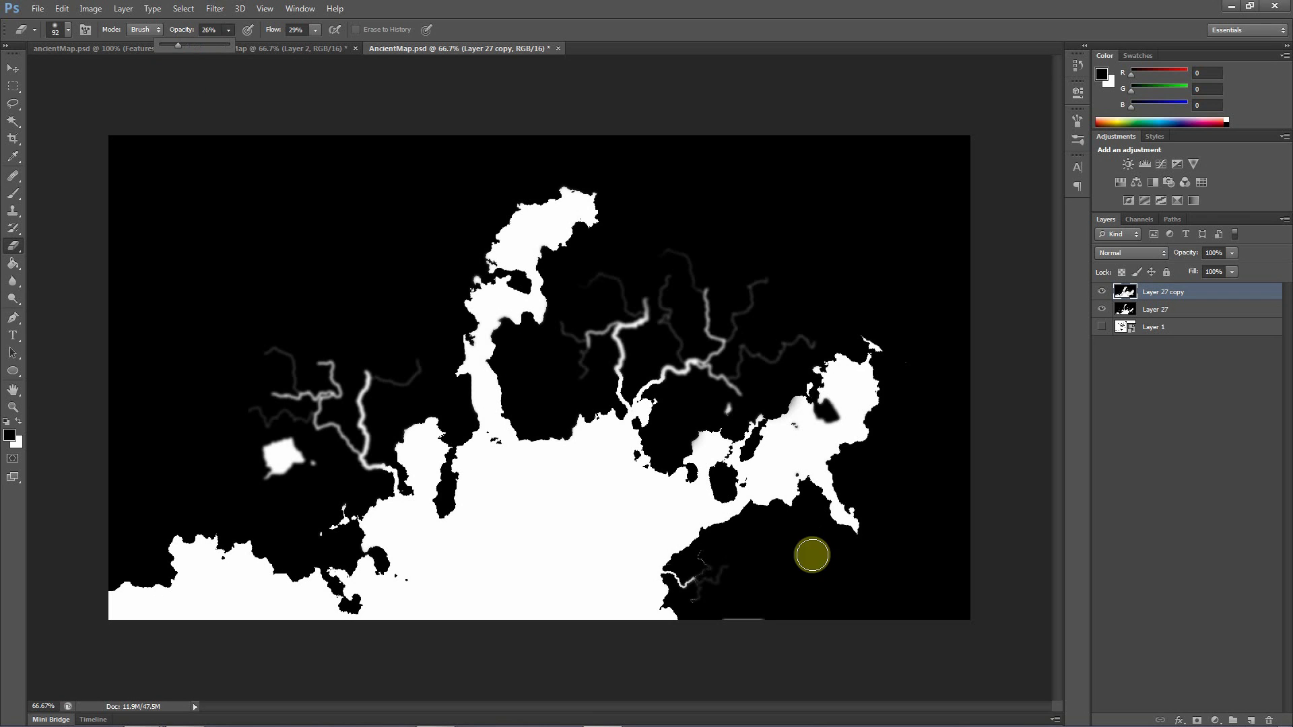
pyautogui.moveTo(702, 563)
pyautogui.mouseDown()
pyautogui.moveTo(717, 578)
pyautogui.moveTo(696, 591)
pyautogui.mouseUp()
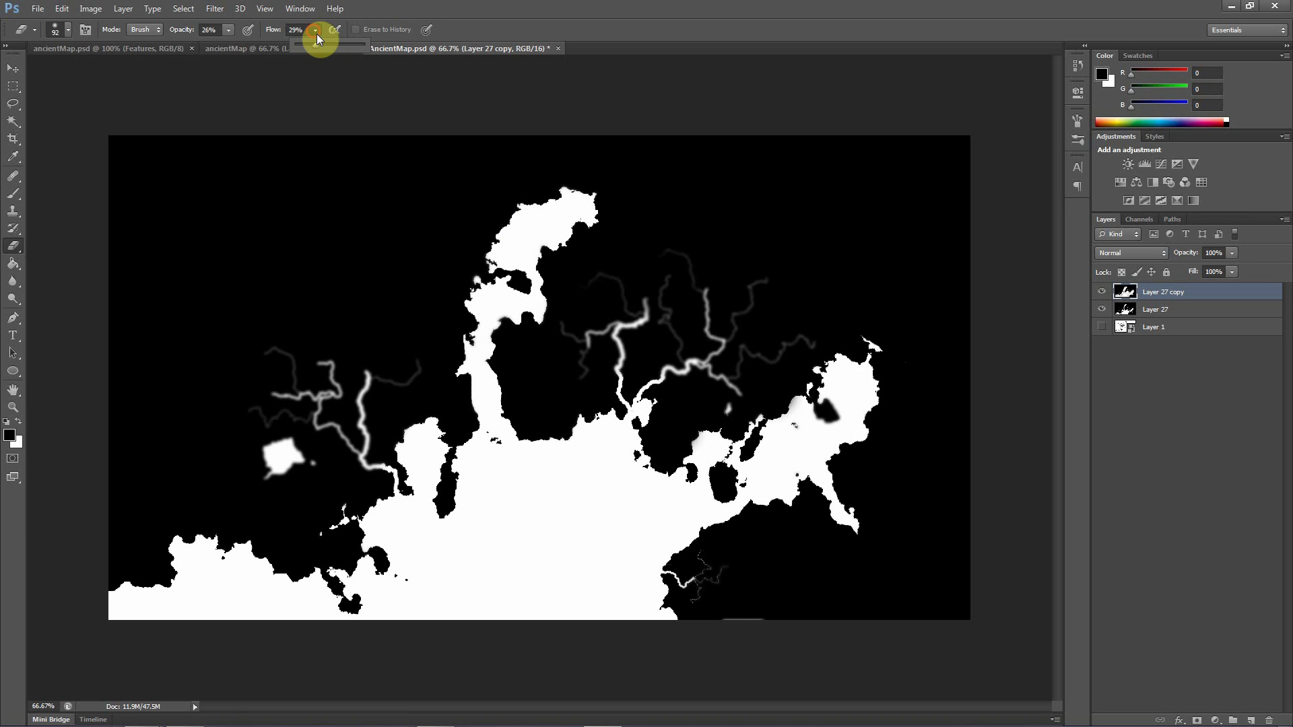
# Return the Eraser to 100% opacity and flow and erase the blur around the western island, the eastern lake and the western river mouth
pyautogui.click(230, 30)
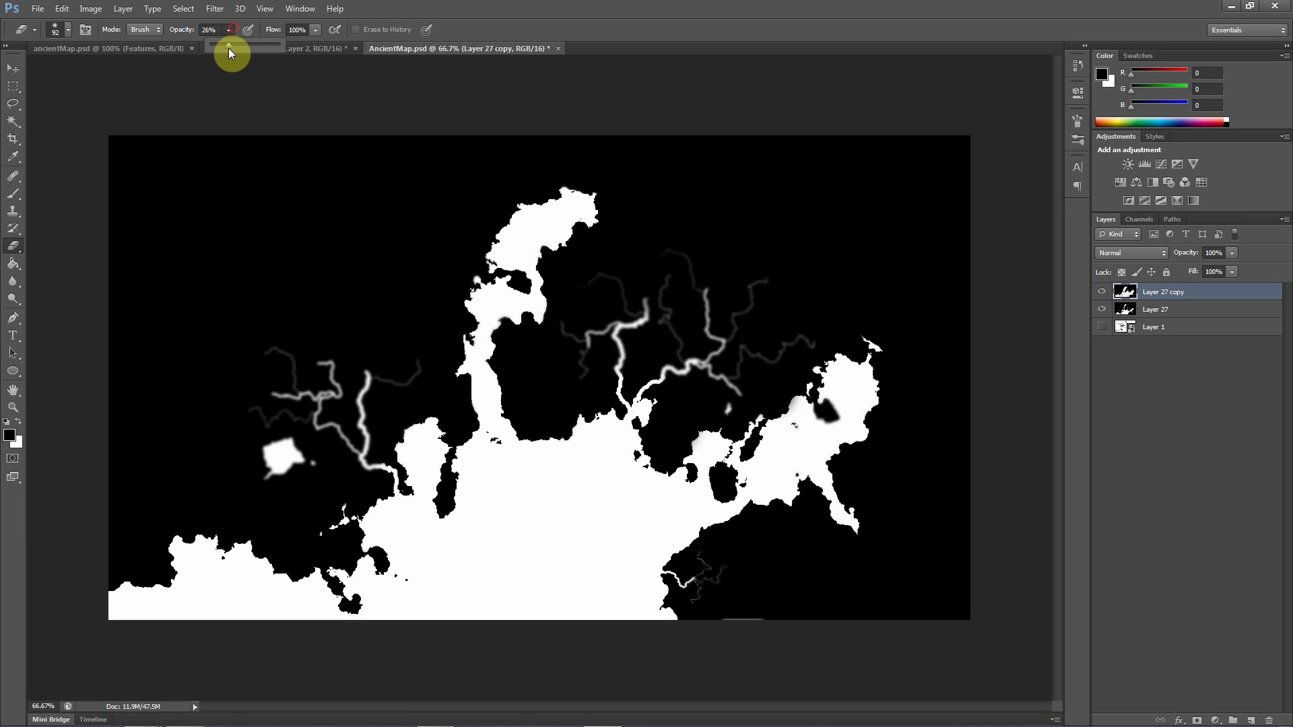
pyautogui.moveTo(229, 46); pyautogui.dragTo(586, 119)
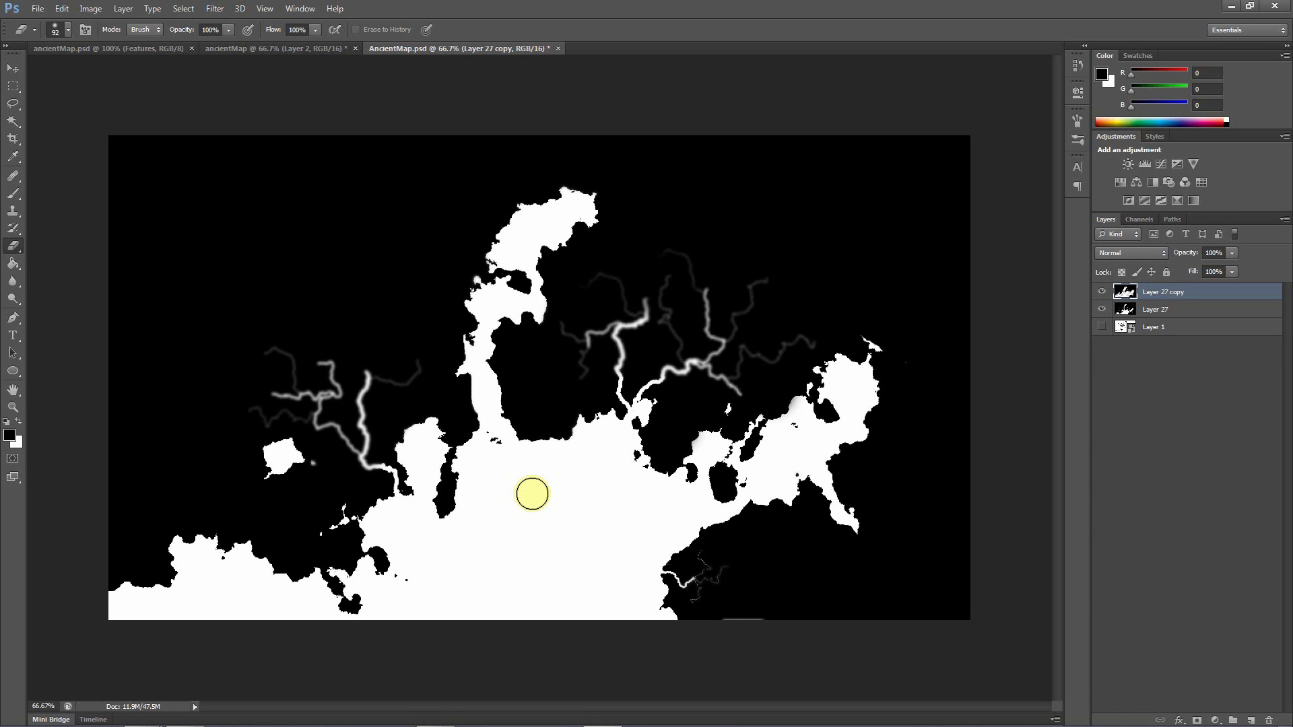
pyautogui.moveTo(403, 481); pyautogui.dragTo(398, 464)
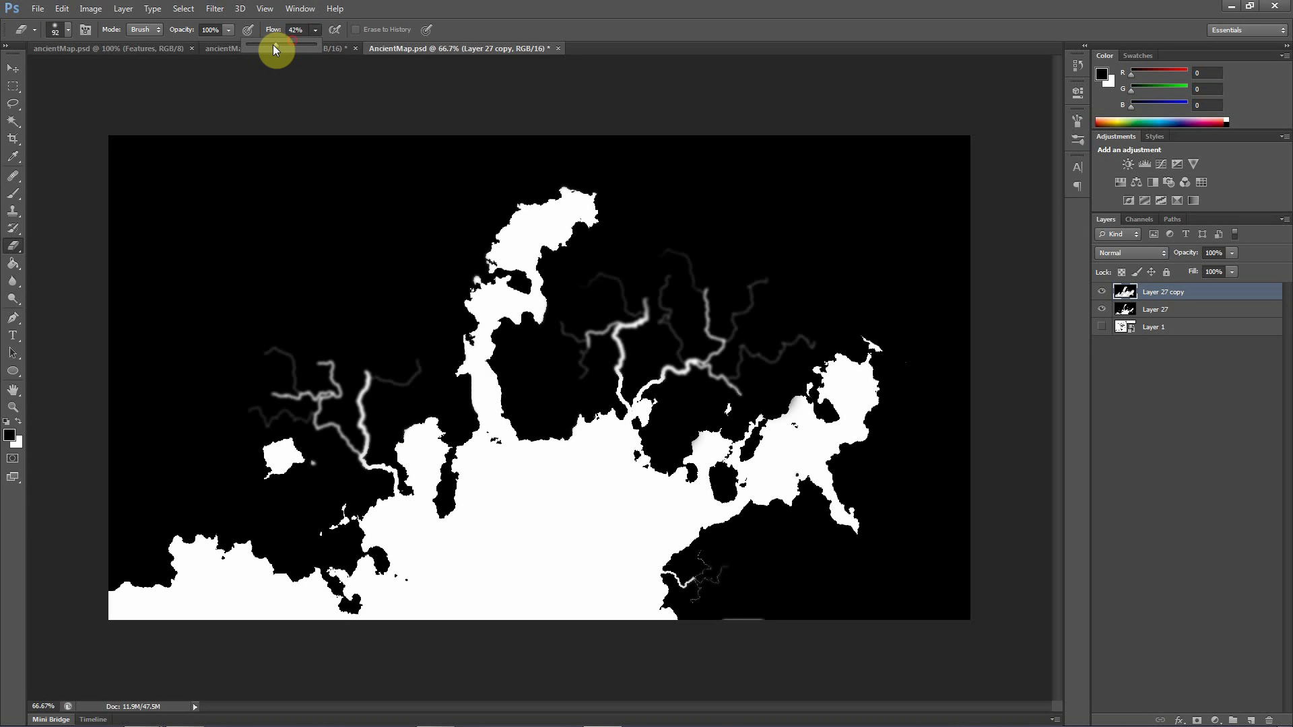
# Partially erase the blur over the western and eastern river networks with the Eraser at 43% opacity and 29% flow
pyautogui.moveTo(226, 32); pyautogui.dragTo(189, 45)
pyautogui.moveTo(348, 432)
pyautogui.mouseDown()
pyautogui.moveTo(384, 438)
pyautogui.moveTo(393, 370)
pyautogui.moveTo(292, 398)
pyautogui.moveTo(319, 343)
pyautogui.mouseUp()
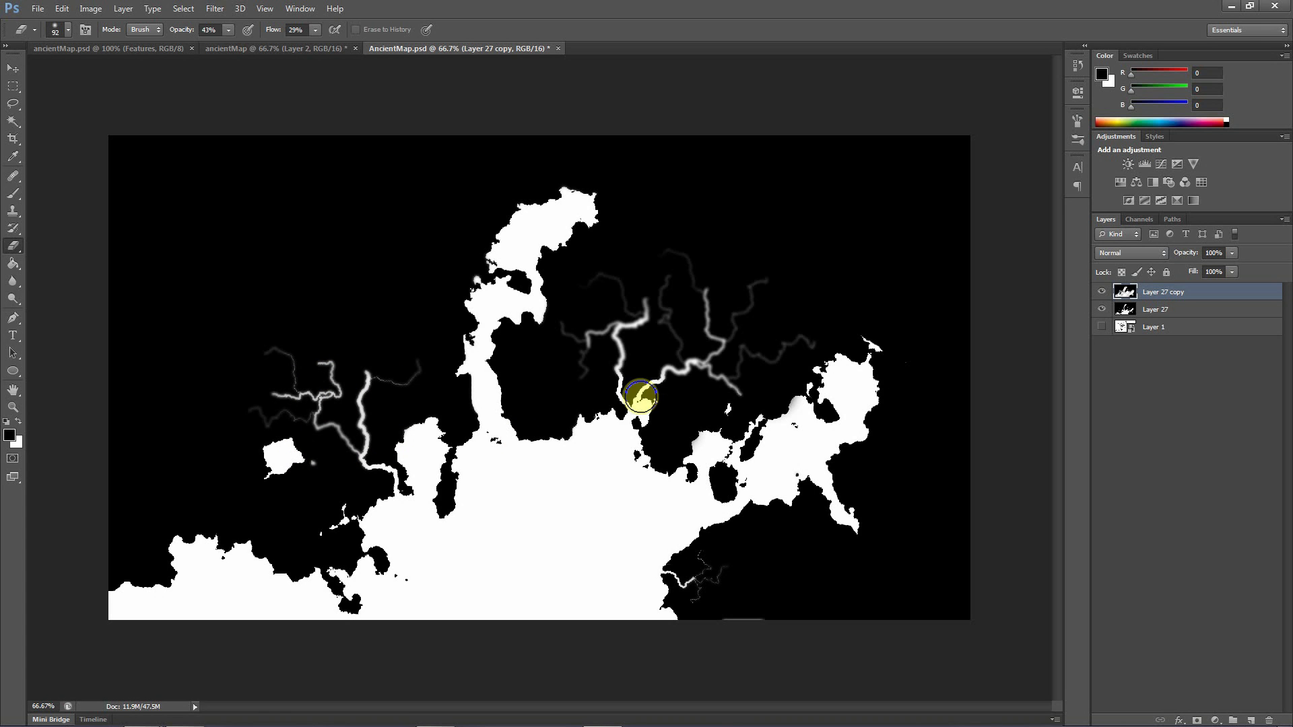
pyautogui.moveTo(694, 323)
pyautogui.mouseDown()
pyautogui.moveTo(685, 373)
pyautogui.moveTo(617, 380)
pyautogui.moveTo(657, 410)
pyautogui.moveTo(607, 374)
pyautogui.moveTo(708, 398)
pyautogui.mouseUp()
pyautogui.moveTo(738, 389); pyautogui.dragTo(744, 465)
pyautogui.moveTo(800, 340); pyautogui.dragTo(752, 368)
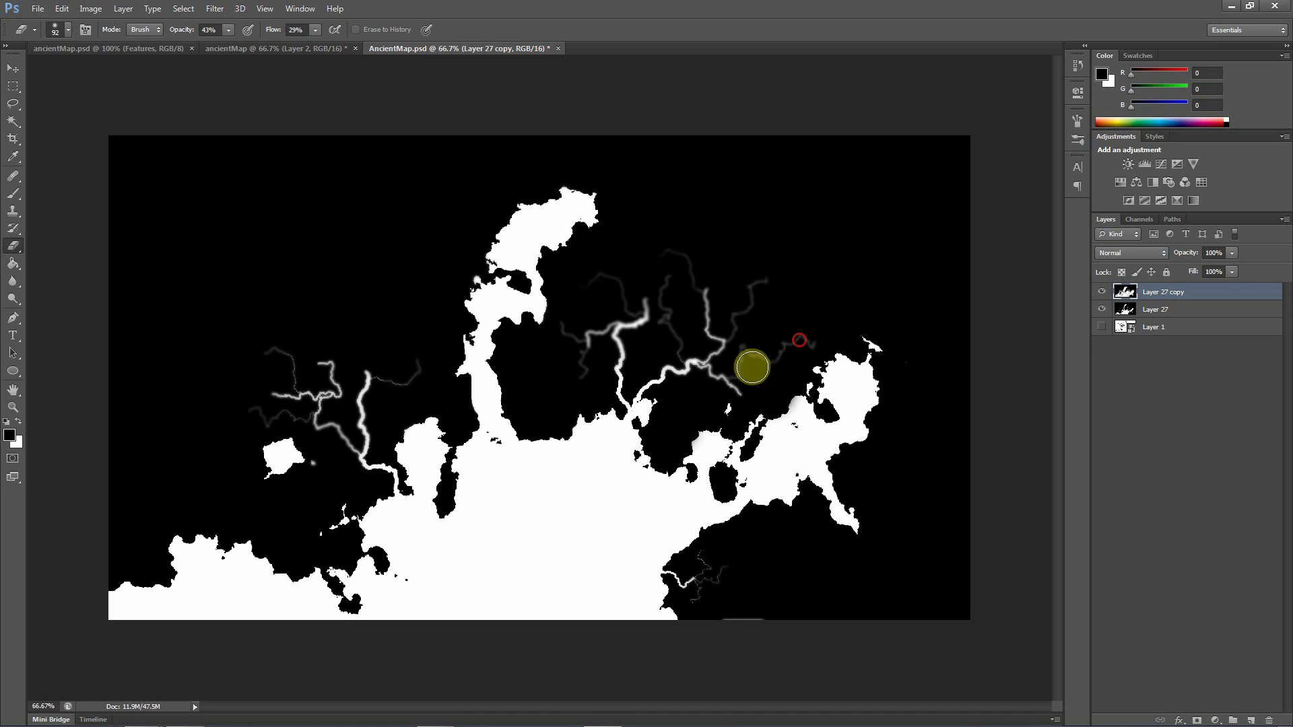
pyautogui.moveTo(753, 289)
pyautogui.mouseDown()
pyautogui.moveTo(737, 313)
pyautogui.moveTo(696, 244)
pyautogui.moveTo(658, 262)
pyautogui.moveTo(679, 316)
pyautogui.moveTo(678, 294)
pyautogui.moveTo(687, 366)
pyautogui.moveTo(632, 321)
pyautogui.moveTo(638, 288)
pyautogui.moveTo(570, 305)
pyautogui.moveTo(553, 389)
pyautogui.moveTo(579, 431)
pyautogui.mouseUp()
pyautogui.moveTo(579, 377); pyautogui.dragTo(578, 388)
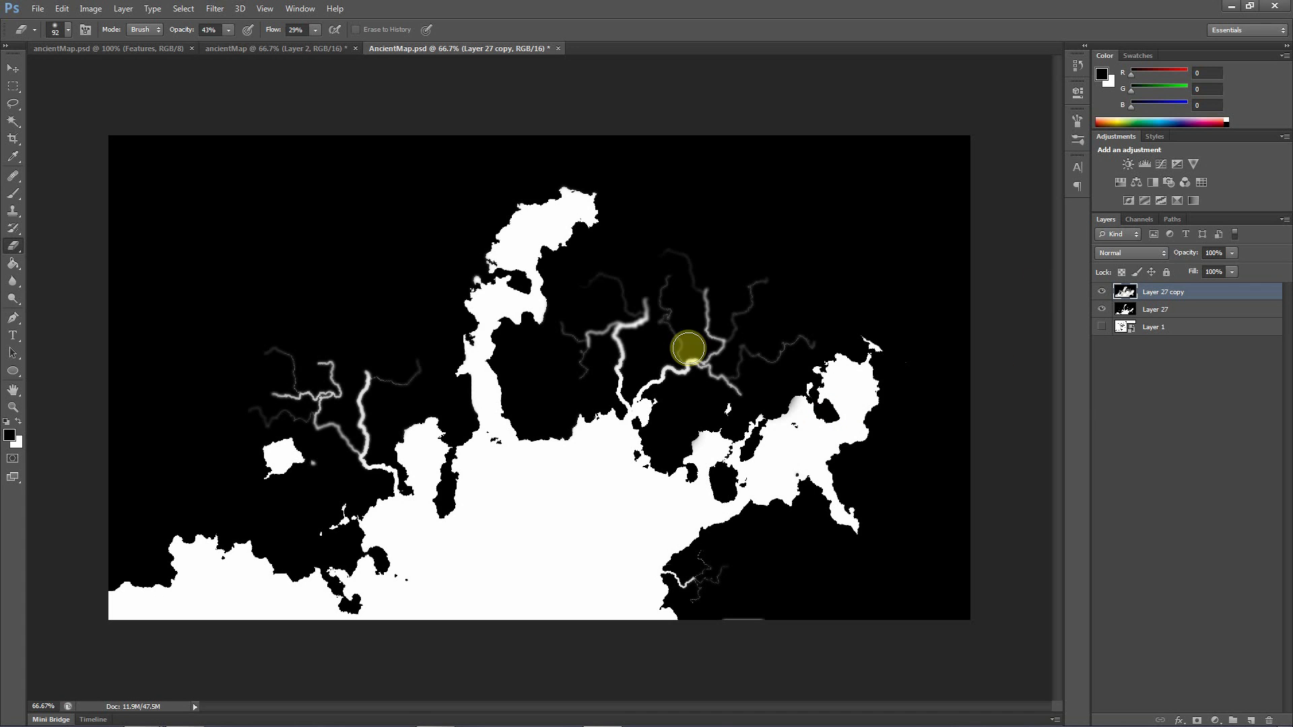
# Merge Layer 27 copy with Layer 27 and duplicate the merged layer
pyautogui.click(1124, 388)
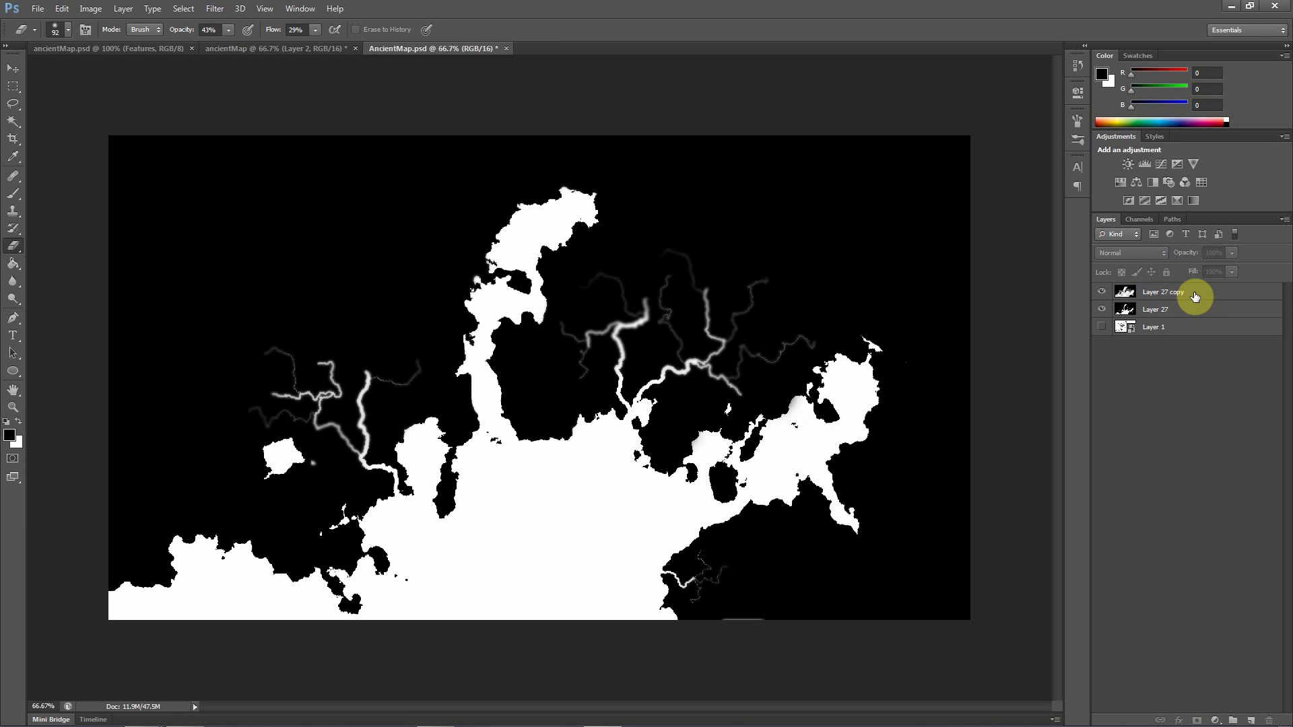
pyautogui.click(1160, 294)
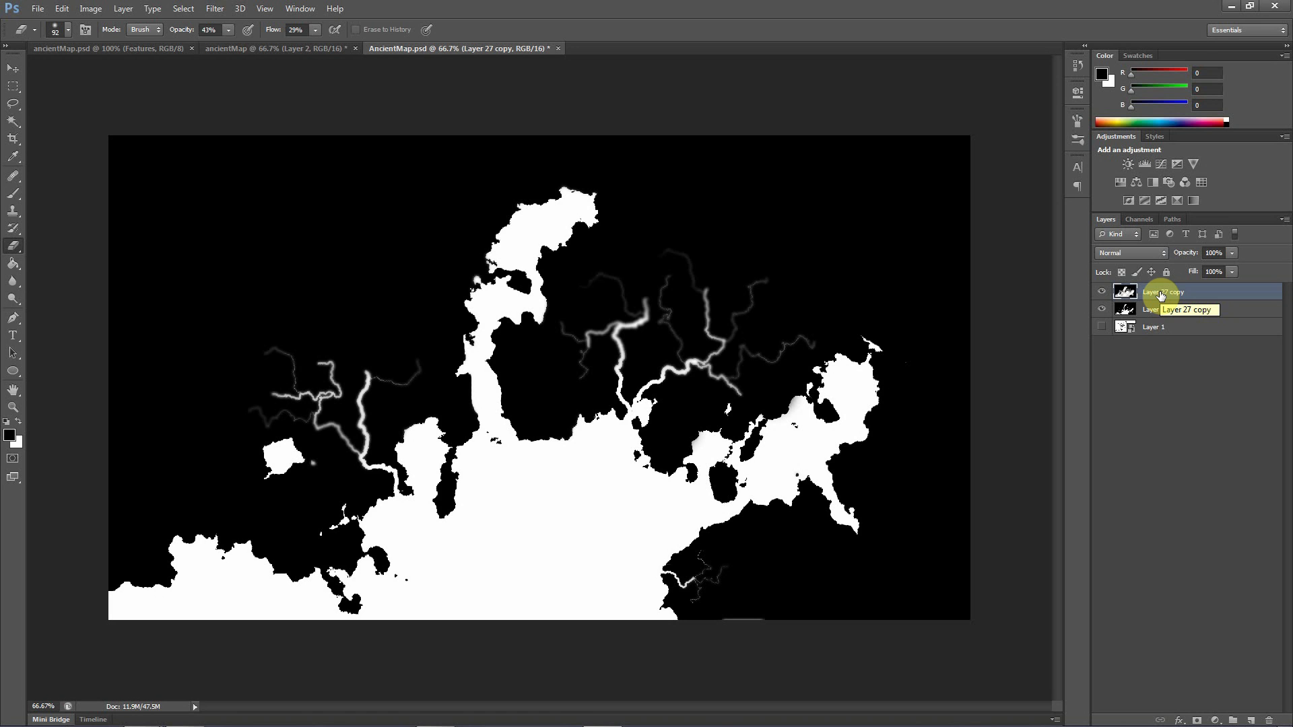
pyautogui.keyDown('shift'); pyautogui.click(1162, 309); pyautogui.keyUp('shift')
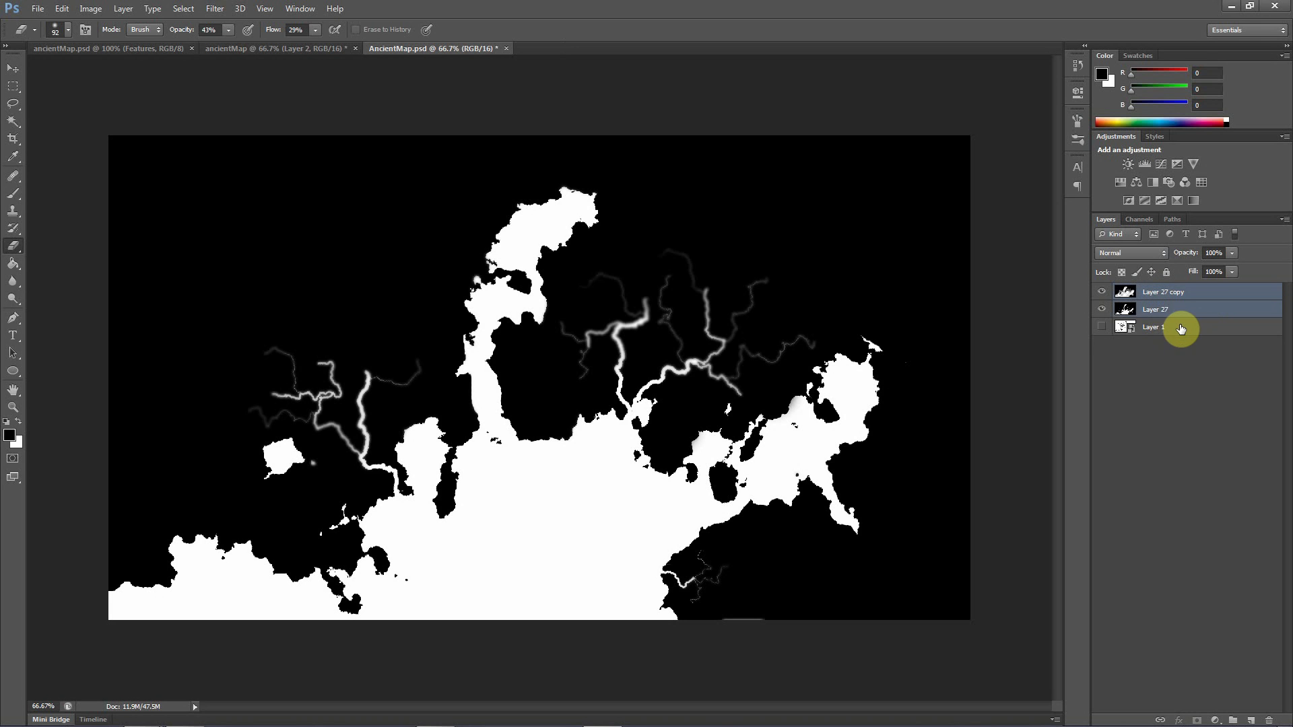
pyautogui.rightClick(1168, 312)
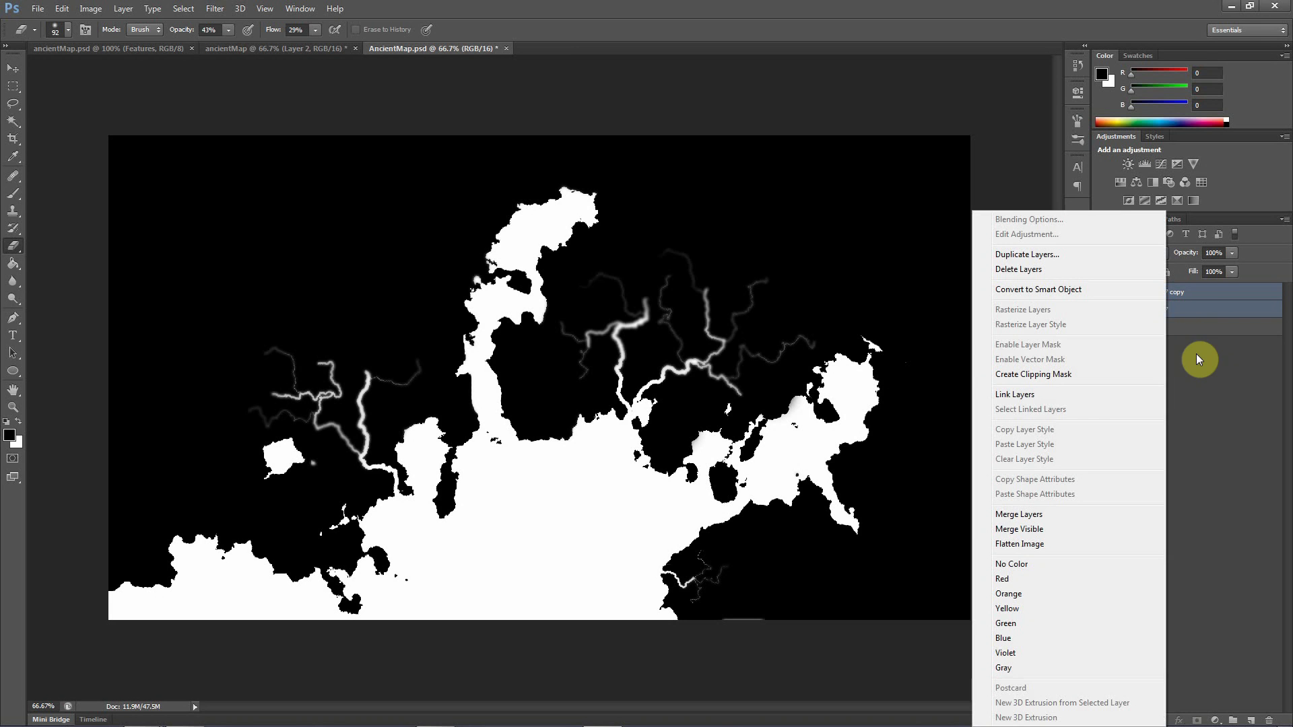
pyautogui.click(1038, 516)
pyautogui.moveTo(1164, 291); pyautogui.dragTo(1249, 708)
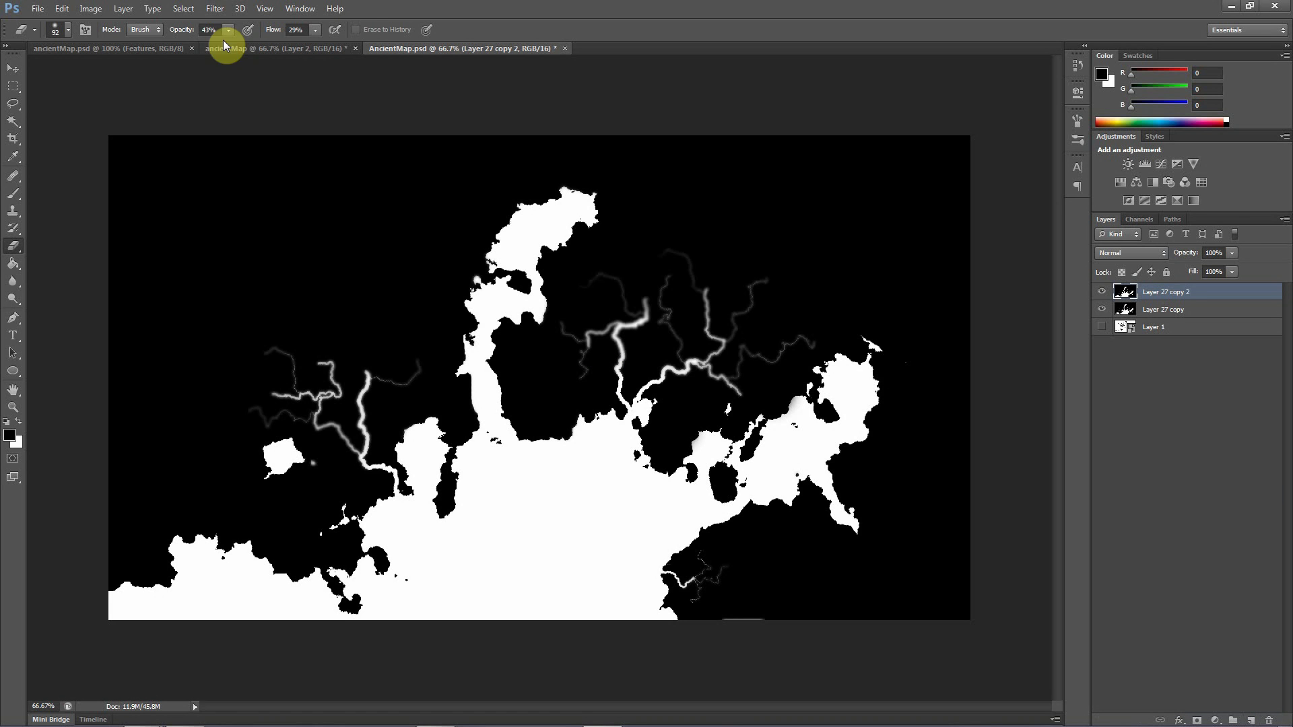
# Apply a Gaussian Blur with a 0.8 pixel radius to Layer 27 copy 2
pyautogui.click(213, 8)
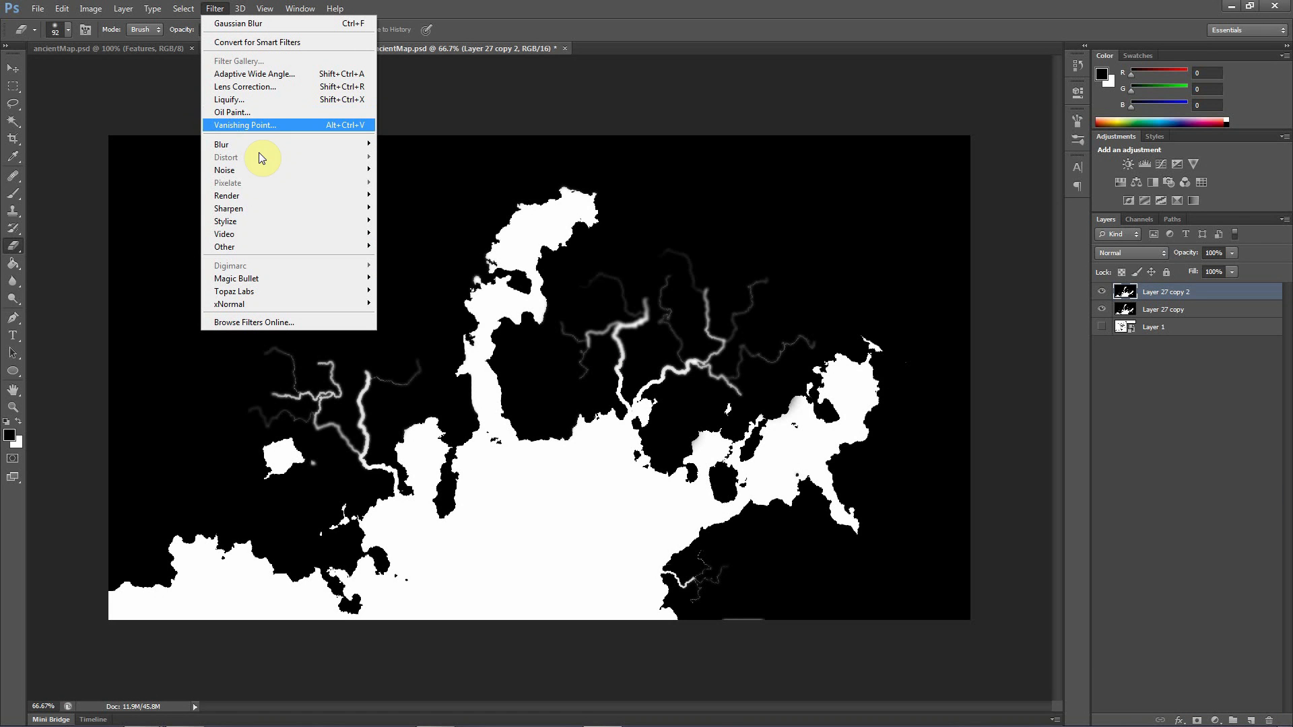
pyautogui.moveTo(261, 145)
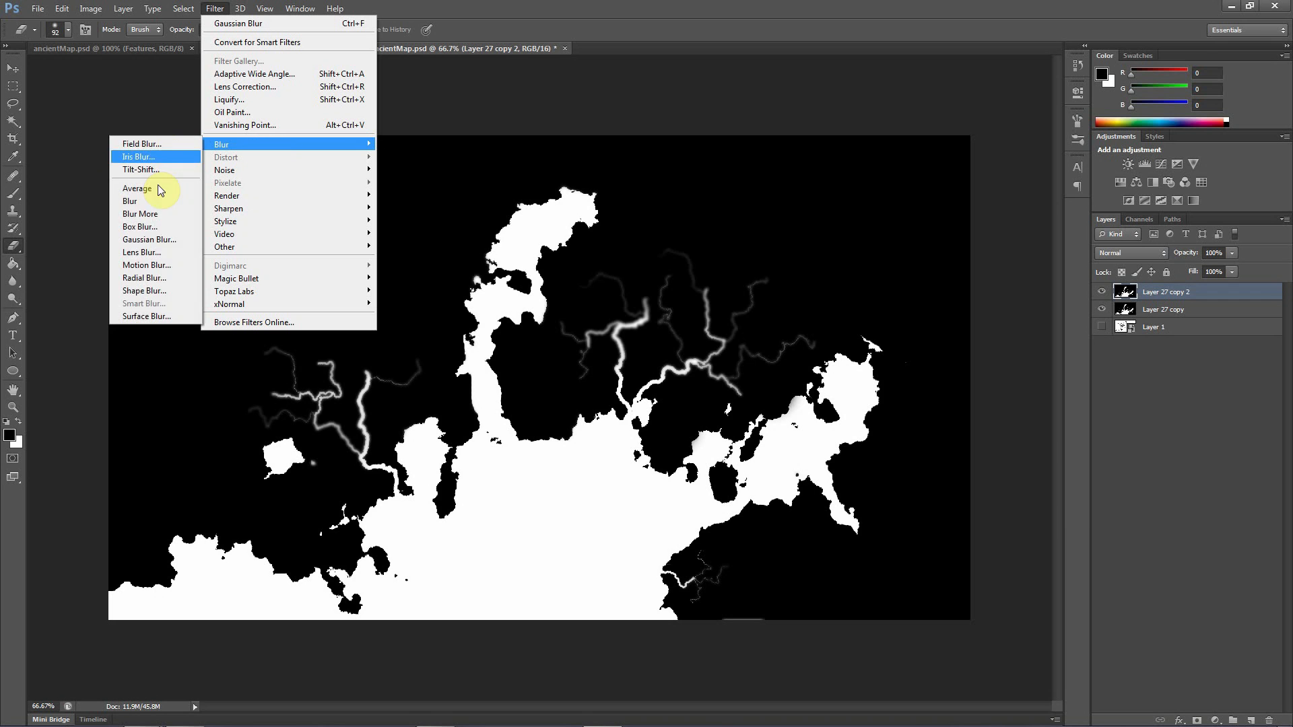
pyautogui.click(149, 240)
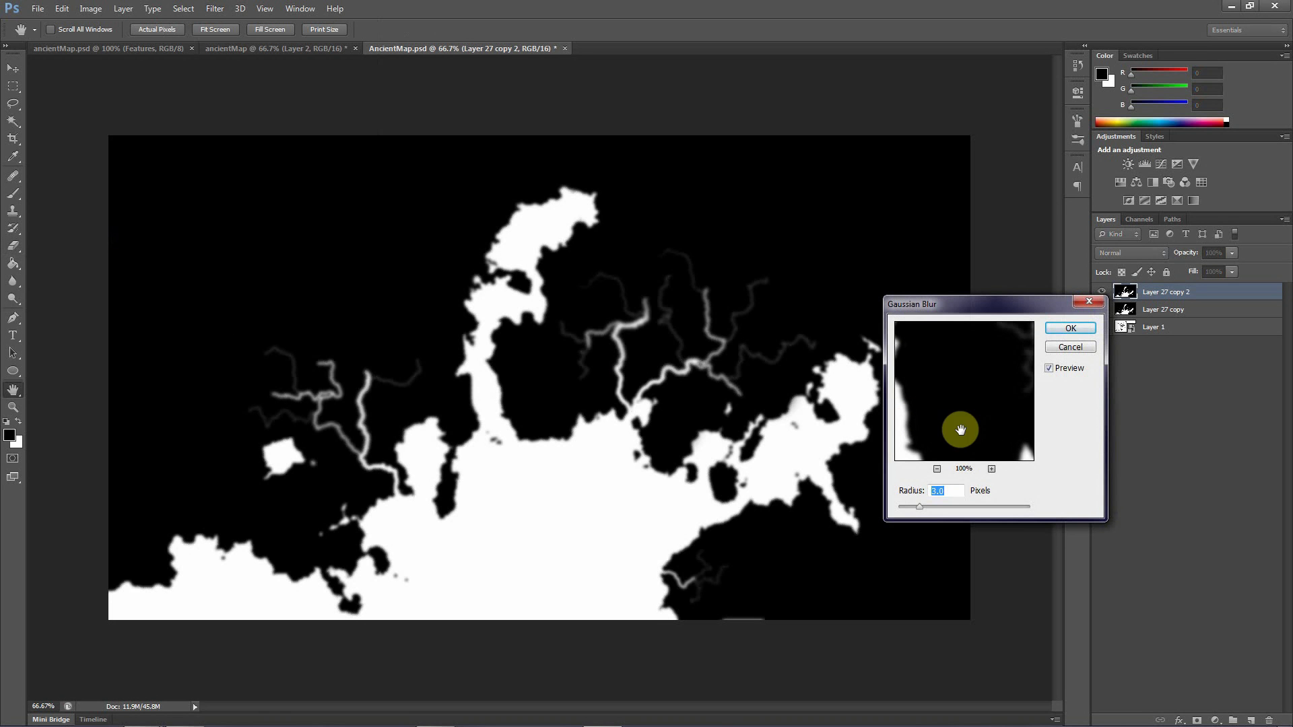
pyautogui.click(903, 505)
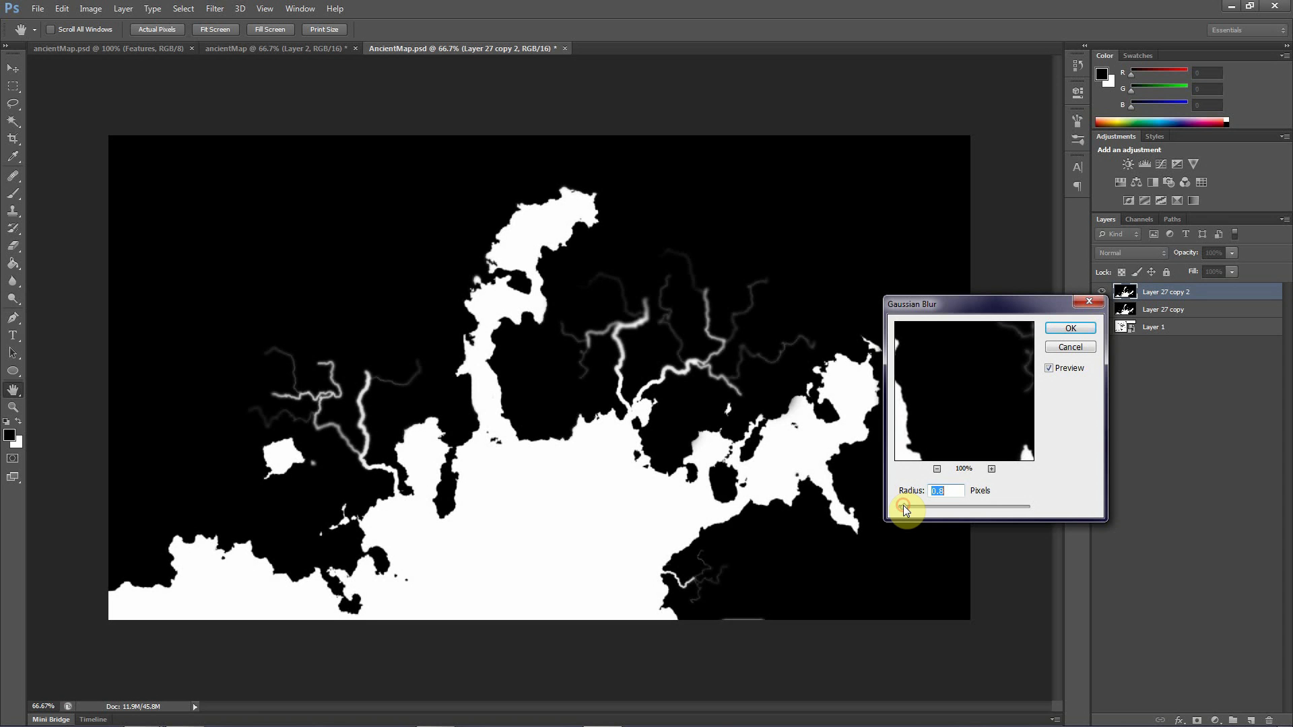
pyautogui.click(1074, 333)
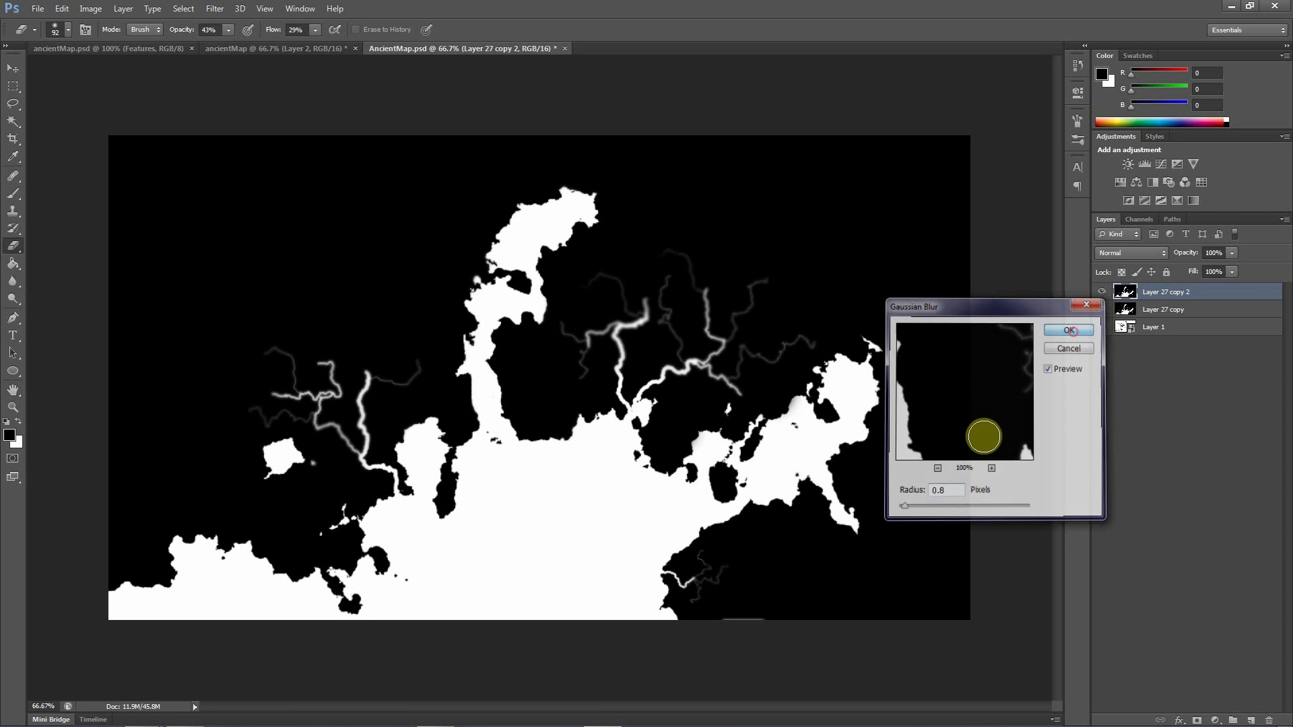
# Set the Eraser to 100% opacity and flow and erase the blurred copy along the main coastline and around the eastern lakes and bays
pyautogui.press('e')
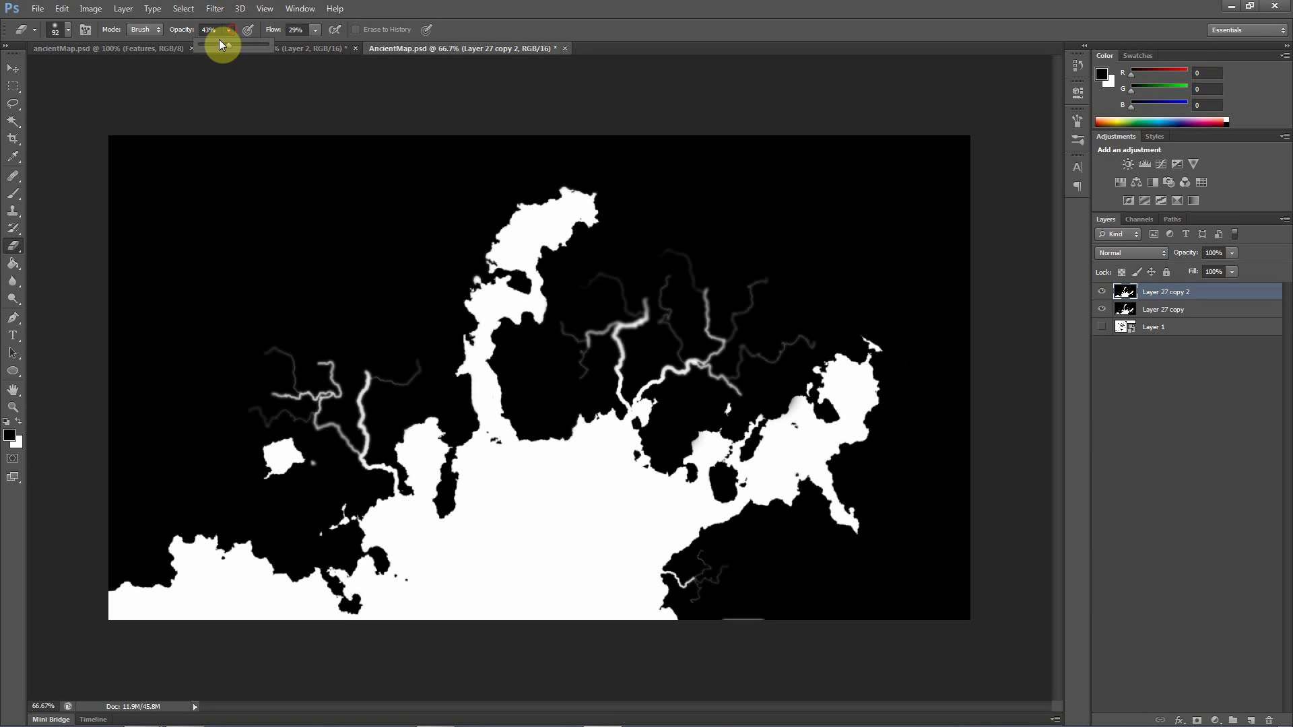
pyautogui.moveTo(219, 42); pyautogui.dragTo(500, 41)
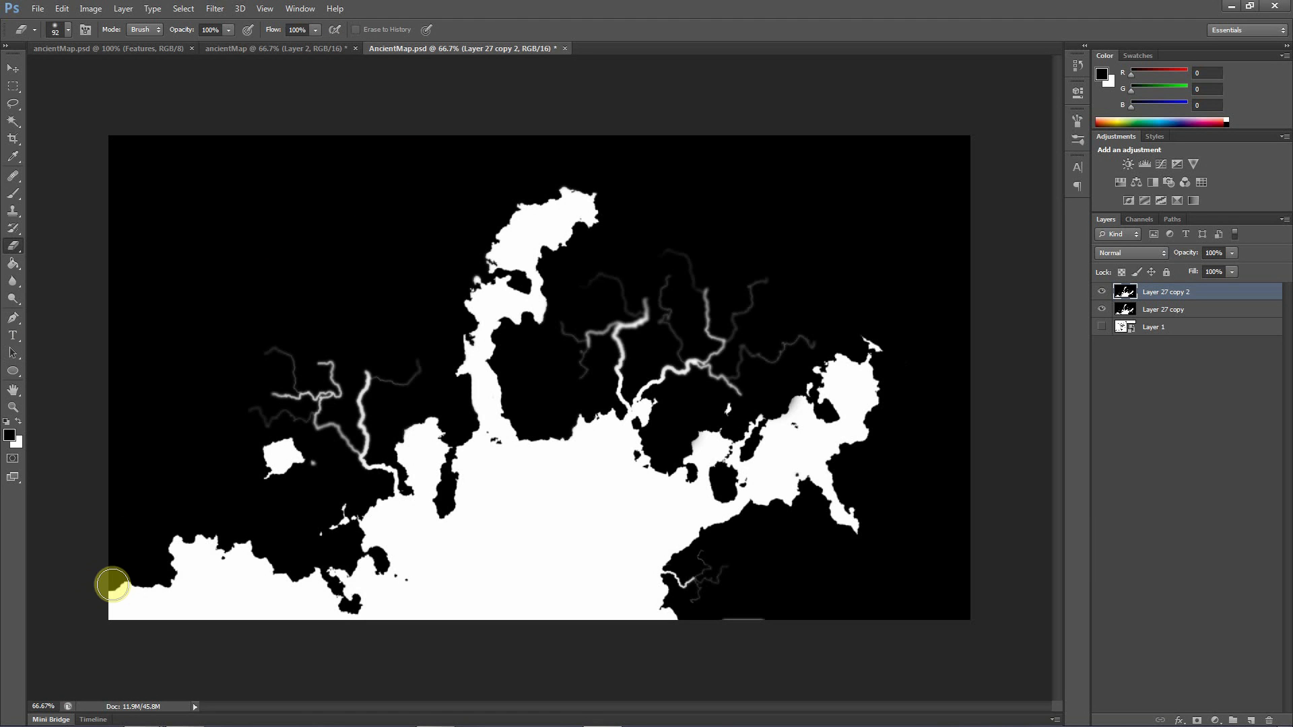
pyautogui.moveTo(109, 588)
pyautogui.mouseDown()
pyautogui.moveTo(163, 582)
pyautogui.moveTo(174, 541)
pyautogui.moveTo(312, 564)
pyautogui.moveTo(287, 585)
pyautogui.moveTo(368, 599)
pyautogui.moveTo(386, 548)
pyautogui.moveTo(347, 527)
pyautogui.moveTo(381, 540)
pyautogui.moveTo(407, 519)
pyautogui.moveTo(419, 467)
pyautogui.moveTo(433, 482)
pyautogui.moveTo(428, 432)
pyautogui.moveTo(467, 491)
pyautogui.moveTo(472, 306)
pyautogui.moveTo(510, 331)
pyautogui.mouseUp()
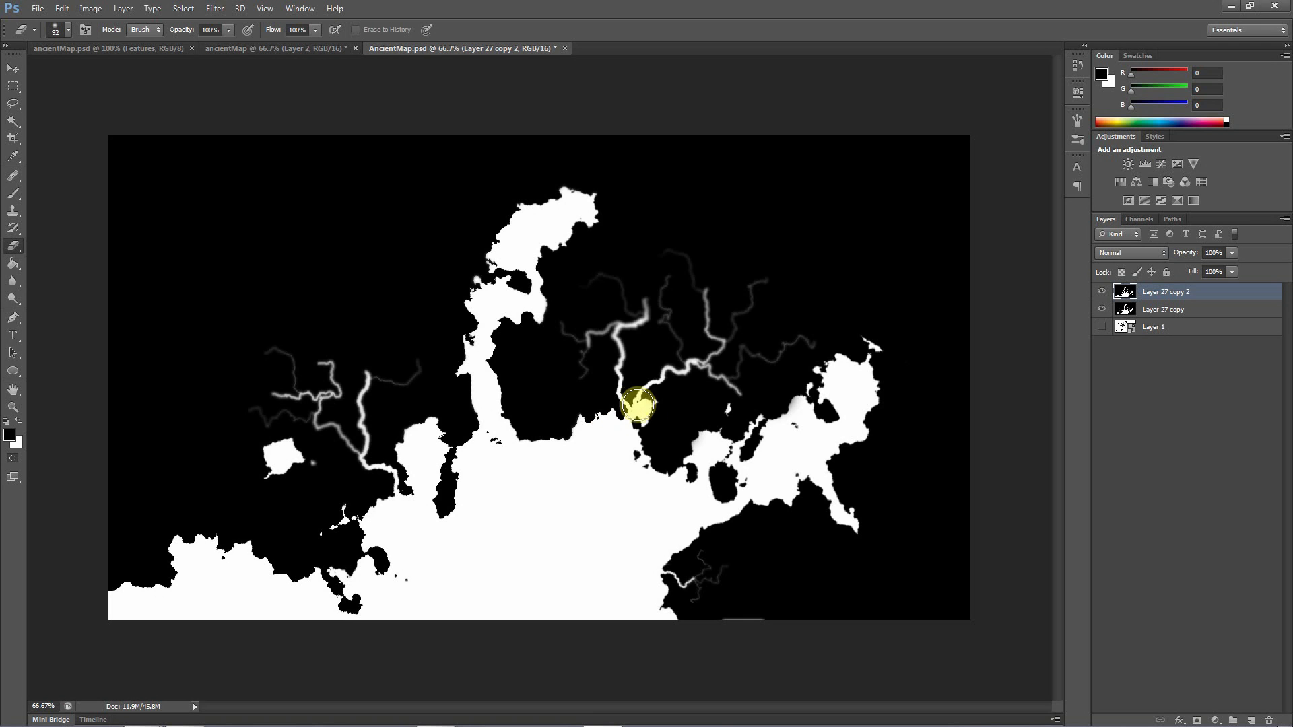
pyautogui.moveTo(637, 404)
pyautogui.mouseDown()
pyautogui.moveTo(659, 418)
pyautogui.moveTo(633, 474)
pyautogui.moveTo(729, 468)
pyautogui.moveTo(741, 499)
pyautogui.moveTo(769, 416)
pyautogui.mouseUp()
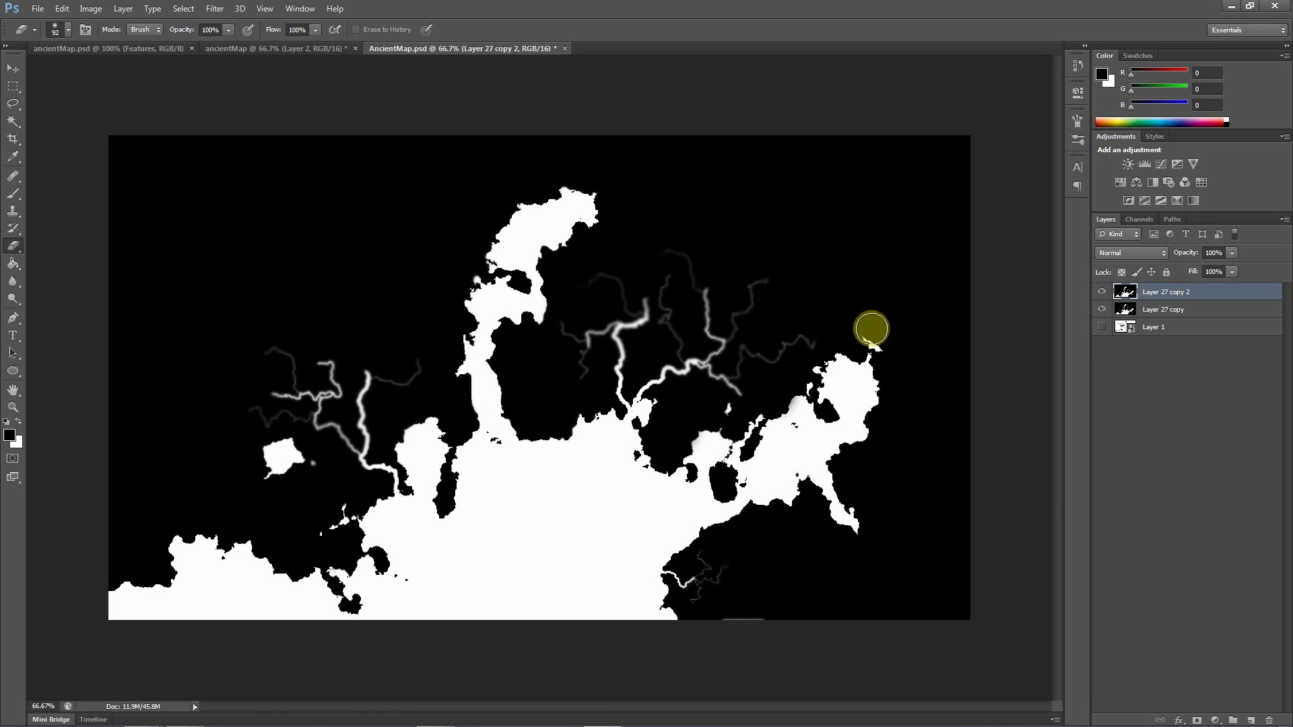
pyautogui.moveTo(872, 328)
pyautogui.mouseDown()
pyautogui.moveTo(843, 407)
pyautogui.moveTo(725, 480)
pyautogui.moveTo(752, 440)
pyautogui.moveTo(835, 387)
pyautogui.moveTo(734, 464)
pyautogui.mouseUp()
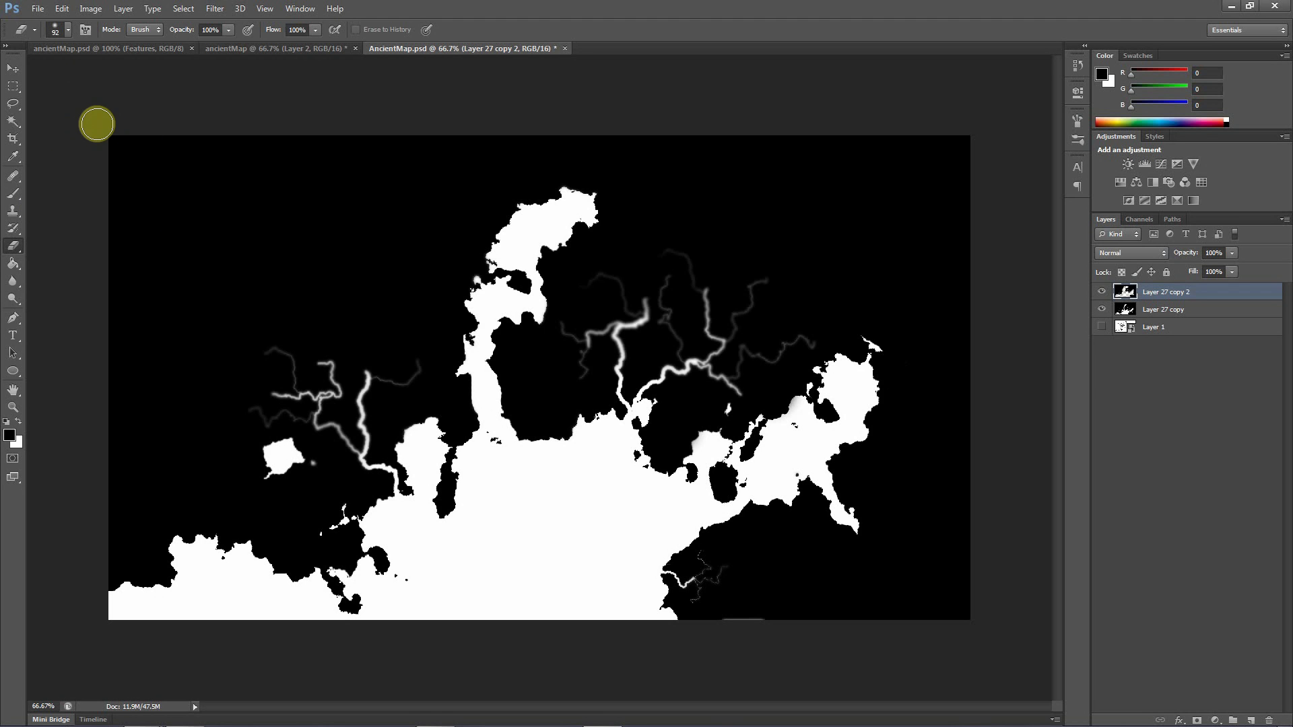
# Merge Layer 27 copy 2 with Layer 27 copy
pyautogui.keyDown('shift'); pyautogui.click(1154, 314); pyautogui.keyUp('shift')
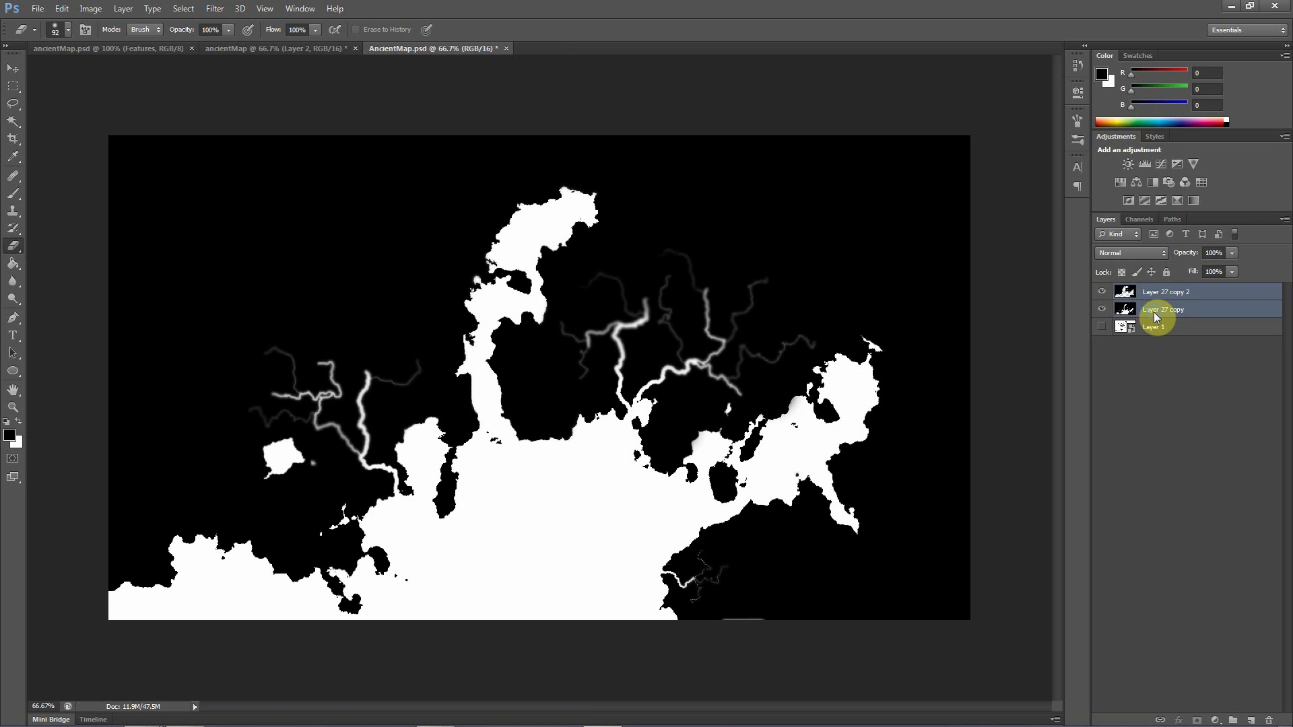
pyautogui.rightClick(1154, 313)
pyautogui.click(1025, 514)
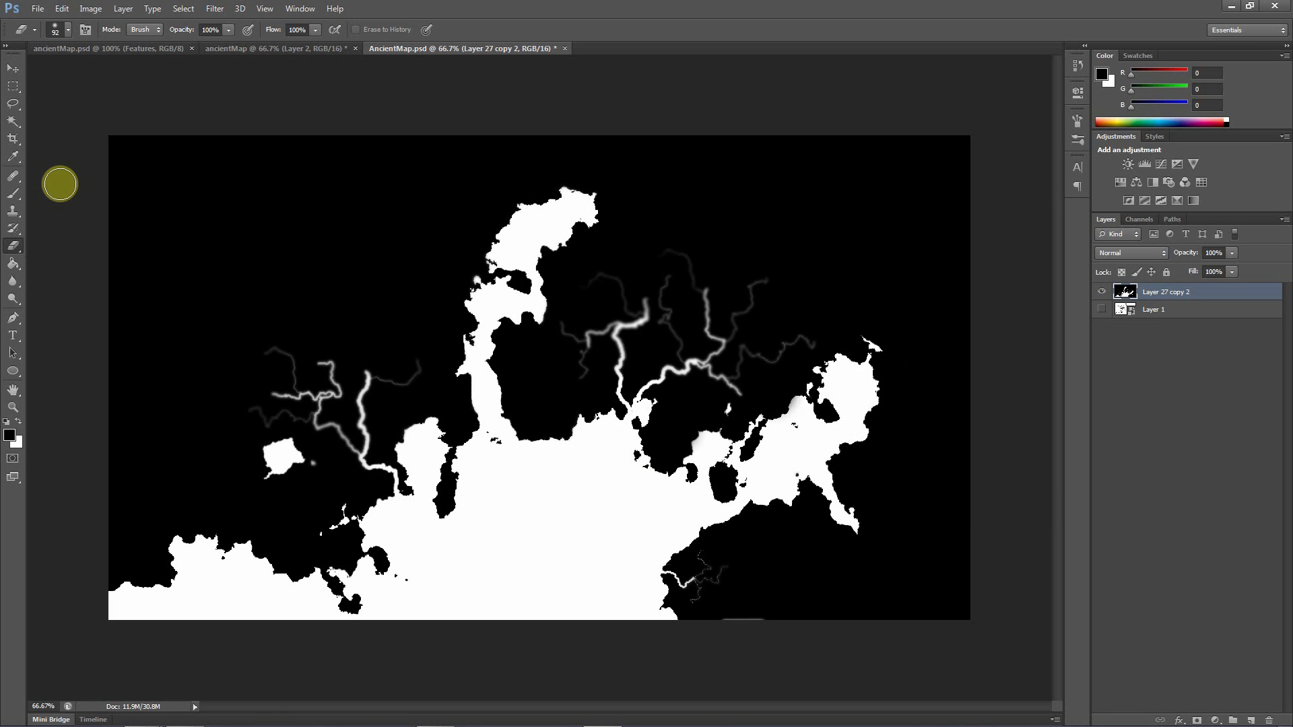
# Fade the outer branches of the eastern rivers with a soft 45 px black Brush at 7% and 23% opacity
pyautogui.click(16, 195)
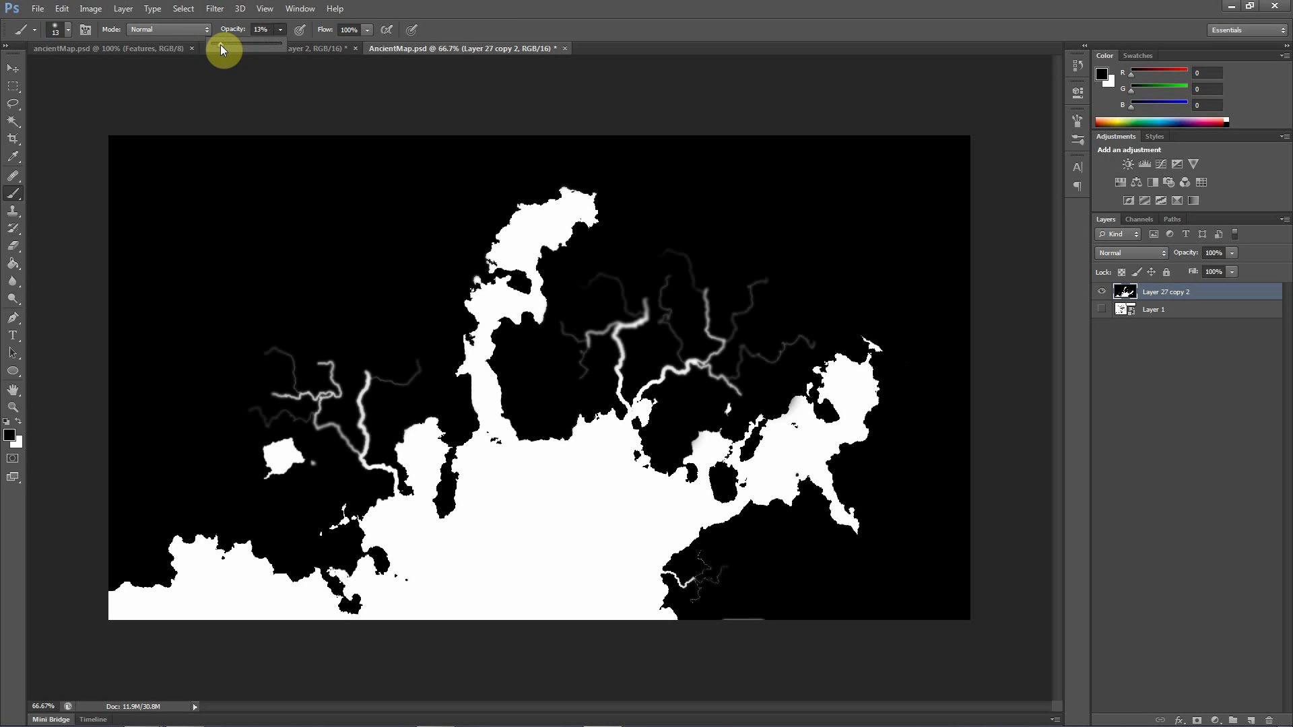
pyautogui.moveTo(219, 44); pyautogui.dragTo(217, 45)
pyautogui.click(68, 30)
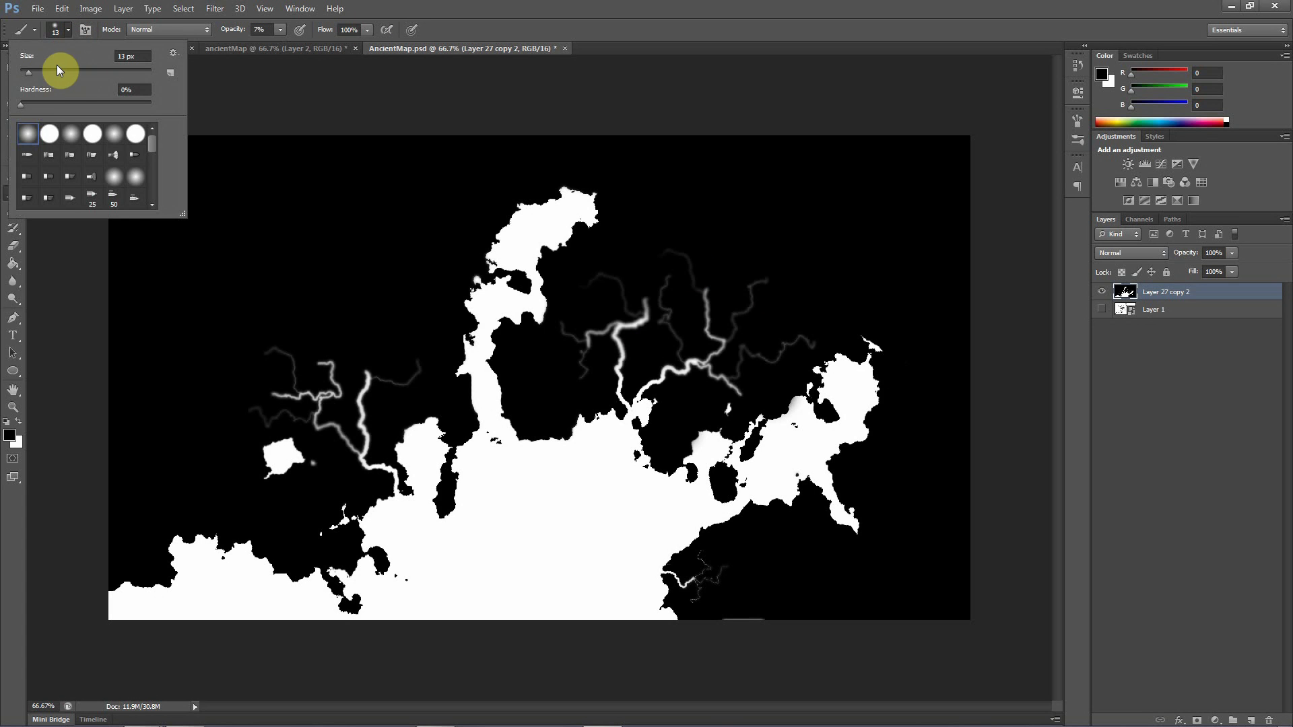
pyautogui.click(571, 107)
pyautogui.click(776, 280)
pyautogui.moveTo(782, 280)
pyautogui.mouseDown()
pyautogui.moveTo(751, 289)
pyautogui.moveTo(785, 313)
pyautogui.moveTo(705, 279)
pyautogui.moveTo(709, 308)
pyautogui.moveTo(715, 273)
pyautogui.moveTo(712, 303)
pyautogui.moveTo(775, 394)
pyautogui.moveTo(717, 340)
pyautogui.moveTo(725, 346)
pyautogui.moveTo(700, 374)
pyautogui.moveTo(665, 373)
pyautogui.moveTo(721, 361)
pyautogui.moveTo(637, 324)
pyautogui.moveTo(651, 304)
pyautogui.moveTo(629, 337)
pyautogui.moveTo(663, 328)
pyautogui.moveTo(633, 334)
pyautogui.mouseUp()
pyautogui.moveTo(784, 383)
pyautogui.mouseDown()
pyautogui.moveTo(753, 374)
pyautogui.moveTo(749, 385)
pyautogui.mouseUp()
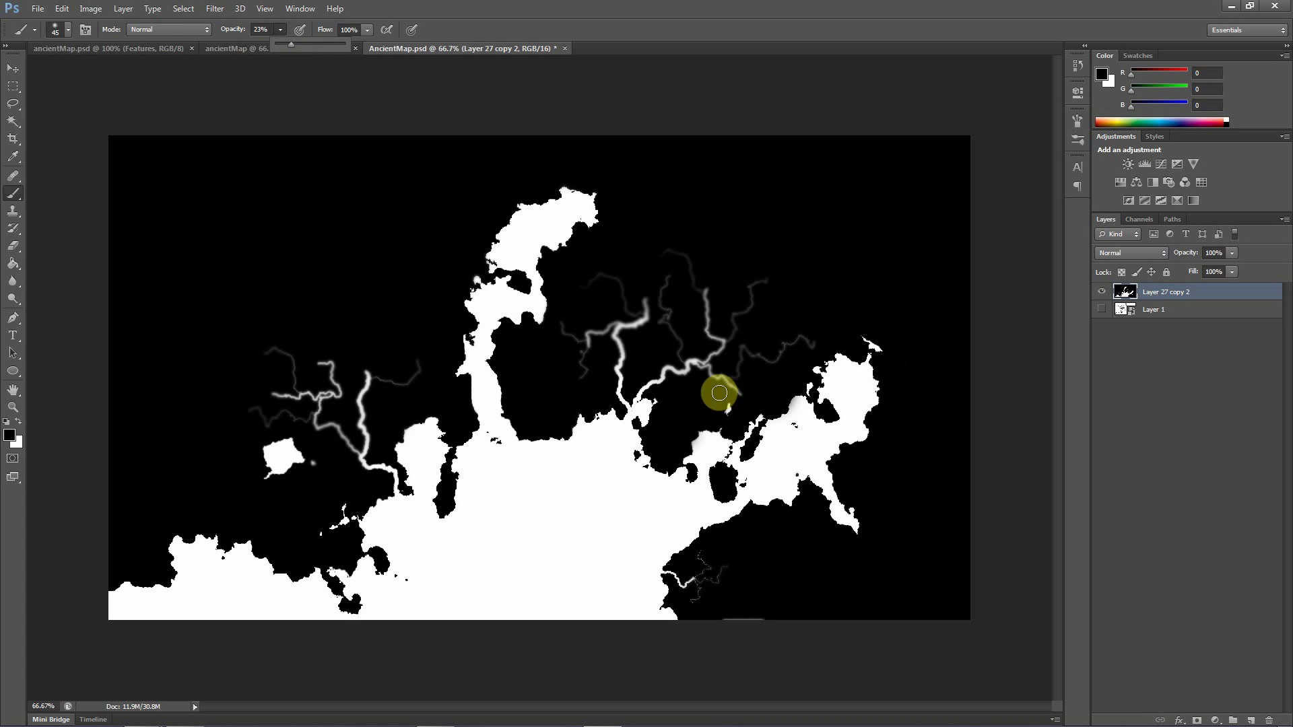
pyautogui.moveTo(738, 380)
pyautogui.mouseDown()
pyautogui.moveTo(765, 400)
pyautogui.moveTo(748, 395)
pyautogui.mouseUp()
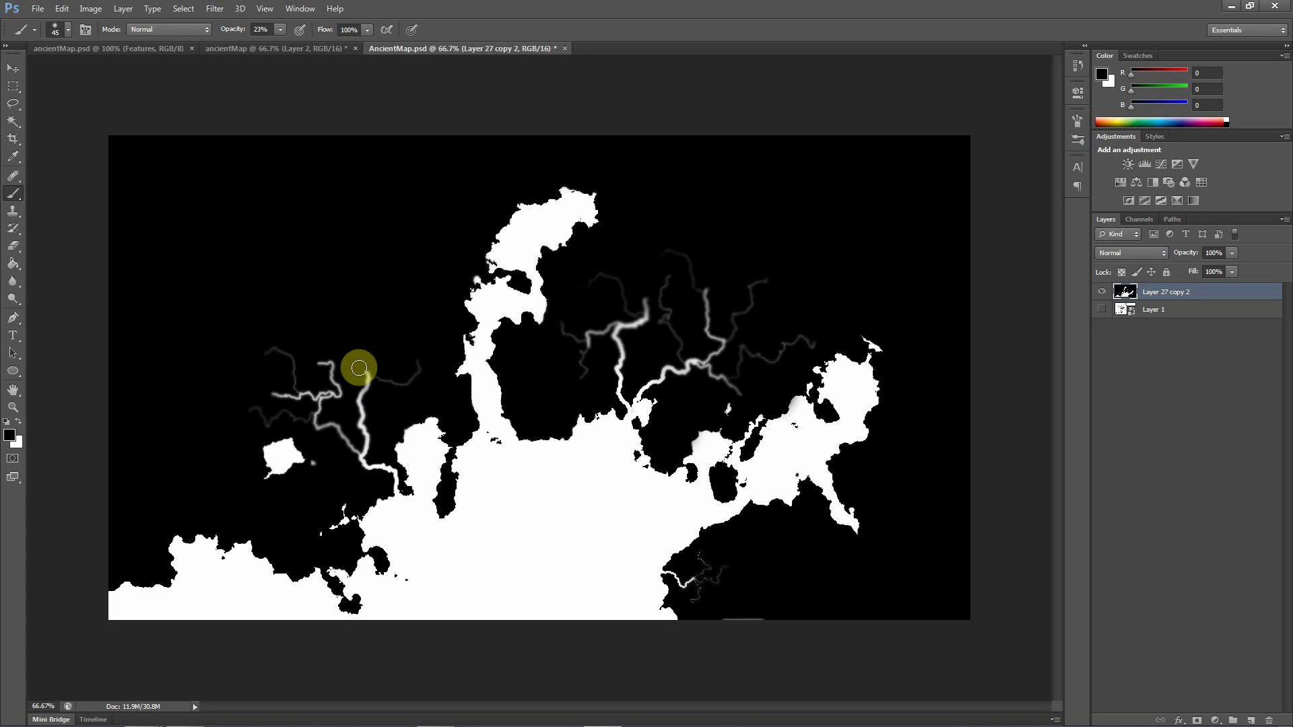
# Darken the upper branches of the western river network with the black Brush at 23% opacity
pyautogui.moveTo(372, 372)
pyautogui.mouseDown()
pyautogui.moveTo(361, 400)
pyautogui.moveTo(373, 353)
pyautogui.moveTo(379, 404)
pyautogui.moveTo(357, 360)
pyautogui.moveTo(309, 359)
pyautogui.moveTo(309, 372)
pyautogui.moveTo(341, 369)
pyautogui.moveTo(330, 385)
pyautogui.moveTo(335, 359)
pyautogui.moveTo(320, 345)
pyautogui.moveTo(344, 346)
pyautogui.moveTo(431, 461)
pyautogui.moveTo(378, 405)
pyautogui.moveTo(358, 409)
pyautogui.moveTo(318, 348)
pyautogui.moveTo(332, 373)
pyautogui.moveTo(259, 394)
pyautogui.moveTo(275, 399)
pyautogui.moveTo(132, 388)
pyautogui.mouseUp()
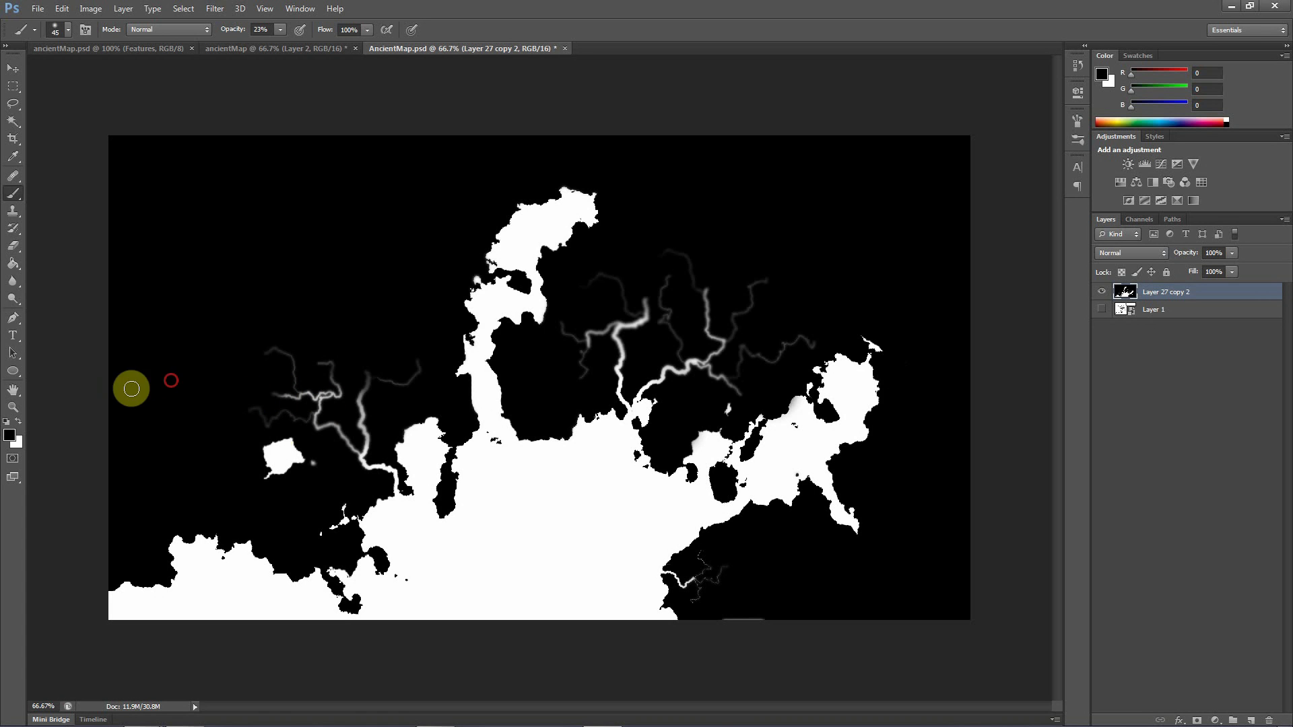
pyautogui.moveTo(372, 435); pyautogui.dragTo(375, 343)
pyautogui.click(362, 417)
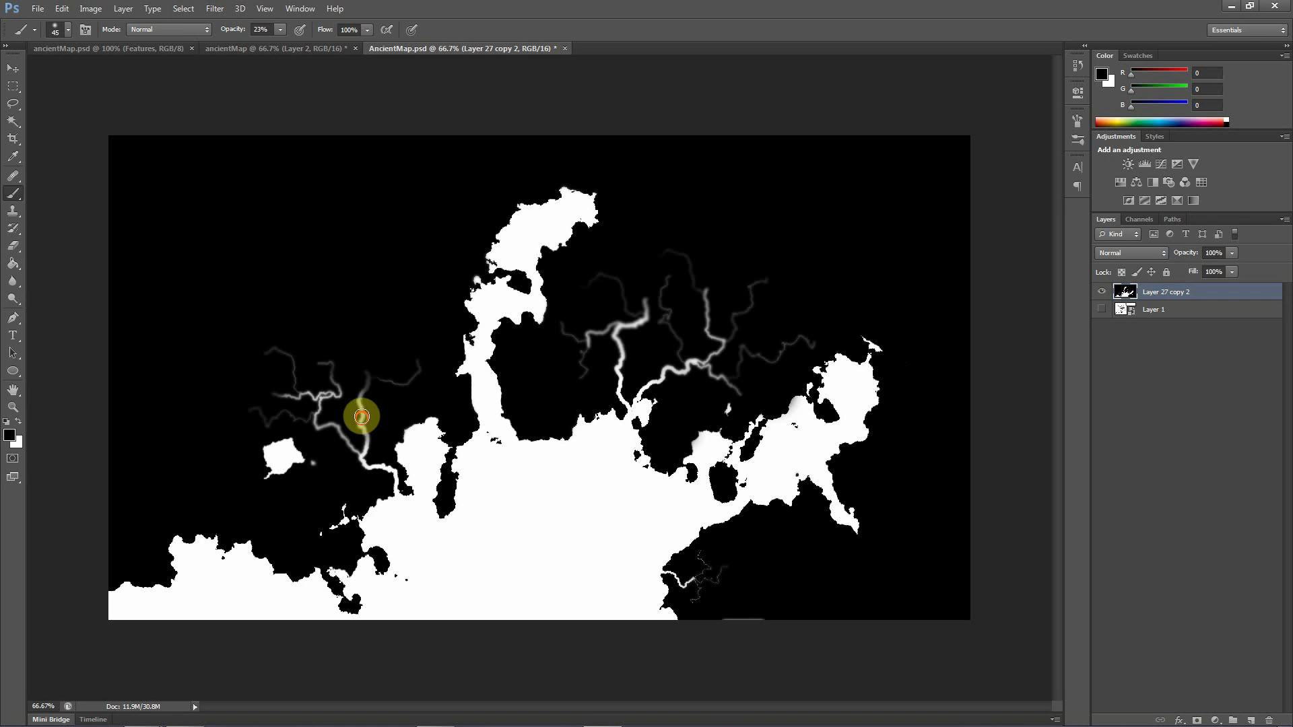
pyautogui.moveTo(362, 416); pyautogui.dragTo(388, 337)
# Darken the upper stretches and outer ends of the eastern river network with the black Brush at 23% opacity
pyautogui.moveTo(623, 327)
pyautogui.mouseDown()
pyautogui.moveTo(572, 318)
pyautogui.moveTo(600, 326)
pyautogui.moveTo(604, 352)
pyautogui.moveTo(641, 327)
pyautogui.moveTo(656, 291)
pyautogui.mouseUp()
pyautogui.moveTo(623, 361)
pyautogui.mouseDown()
pyautogui.moveTo(626, 333)
pyautogui.moveTo(635, 348)
pyautogui.mouseUp()
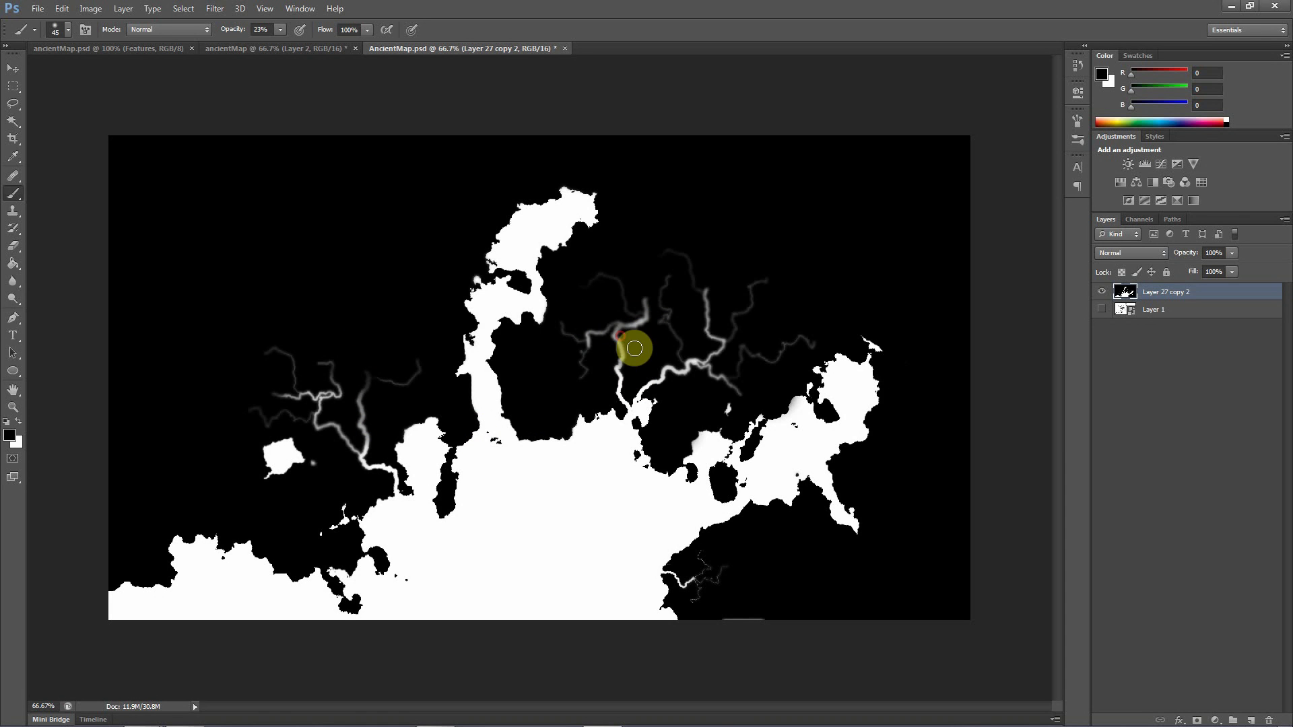
pyautogui.moveTo(717, 348)
pyautogui.mouseDown()
pyautogui.moveTo(698, 303)
pyautogui.moveTo(702, 325)
pyautogui.moveTo(712, 278)
pyautogui.moveTo(723, 362)
pyautogui.moveTo(749, 358)
pyautogui.moveTo(734, 372)
pyautogui.moveTo(747, 397)
pyautogui.mouseUp()
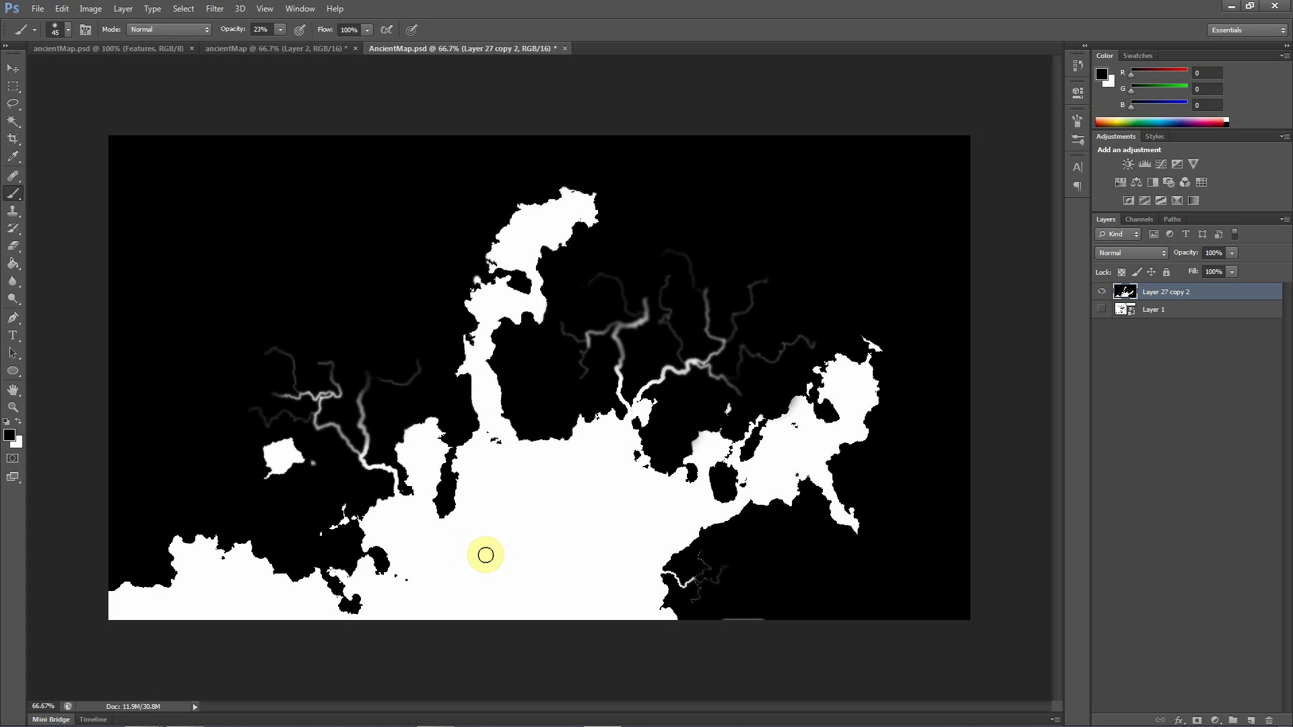
pyautogui.moveTo(629, 359)
pyautogui.mouseDown()
pyautogui.moveTo(621, 381)
pyautogui.moveTo(606, 356)
pyautogui.moveTo(621, 313)
pyautogui.mouseUp()
pyautogui.click(643, 324)
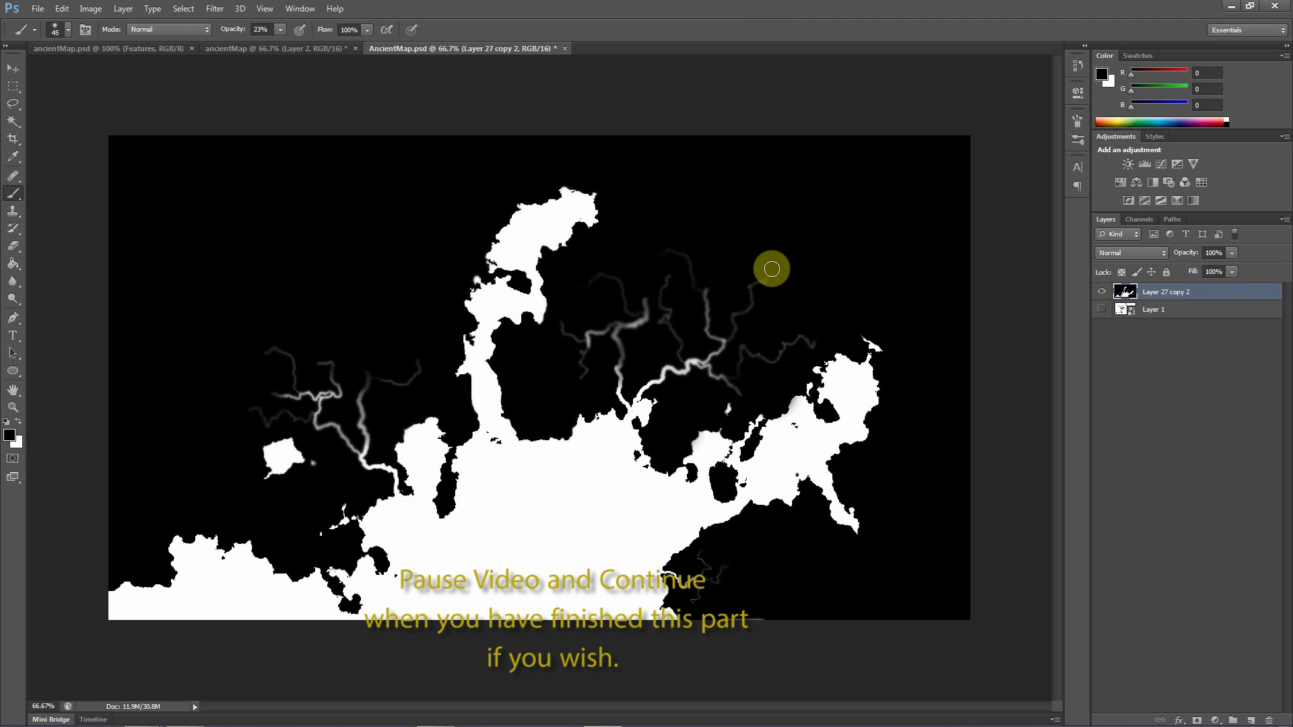
pyautogui.moveTo(829, 319); pyautogui.dragTo(846, 312)
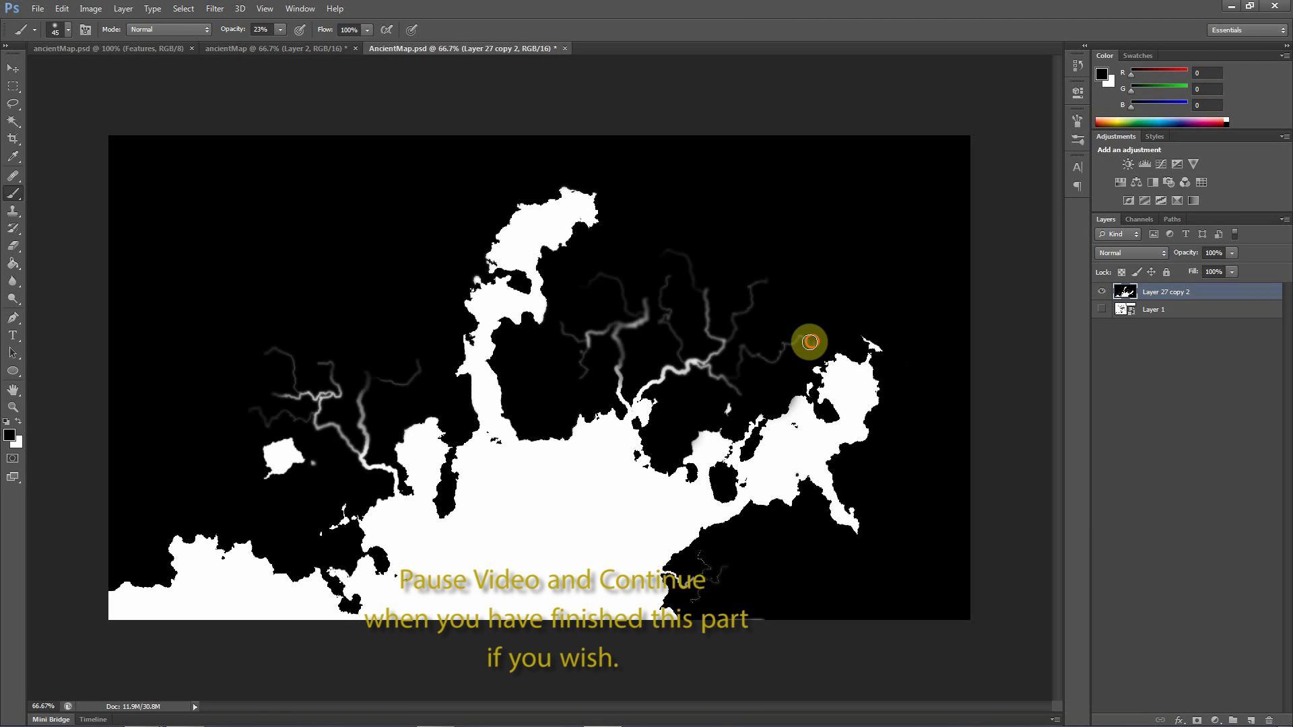
pyautogui.click(643, 307)
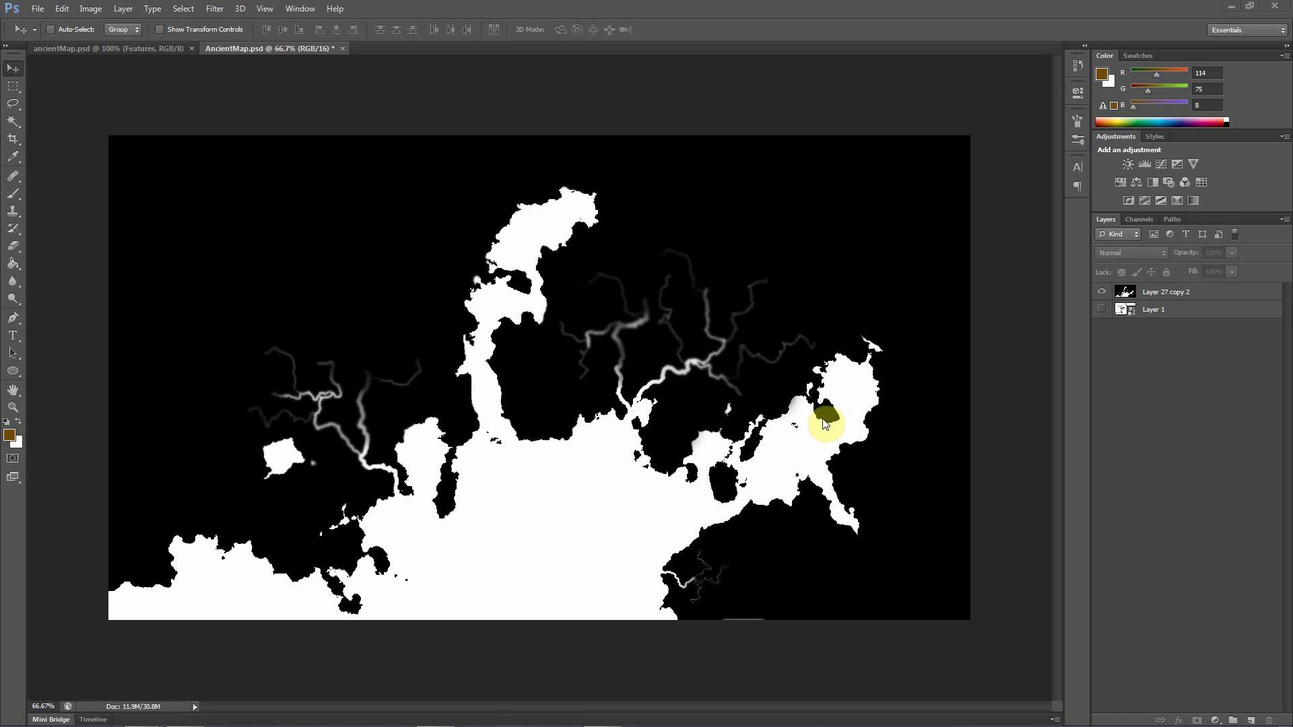
# Copy the full canvas of Layer 27 copy 2 and paste it into a new alpha channel
pyautogui.click(1155, 295)
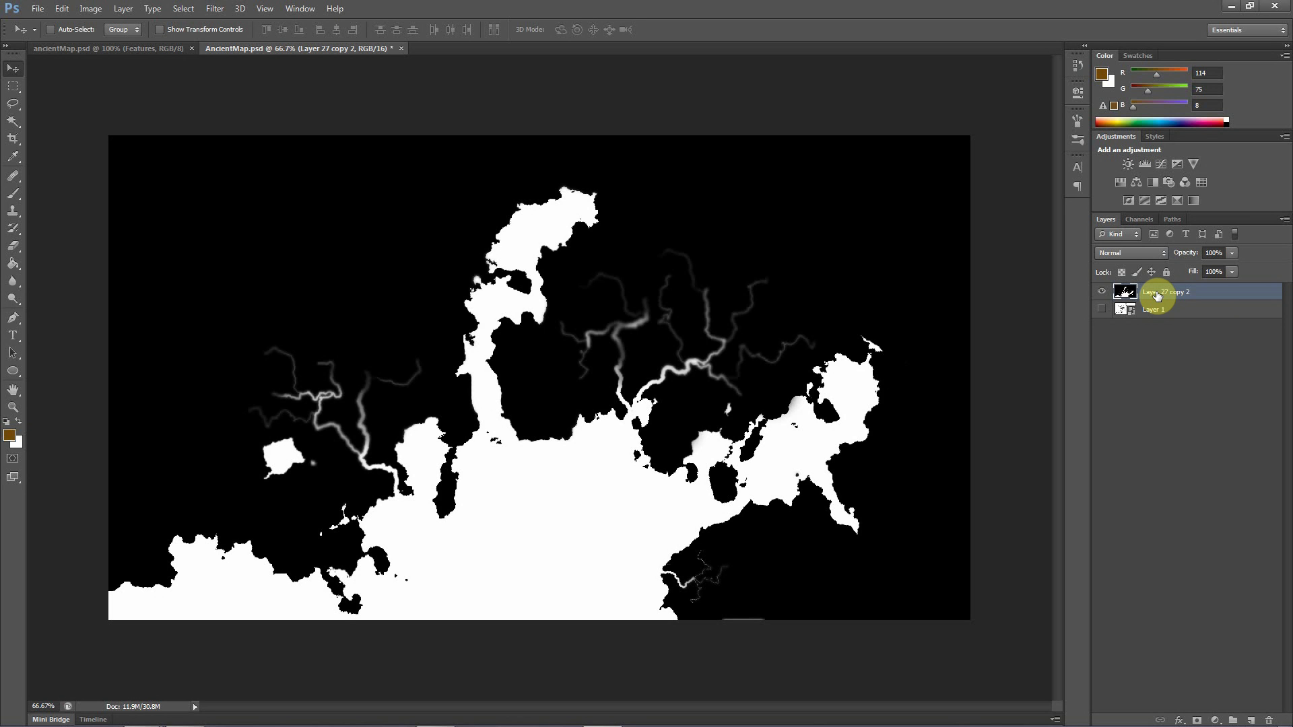
pyautogui.hotkey('ctrl', 'a')
pyautogui.click(1134, 220)
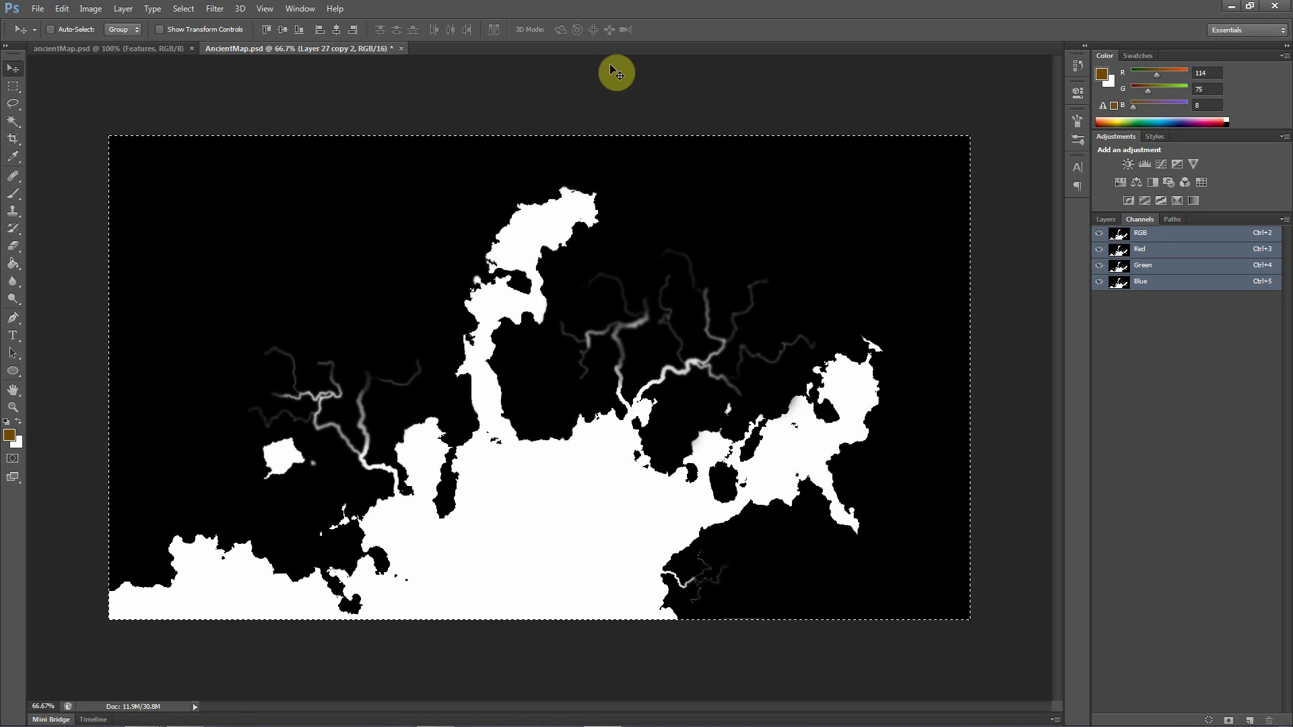
pyautogui.click(300, 8)
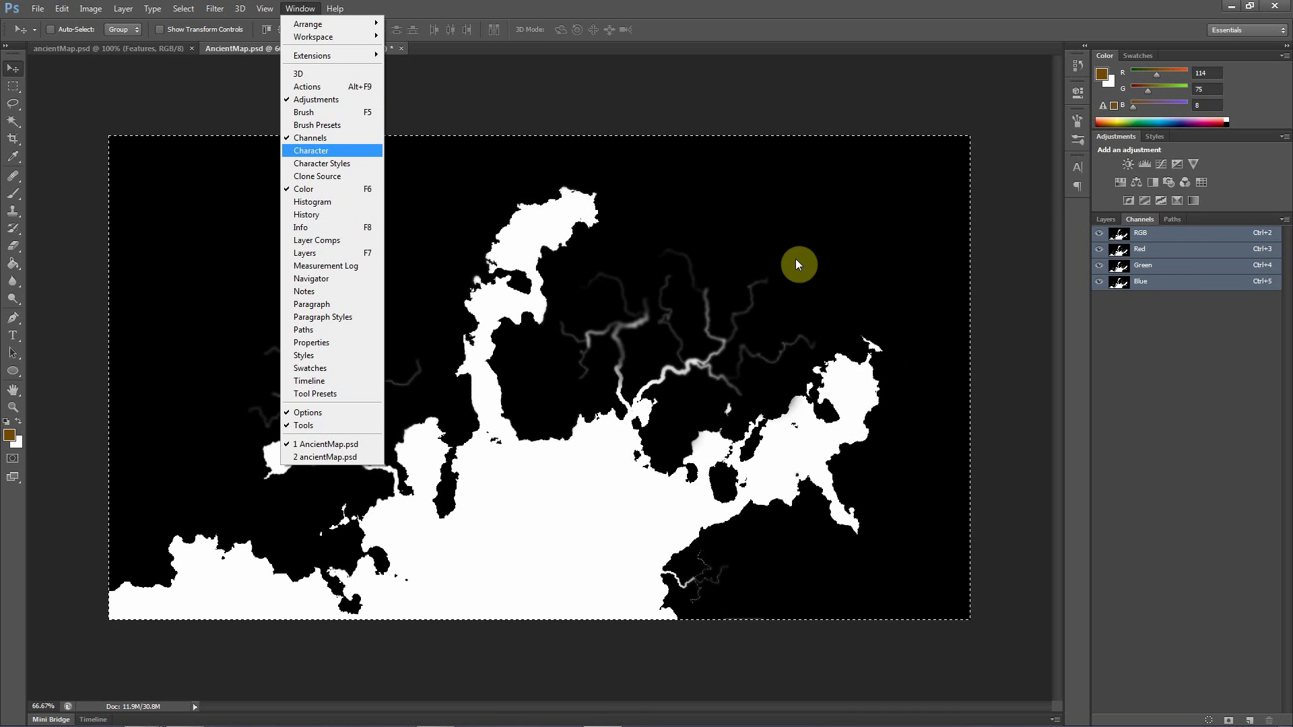
pyautogui.click(431, 12)
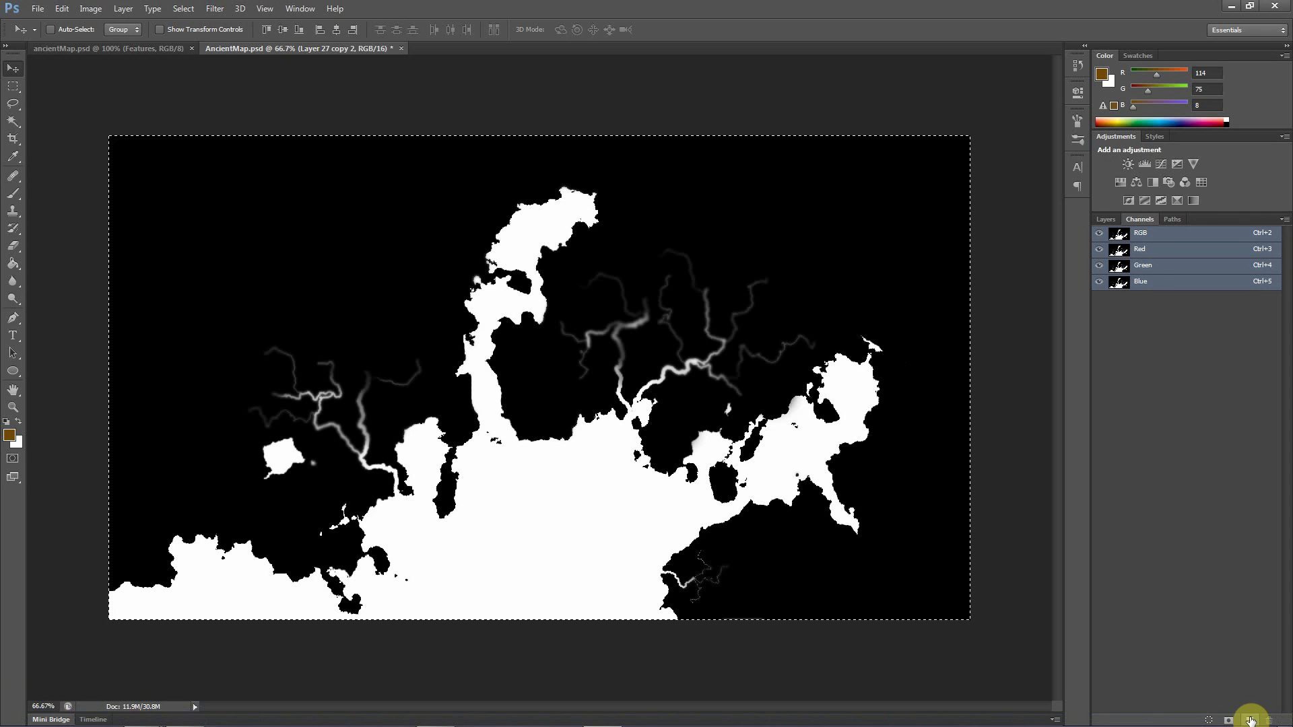
pyautogui.click(1250, 721)
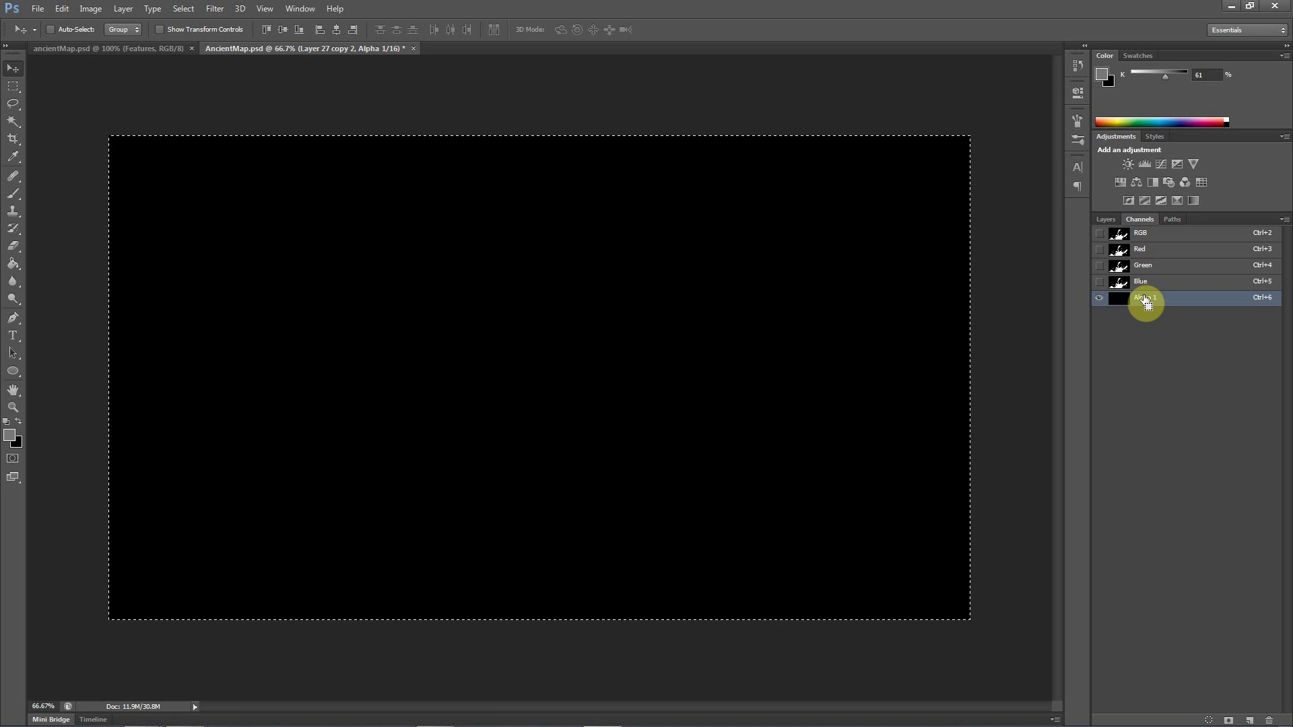
pyautogui.hotkey('ctrl', 'v')
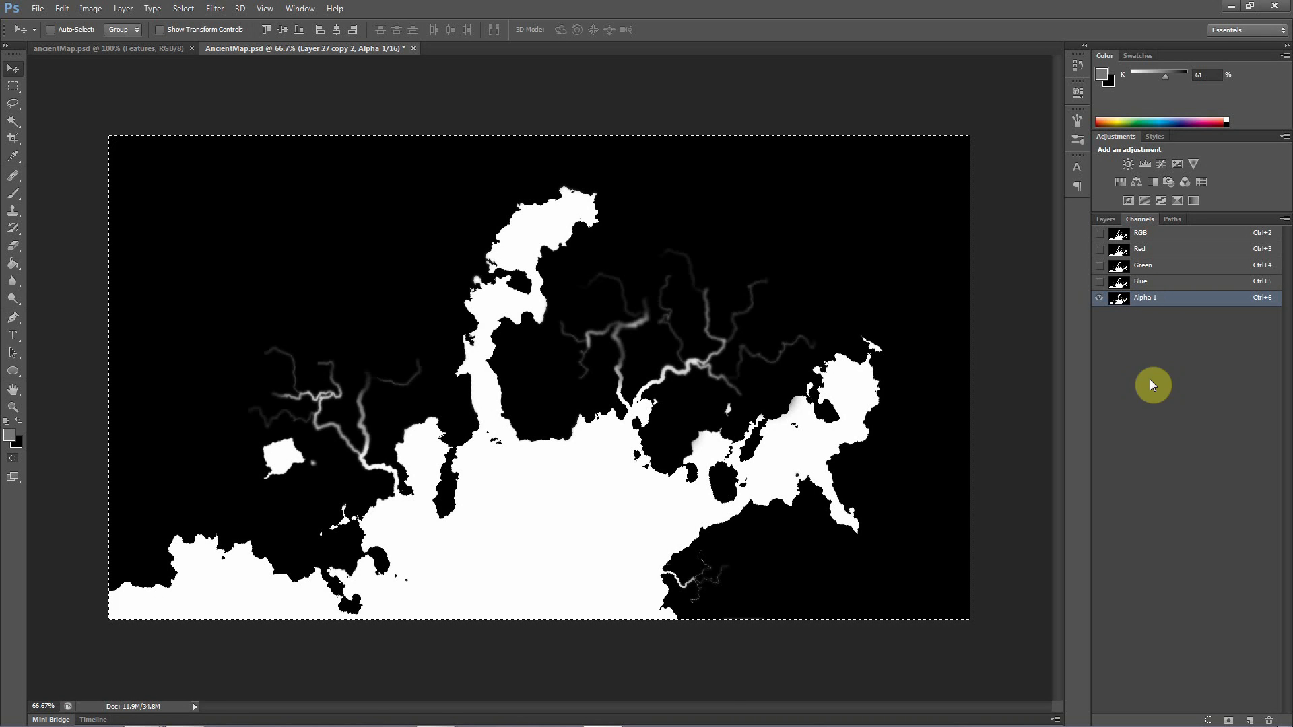
pyautogui.keyDown('ctrl'); pyautogui.click(1153, 299); pyautogui.keyUp('ctrl')
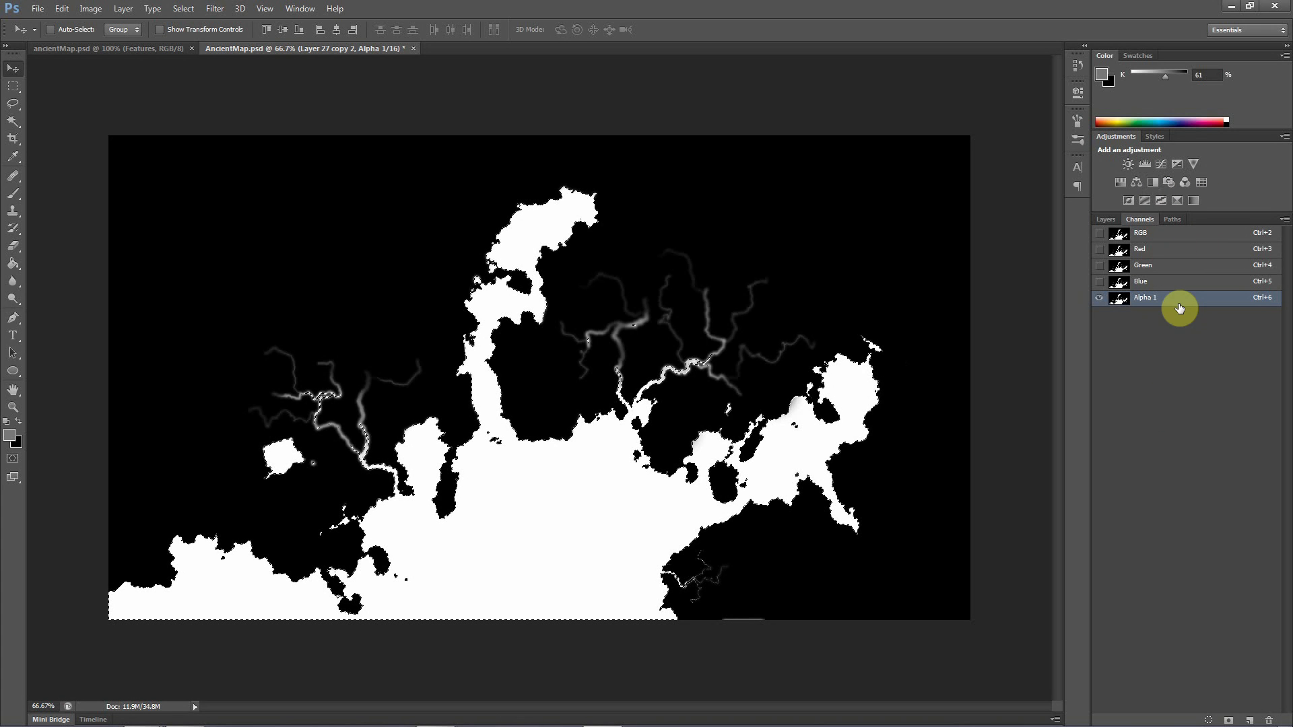
pyautogui.click(1106, 220)
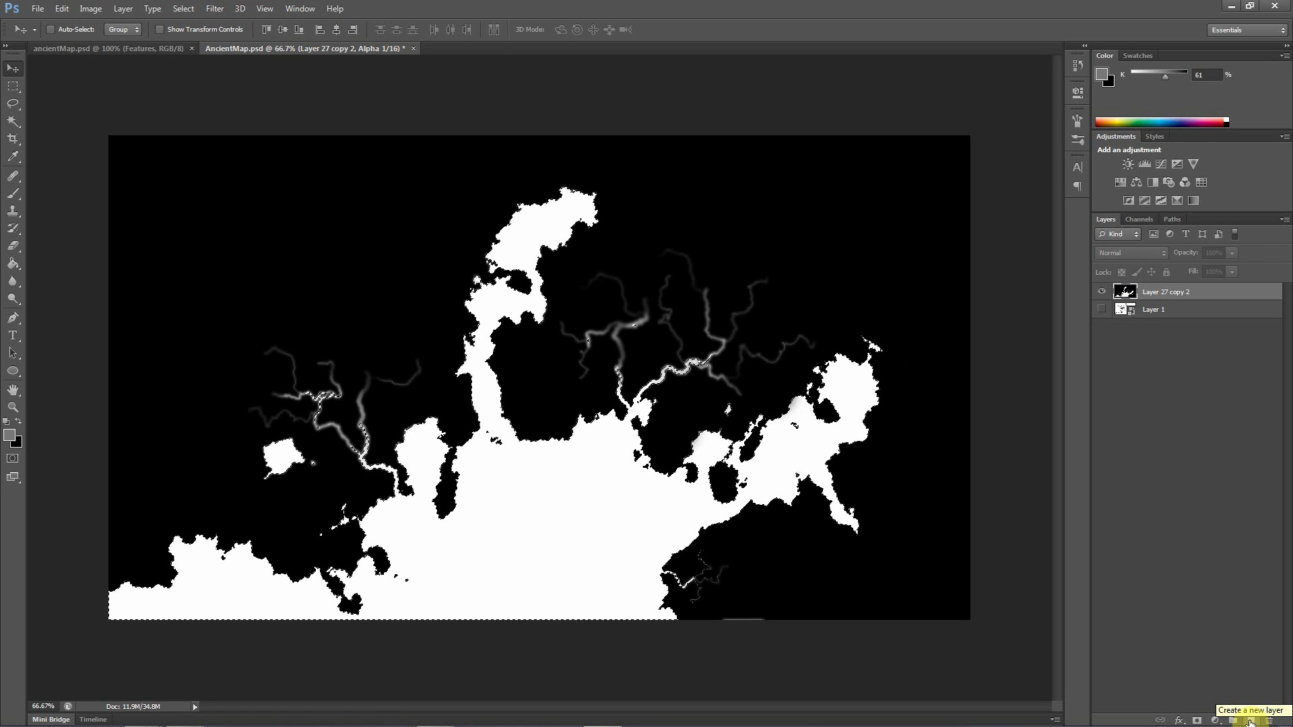
pyautogui.click(1085, 45)
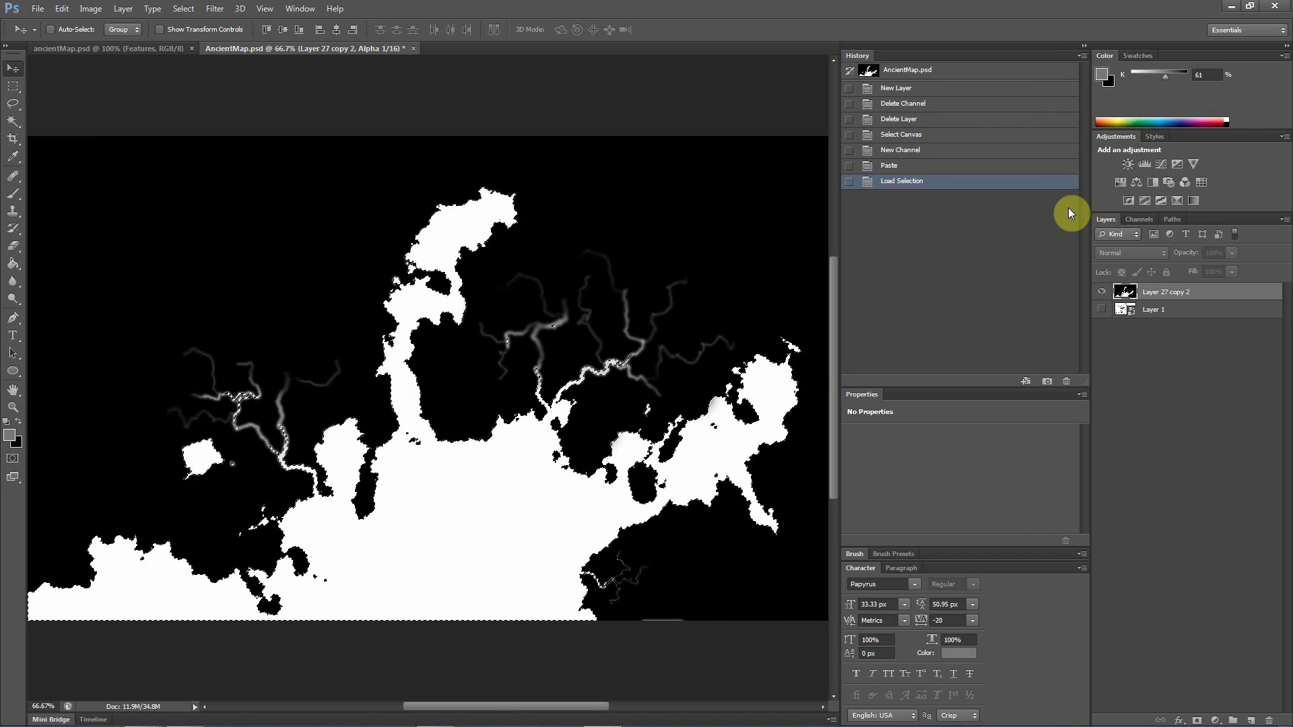
pyautogui.click(900, 166)
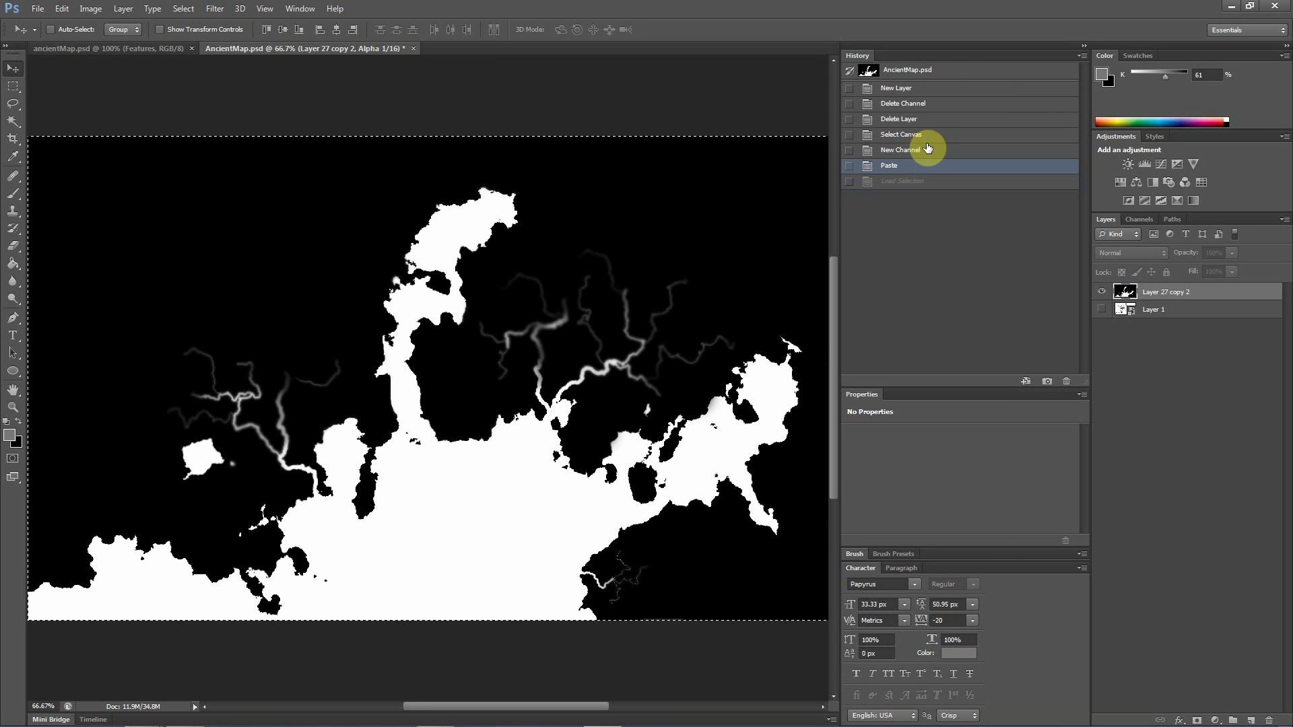
pyautogui.click(1084, 45)
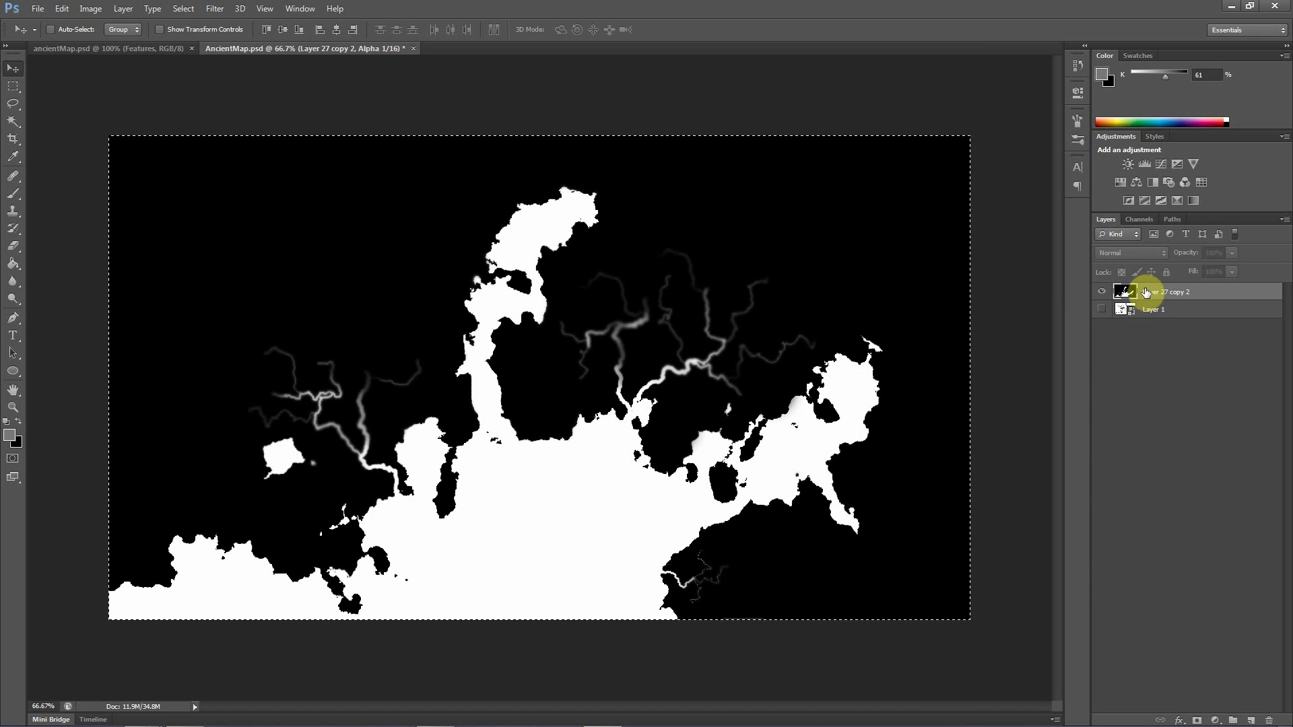
pyautogui.click(1140, 220)
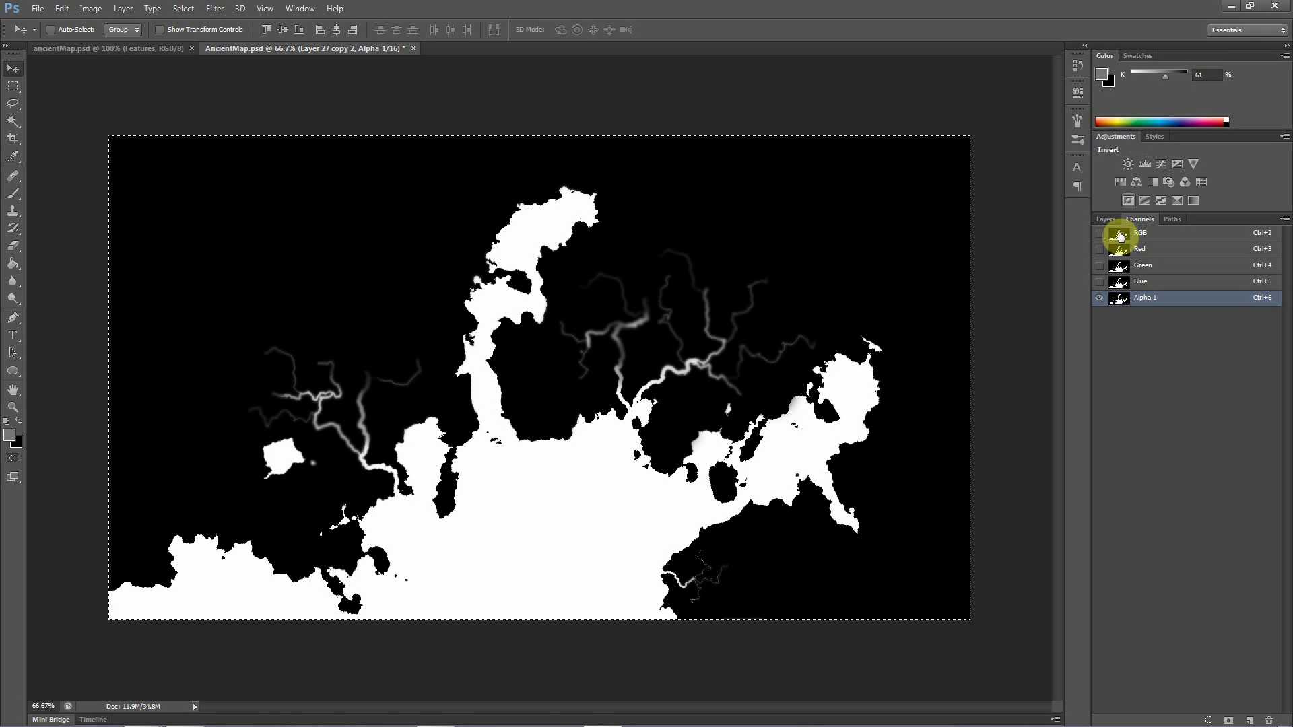
# Add a new layer above Layer 27 copy 2 and set the foreground color to tan, RGB 186, 152, 92
pyautogui.click(1106, 221)
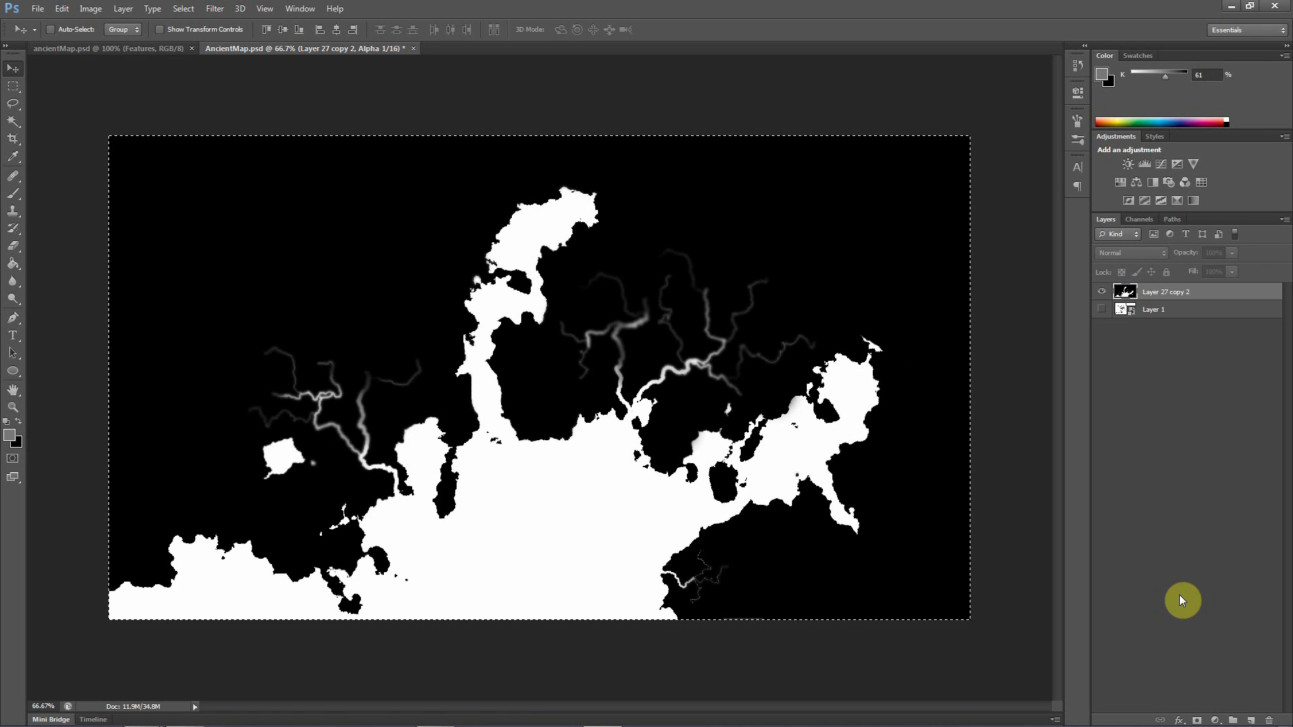
pyautogui.click(1251, 719)
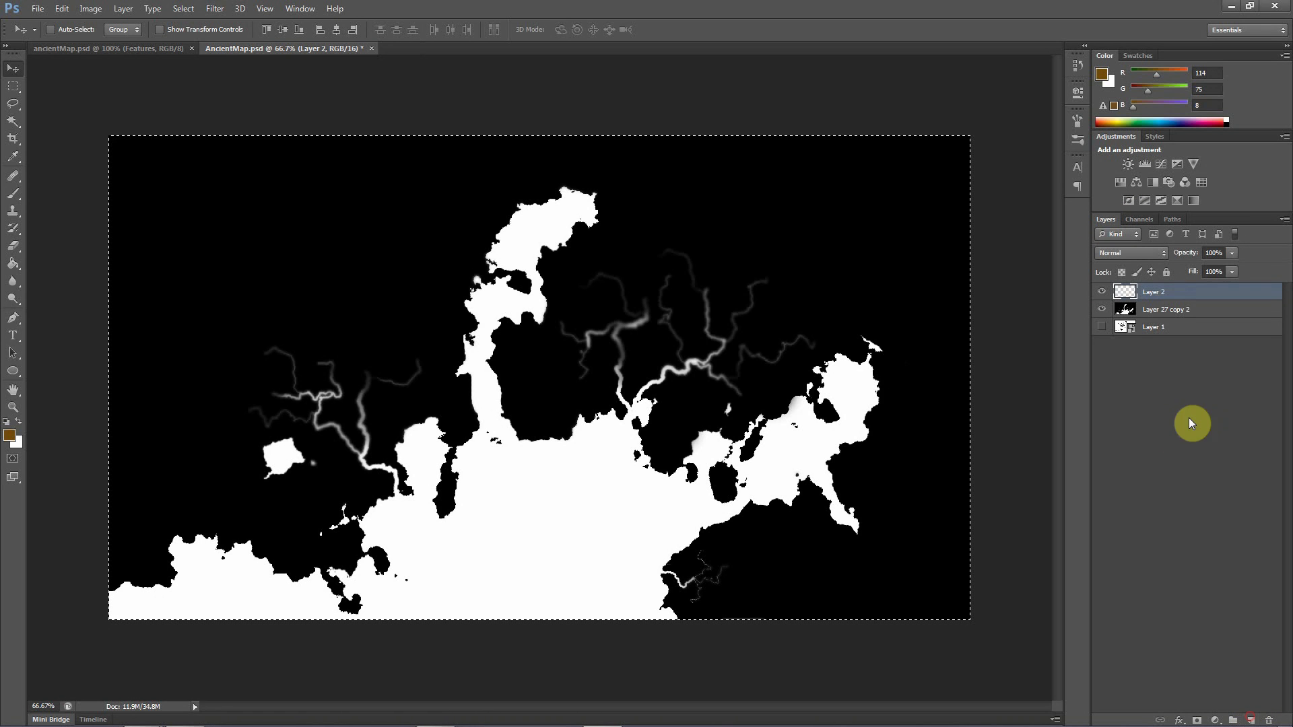
pyautogui.click(10, 436)
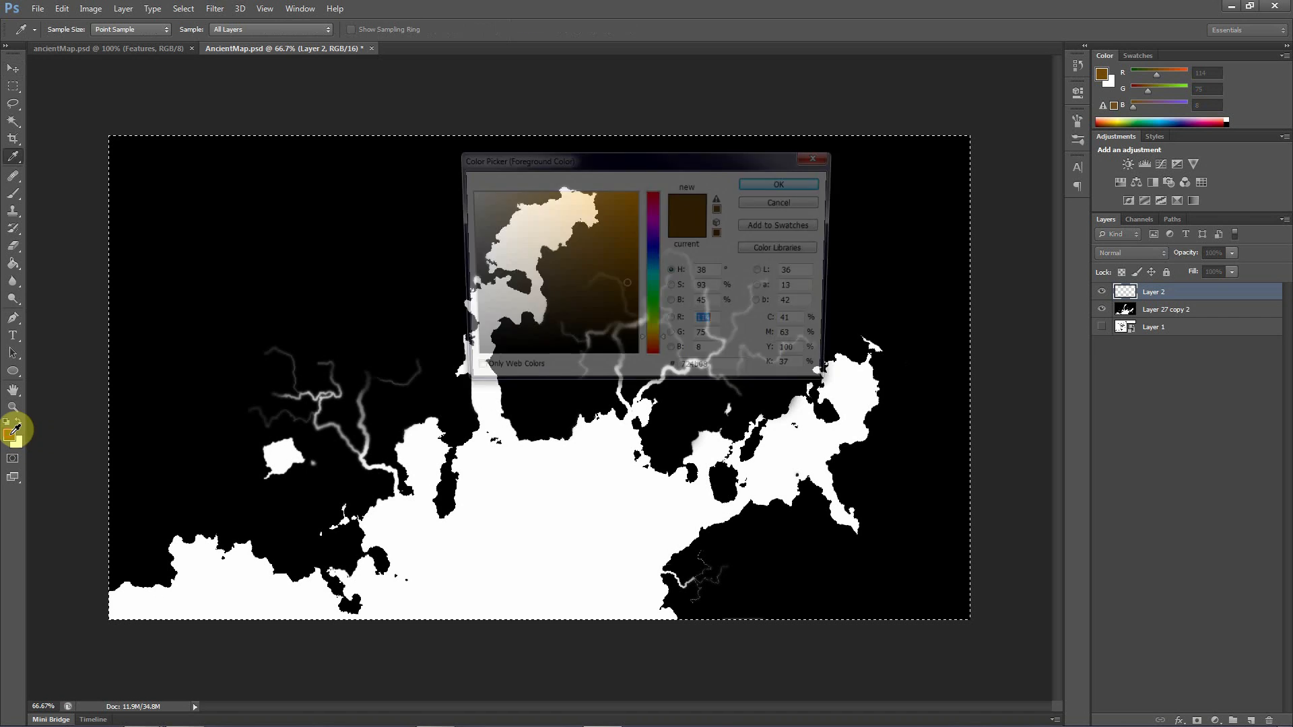
pyautogui.moveTo(615, 289)
pyautogui.mouseDown()
pyautogui.moveTo(518, 285)
pyautogui.moveTo(602, 246)
pyautogui.moveTo(621, 259)
pyautogui.moveTo(635, 234)
pyautogui.moveTo(624, 217)
pyautogui.moveTo(588, 238)
pyautogui.moveTo(552, 238)
pyautogui.mouseUp()
pyautogui.click(756, 181)
pyautogui.press('v')
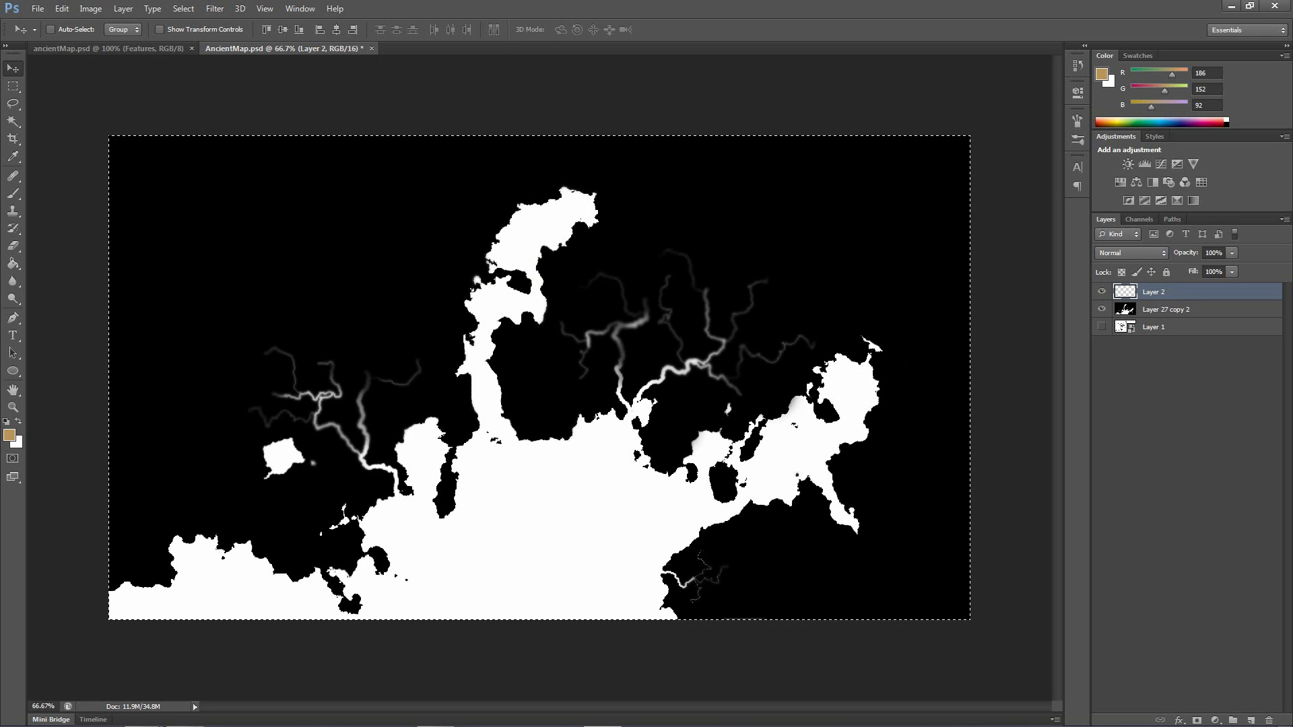
# Fill the entire new layer with the tan foreground color in Normal mode at 100% opacity
pyautogui.click(123, 9)
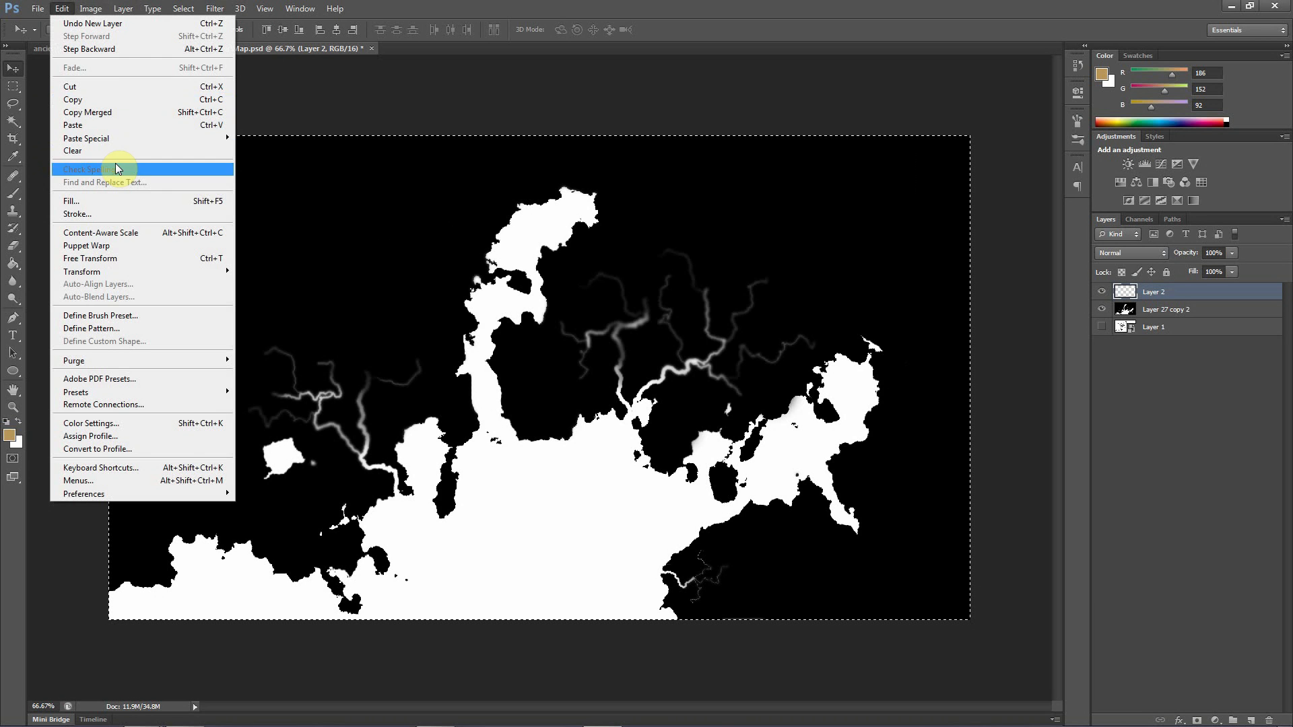
pyautogui.click(75, 203)
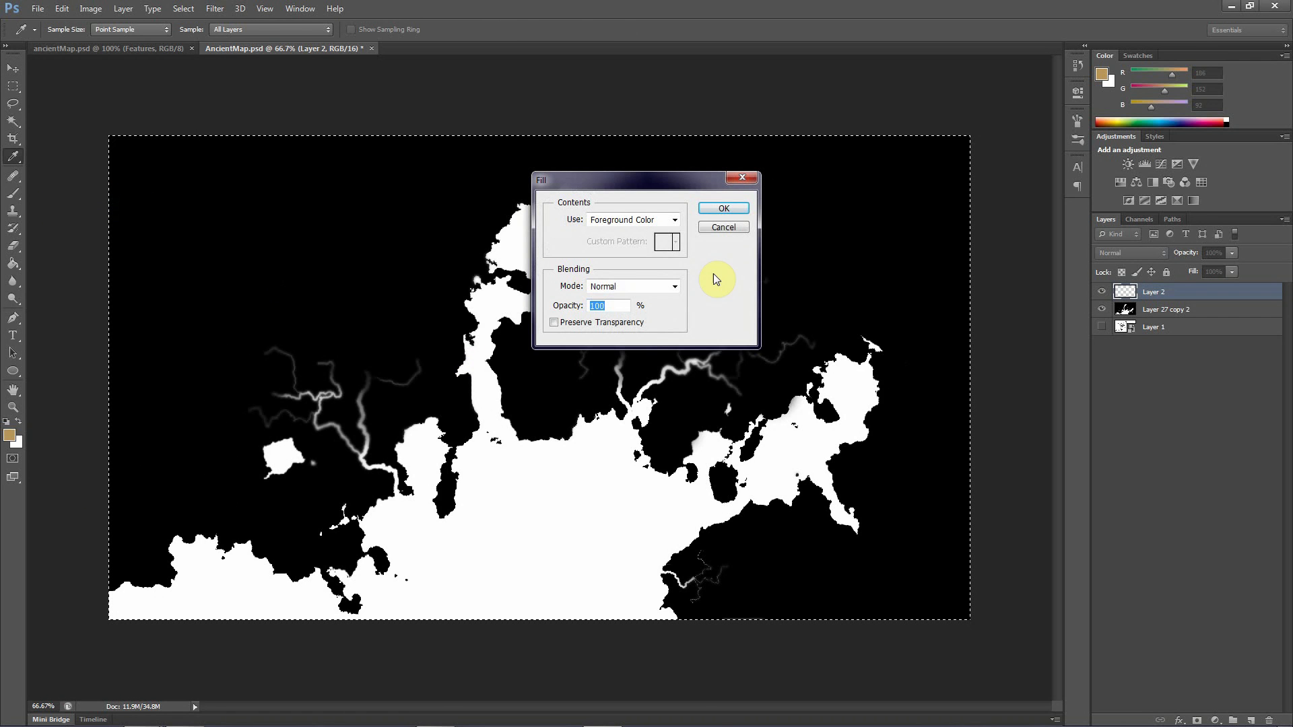
pyautogui.click(723, 208)
pyautogui.press('v')
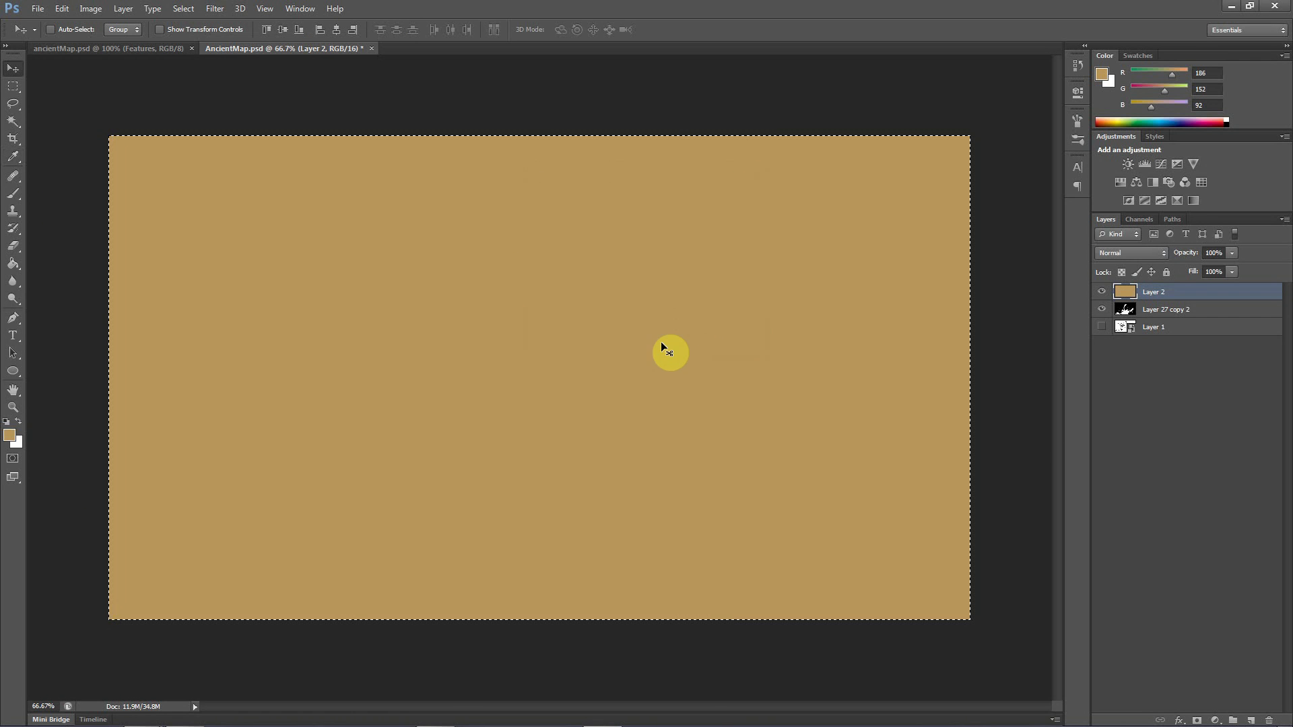
# Load the Alpha 1 channel as a selection and make the tan Layer 2 active again
pyautogui.click(1157, 313)
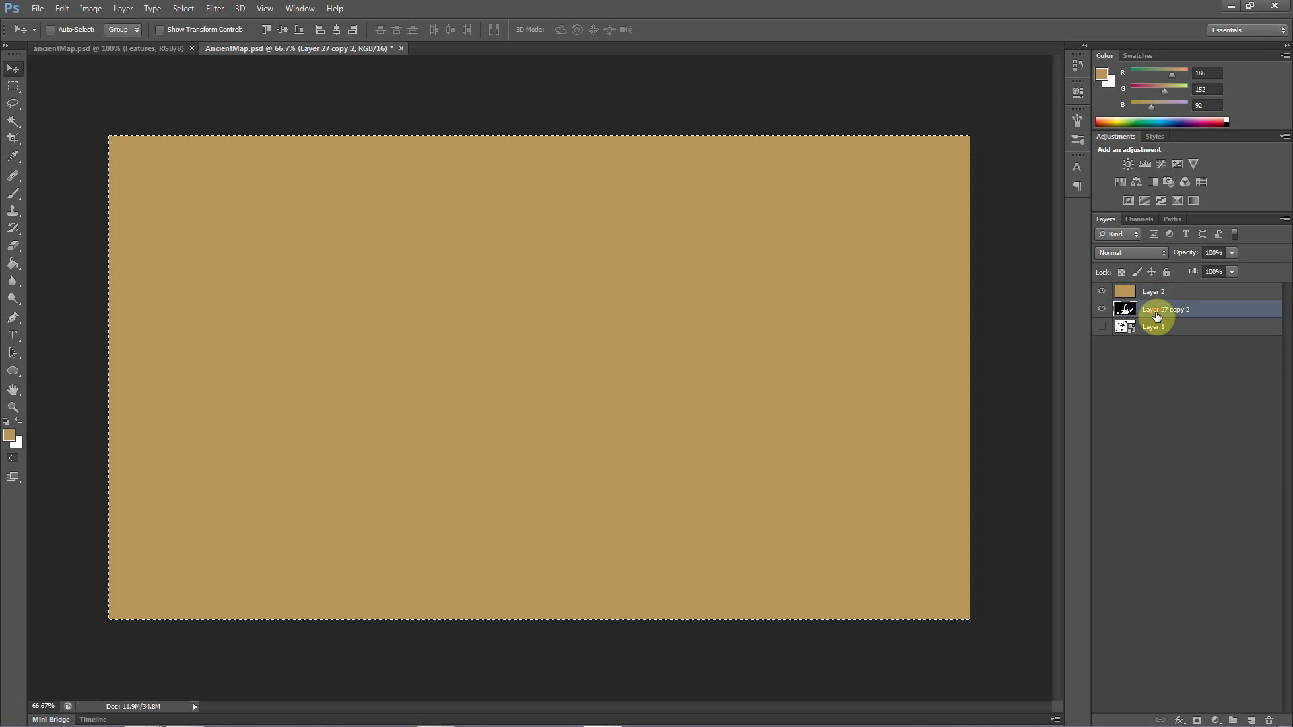
pyautogui.click(1155, 292)
pyautogui.click(1172, 221)
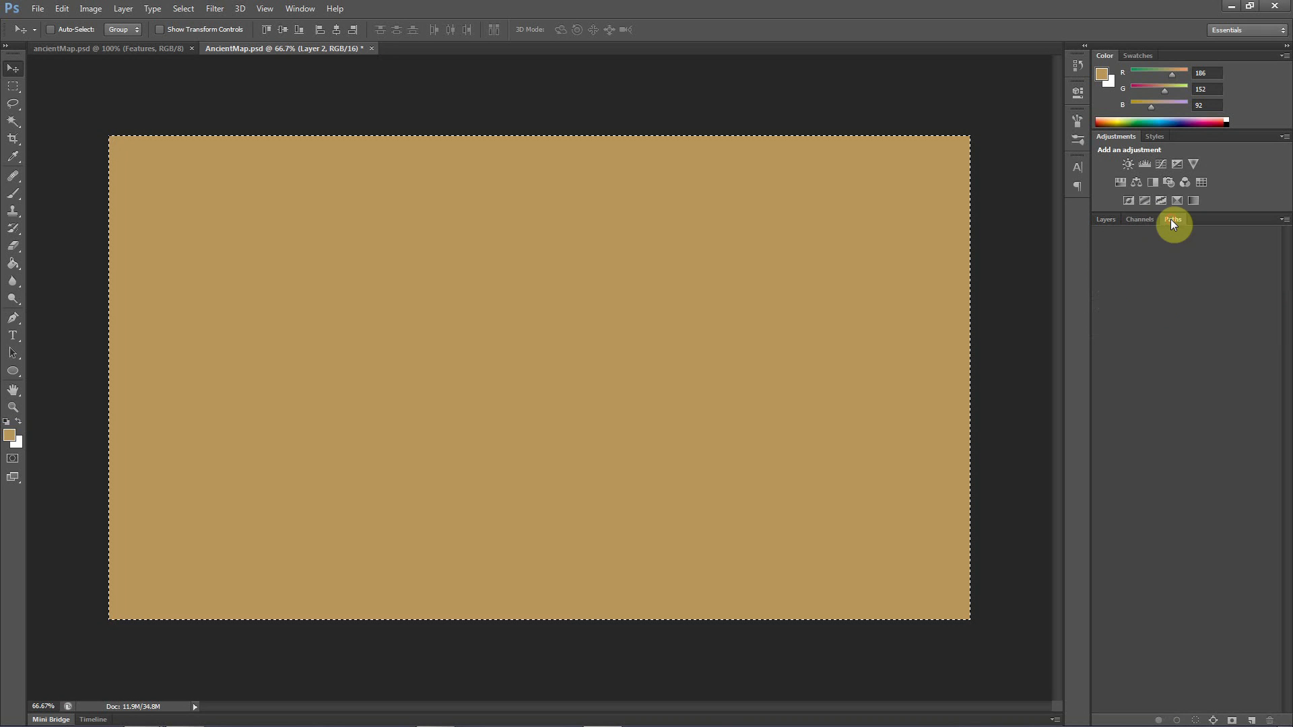
pyautogui.click(1131, 222)
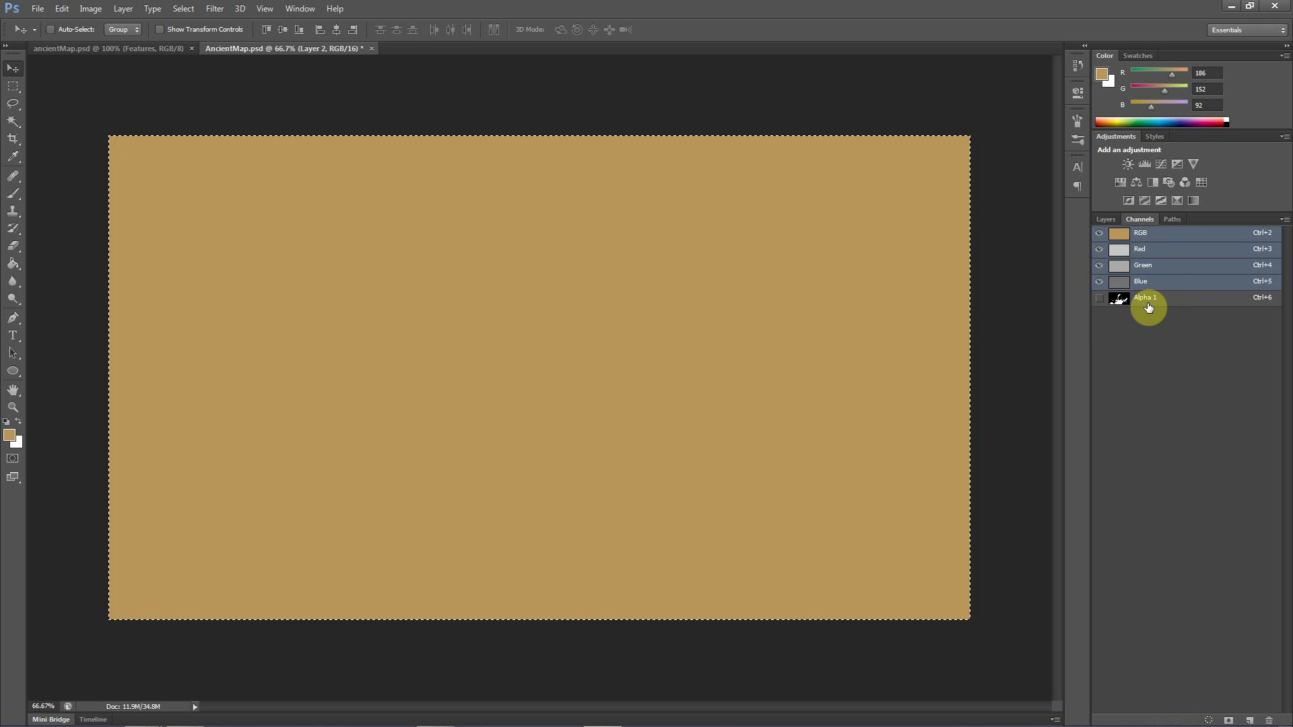
pyautogui.click(1148, 303)
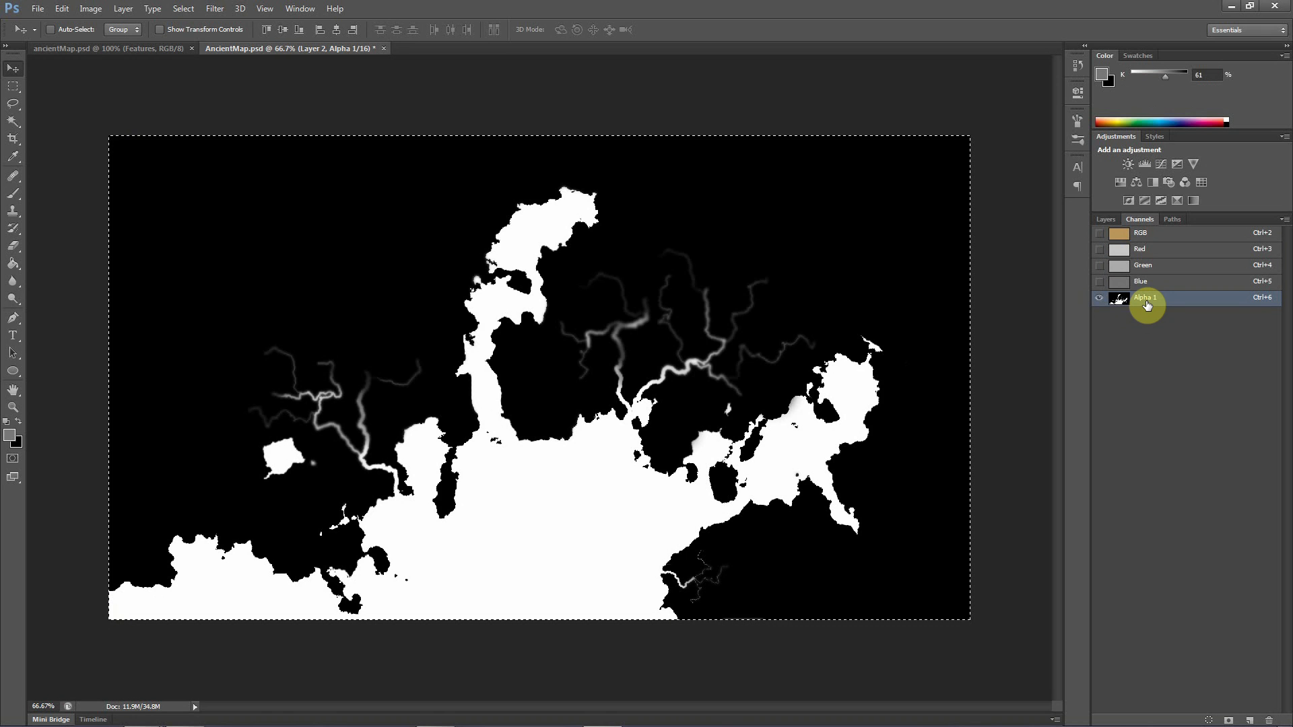
pyautogui.keyDown('ctrl'); pyautogui.click(1148, 306); pyautogui.keyUp('ctrl')
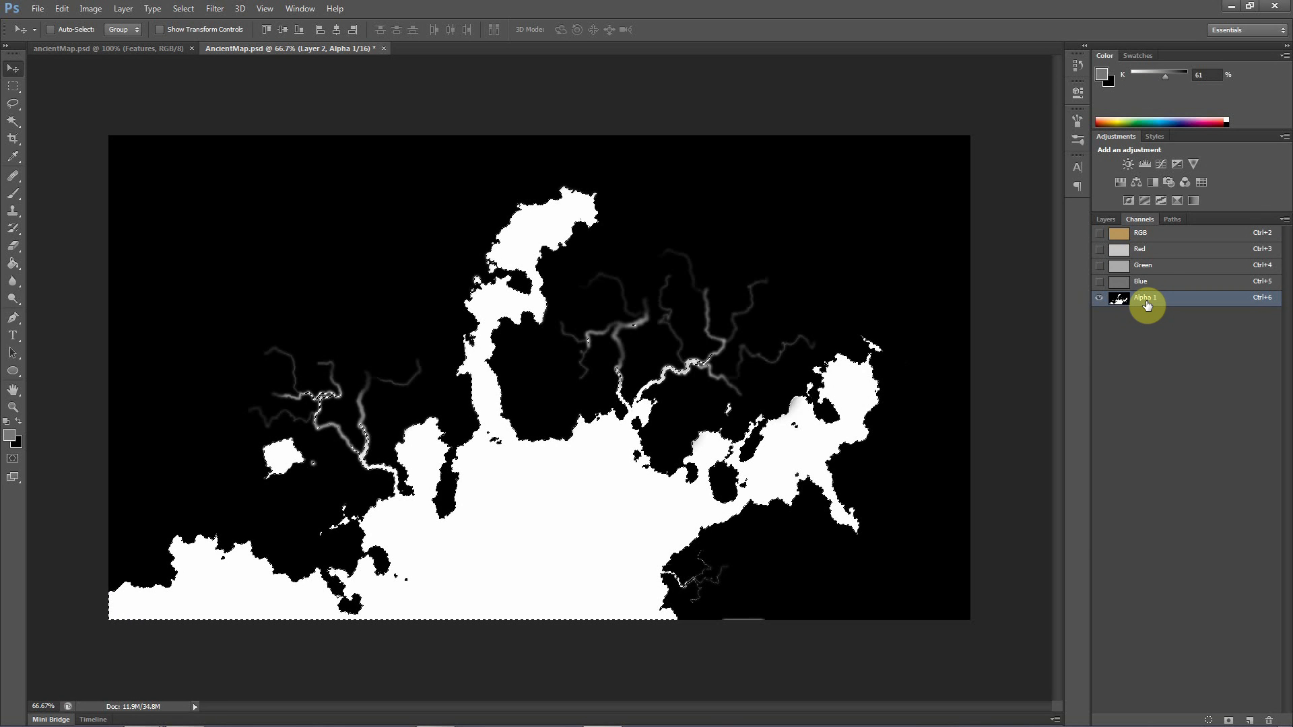
pyautogui.click(1109, 217)
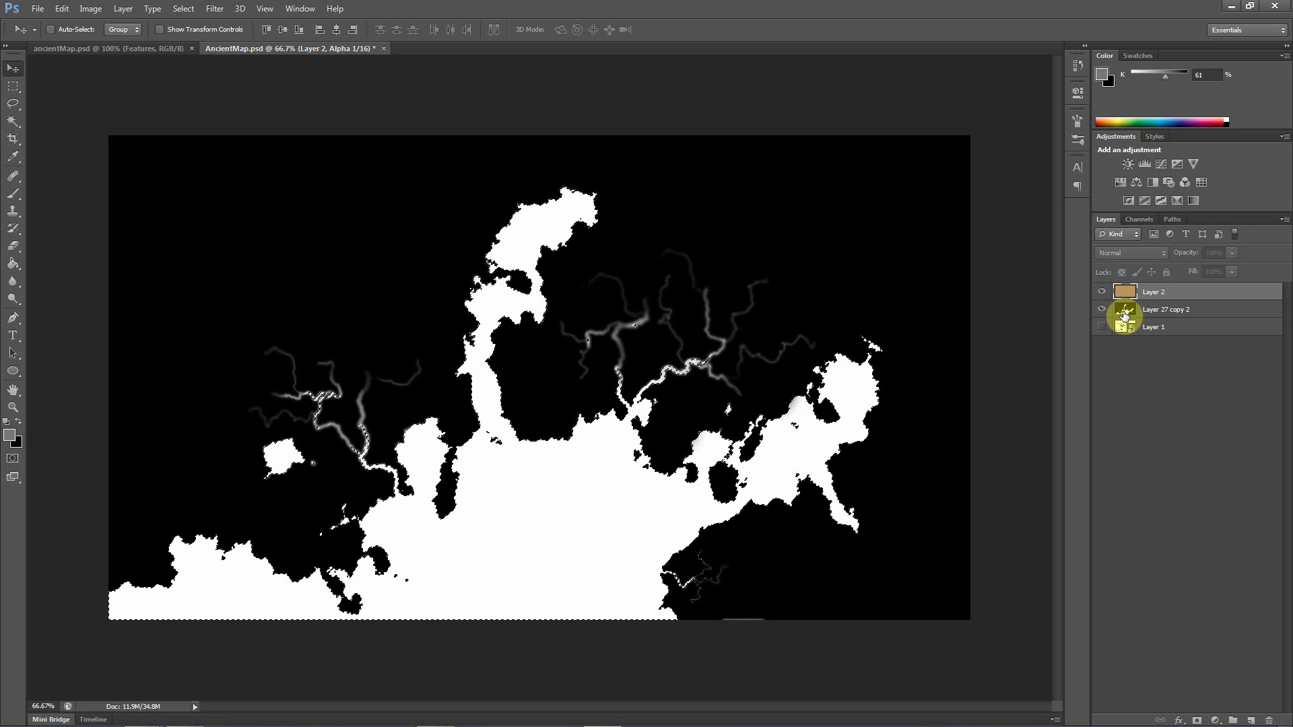
pyautogui.click(1152, 295)
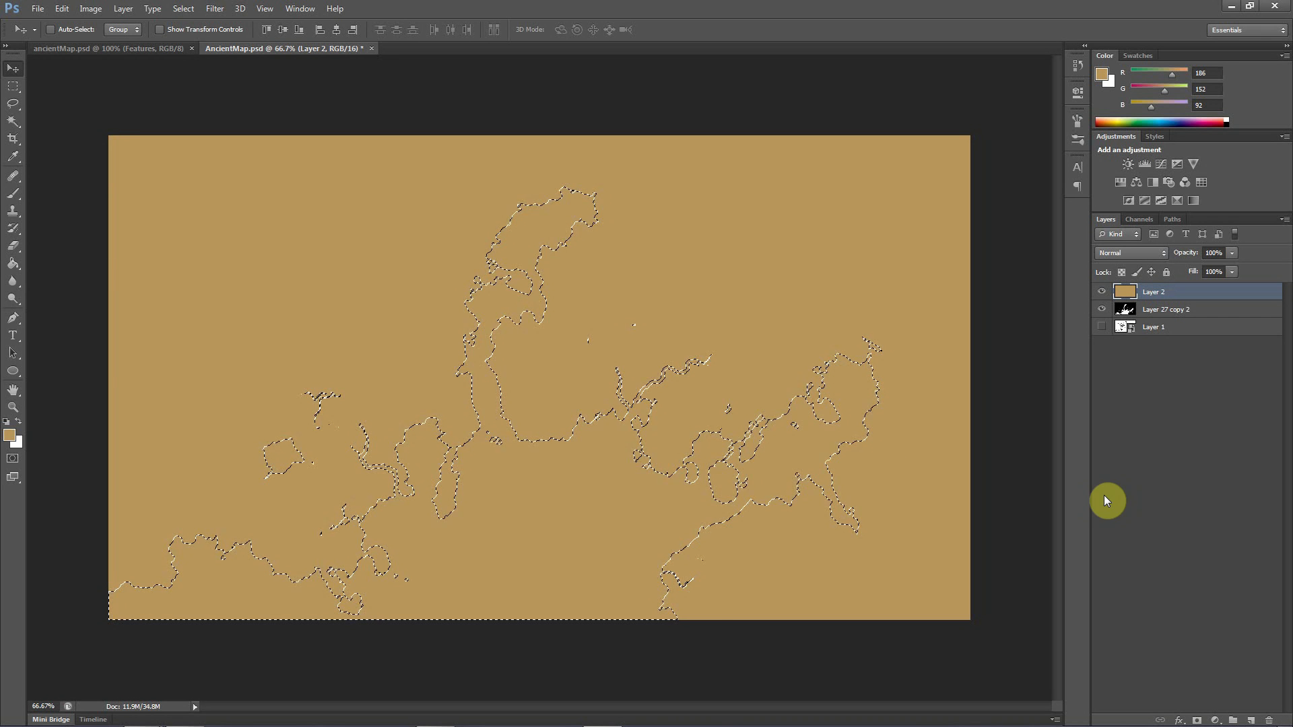
# Add a new layer above Layer 2 and set the foreground color to a darker tan, #b48738
pyautogui.click(1250, 721)
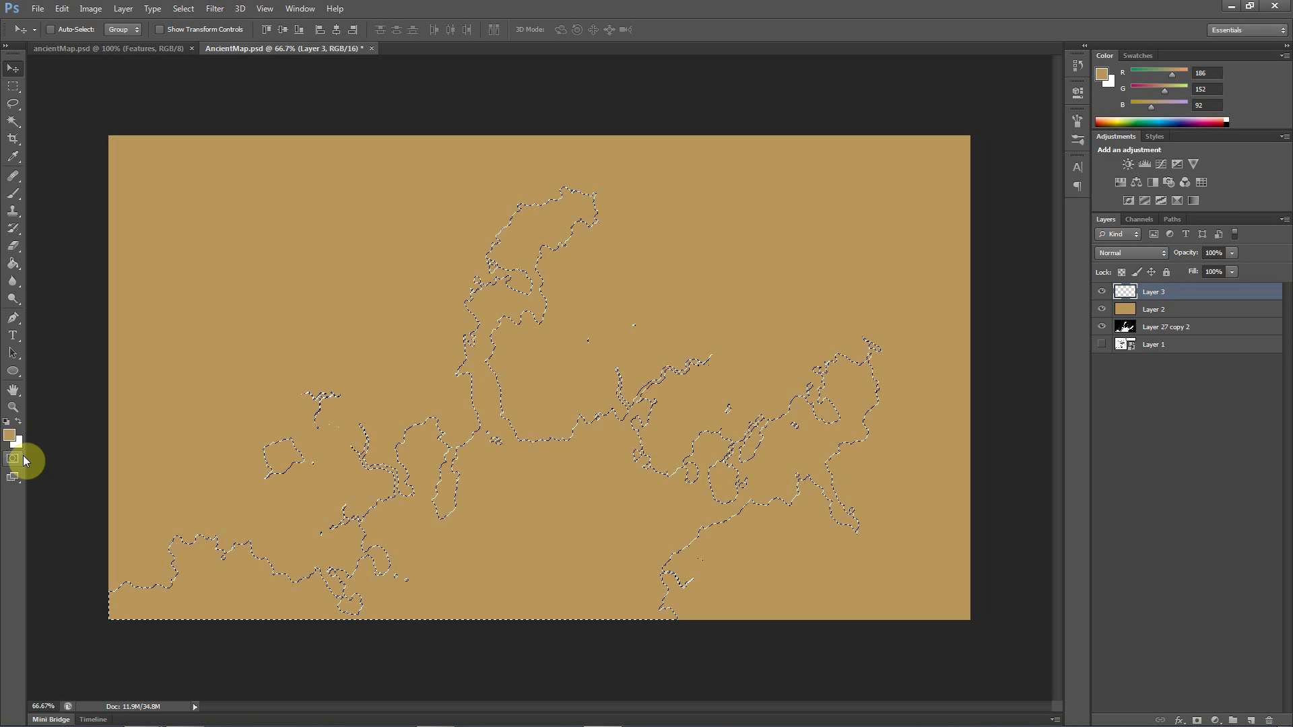
pyautogui.click(9, 439)
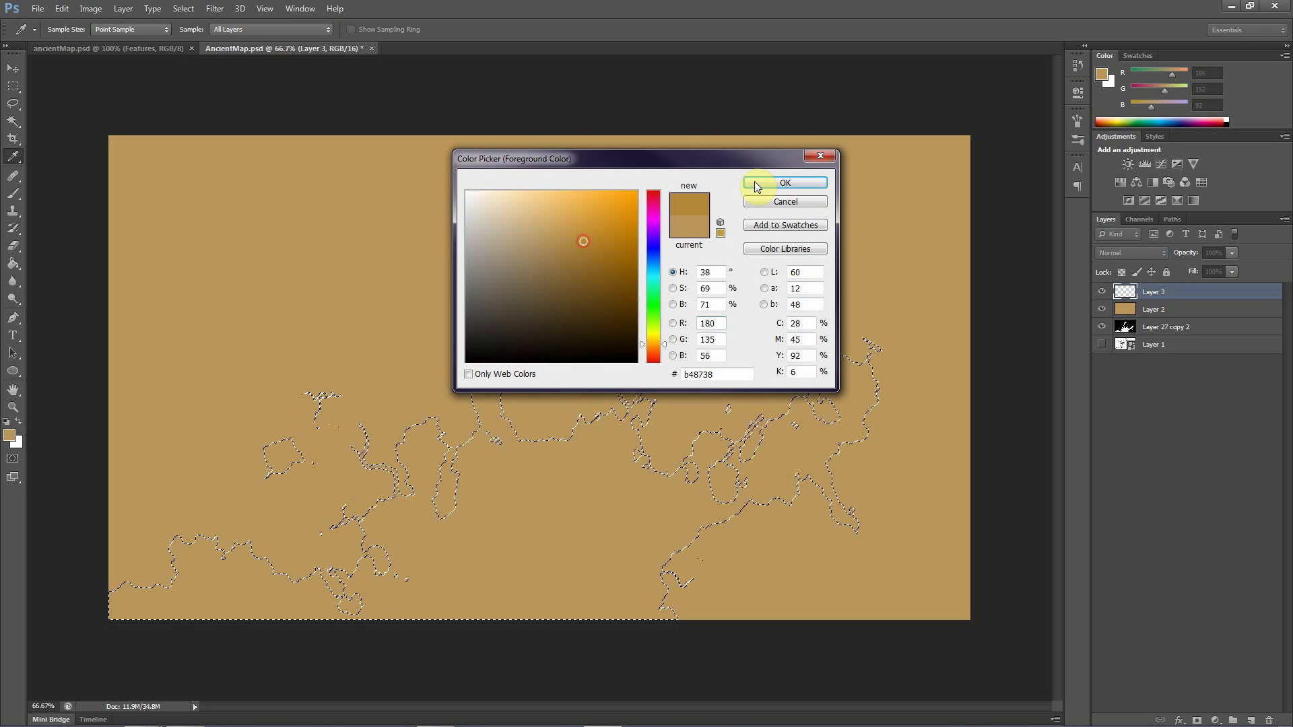
pyautogui.click(768, 185)
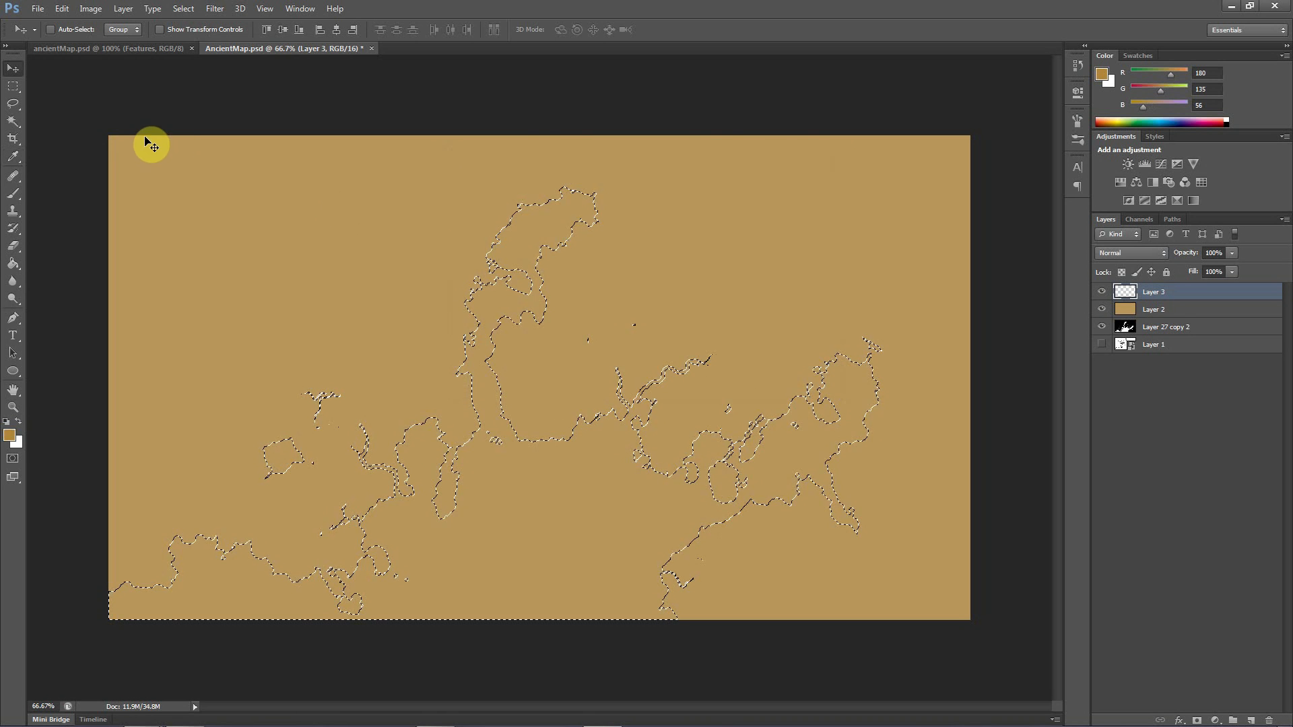
pyautogui.press('v')
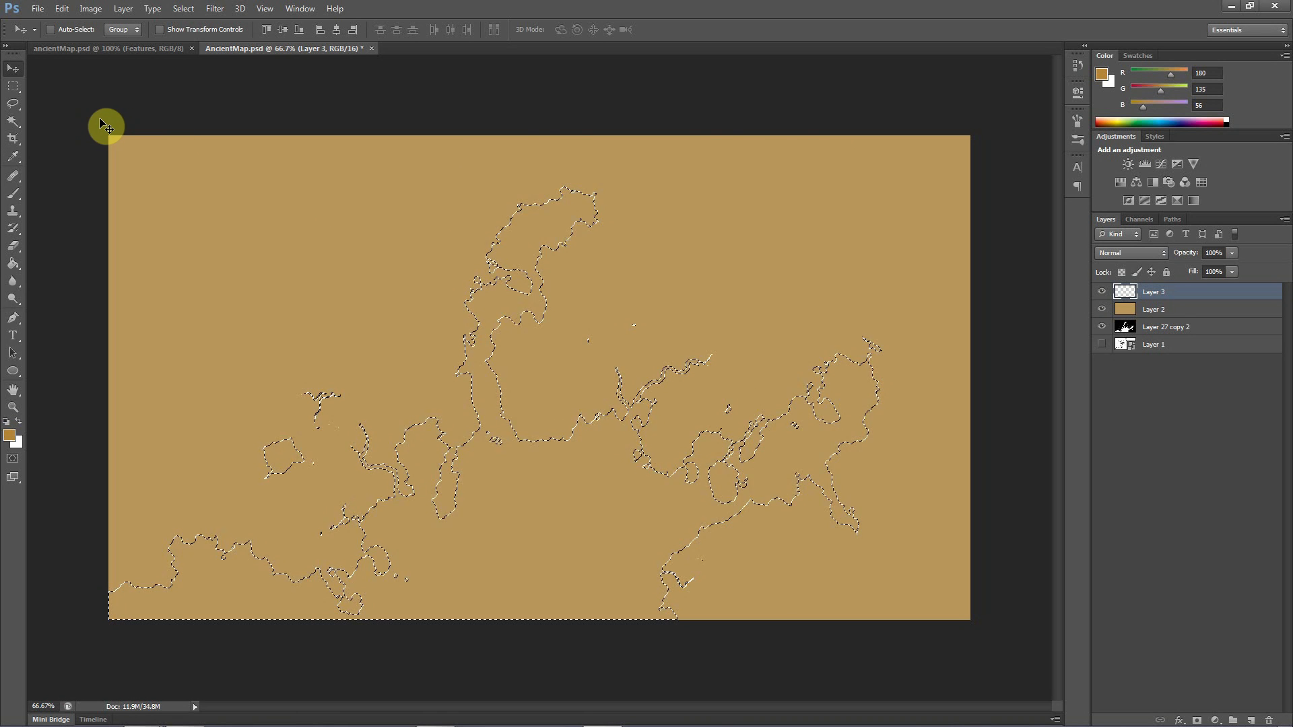
# Try filling the selected water area on Layer 3 with the foreground color at 100% opacity, and undo the fill
pyautogui.click(62, 9)
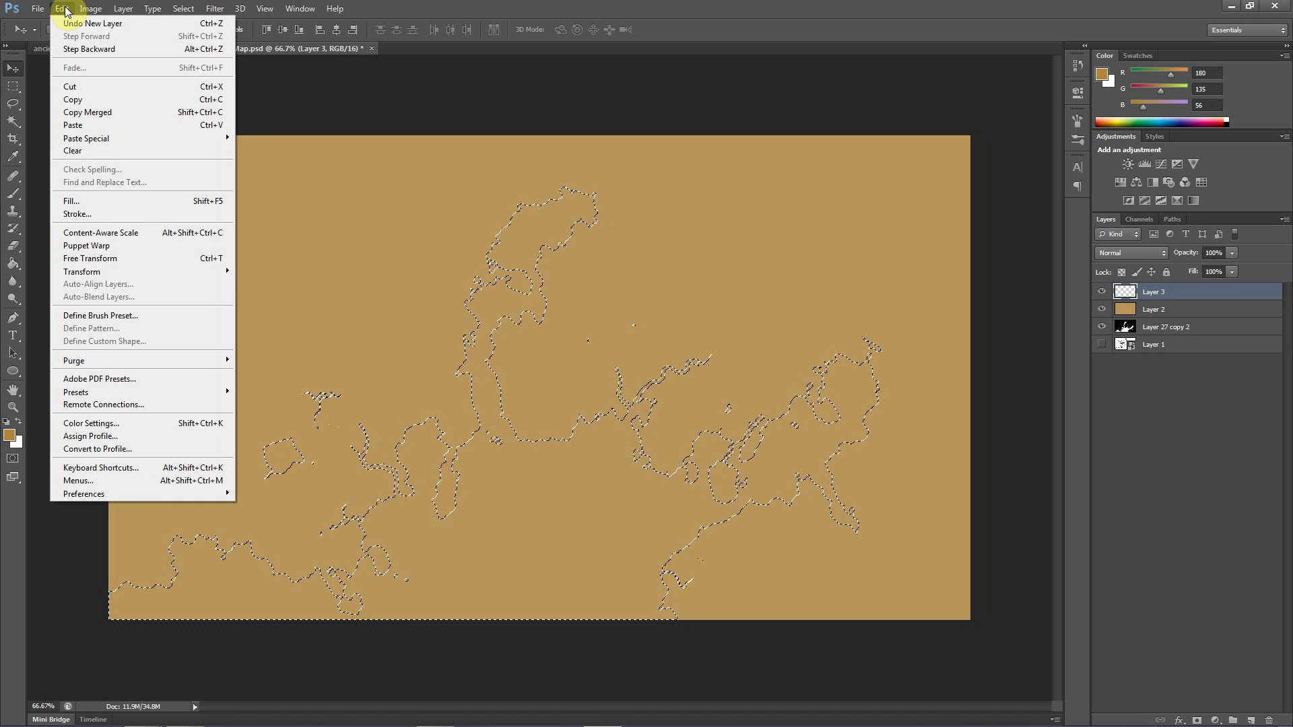
pyautogui.click(64, 9)
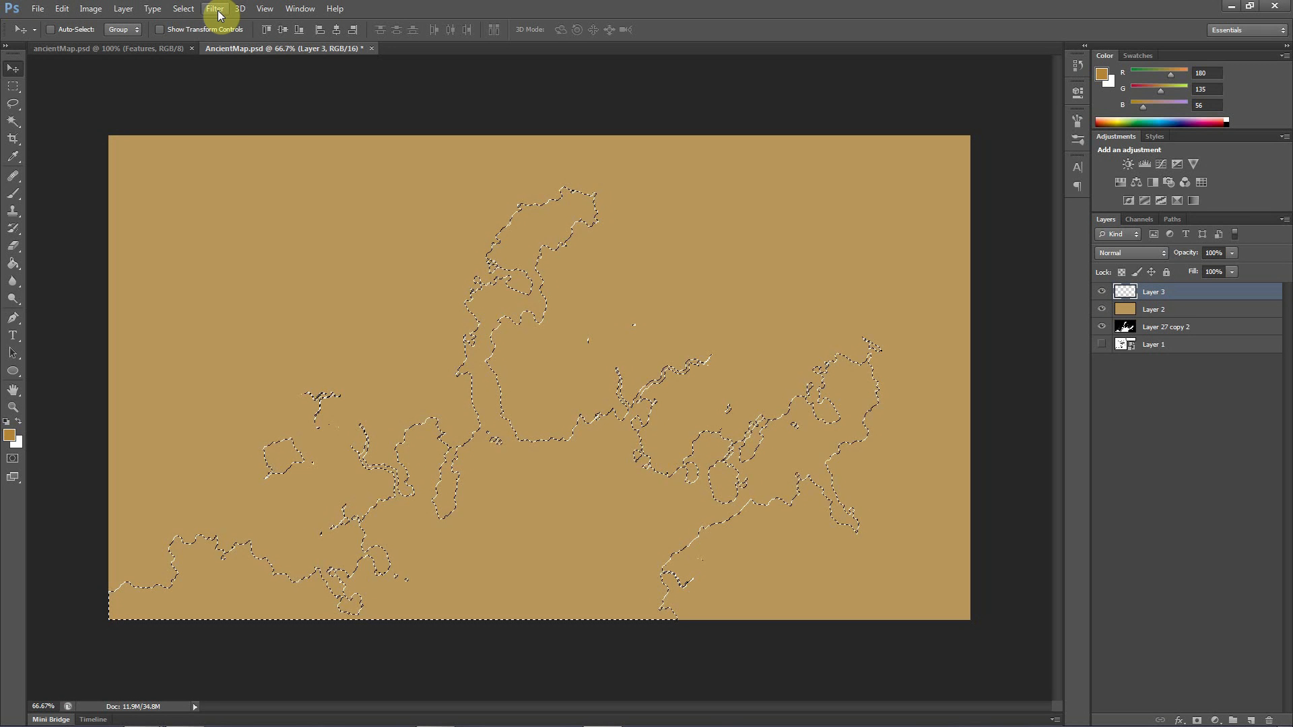
pyautogui.click(62, 10)
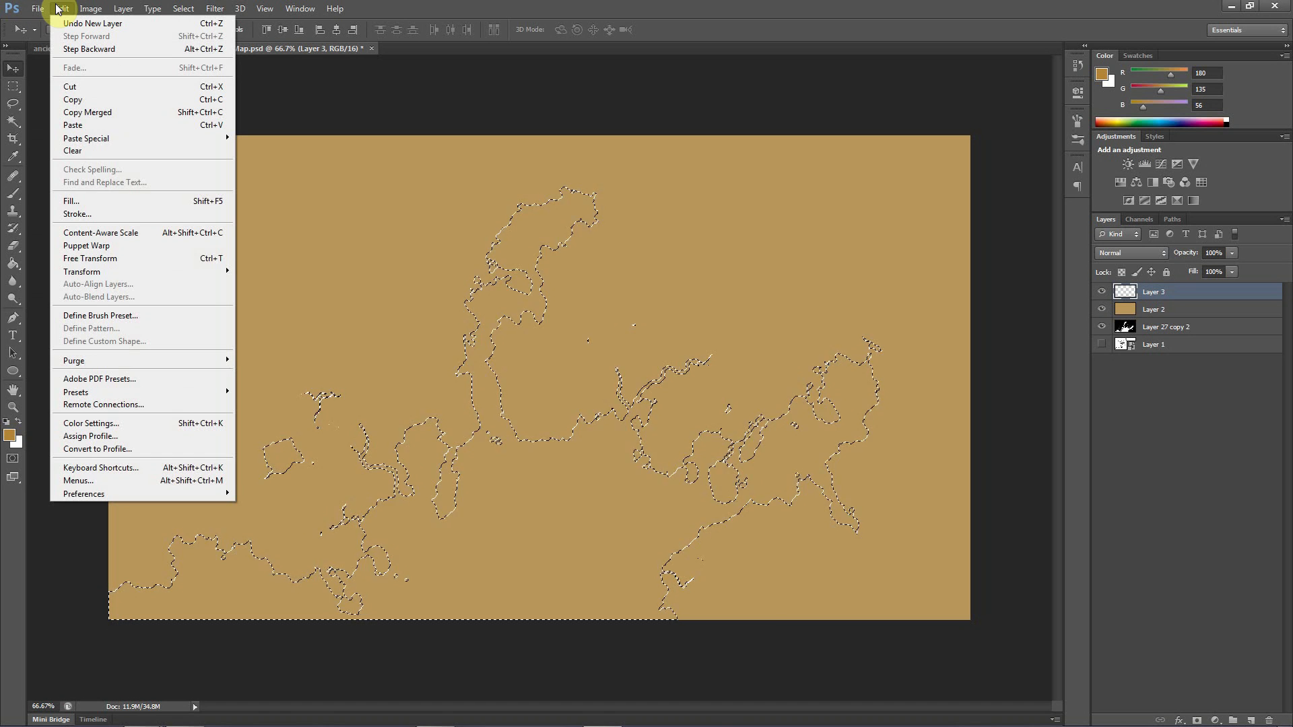
pyautogui.click(71, 202)
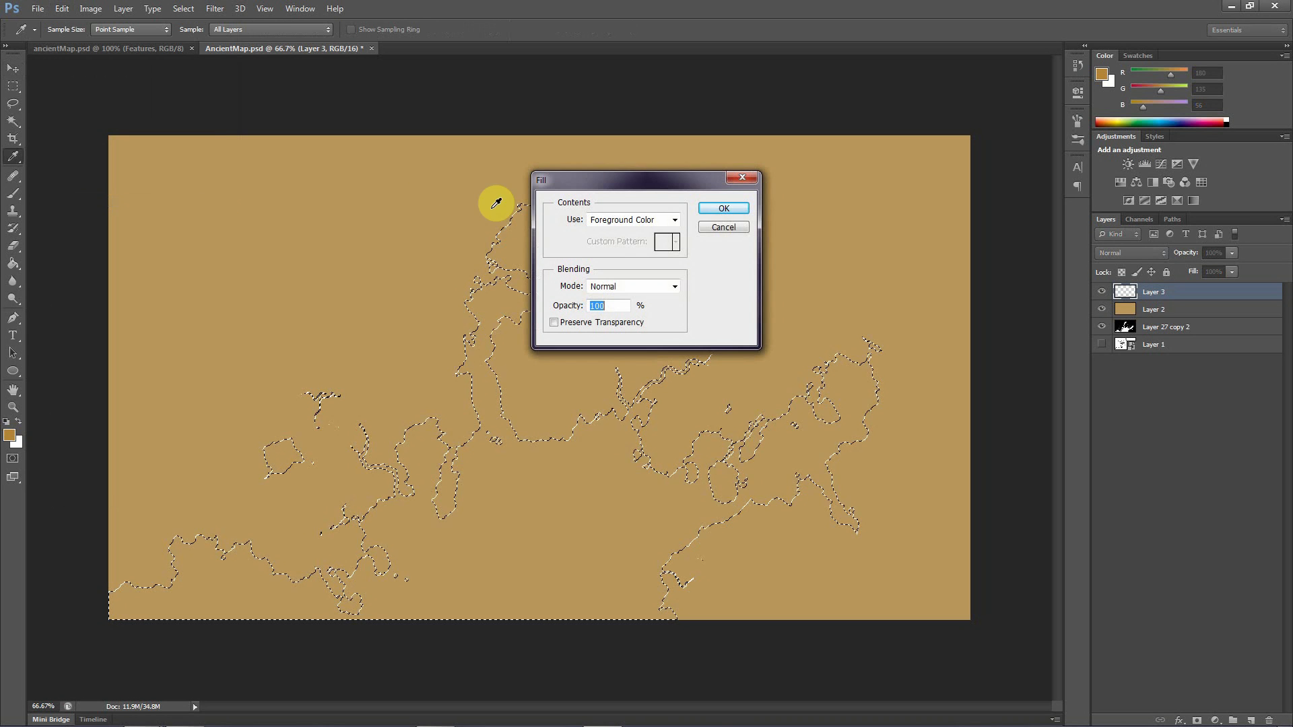
pyautogui.click(715, 210)
pyautogui.press('v')
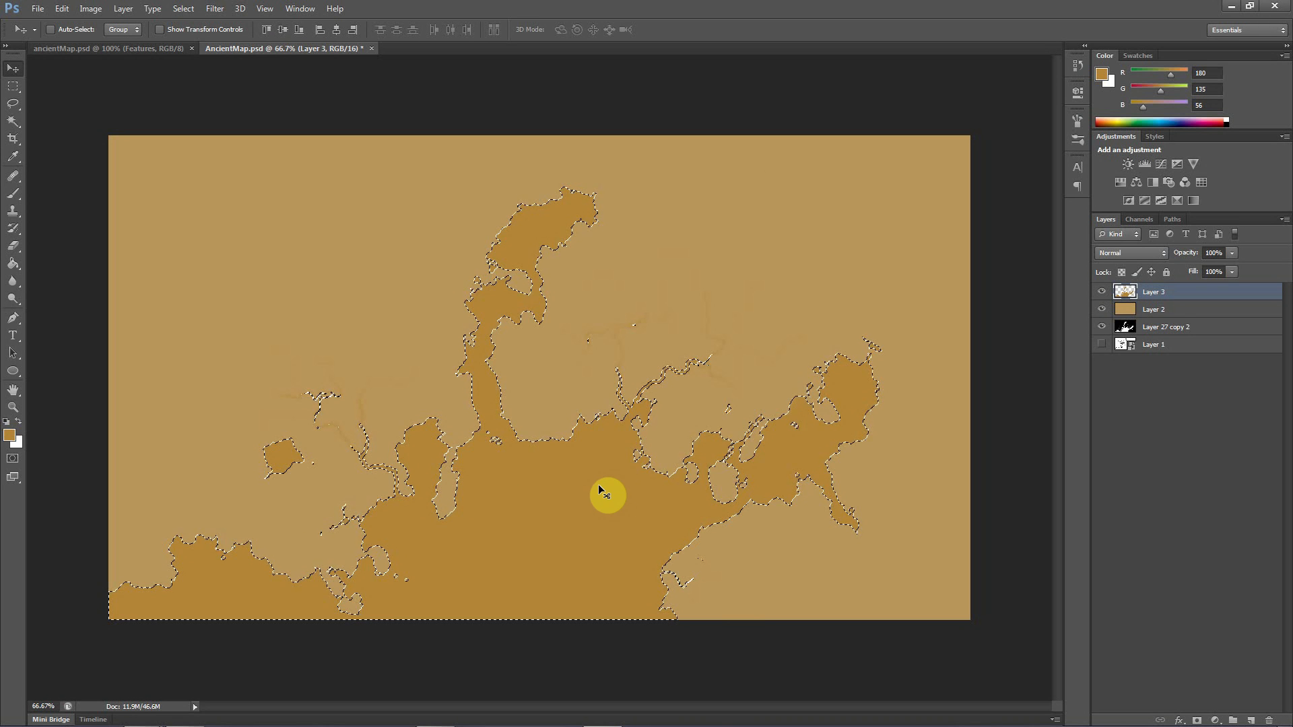
pyautogui.press('Delete')
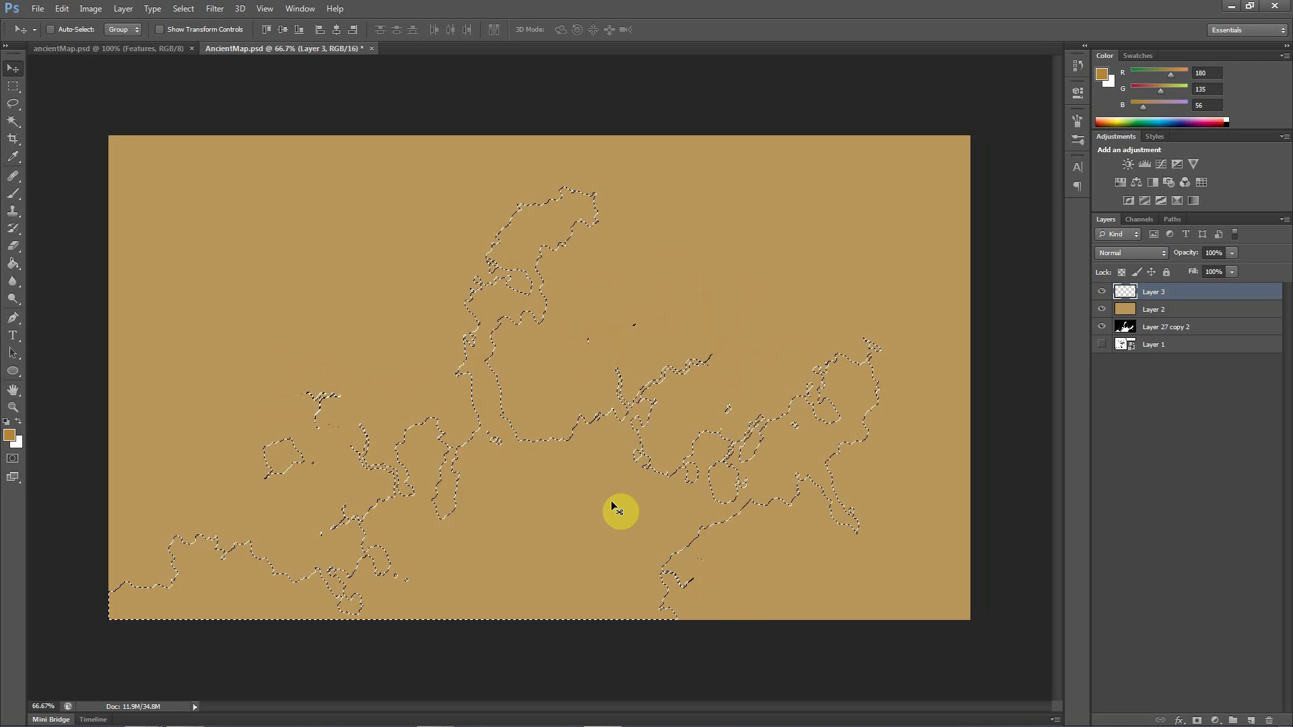
# Stroke the water selection on Layer 3 with a centered 1.2 px line in dark brown, RGB 135, 86, 1, at 100% opacity
pyautogui.hotkey('alt', 'e')
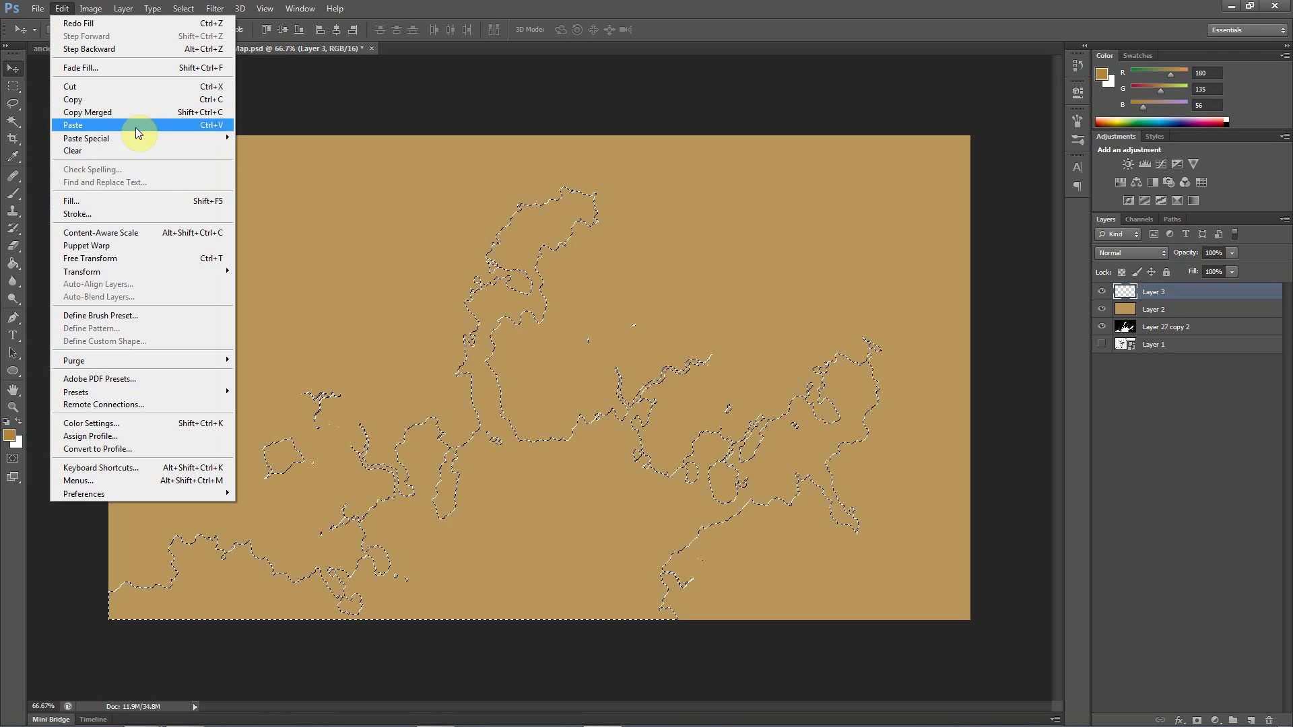
pyautogui.click(99, 215)
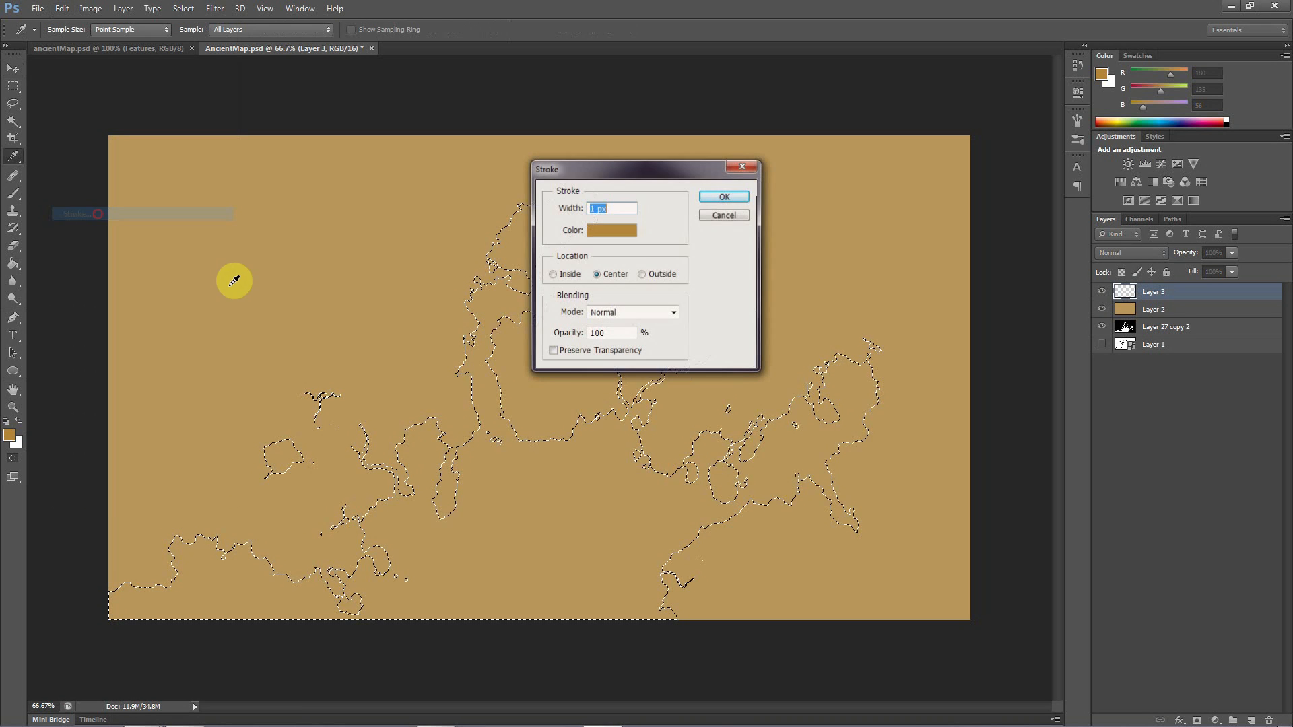
pyautogui.click(609, 229)
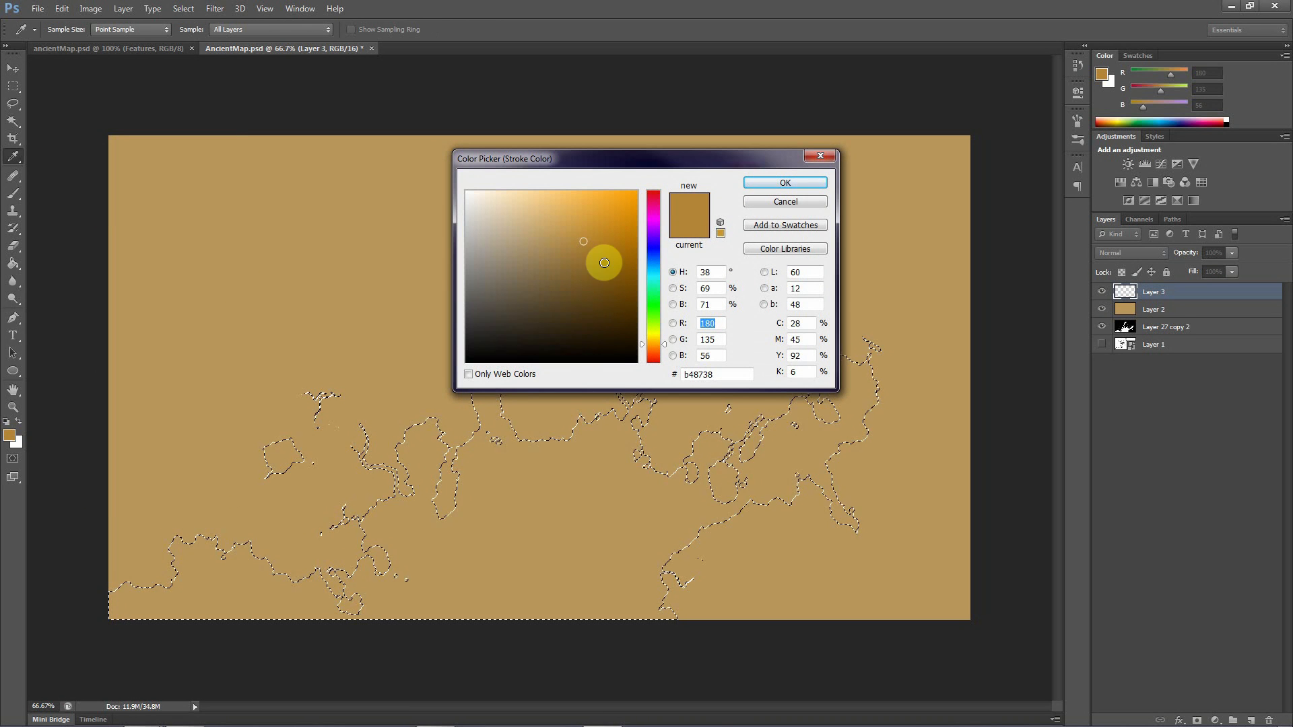
pyautogui.moveTo(600, 260); pyautogui.dragTo(630, 269)
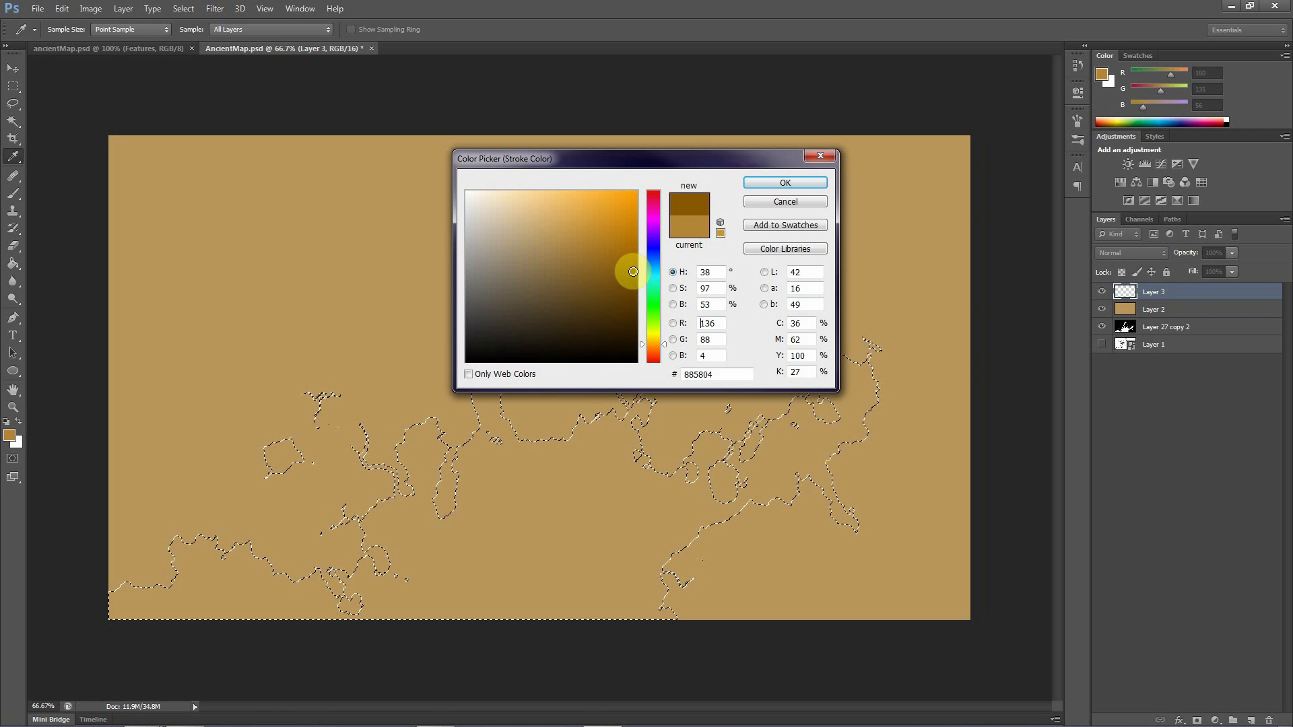
pyautogui.click(785, 182)
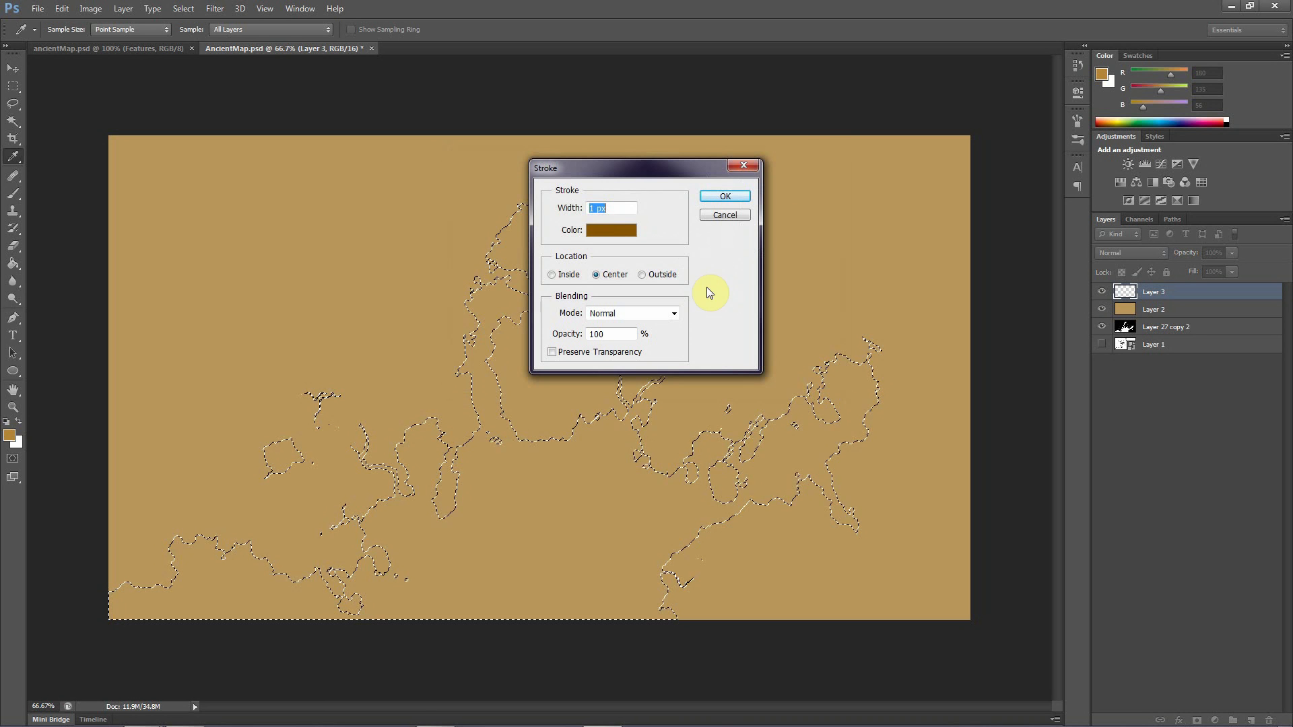
pyautogui.doubleClick(609, 208)
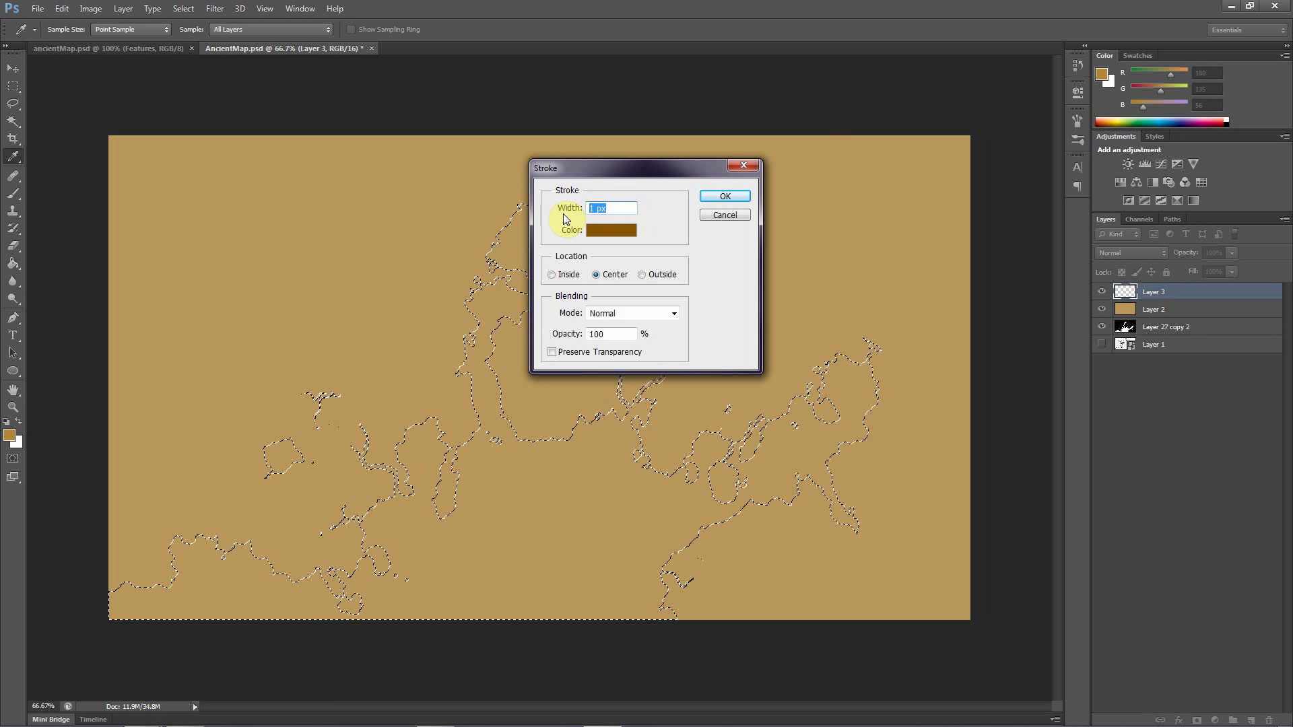
pyautogui.write('1.2')
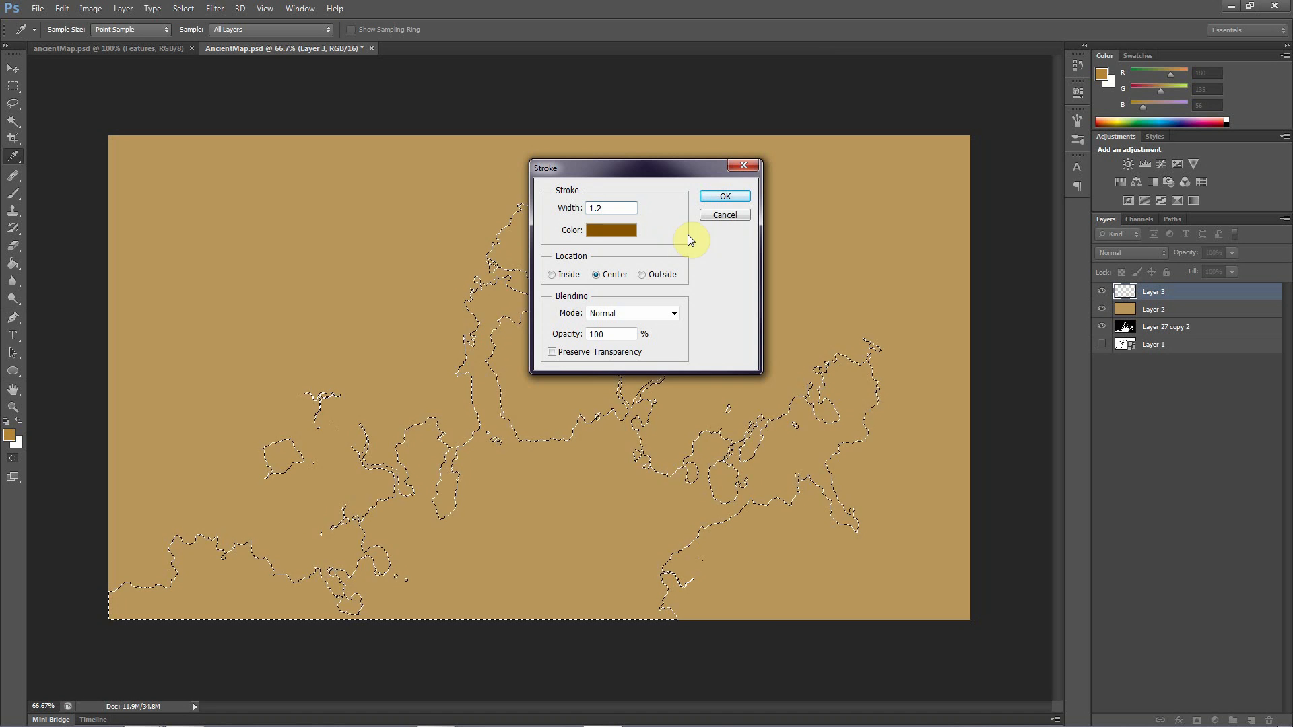
pyautogui.click(725, 196)
pyautogui.press('v')
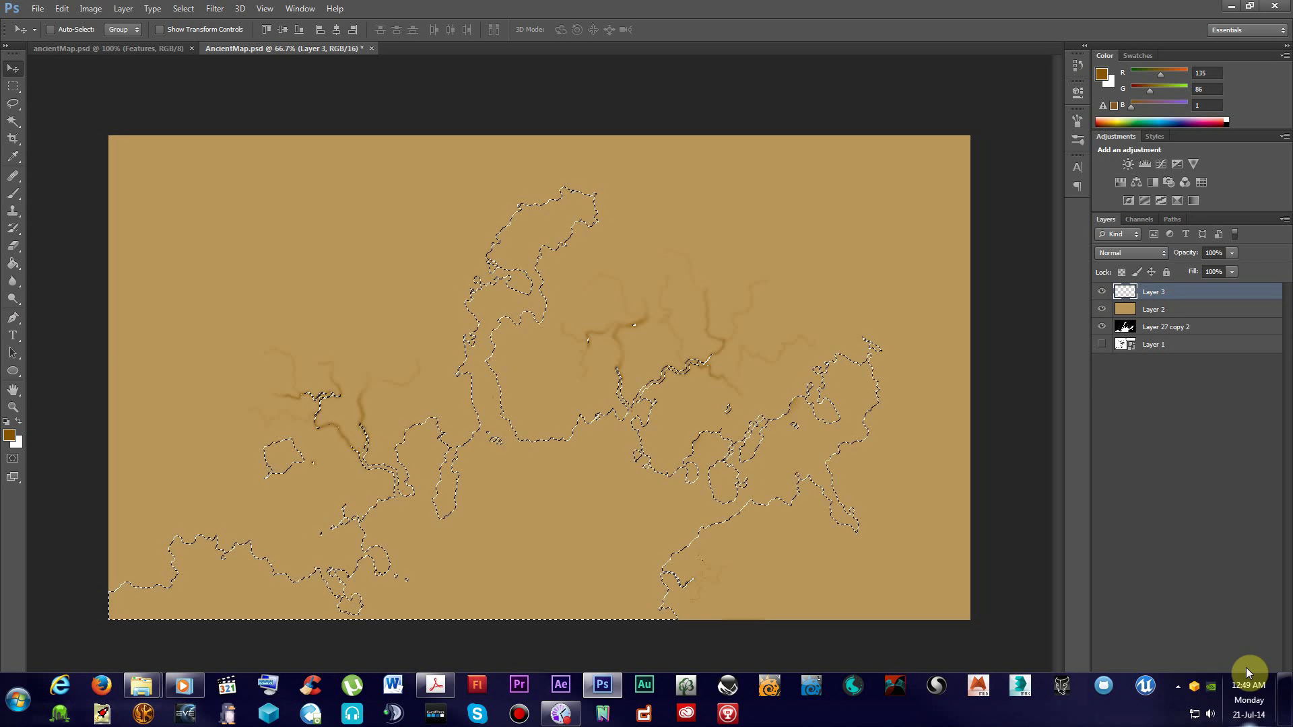
# Add a new empty layer above Layer 3, keeping the water area selected
pyautogui.click(1249, 721)
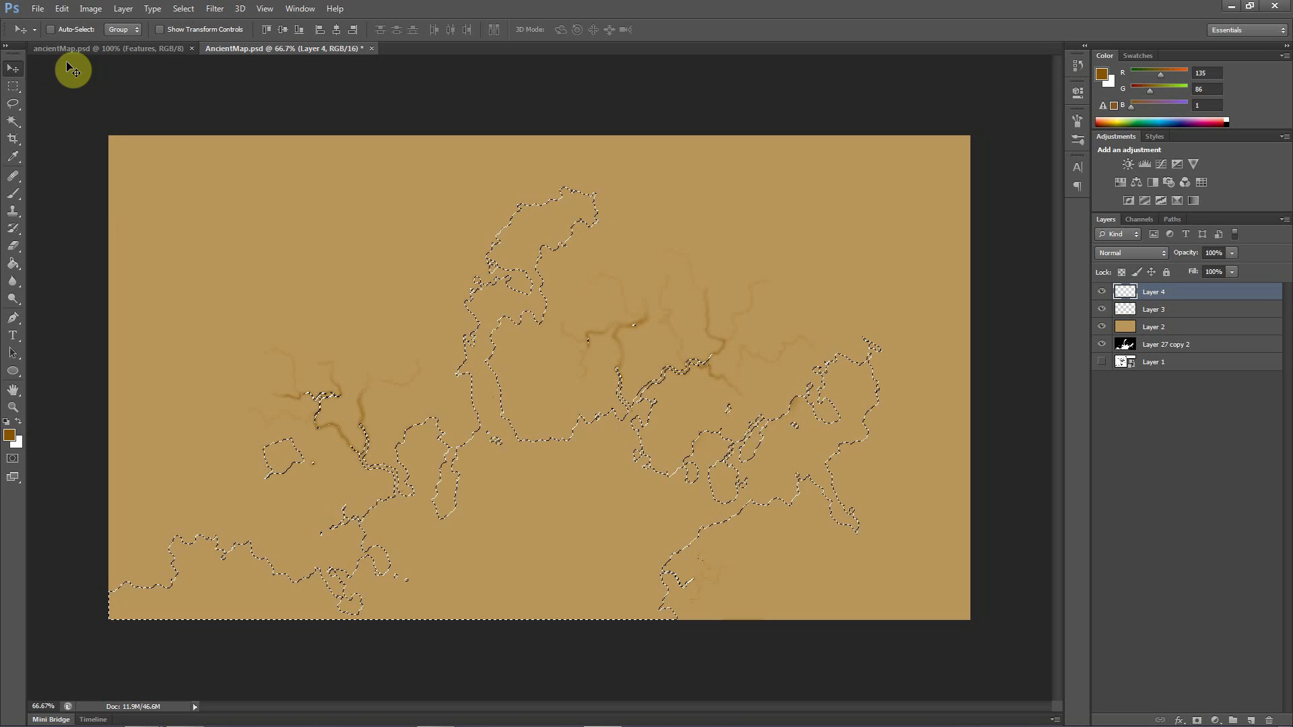
pyautogui.click(61, 9)
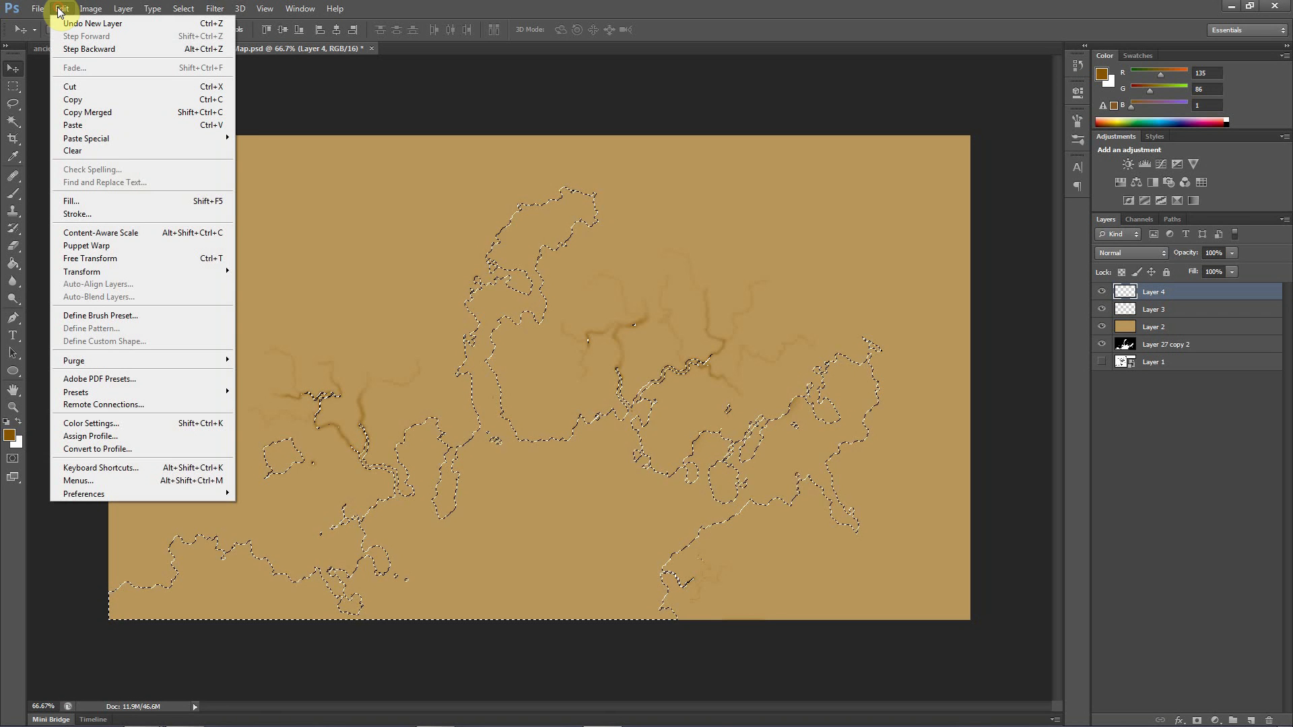
pyautogui.click(88, 201)
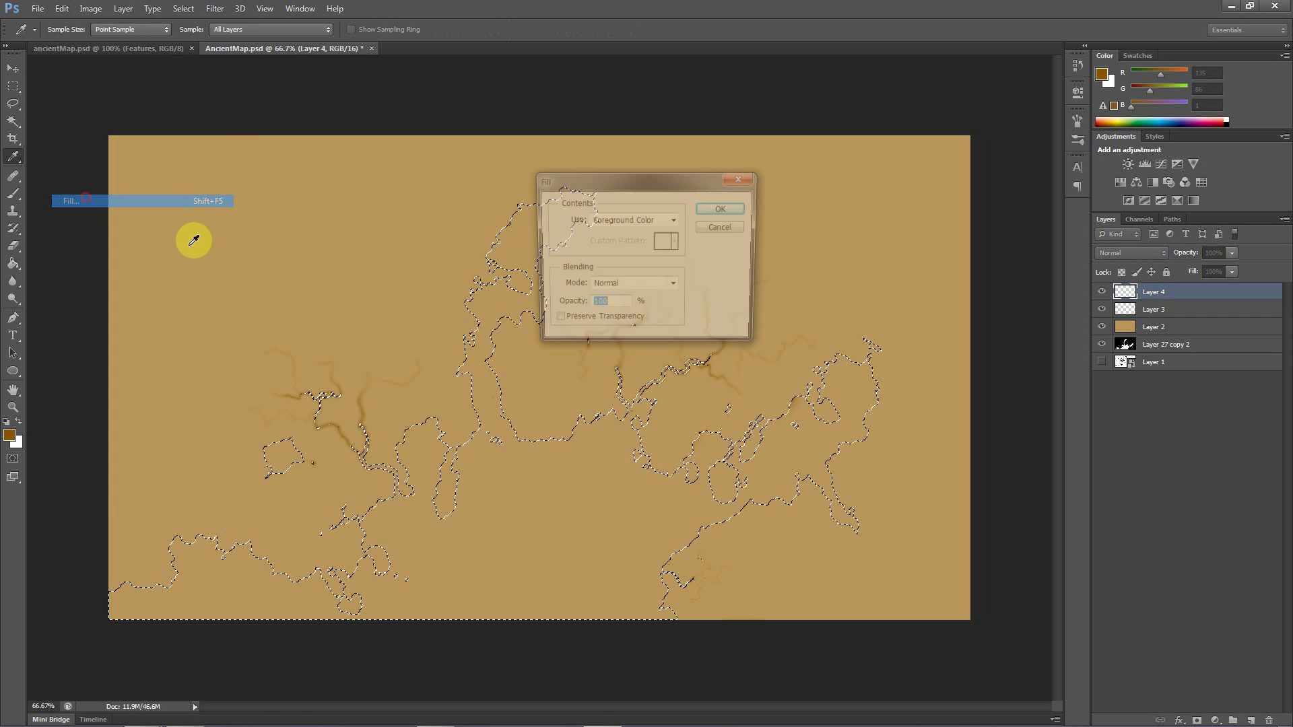
pyautogui.click(724, 227)
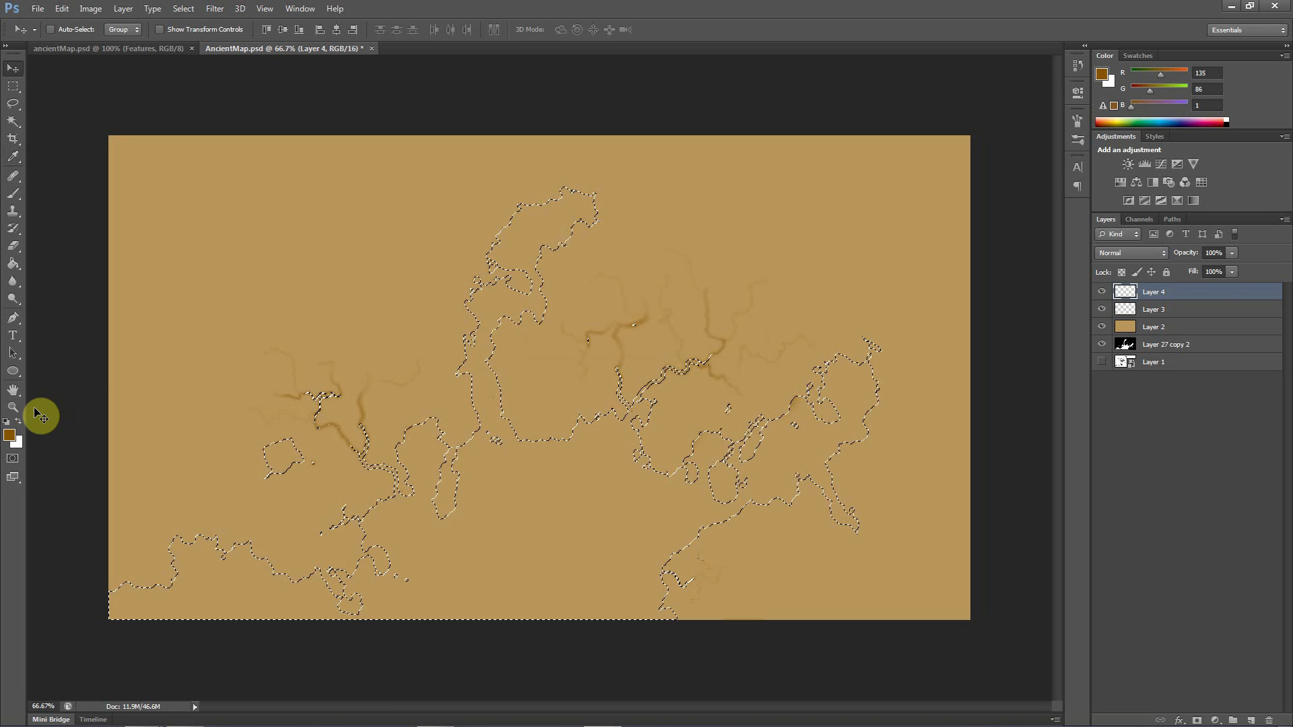
# Try filling the water selection on Layer 4 with the foreground color set to #b6842e at 100% opacity, and undo the fill
pyautogui.click(10, 435)
pyautogui.moveTo(554, 354)
pyautogui.mouseDown()
pyautogui.moveTo(624, 256)
pyautogui.moveTo(633, 268)
pyautogui.moveTo(593, 227)
pyautogui.moveTo(577, 242)
pyautogui.mouseUp()
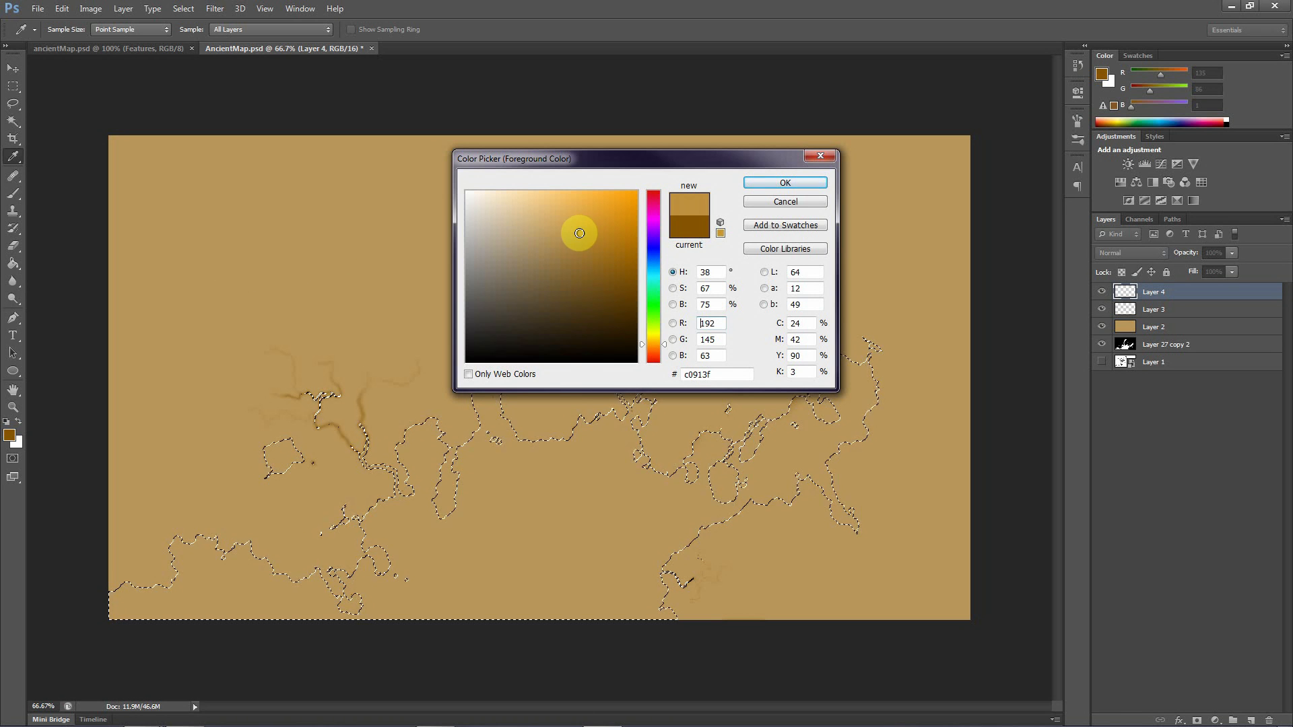
pyautogui.click(586, 238)
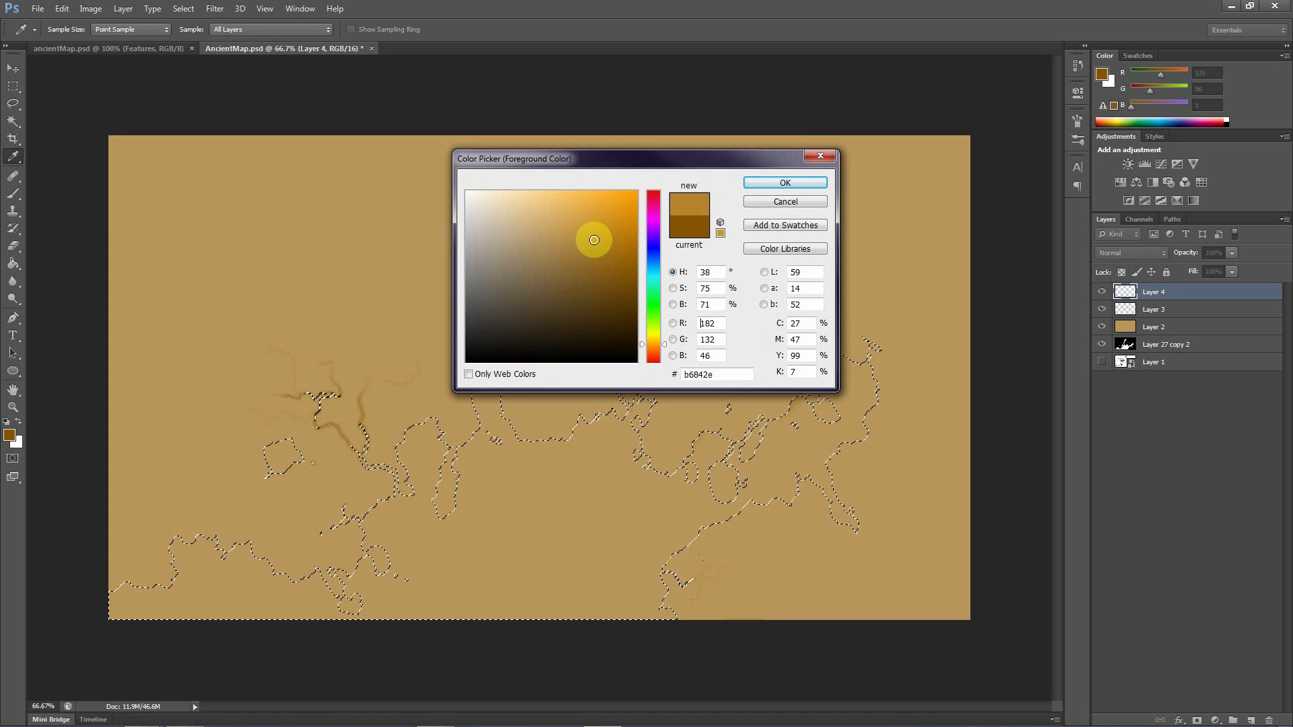
pyautogui.click(761, 182)
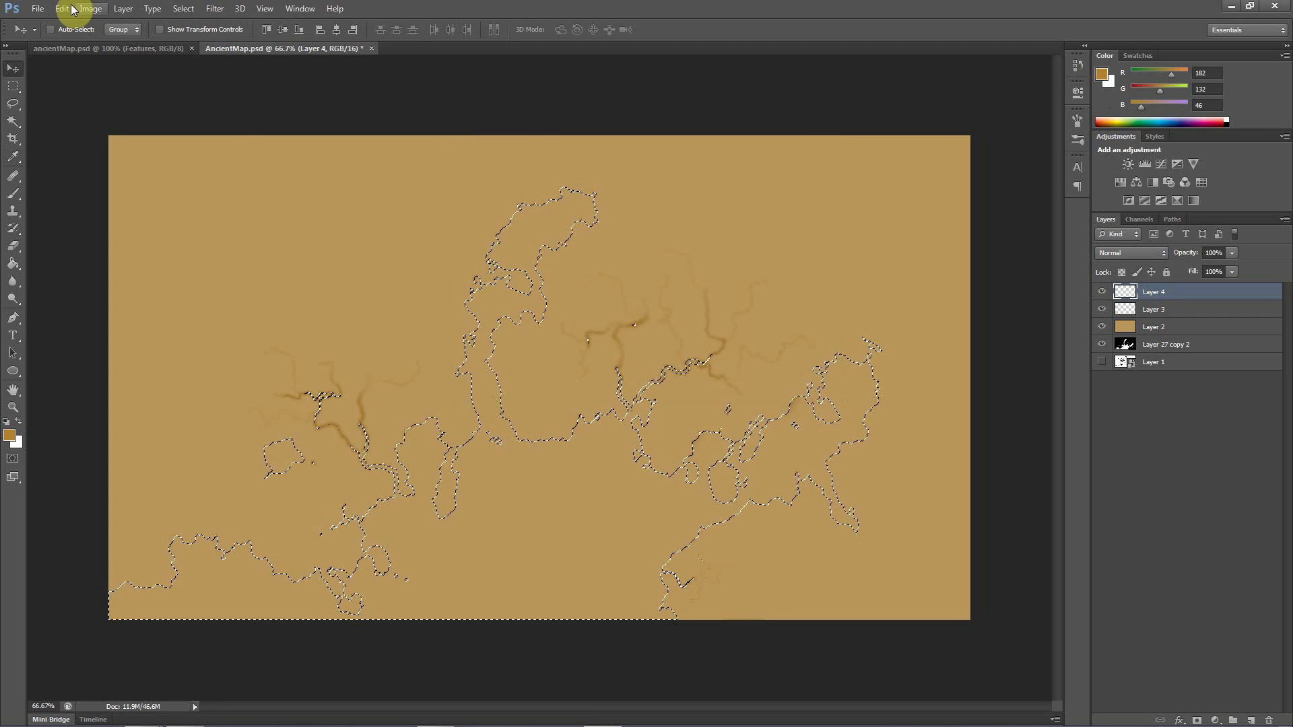
pyautogui.click(62, 9)
pyautogui.click(87, 205)
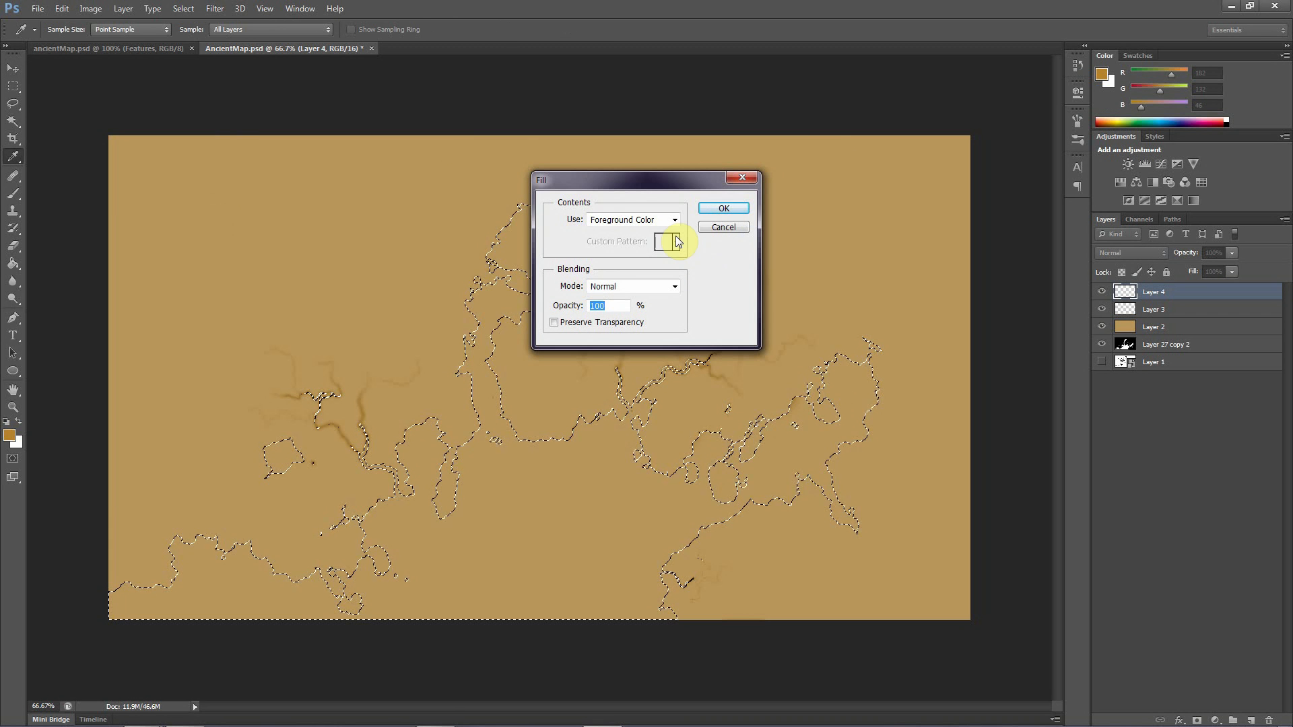
pyautogui.click(704, 206)
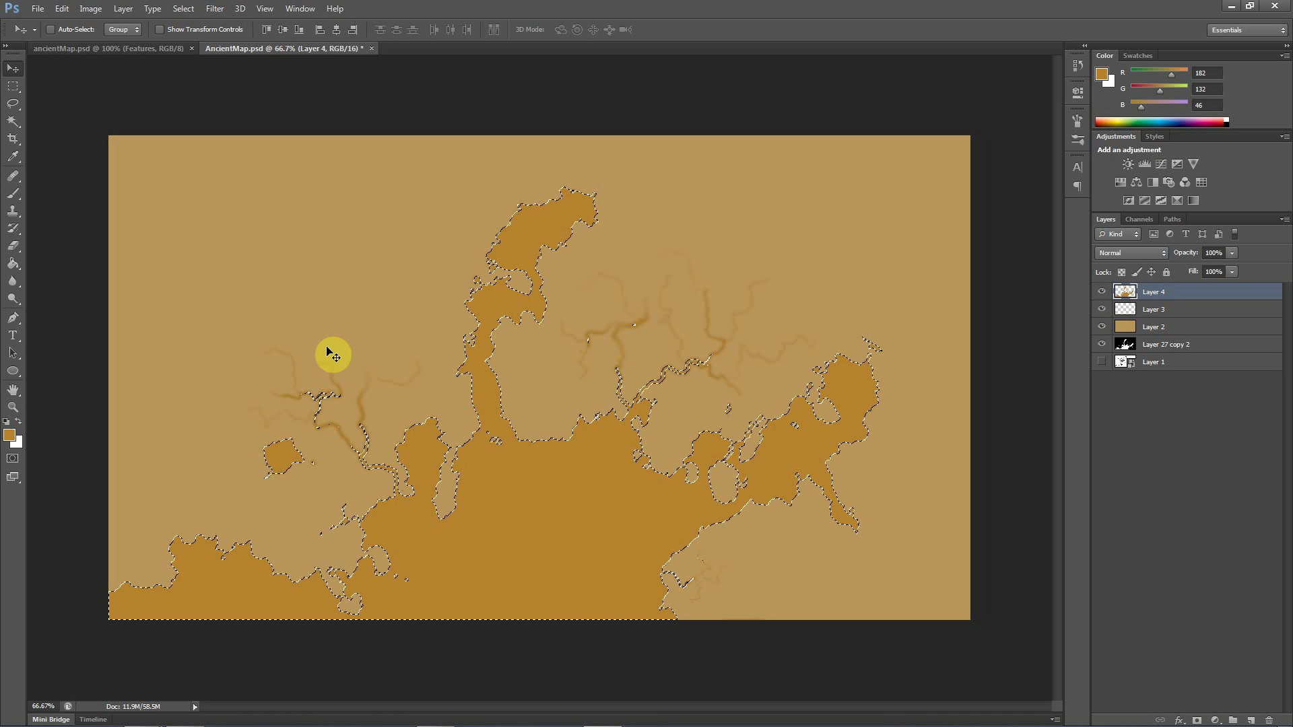
pyautogui.hotkey('ctrl', 'z')
# Set the foreground color to a softer tan, #bb9249
pyautogui.click(10, 435)
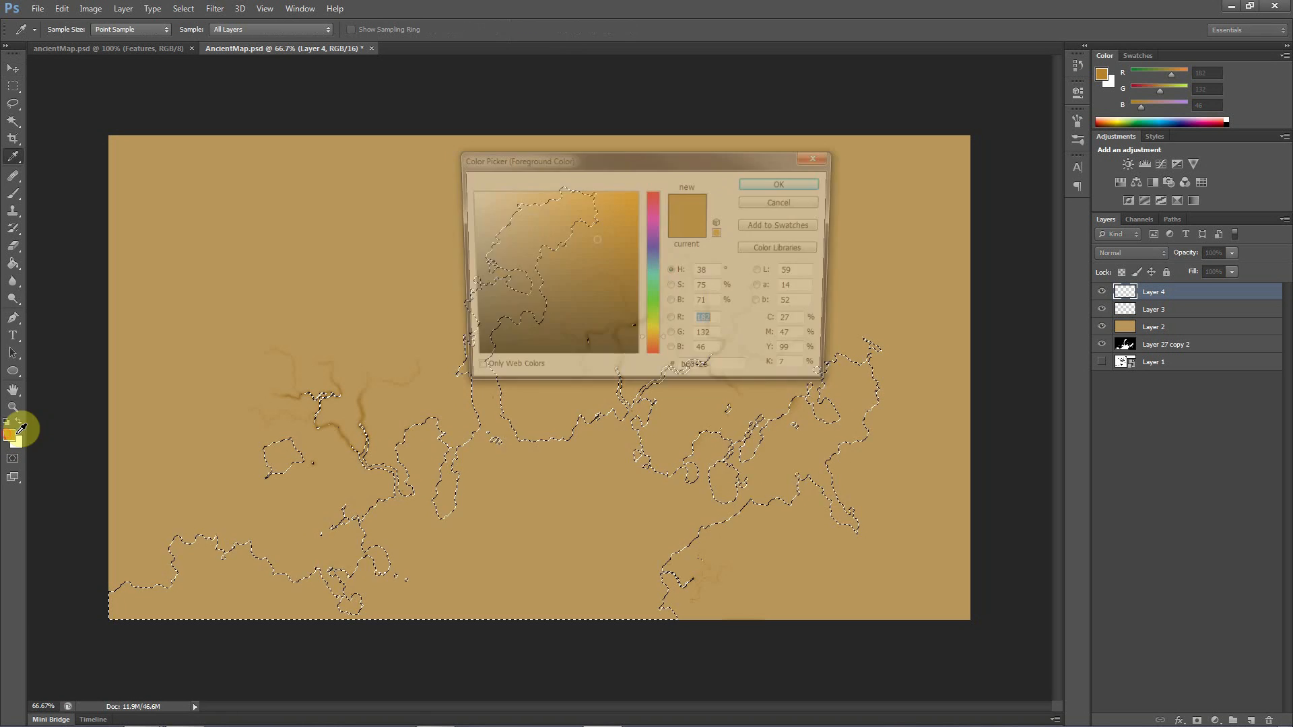
pyautogui.moveTo(596, 243); pyautogui.dragTo(569, 236)
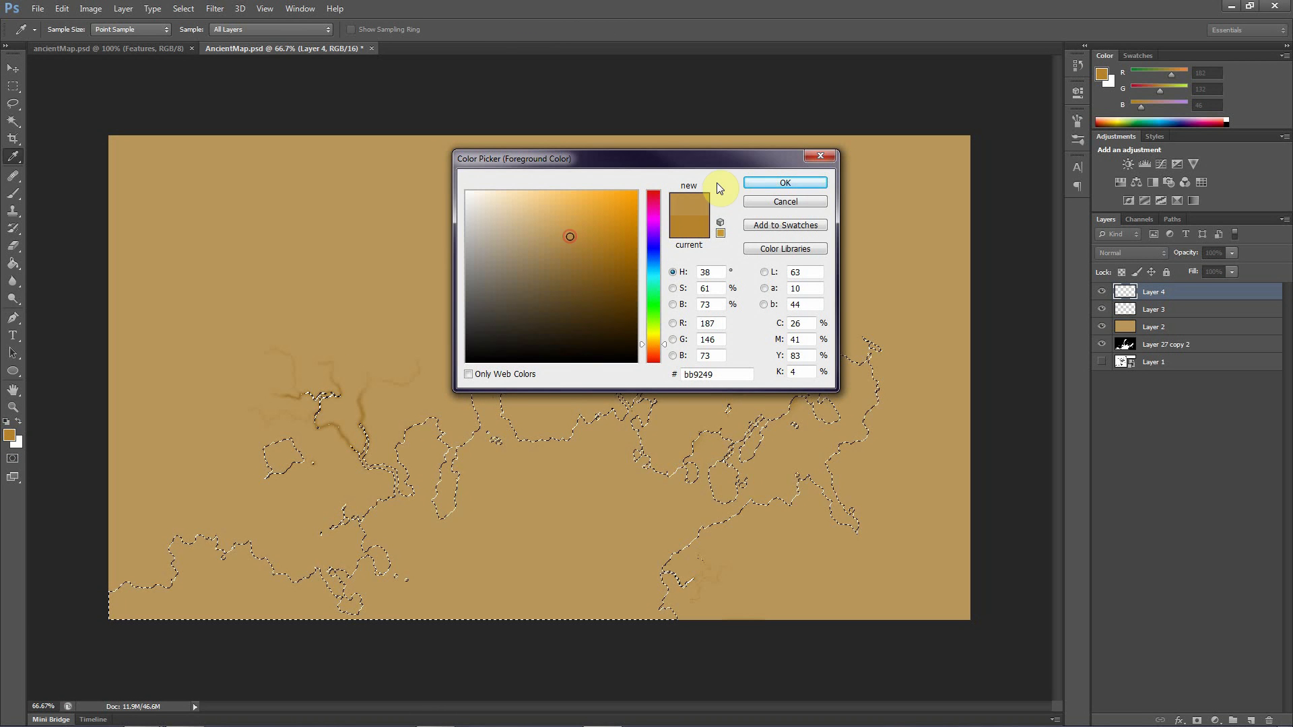
pyautogui.click(754, 184)
pyautogui.press('v')
pyautogui.click(61, 9)
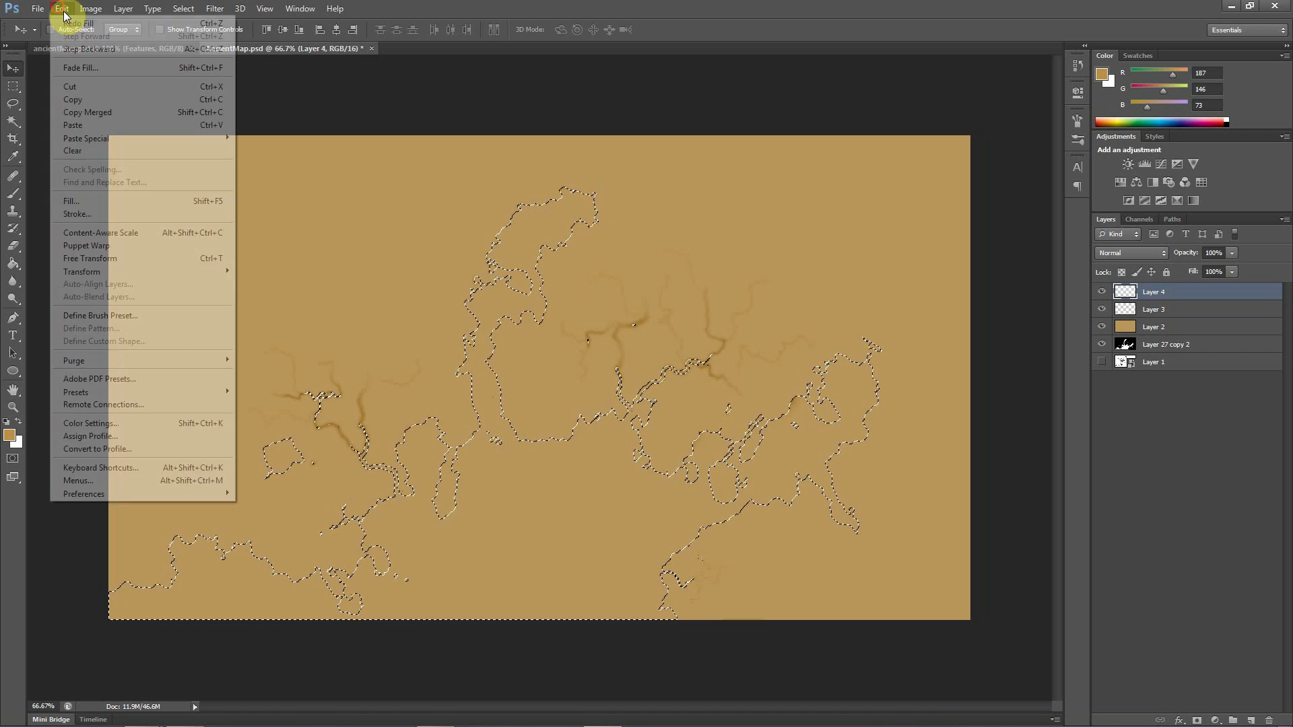
pyautogui.click(76, 213)
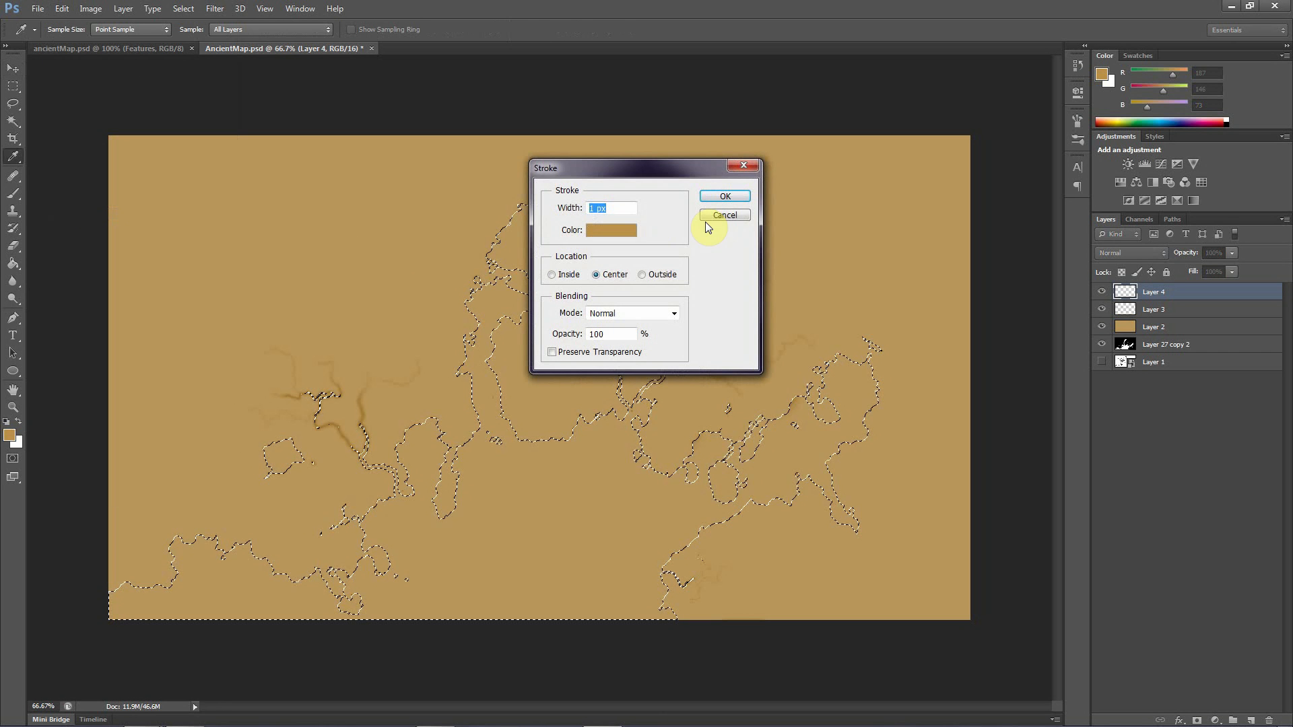
pyautogui.click(714, 217)
# Fill the water selection on Layer 4 with the foreground color and remove the selection
pyautogui.click(61, 9)
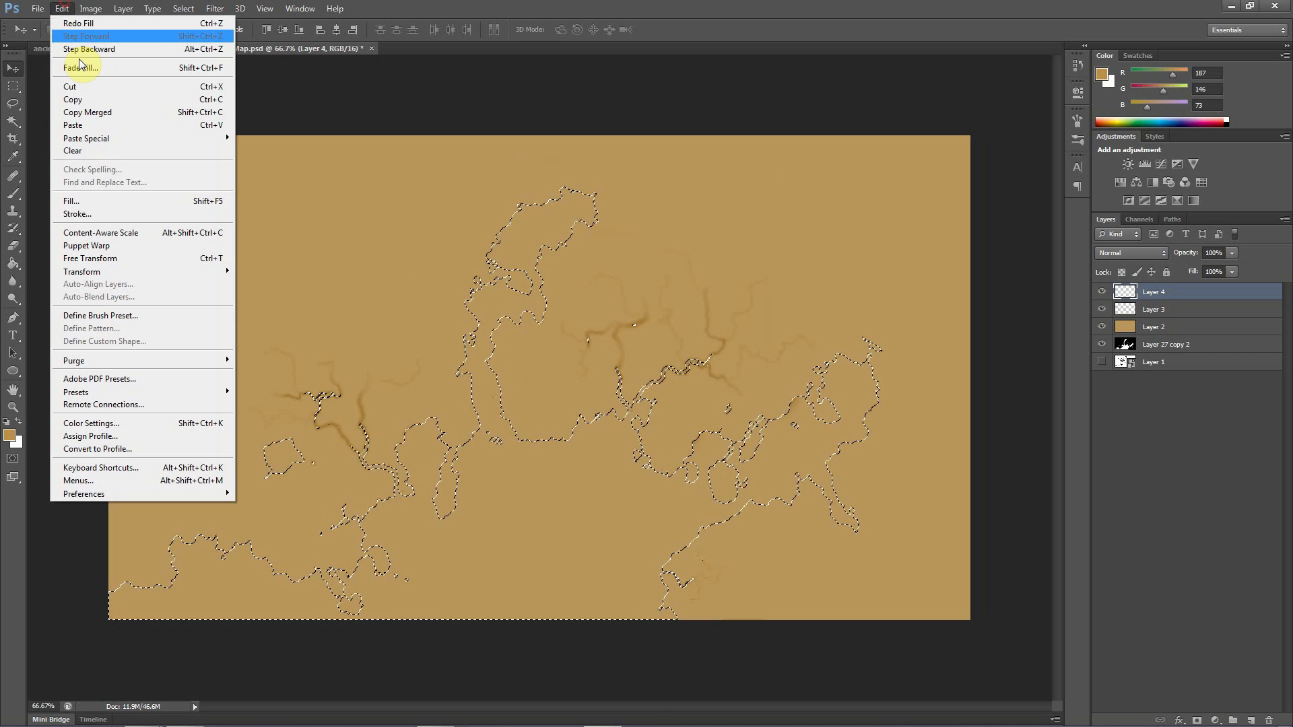
pyautogui.click(65, 200)
pyautogui.click(708, 210)
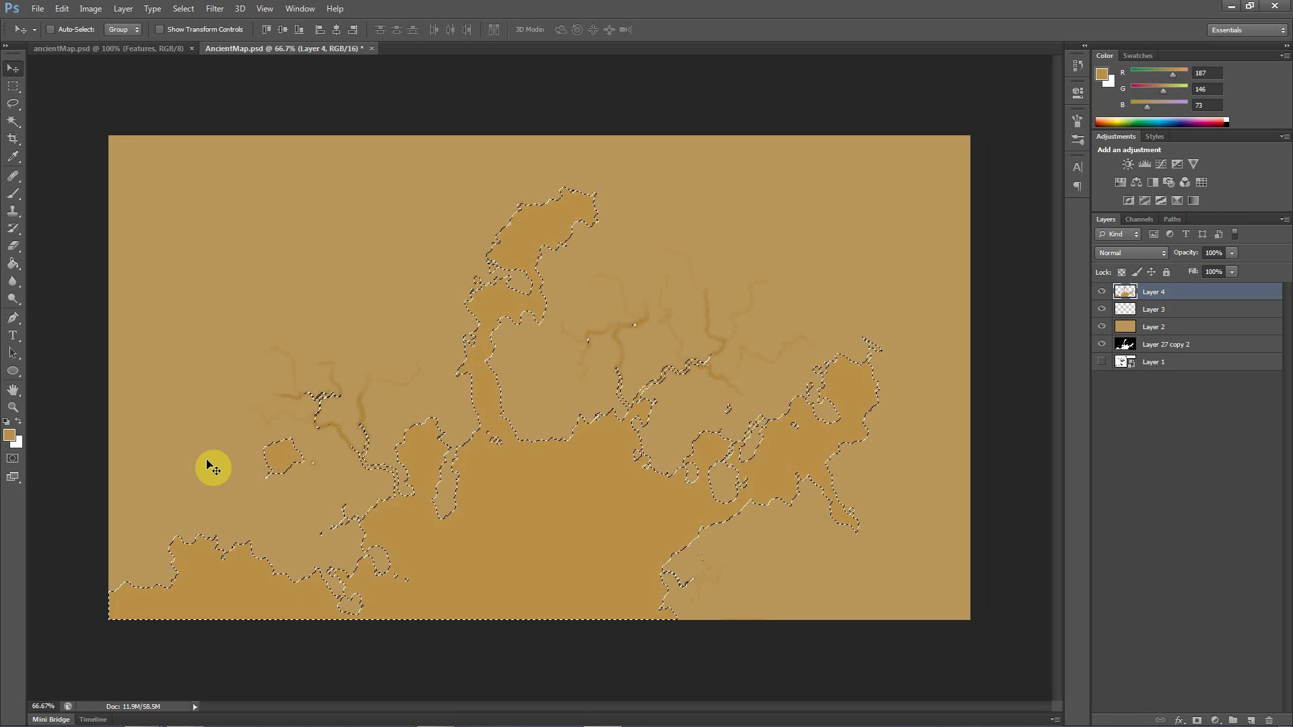
pyautogui.hotkey('ctrl', 'd')
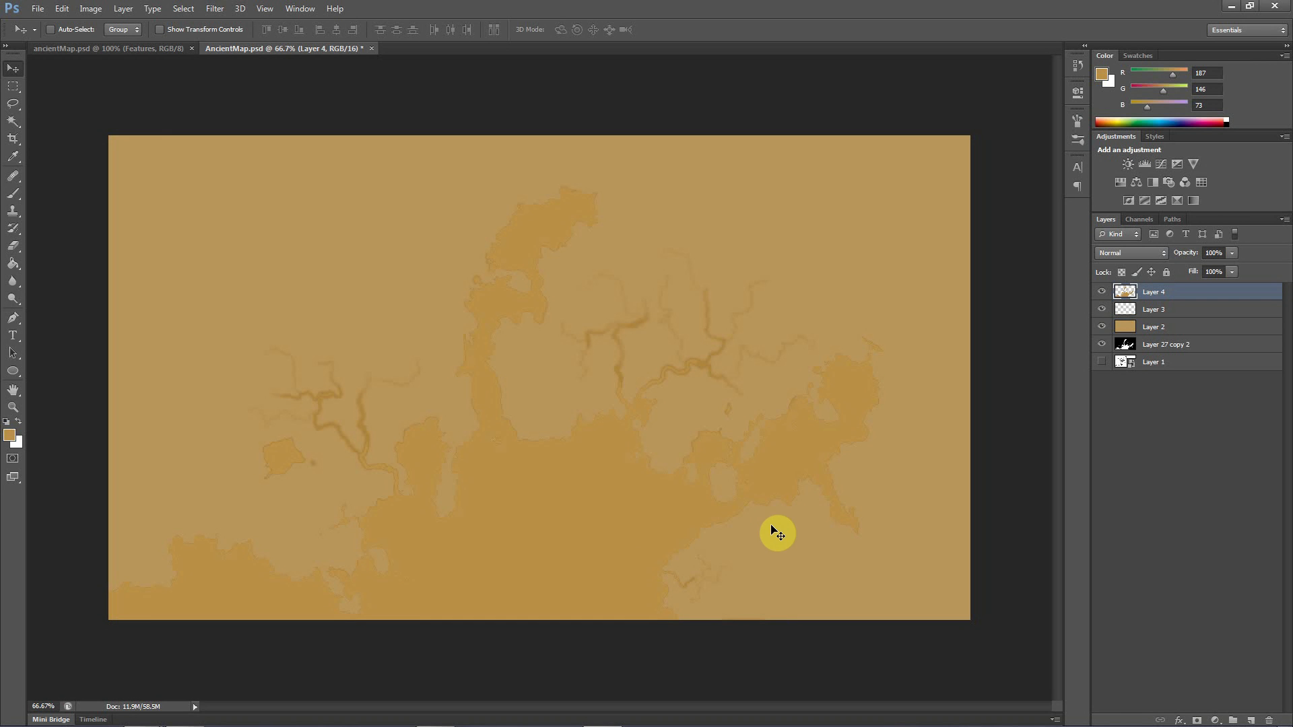
# Rename the outline layer, Layer 3, to "stroke" and the filled water layer, Layer 4, to "sea"
pyautogui.click(1109, 314)
pyautogui.click(1108, 314)
pyautogui.click(1170, 424)
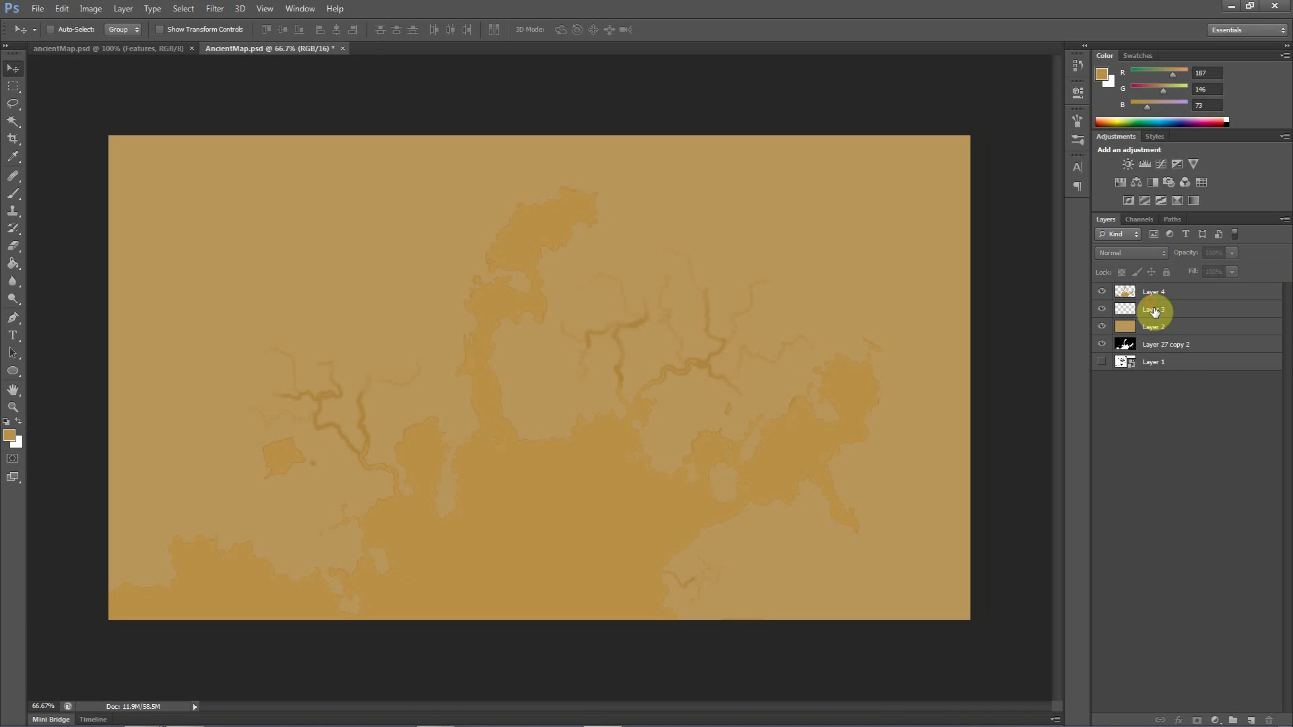
pyautogui.doubleClick(1155, 311)
pyautogui.write('stroke')
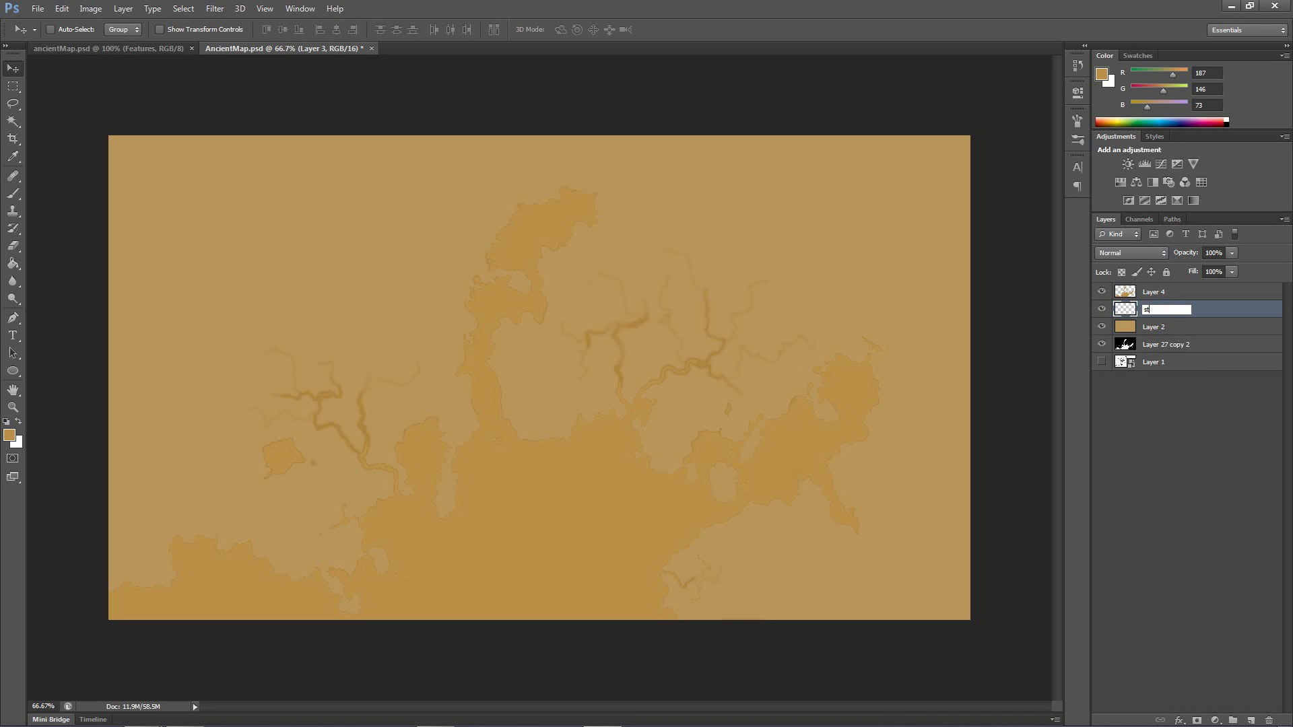
pyautogui.click(1154, 296)
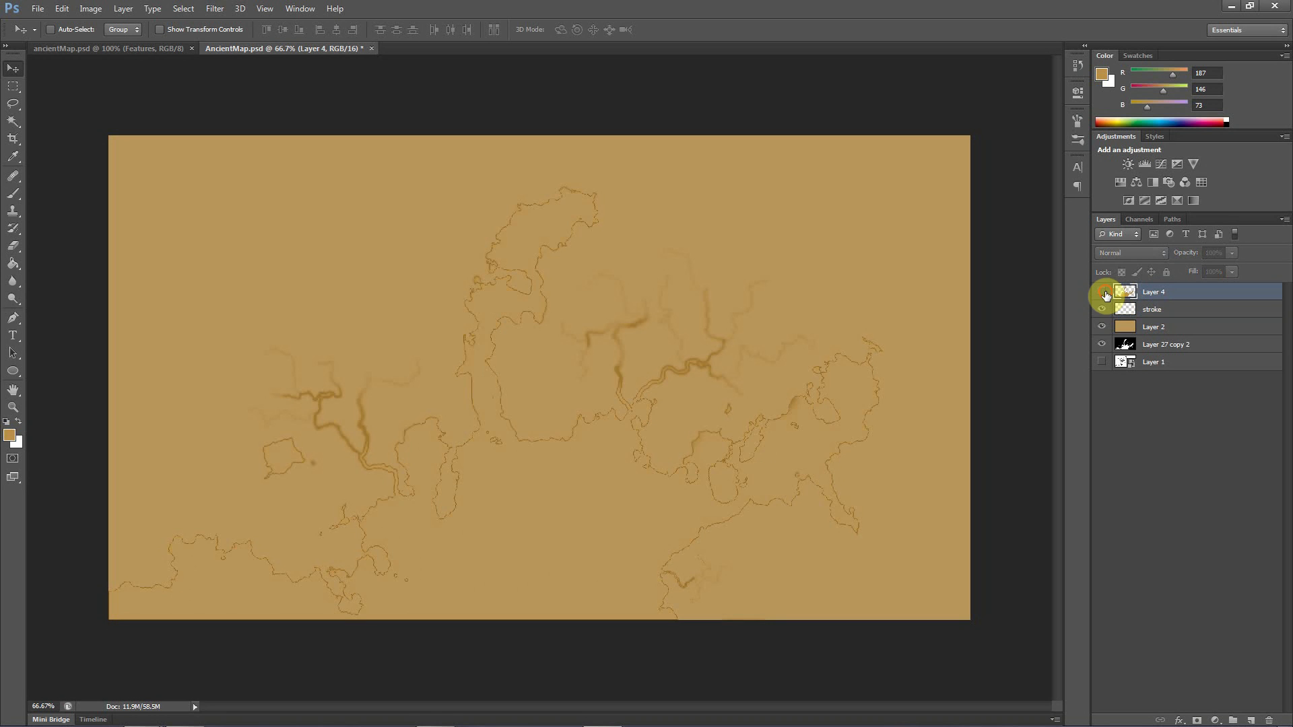
pyautogui.doubleClick(1155, 292)
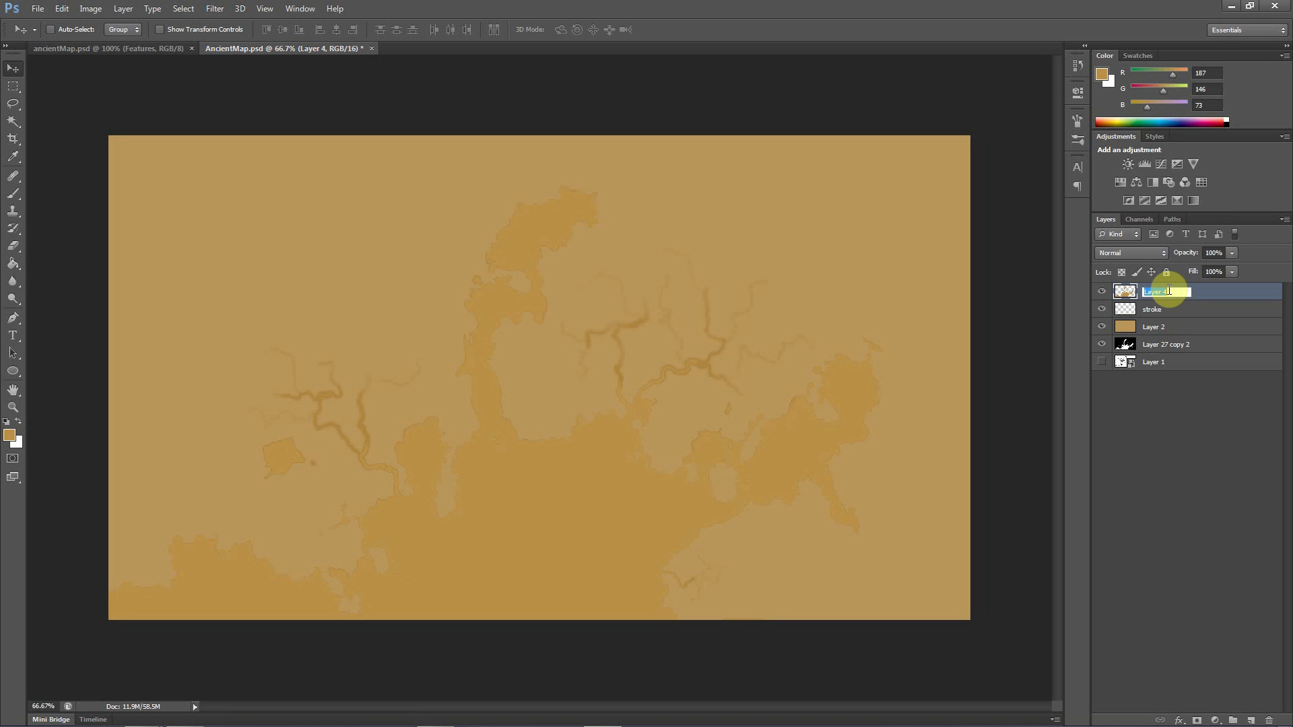
pyautogui.write('sea')
# Rename the tan base layer, Layer 2, to "land"
pyautogui.click(1103, 328)
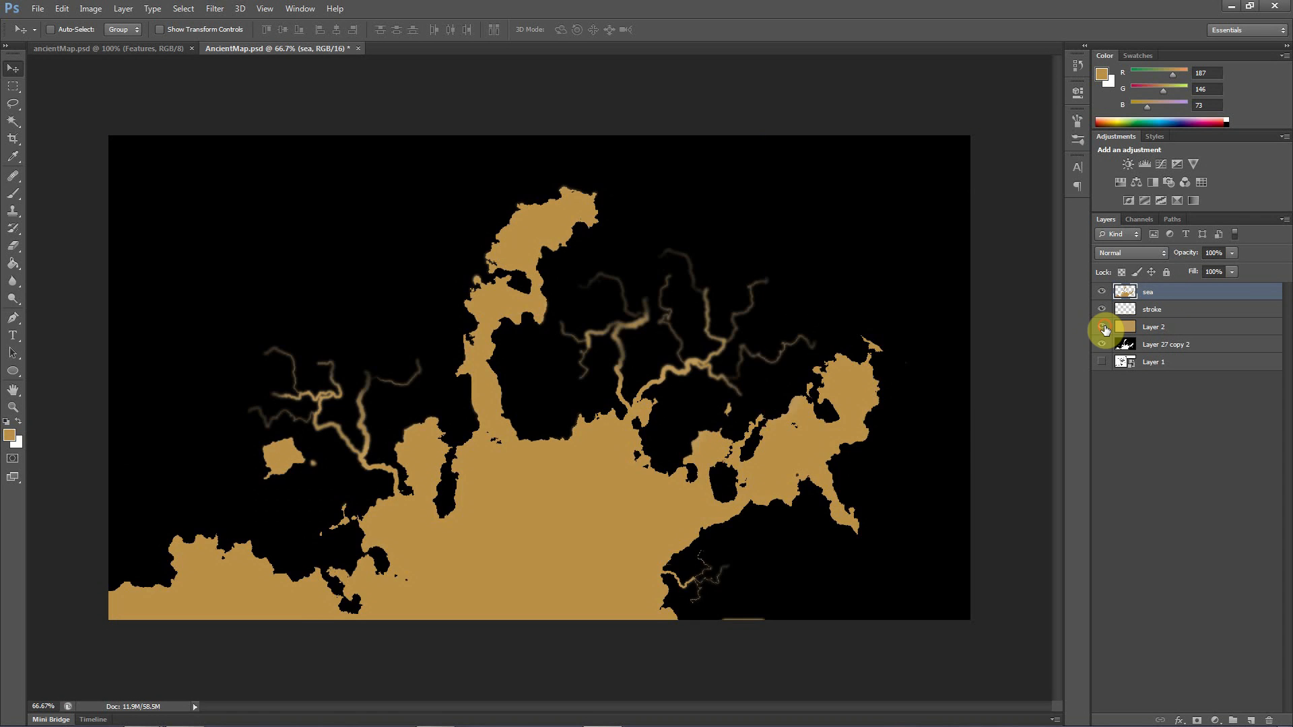
pyautogui.click(1103, 328)
pyautogui.click(1164, 333)
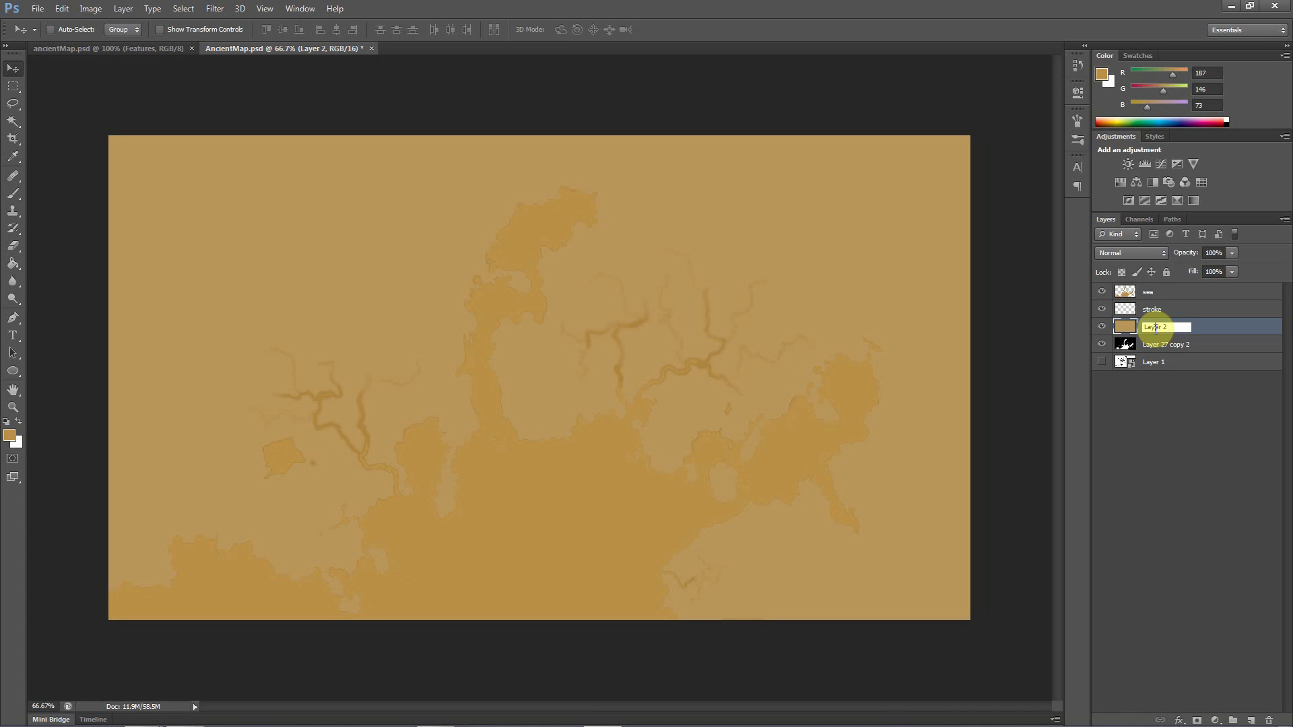
pyautogui.doubleClick(1167, 330)
pyautogui.write('land')
pyautogui.click(1195, 447)
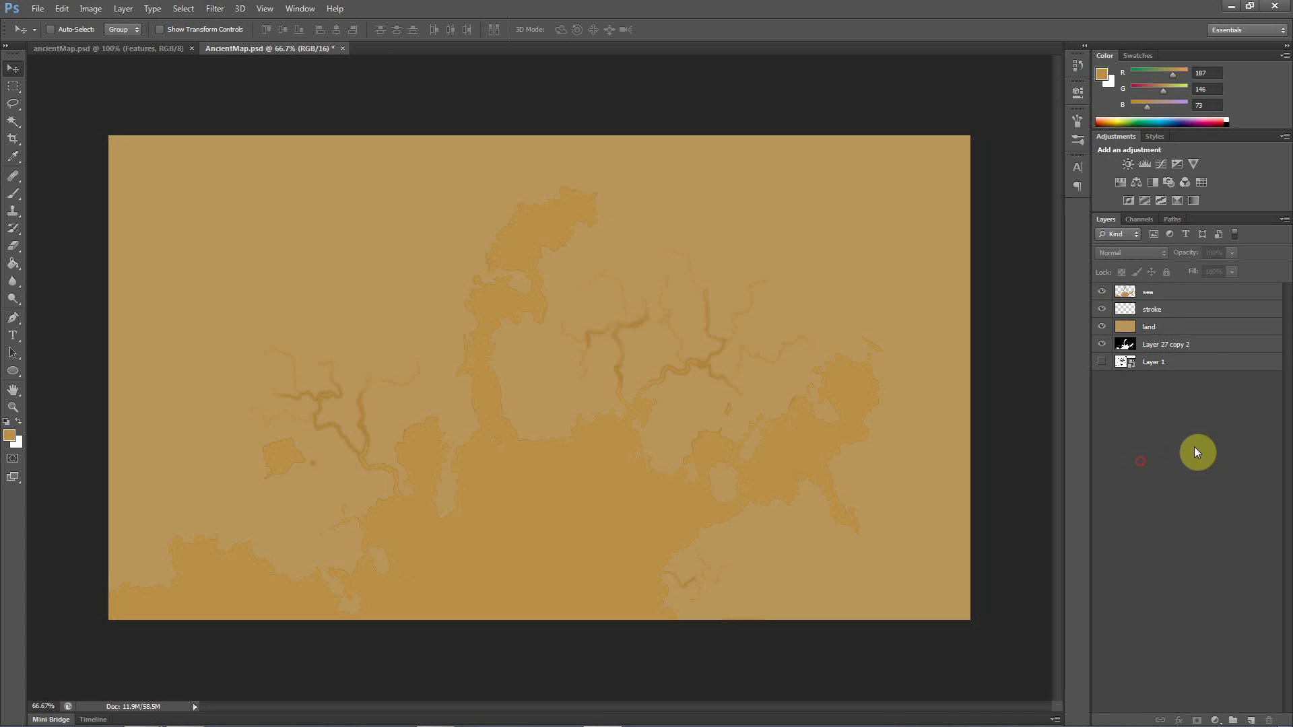
# Duplicate the stroke layer once to strengthen the coastline and rivers
pyautogui.click(1159, 310)
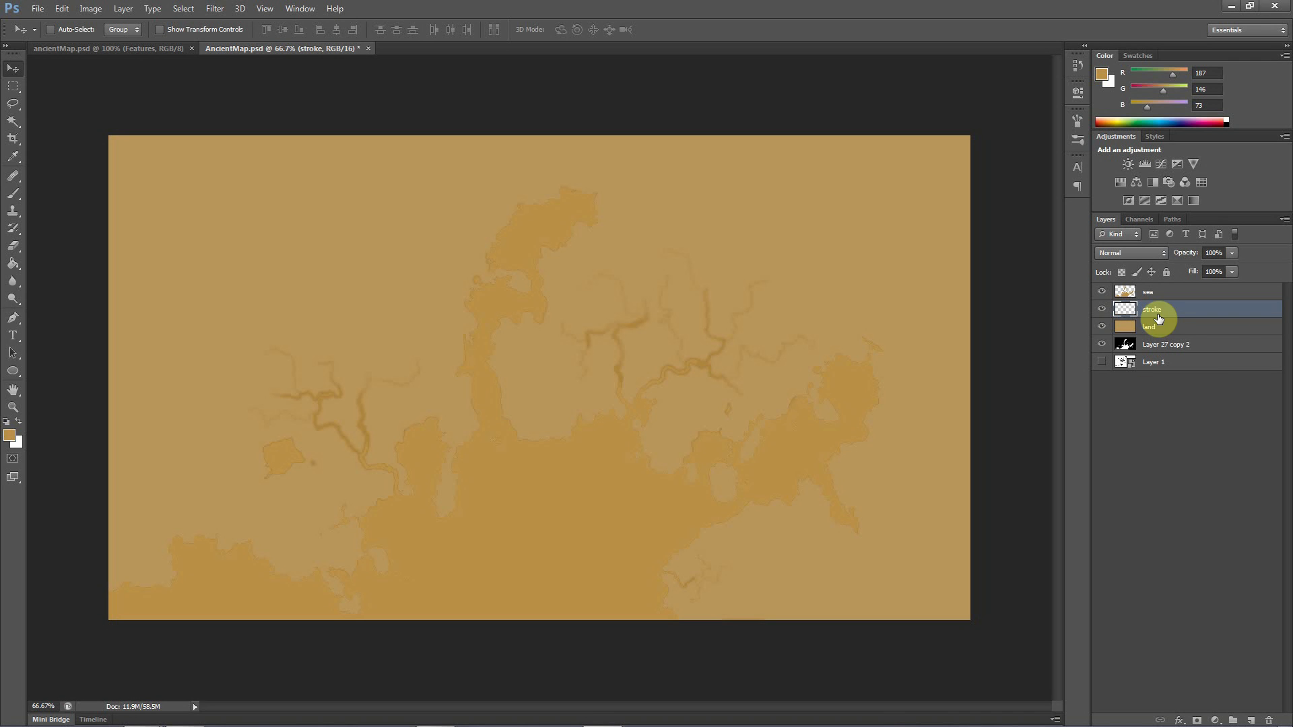
pyautogui.moveTo(1157, 324)
pyautogui.mouseDown()
pyautogui.moveTo(1157, 369)
pyautogui.moveTo(1251, 720)
pyautogui.mouseUp()
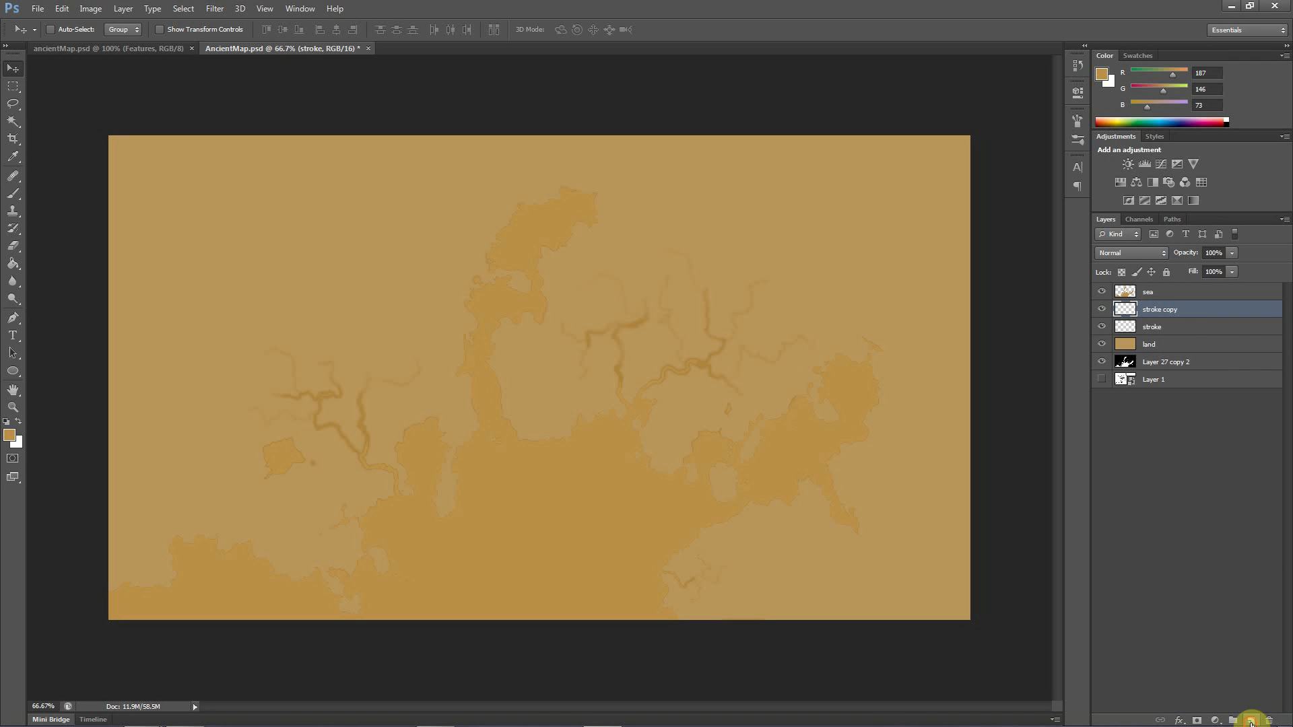
# Duplicate the stroke layers three more times, and revert the document history to the state of the first duplicate
pyautogui.click(1153, 331)
pyautogui.moveTo(1152, 335)
pyautogui.mouseDown()
pyautogui.moveTo(1199, 438)
pyautogui.moveTo(1251, 720)
pyautogui.mouseUp()
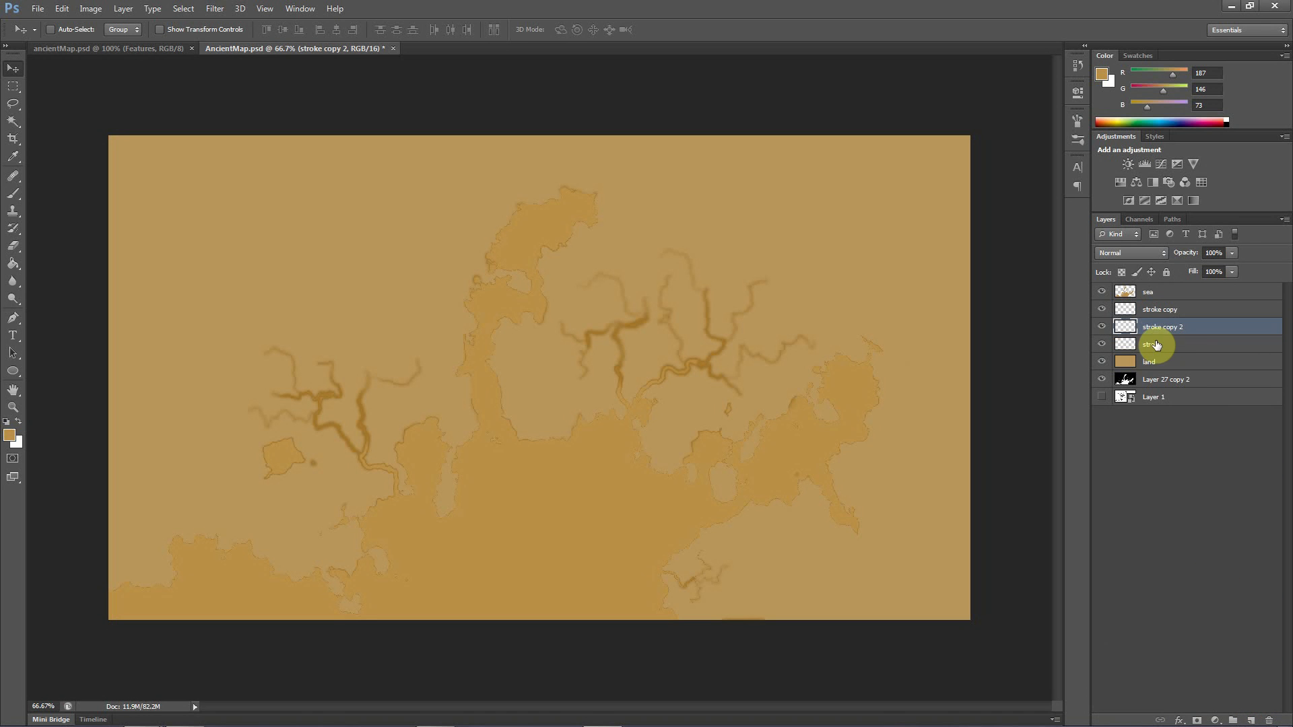
pyautogui.moveTo(1154, 330); pyautogui.dragTo(1250, 720)
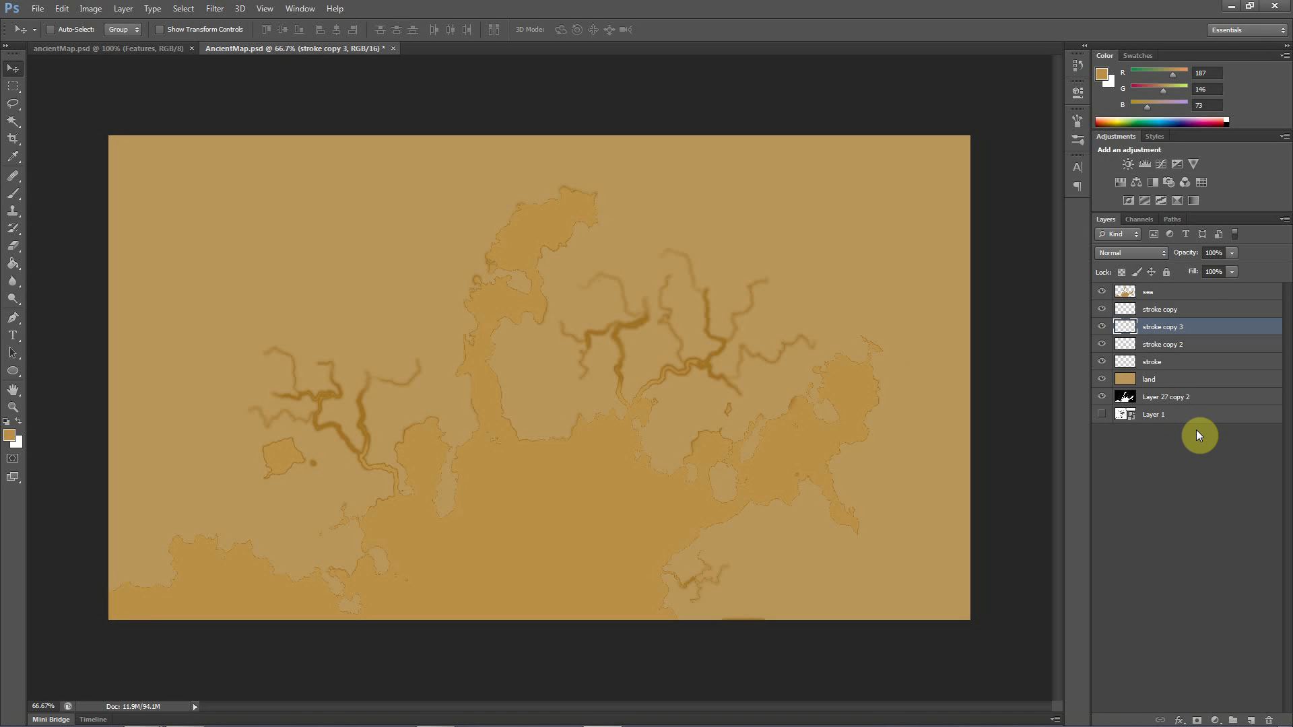
pyautogui.moveTo(1162, 328)
pyautogui.mouseDown()
pyautogui.moveTo(1216, 514)
pyautogui.moveTo(1251, 719)
pyautogui.mouseUp()
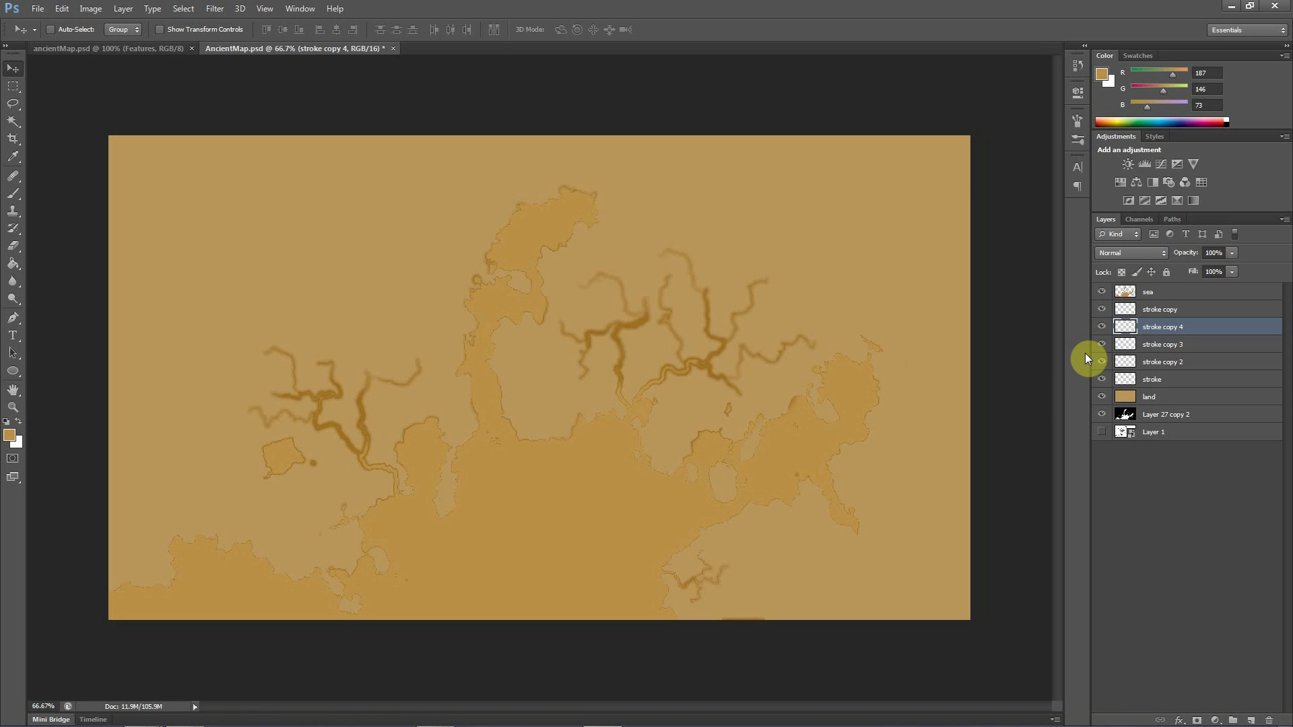
pyautogui.click(1085, 48)
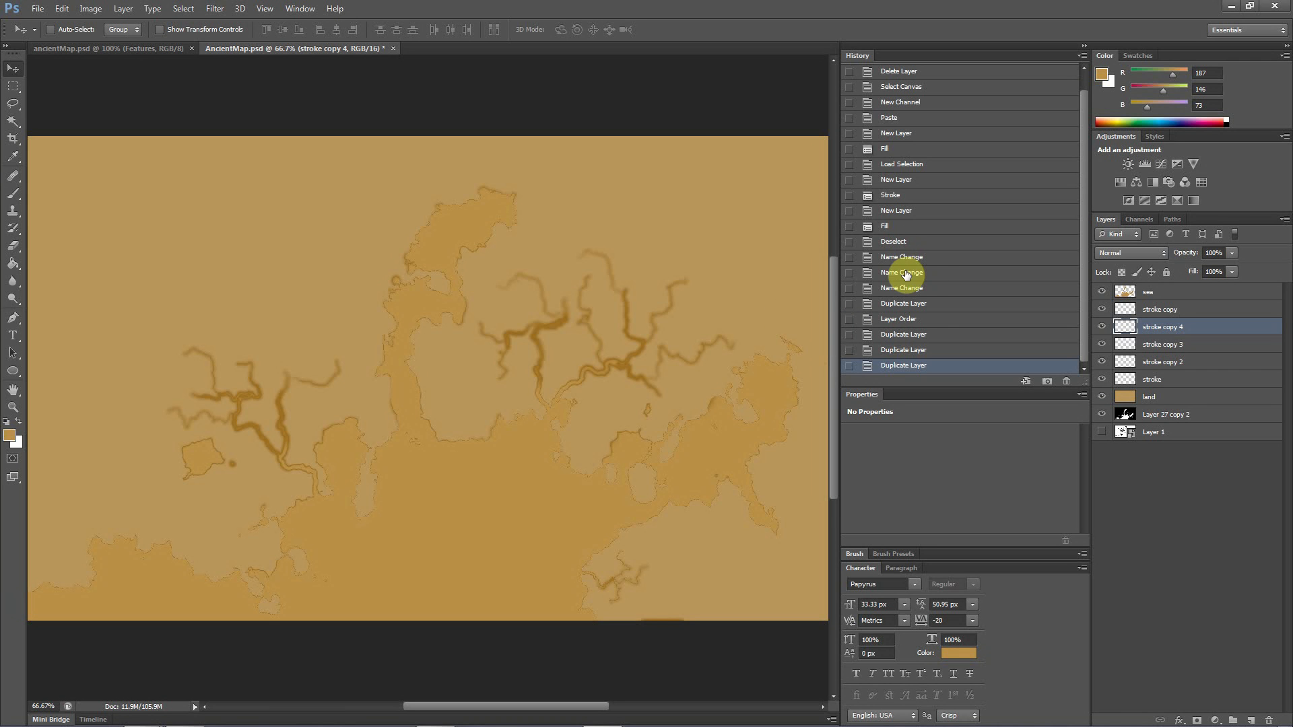
pyautogui.click(904, 303)
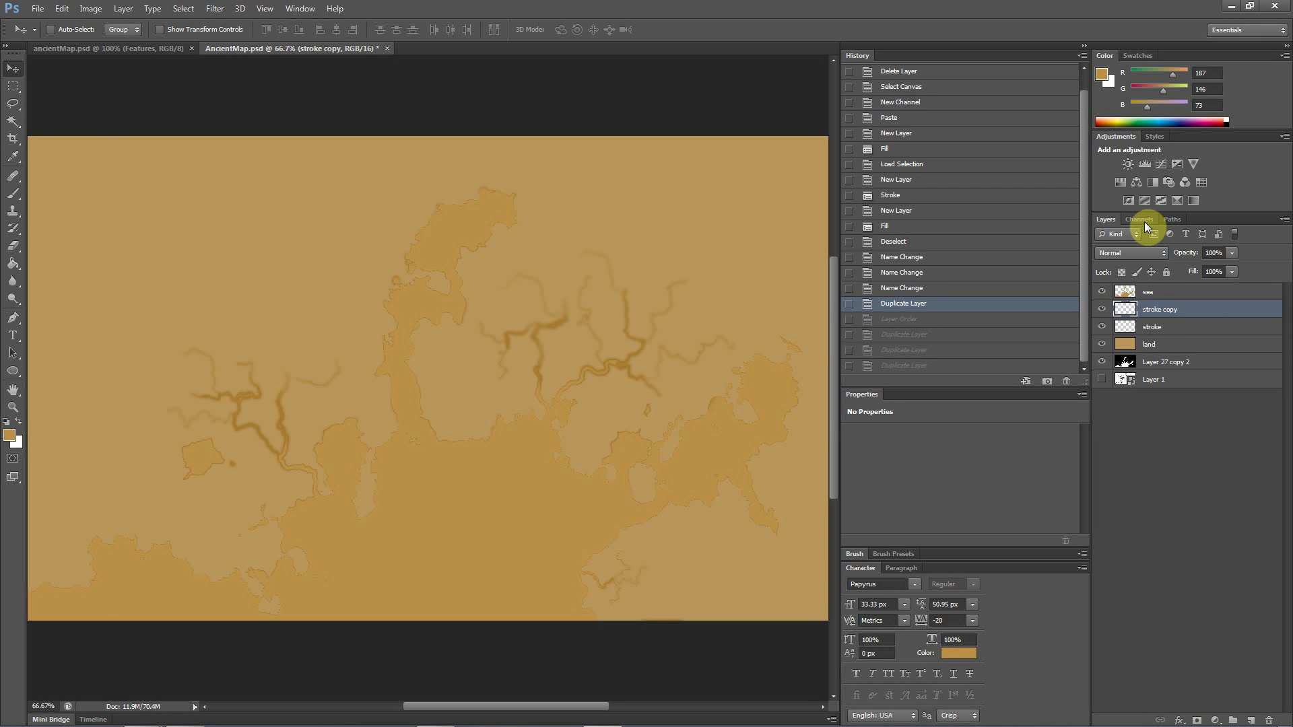
pyautogui.click(1084, 45)
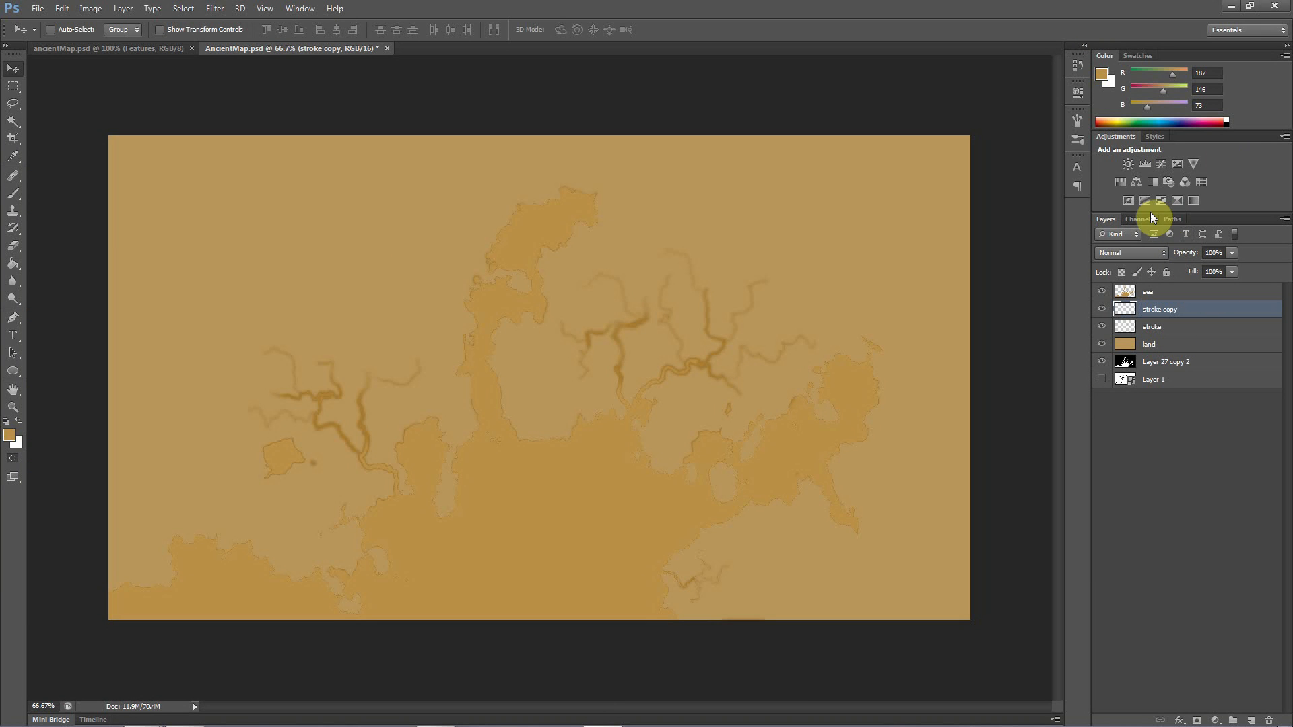
# Load the Alpha 1 channel as a selection and return to the layer list
pyautogui.click(1172, 219)
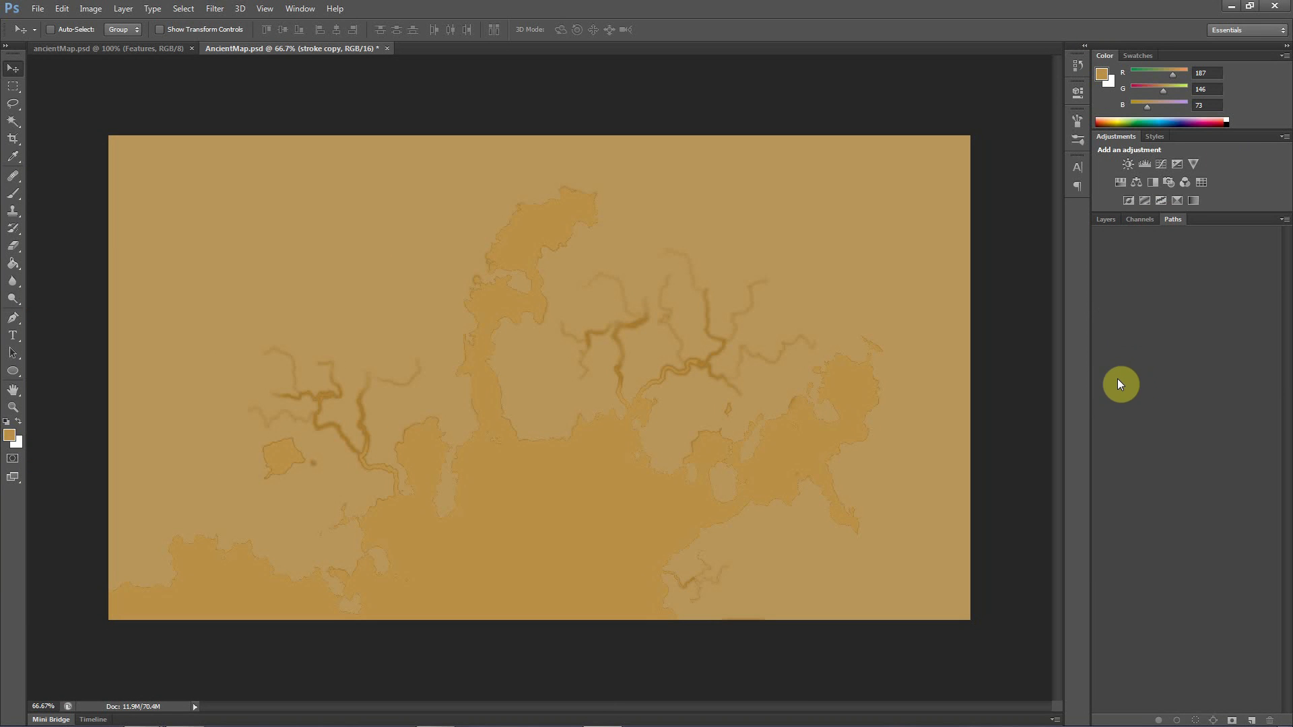
pyautogui.click(1136, 225)
pyautogui.click(1150, 299)
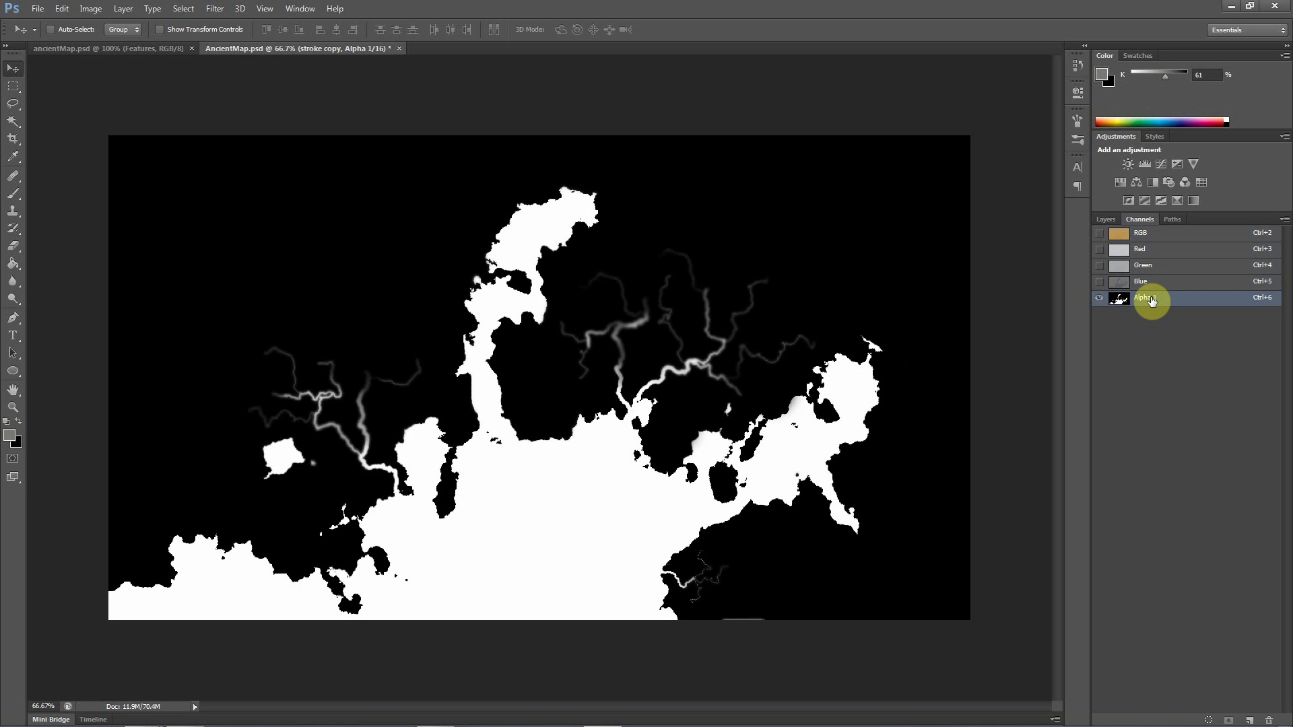
pyautogui.keyDown('ctrl'); pyautogui.click(1154, 304); pyautogui.keyUp('ctrl')
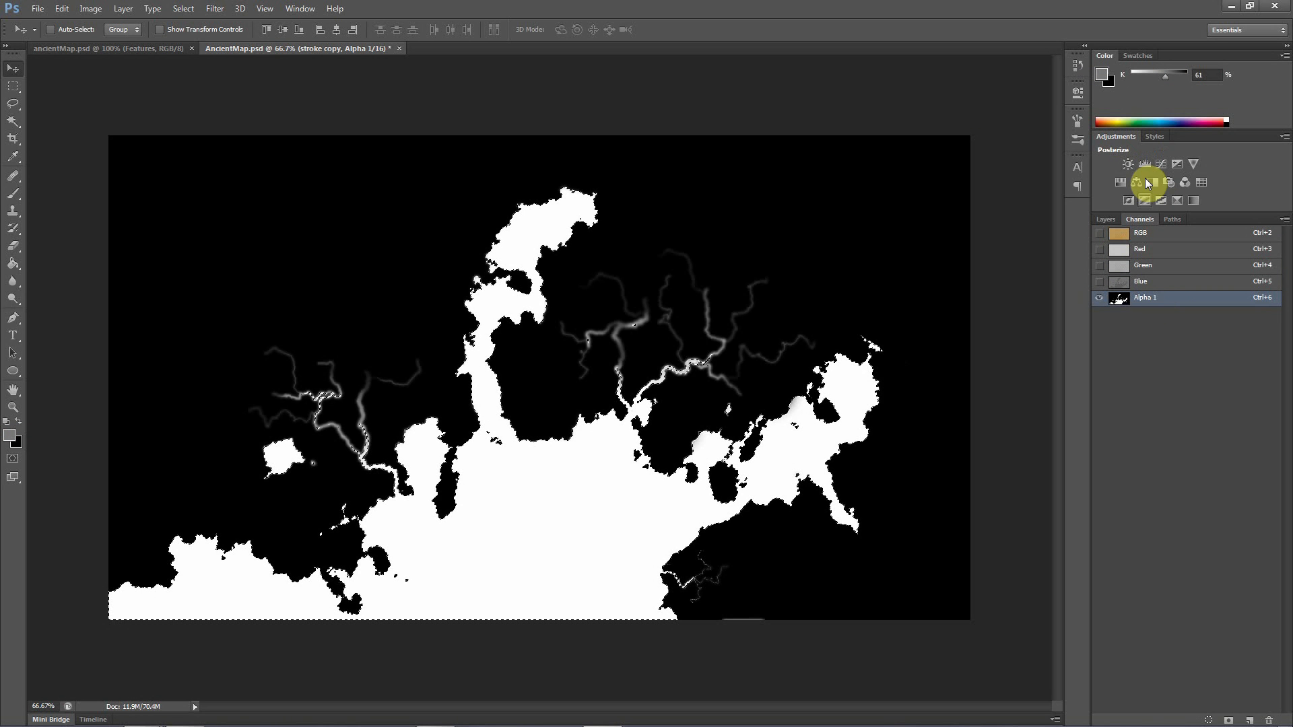
pyautogui.click(1112, 218)
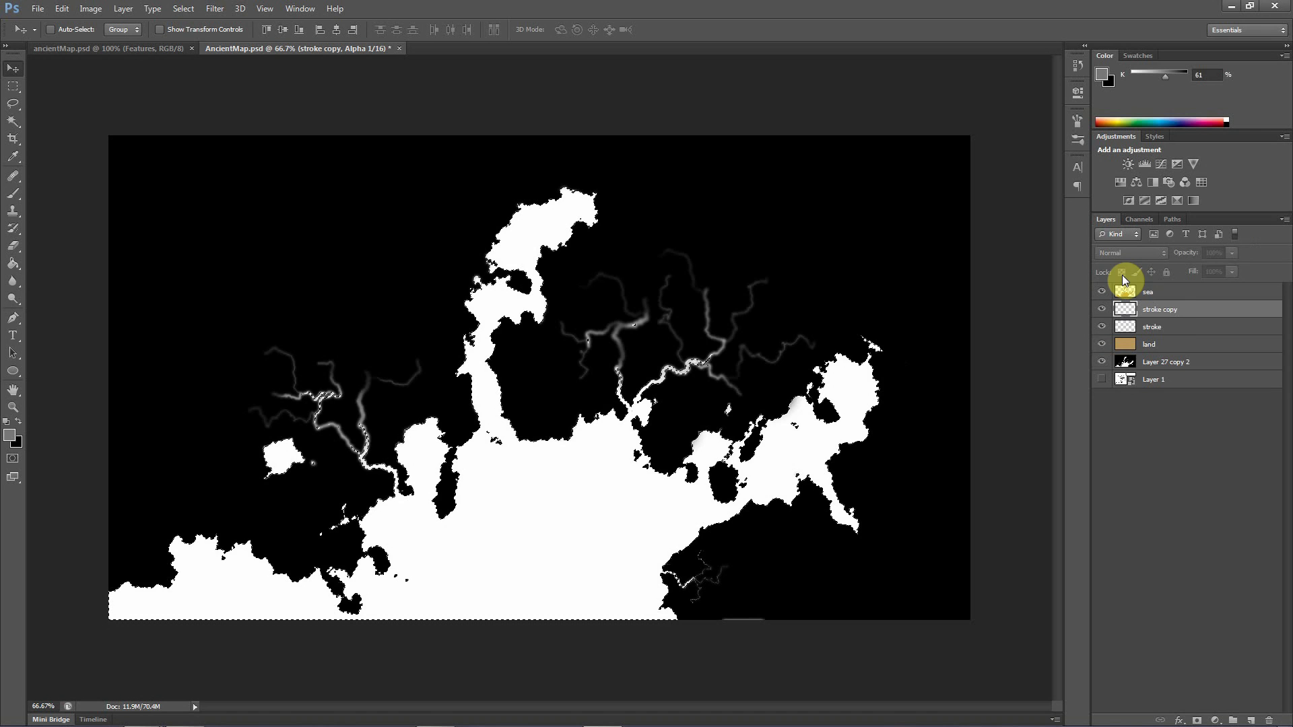
# Stroke the loaded selection on a new layer with a 2 px centred line in brown #8d5a00, and deselect
pyautogui.click(1250, 721)
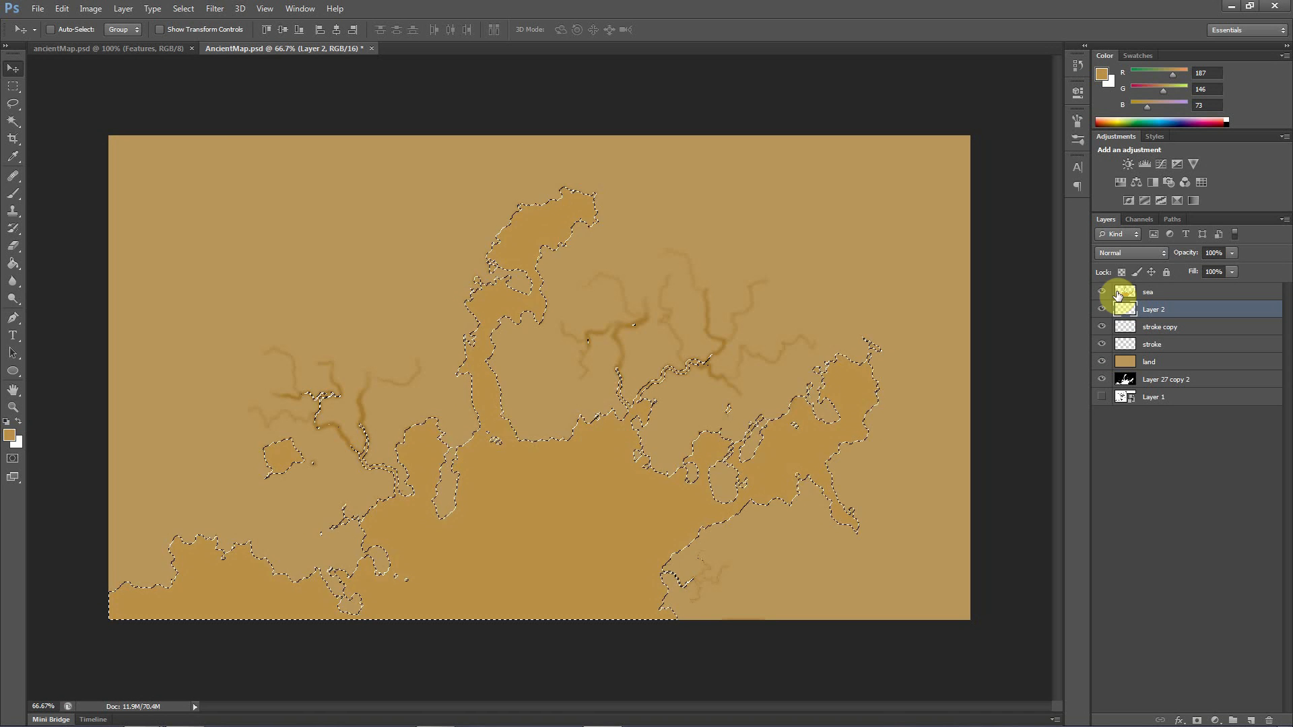
pyautogui.click(61, 9)
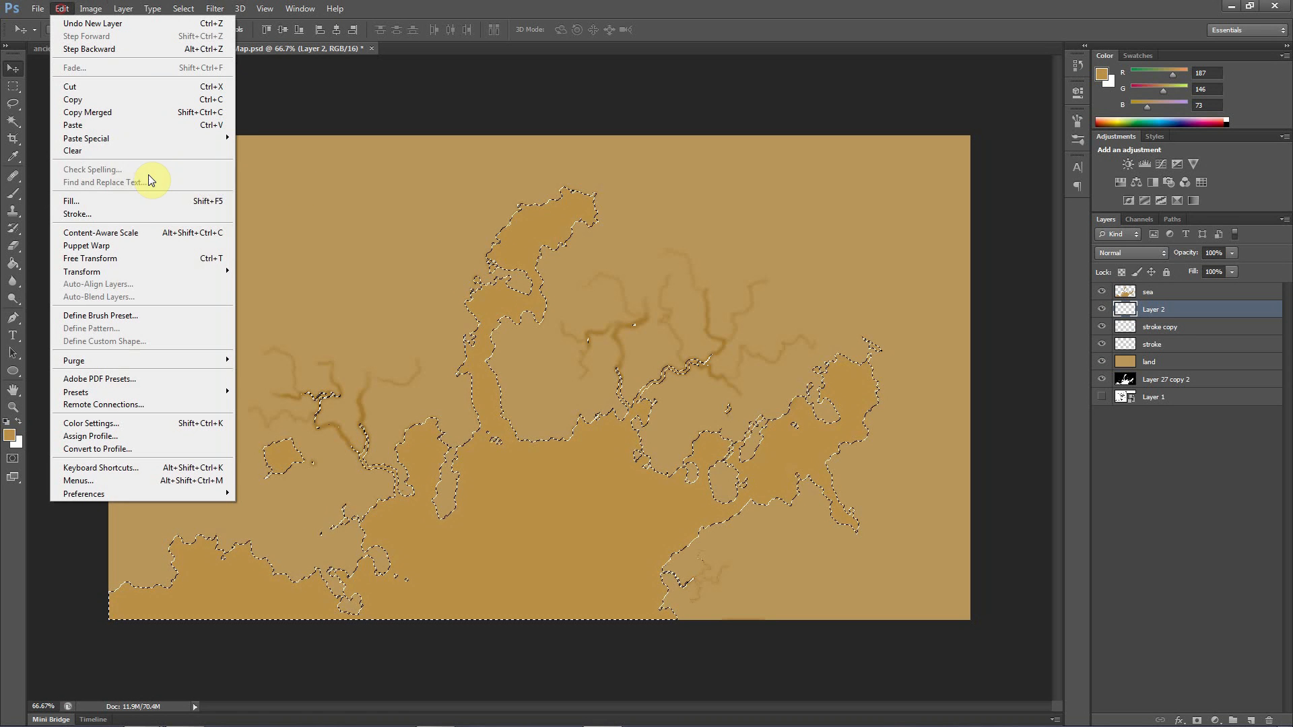
pyautogui.click(115, 214)
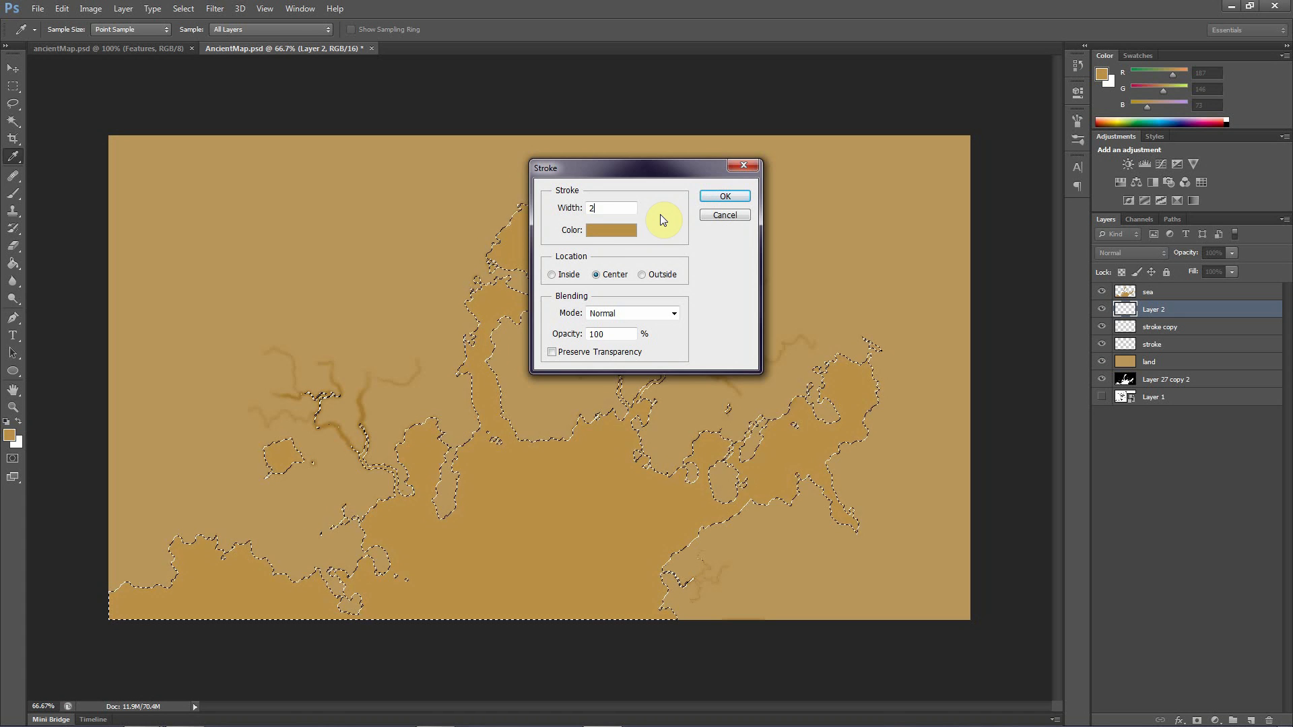
pyautogui.click(611, 230)
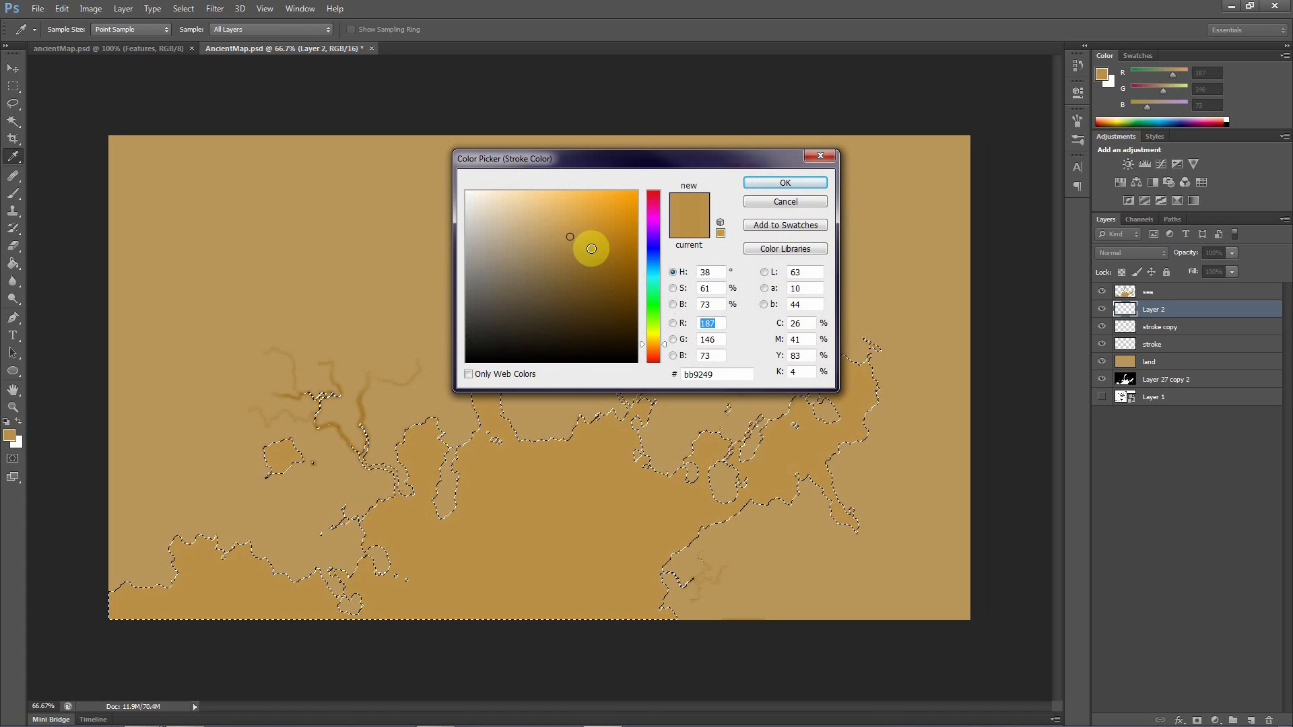
pyautogui.moveTo(591, 248); pyautogui.dragTo(649, 267)
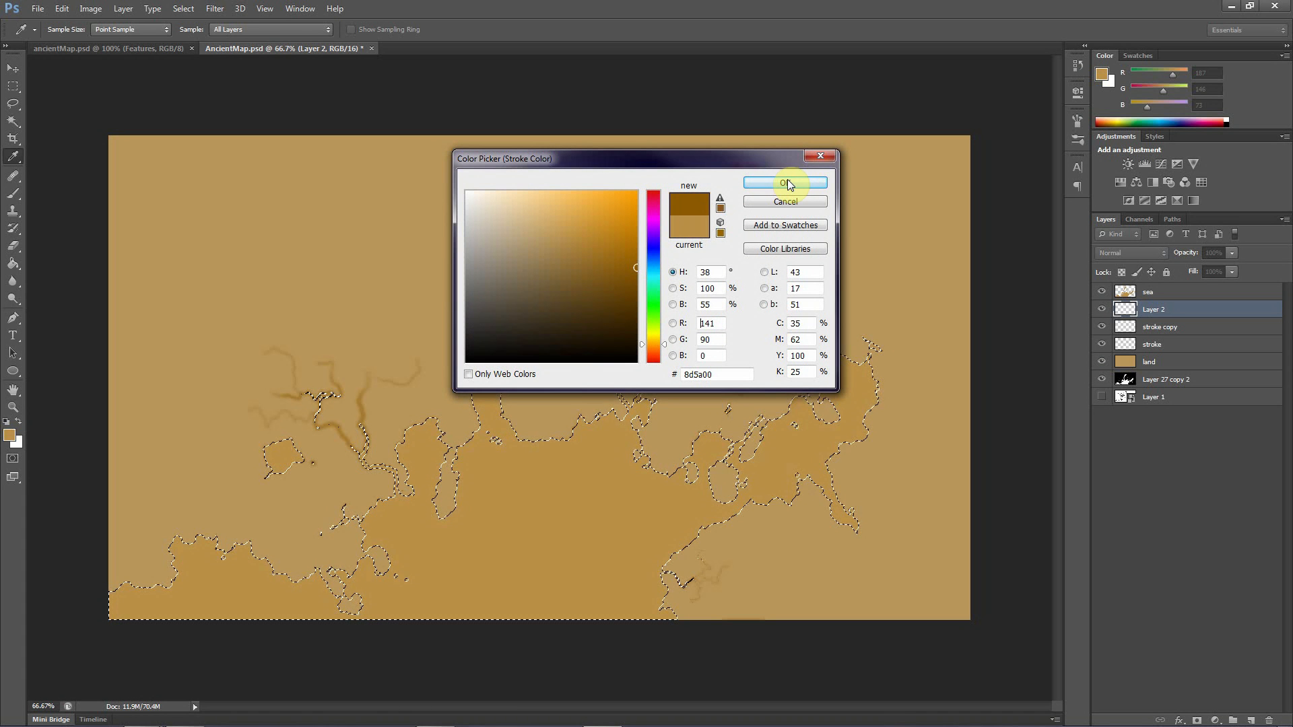
pyautogui.click(787, 184)
pyautogui.click(726, 197)
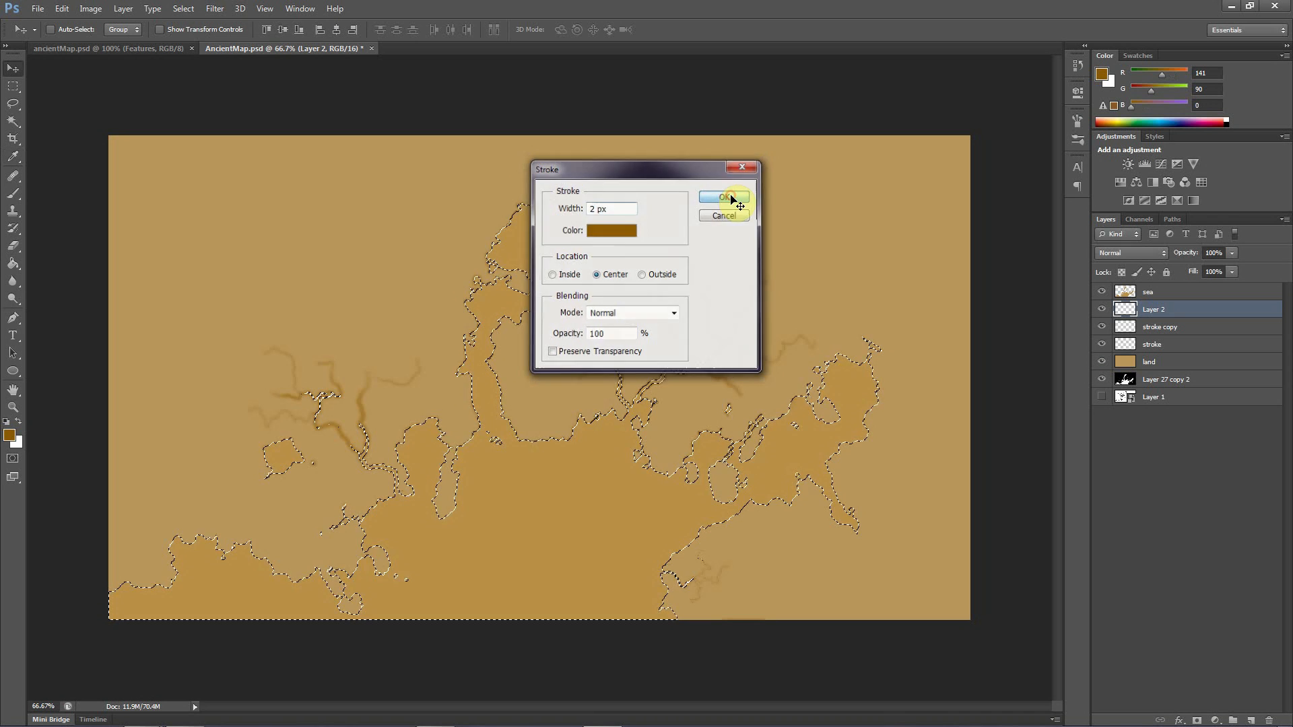
pyautogui.press('v')
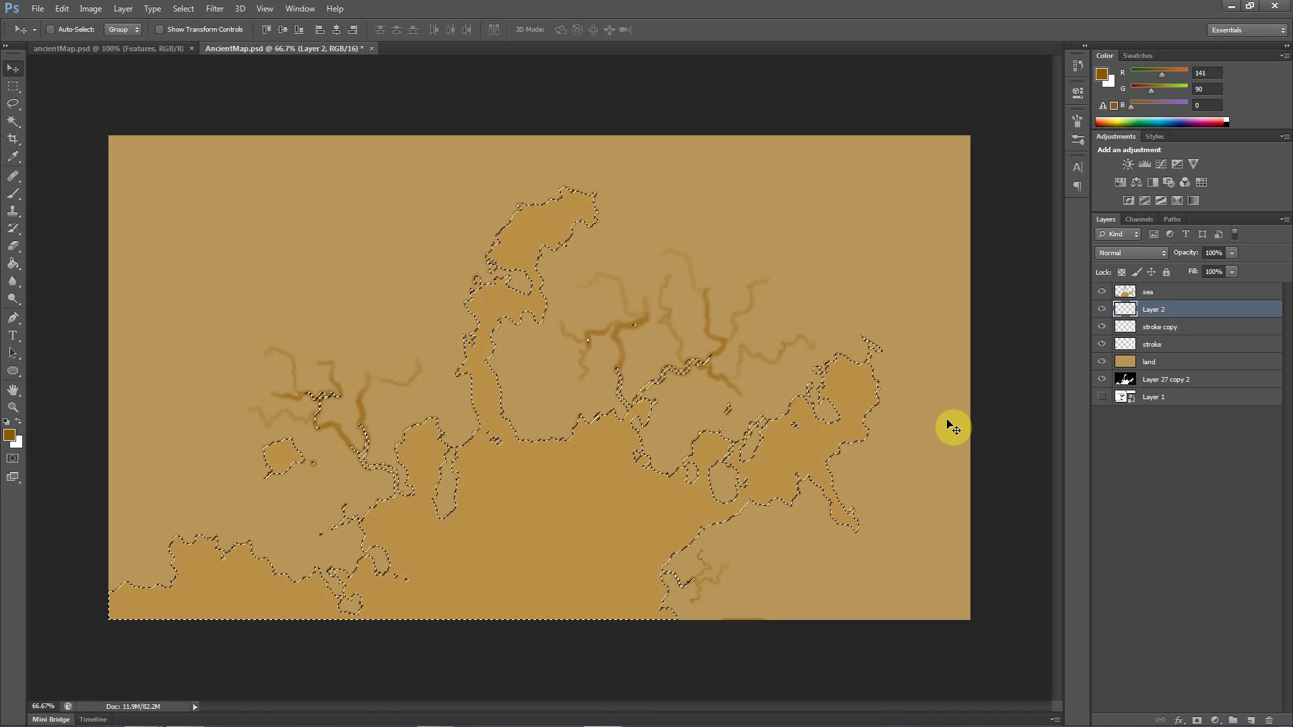
pyautogui.hotkey('ctrl', 'd')
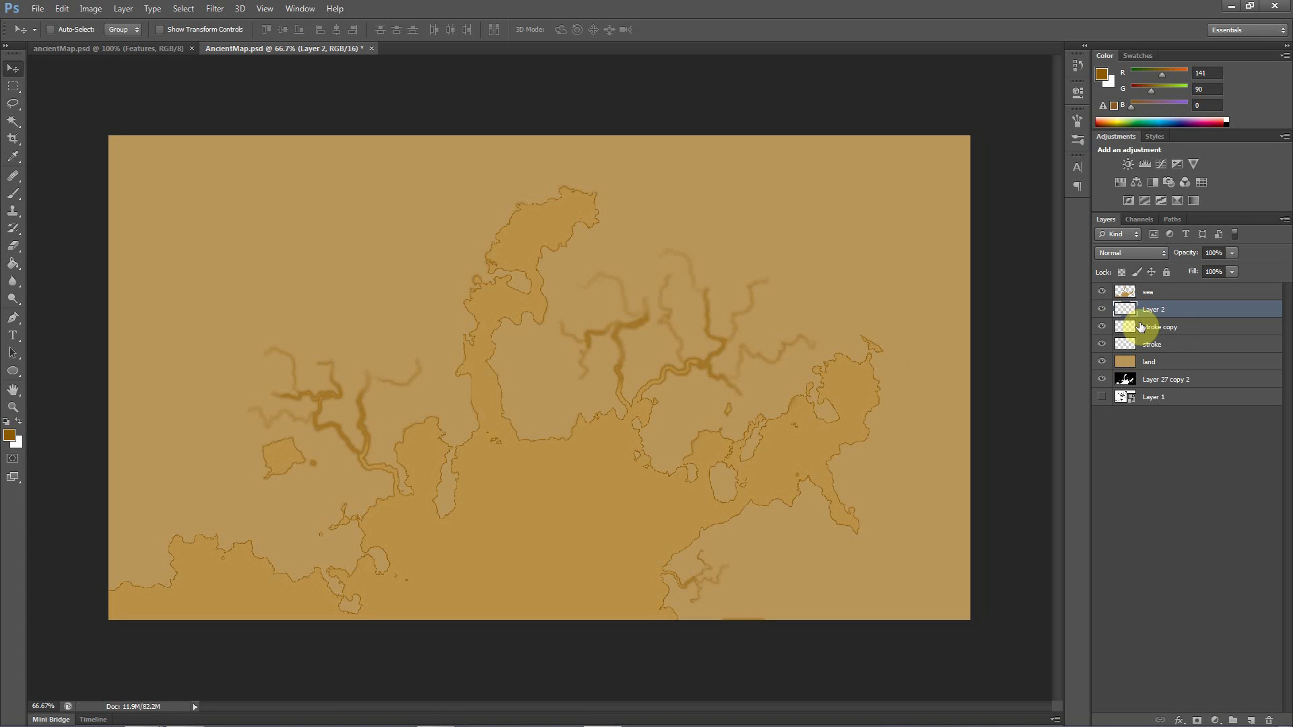
# Check the outlines of Layer 2 and the stroke layer, and move Layer 2 below both stroke layers
pyautogui.click(1109, 309)
pyautogui.click(1110, 309)
pyautogui.click(1105, 345)
pyautogui.click(1103, 344)
pyautogui.moveTo(1154, 312); pyautogui.dragTo(1153, 350)
# Merge the stroke and stroke copy layers into one layer
pyautogui.click(1157, 328)
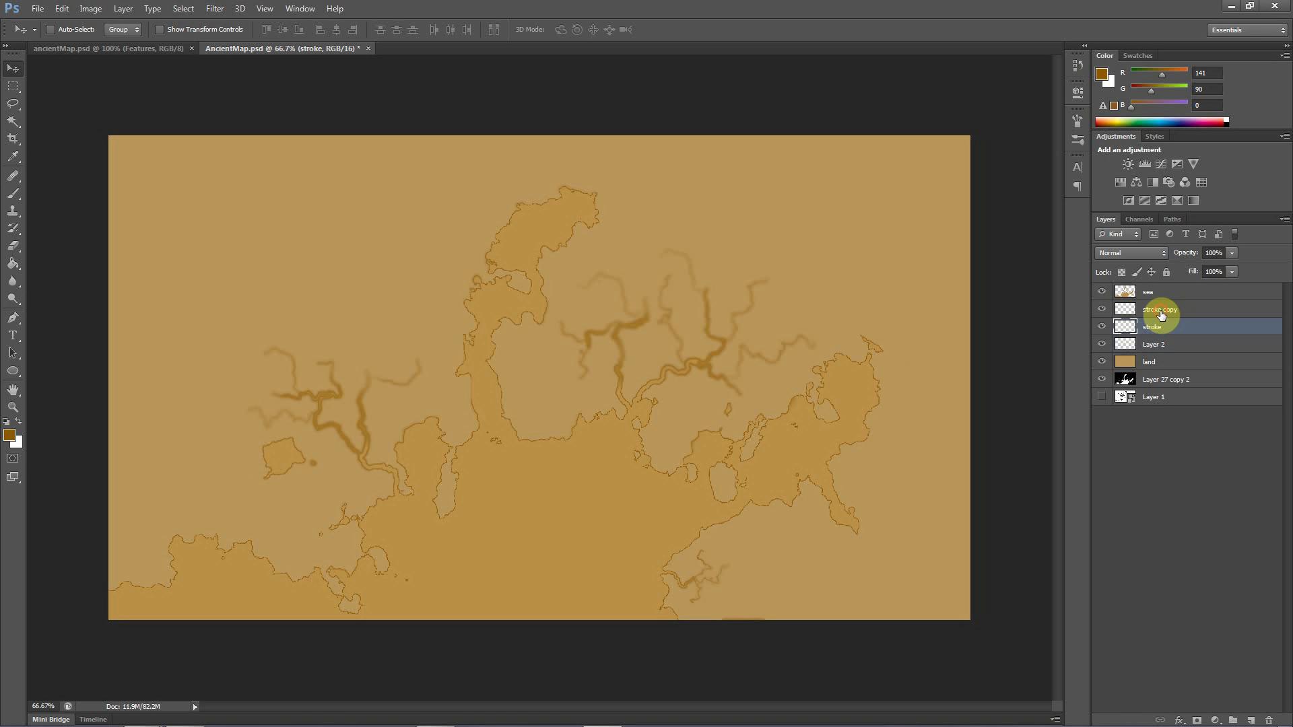
pyautogui.keyDown('shift'); pyautogui.click(1160, 313); pyautogui.keyUp('shift')
pyautogui.rightClick(1160, 312)
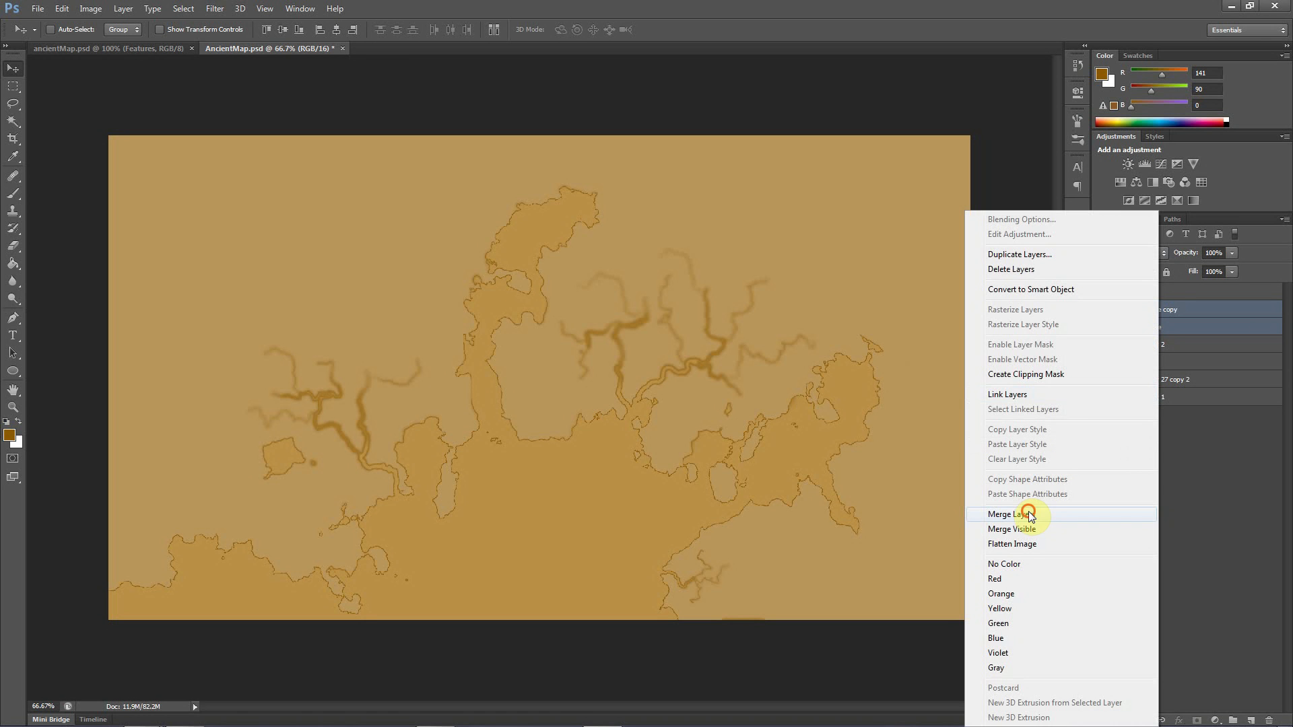
pyautogui.click(1028, 514)
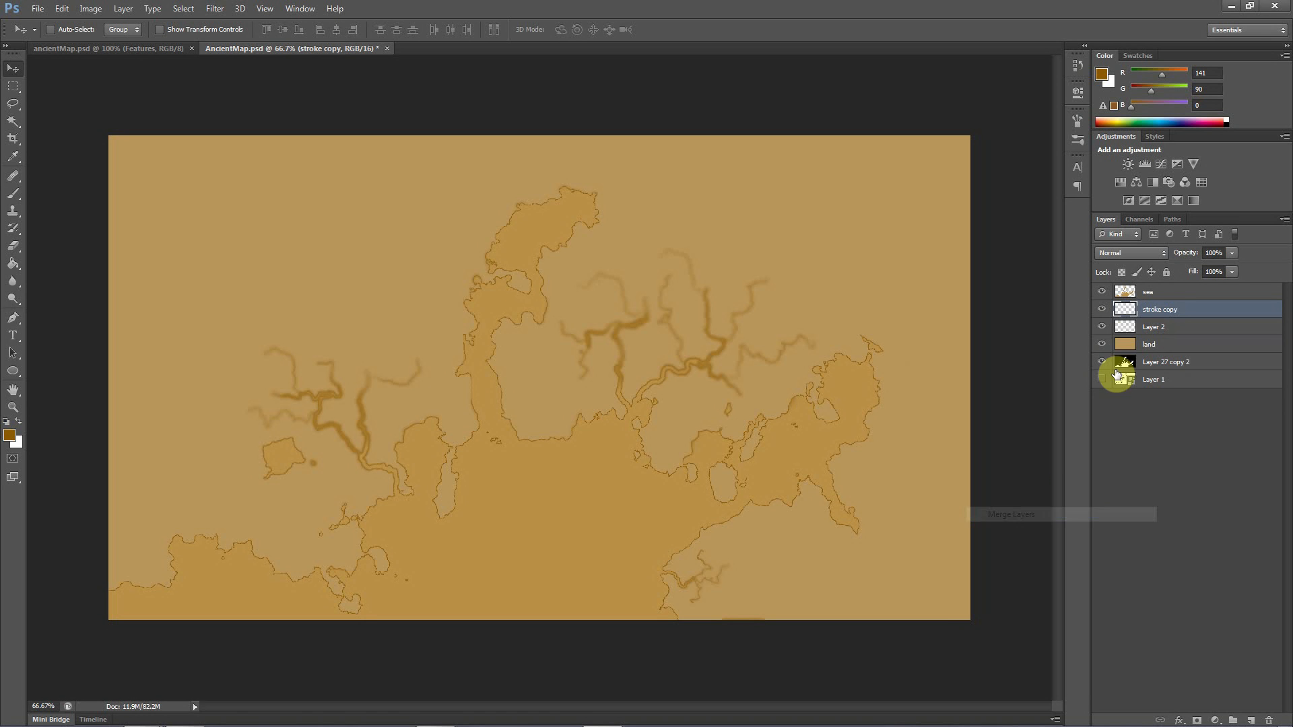
# Compare the map with and without the merged stroke layer, and duplicate the thin outline layer, Layer 2, twice
pyautogui.click(1101, 312)
pyautogui.click(1102, 311)
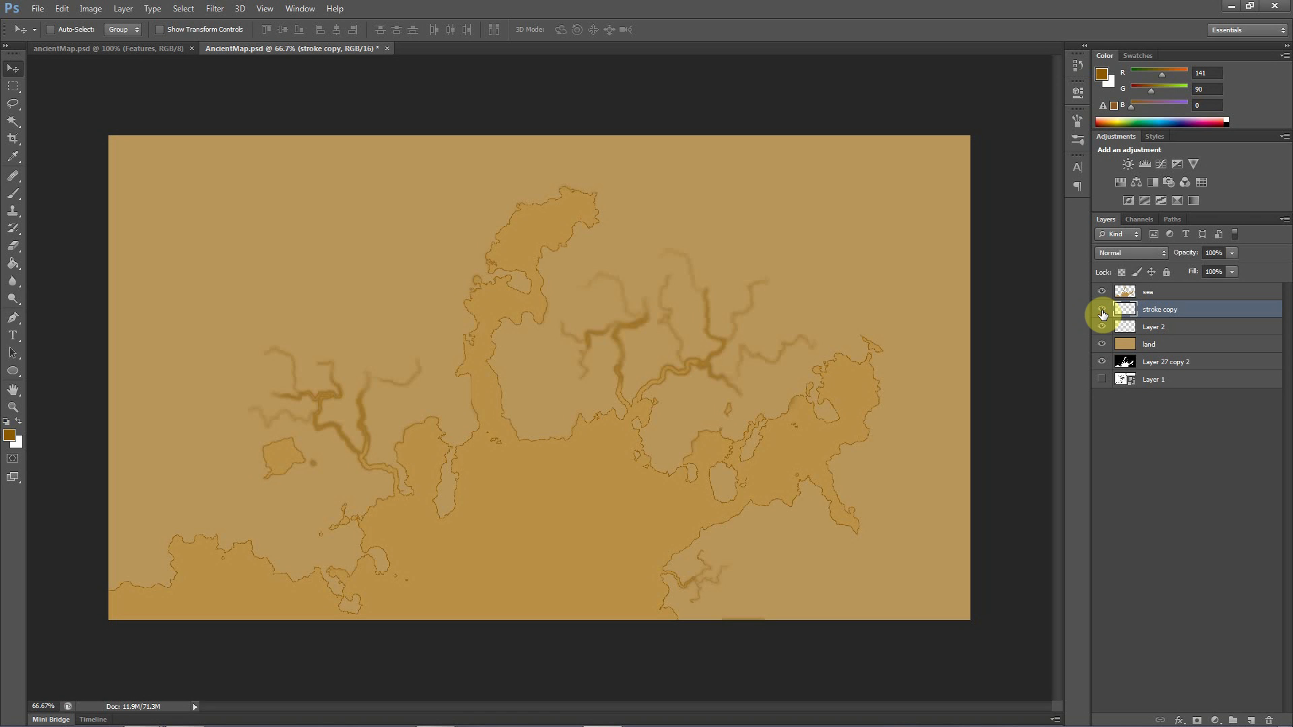
pyautogui.click(1102, 311)
pyautogui.click(1102, 311)
pyautogui.moveTo(1156, 333); pyautogui.dragTo(1253, 723)
pyautogui.moveTo(1162, 328); pyautogui.dragTo(1250, 720)
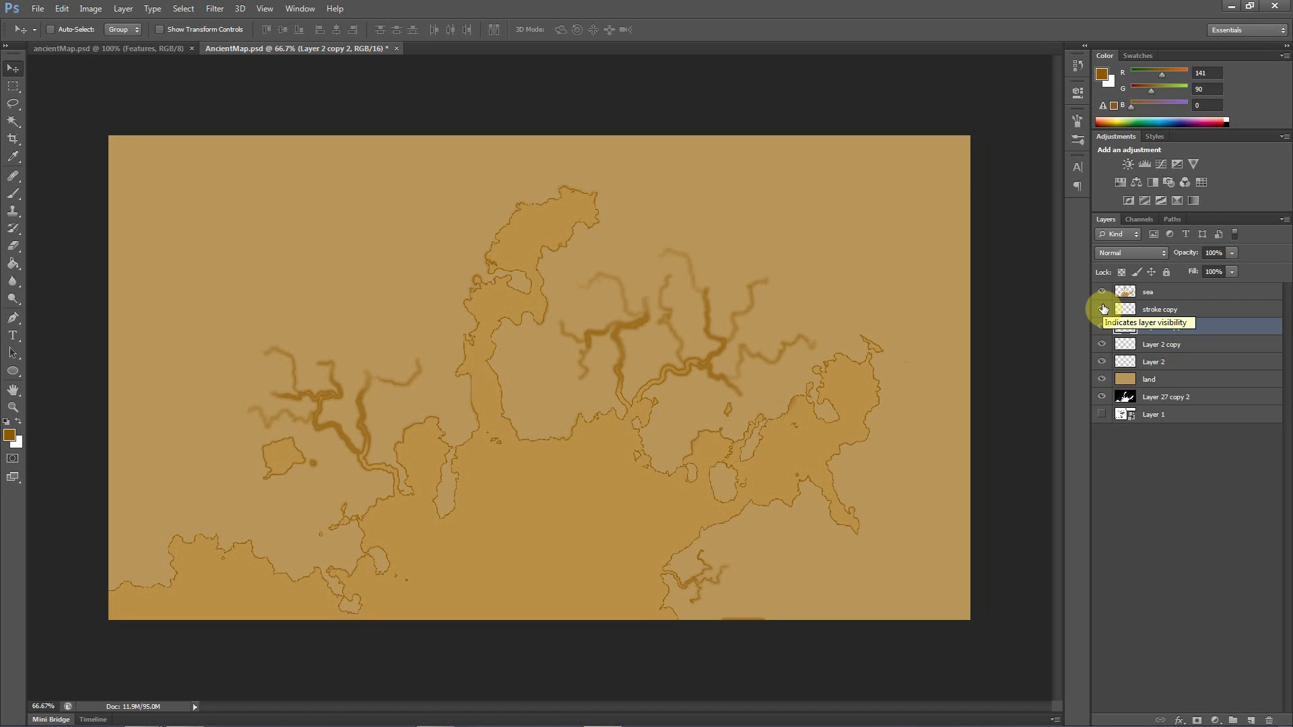
# Merge Layer 2 and its two copies into a single outline layer
pyautogui.click(1150, 312)
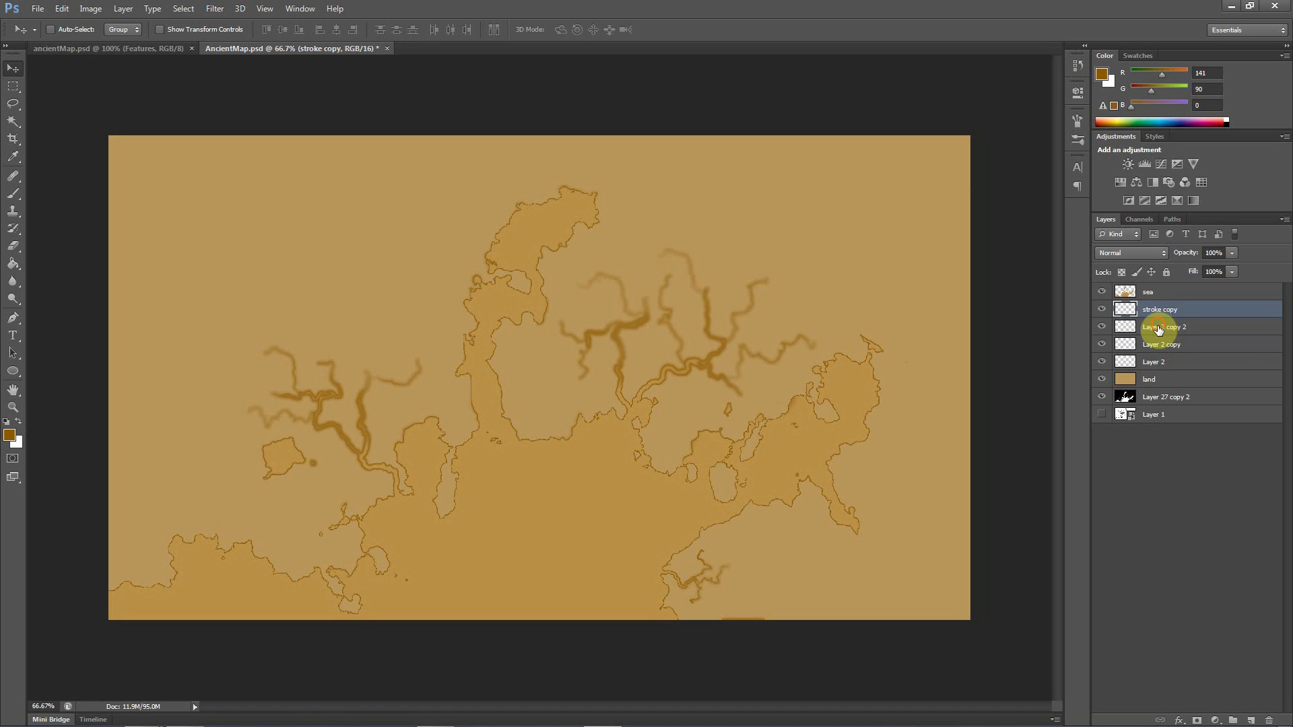
pyautogui.click(1158, 328)
pyautogui.keyDown('shift'); pyautogui.click(1153, 364); pyautogui.keyUp('shift')
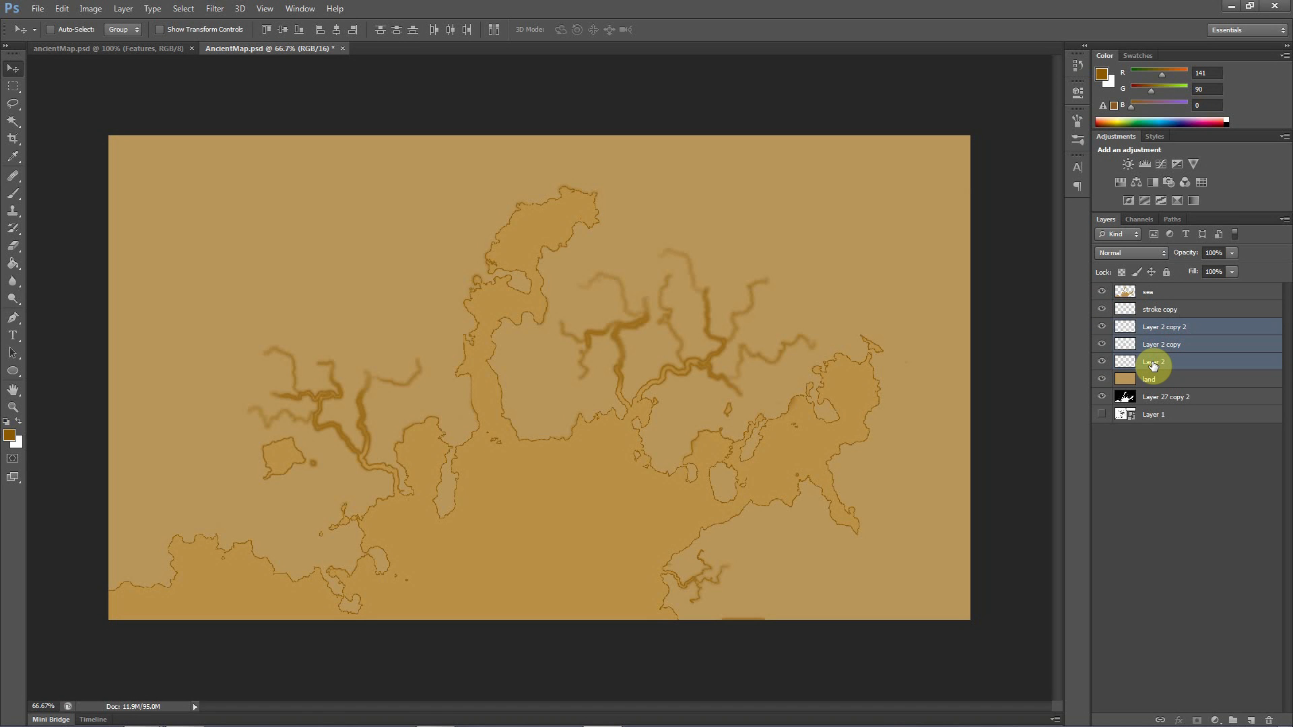
pyautogui.rightClick(1152, 363)
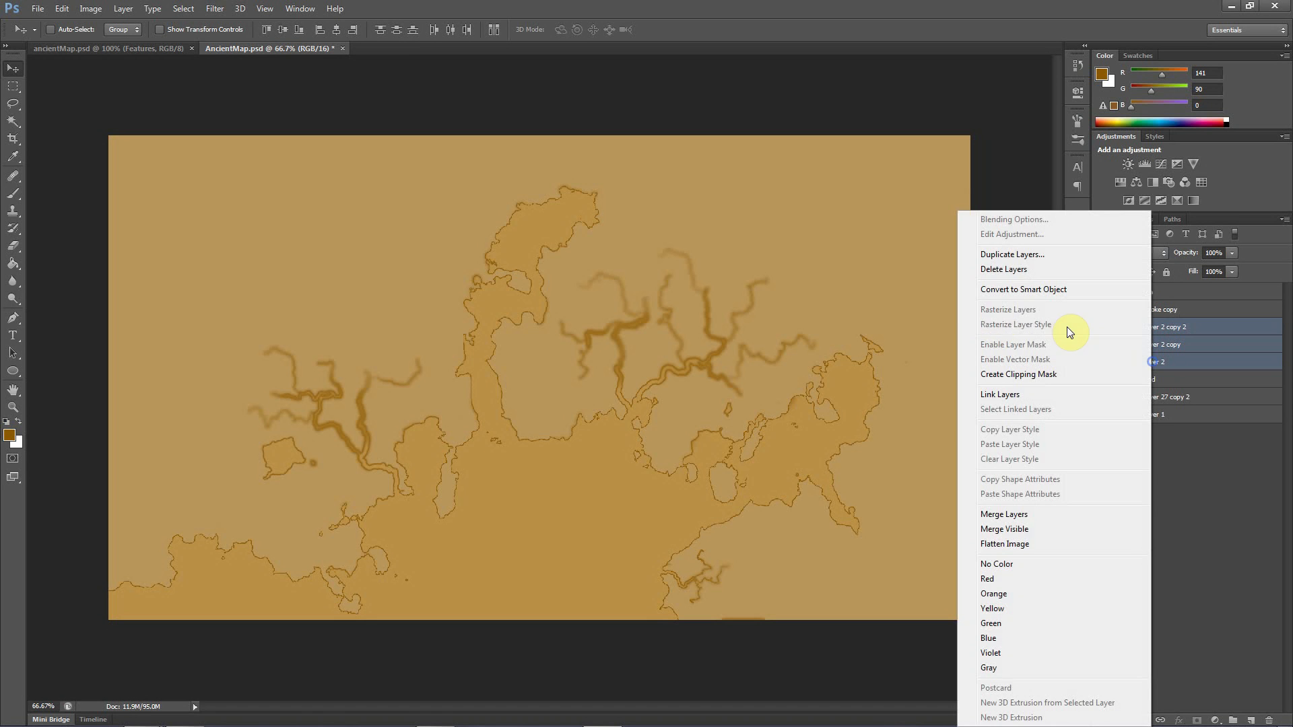
pyautogui.click(1011, 514)
# Apply a Gaussian Blur with a radius of about 6.6 pixels to the stroke copy layer
pyautogui.click(1145, 314)
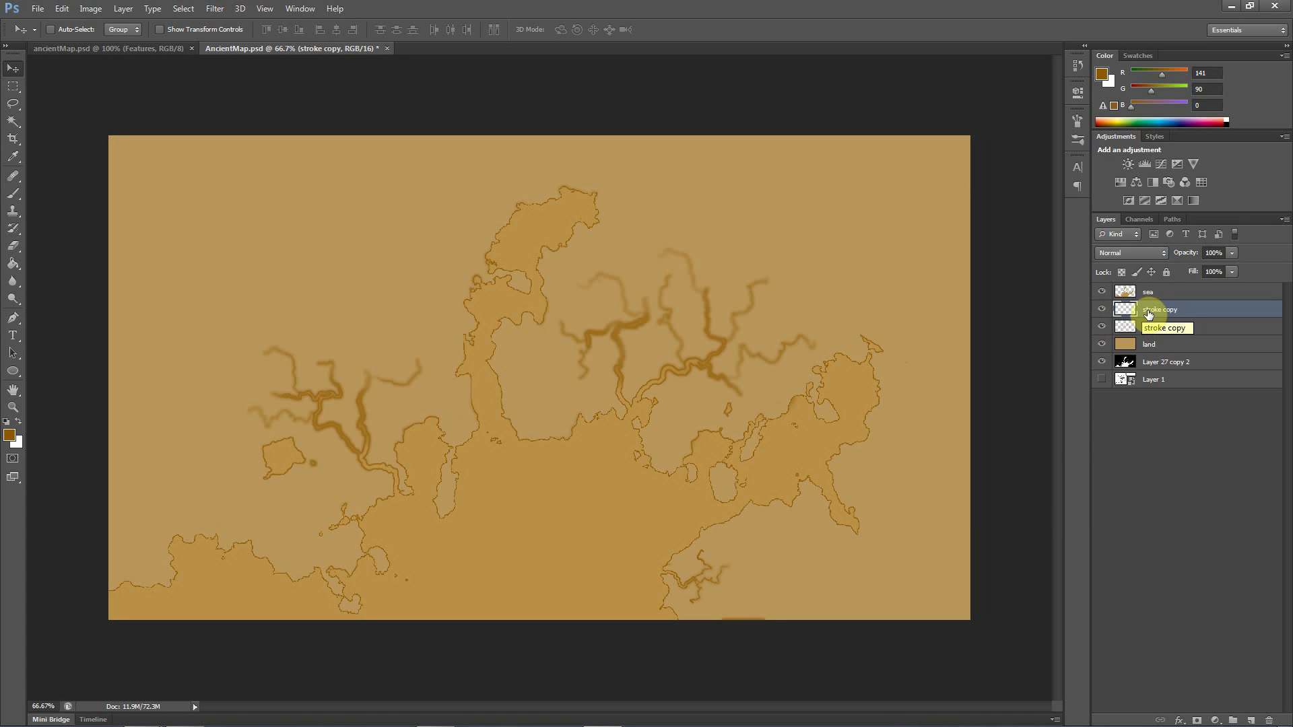
pyautogui.click(212, 10)
pyautogui.moveTo(308, 146)
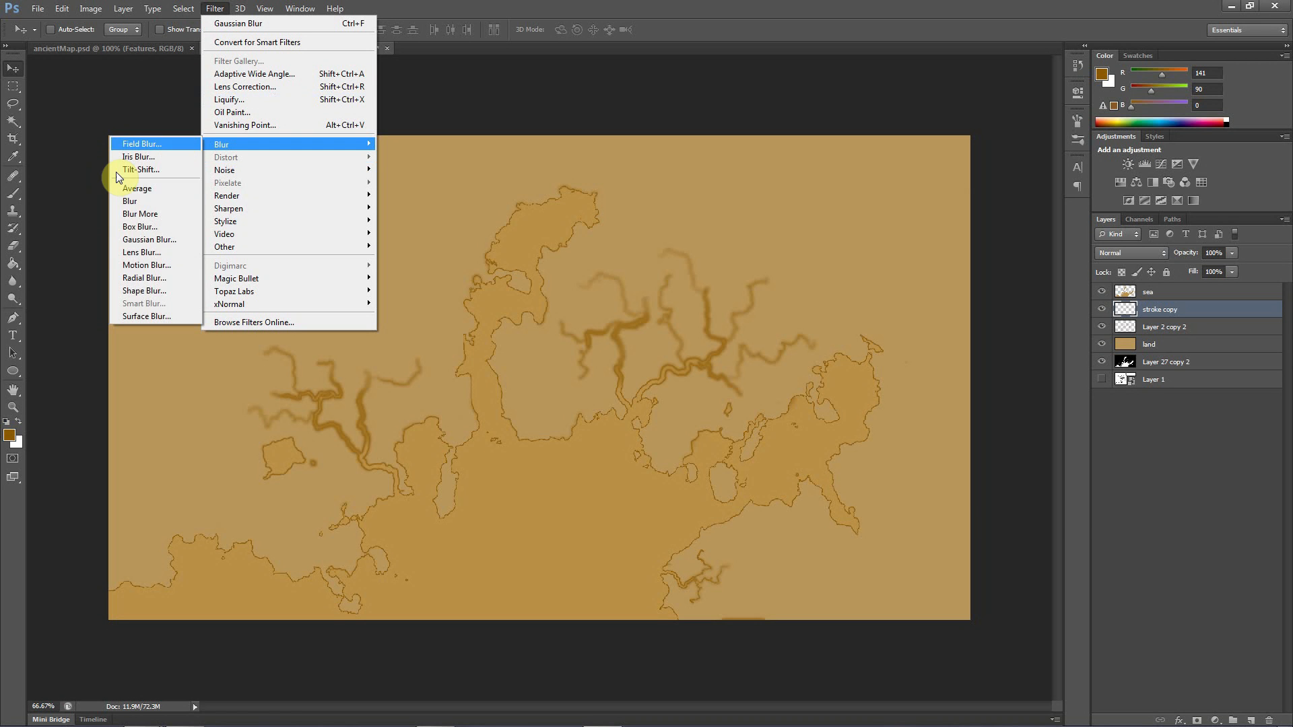
pyautogui.click(139, 240)
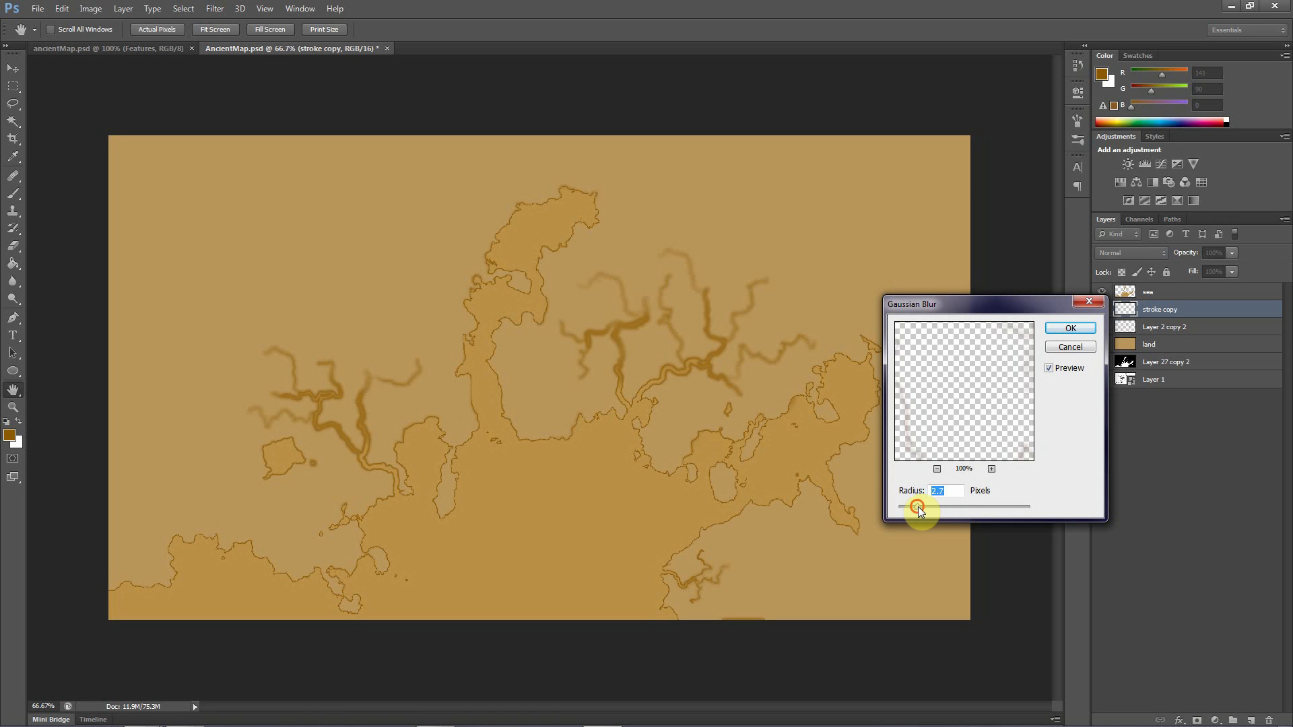
pyautogui.moveTo(940, 512); pyautogui.dragTo(968, 515)
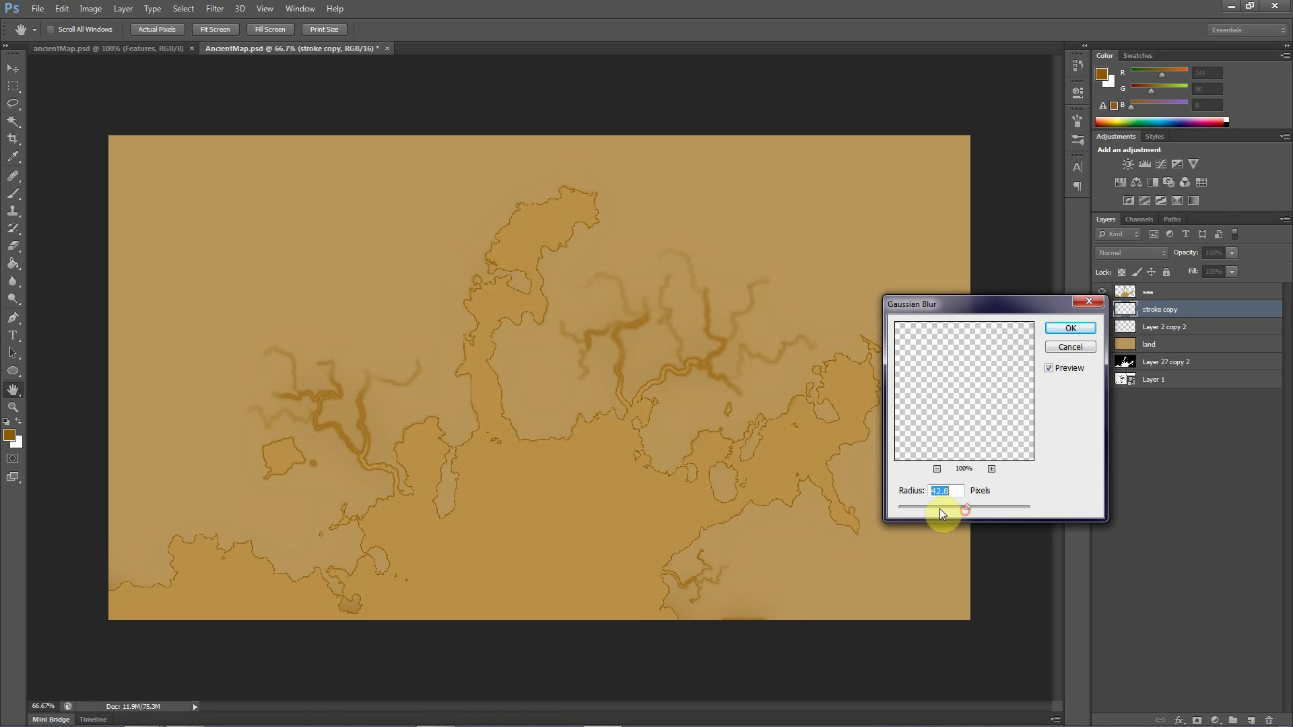
pyautogui.moveTo(945, 506); pyautogui.dragTo(941, 507)
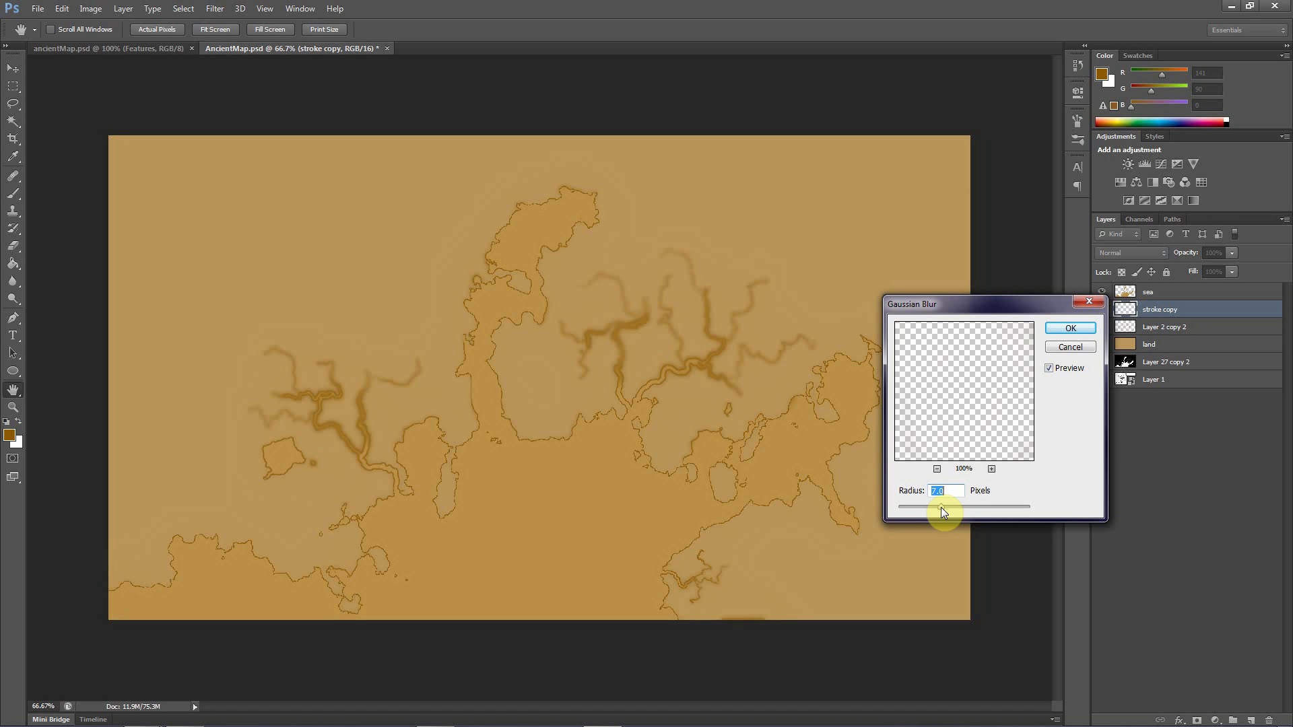
pyautogui.click(978, 506)
pyautogui.moveTo(937, 508)
pyautogui.mouseDown()
pyautogui.moveTo(912, 508)
pyautogui.moveTo(932, 508)
pyautogui.mouseUp()
pyautogui.click(1070, 329)
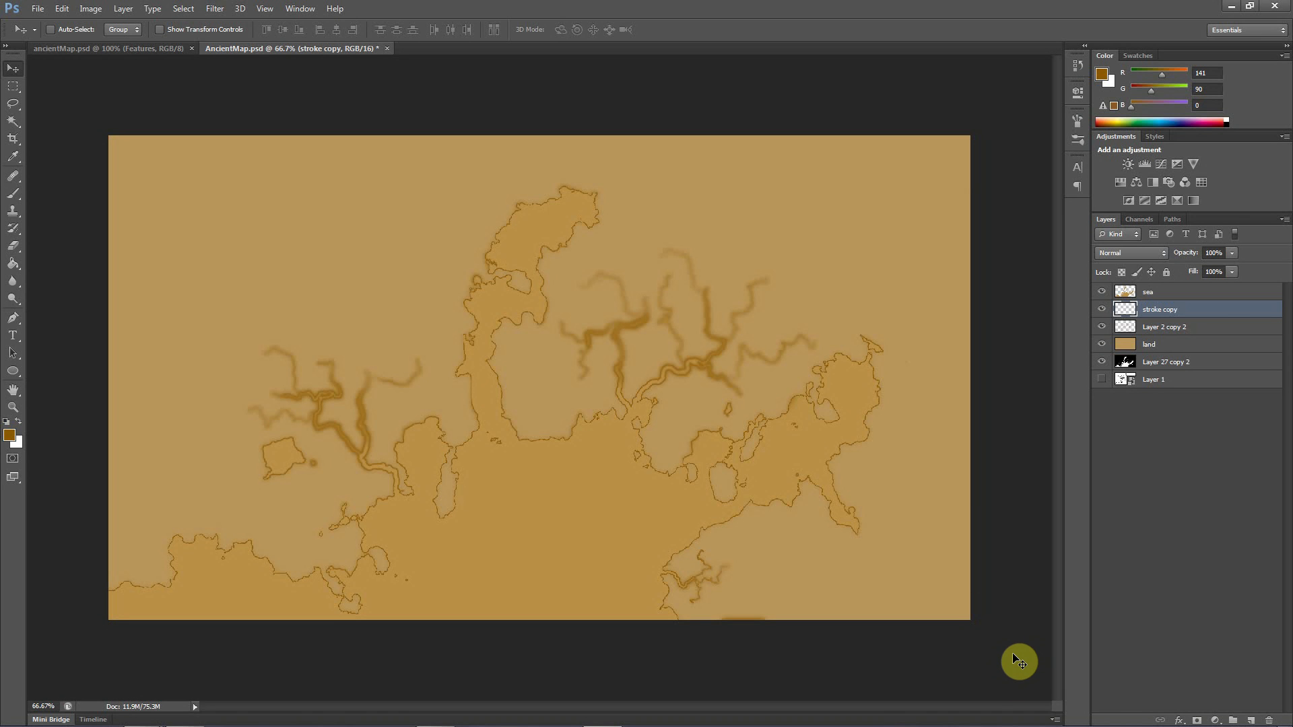
# Toggle the visibility of the sea and Layer 2 copy 2 layers to examine what each contributes to the map
pyautogui.click(1102, 292)
pyautogui.click(1103, 294)
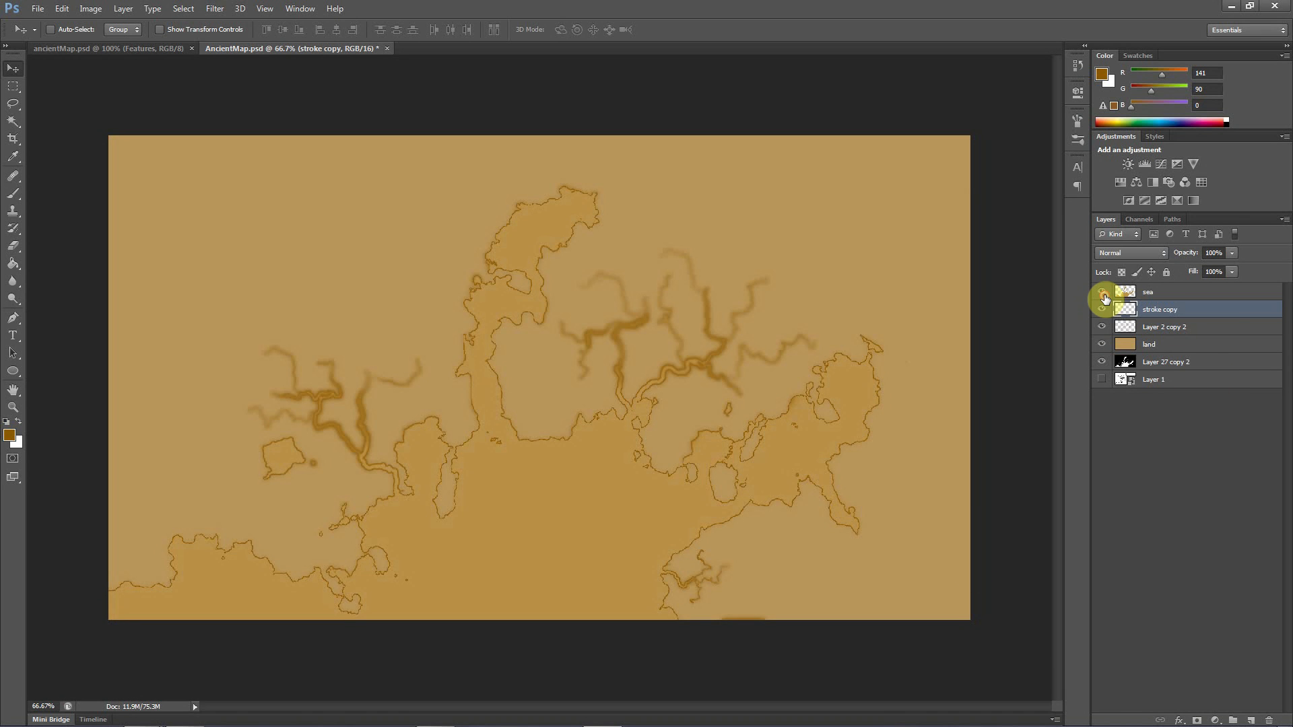
pyautogui.click(1149, 294)
pyautogui.click(1158, 312)
pyautogui.click(1117, 330)
pyautogui.click(1103, 327)
pyautogui.click(1102, 328)
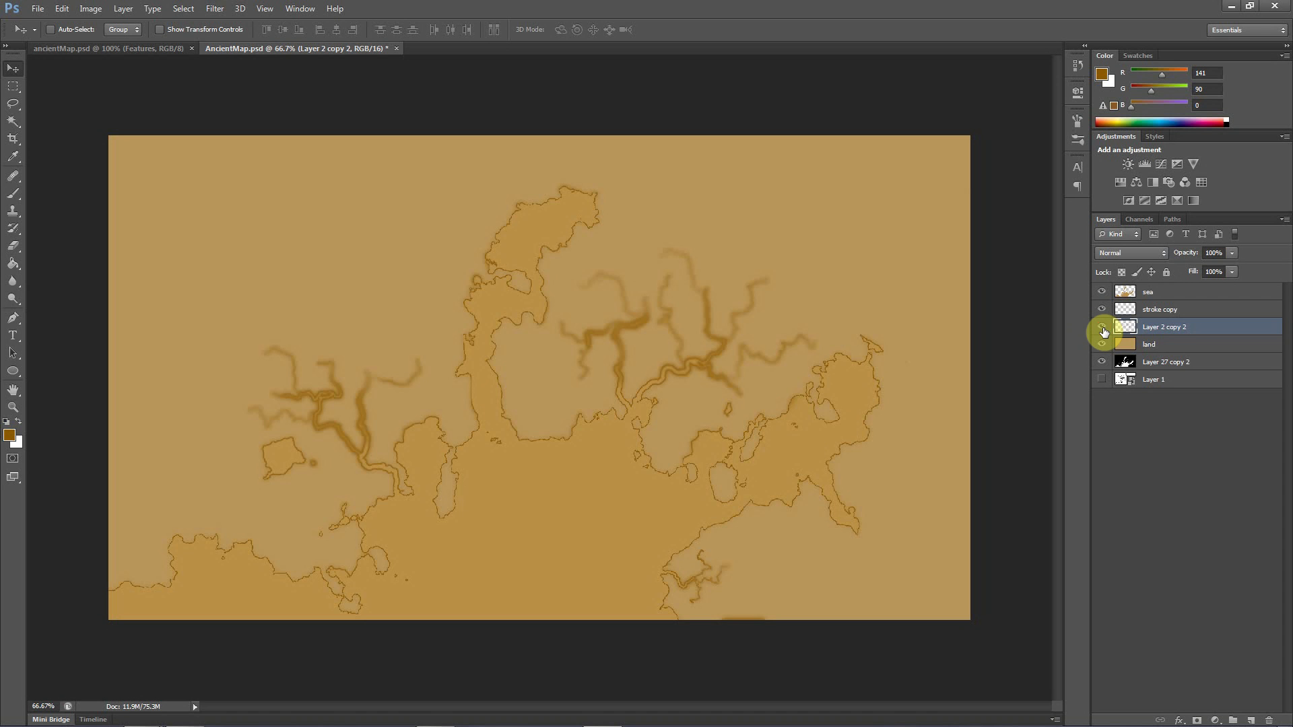
pyautogui.click(1103, 327)
pyautogui.click(1103, 328)
pyautogui.click(1103, 329)
pyautogui.click(1103, 328)
# Rename the Layer 2 copy 2 layer to "stroke2"
pyautogui.doubleClick(1152, 330)
pyautogui.write('s')
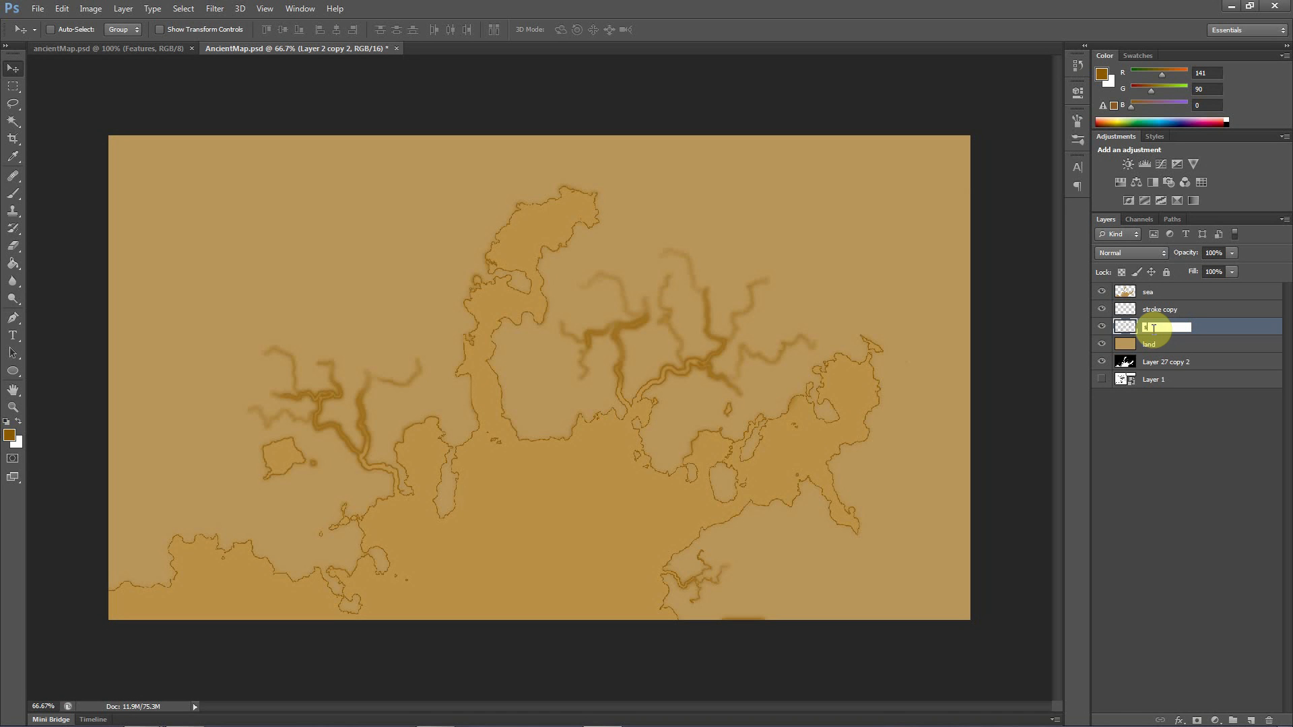
pyautogui.write('troke2')
pyautogui.press('Return')
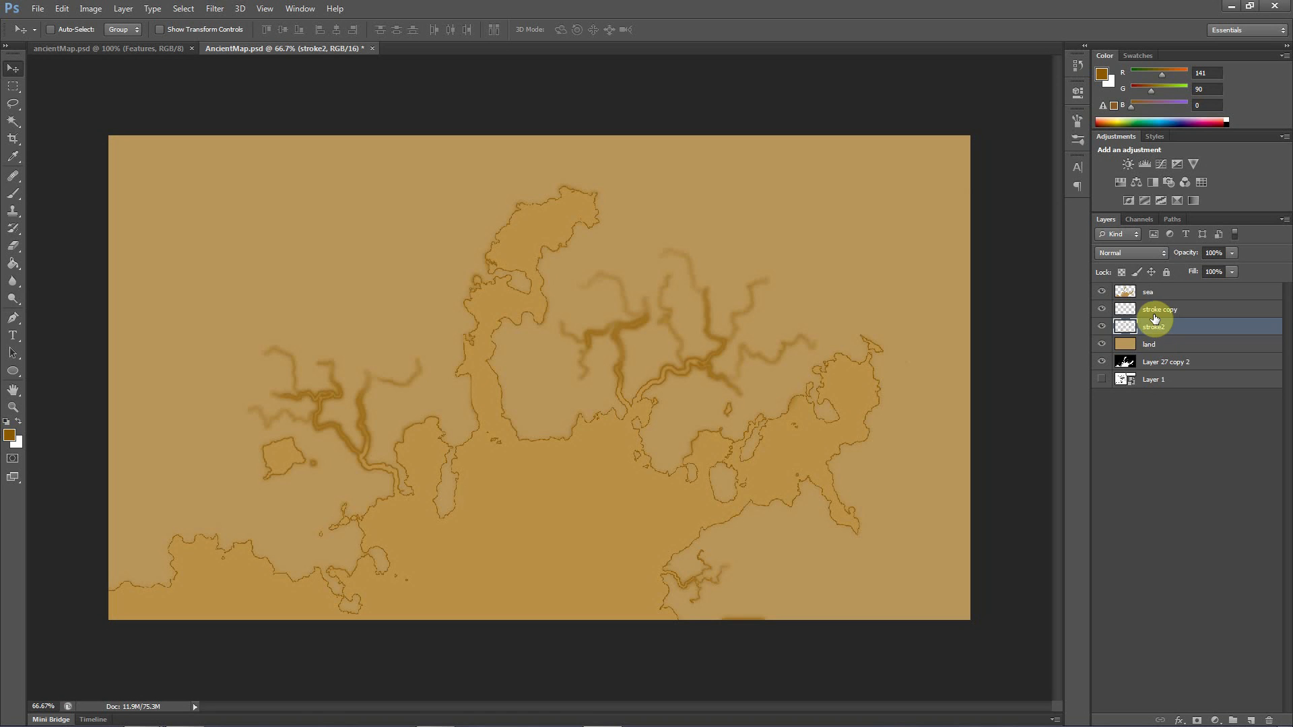
# Merge the blurred stroke copy layer with the stroke2 layer
pyautogui.click(1156, 317)
pyautogui.keyDown('shift'); pyautogui.click(1149, 329); pyautogui.keyUp('shift')
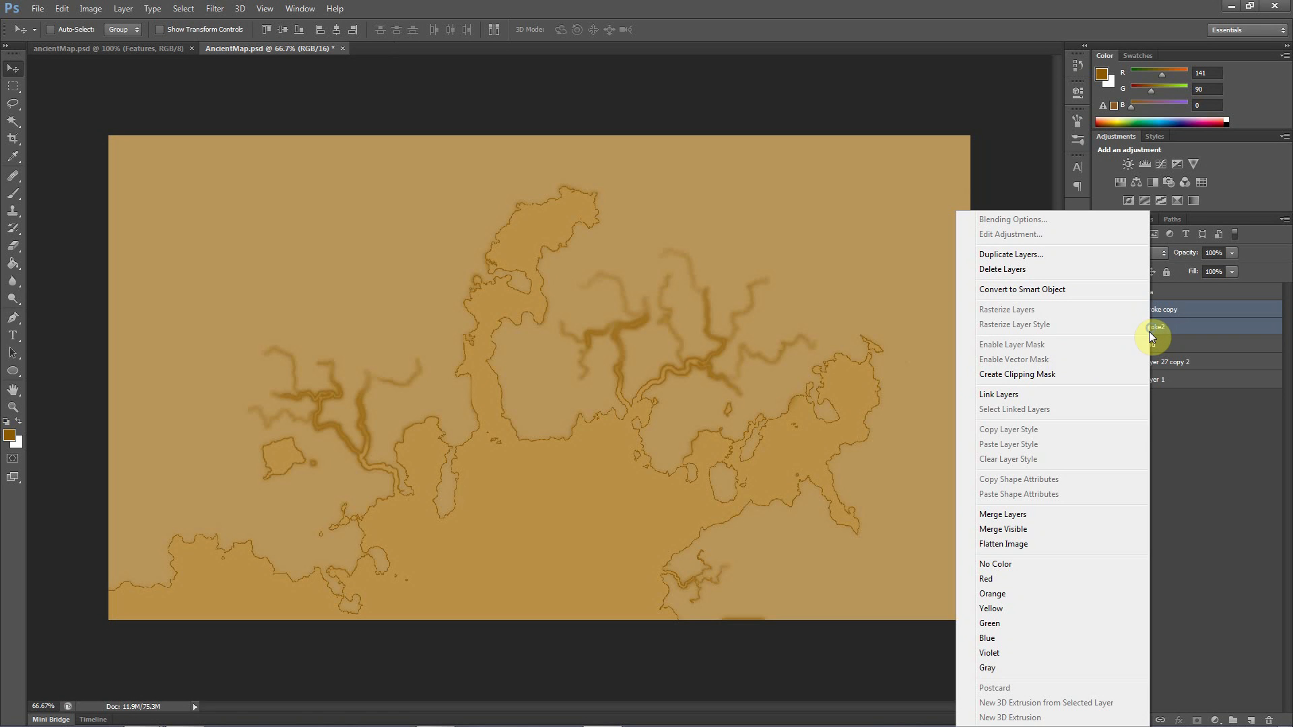
pyautogui.rightClick(1149, 331)
pyautogui.click(1010, 514)
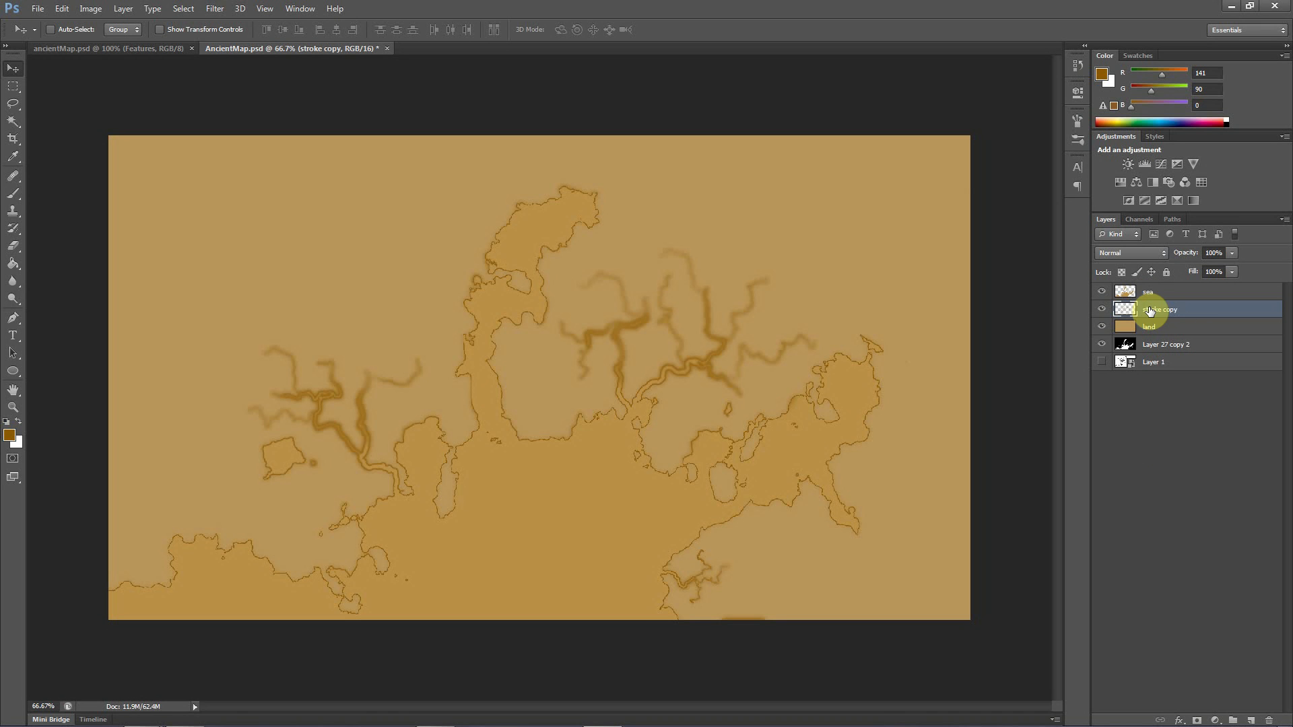
# Duplicate the merged stroke copy layer to darken the coasts and rivers, and merge the duplicate with the original
pyautogui.moveTo(1156, 312)
pyautogui.mouseDown()
pyautogui.moveTo(1212, 693)
pyautogui.moveTo(1251, 720)
pyautogui.mouseUp()
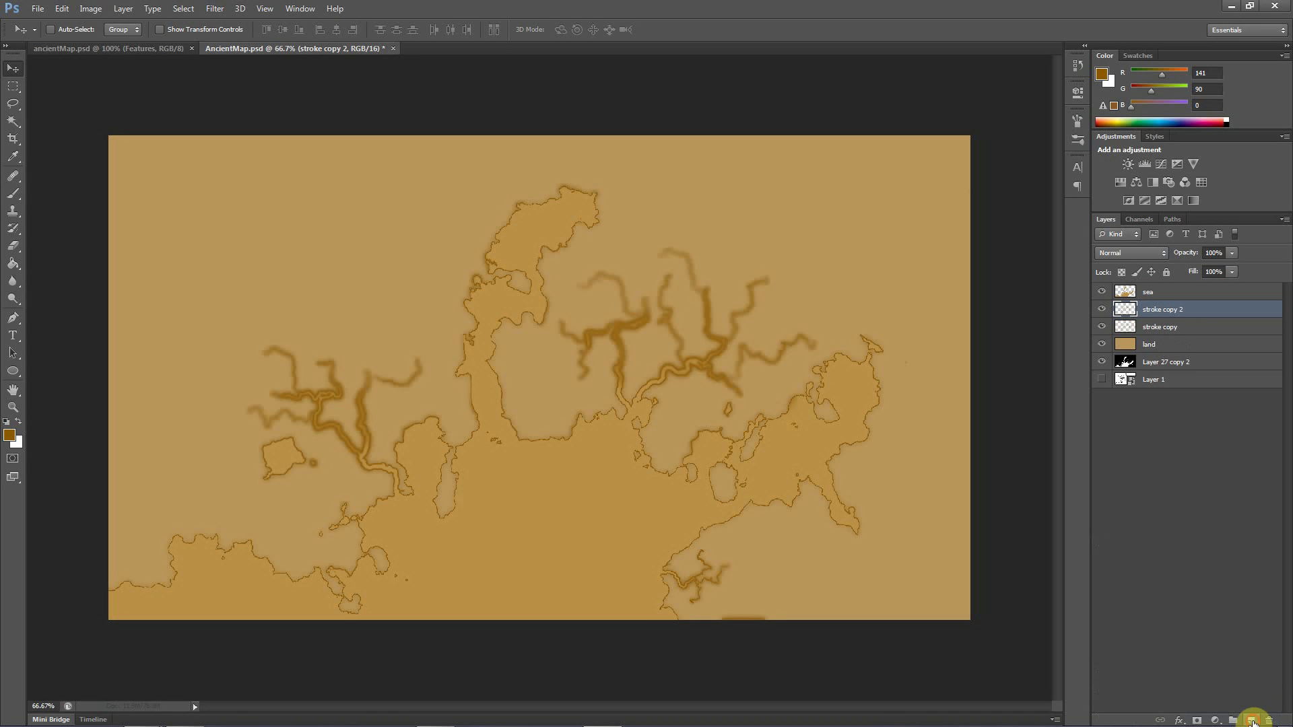
pyautogui.keyDown('shift'); pyautogui.click(1160, 329); pyautogui.keyUp('shift')
pyautogui.rightClick(1158, 330)
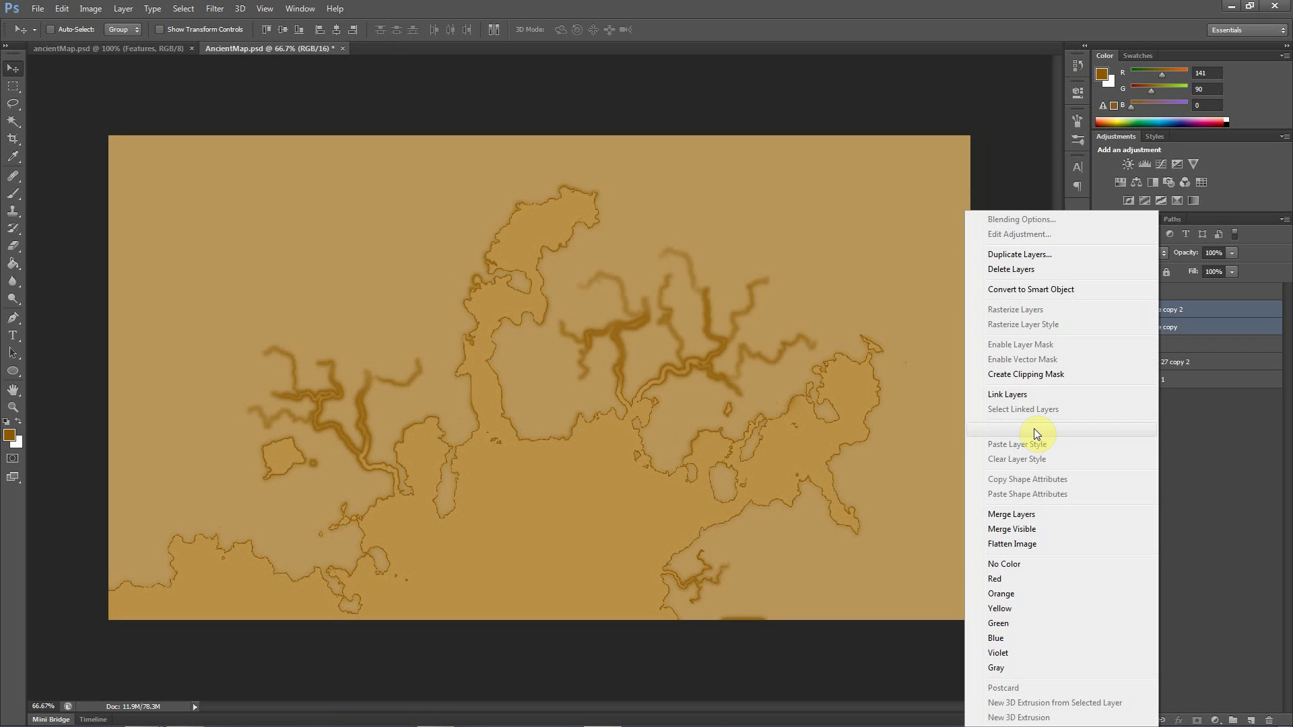
pyautogui.click(1024, 515)
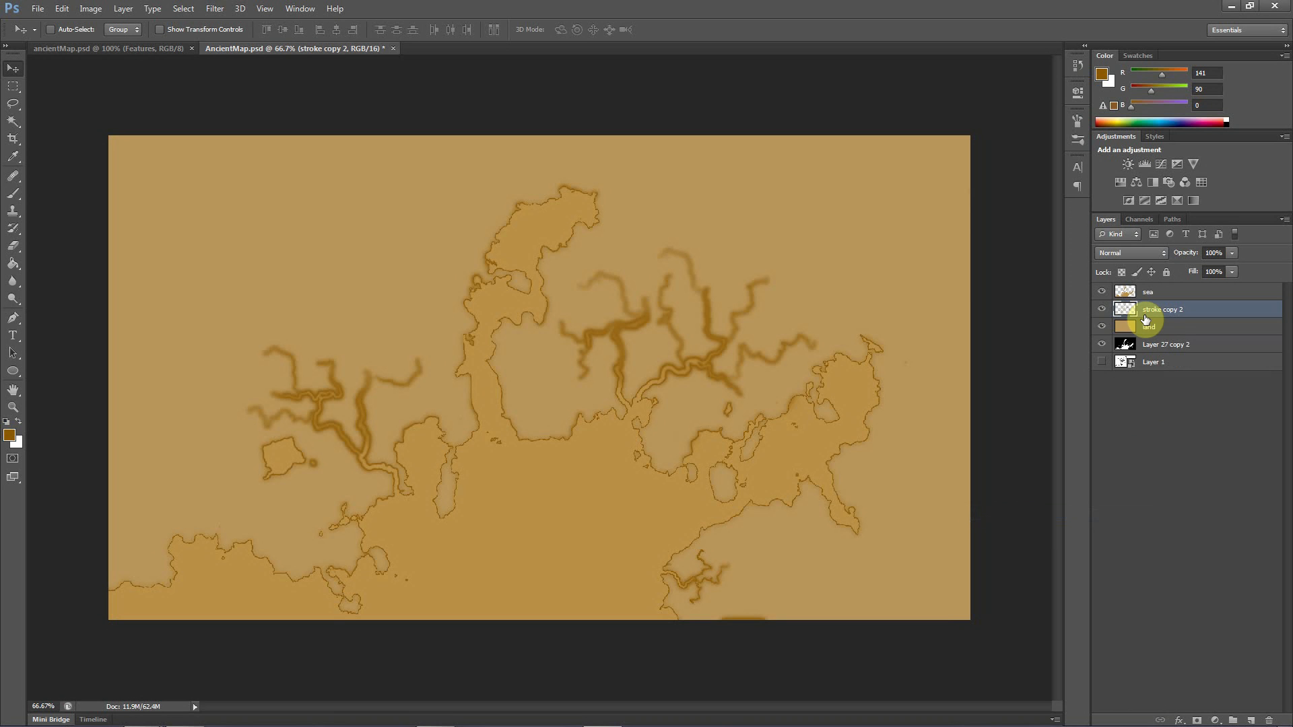
# Load the Alpha 1 channel as a selection and return to the layer list
pyautogui.click(1143, 220)
pyautogui.click(1146, 301)
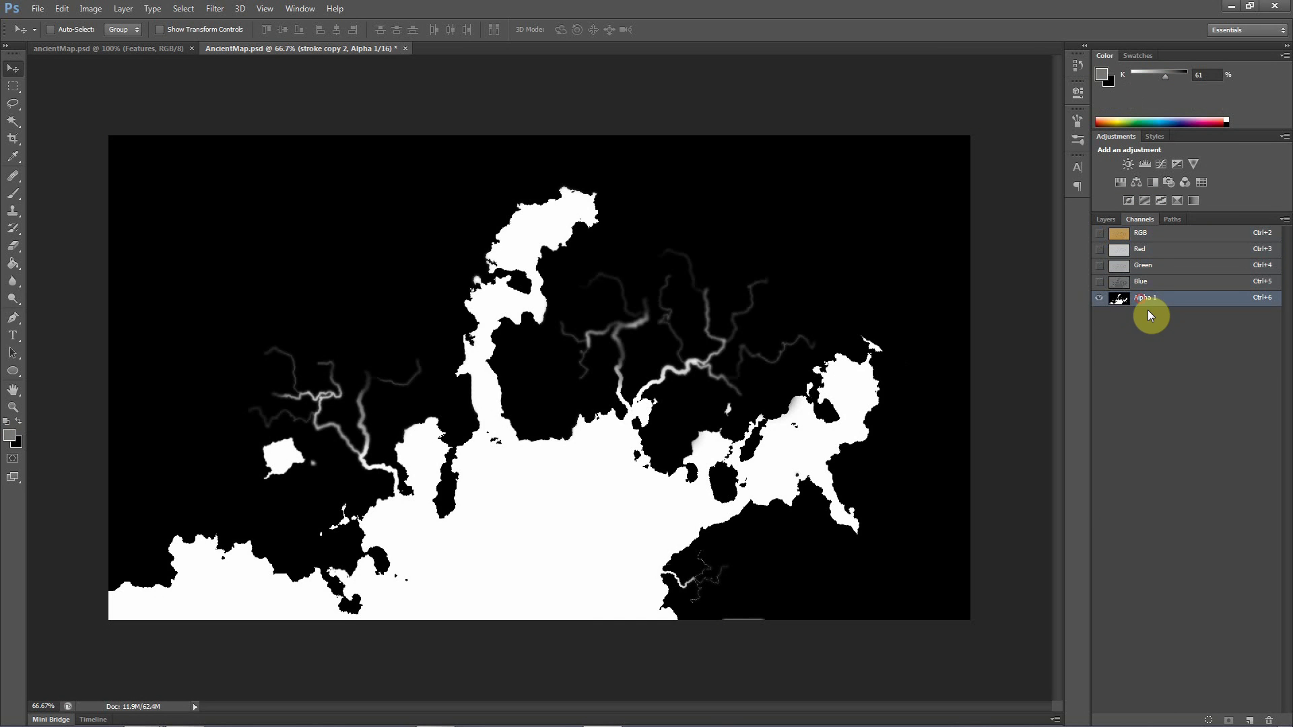
pyautogui.keyDown('ctrl'); pyautogui.click(1143, 306); pyautogui.keyUp('ctrl')
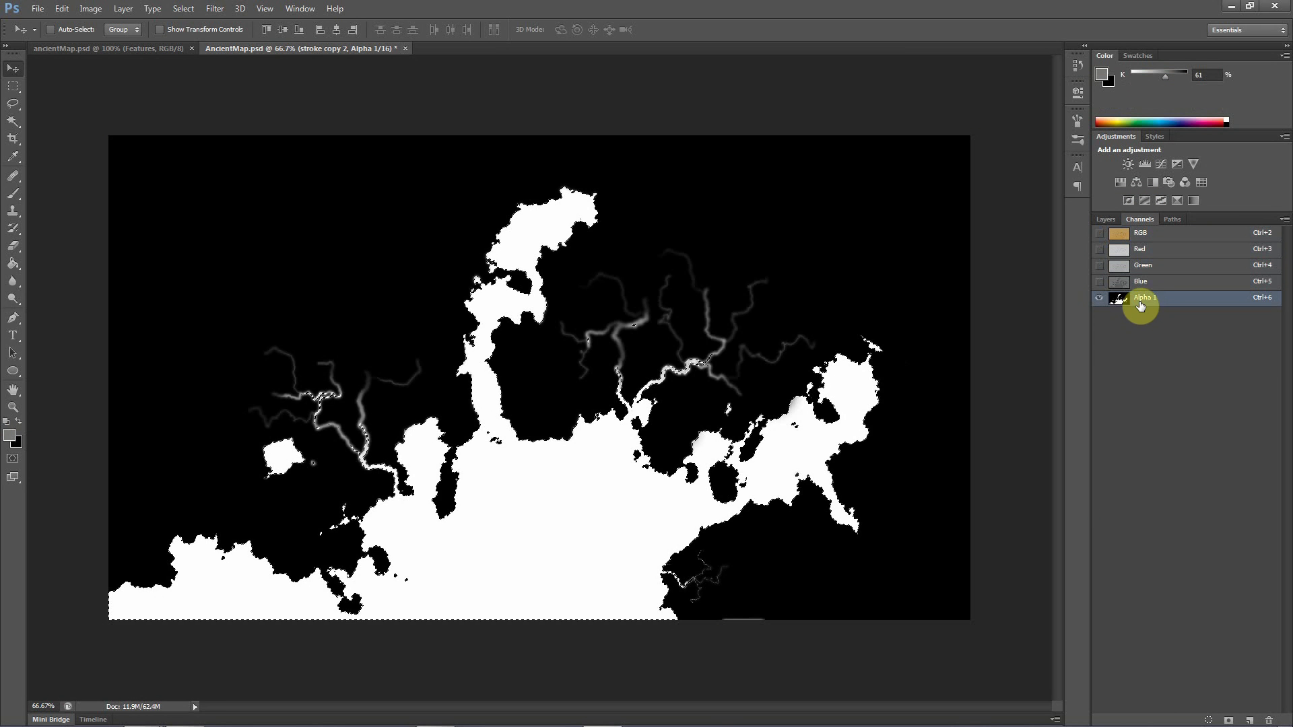
pyautogui.click(1112, 219)
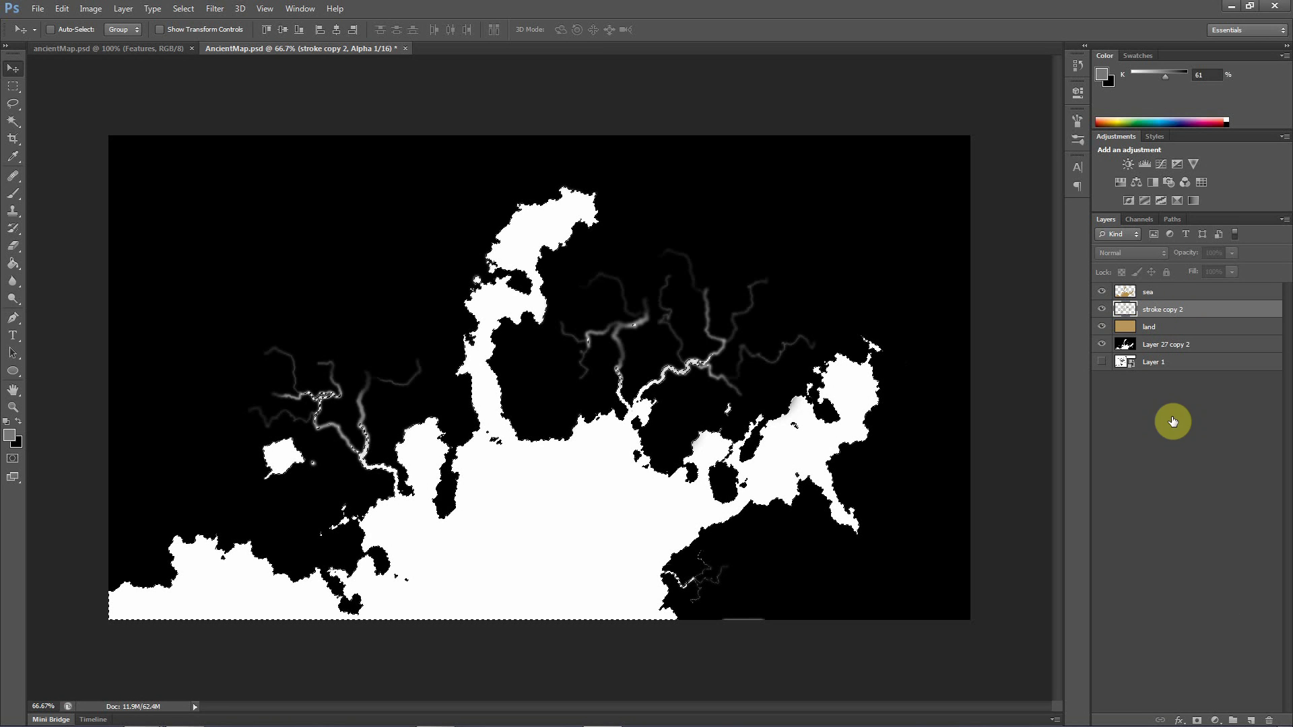
# Create a new empty layer and place it above the sea layer at the top of the stack
pyautogui.click(1251, 720)
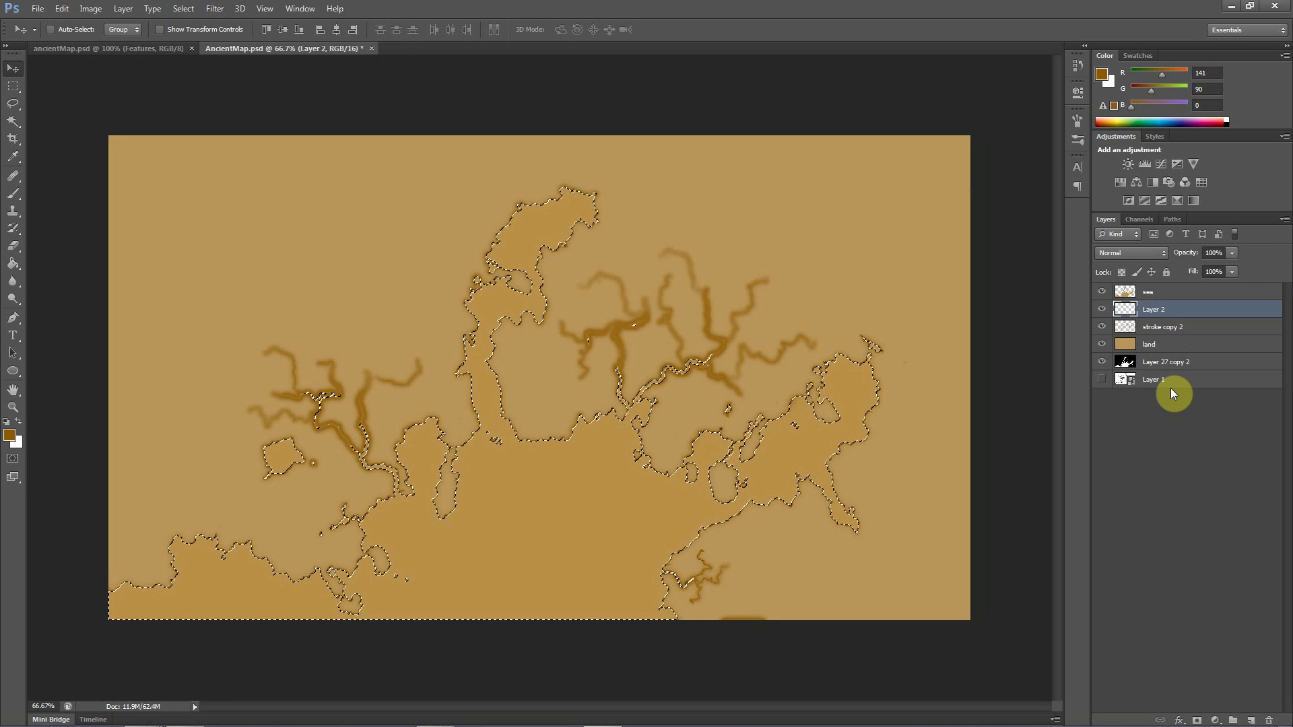
pyautogui.moveTo(1154, 312); pyautogui.dragTo(1150, 287)
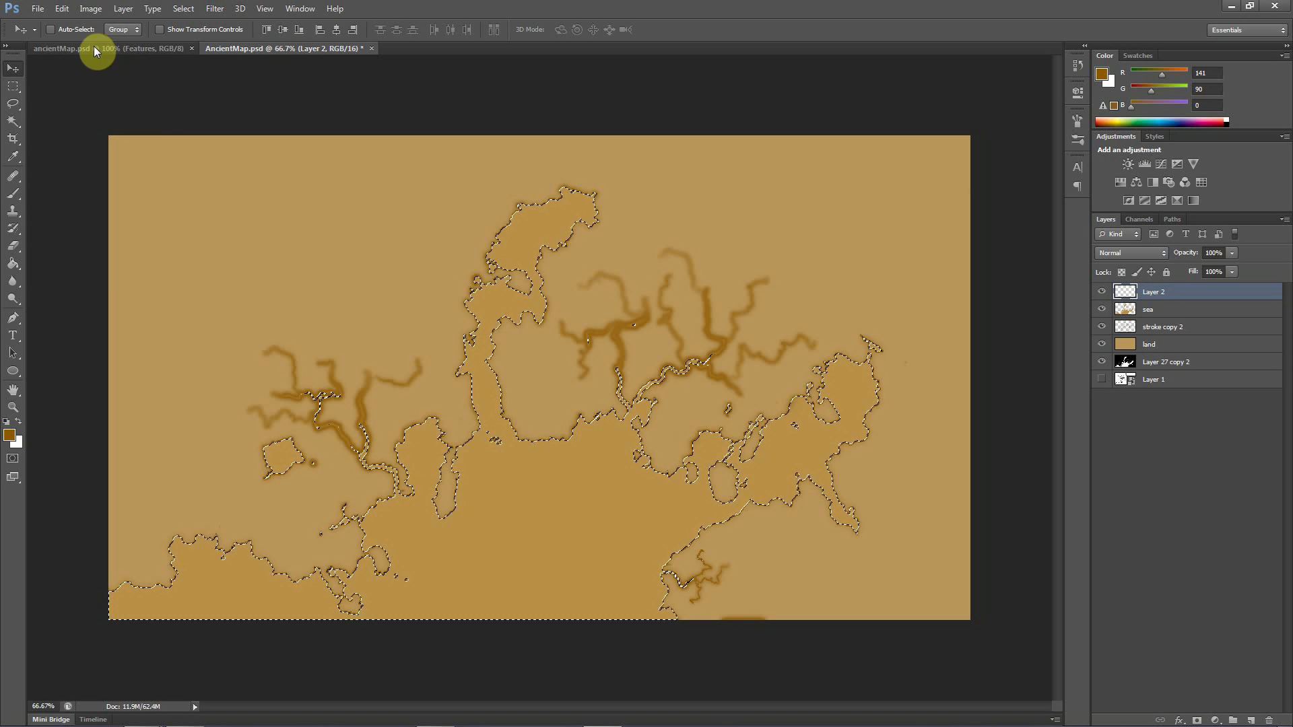
pyautogui.click(86, 10)
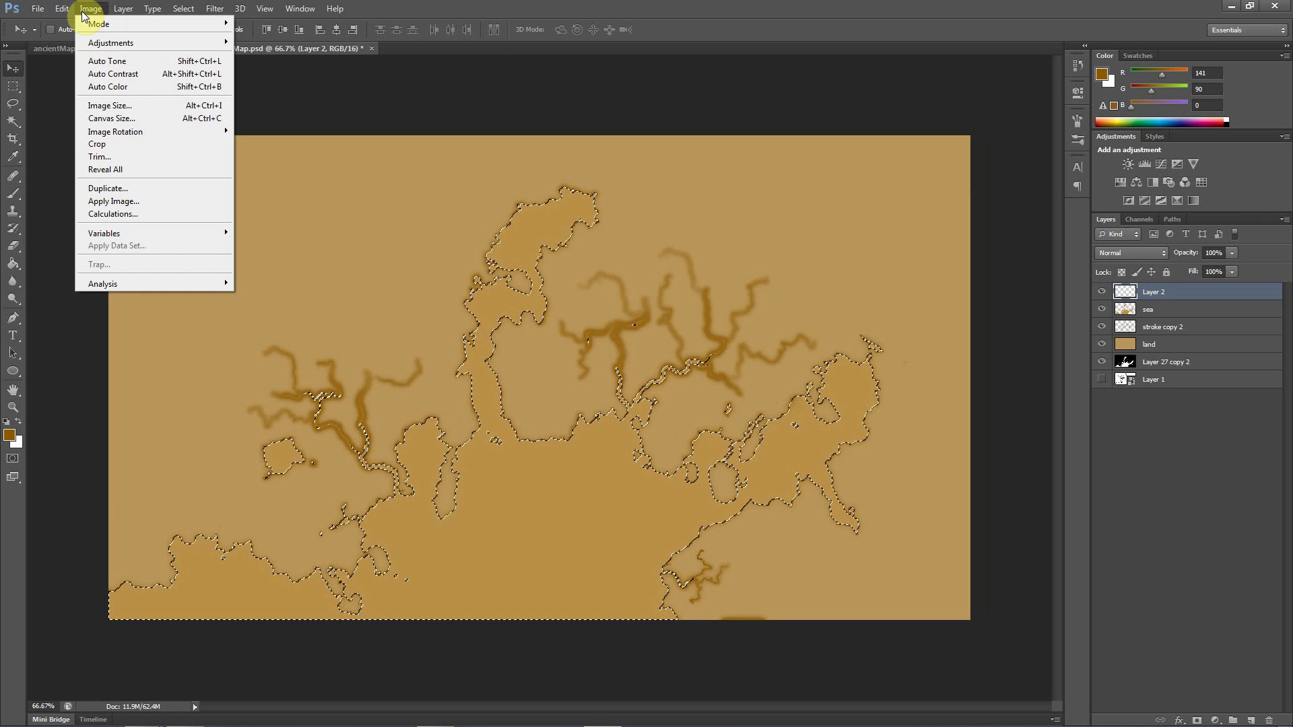
pyautogui.moveTo(62, 9)
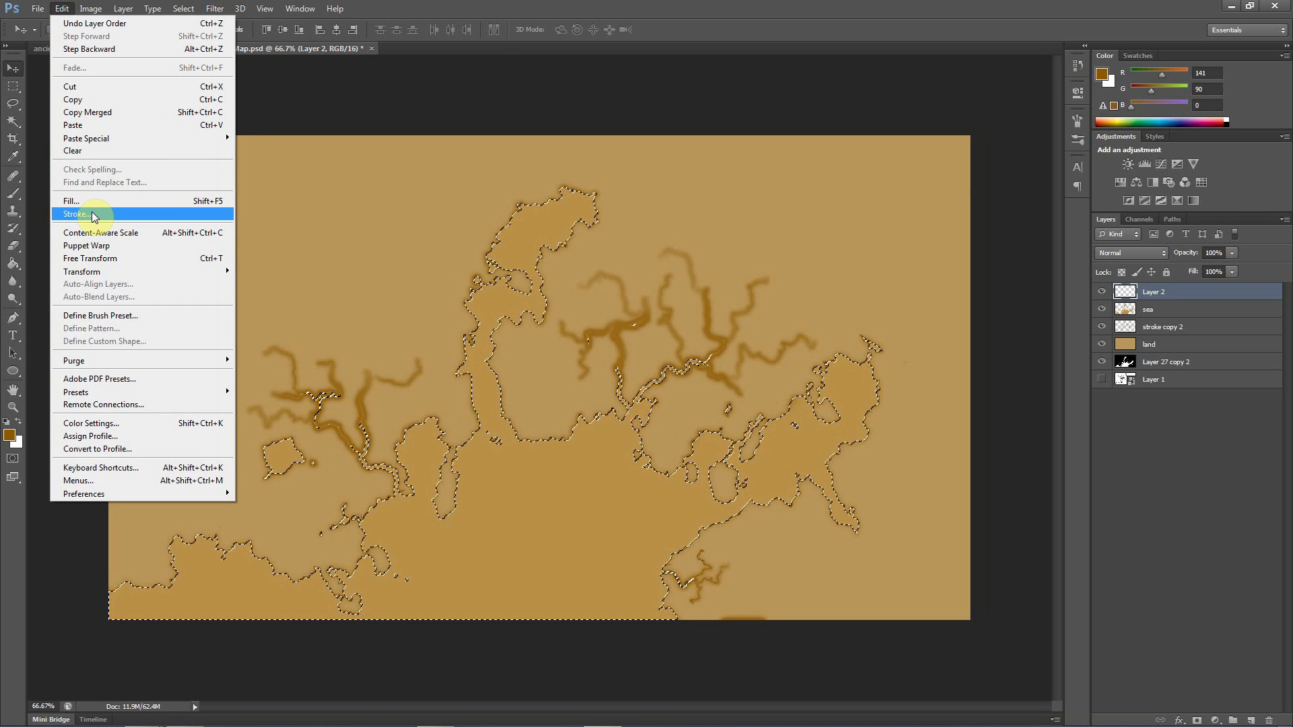
pyautogui.click(344, 20)
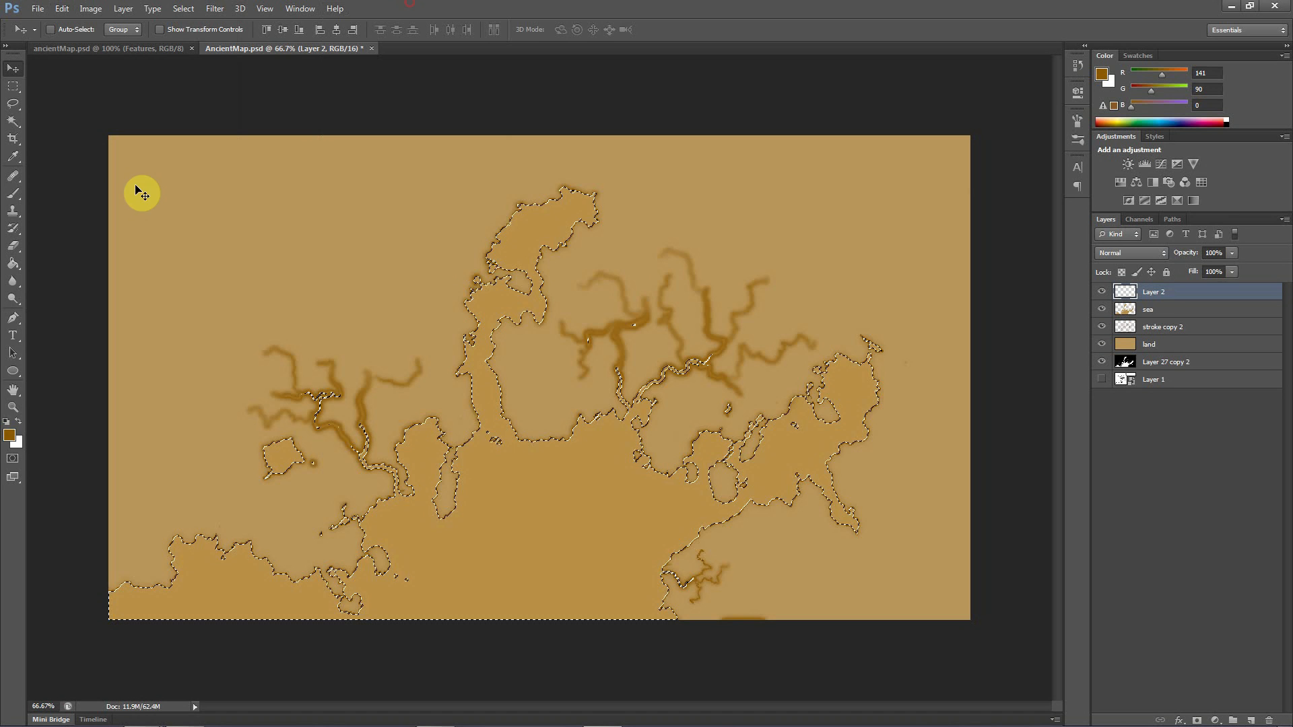
# Set the foreground colour to the dark brown 4b3001
pyautogui.click(10, 437)
pyautogui.click(635, 312)
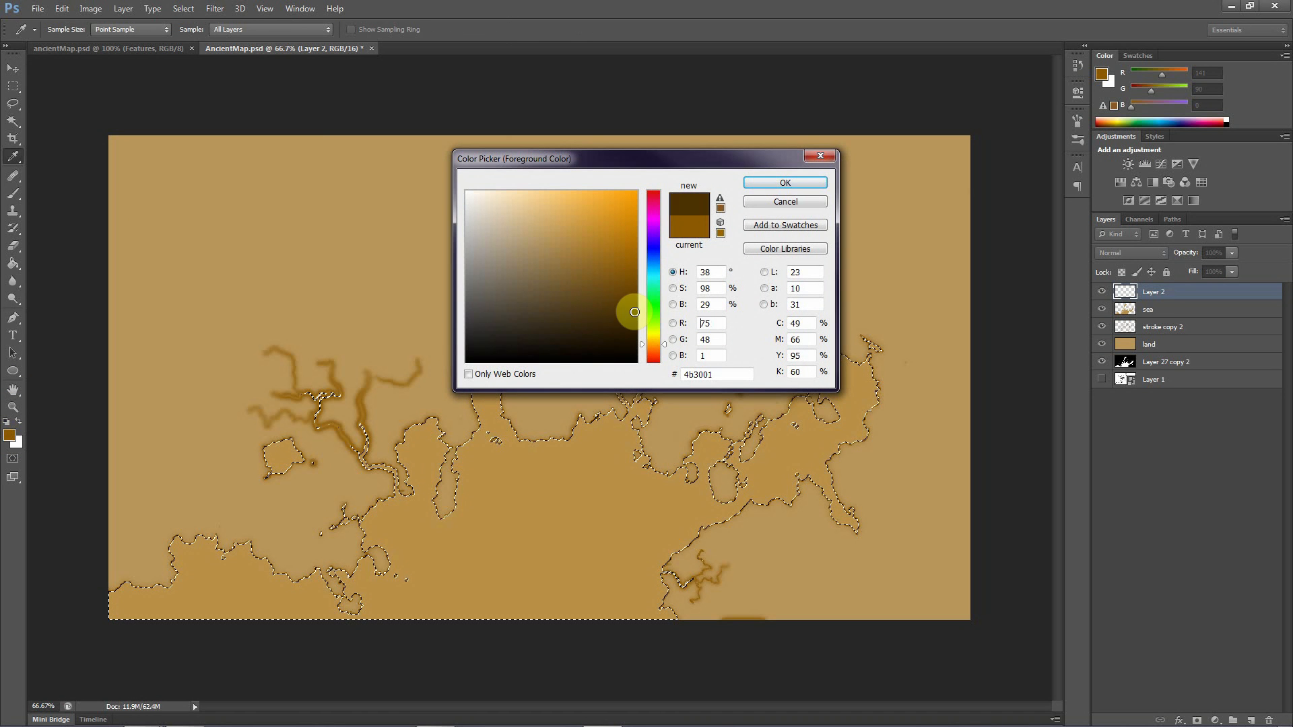
pyautogui.click(785, 182)
pyautogui.press('v')
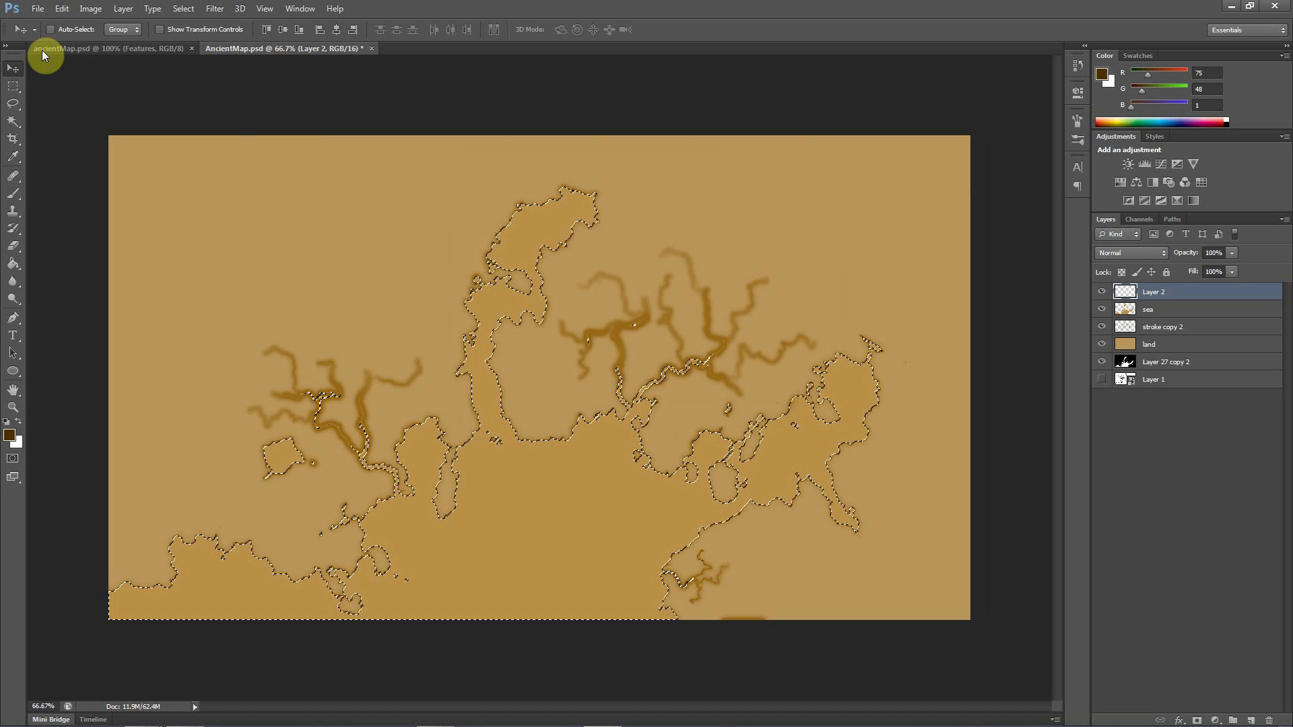
# Stroke the coast selection on Layer 2 with a 1.2 px centred dark brown line, and deselect
pyautogui.click(59, 9)
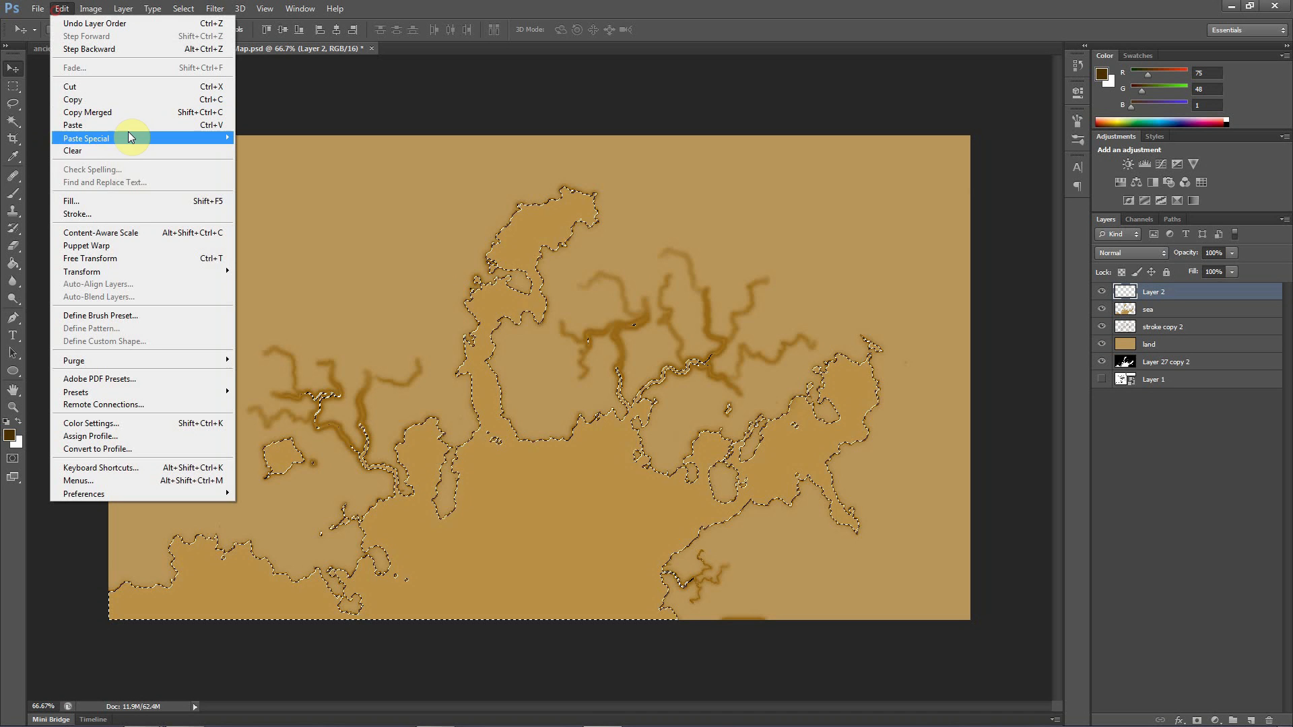
pyautogui.click(86, 208)
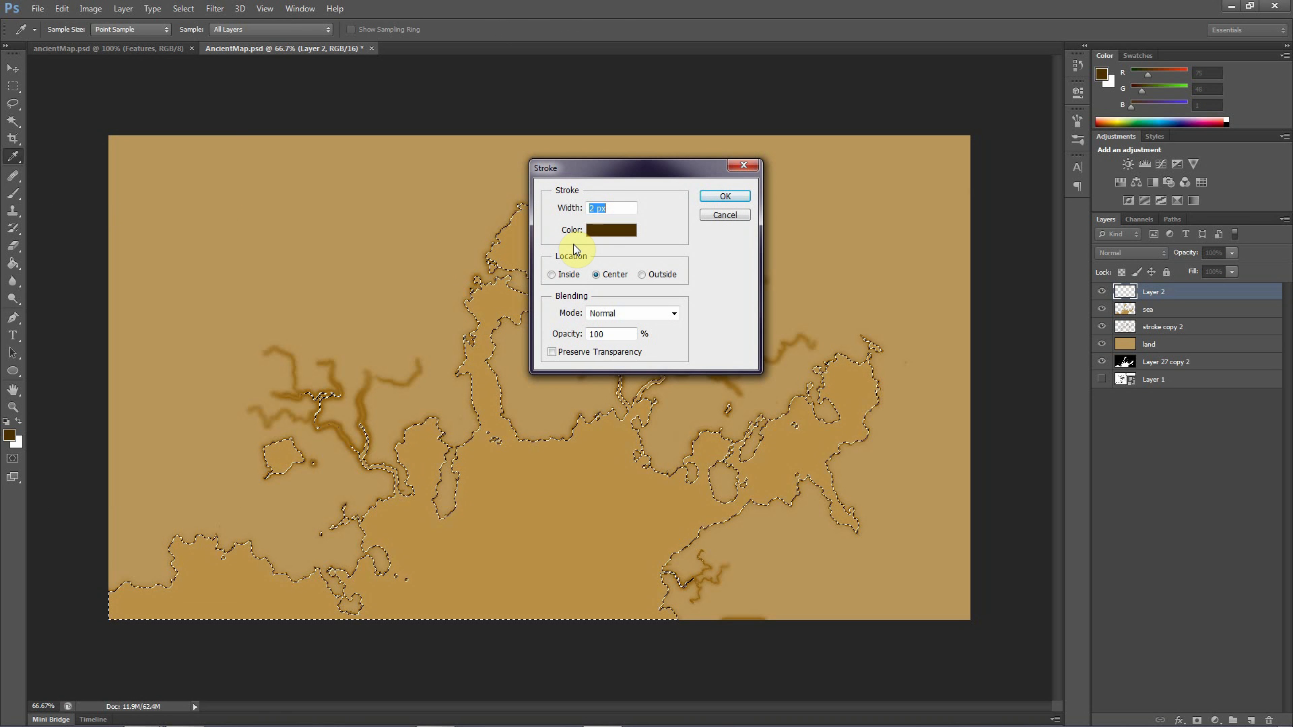
pyautogui.write('1.2')
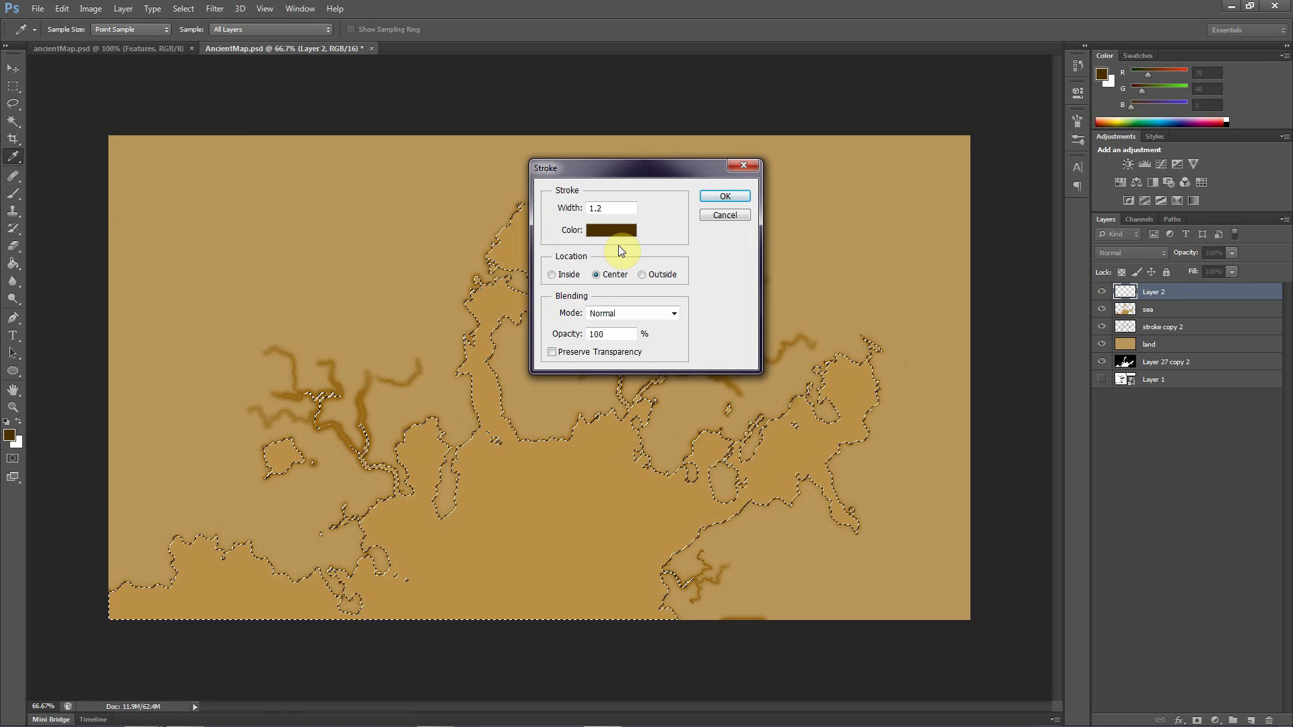
pyautogui.click(724, 196)
pyautogui.press('v')
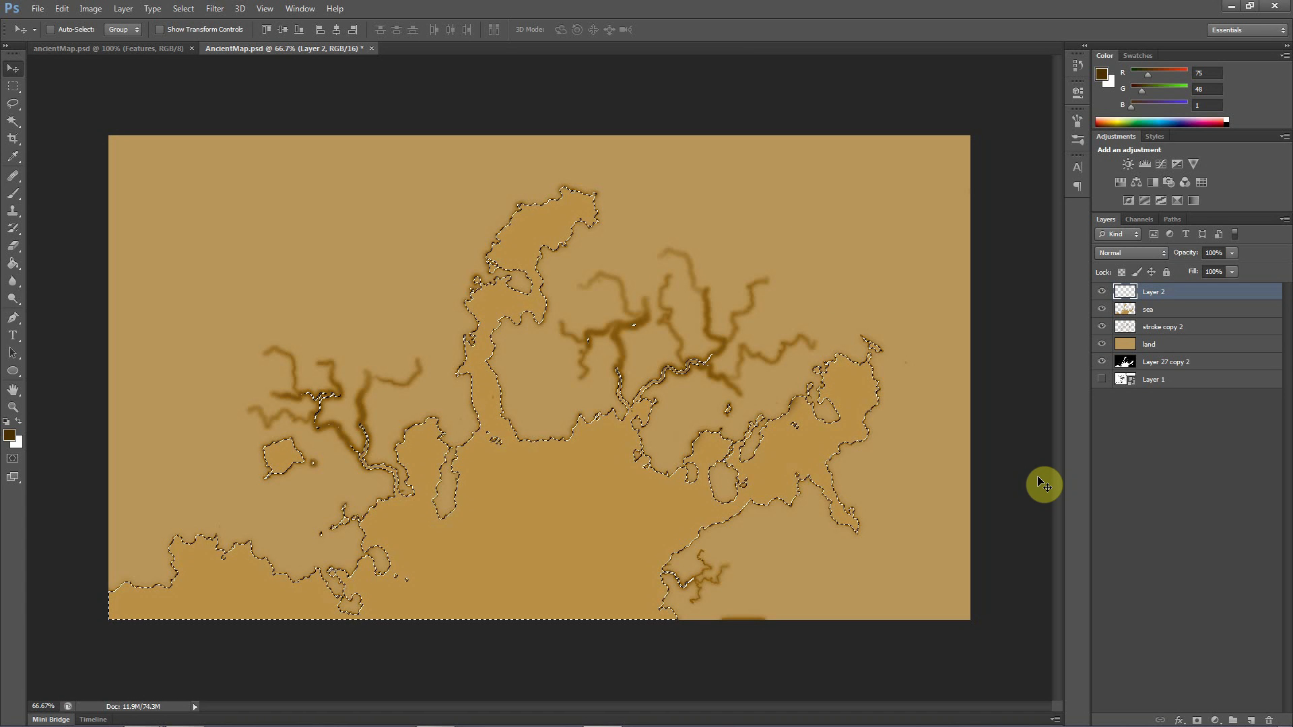
pyautogui.hotkey('ctrl', 'd')
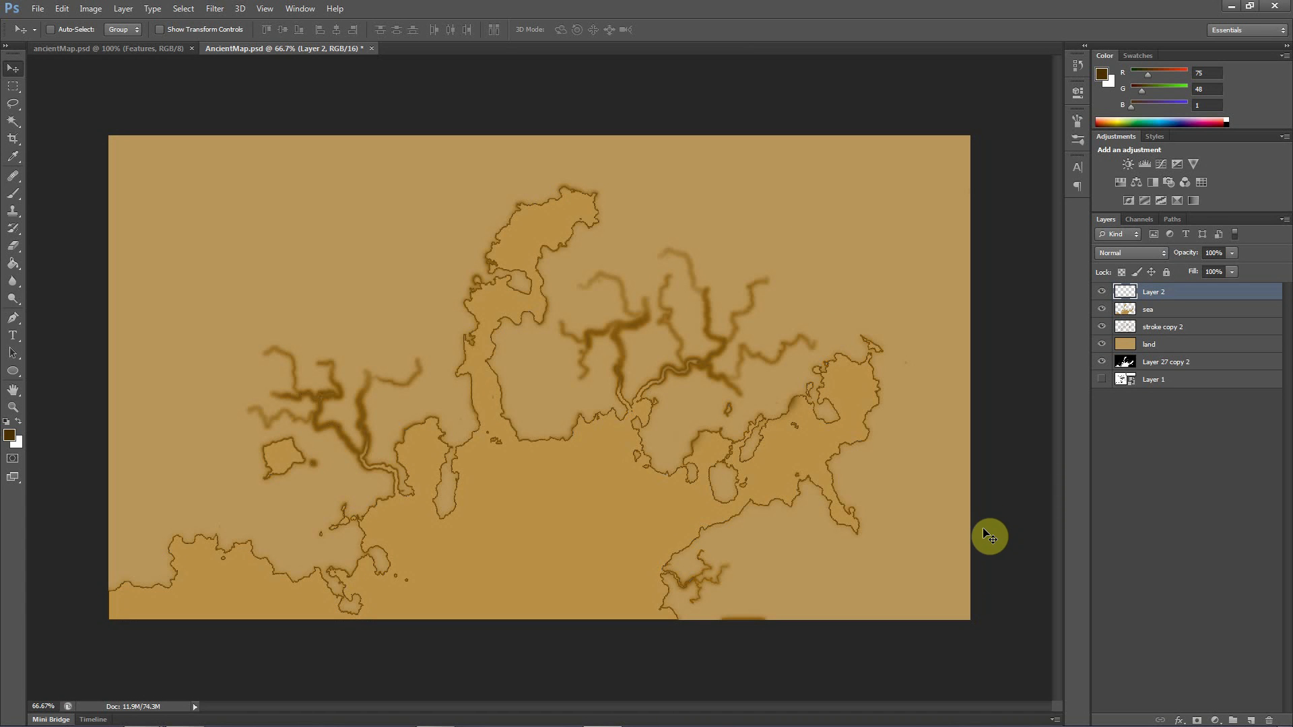
# Toggle Layer 2's visibility repeatedly to compare the map with and without the dark coast outline
pyautogui.click(1102, 293)
pyautogui.click(1103, 296)
pyautogui.click(1102, 297)
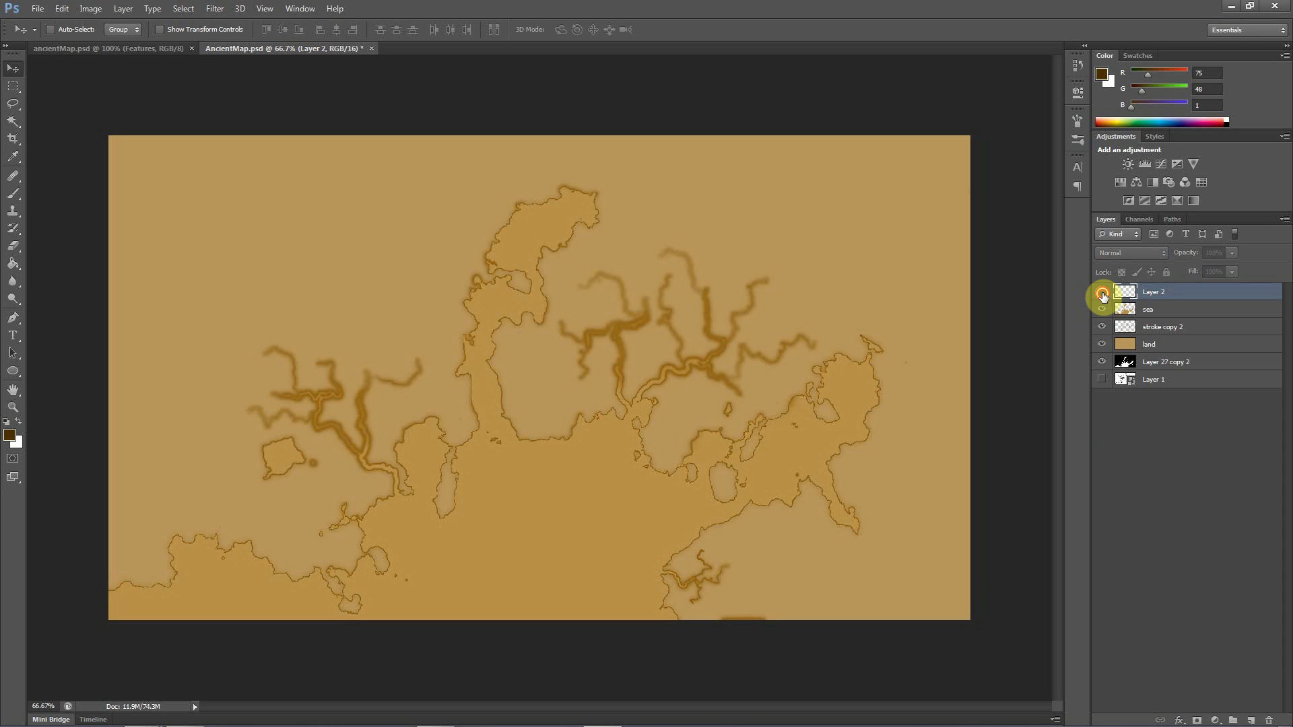
pyautogui.click(1103, 297)
pyautogui.click(1103, 296)
pyautogui.click(1103, 297)
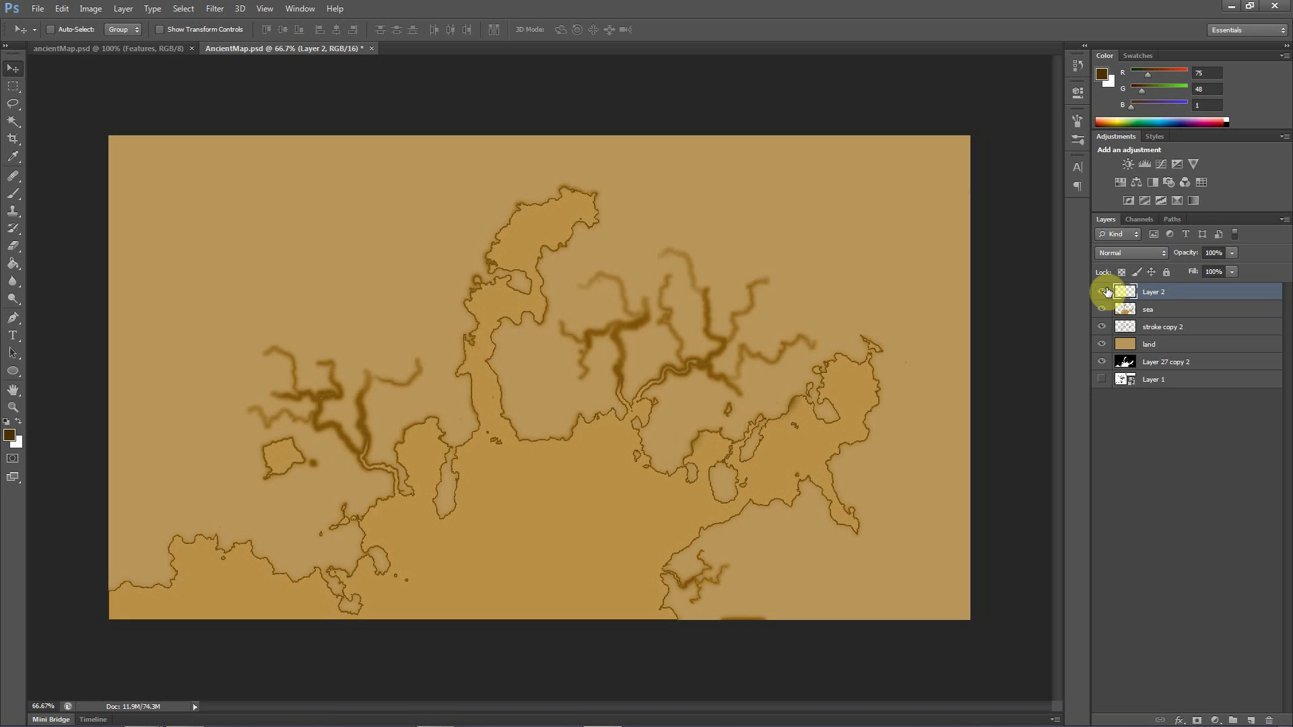
pyautogui.click(1103, 292)
pyautogui.click(1103, 294)
# Fade Layer 2's dark outline along all the rivers using the Eraser at 34% opacity
pyautogui.click(13, 245)
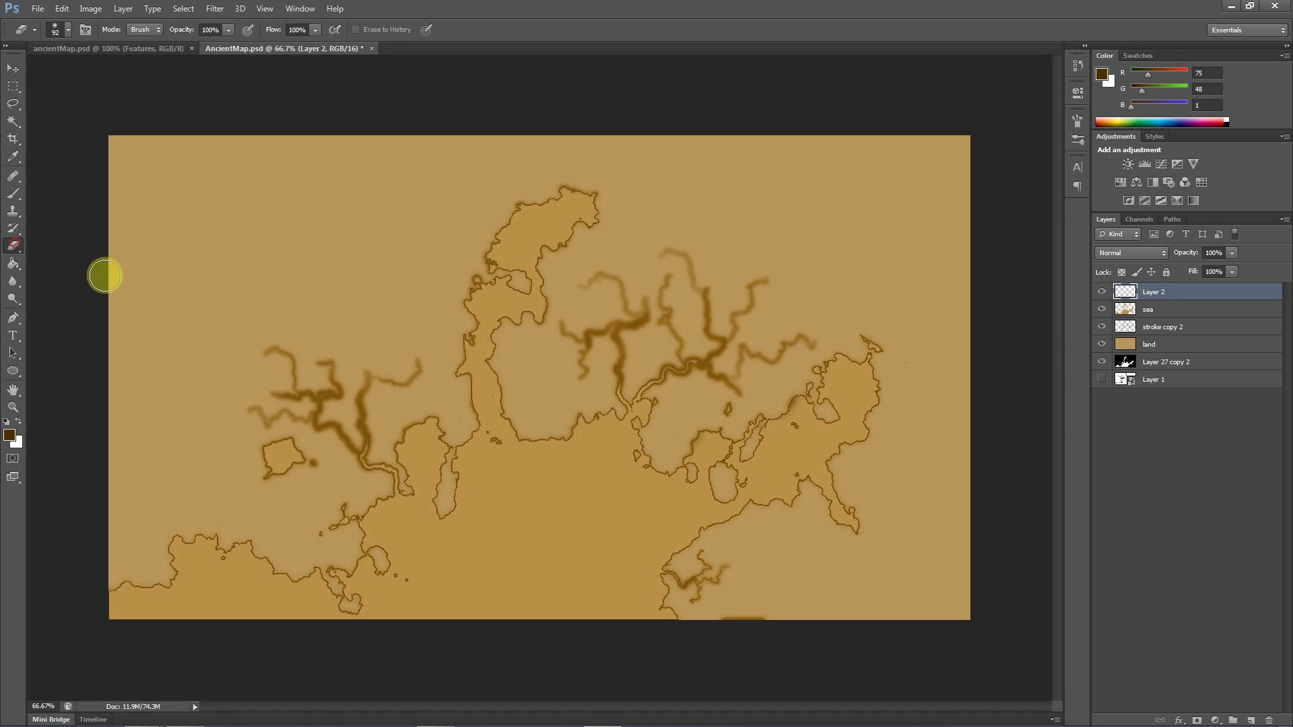
pyautogui.click(228, 29)
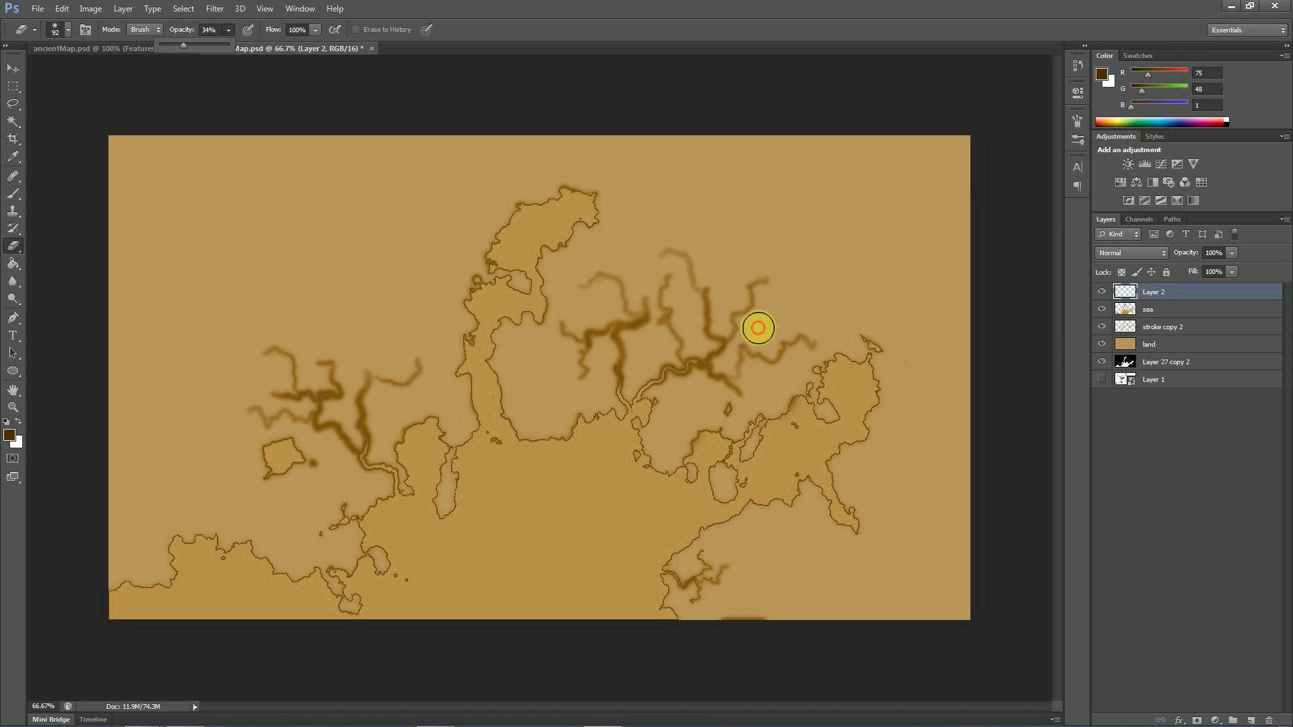
pyautogui.click(788, 298)
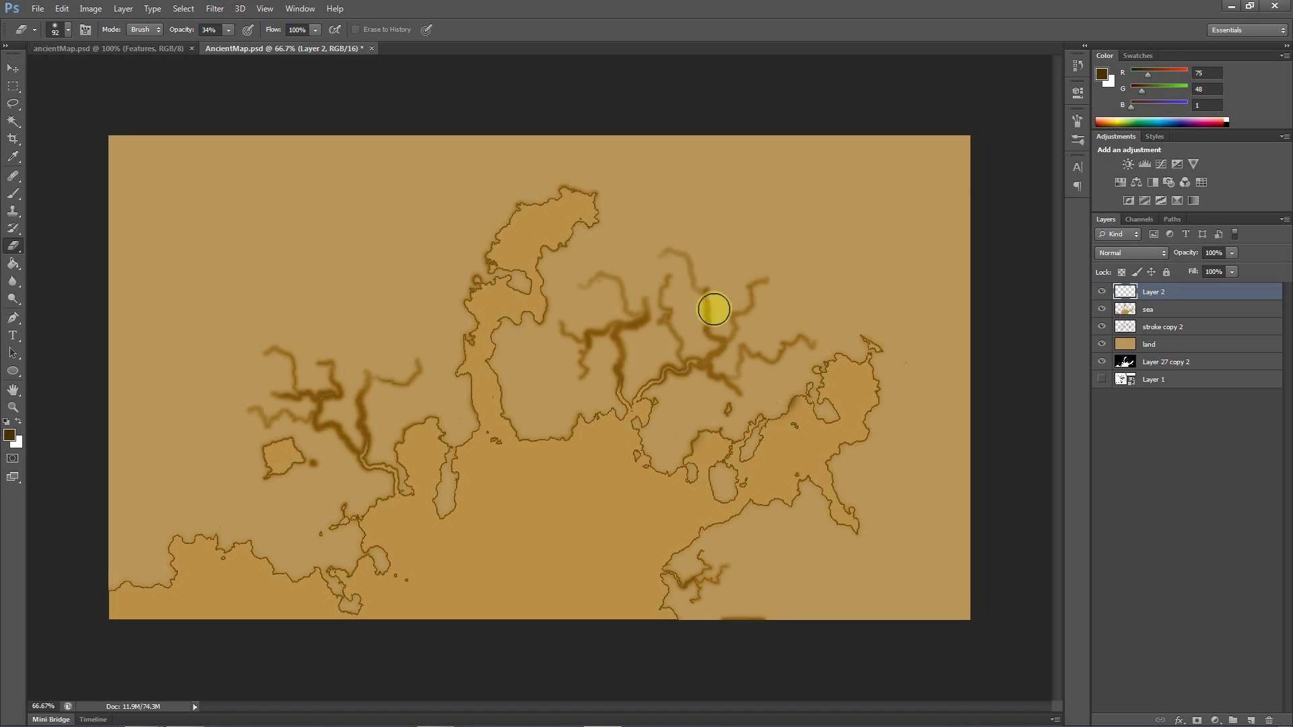
pyautogui.click(710, 309)
pyautogui.click(701, 292)
pyautogui.click(649, 326)
pyautogui.click(614, 341)
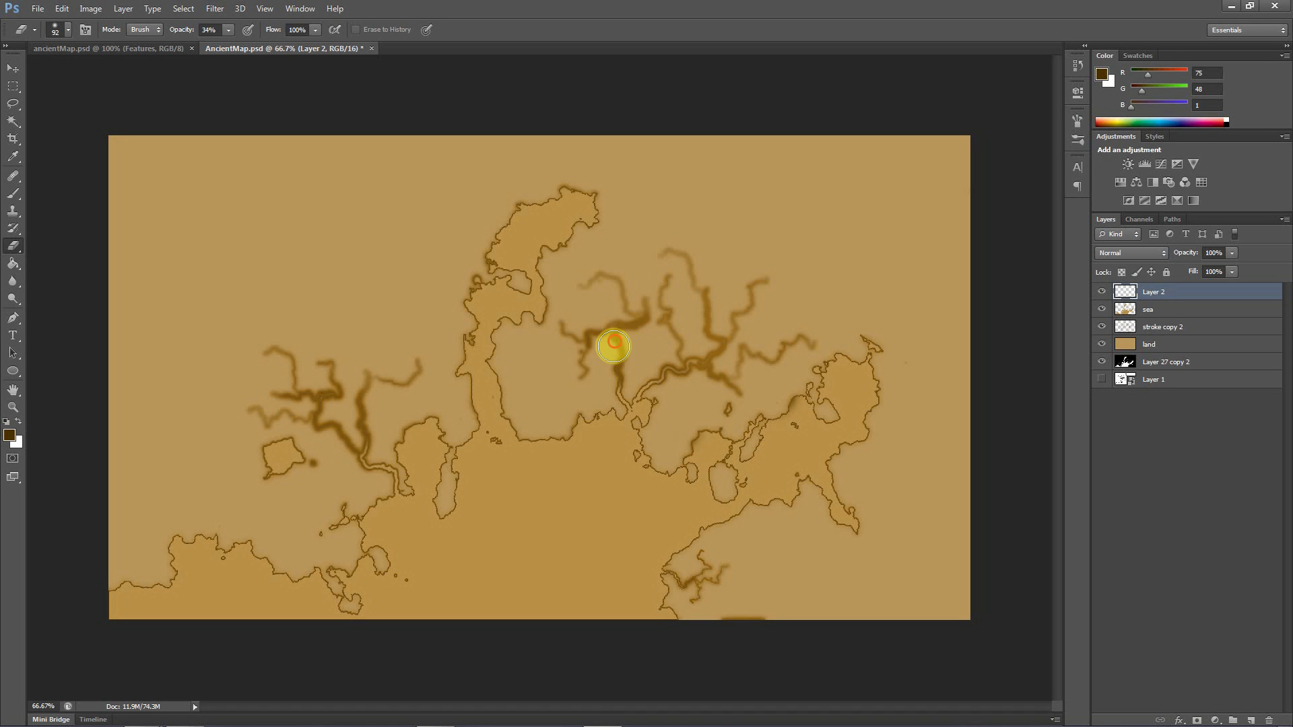
pyautogui.click(605, 358)
pyautogui.click(606, 343)
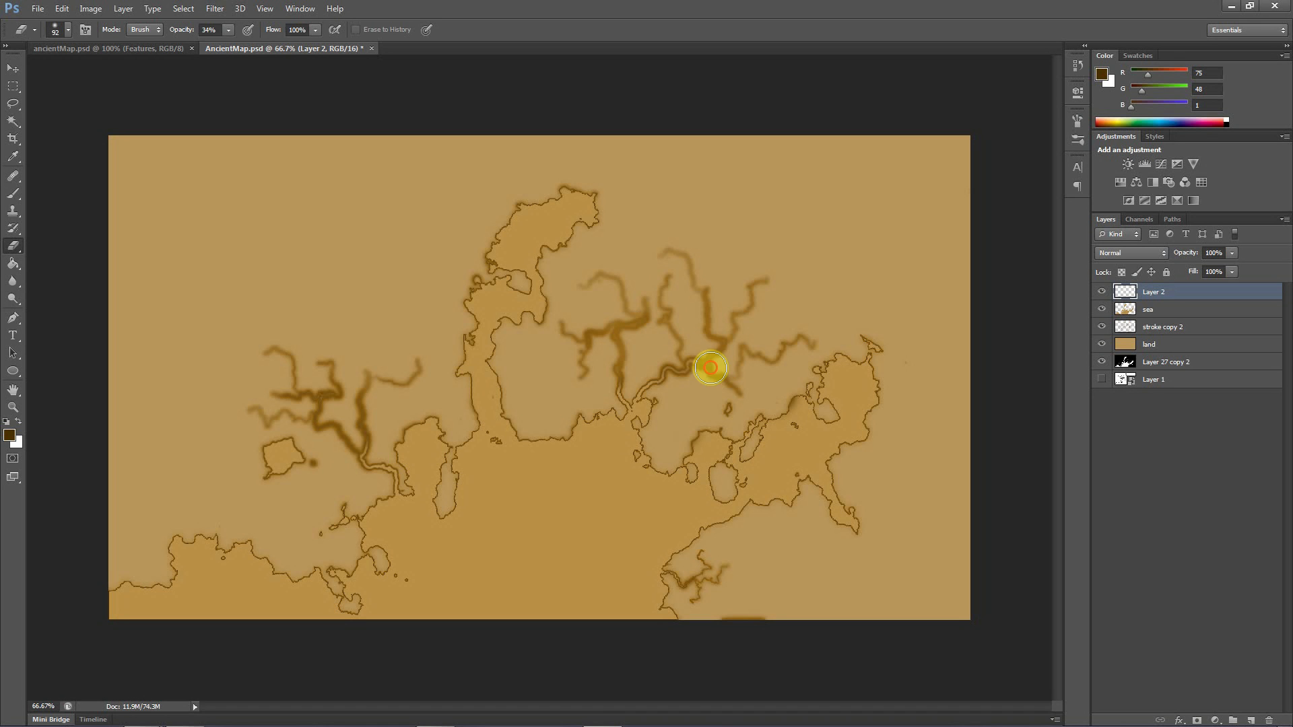
pyautogui.click(704, 351)
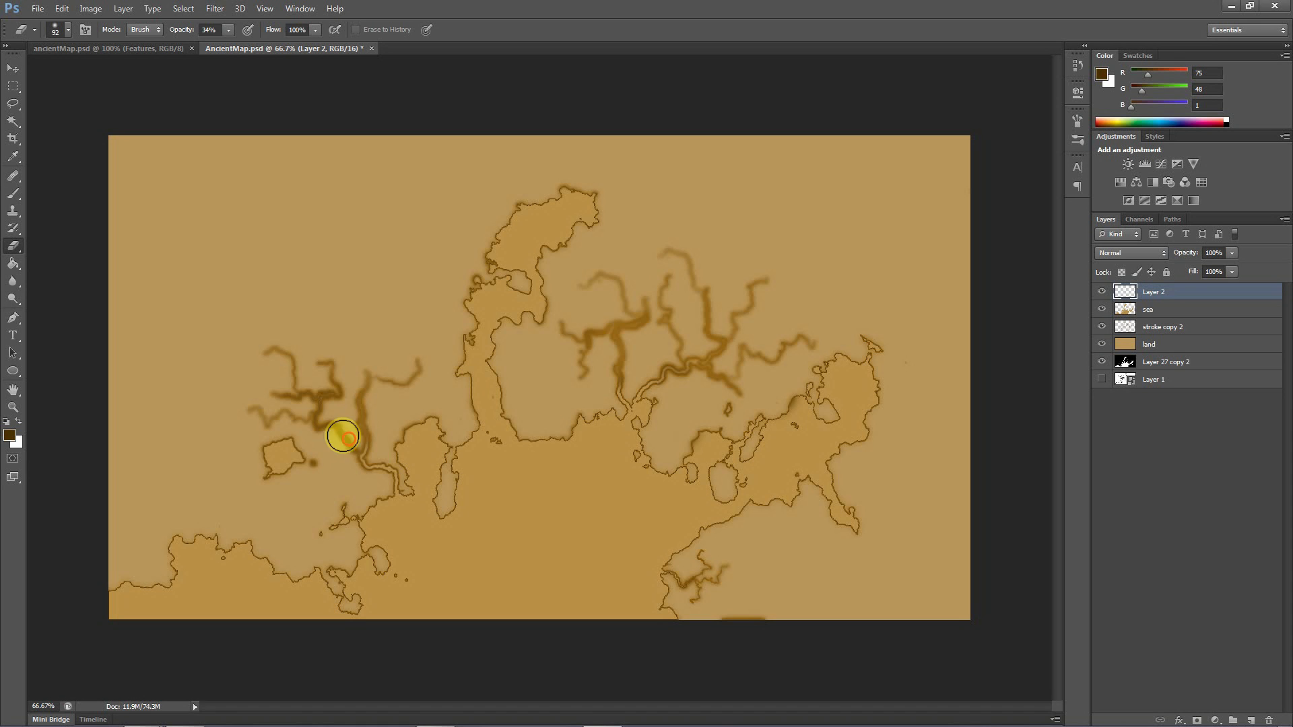
pyautogui.click(317, 390)
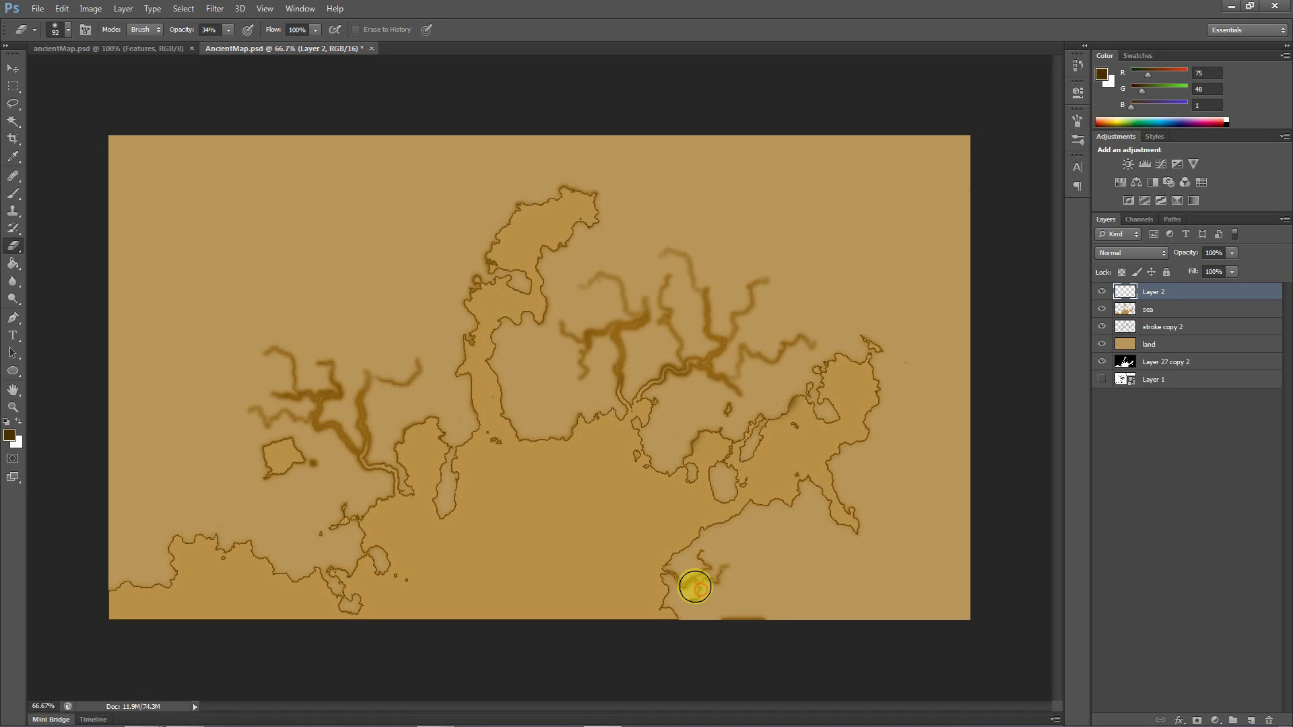
pyautogui.click(677, 580)
pyautogui.click(695, 374)
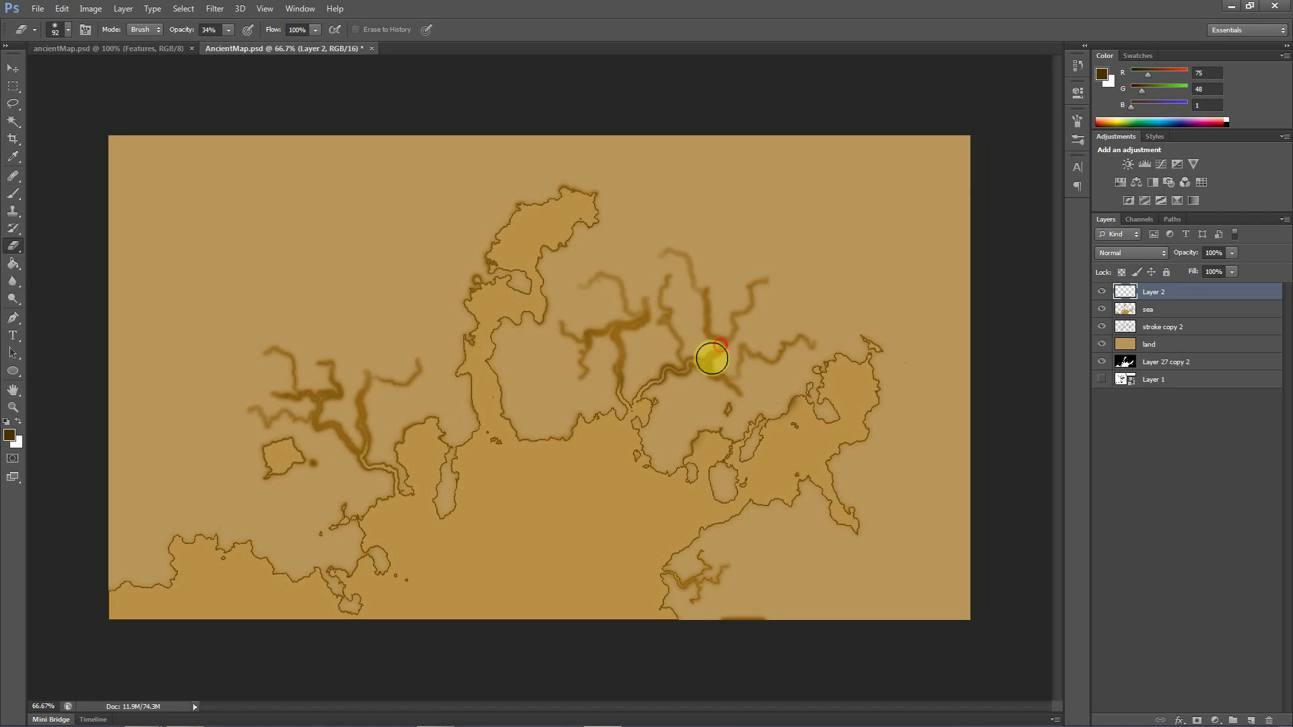
pyautogui.click(636, 347)
pyautogui.click(620, 358)
pyautogui.click(621, 373)
pyautogui.click(692, 369)
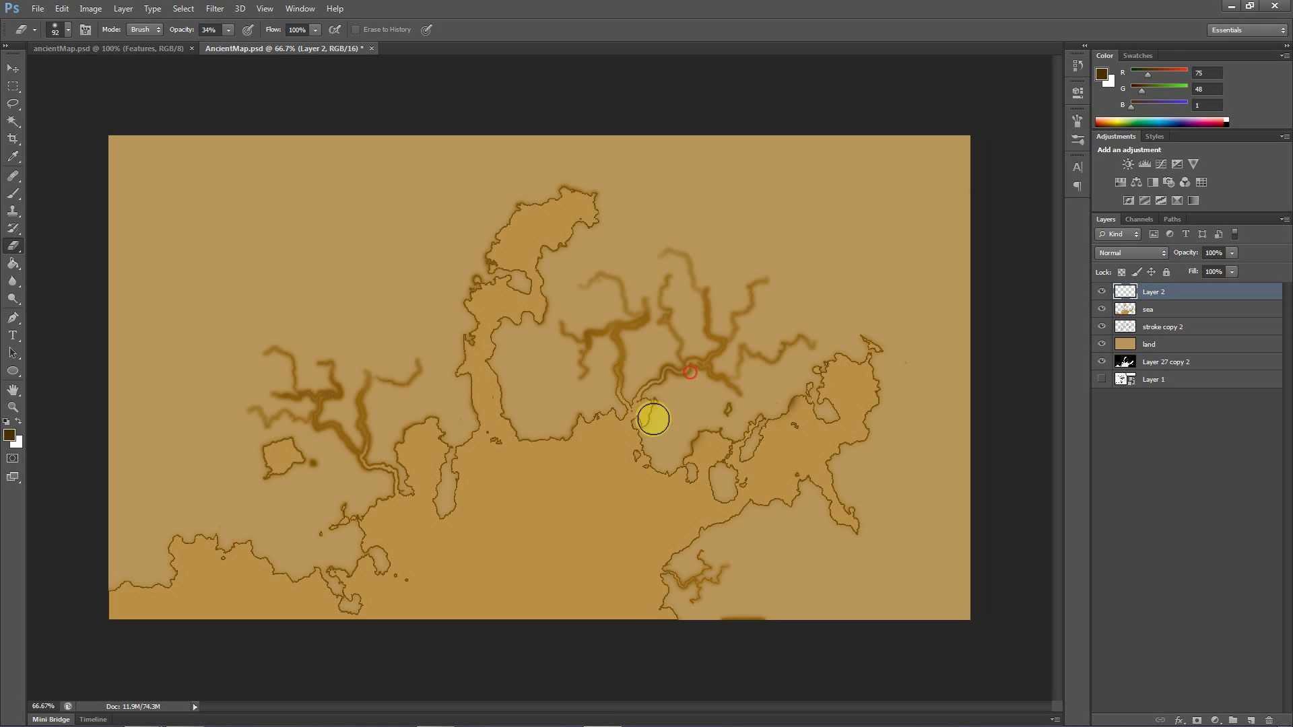
pyautogui.click(652, 419)
pyautogui.click(357, 466)
pyautogui.click(321, 407)
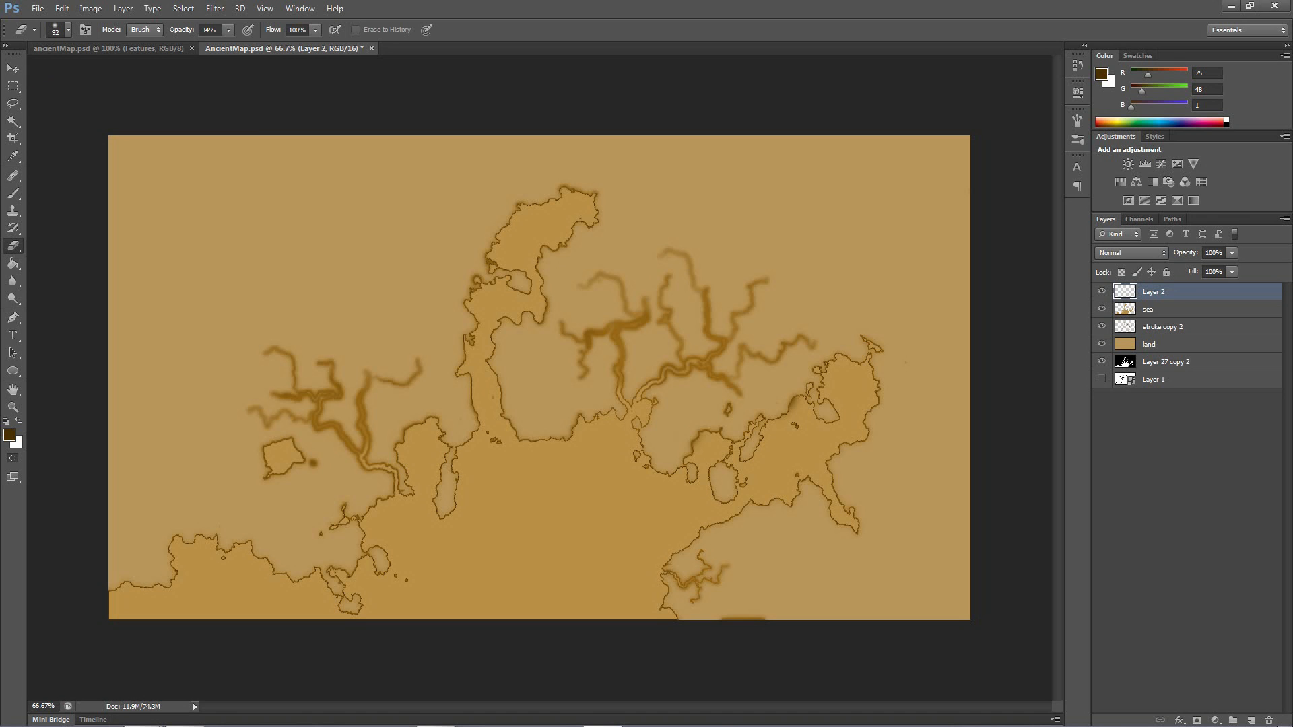
# Switch back to the Move tool and add a new empty layer above Layer 2
pyautogui.click(12, 68)
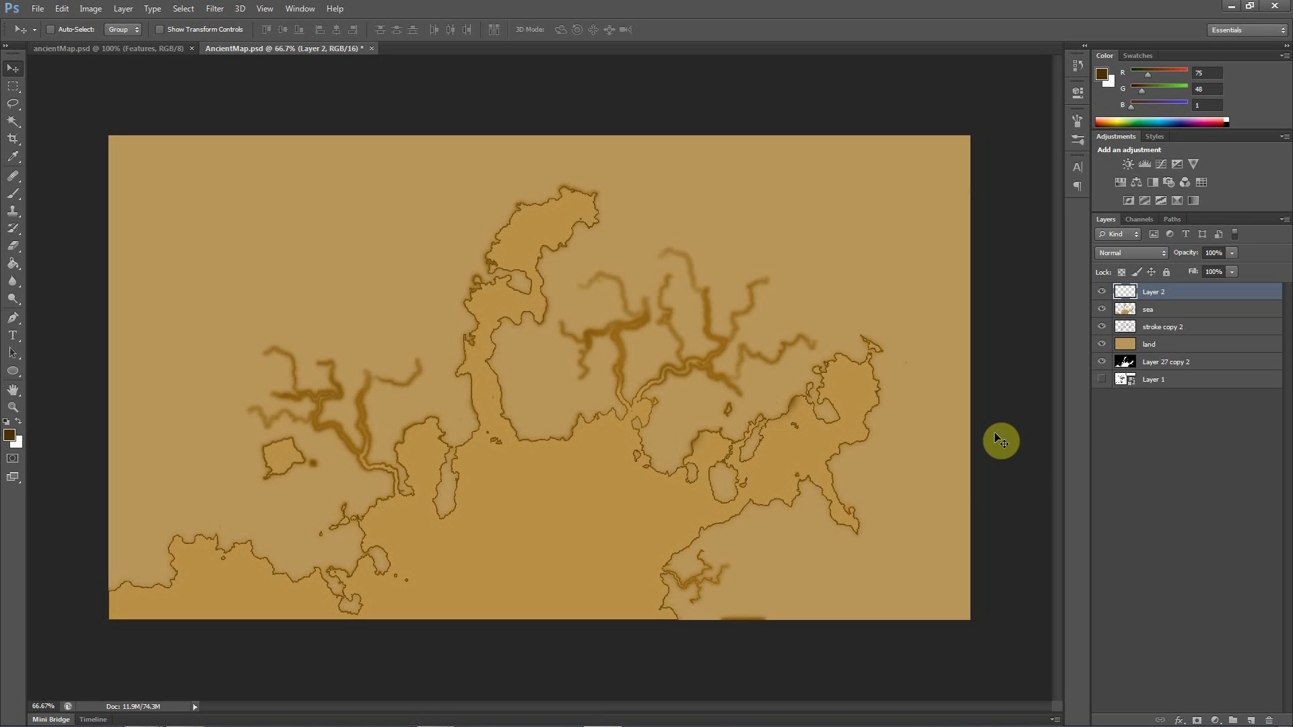
pyautogui.click(1251, 721)
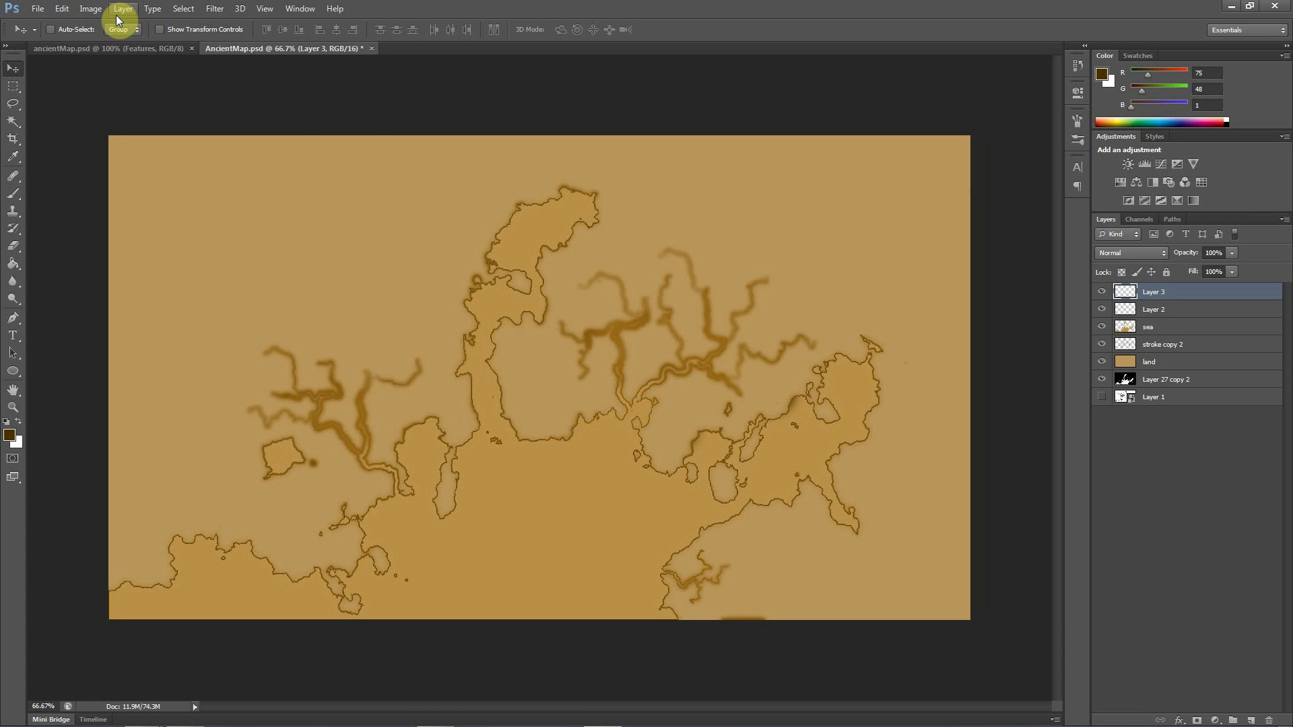
# Try to render Difference Clouds on the empty Layer 3
pyautogui.click(225, 11)
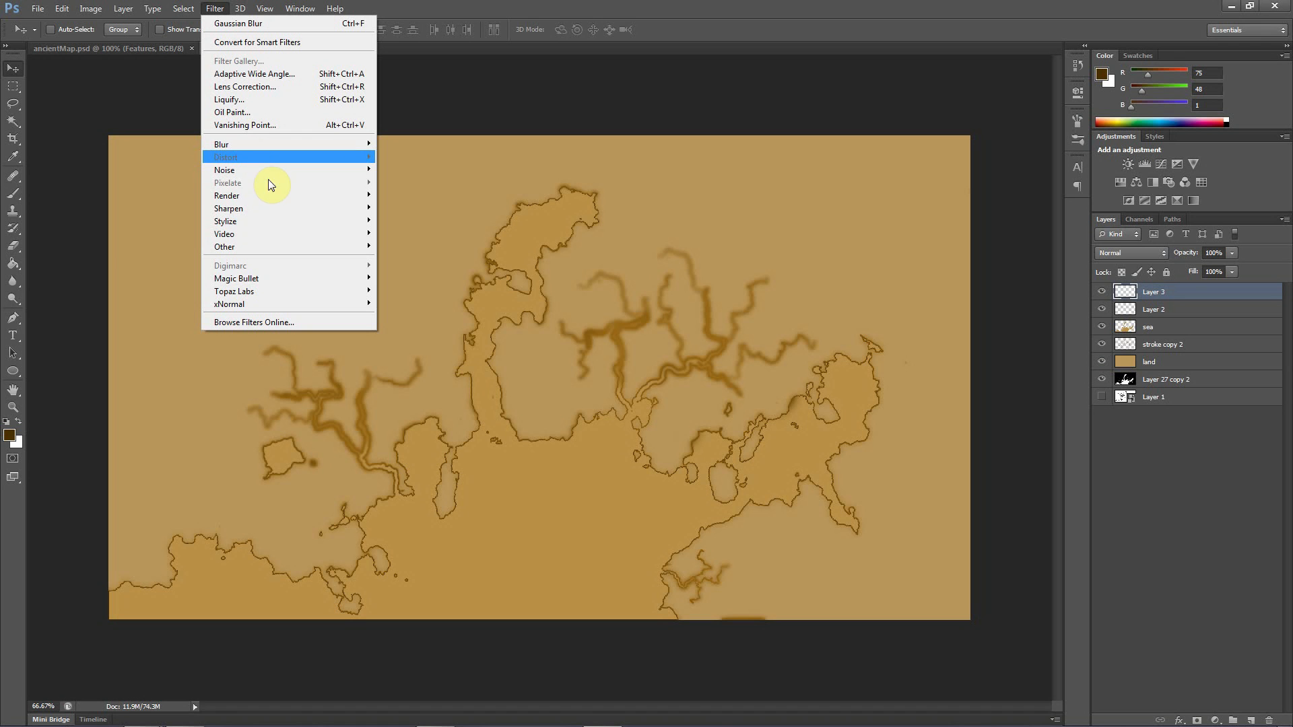
pyautogui.moveTo(252, 196)
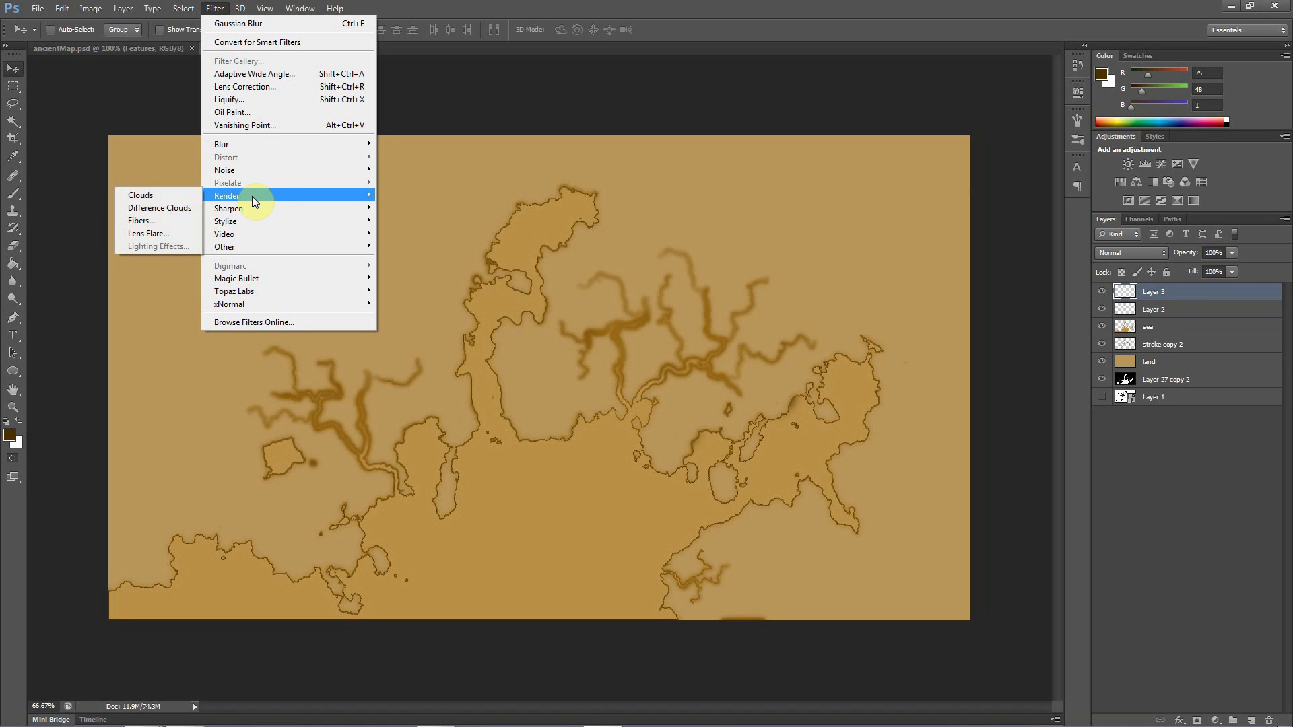
pyautogui.click(172, 206)
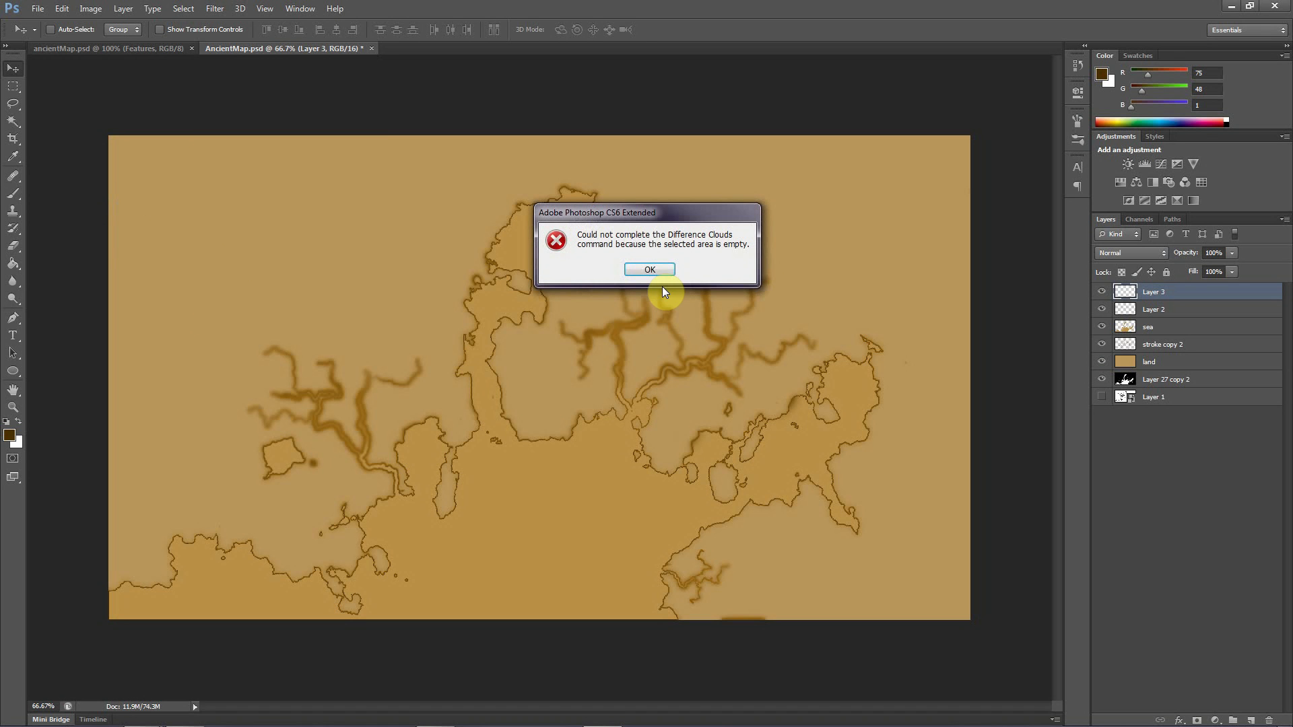
pyautogui.click(648, 270)
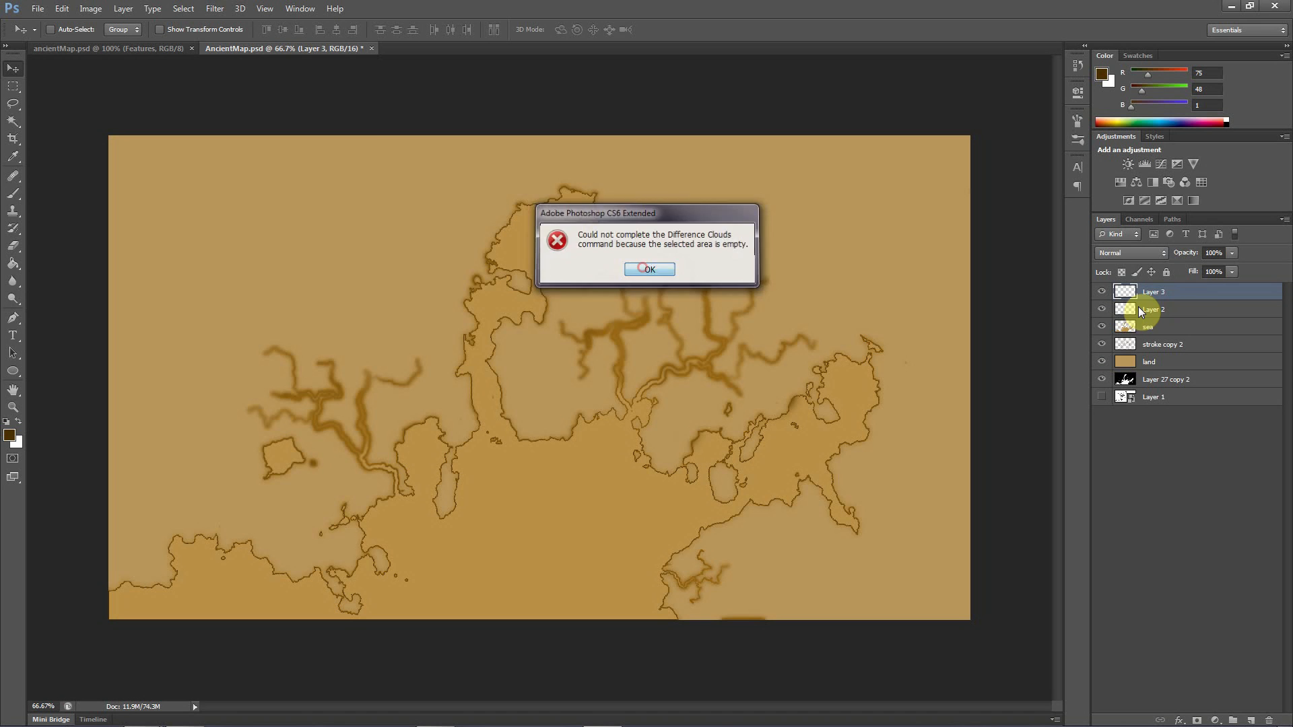
# Fill Layer 3 with the white background colour in Normal mode at 100% opacity
pyautogui.click(61, 8)
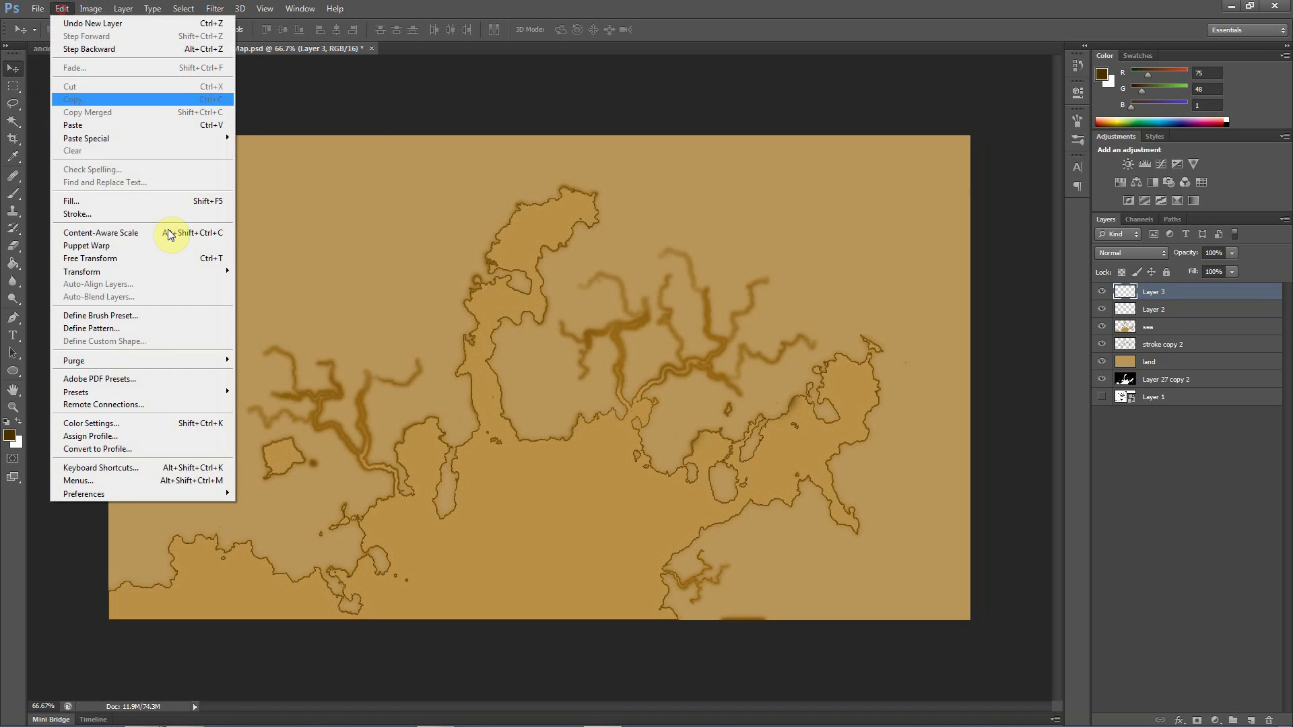
pyautogui.click(77, 202)
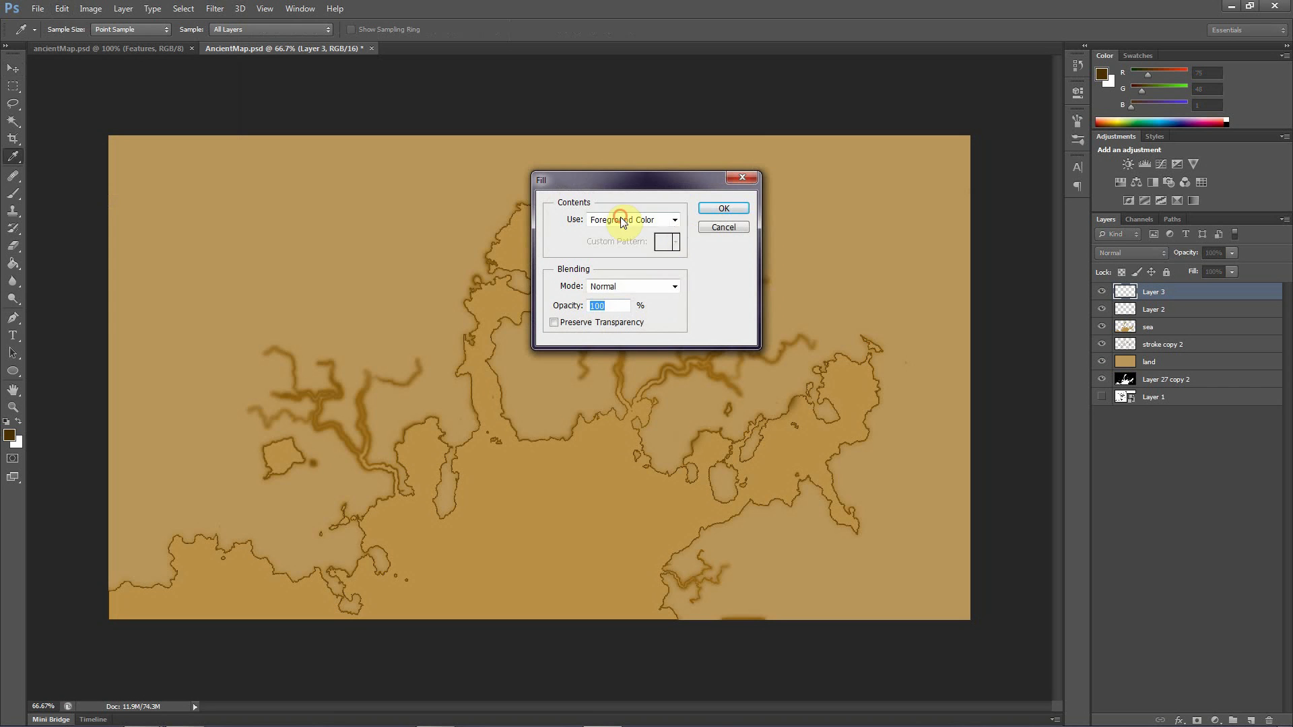
pyautogui.click(657, 220)
pyautogui.click(615, 245)
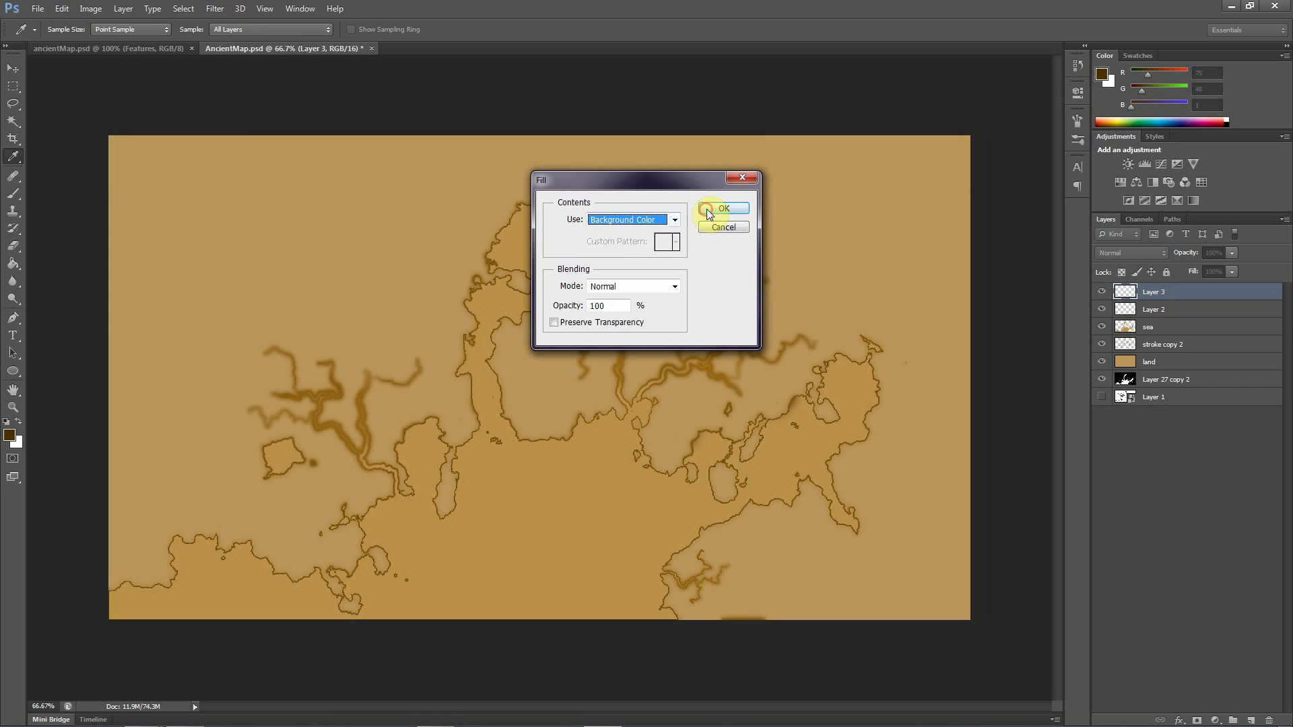
pyautogui.click(706, 209)
pyautogui.press('v')
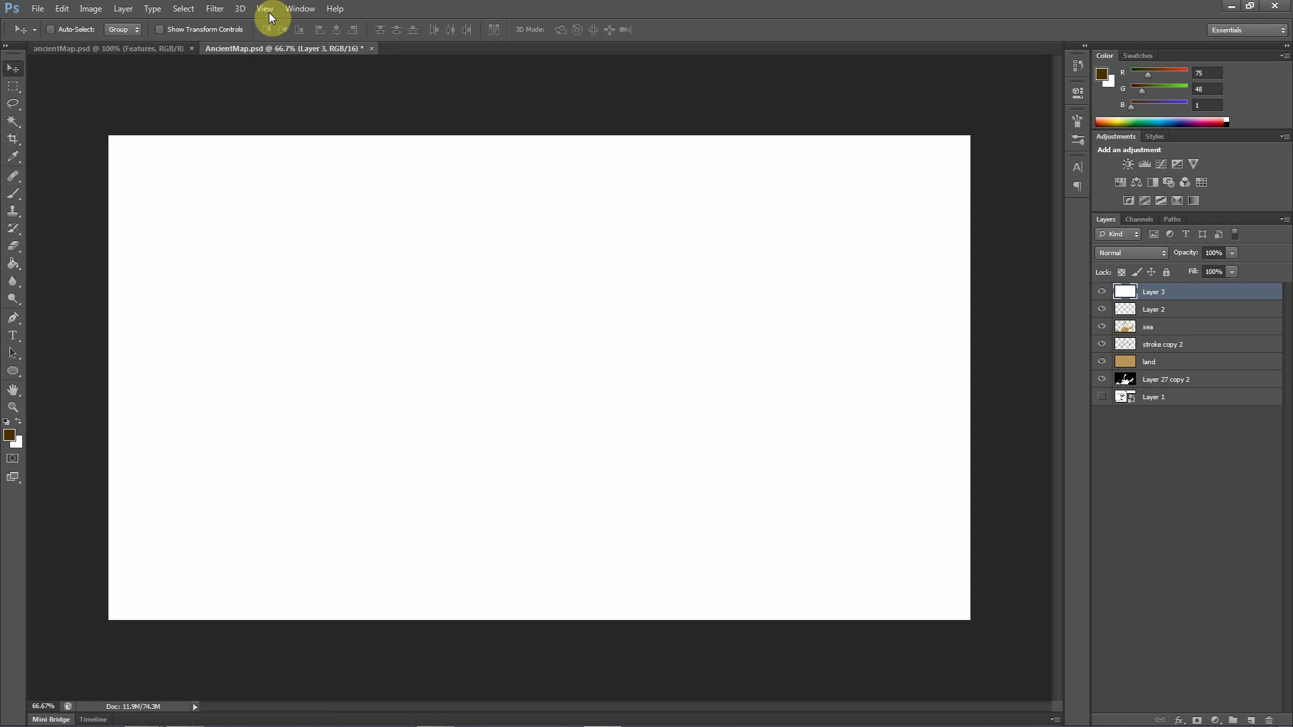
# Render Difference Clouds on the white-filled Layer 3 and reapply the filter twice
pyautogui.click(215, 9)
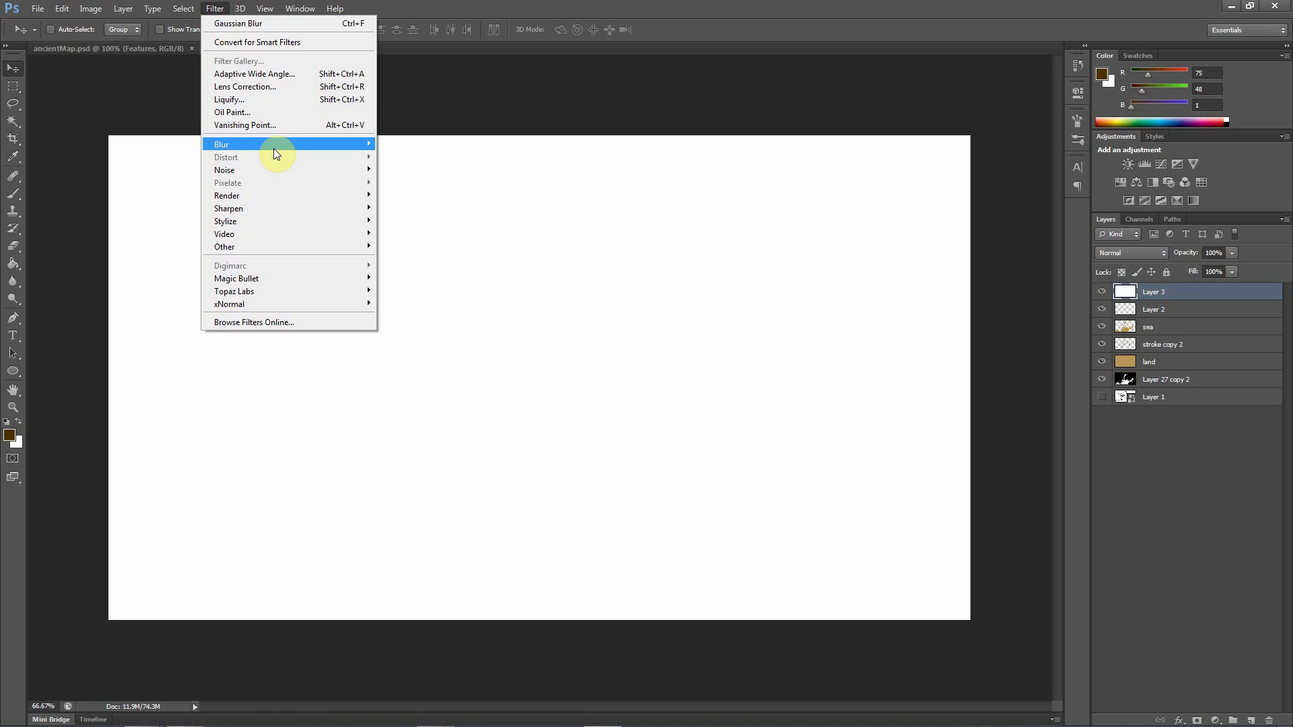
pyautogui.moveTo(294, 197)
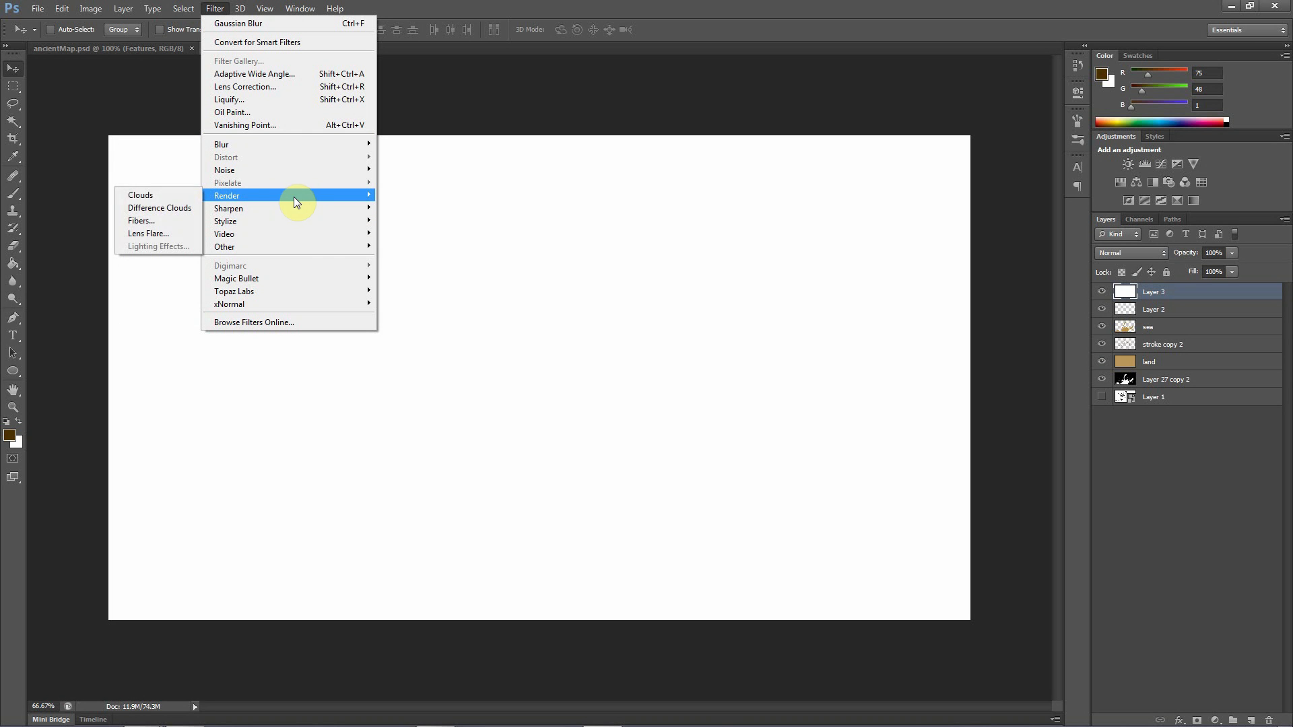
pyautogui.click(159, 208)
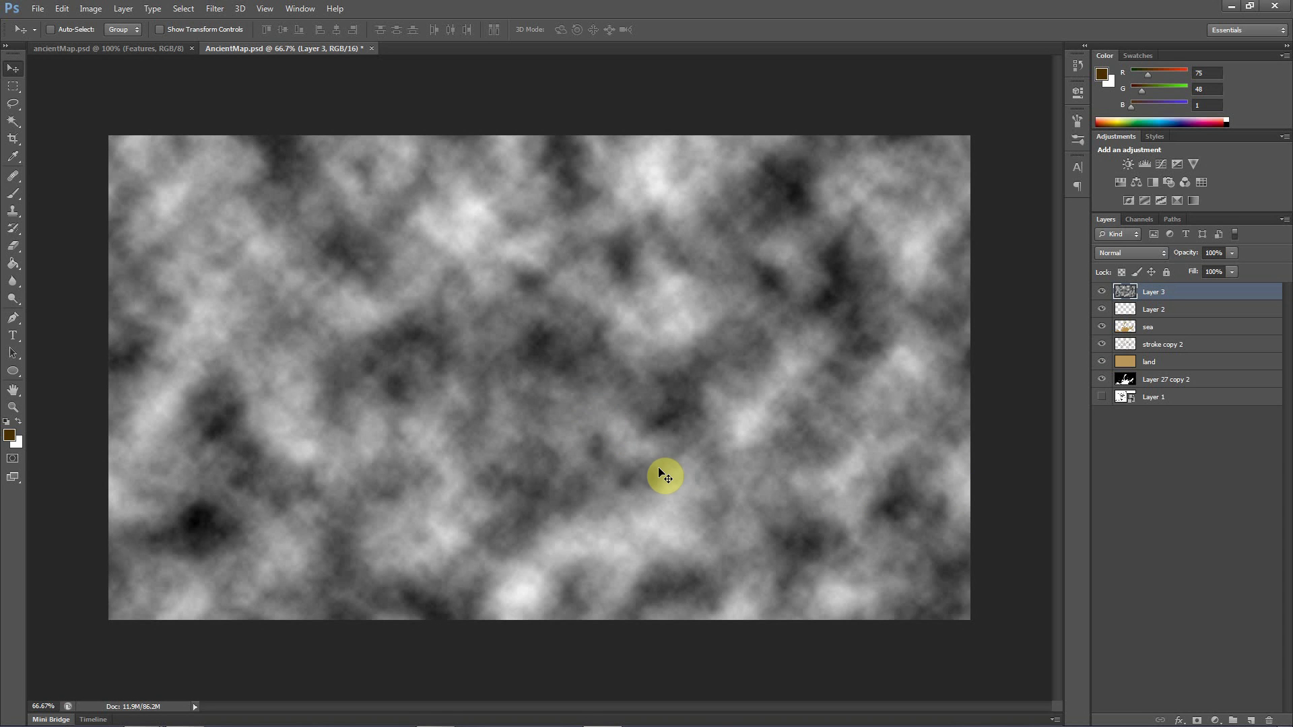
pyautogui.hotkey('ctrl', 'f')
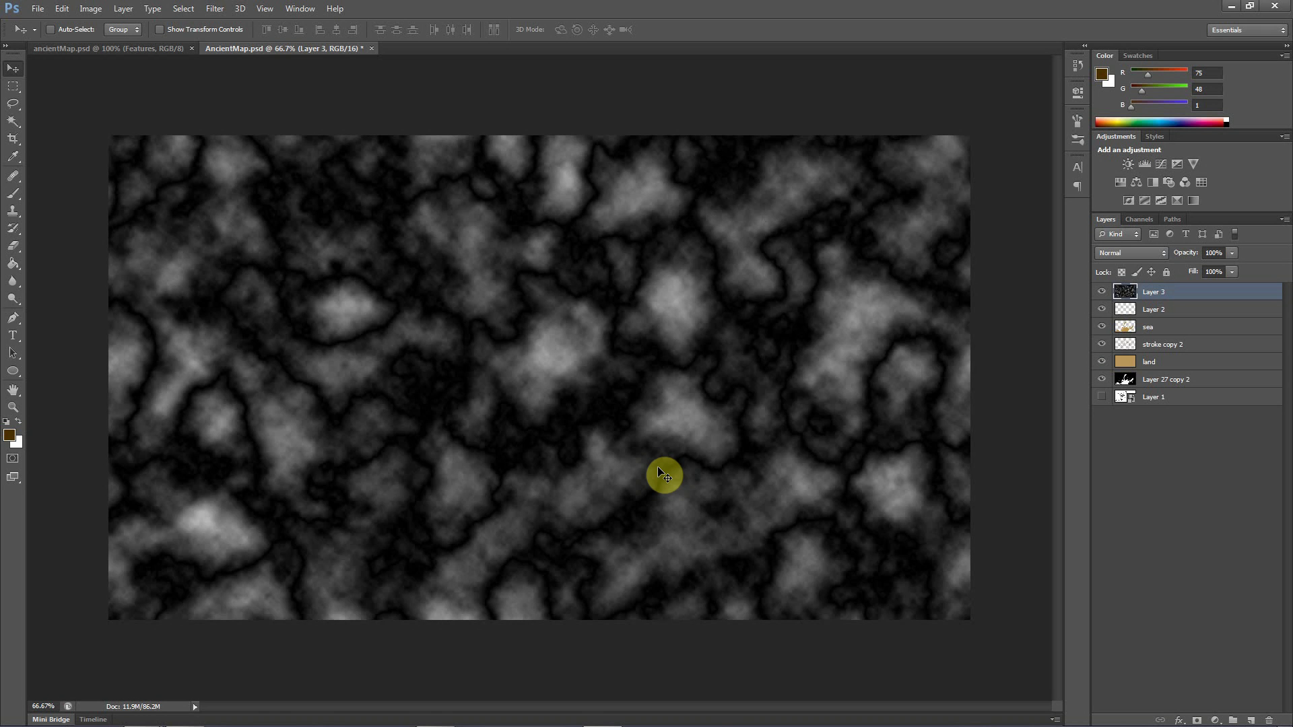
pyautogui.hotkey('ctrl', 'f')
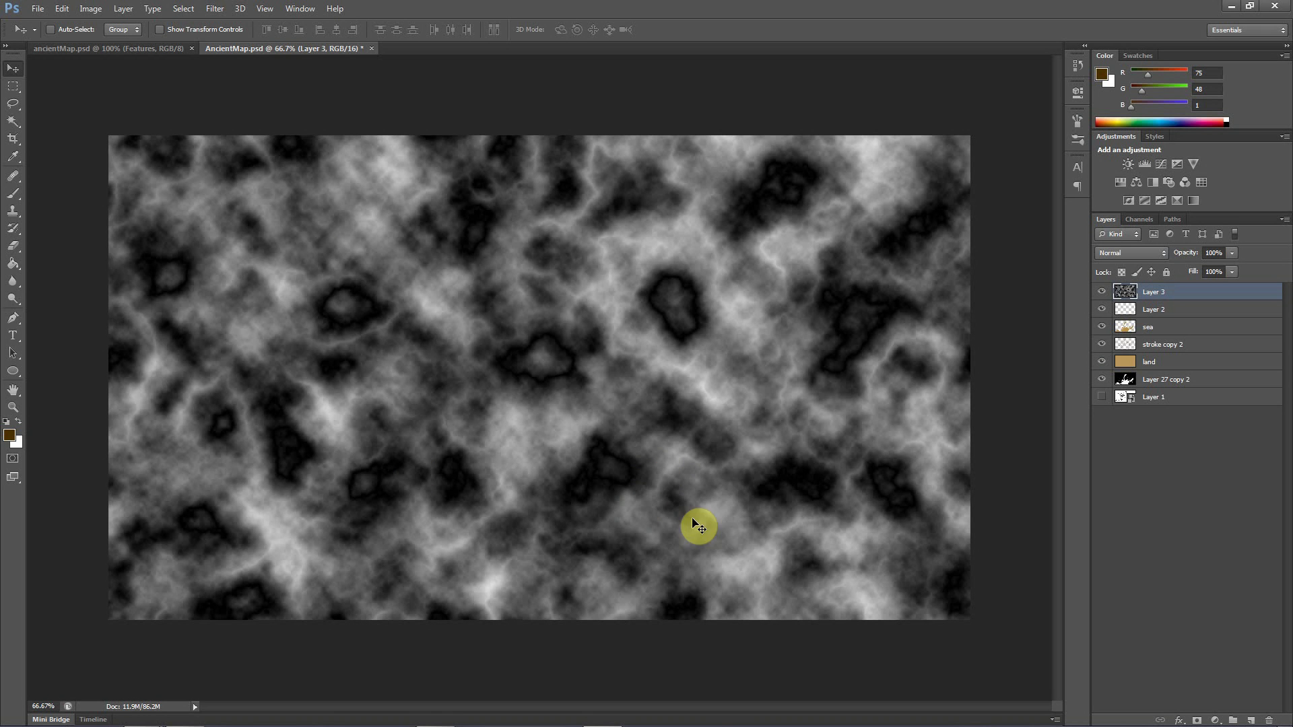
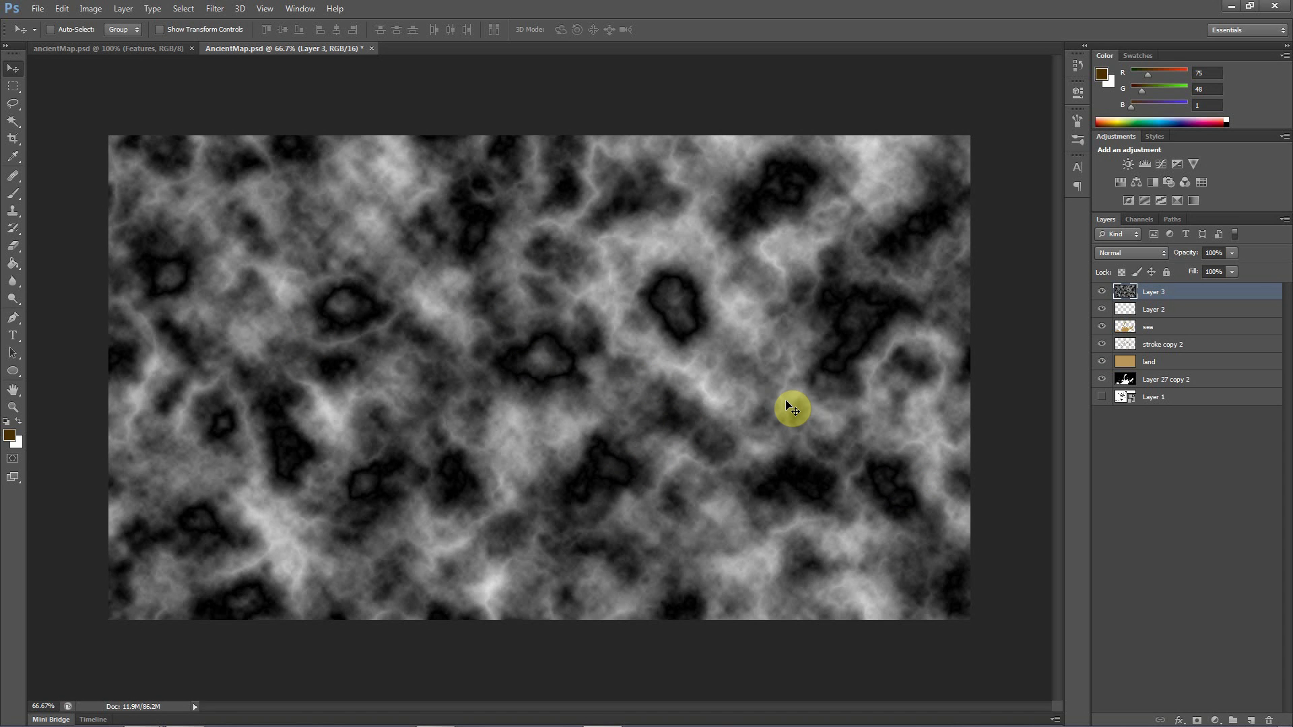
# Create a new layer group and place it directly below Layer 3, above Layer 2
pyautogui.click(1146, 314)
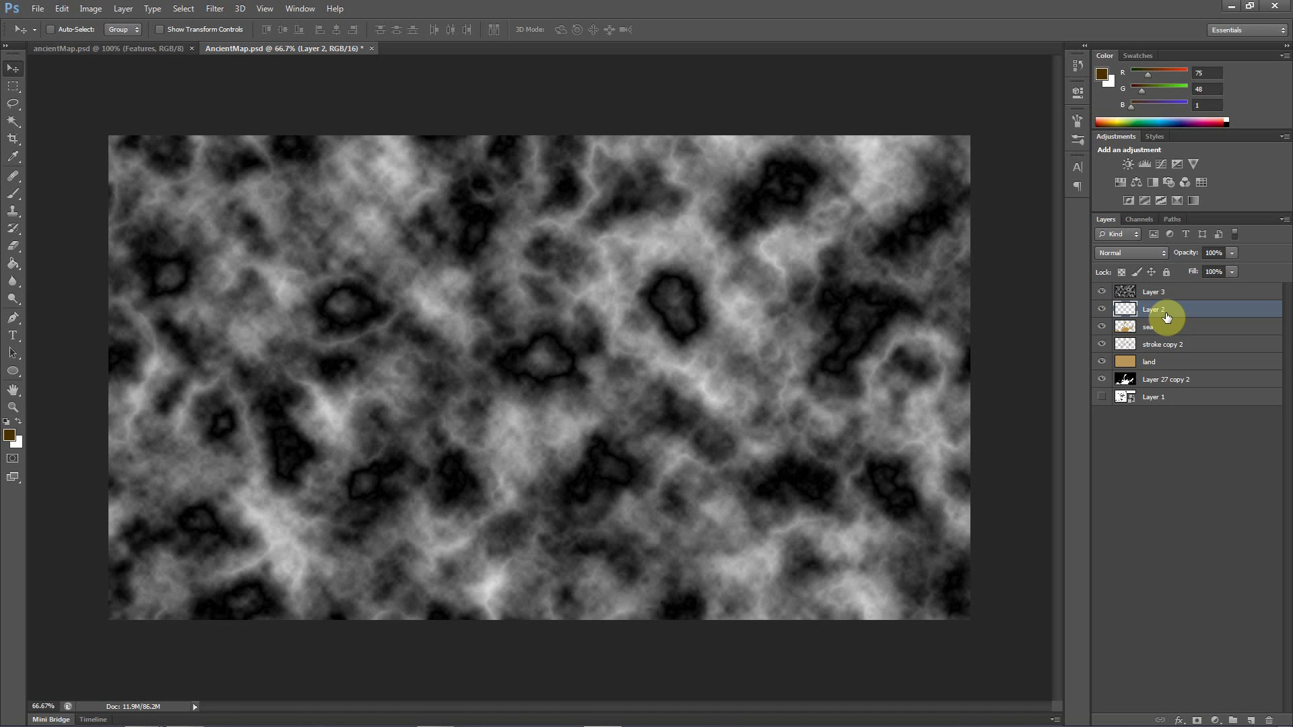
pyautogui.keyDown('shift'); pyautogui.click(1163, 385); pyautogui.keyUp('shift')
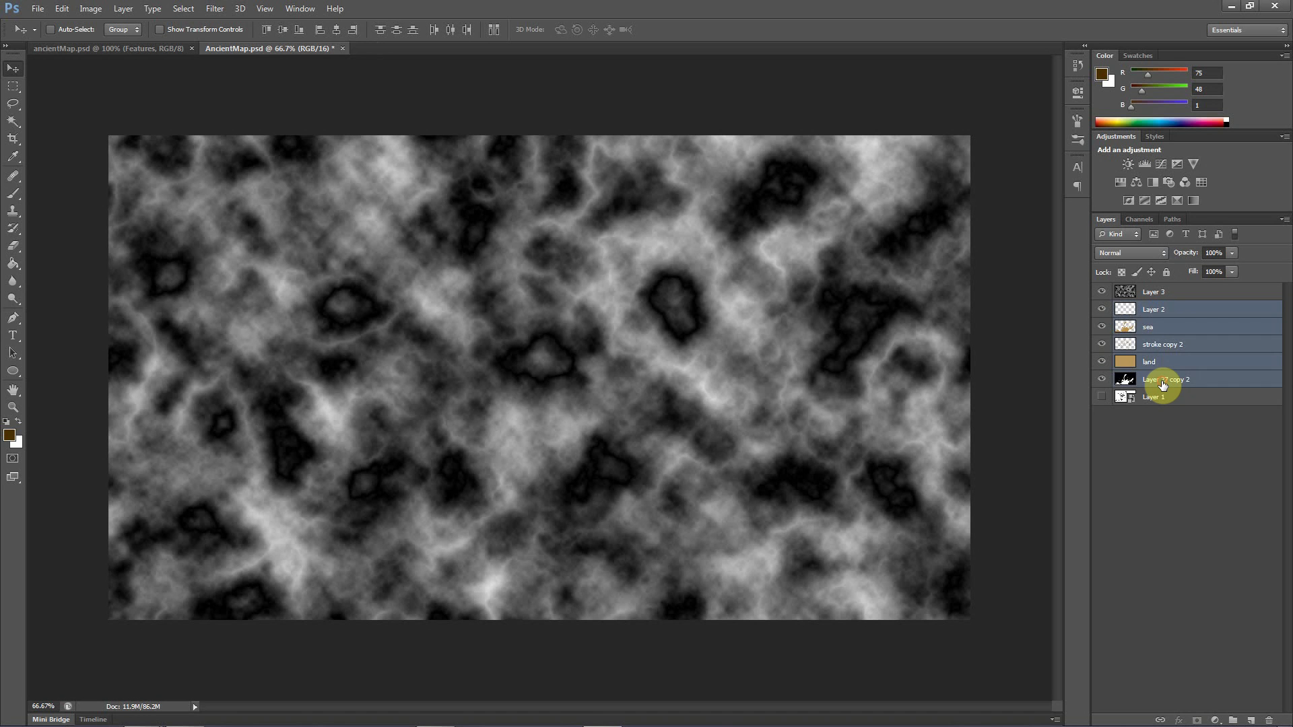
pyautogui.click(1192, 473)
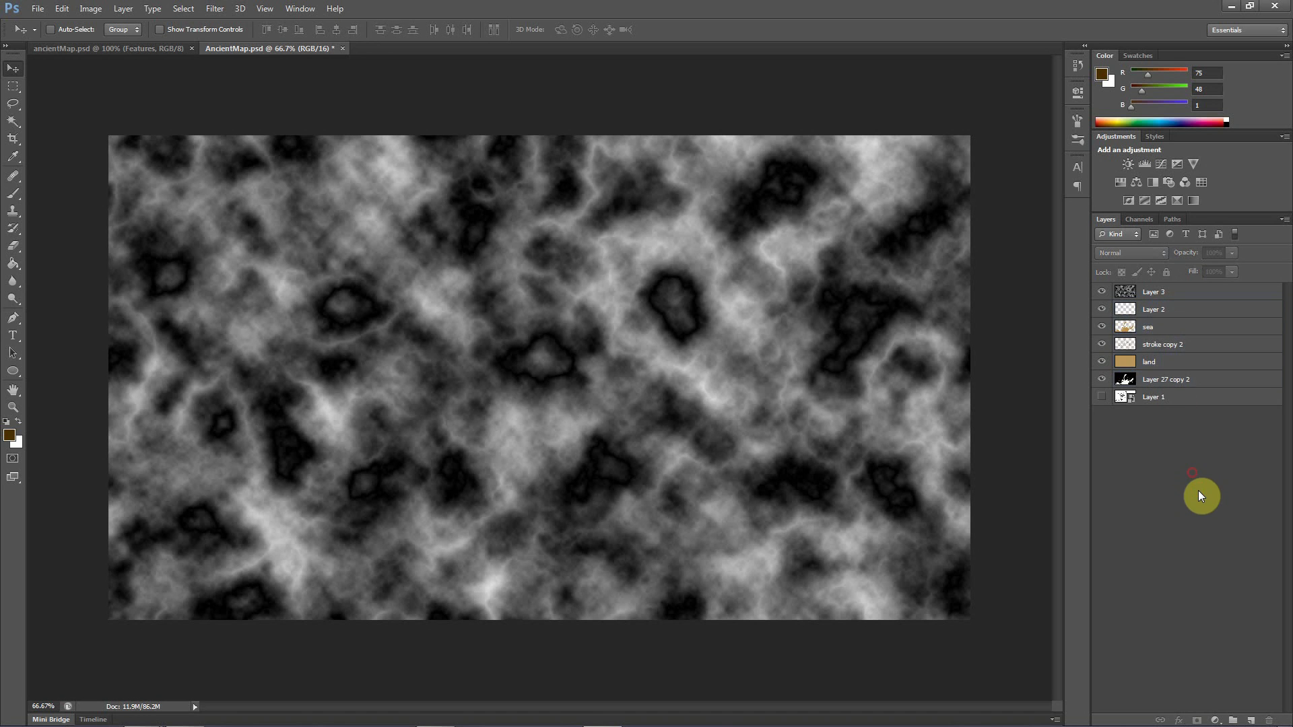
pyautogui.click(1235, 719)
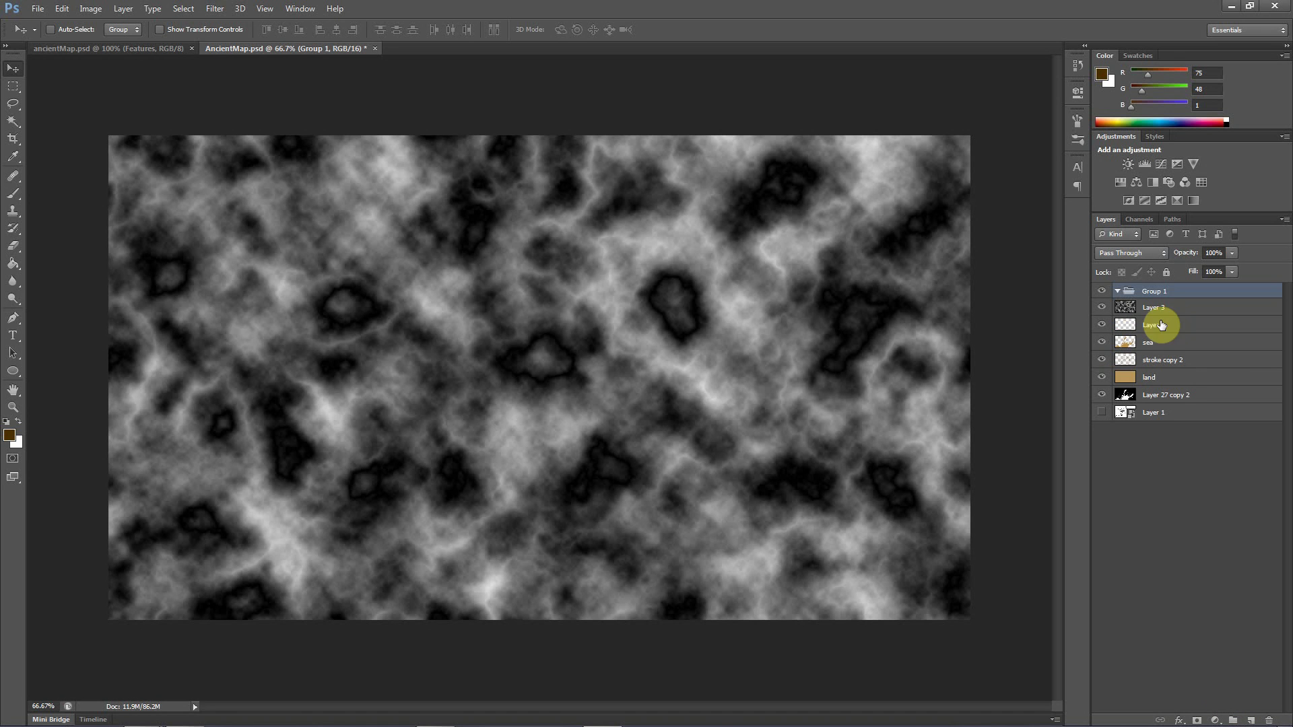
pyautogui.moveTo(1155, 292); pyautogui.dragTo(1151, 331)
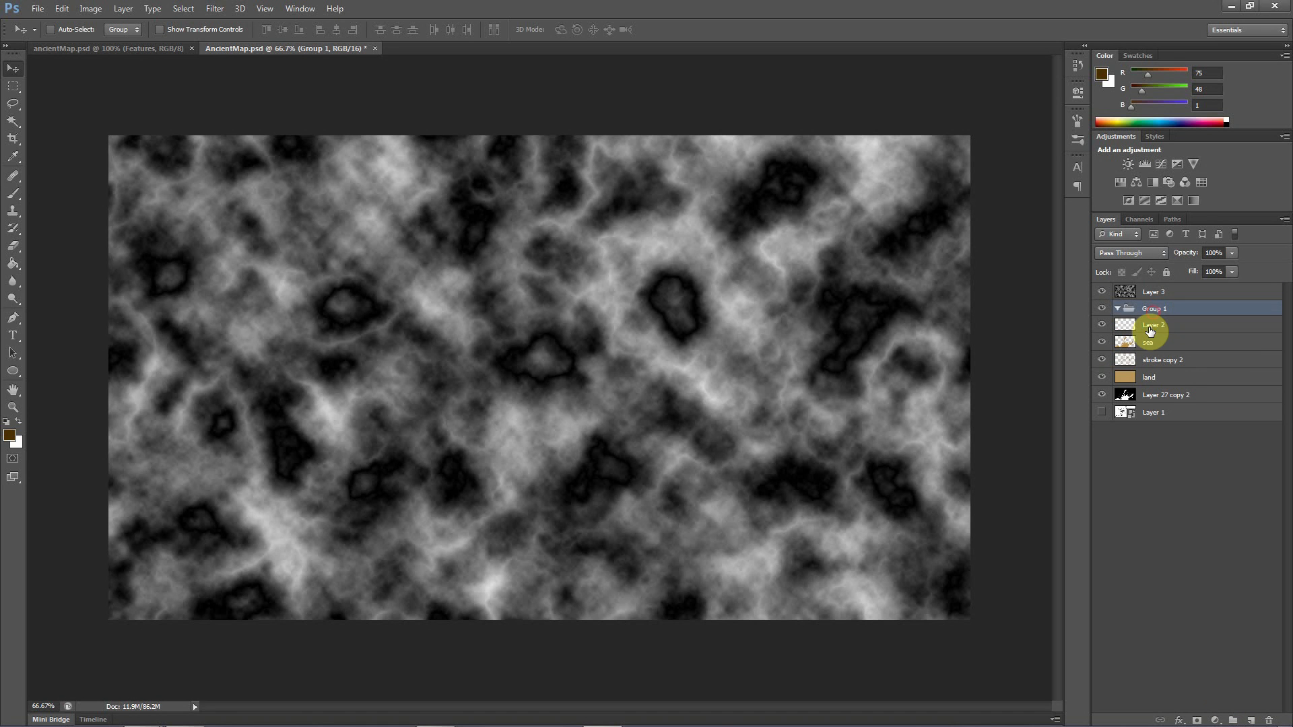
# Put all layers from Layer 2 down to Layer 1 into Group 1, collapse it and make Layer 3 active
pyautogui.click(1150, 328)
pyautogui.keyDown('shift'); pyautogui.click(1155, 394); pyautogui.keyUp('shift')
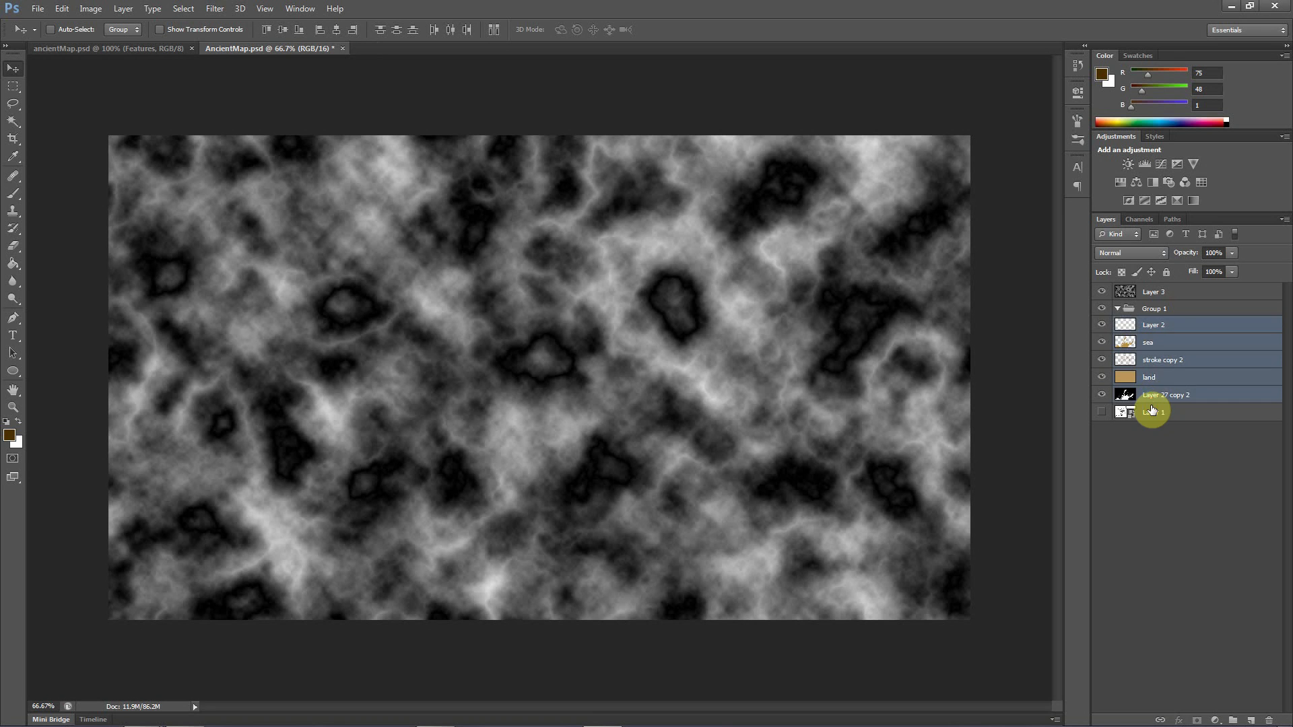
pyautogui.keyDown('shift'); pyautogui.click(1151, 411); pyautogui.keyUp('shift')
pyautogui.moveTo(1152, 407); pyautogui.dragTo(1157, 316)
pyautogui.click(1125, 309)
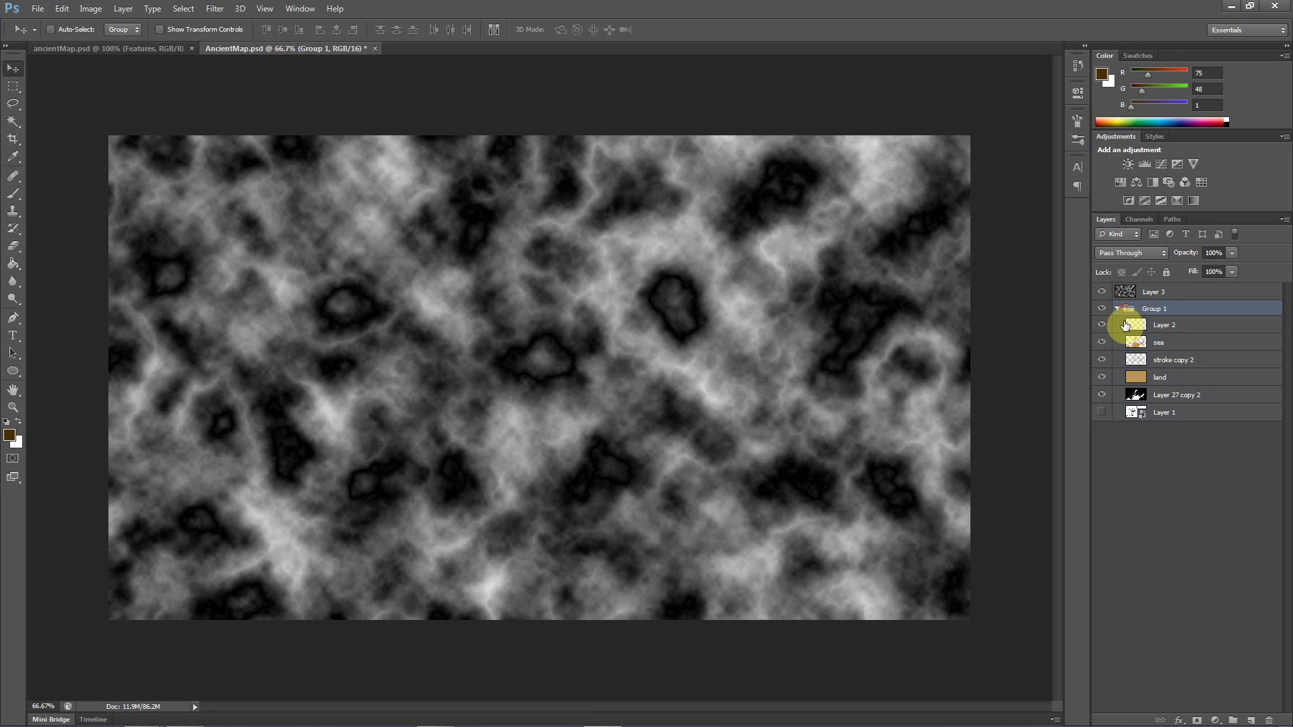
pyautogui.click(1118, 309)
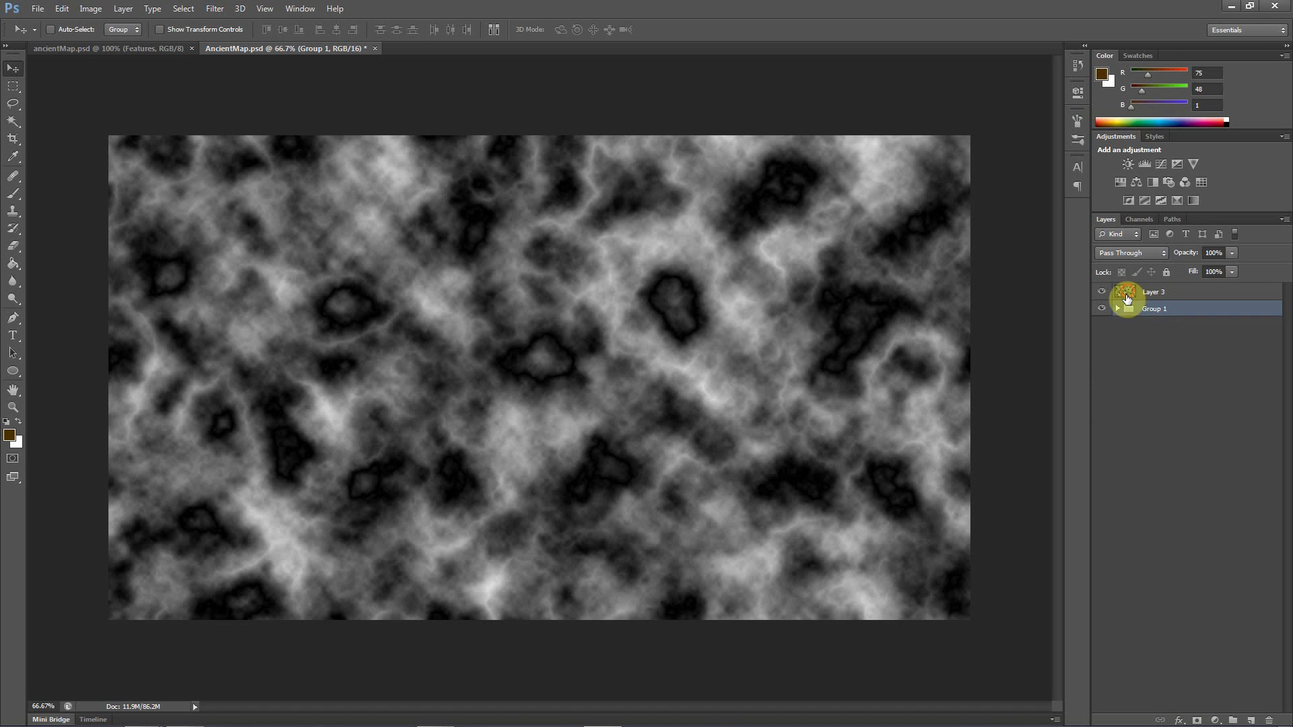
pyautogui.click(1126, 294)
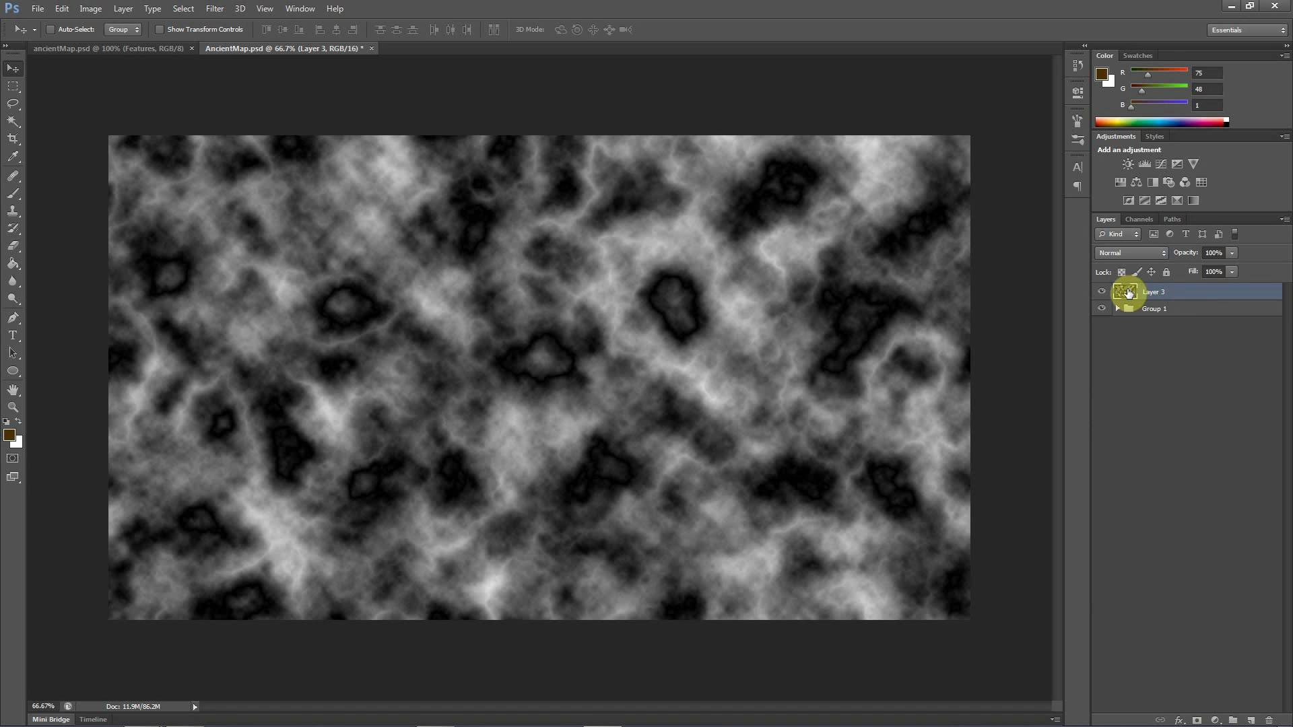
# Try Multiply and Overlay as Layer 3's blend mode, with Overlay reduced to 17% opacity
pyautogui.click(1122, 253)
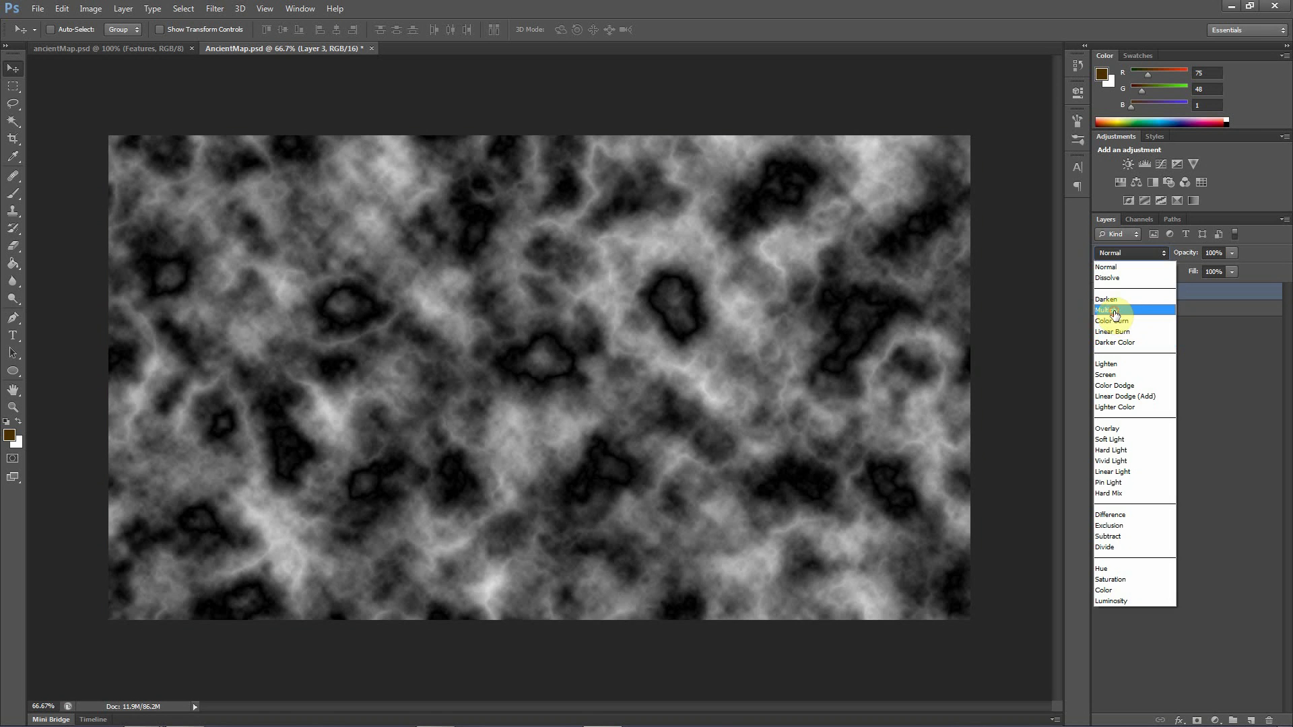
pyautogui.click(1108, 310)
pyautogui.click(1118, 256)
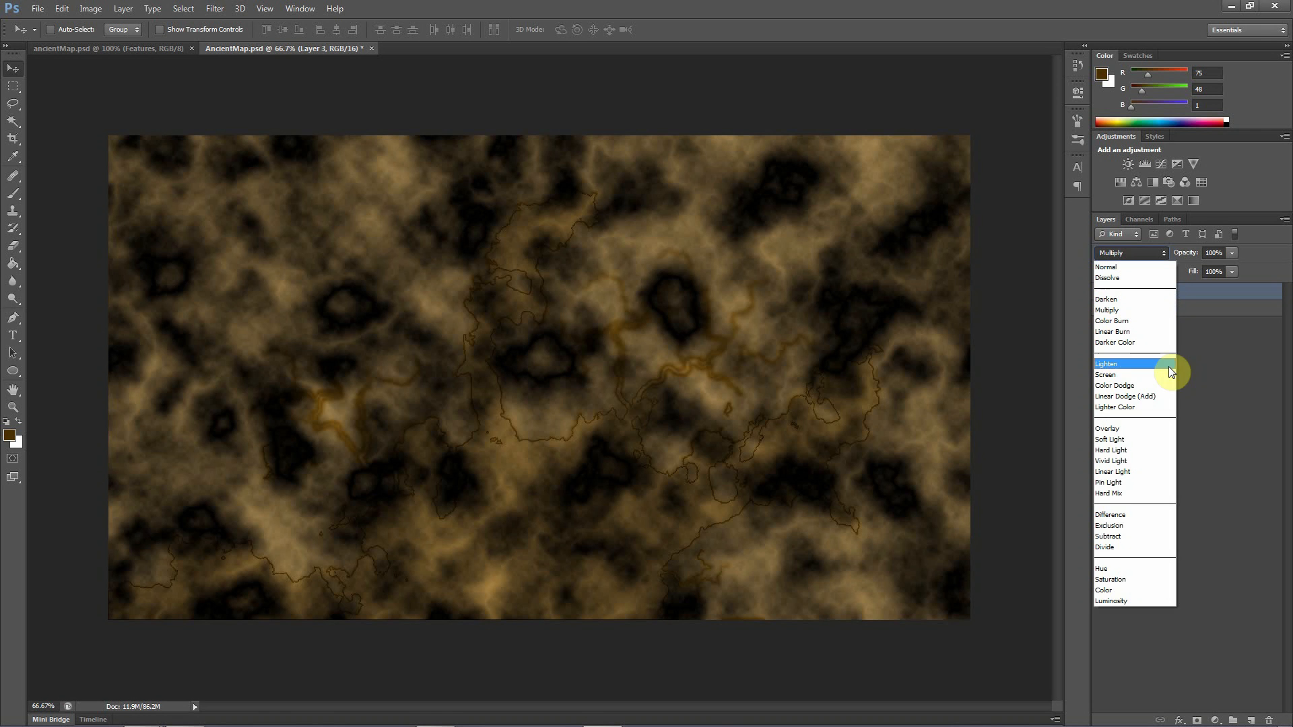
pyautogui.click(1124, 429)
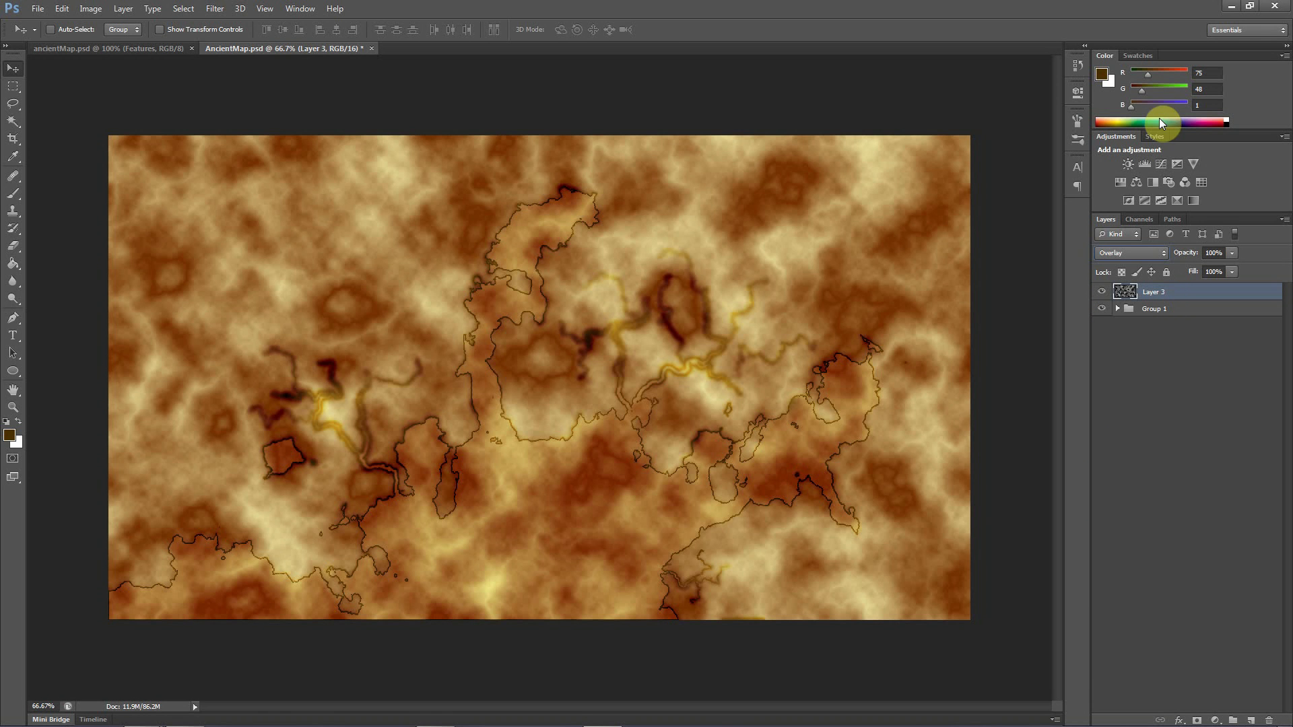
pyautogui.click(1236, 253)
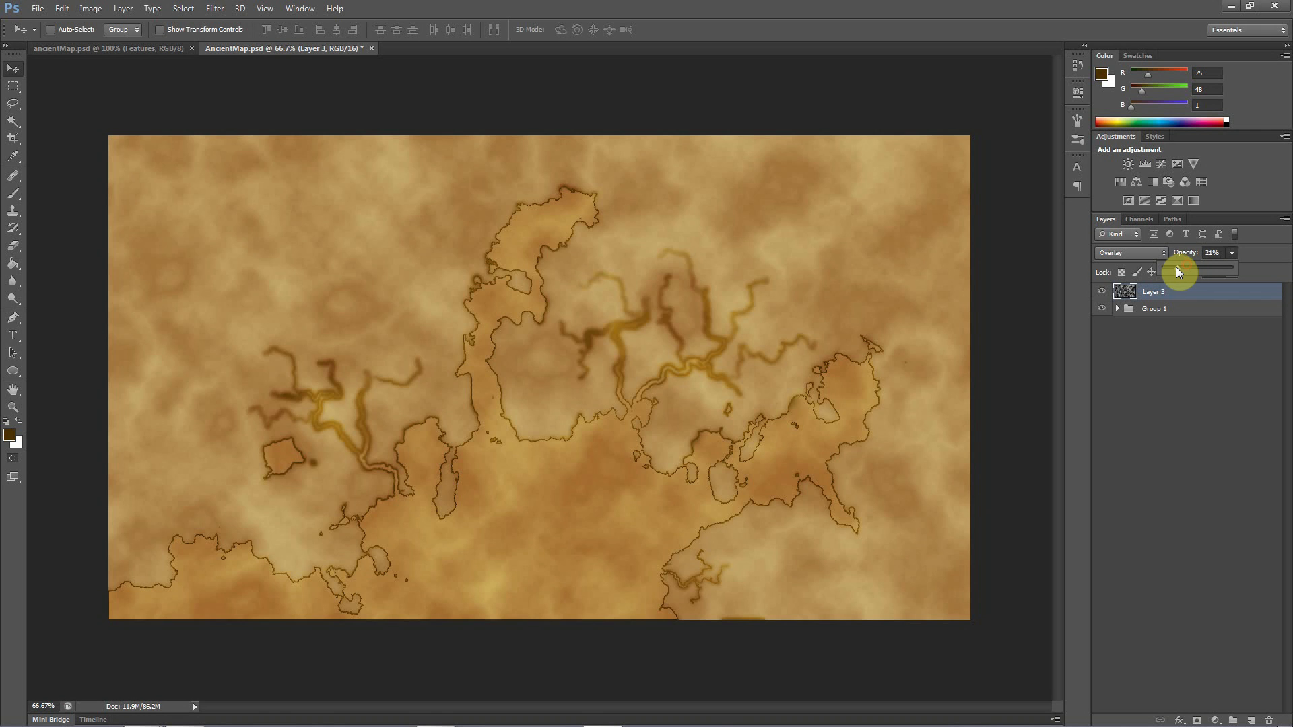
pyautogui.moveTo(1176, 267); pyautogui.dragTo(1174, 266)
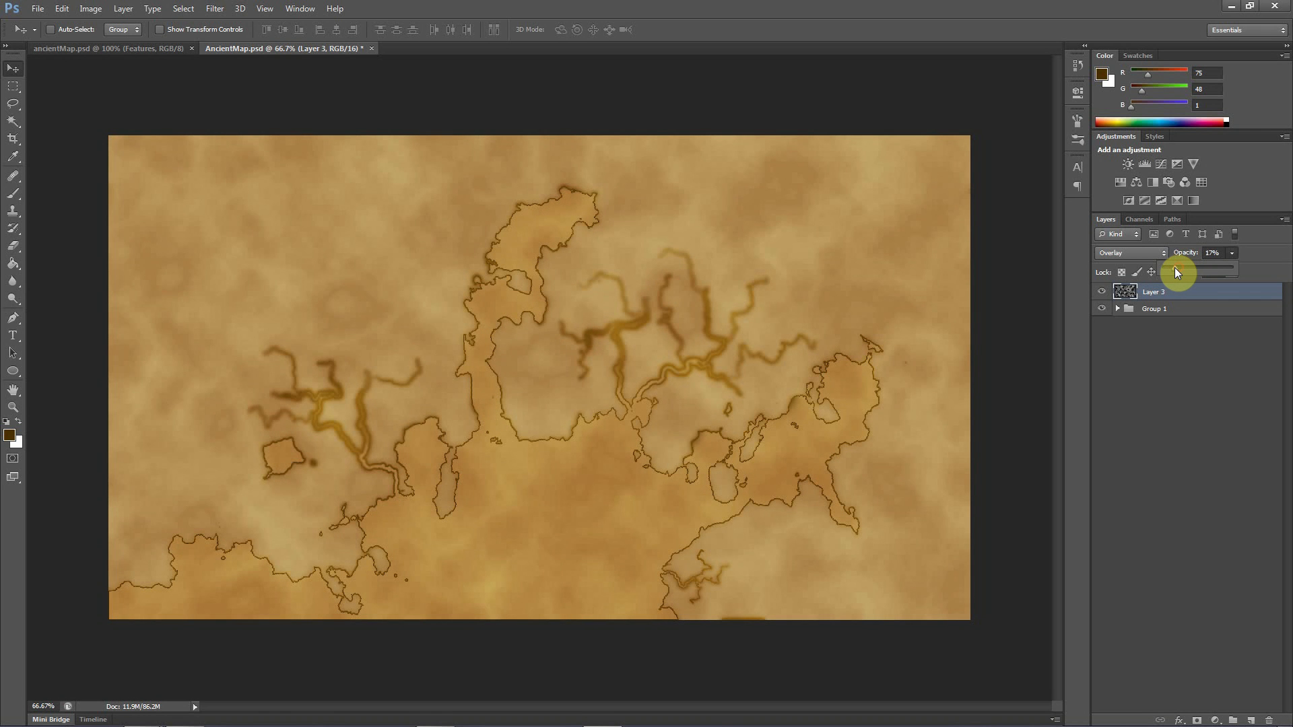
# Set Layer 3's blend mode to Color Burn and its opacity to 10%
pyautogui.click(1137, 249)
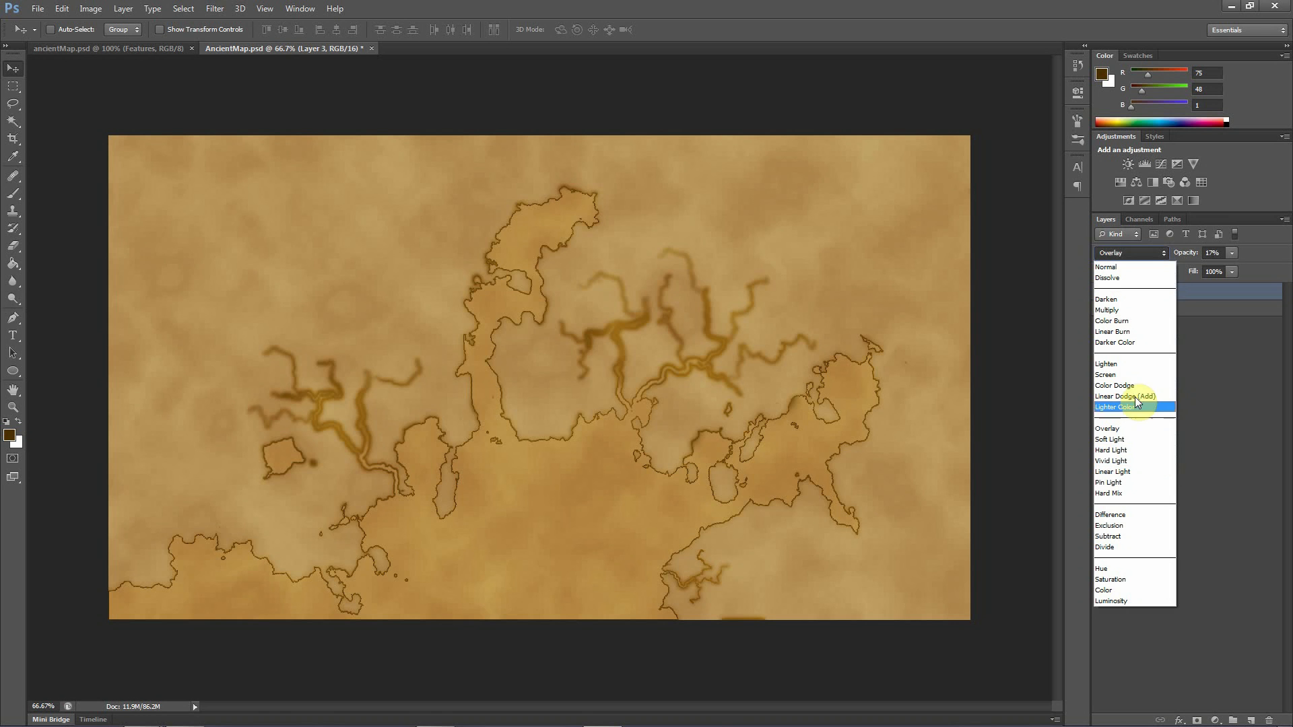
pyautogui.click(1113, 322)
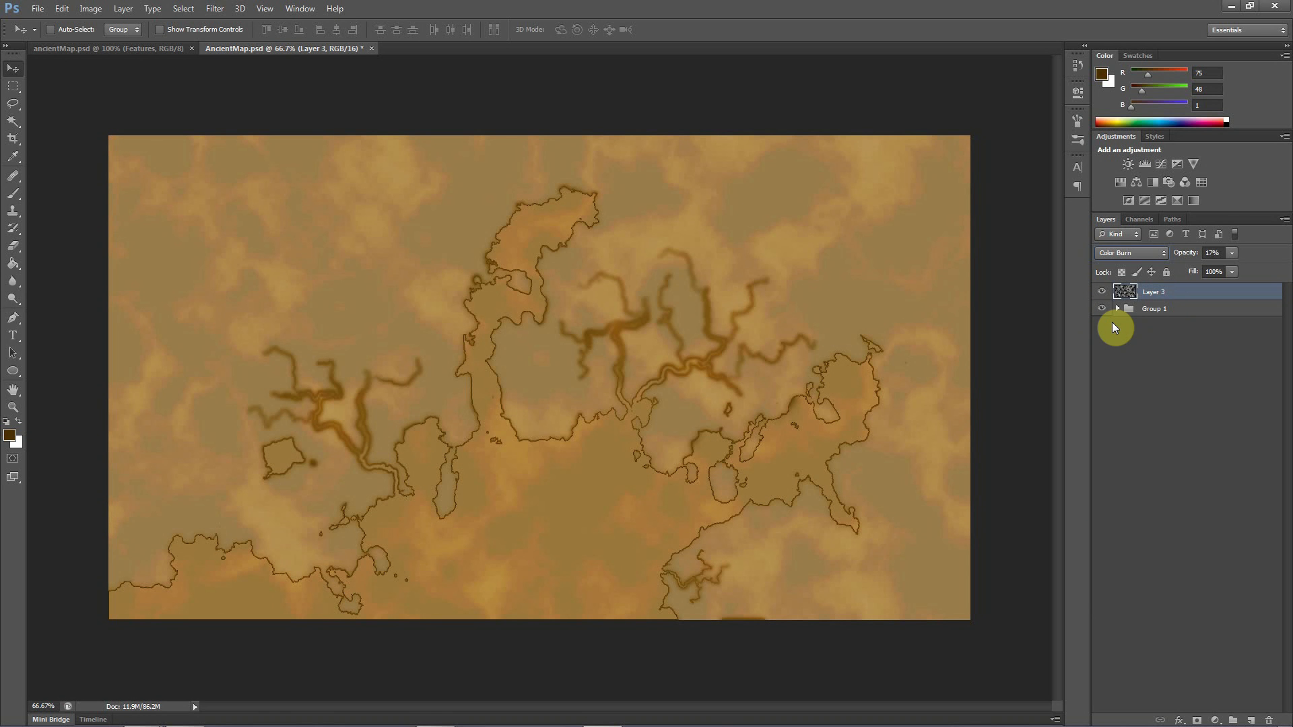
pyautogui.click(1232, 252)
pyautogui.moveTo(1222, 267); pyautogui.dragTo(1221, 268)
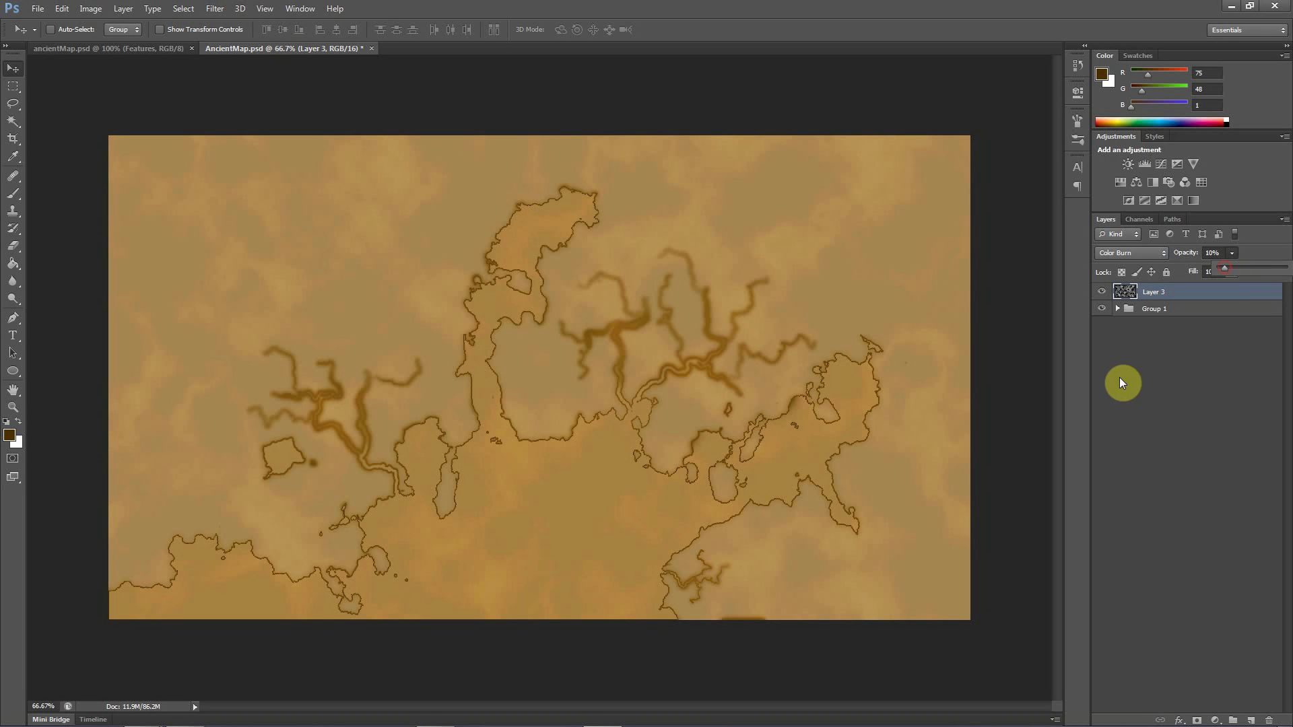
pyautogui.click(1153, 460)
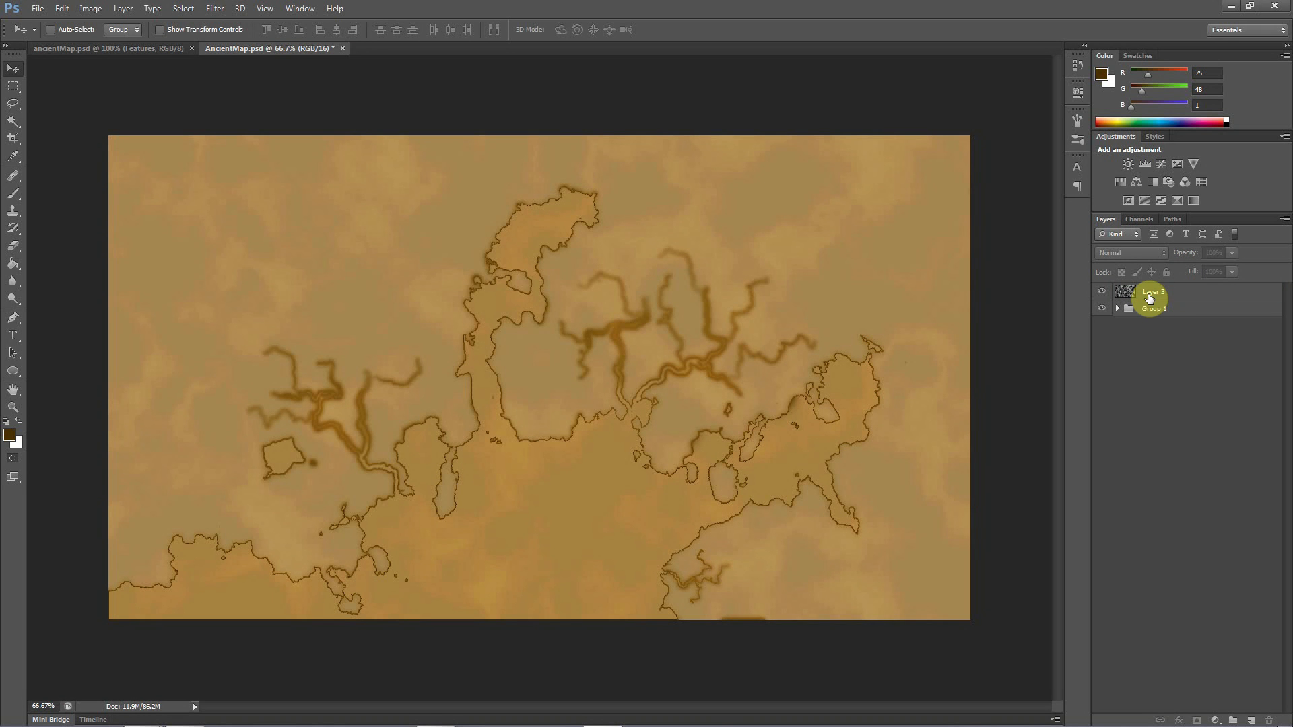
# Try moving Layer 3 into Group 1, and return it to its place above the collapsed group
pyautogui.moveTo(1149, 298)
pyautogui.mouseDown()
pyautogui.moveTo(1187, 609)
pyautogui.moveTo(1219, 661)
pyautogui.moveTo(1168, 398)
pyautogui.mouseUp()
pyautogui.moveTo(1151, 322); pyautogui.dragTo(1151, 295)
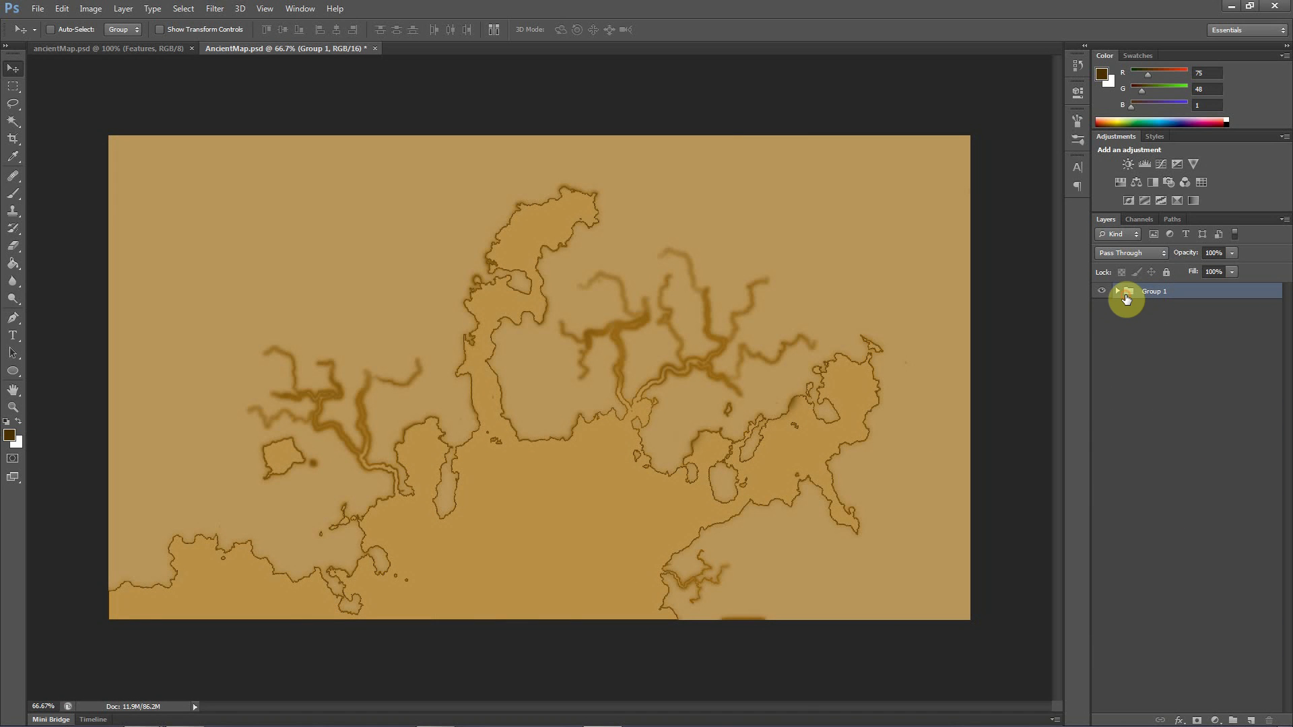
pyautogui.click(1119, 291)
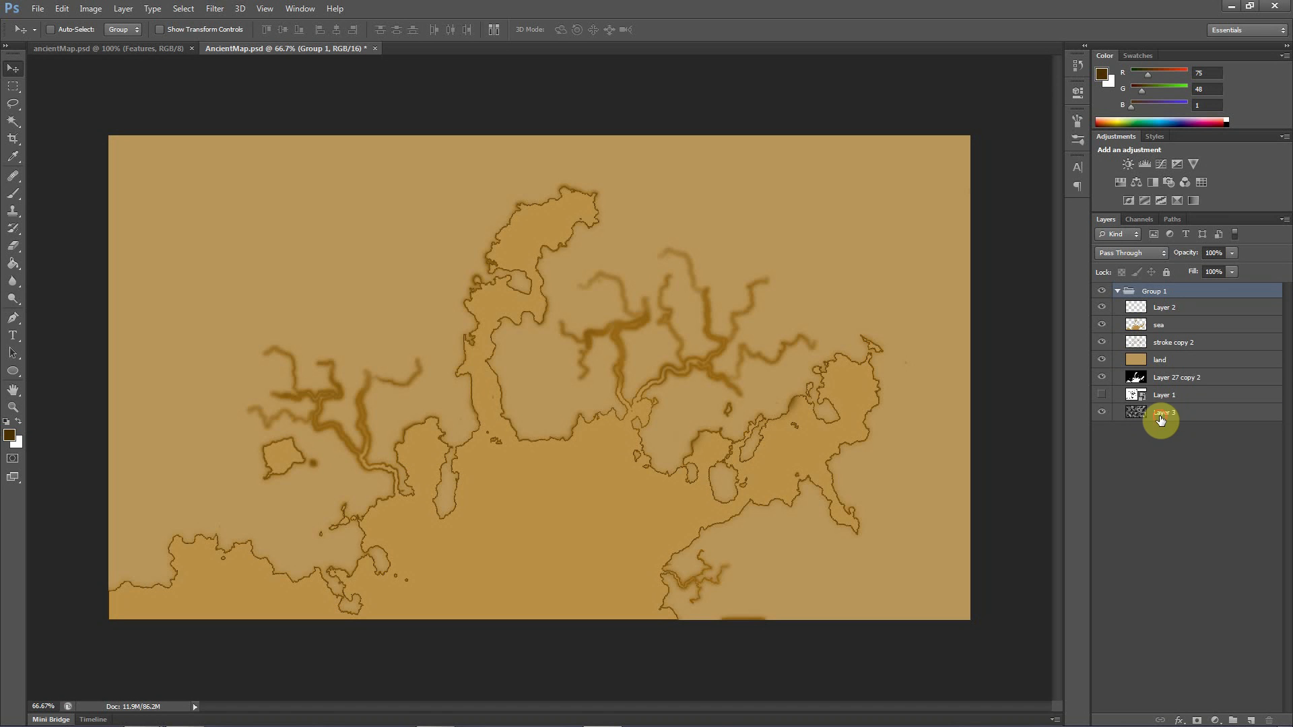
pyautogui.click(1162, 415)
pyautogui.moveTo(1162, 415); pyautogui.dragTo(1148, 285)
pyautogui.click(1119, 308)
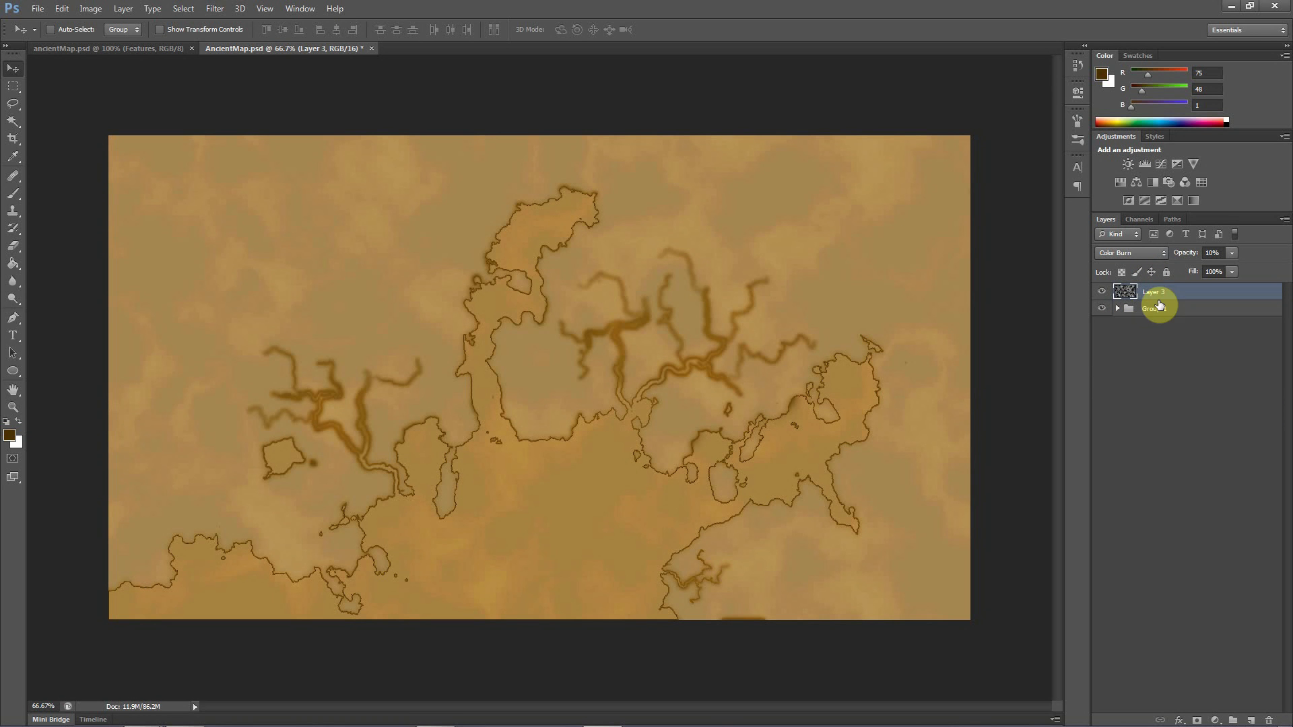
# Add a new empty layer above Layer 3
pyautogui.click(1143, 361)
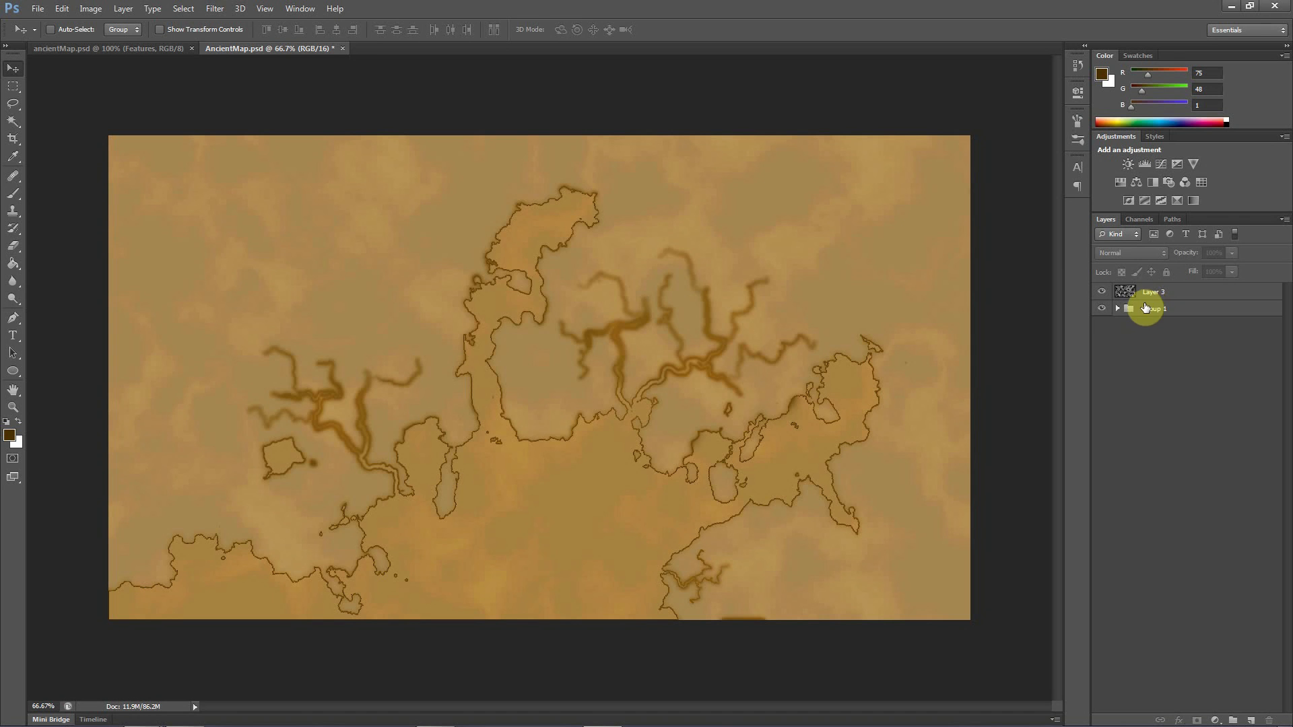
pyautogui.hotkey('alt', '.')
pyautogui.click(1251, 720)
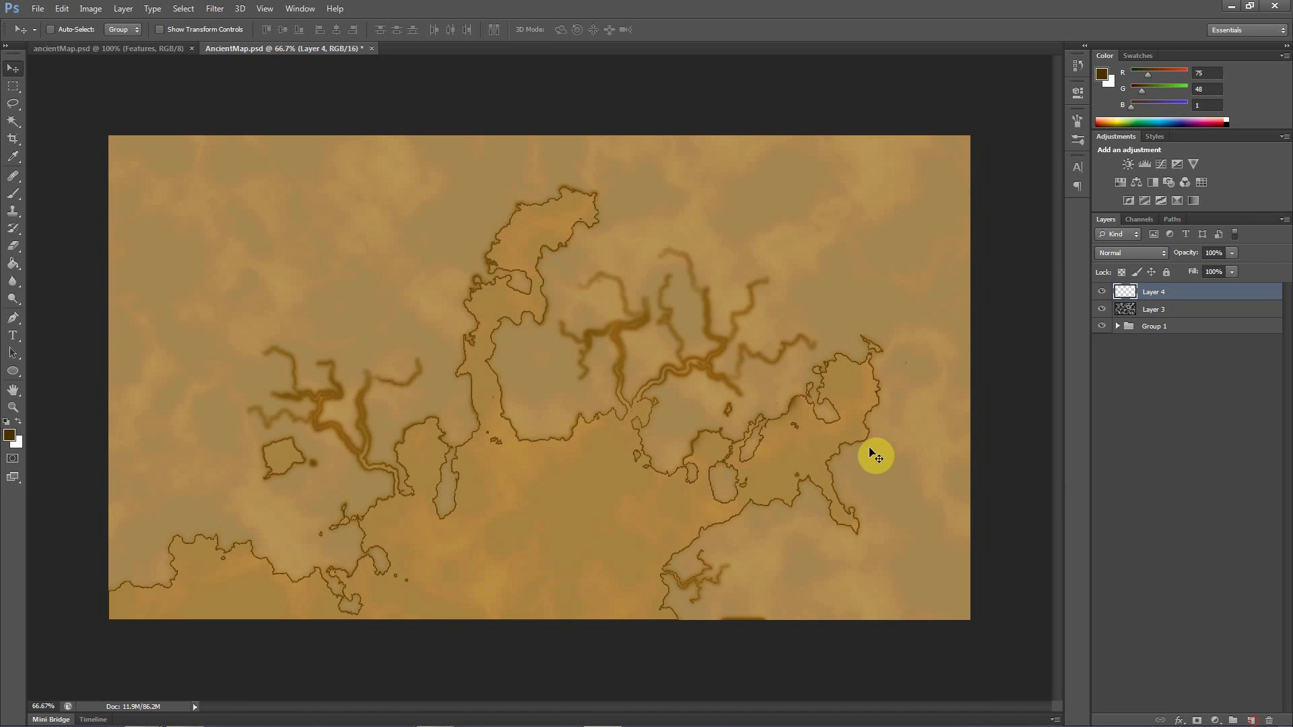
# Try to render Difference Clouds on the empty Layer 4
pyautogui.click(214, 9)
pyautogui.moveTo(321, 196)
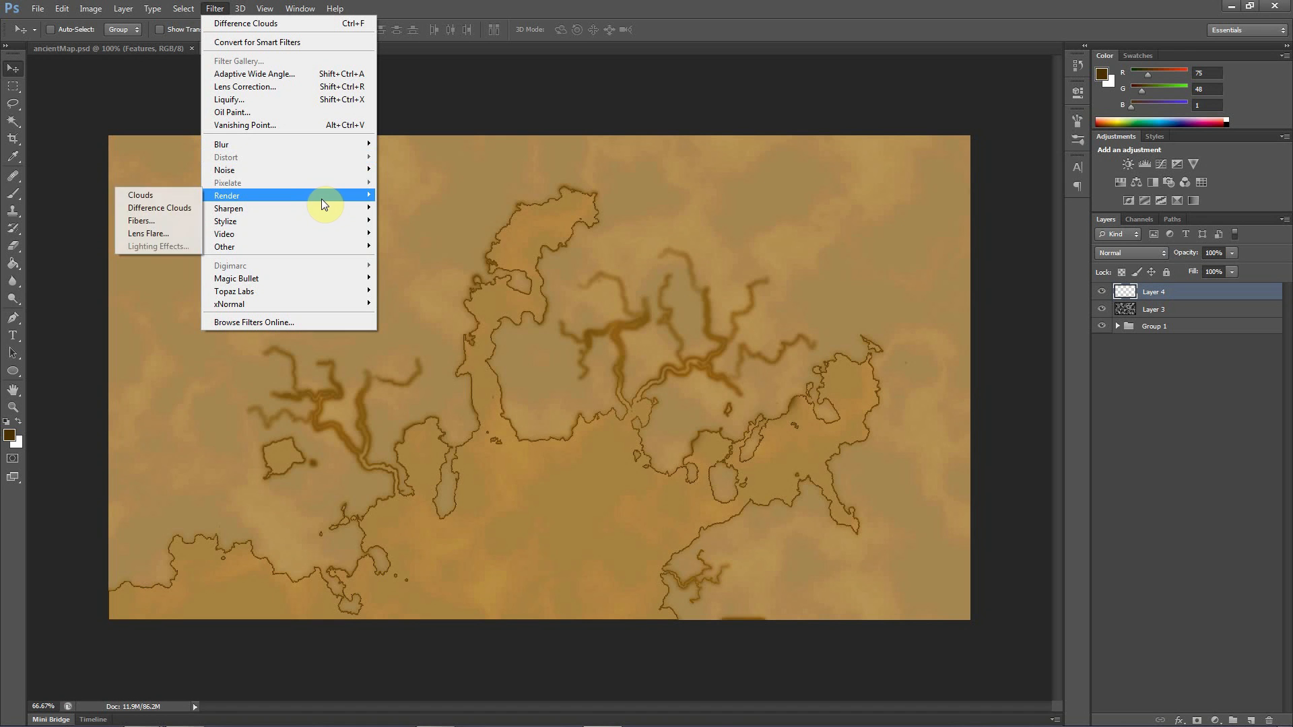
pyautogui.click(176, 209)
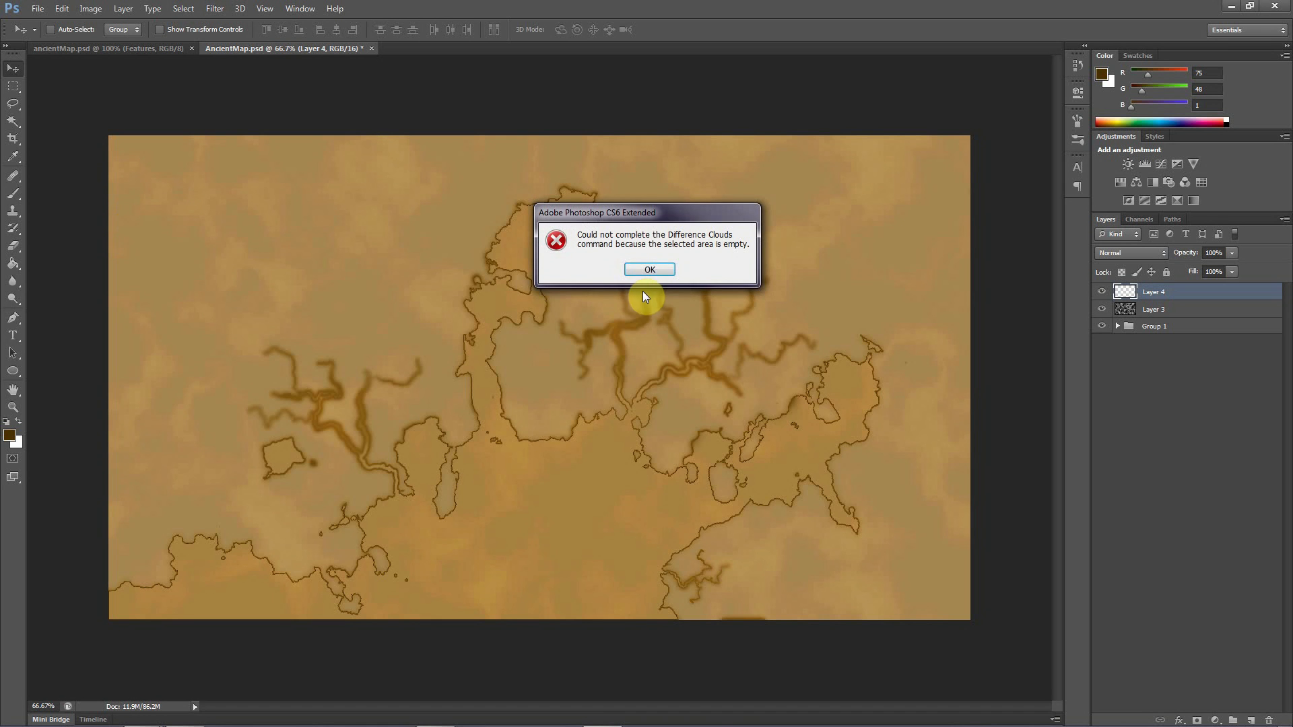
pyautogui.click(648, 270)
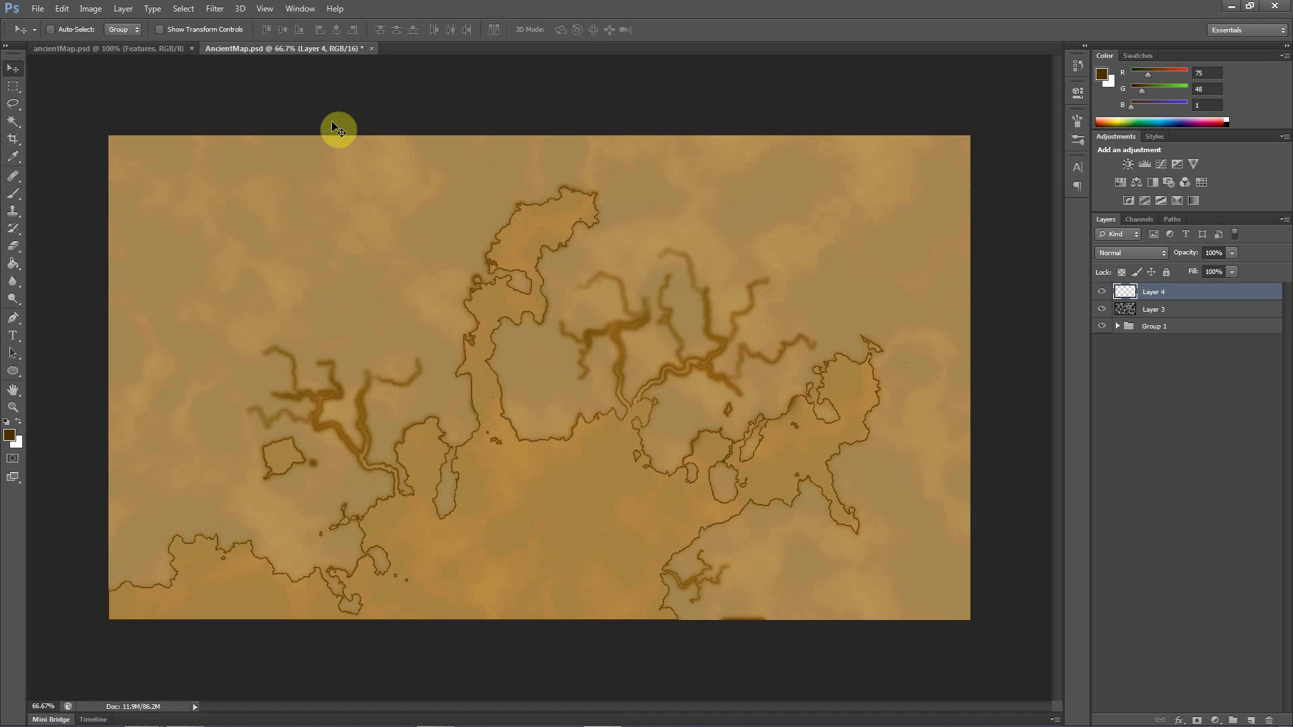
# Fill Layer 4 with the white background colour in Normal mode at 100% opacity
pyautogui.click(62, 8)
pyautogui.click(87, 202)
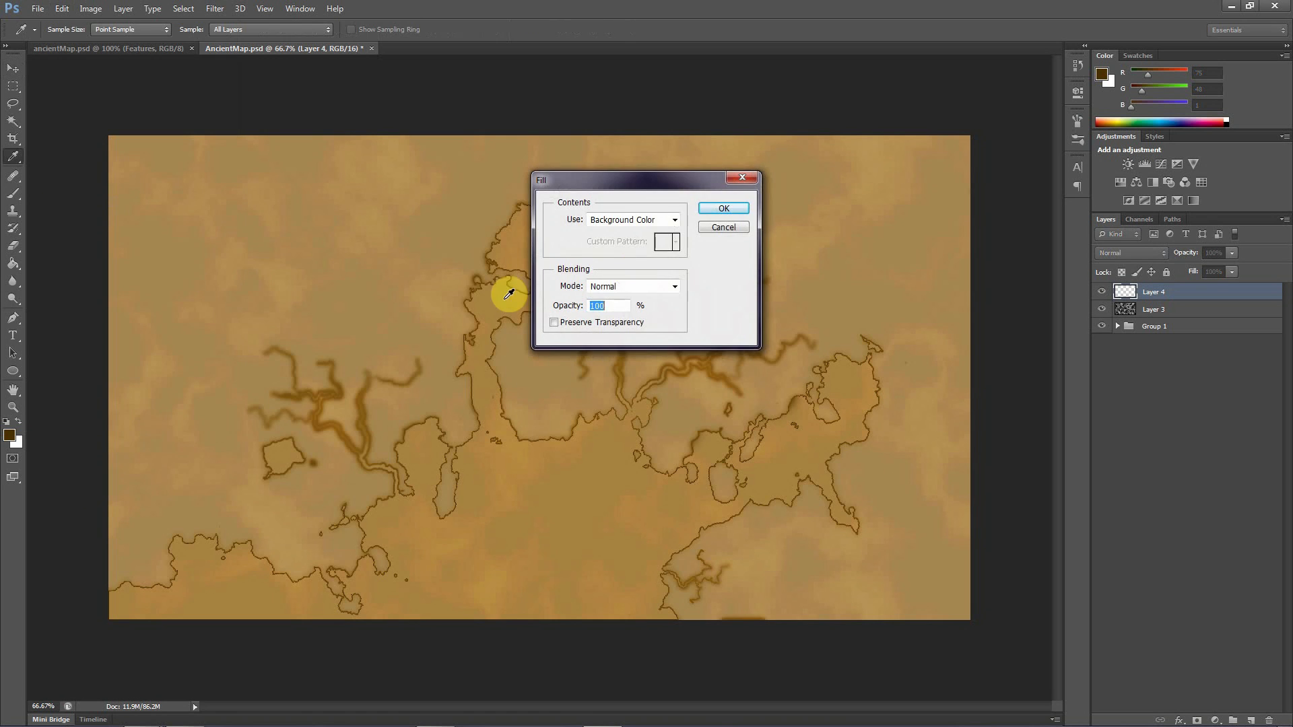
pyautogui.click(724, 208)
pyautogui.press('v')
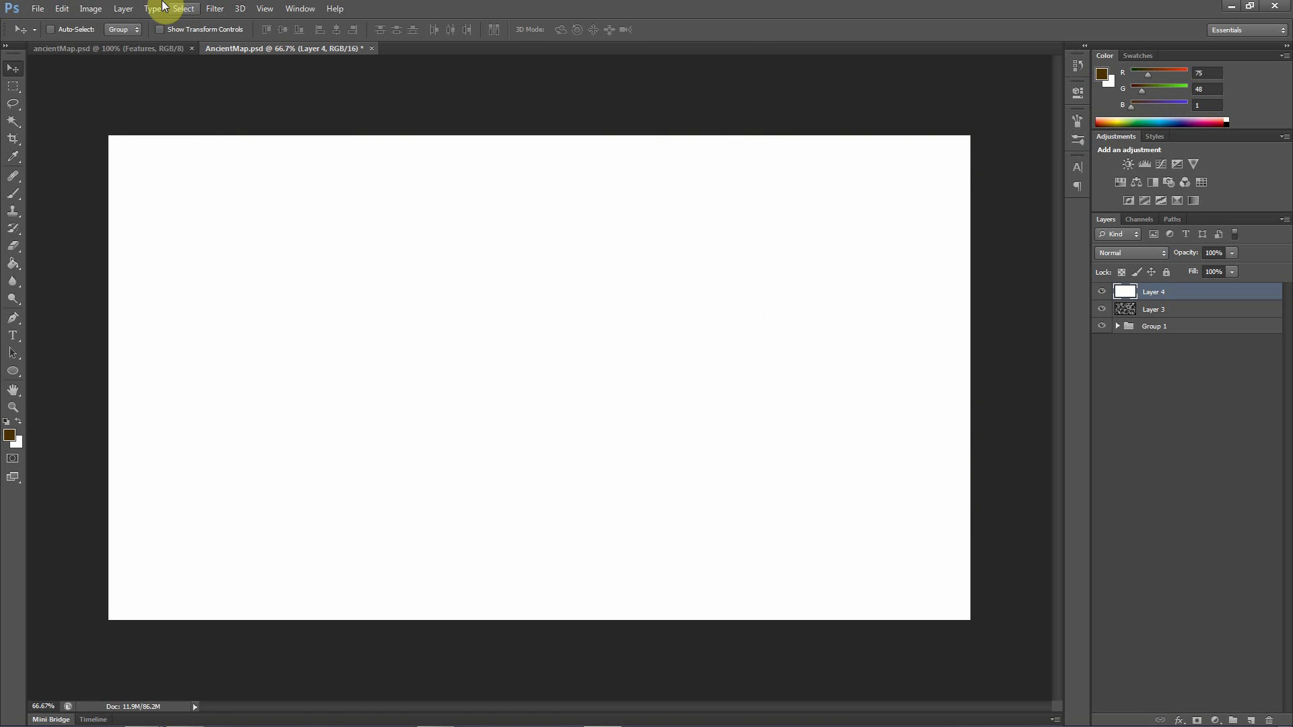
# Render Difference Clouds on the white-filled Layer 4 and reapply the filter four times
pyautogui.click(215, 9)
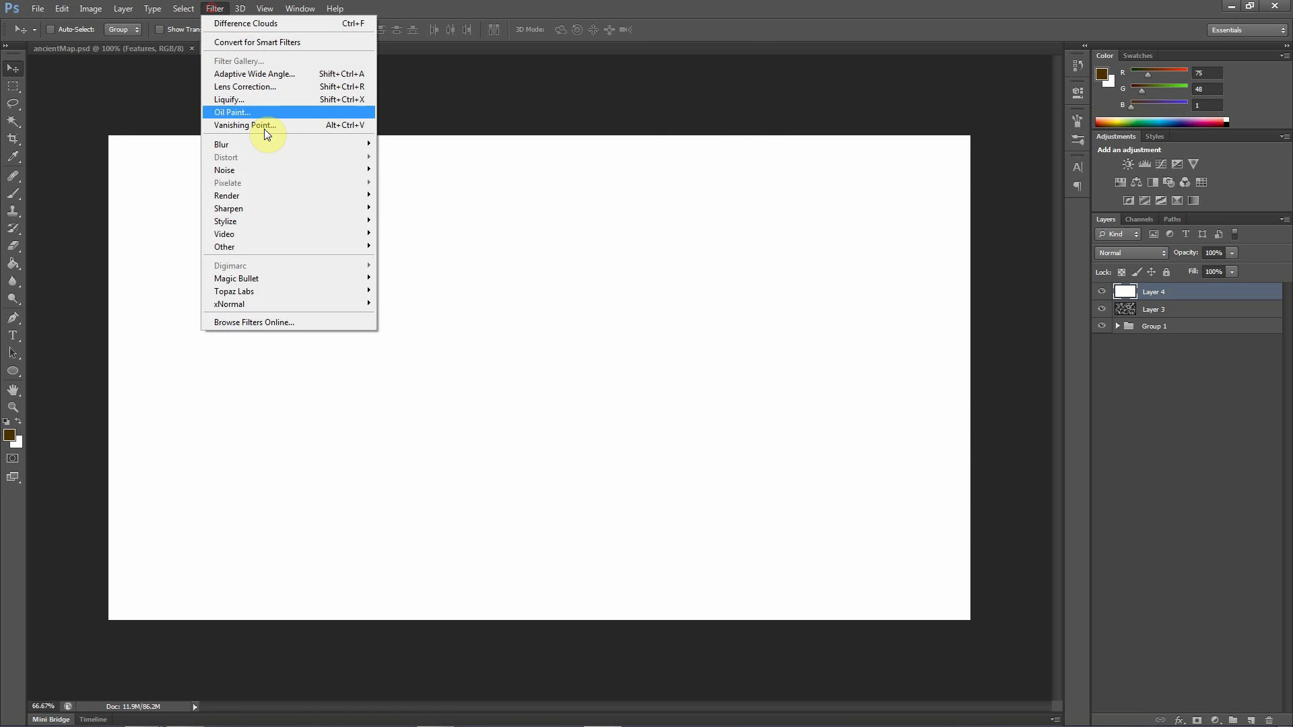
pyautogui.click(249, 25)
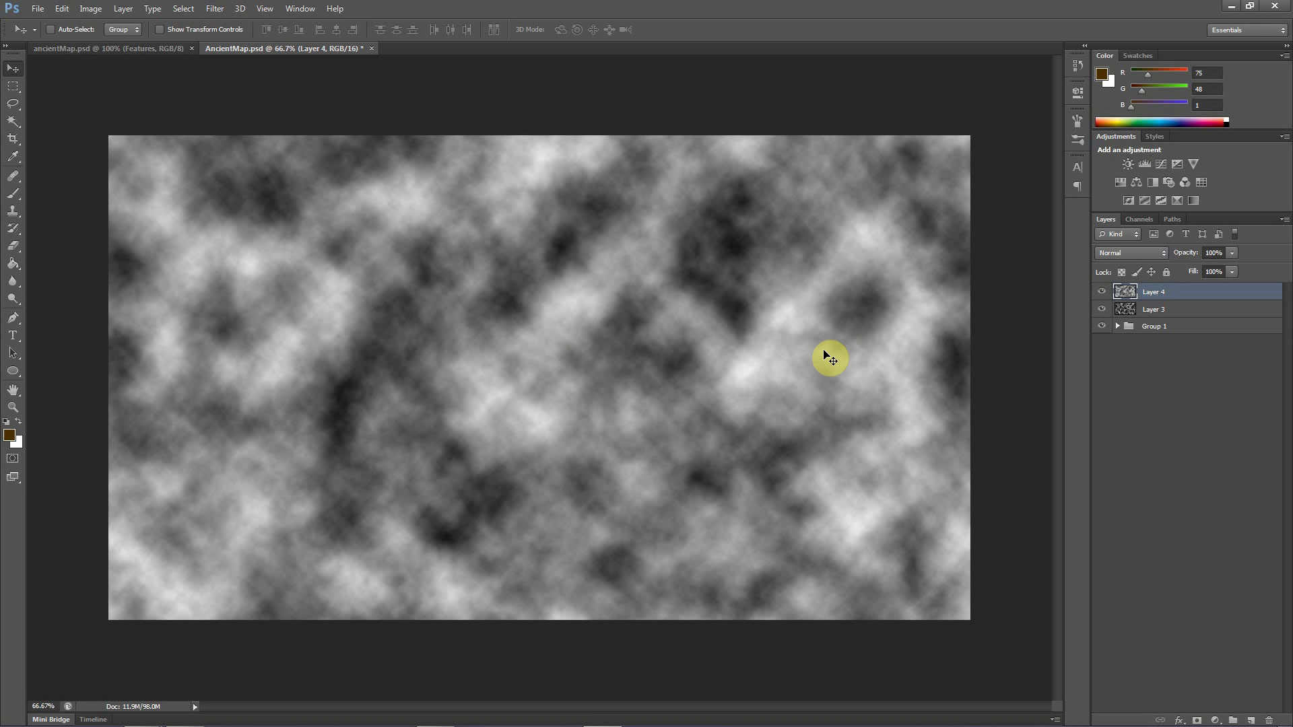
pyautogui.hotkey('ctrl', 'f')
pyautogui.hotkey('ctrl', 'f')
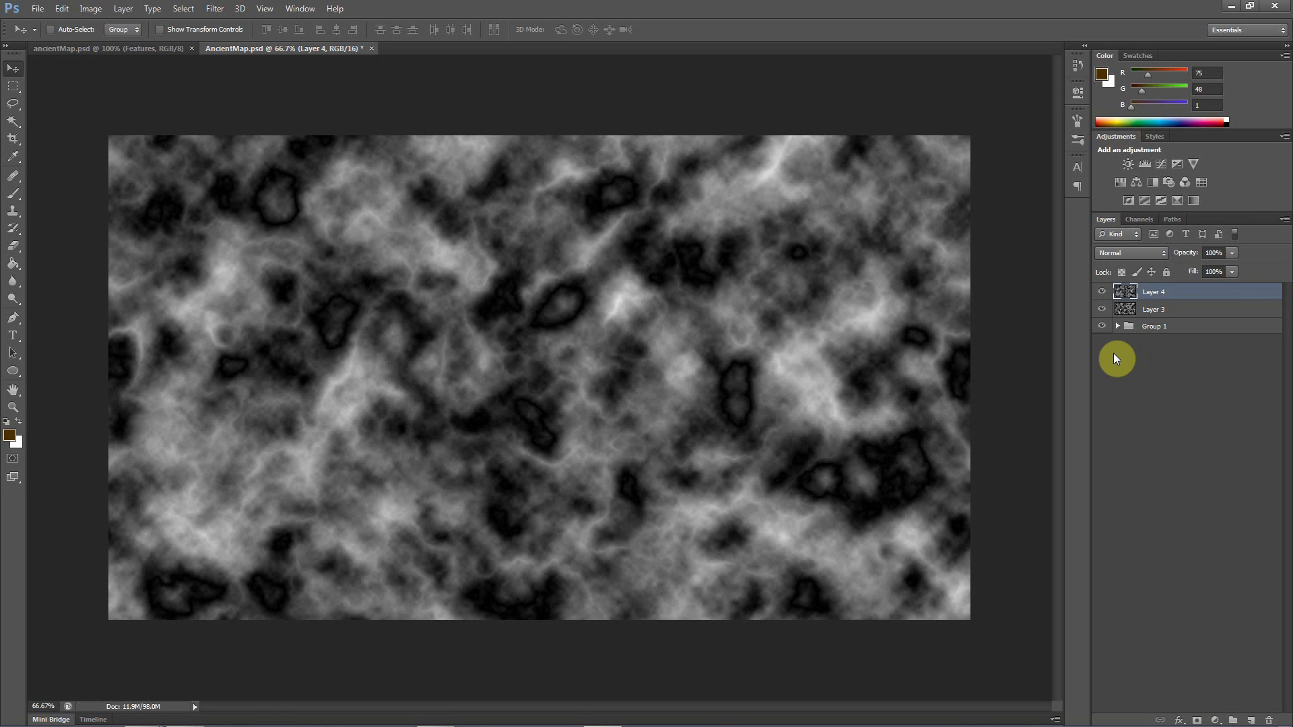
pyautogui.hotkey('ctrl', 'f')
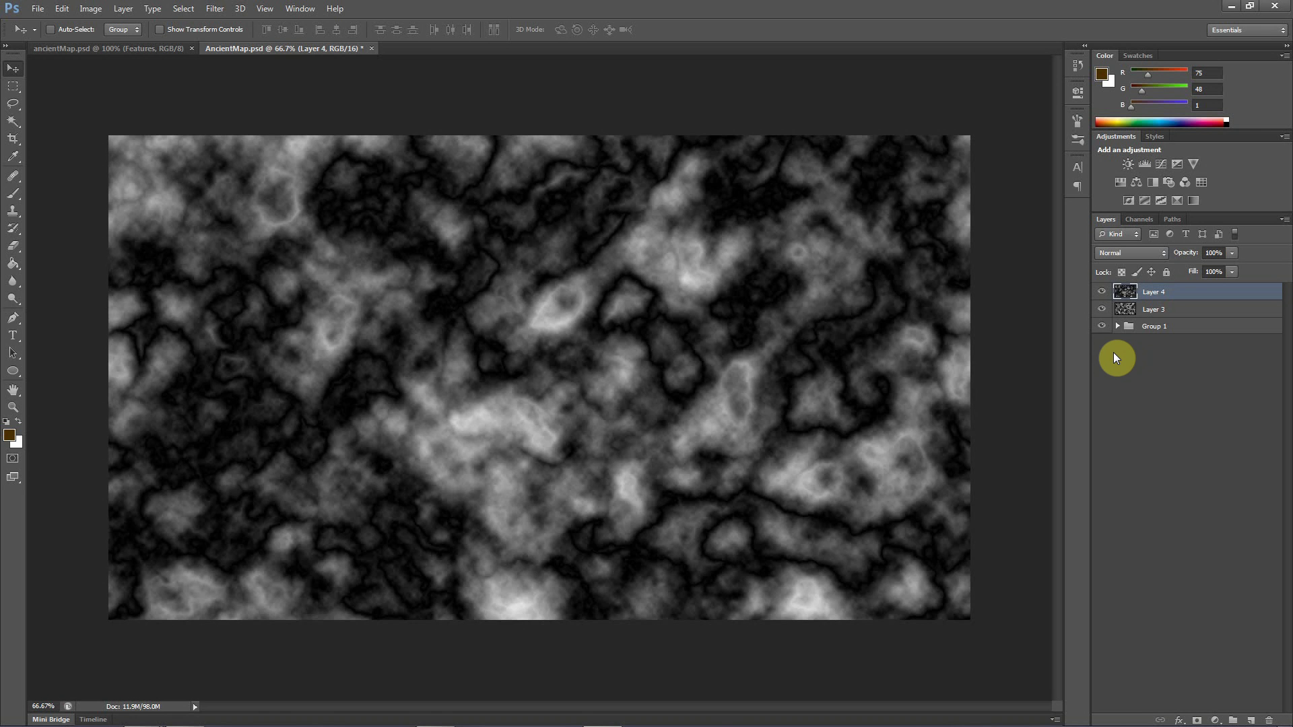
pyautogui.hotkey('ctrl', 'f')
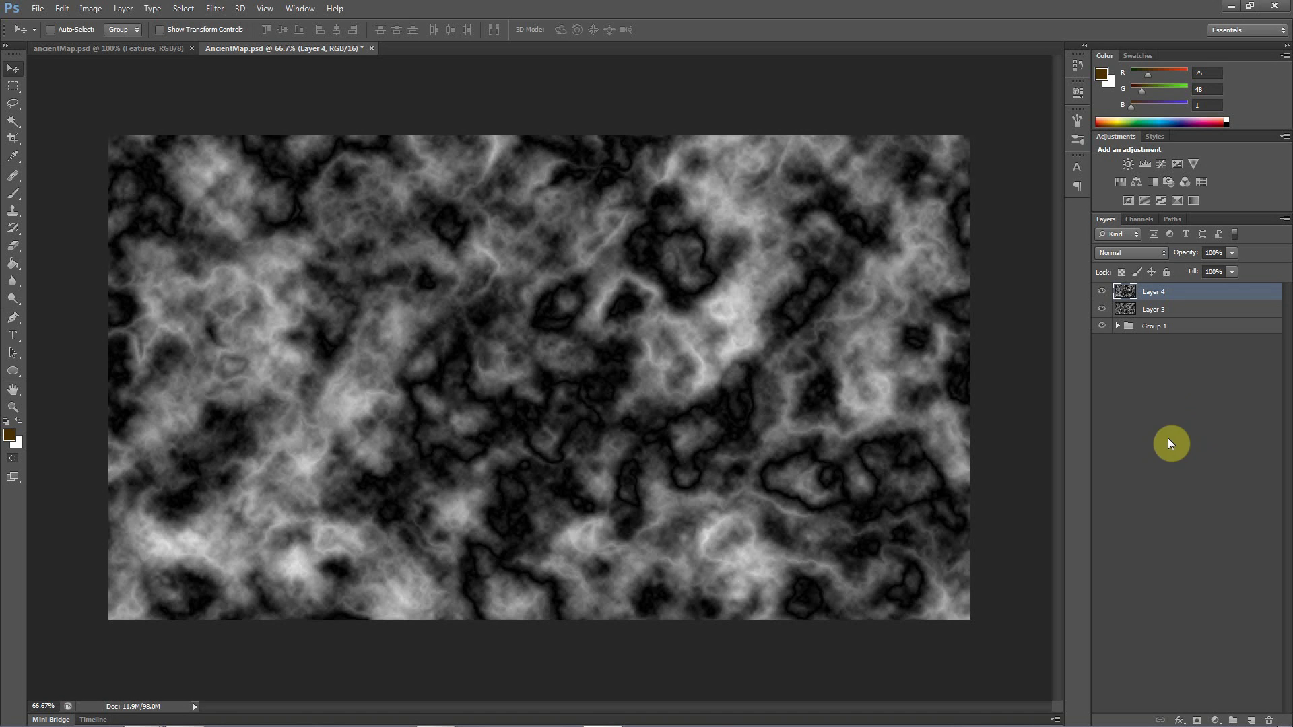
# Set the blend mode of Layer 4 to Screen
pyautogui.click(1124, 253)
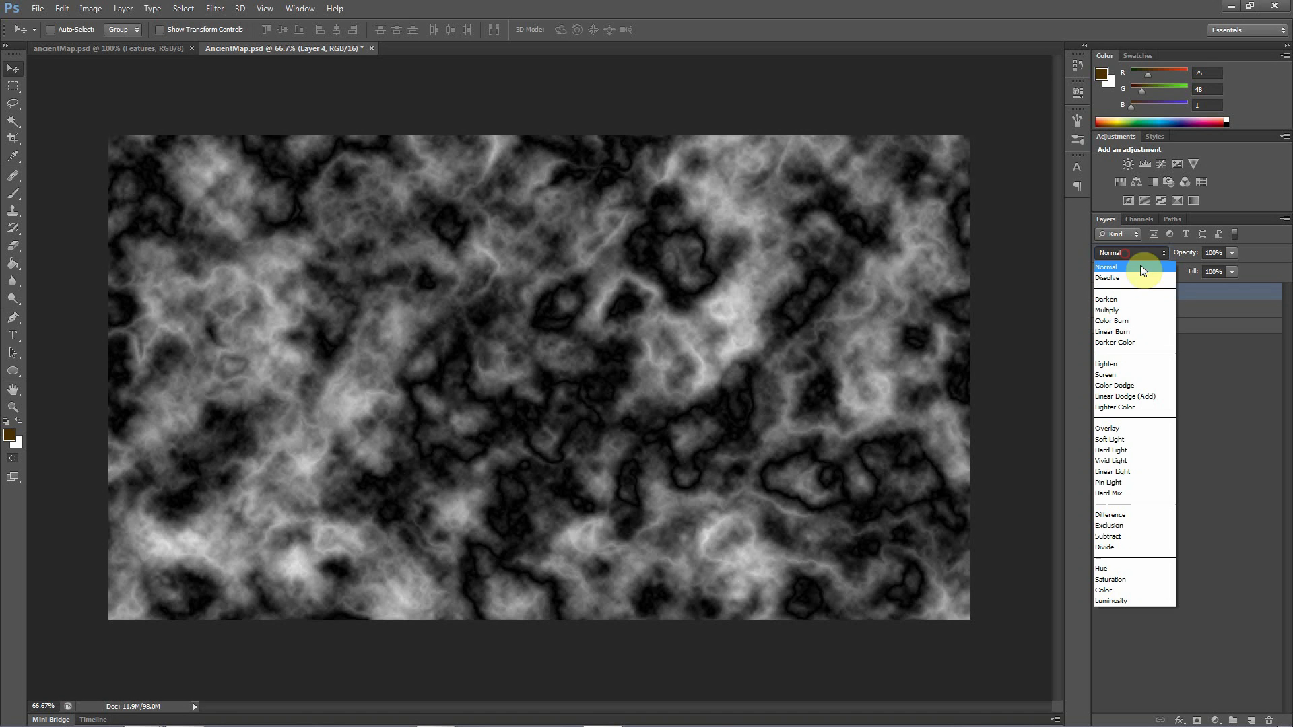
pyautogui.click(1118, 374)
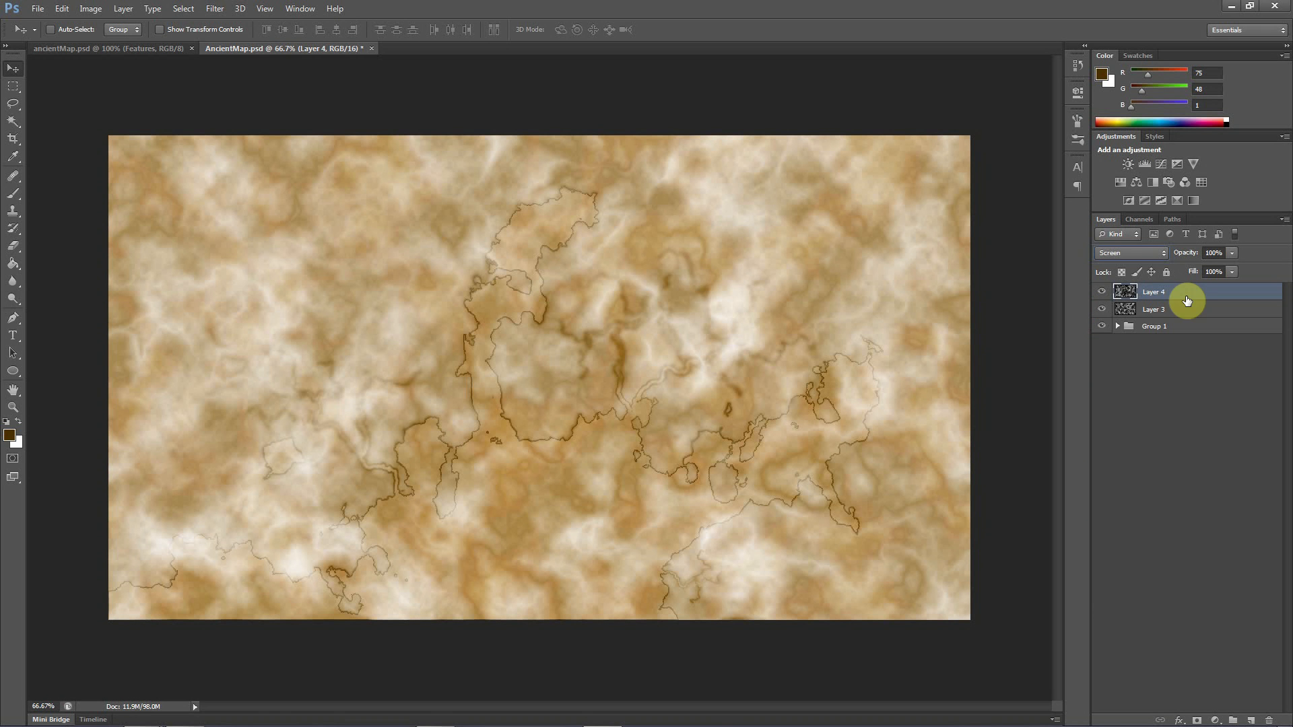
# Change Layer 4's blend mode to Overlay and lower its opacity to 34%
pyautogui.click(1122, 253)
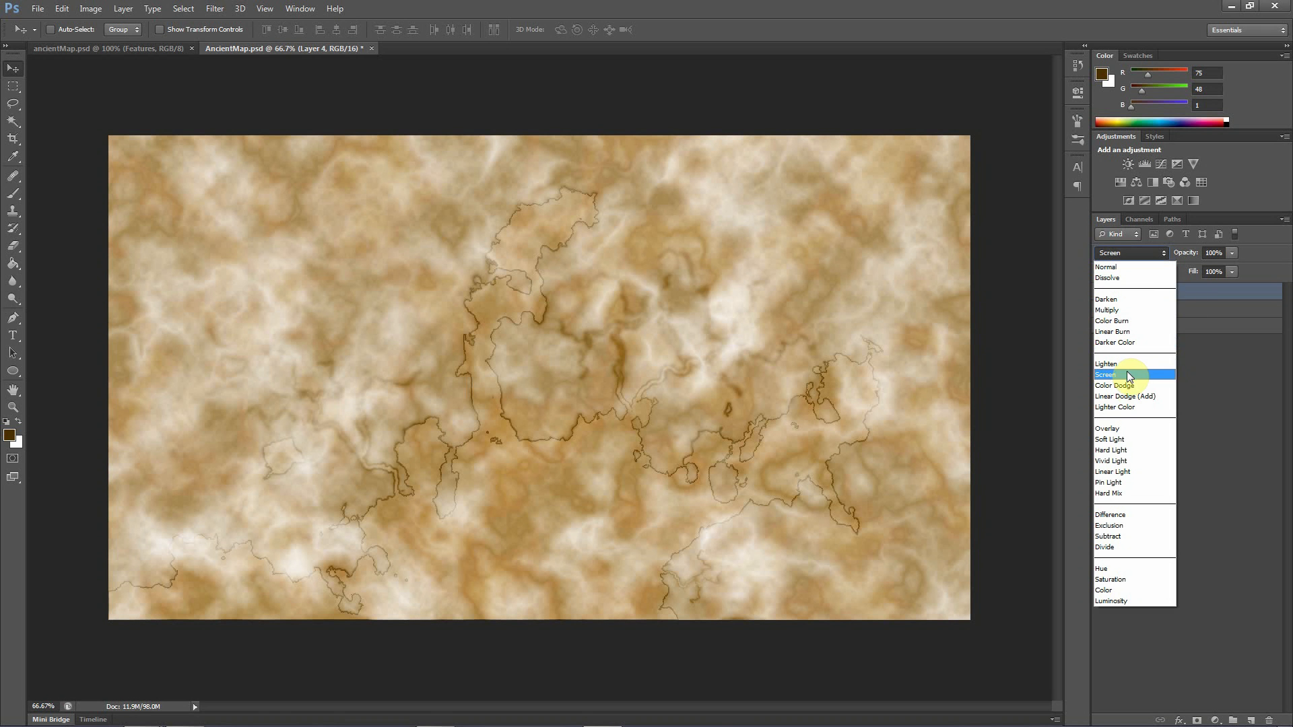
pyautogui.click(1115, 427)
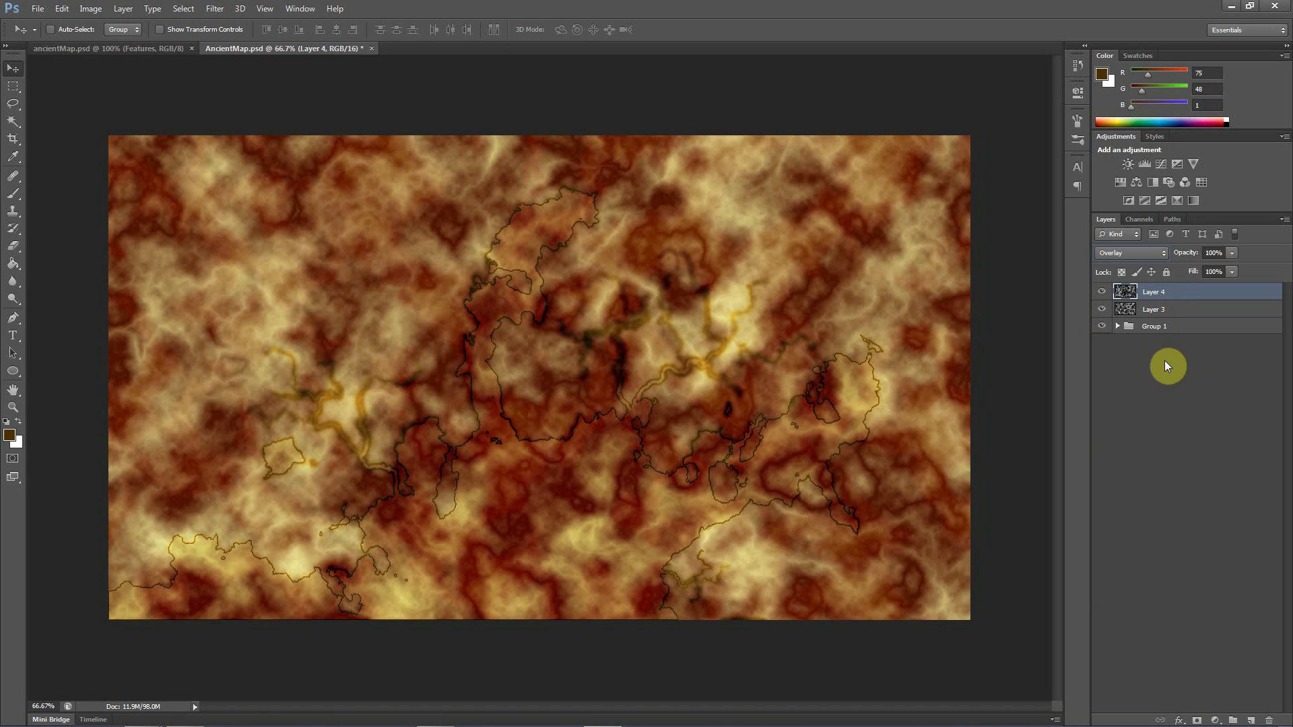
pyautogui.click(1230, 253)
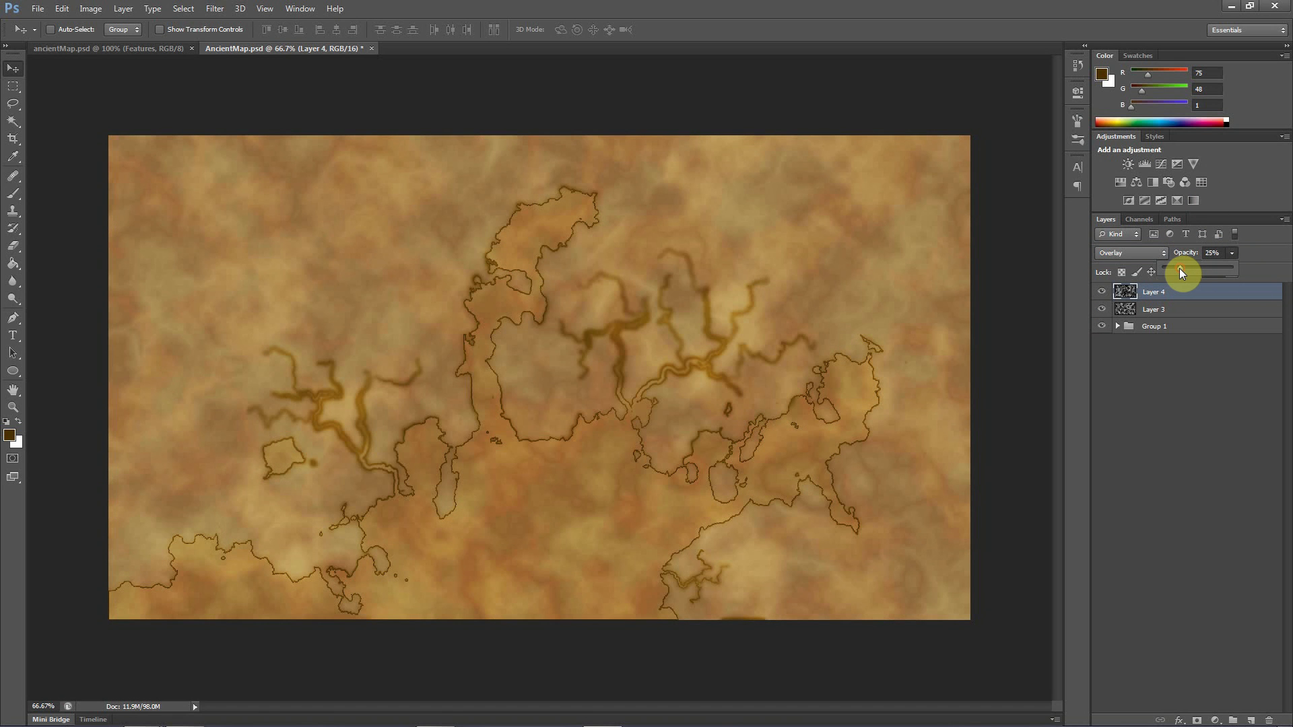
pyautogui.moveTo(1175, 269); pyautogui.dragTo(1187, 269)
# Set the blend mode of Layer 3 to Darken
pyautogui.click(1152, 312)
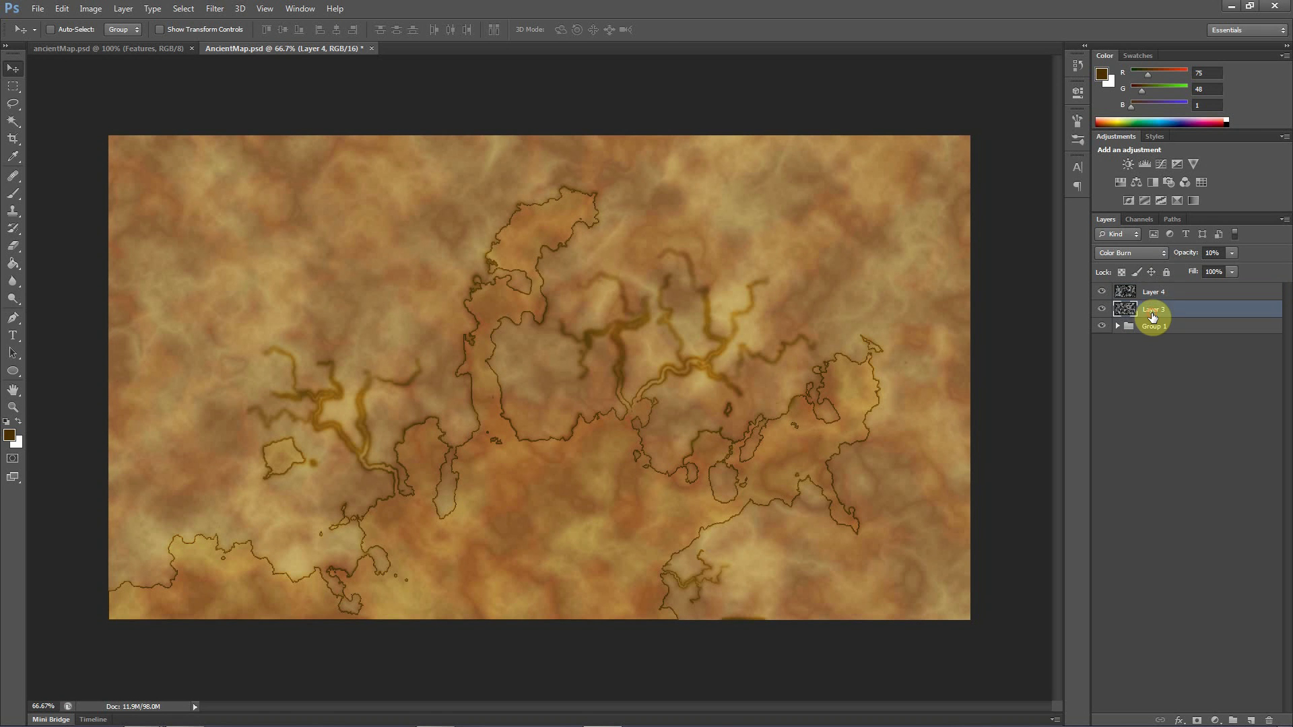
pyautogui.click(1130, 254)
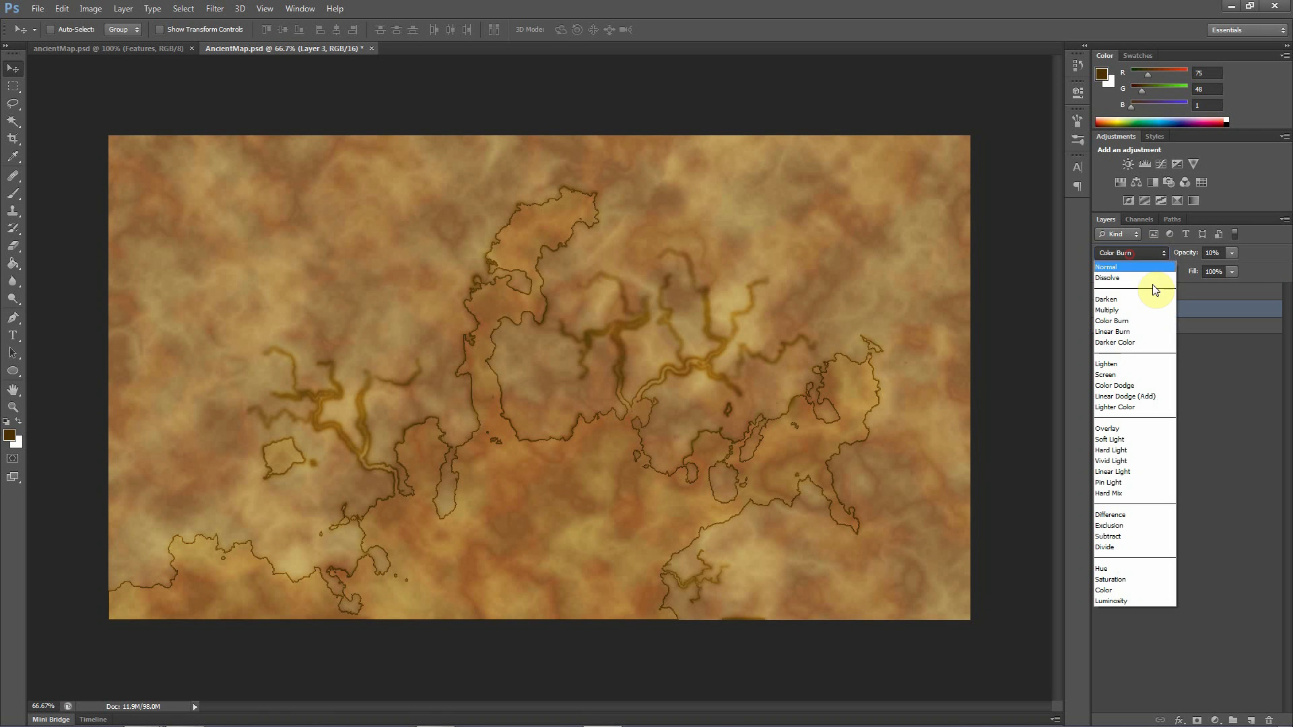
pyautogui.click(1118, 300)
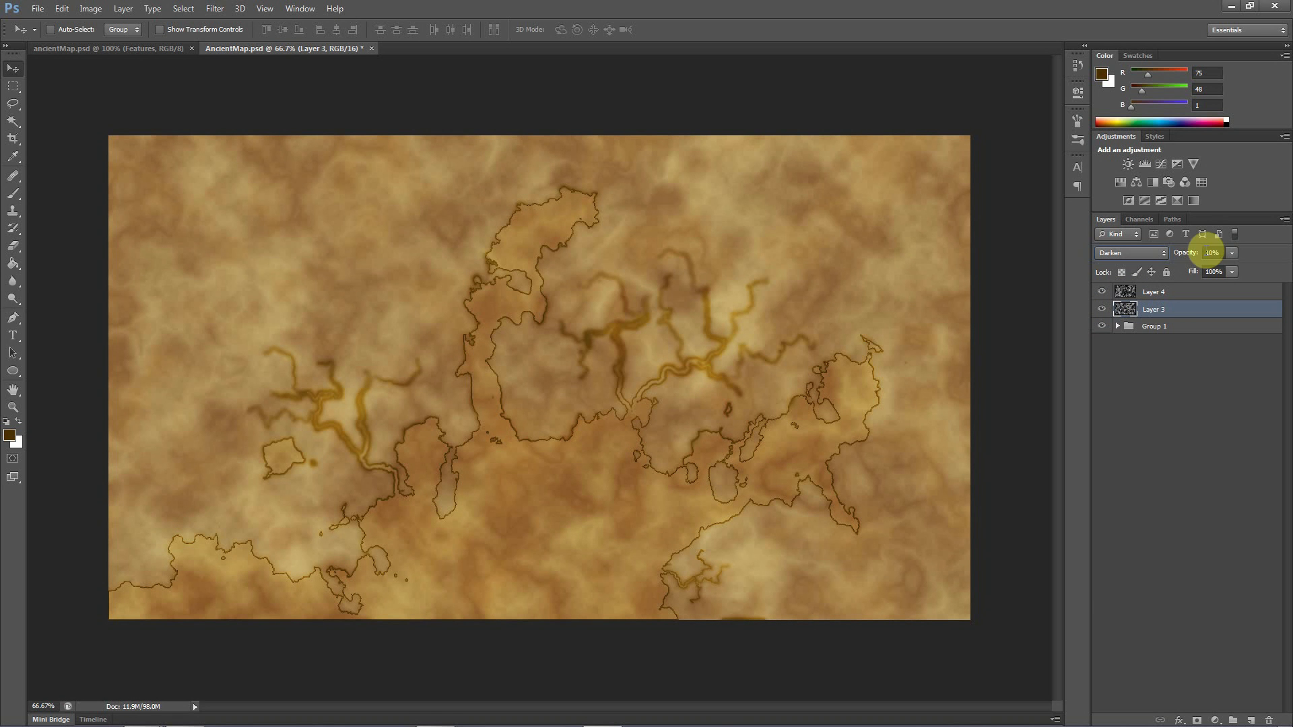
# Reduce the opacity of Layer 4 to 22%
pyautogui.click(1151, 292)
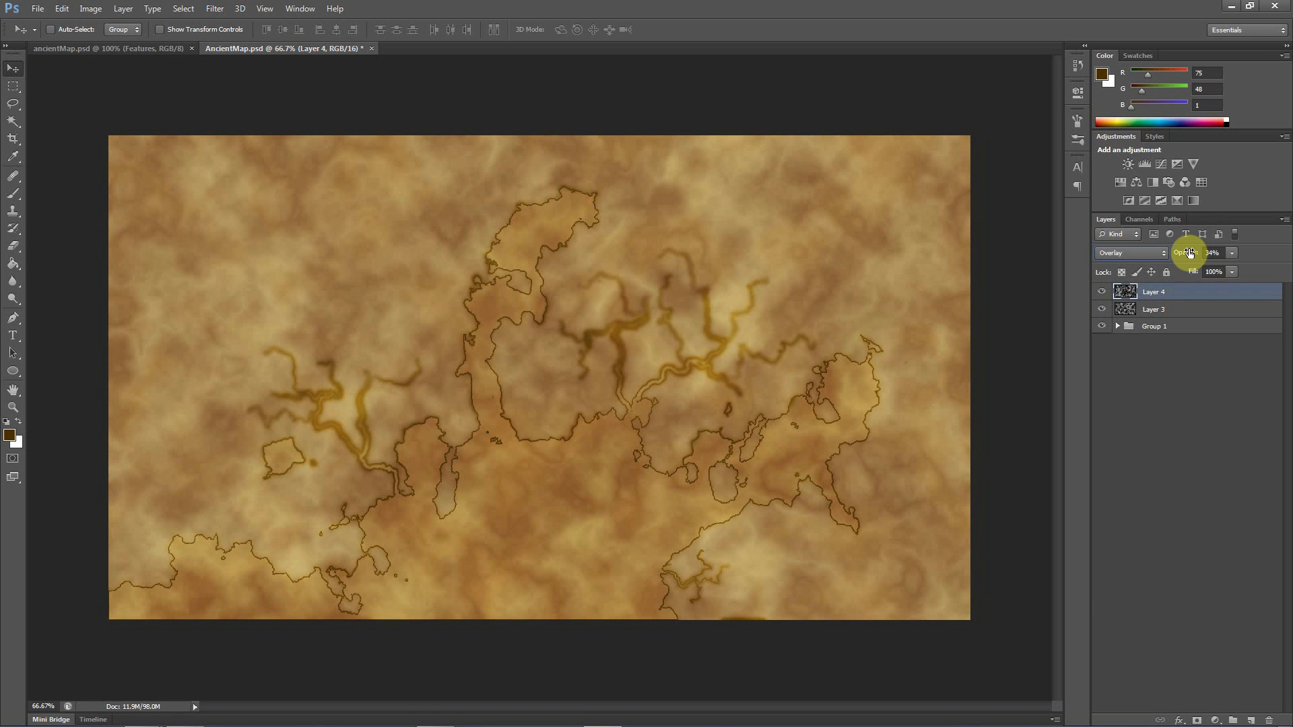
pyautogui.moveTo(1223, 271); pyautogui.dragTo(1227, 272)
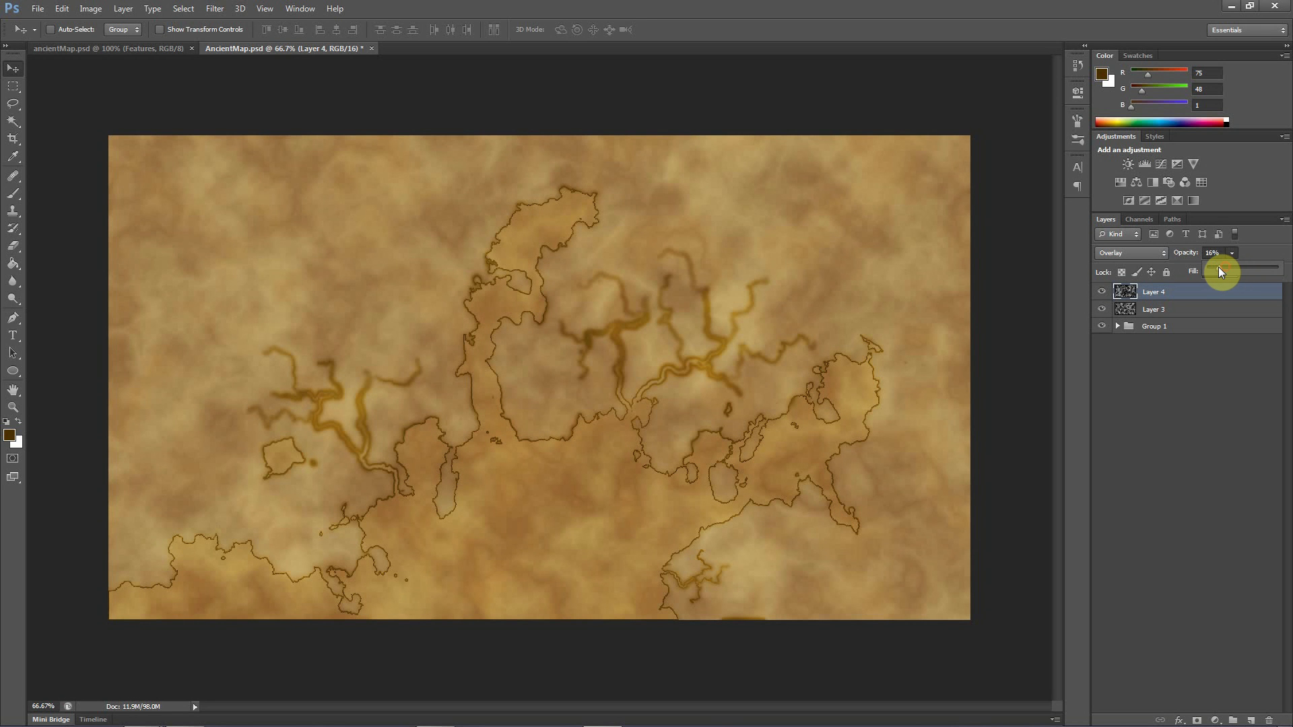
pyautogui.moveTo(1222, 271); pyautogui.dragTo(1218, 271)
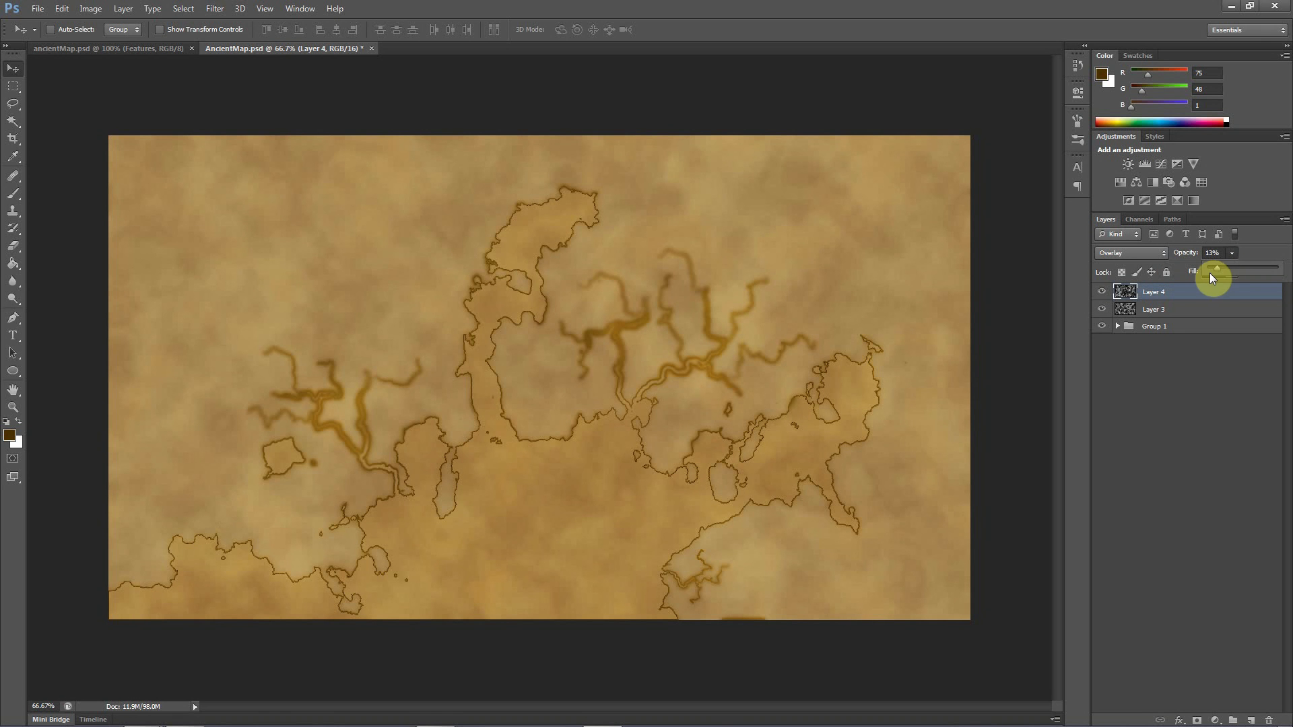
pyautogui.moveTo(1219, 268); pyautogui.dragTo(1226, 268)
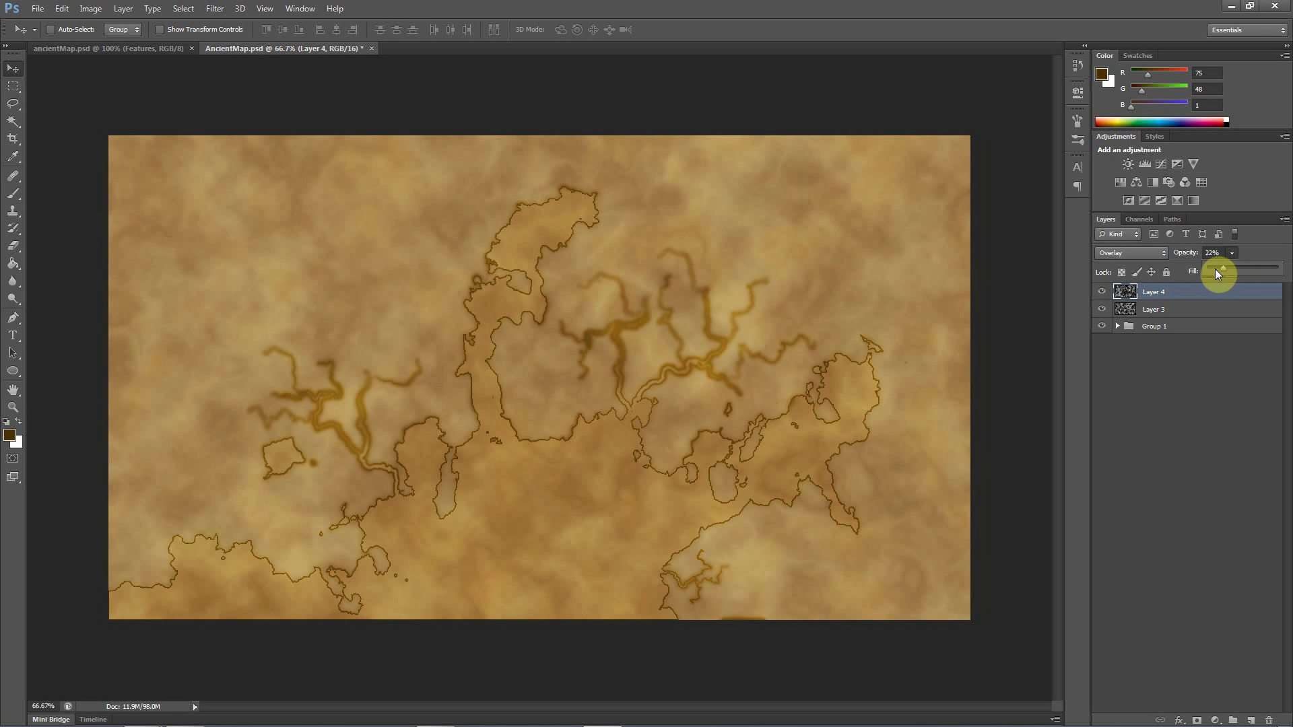
pyautogui.click(1145, 310)
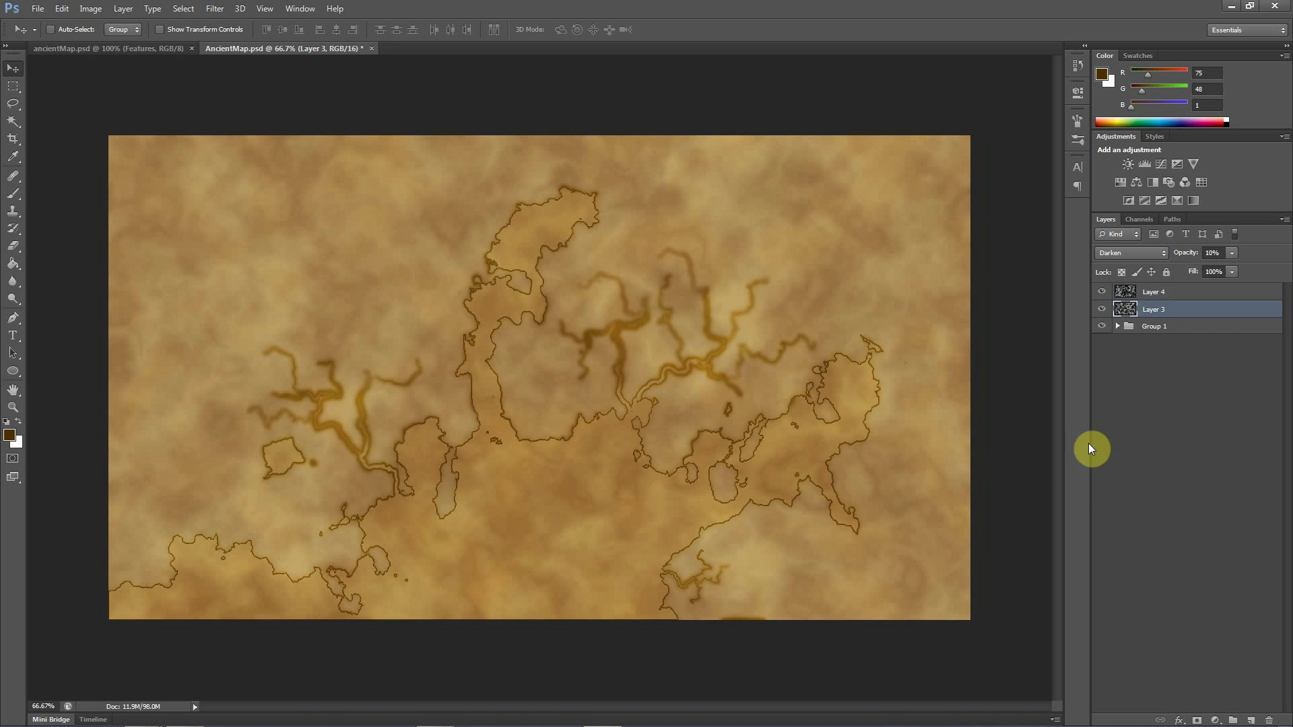
pyautogui.click(1166, 415)
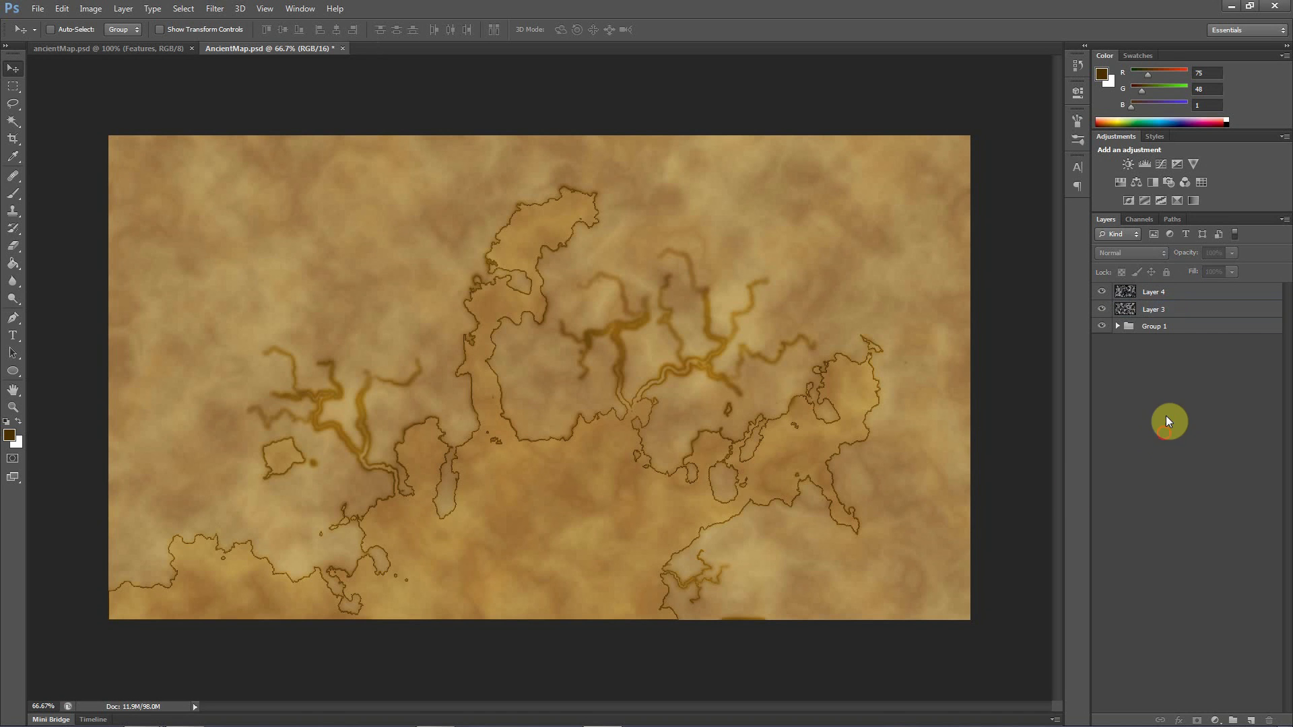
pyautogui.click(1161, 295)
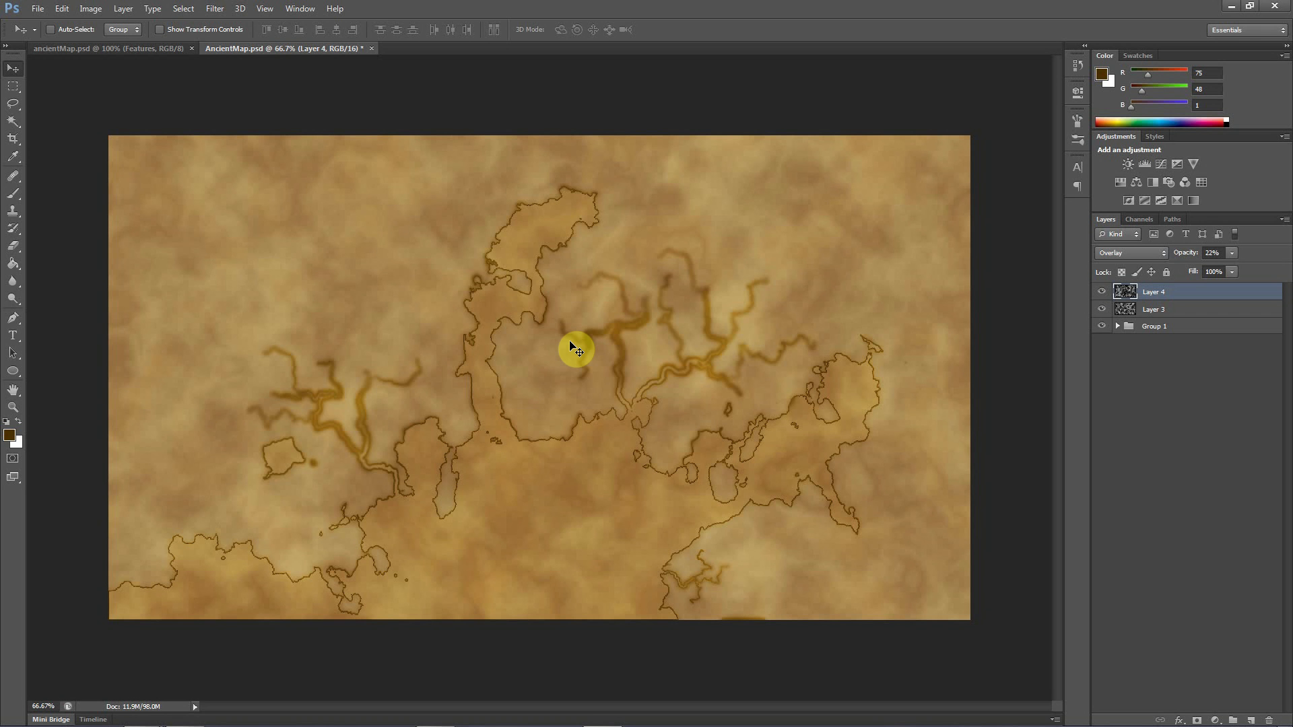
# Switch to the finished ancientMap.psd reference, collapse its Features group and hide it
pyautogui.click(113, 50)
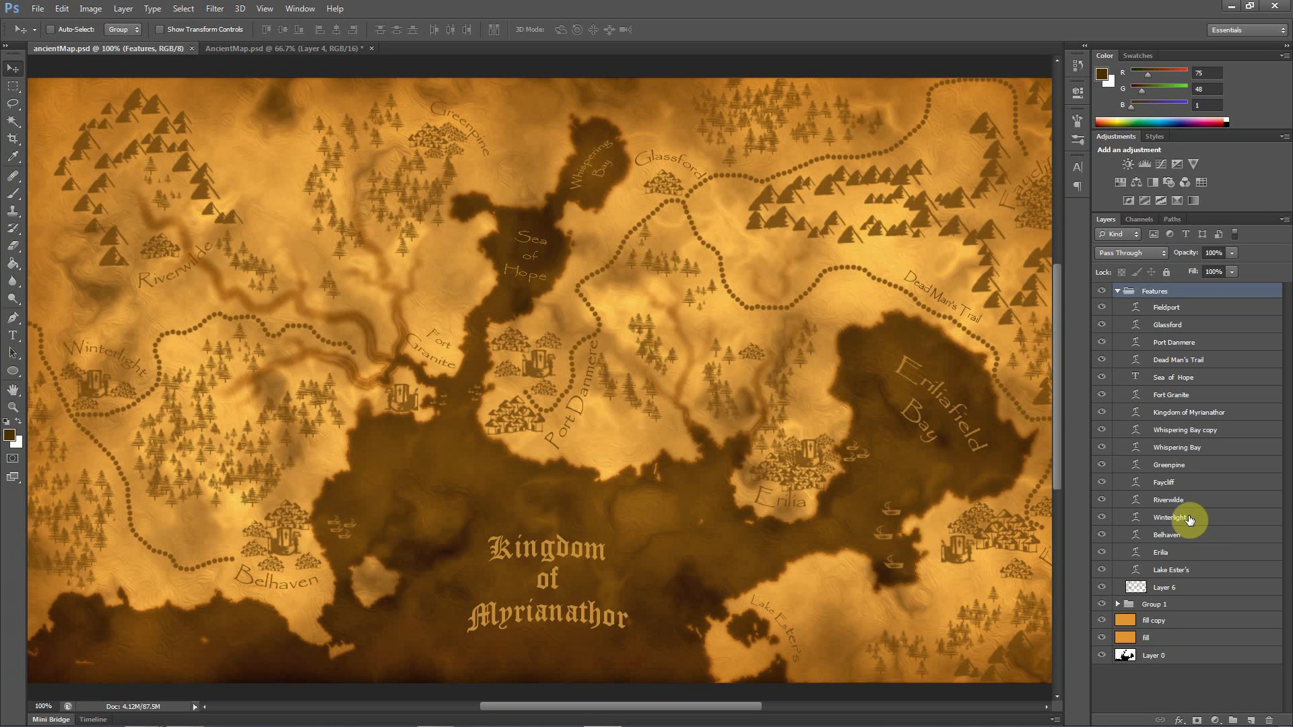
pyautogui.click(1117, 291)
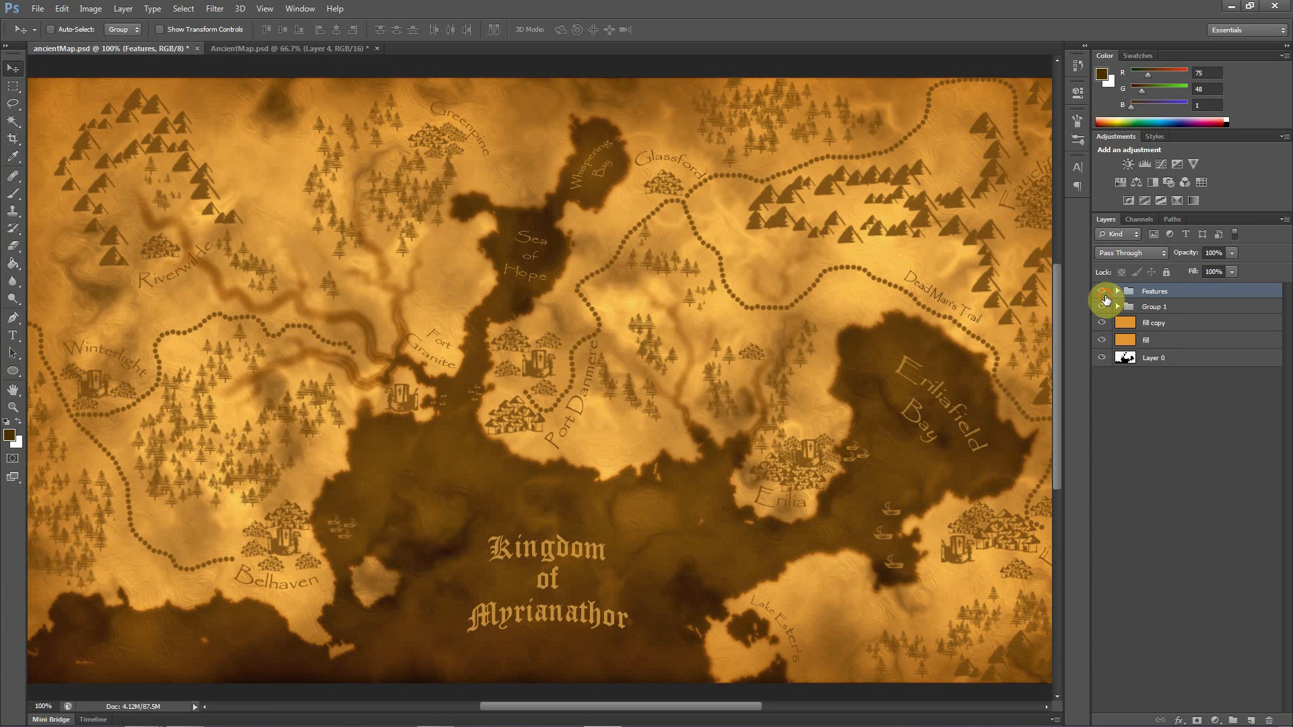
pyautogui.click(1104, 293)
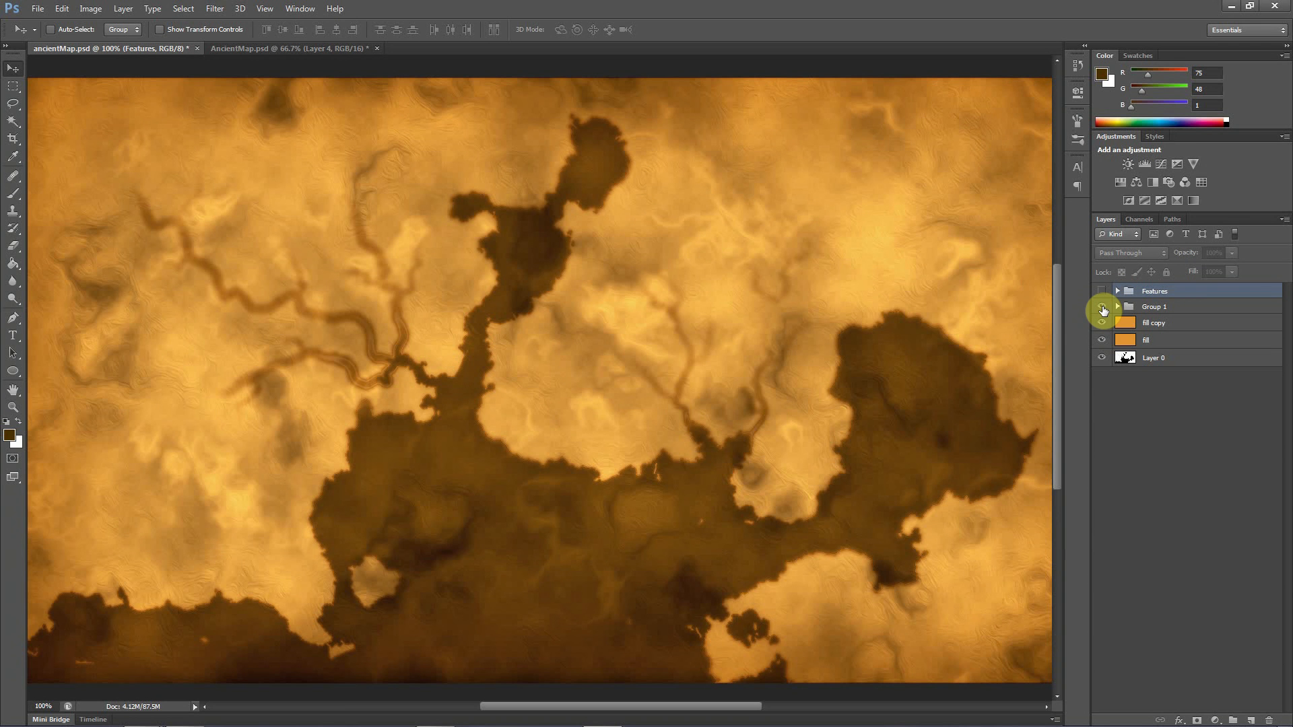
# Compare the reference map with Group 1 shown and hidden, and return to the working AncientMap.psd
pyautogui.click(1102, 307)
pyautogui.click(1102, 308)
pyautogui.click(1103, 307)
pyautogui.click(1102, 308)
pyautogui.click(1102, 308)
pyautogui.click(1103, 308)
pyautogui.click(290, 48)
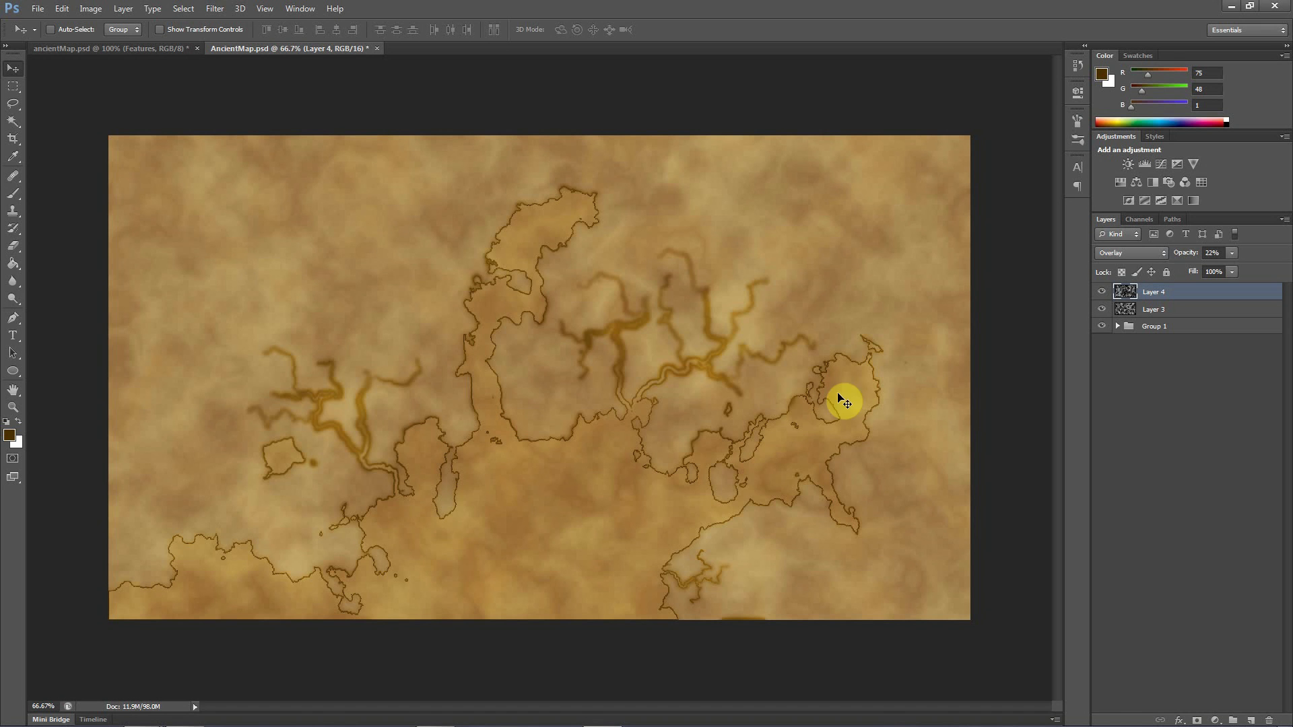
pyautogui.click(1157, 385)
pyautogui.click(1154, 292)
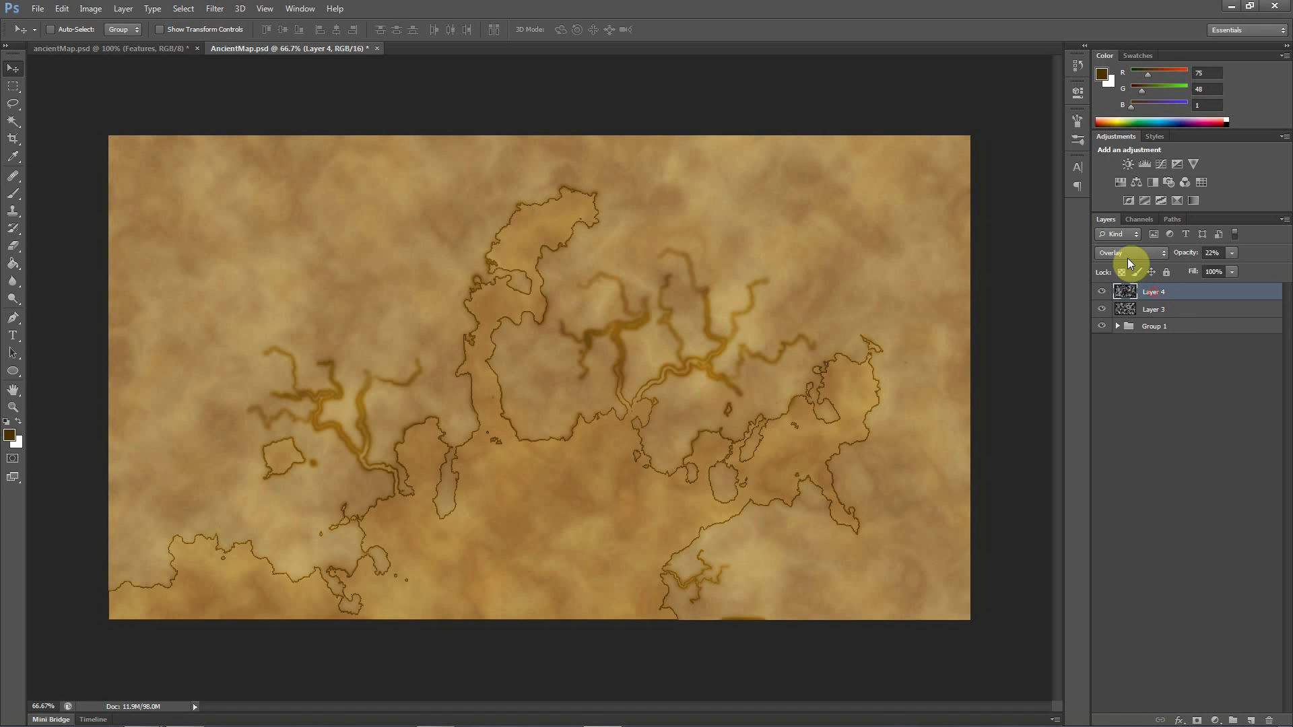
pyautogui.click(1116, 254)
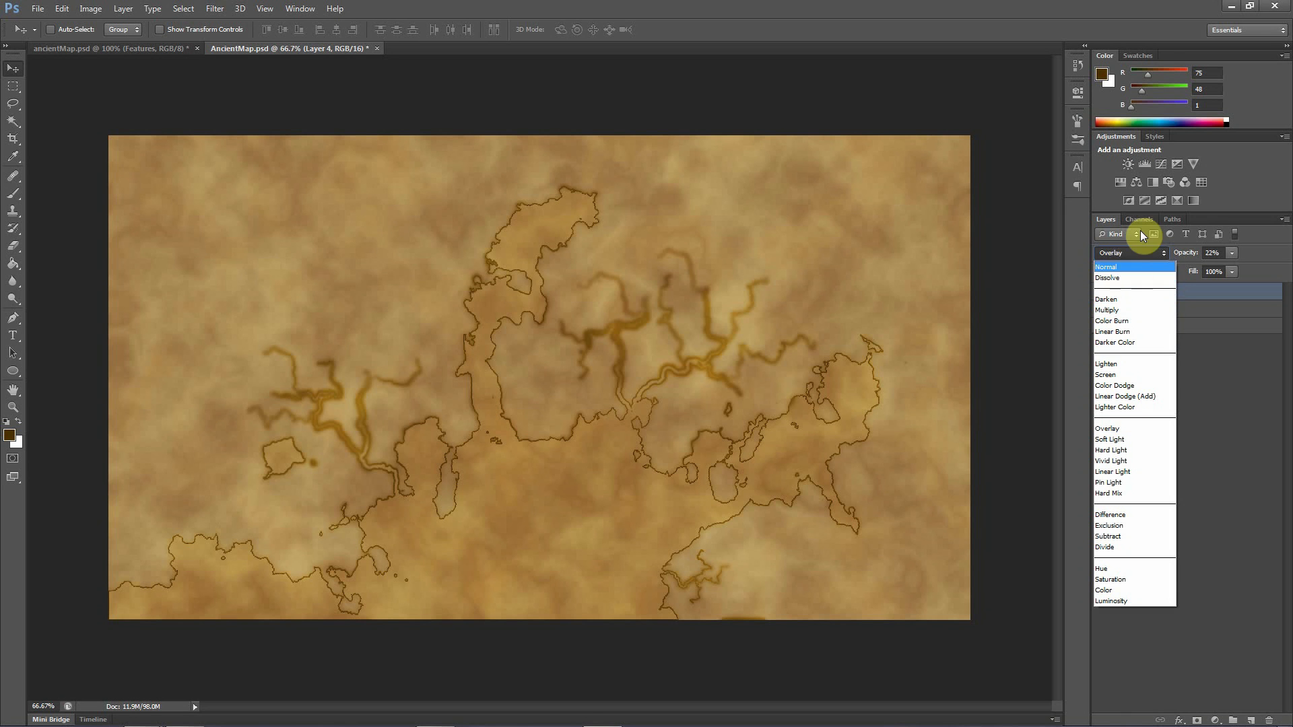
pyautogui.click(1118, 254)
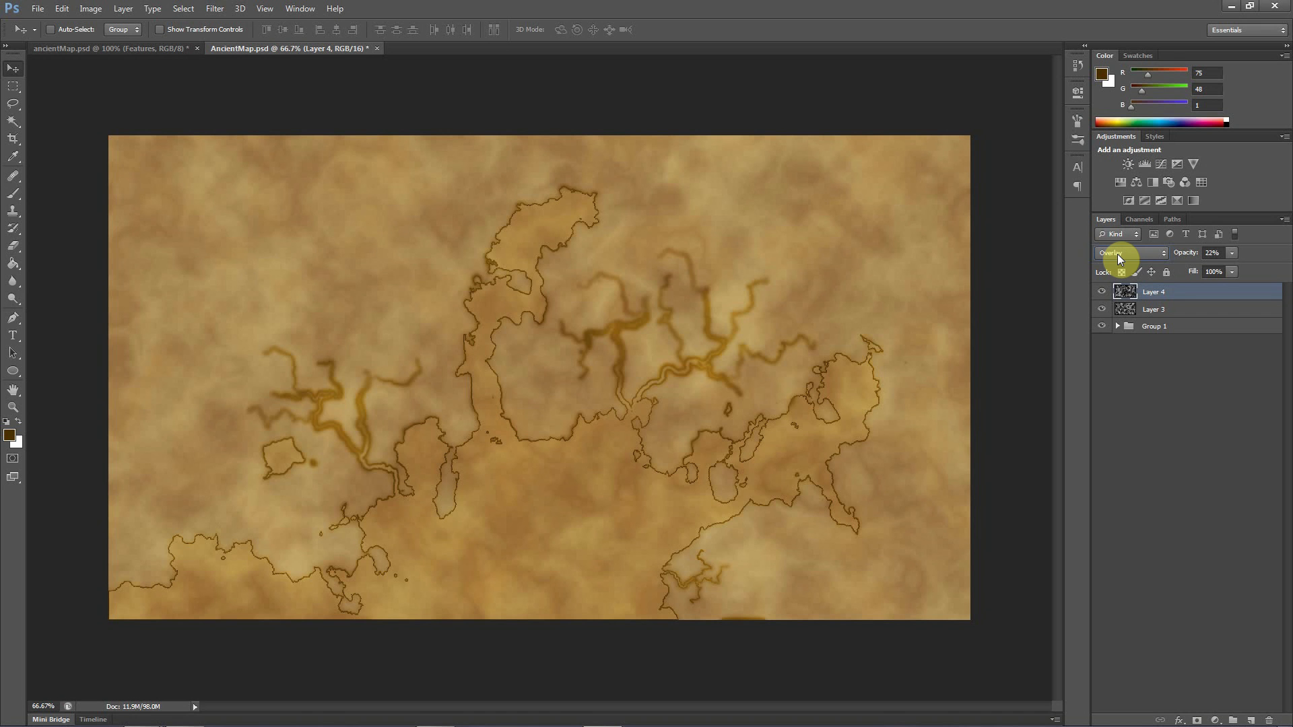
pyautogui.click(1118, 253)
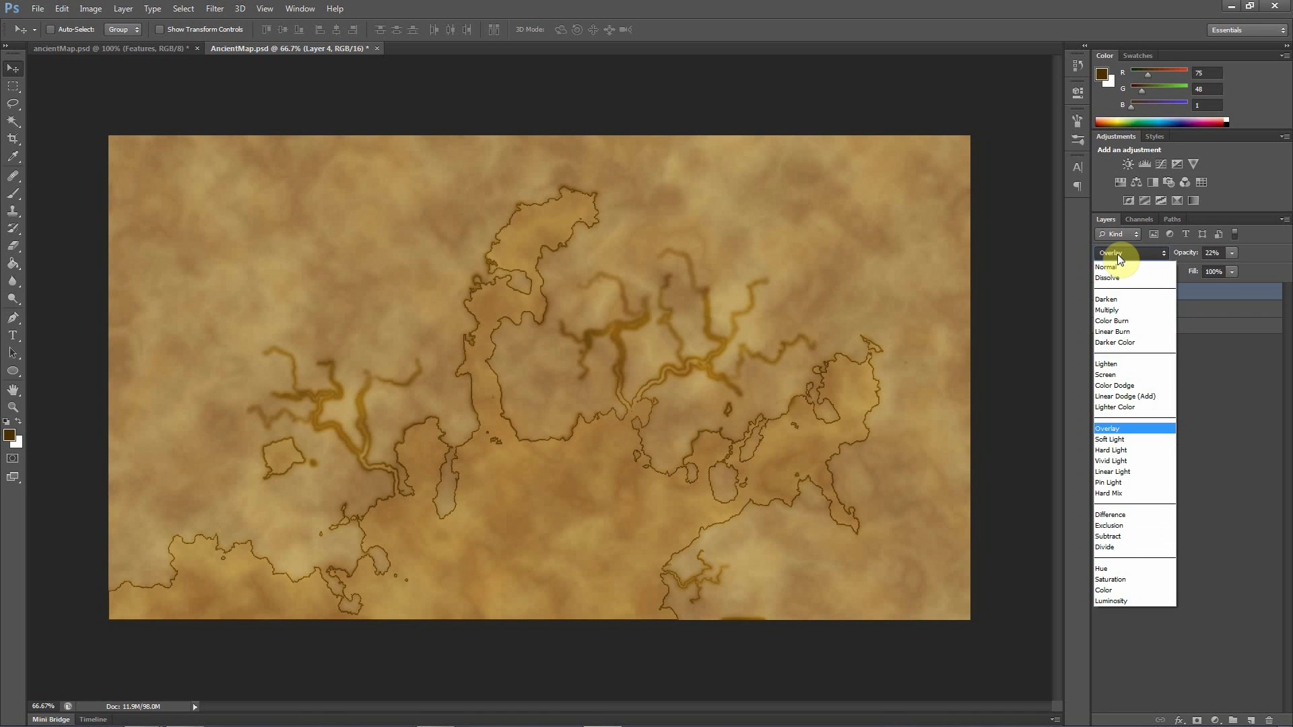
pyautogui.click(1122, 253)
pyautogui.click(1131, 474)
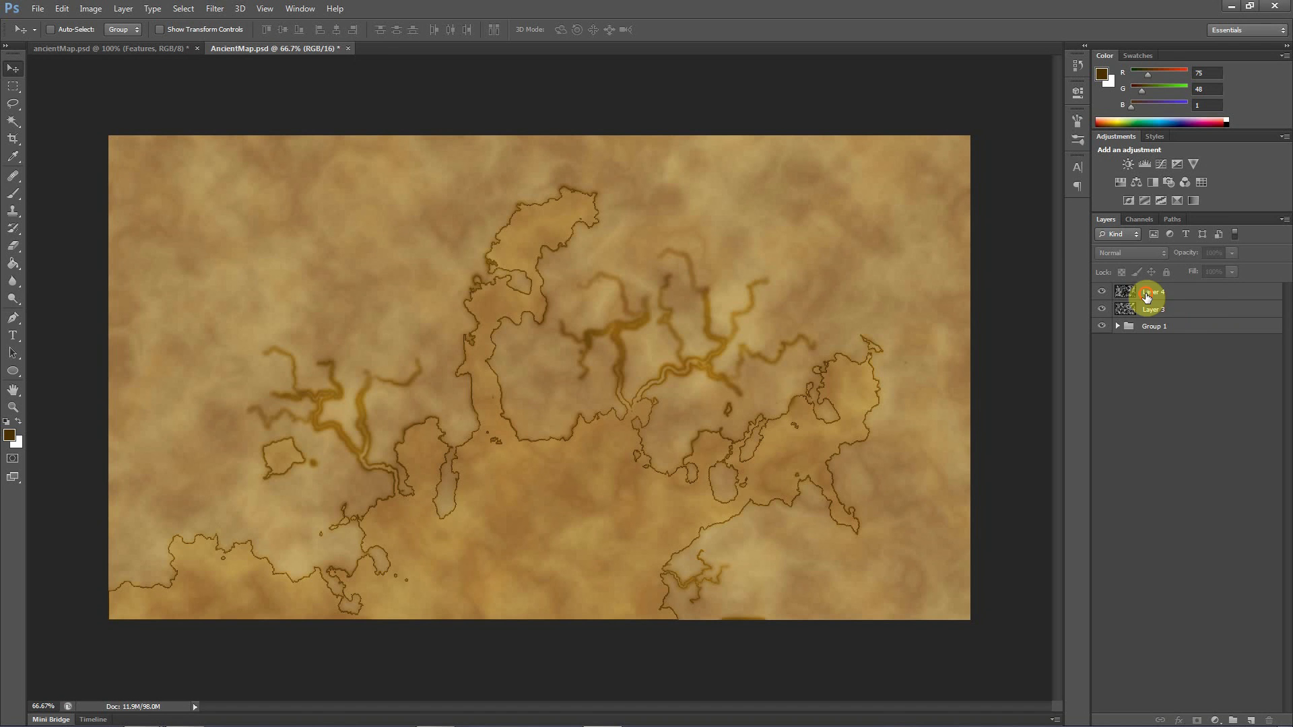
# Duplicate Layer 4 and hide both the copy and the original
pyautogui.click(1147, 292)
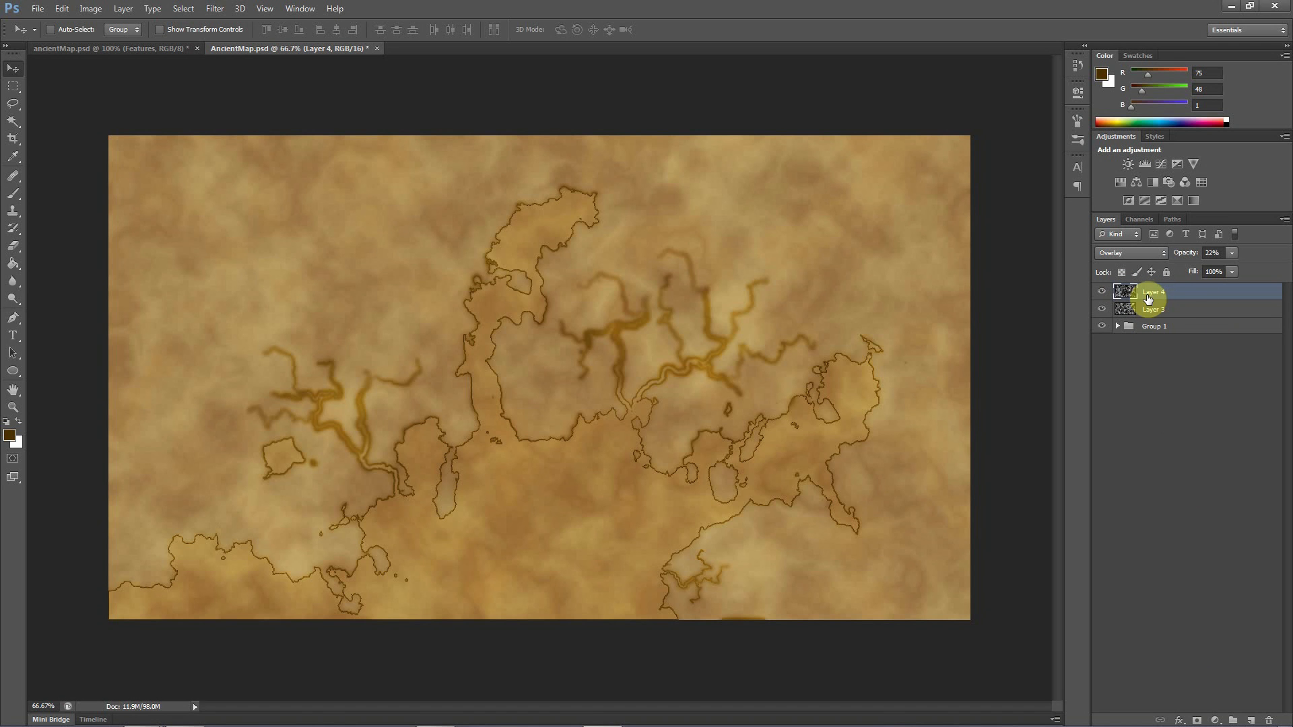
pyautogui.moveTo(1148, 299); pyautogui.dragTo(1251, 720)
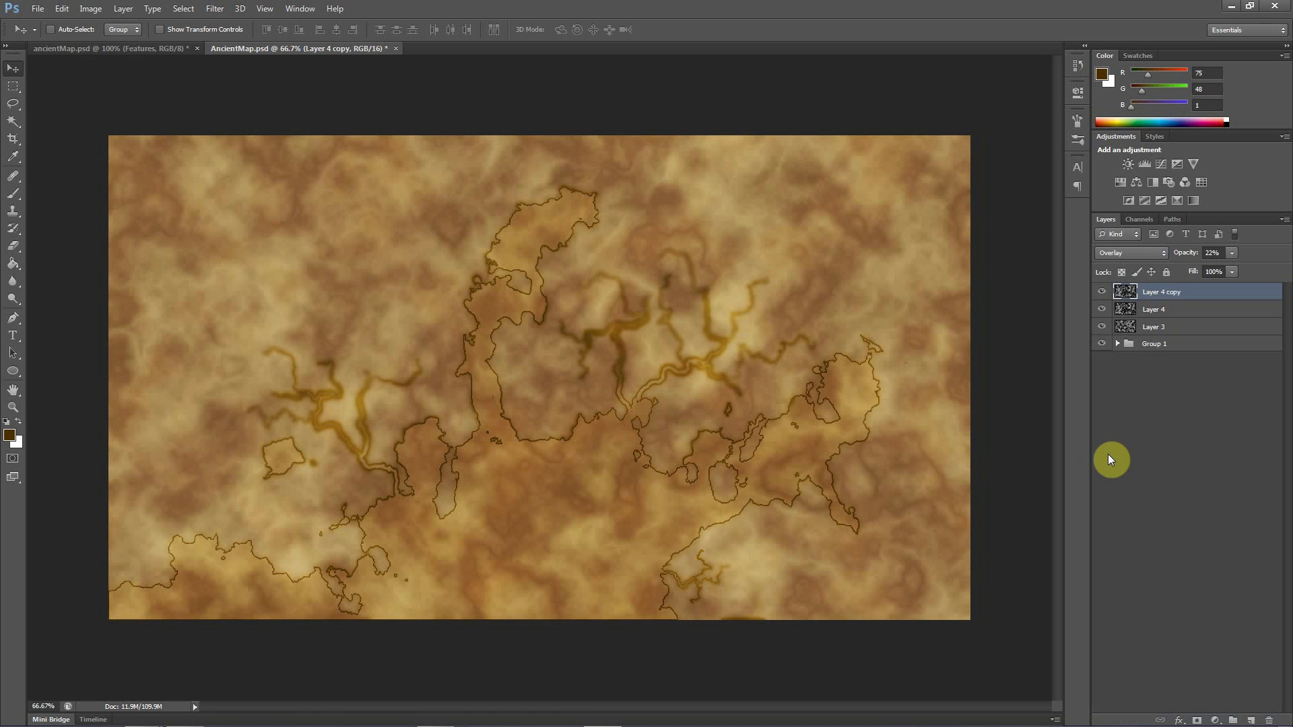
pyautogui.click(1102, 292)
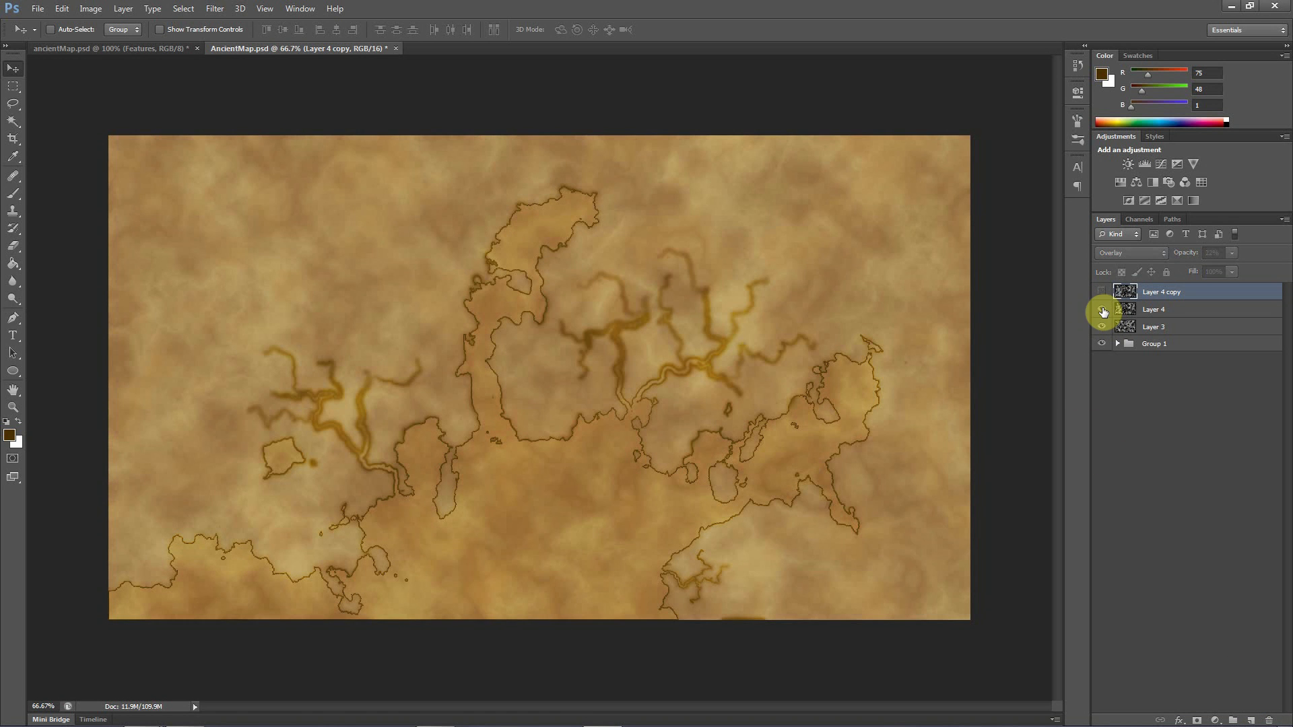
# Set Layer 3's blend mode to Color Dodge and raise its opacity to 38%
pyautogui.click(1155, 329)
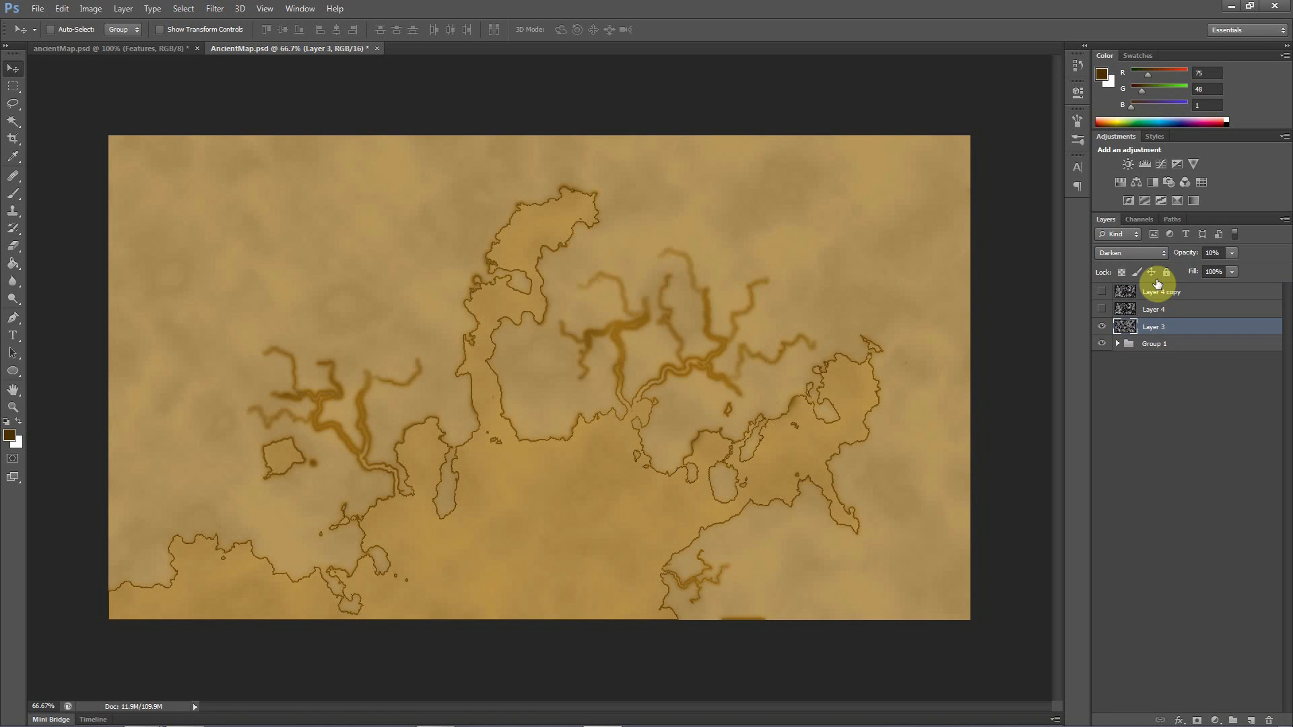
pyautogui.click(1133, 253)
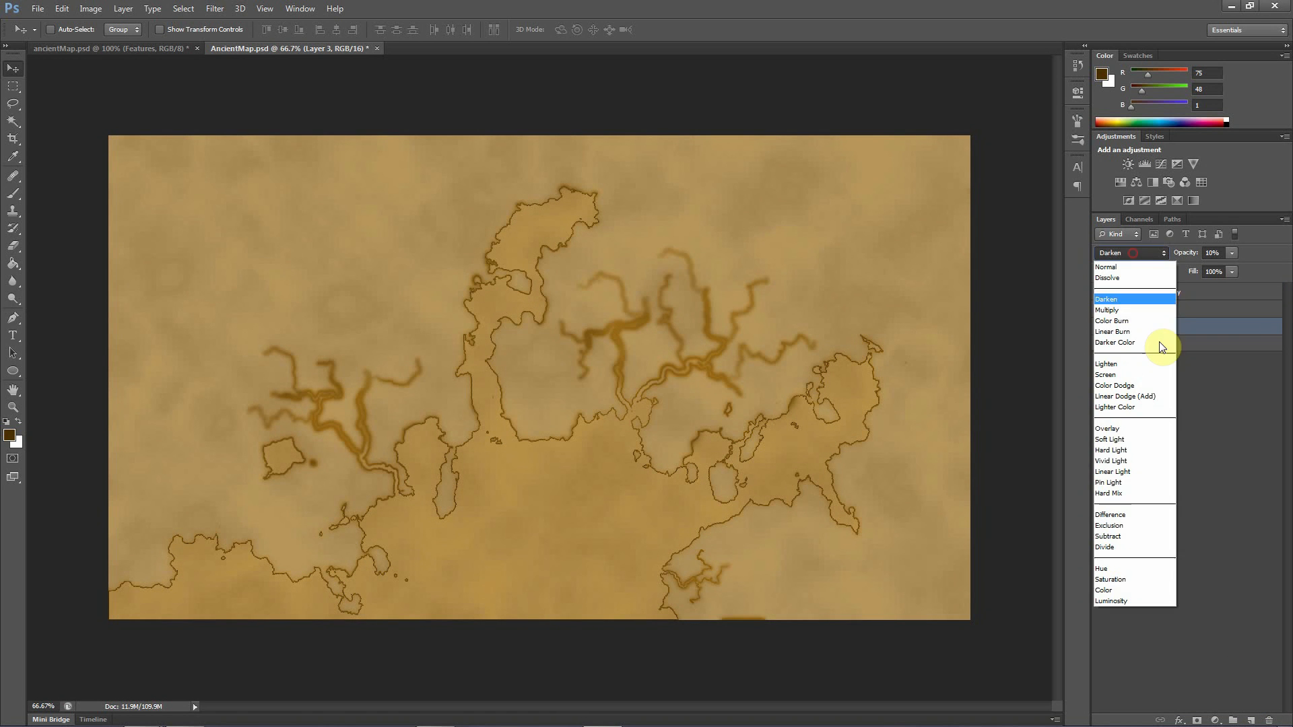
pyautogui.click(1120, 388)
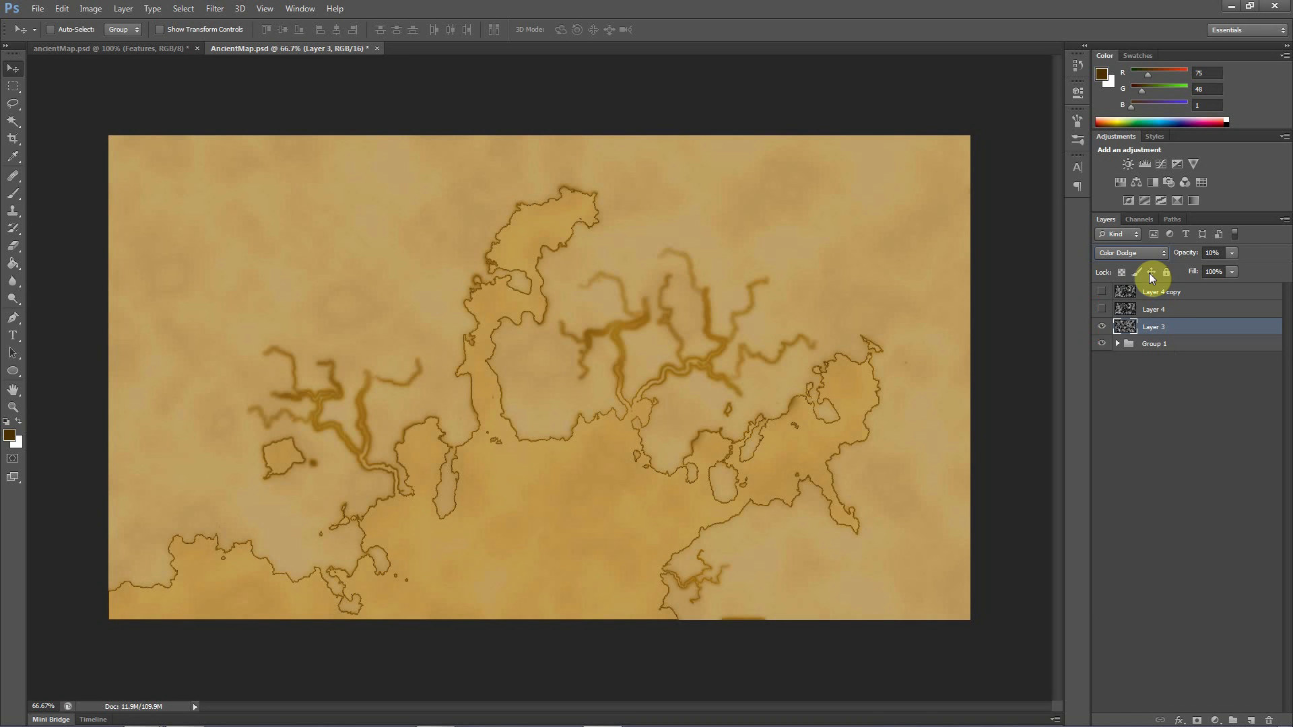
pyautogui.click(1230, 253)
pyautogui.moveTo(1251, 270); pyautogui.dragTo(1257, 270)
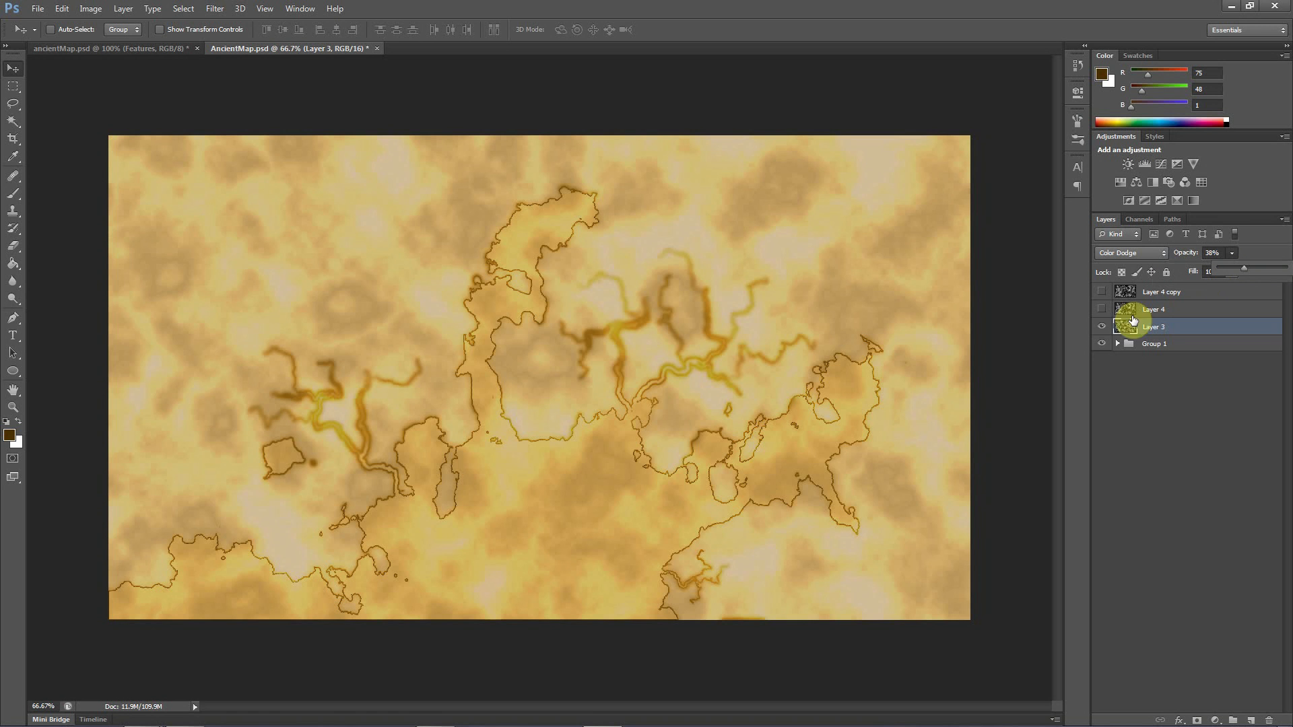
# Compare the map with Layer 4 and Layer 3 each shown and hidden
pyautogui.click(1103, 310)
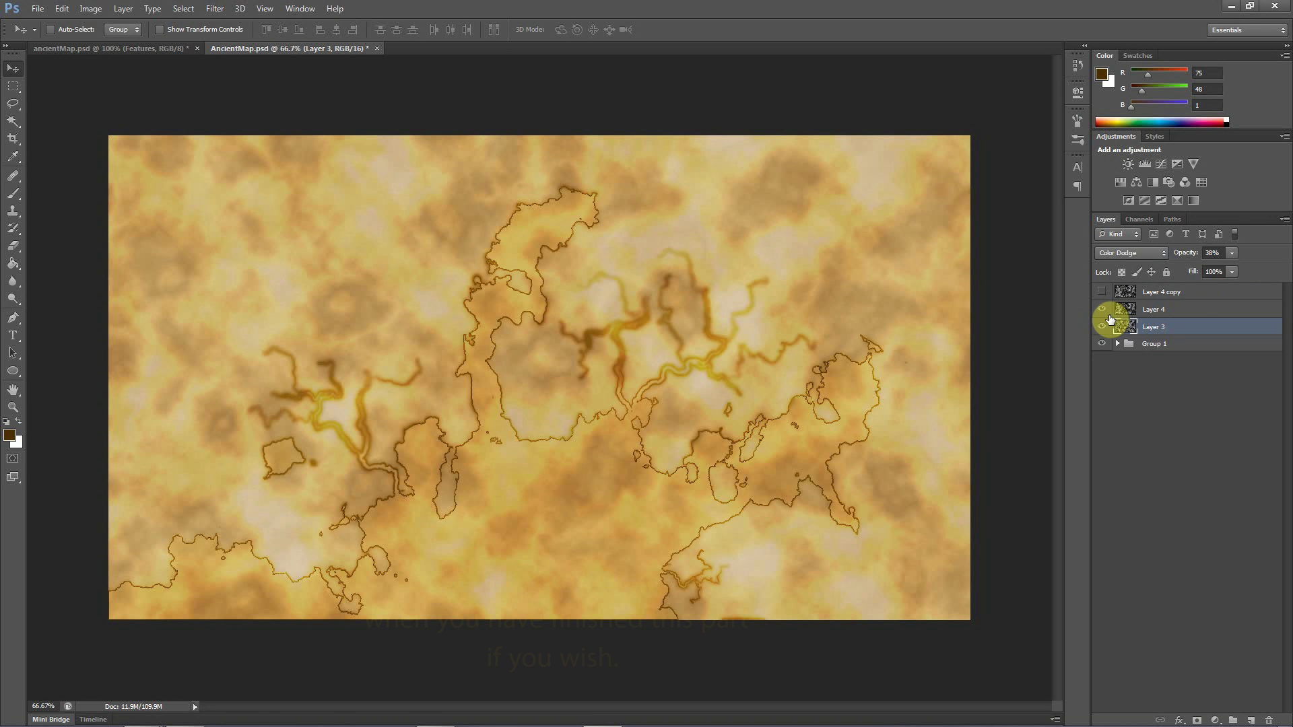
pyautogui.click(1169, 310)
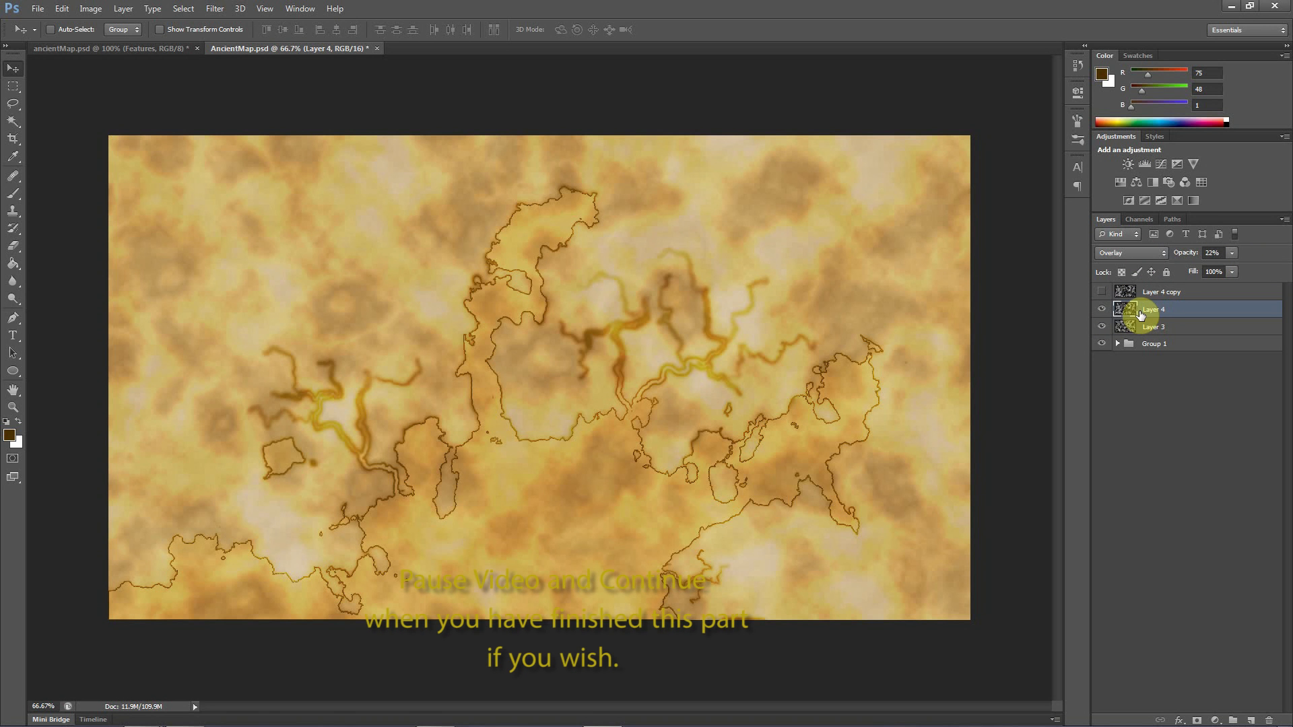
pyautogui.click(1102, 309)
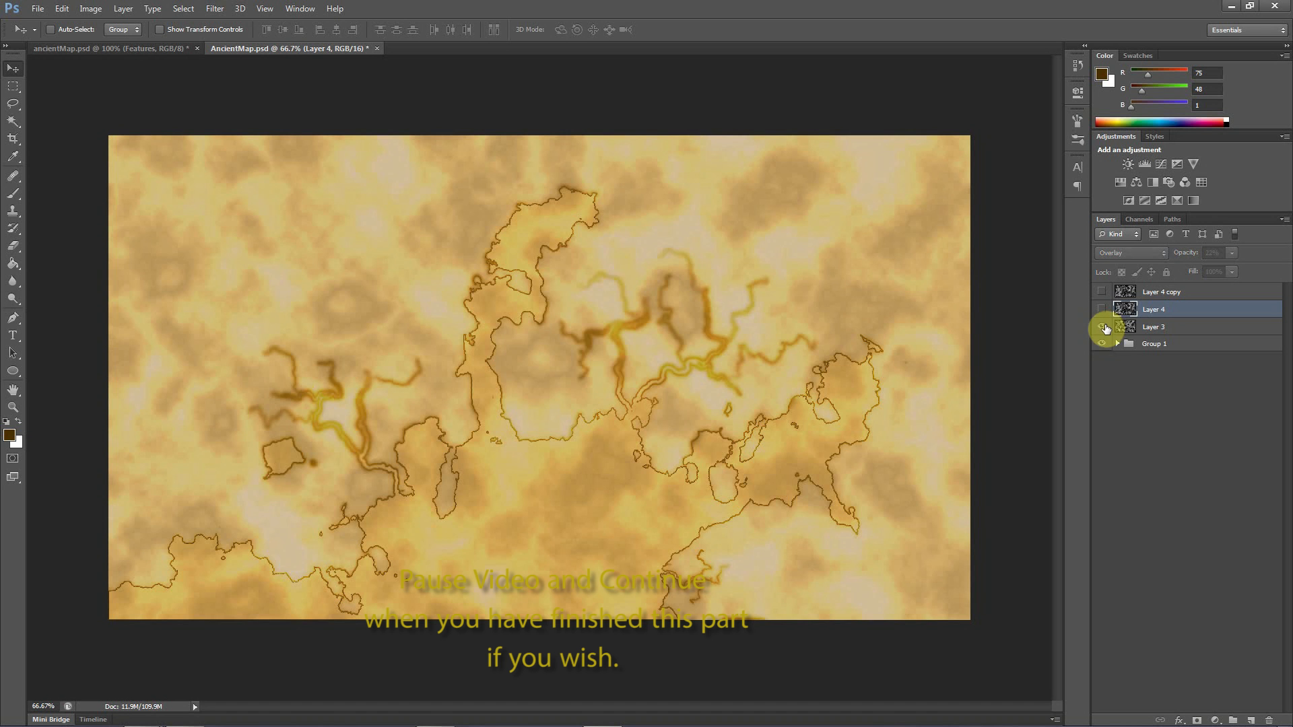
pyautogui.click(1104, 330)
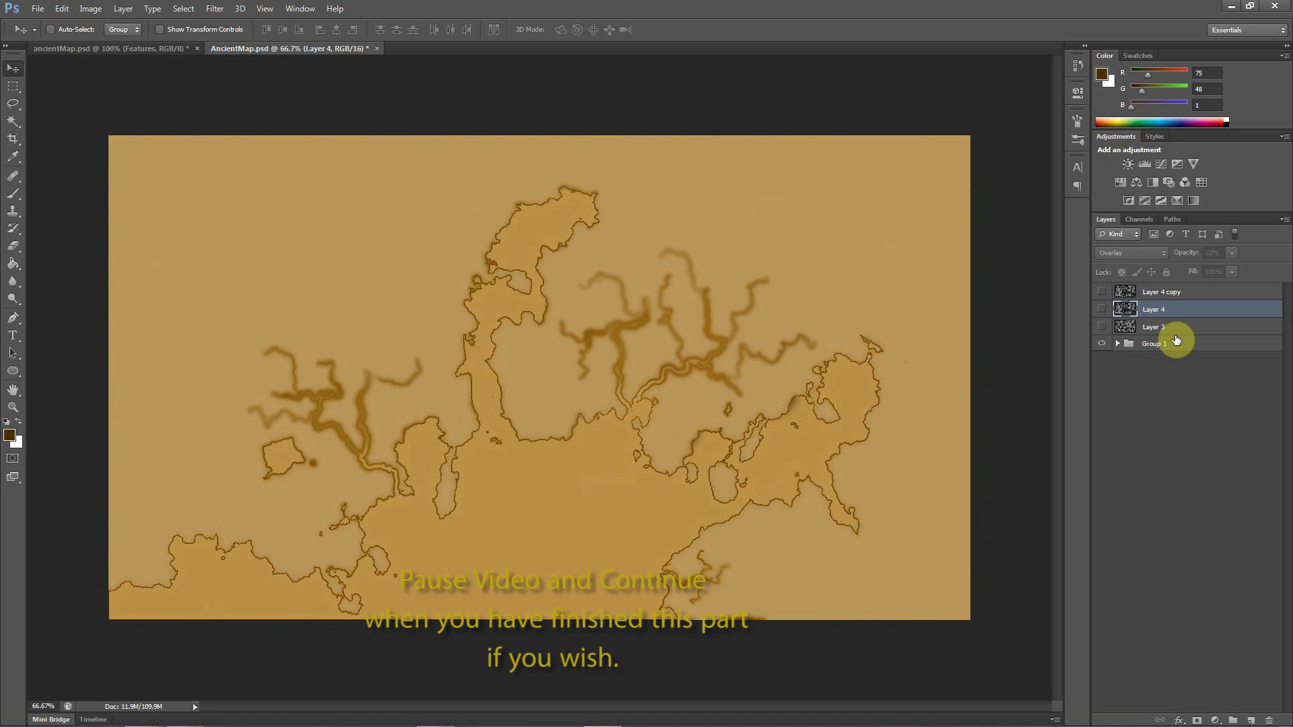
pyautogui.click(1102, 328)
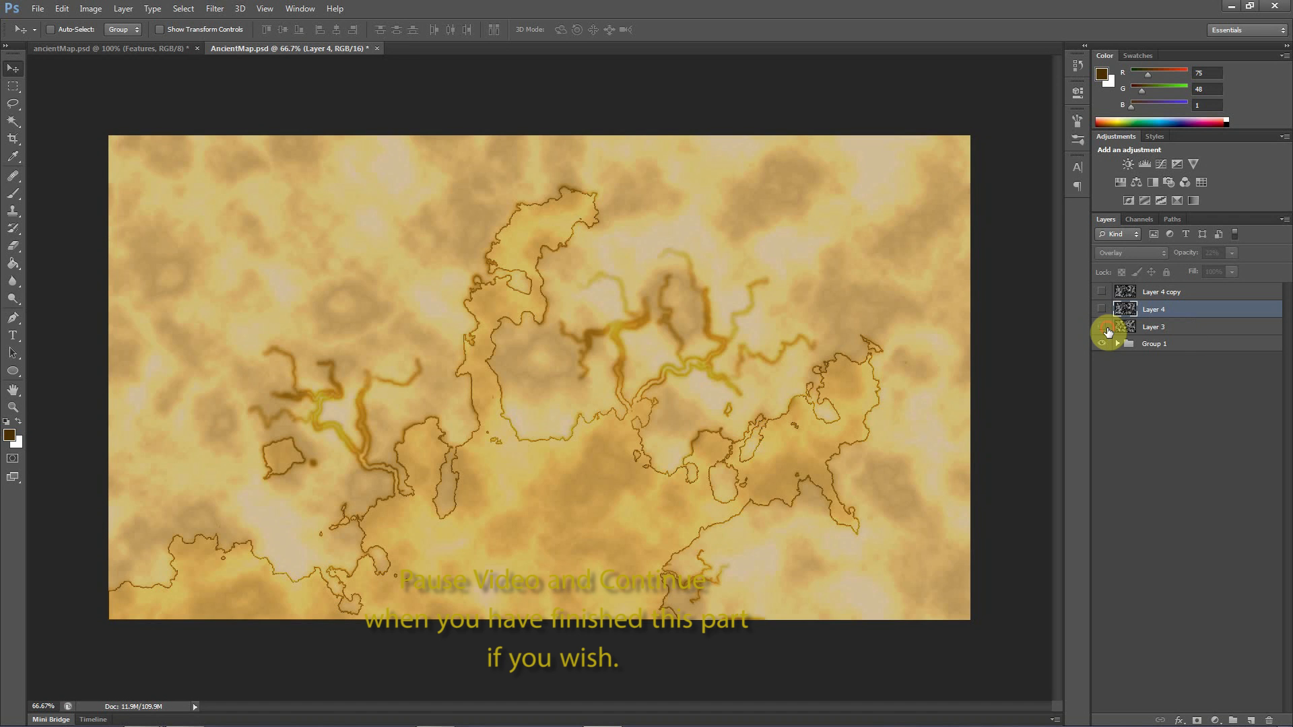
pyautogui.click(1103, 327)
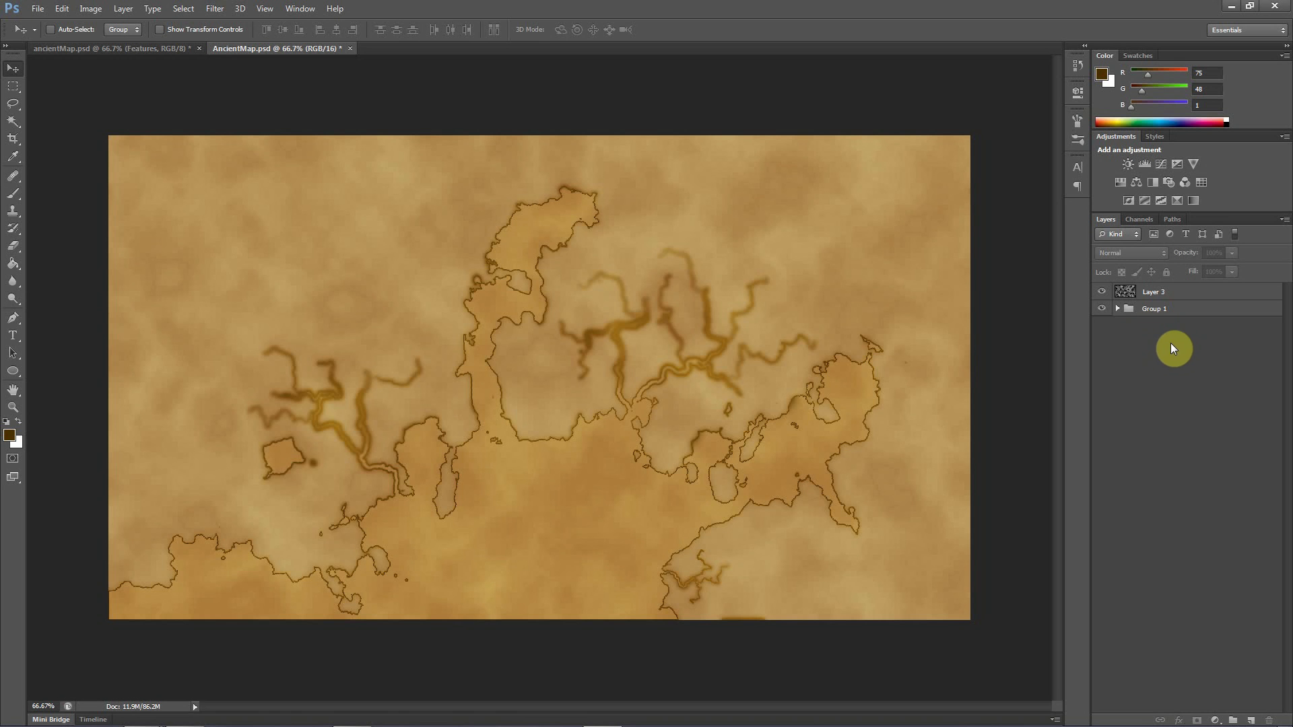
# Load the Alpha 1 channel as a selection and return to Layer 3 in the full-colour view
pyautogui.click(1162, 291)
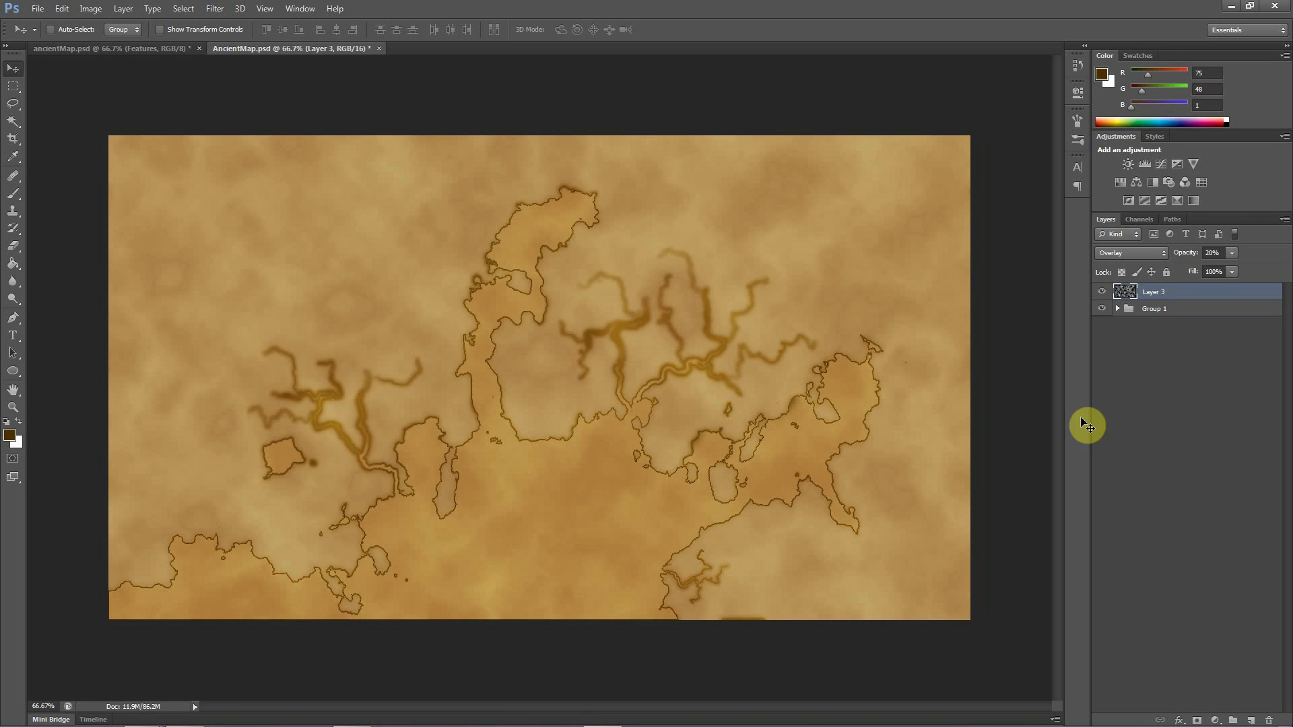
pyautogui.click(1134, 221)
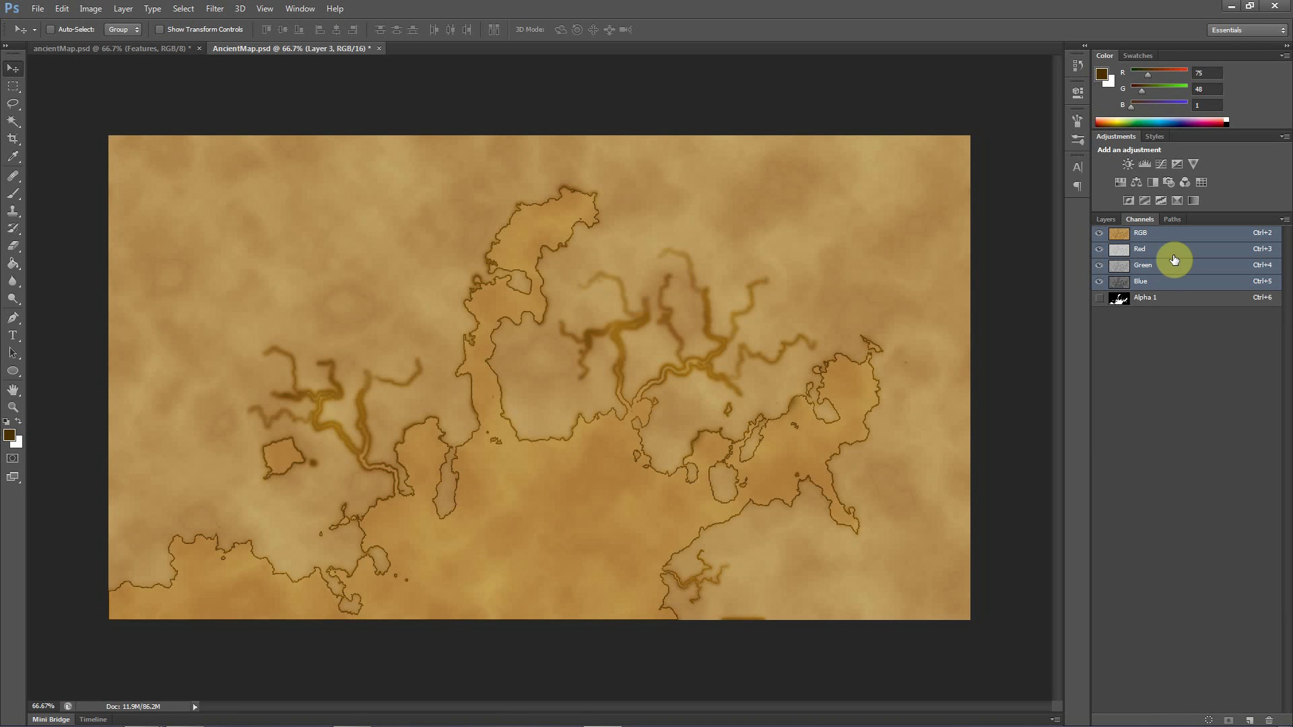
pyautogui.click(1137, 304)
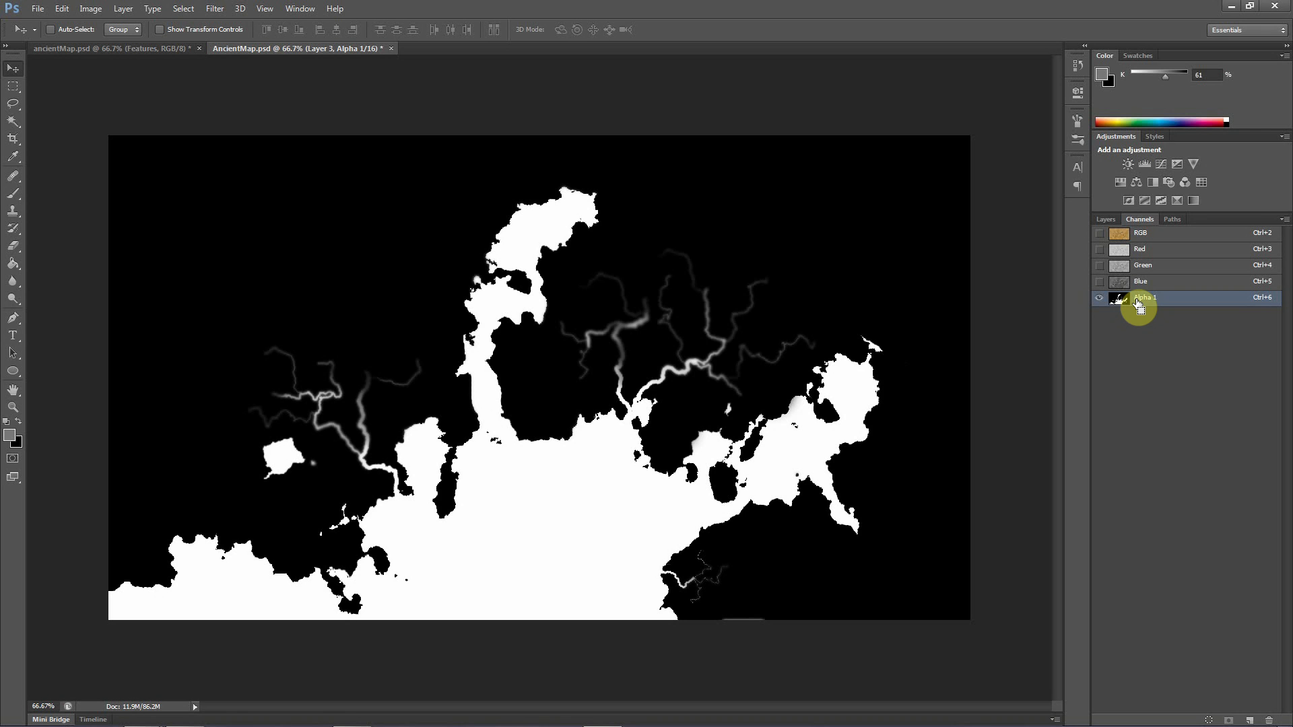
pyautogui.keyDown('ctrl'); pyautogui.click(1138, 304); pyautogui.keyUp('ctrl')
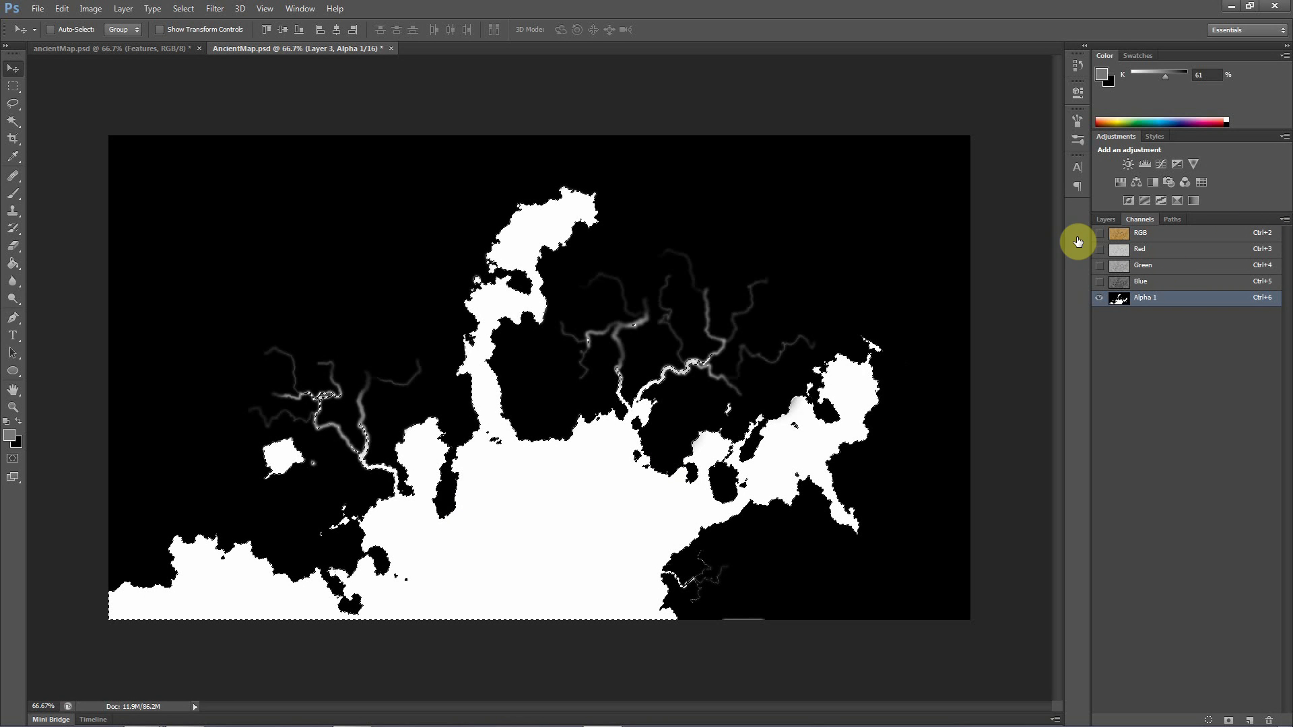
pyautogui.click(1105, 219)
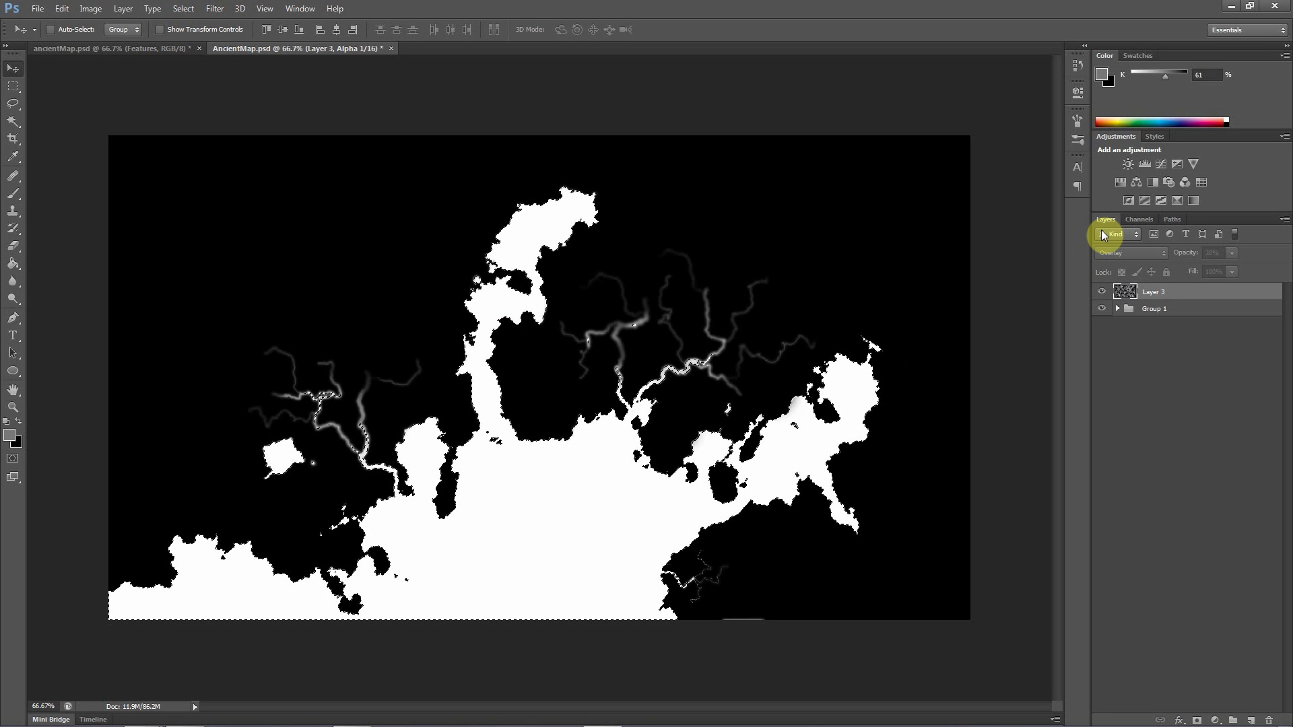
pyautogui.click(1152, 298)
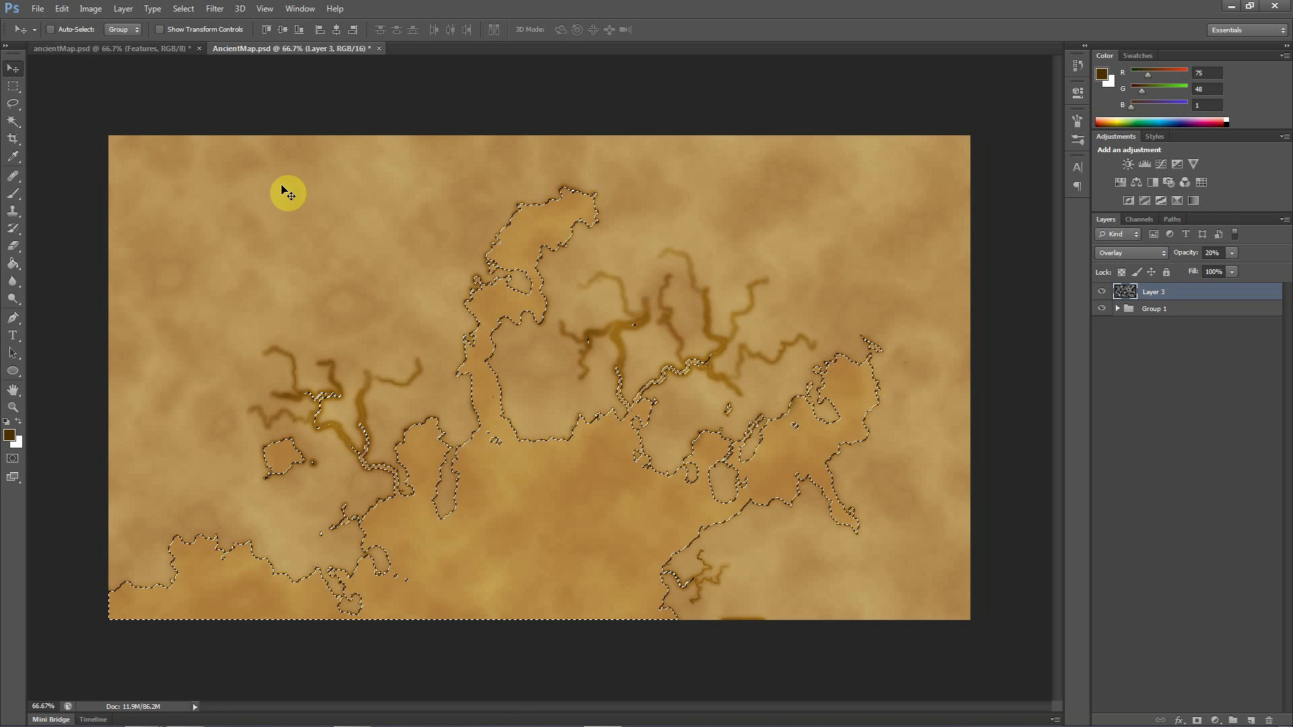
# Start a Stroke on the selection, located Inside, with the dark brown colour #382400
pyautogui.click(60, 9)
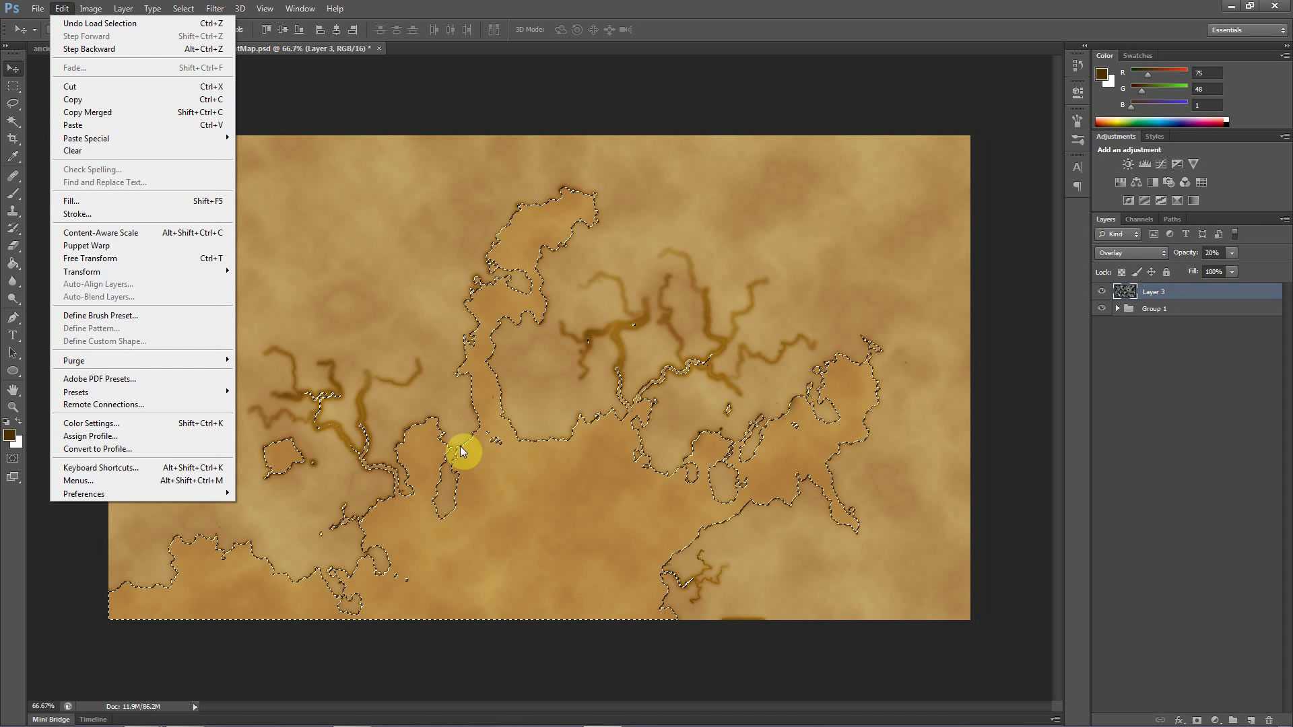
pyautogui.click(95, 214)
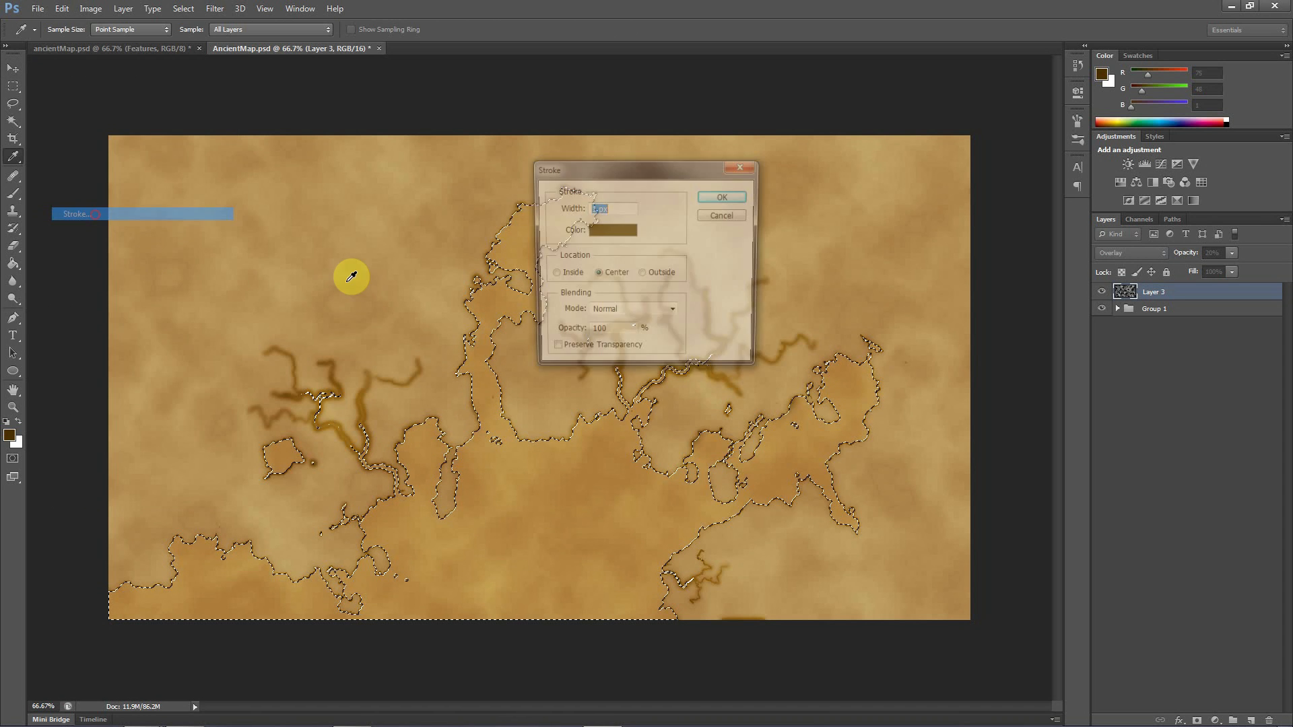
pyautogui.click(549, 274)
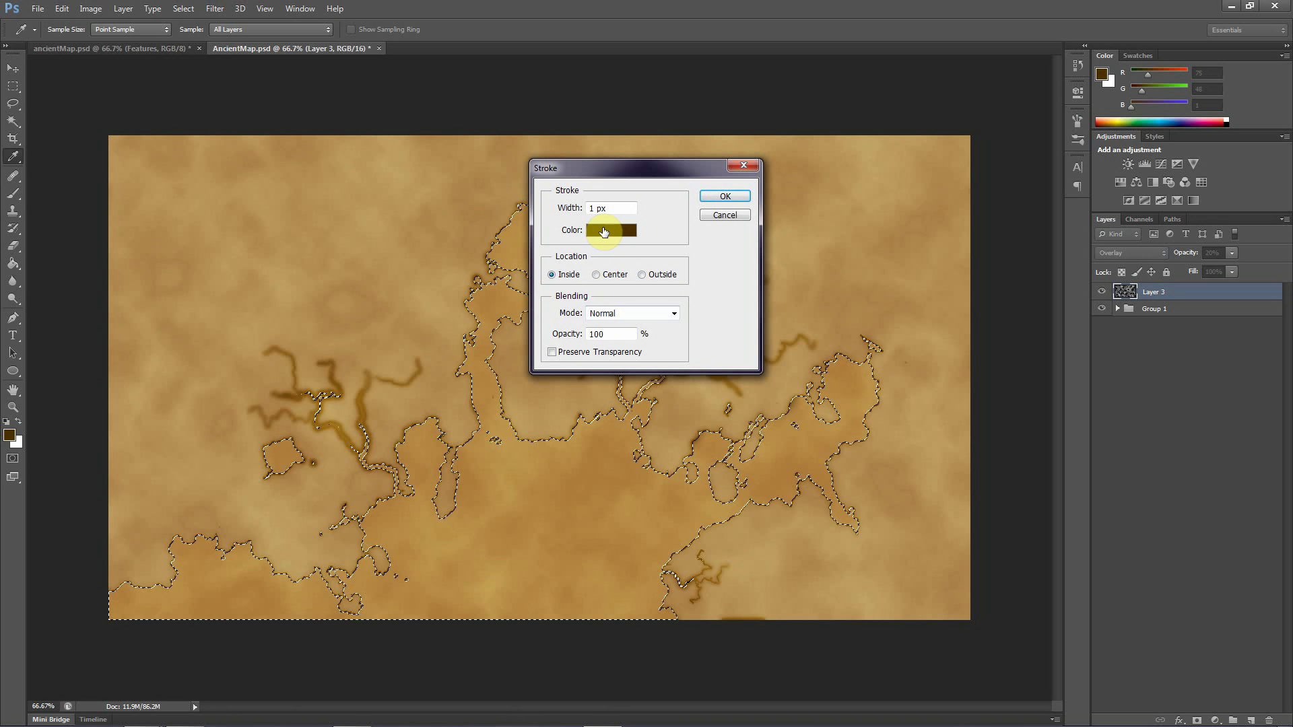
pyautogui.click(592, 232)
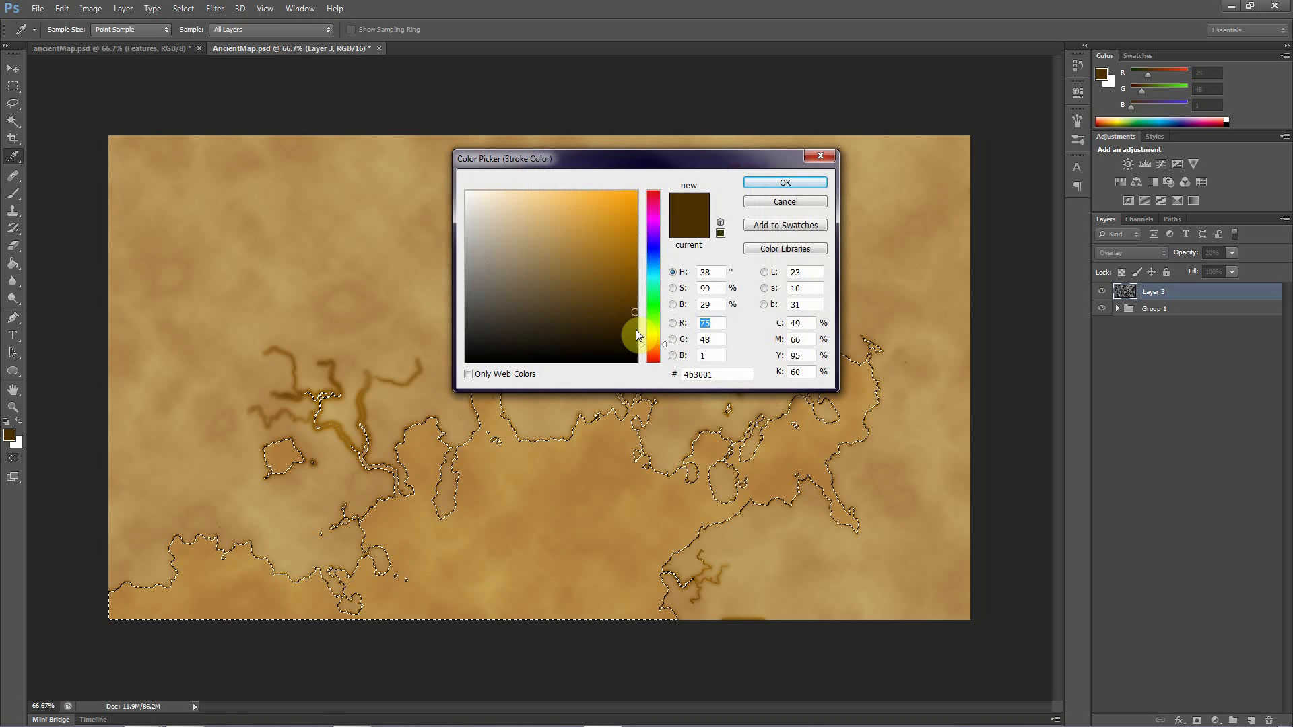
pyautogui.moveTo(631, 317); pyautogui.dragTo(634, 325)
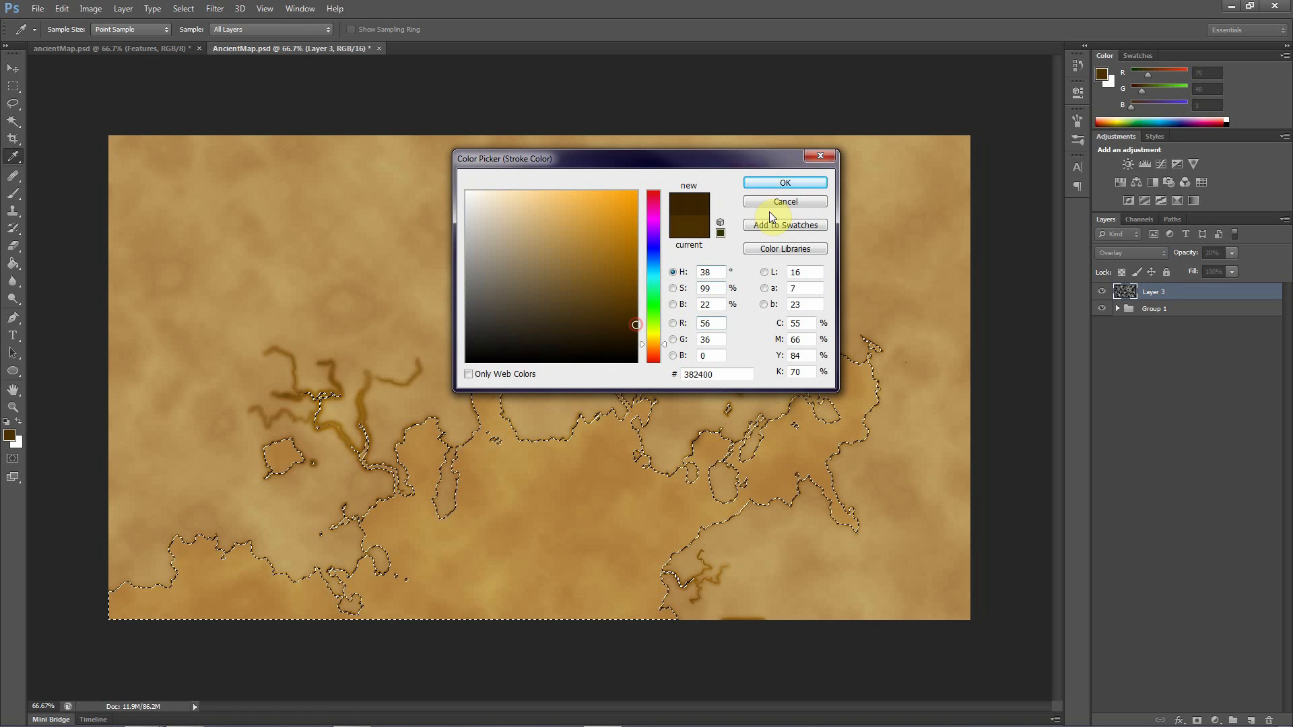
pyautogui.click(785, 187)
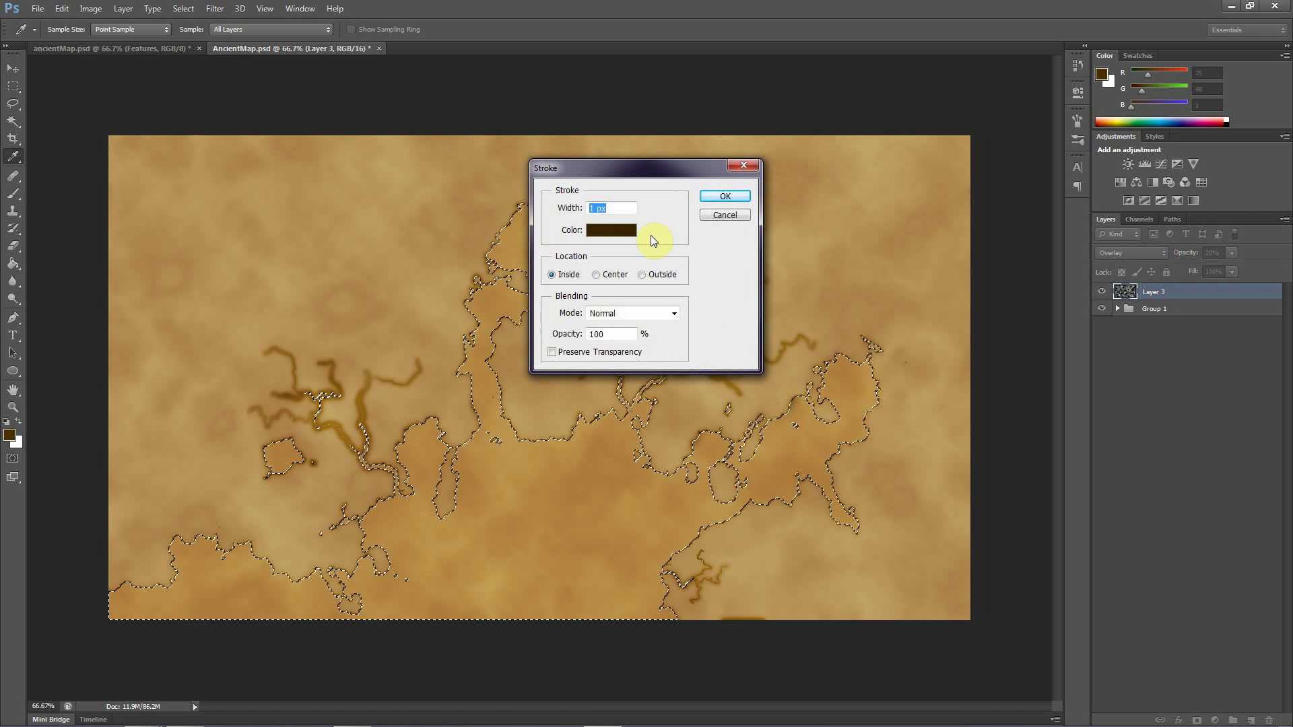
# Set the stroke width to 80 px, try the stroke on Layer 3 and undo it
pyautogui.click(617, 209)
pyautogui.click(571, 210)
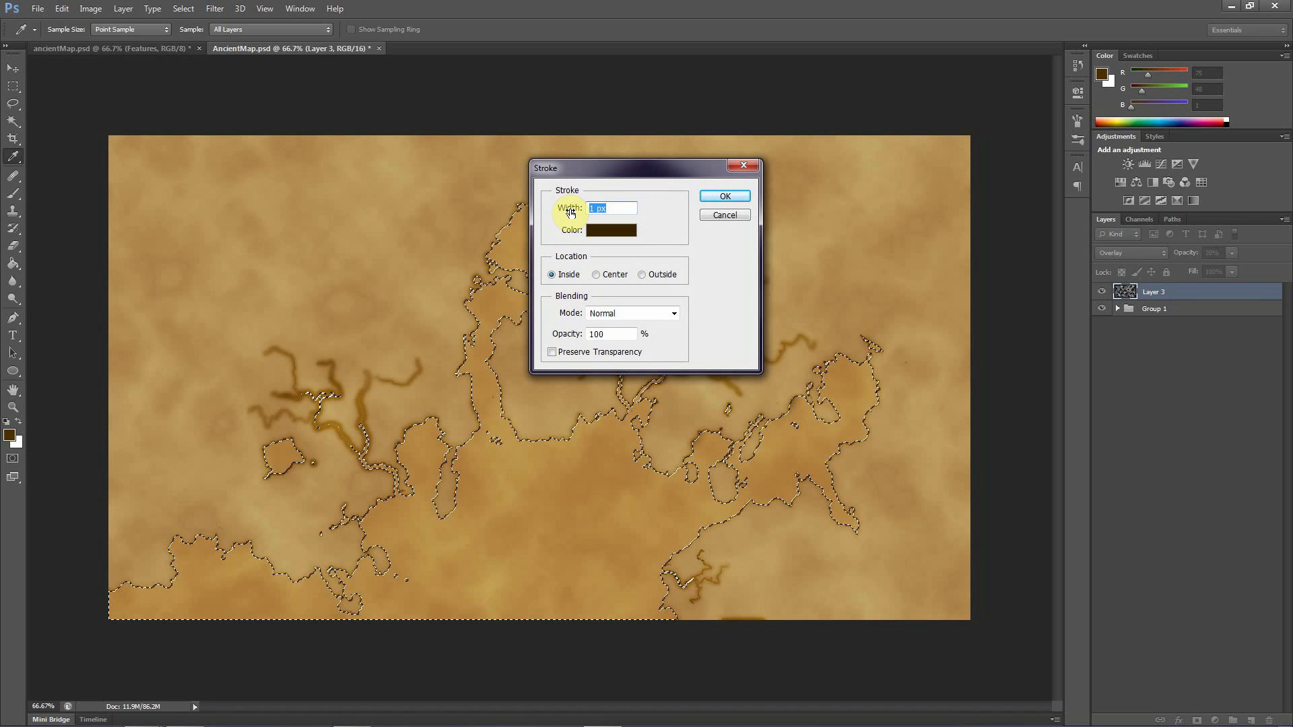
pyautogui.write('80')
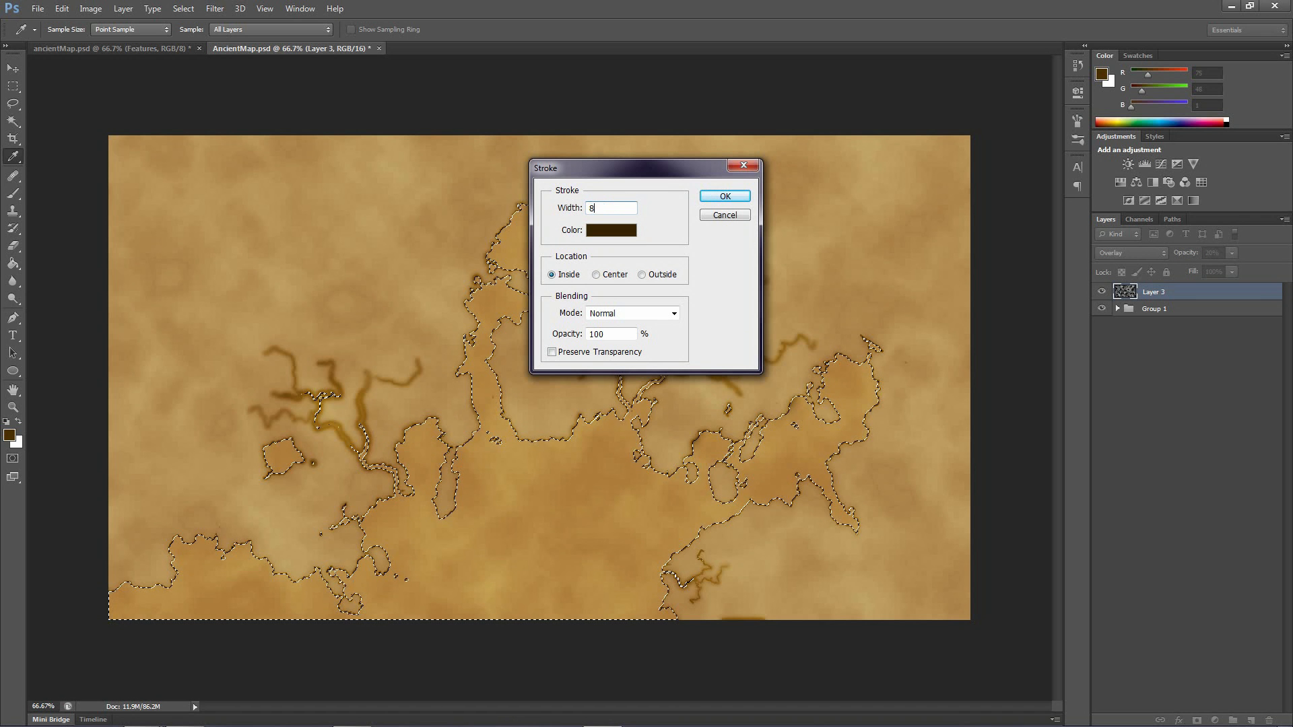
pyautogui.click(719, 198)
pyautogui.press('v')
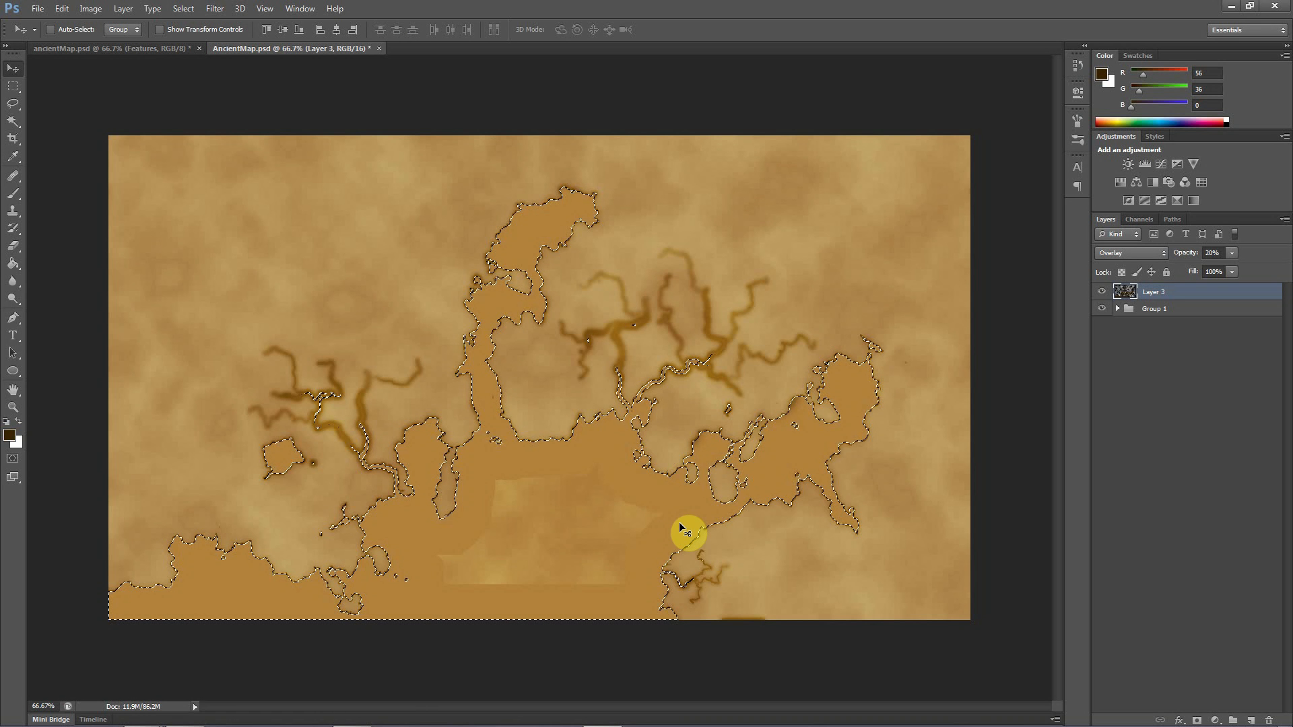
pyautogui.hotkey('ctrl', 'z')
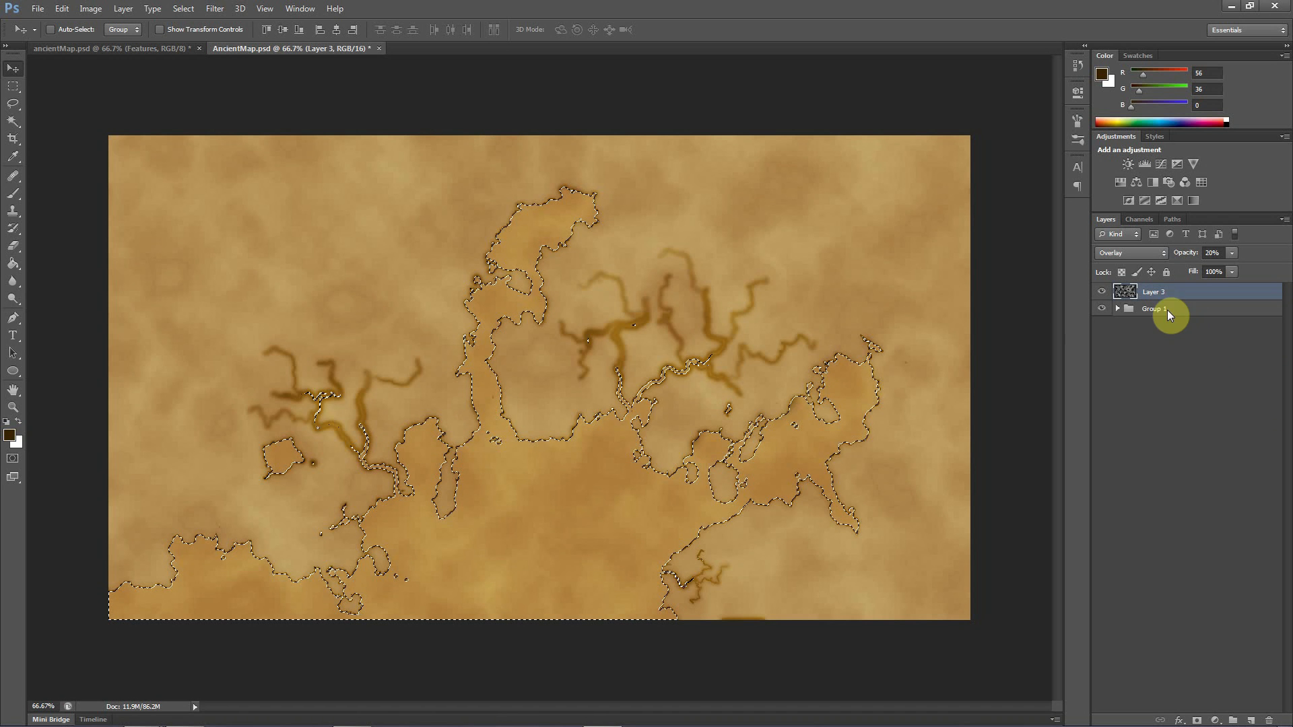
# Create a new layer above Layer 3 and apply the 80 px inside stroke in dark brown to the selection there
pyautogui.click(1252, 719)
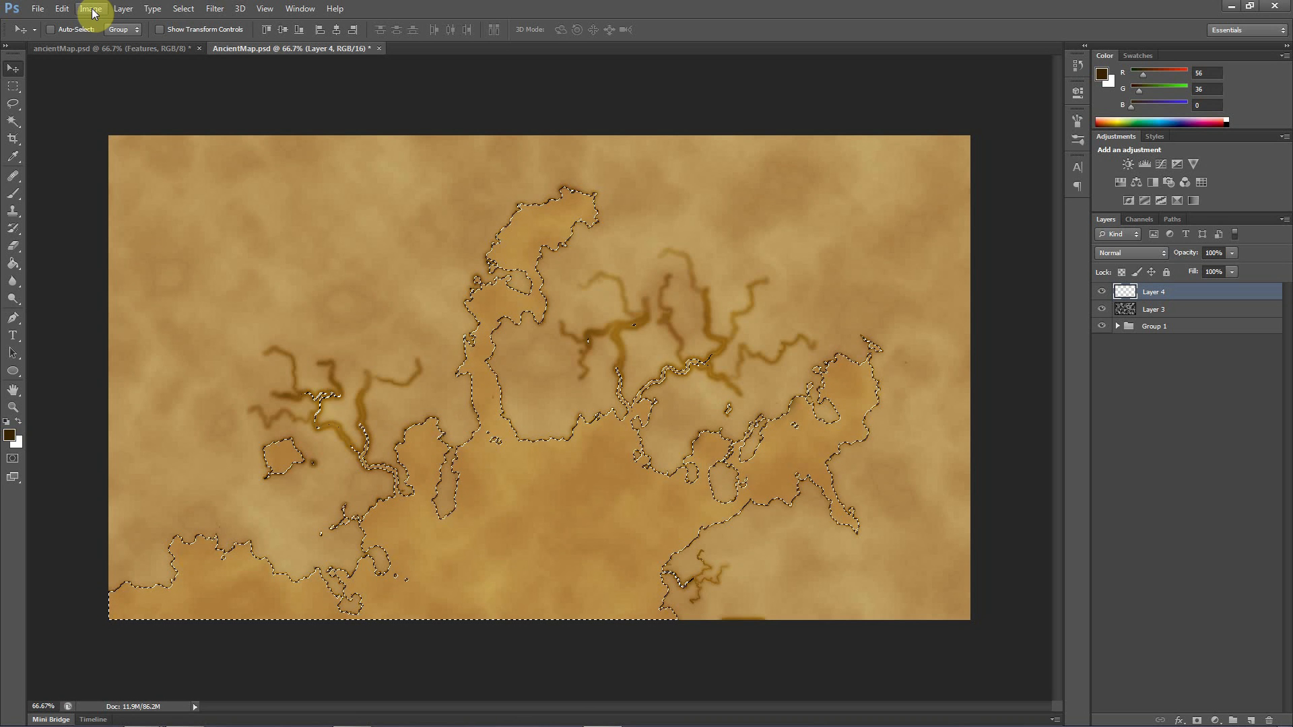
pyautogui.click(61, 9)
pyautogui.click(84, 215)
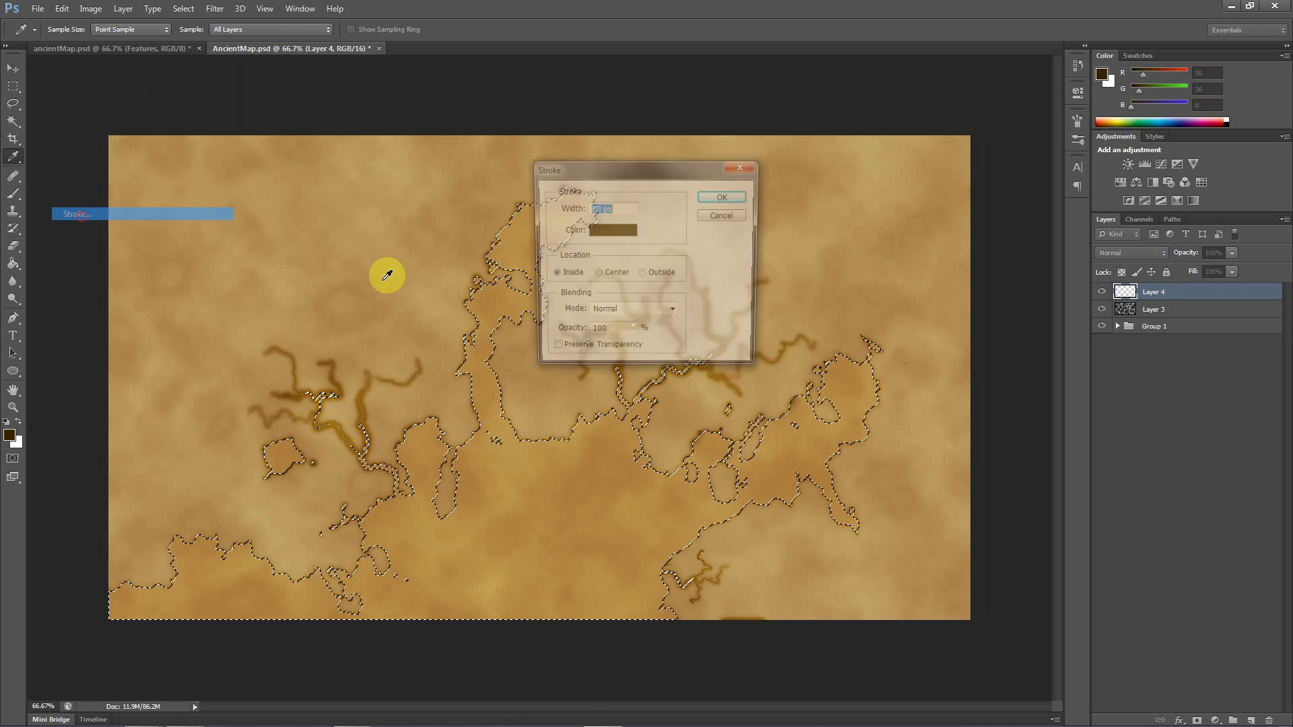
pyautogui.click(715, 201)
pyautogui.press('v')
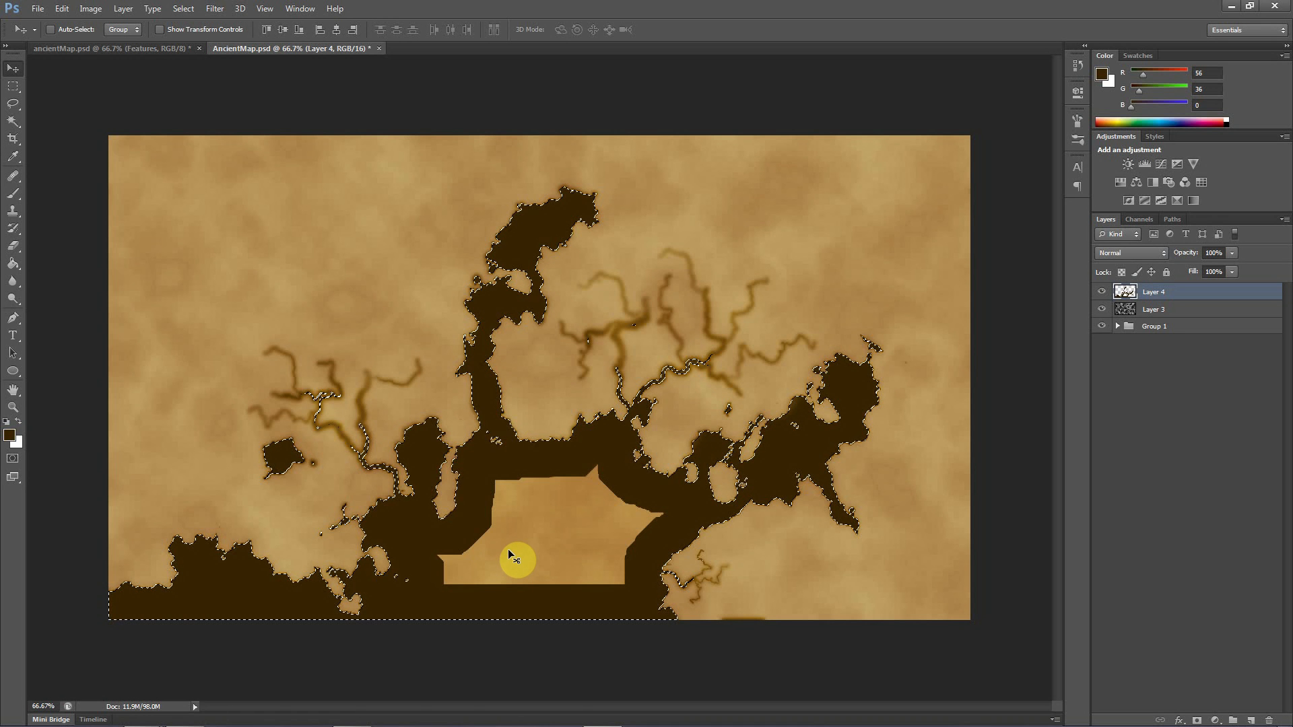
pyautogui.hotkey('ctrl', 'd')
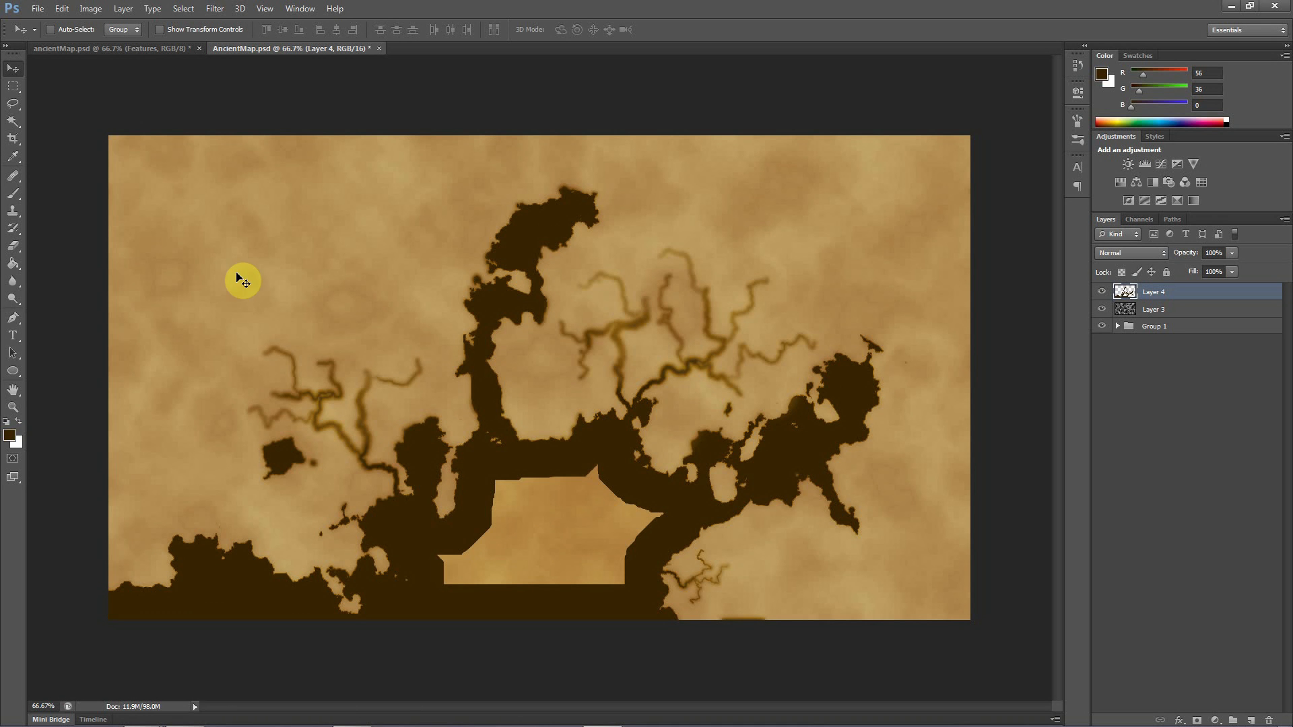
pyautogui.click(215, 8)
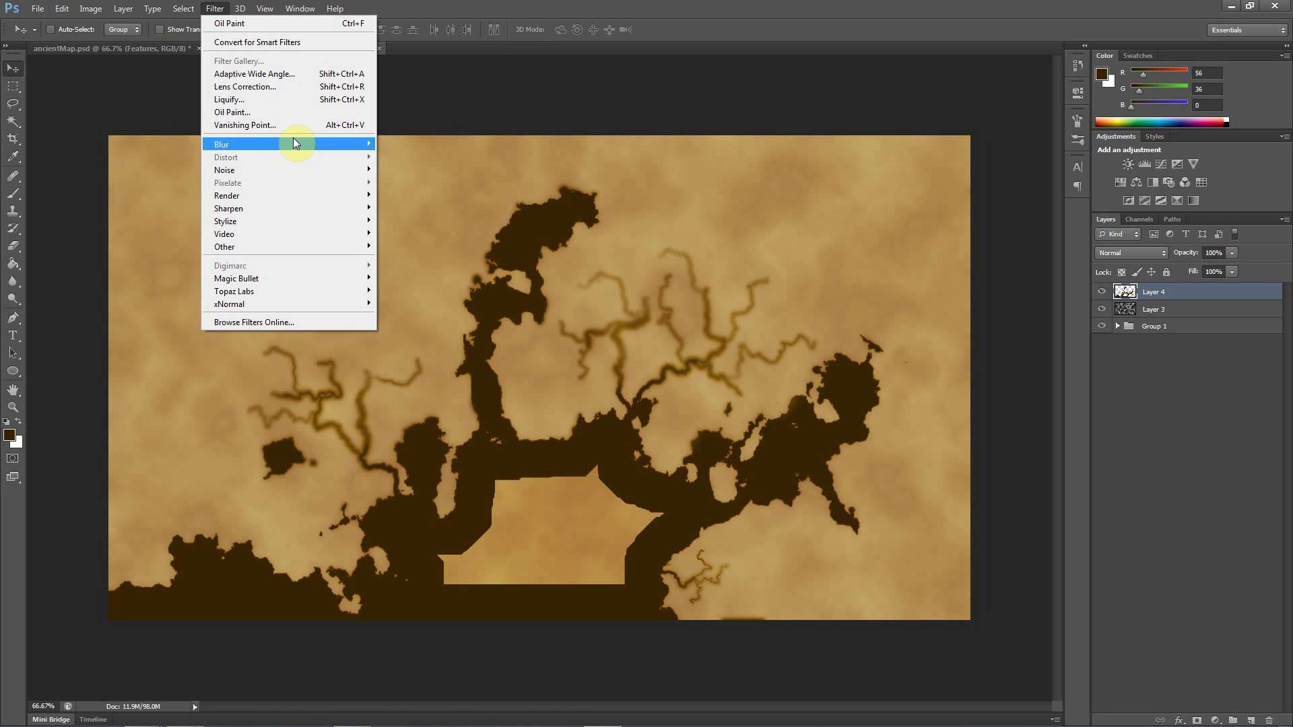
pyautogui.moveTo(372, 142)
pyautogui.click(149, 239)
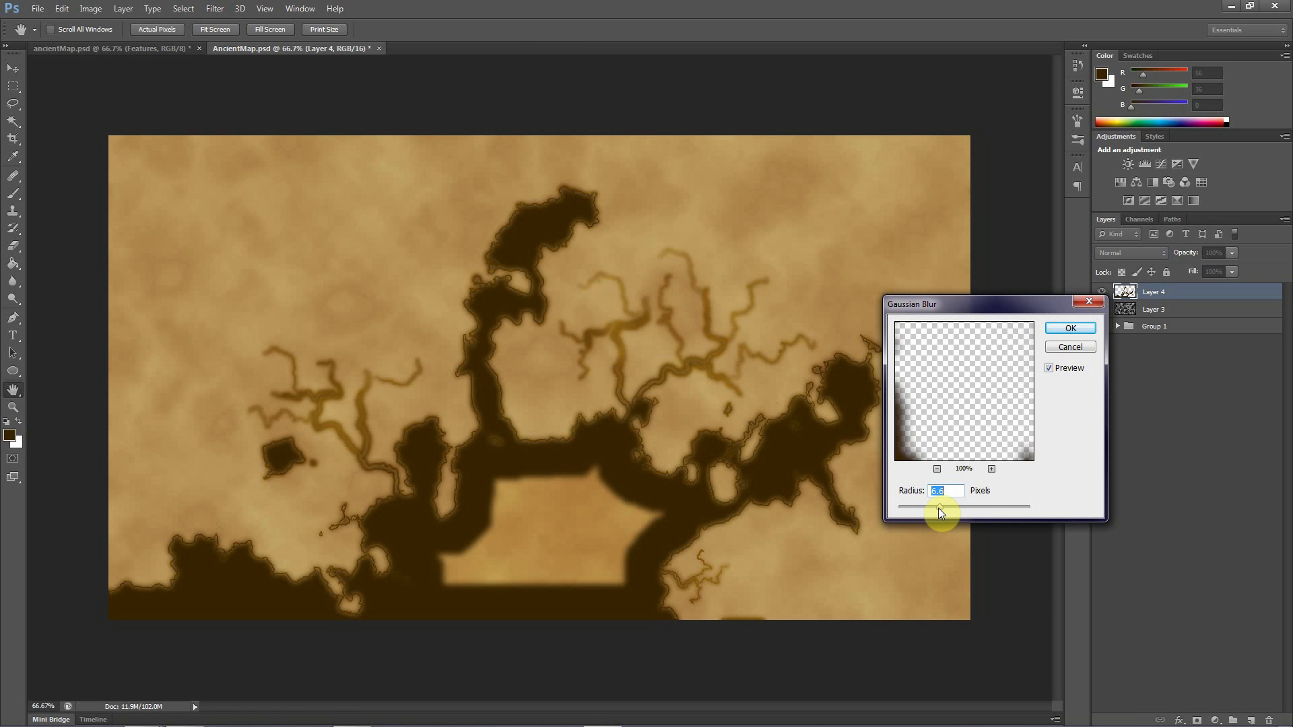
pyautogui.moveTo(958, 508)
pyautogui.mouseDown()
pyautogui.moveTo(976, 508)
pyautogui.moveTo(933, 505)
pyautogui.mouseUp()
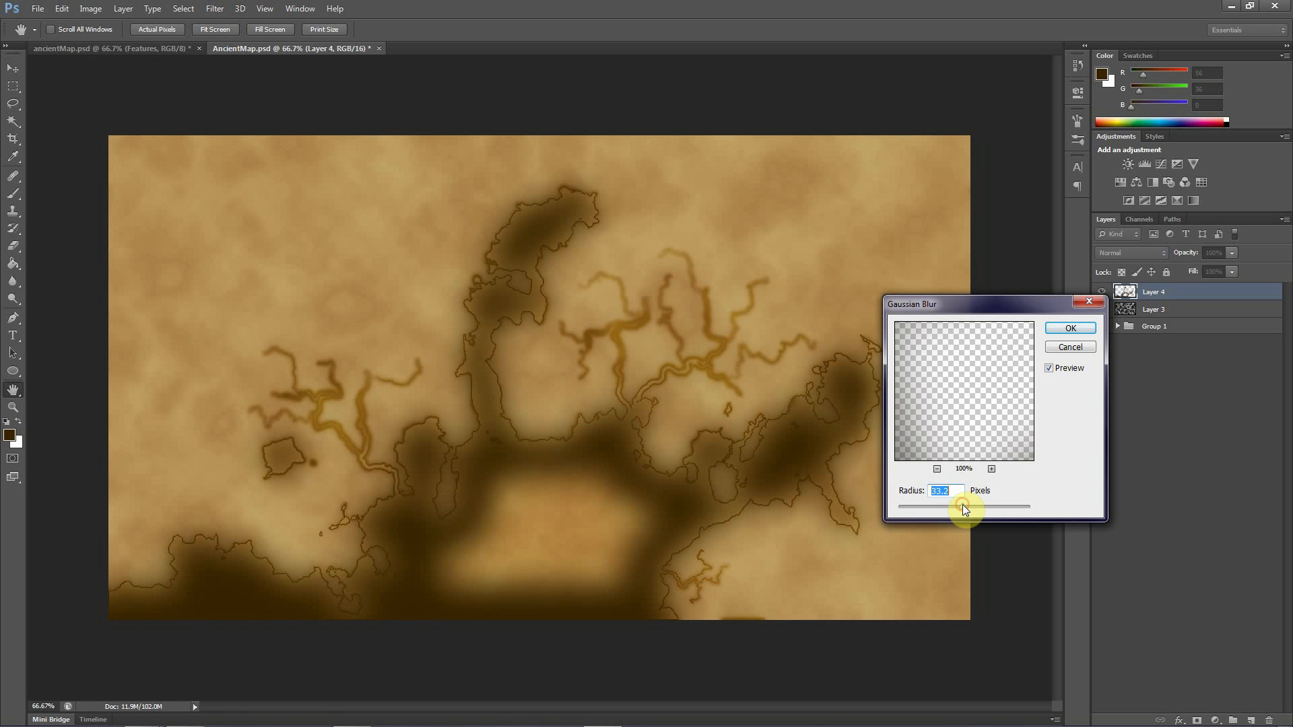
pyautogui.moveTo(963, 510); pyautogui.dragTo(939, 509)
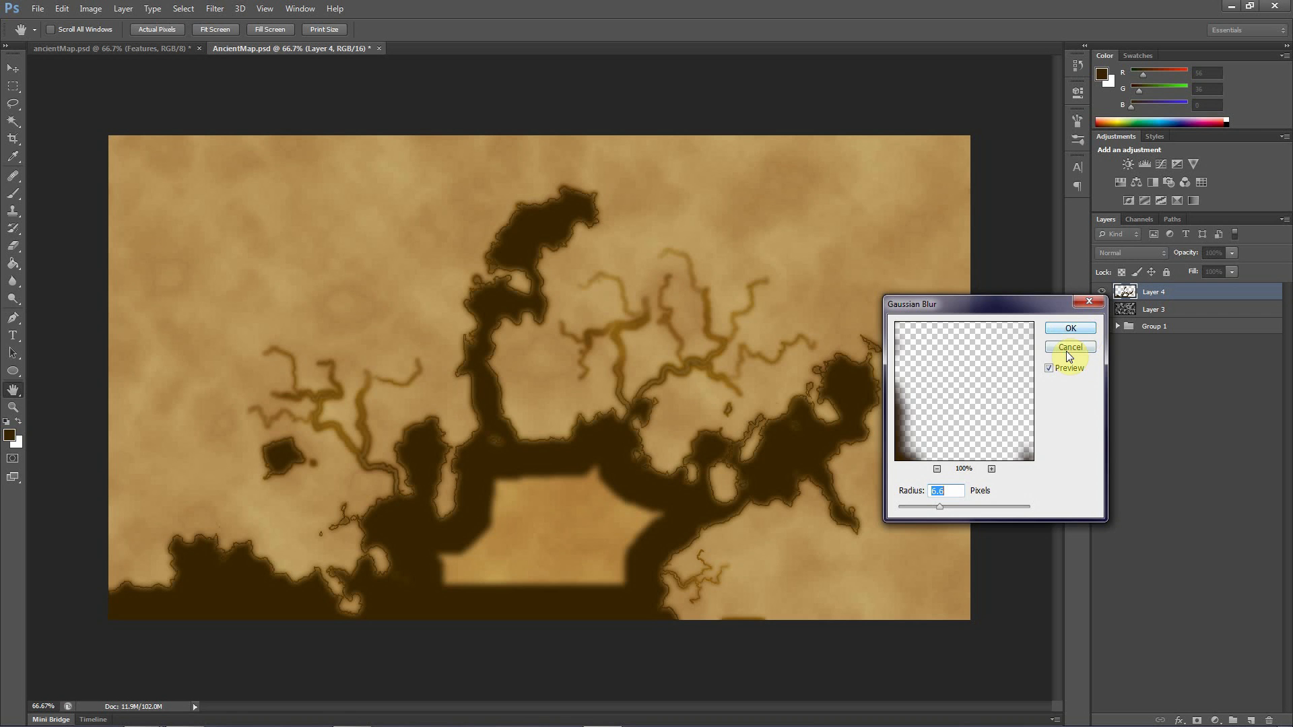
pyautogui.click(1070, 348)
pyautogui.click(1086, 47)
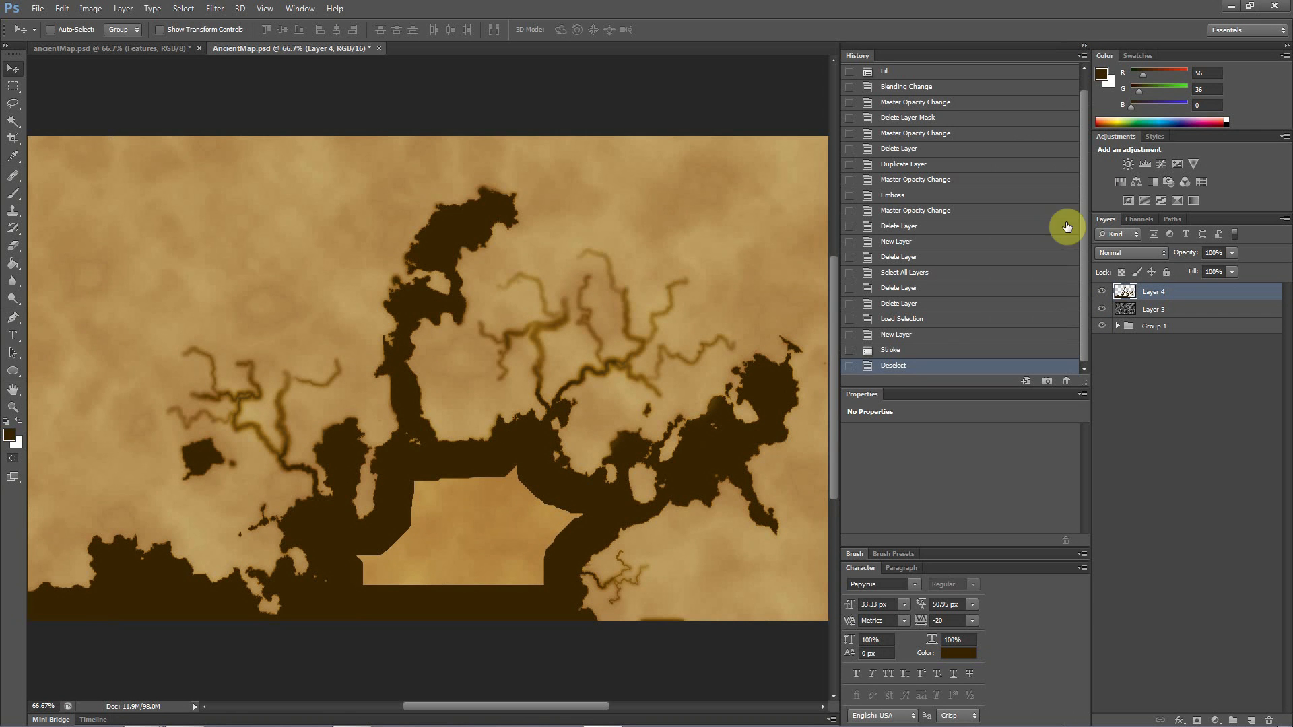
pyautogui.click(891, 351)
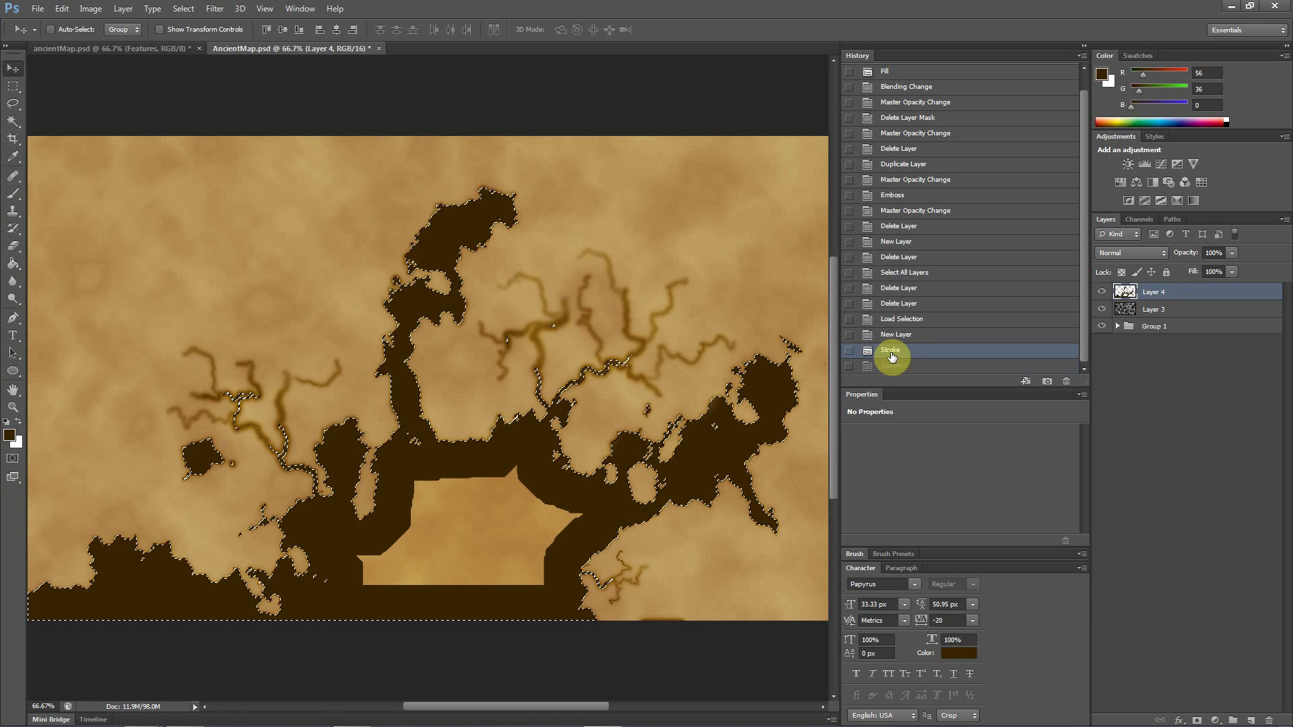
pyautogui.click(1085, 46)
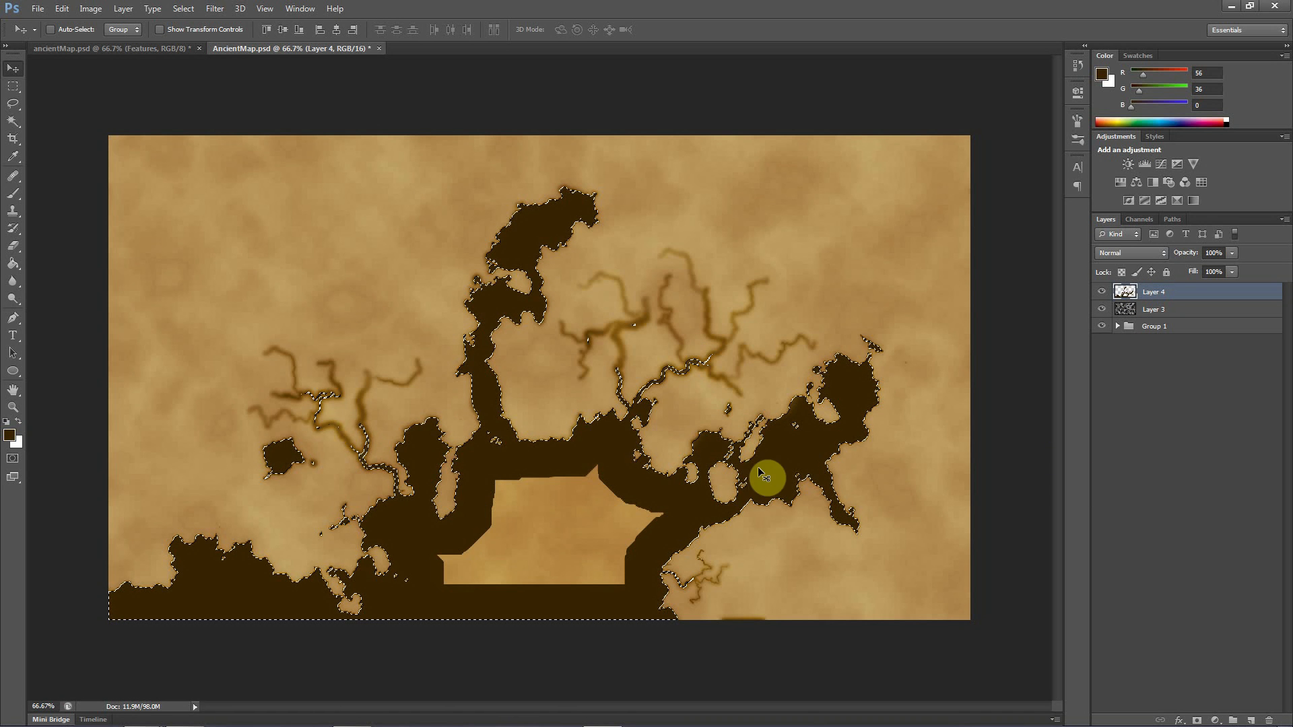
# Apply a Gaussian Blur with a radius of about 57.8 pixels to the stroke on Layer 4 within the selection
pyautogui.click(216, 9)
pyautogui.moveTo(260, 145)
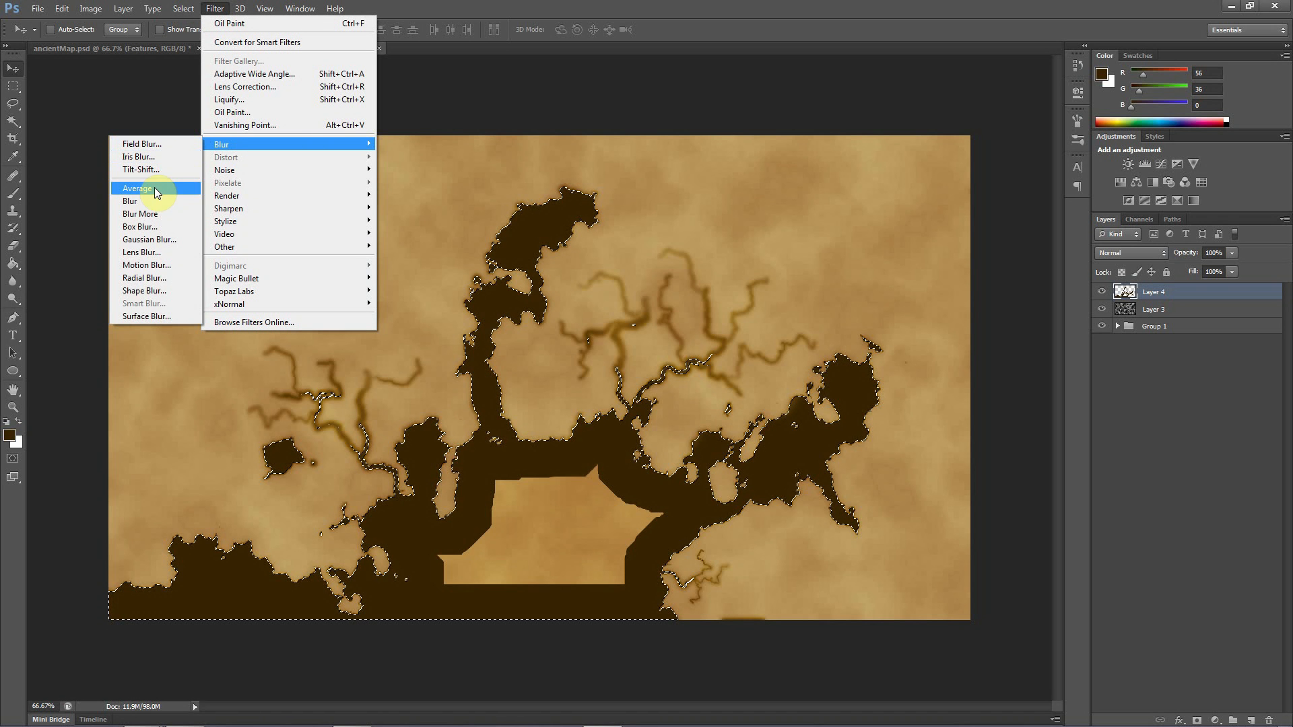
pyautogui.click(151, 240)
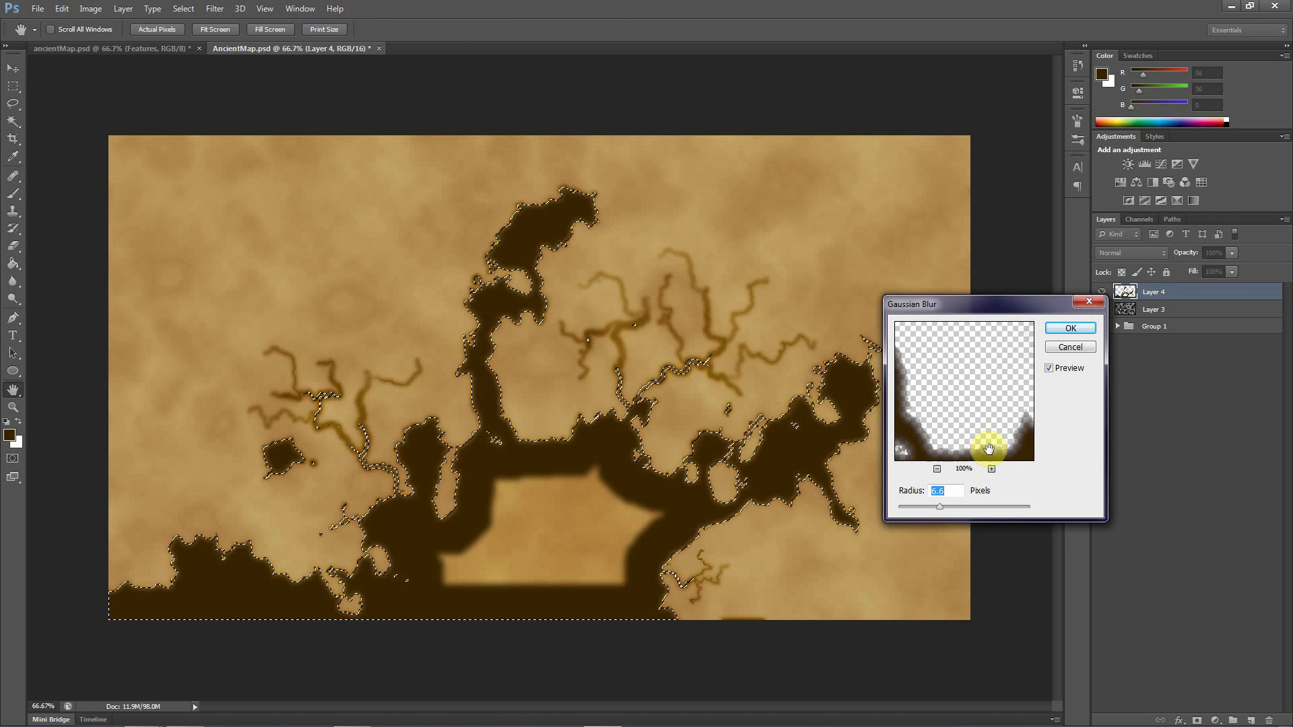
pyautogui.moveTo(941, 510); pyautogui.dragTo(978, 512)
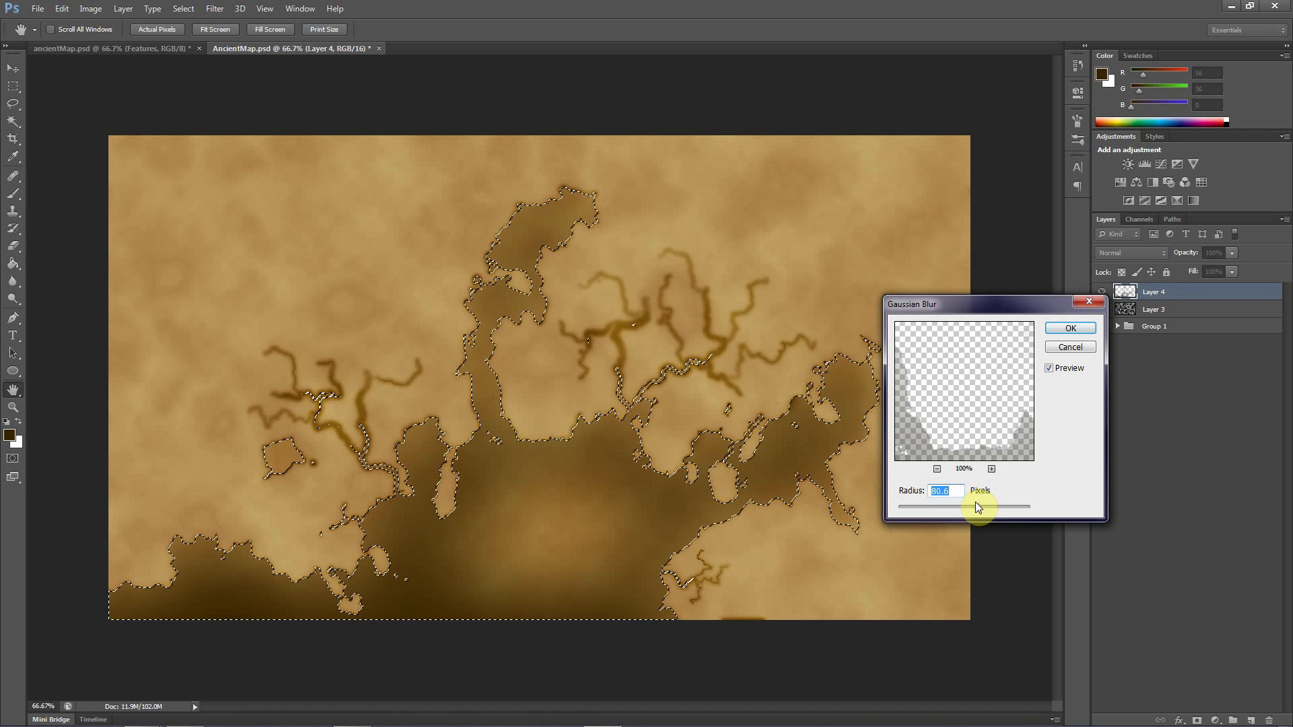
pyautogui.moveTo(977, 504); pyautogui.dragTo(974, 512)
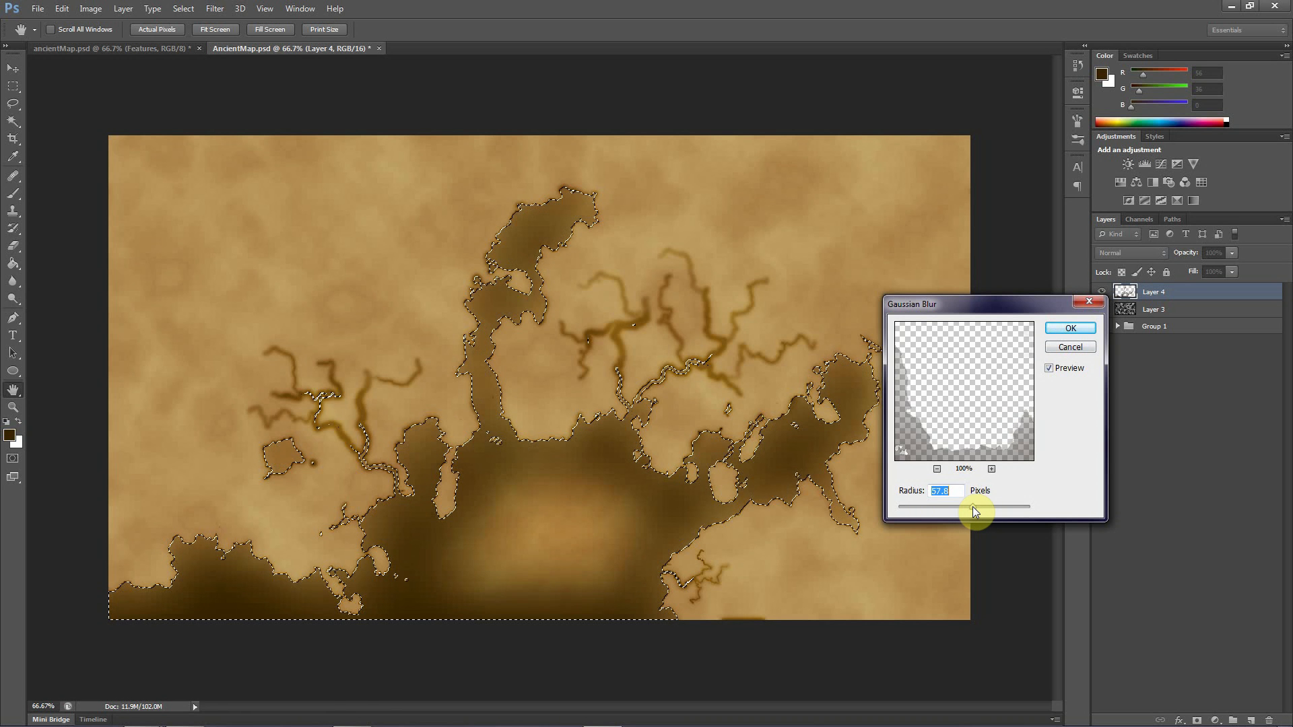
pyautogui.click(1071, 329)
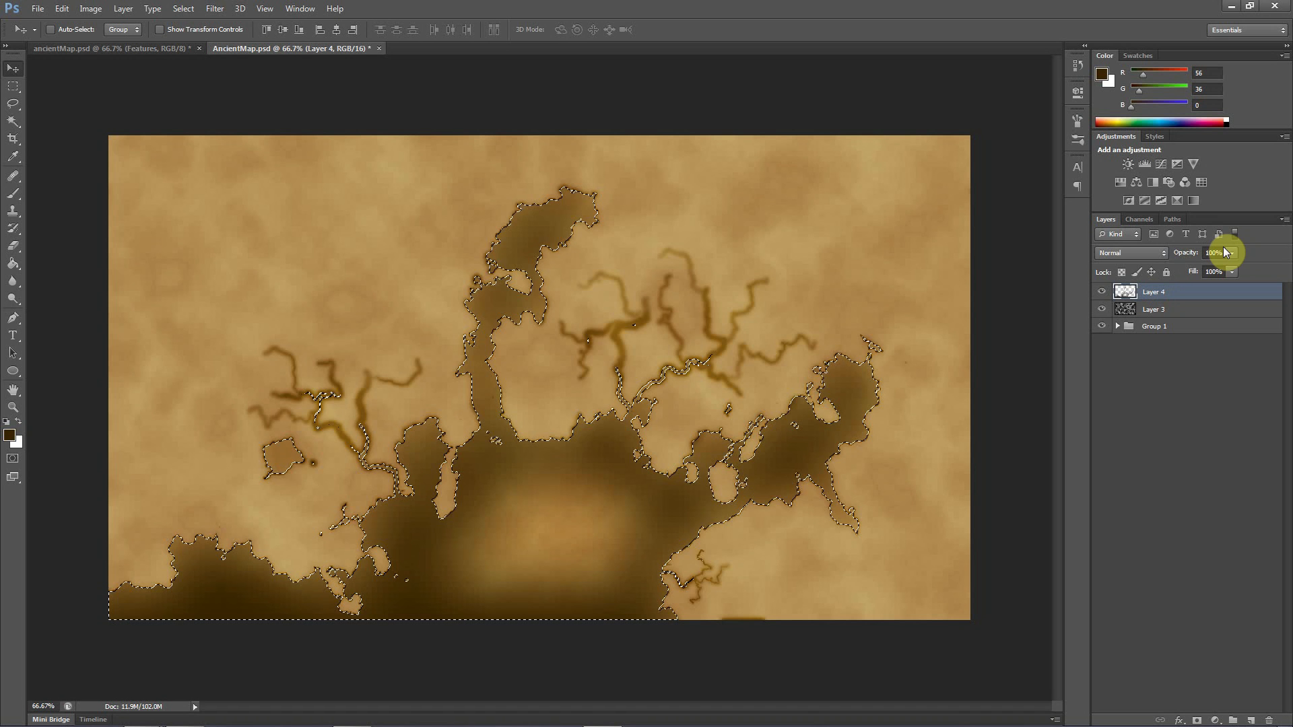
# Try Multiply as Layer 4's blend mode, and set it to Overlay instead
pyautogui.click(1134, 253)
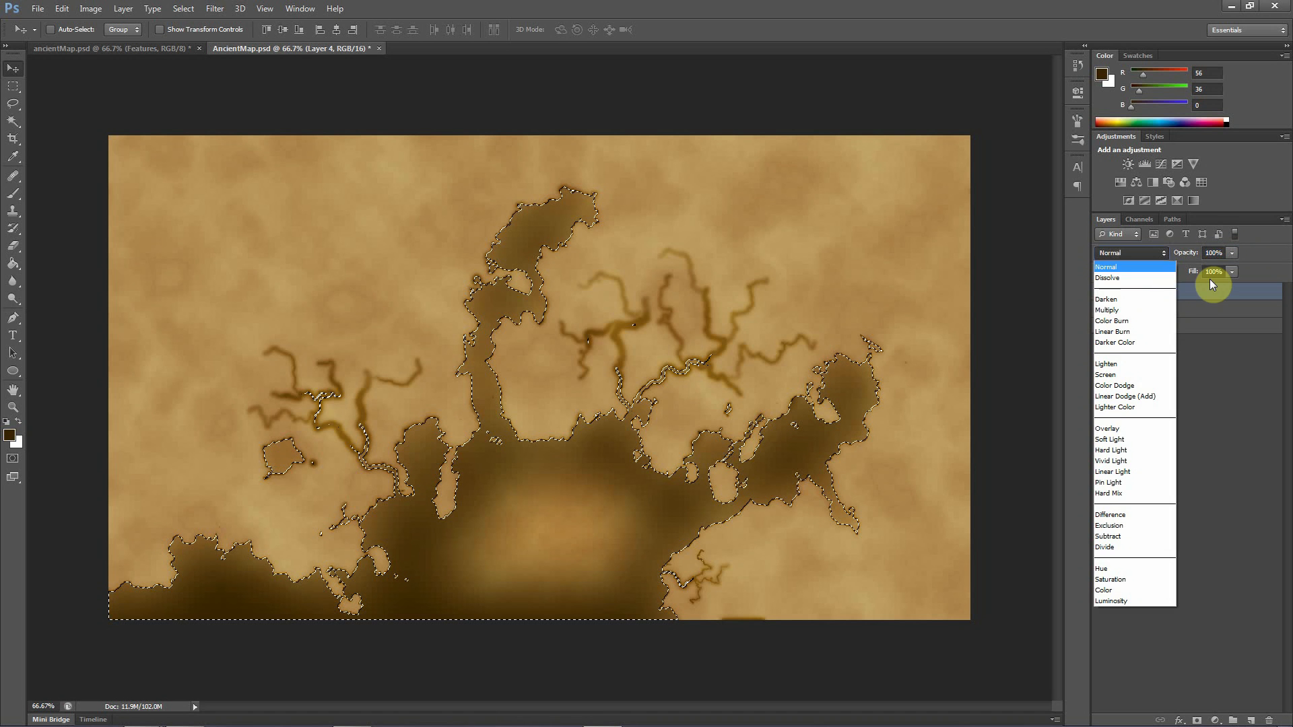
pyautogui.click(1118, 310)
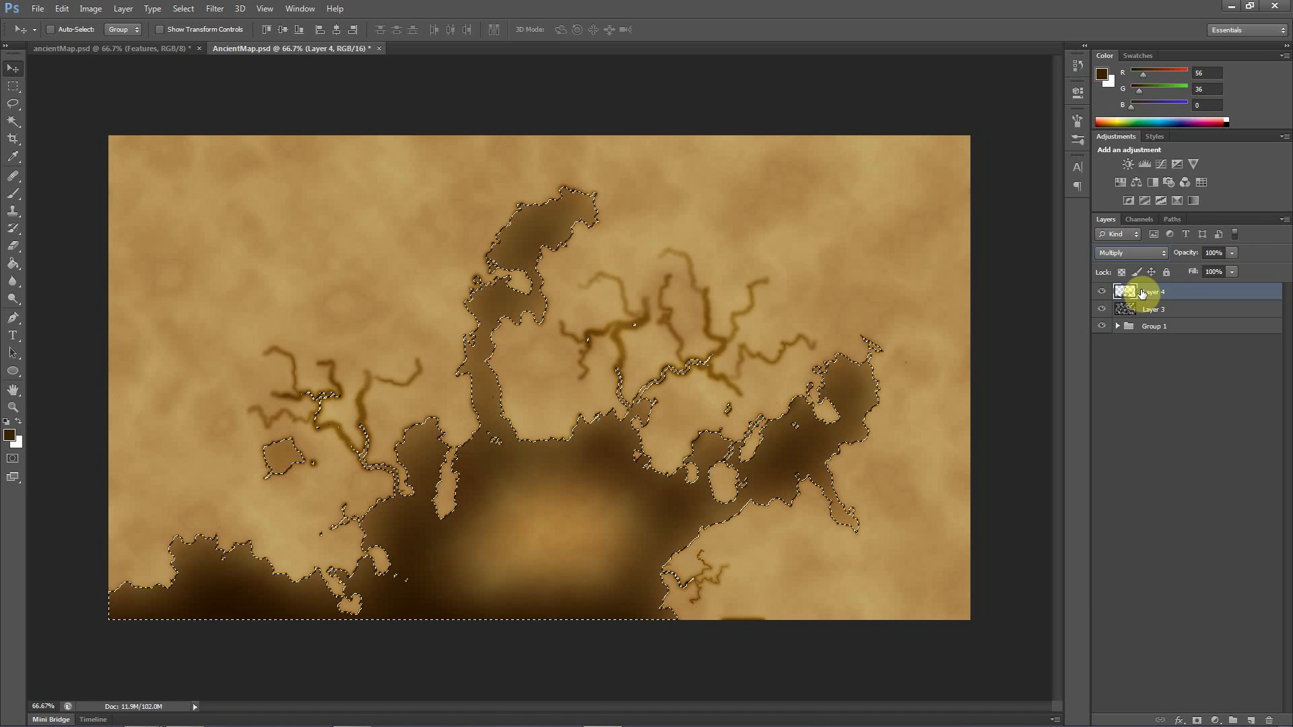
pyautogui.click(1132, 254)
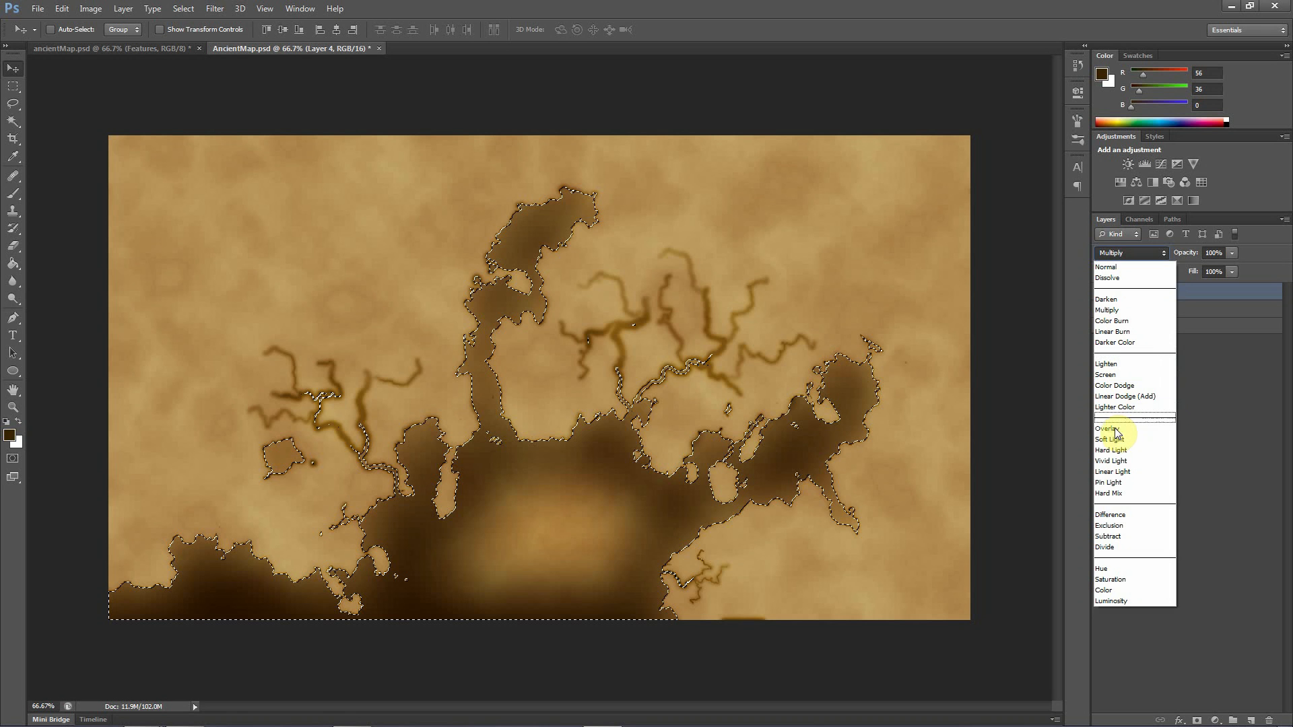
pyautogui.click(1116, 432)
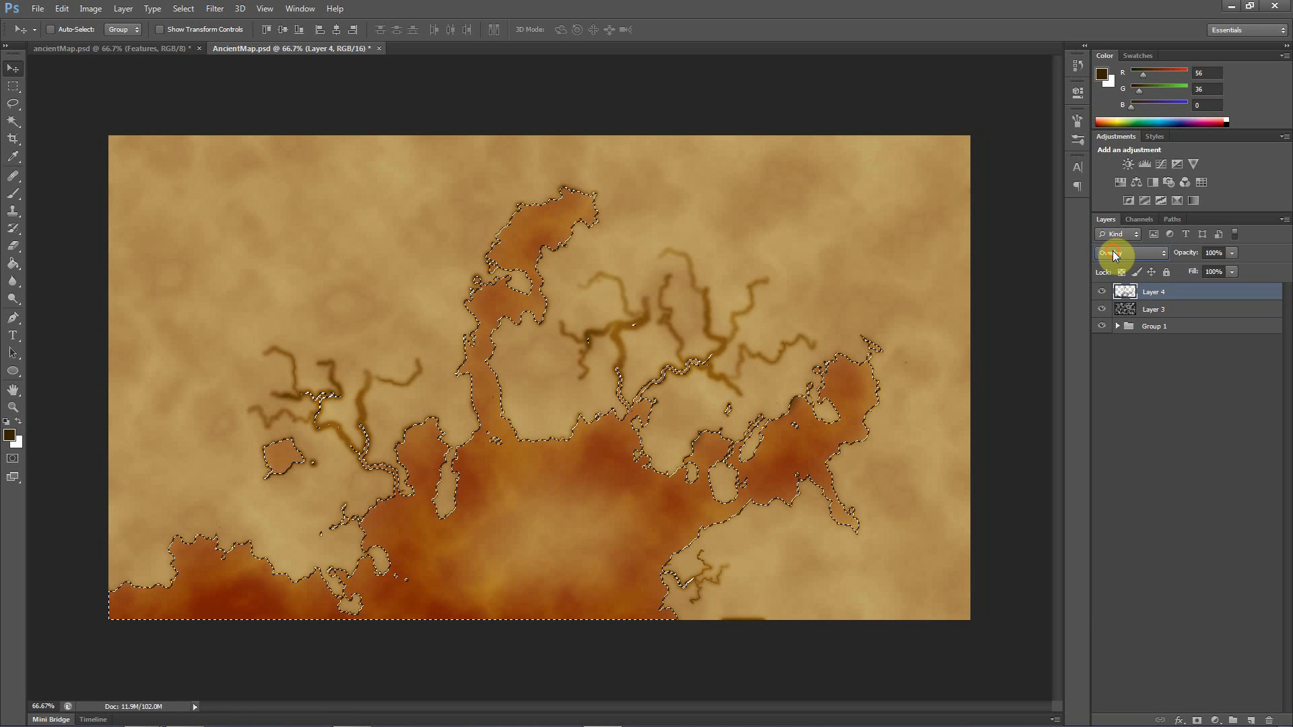
# Try Color Burn as Layer 4's blend mode, and set it to Multiply instead
pyautogui.click(1115, 253)
pyautogui.click(1115, 324)
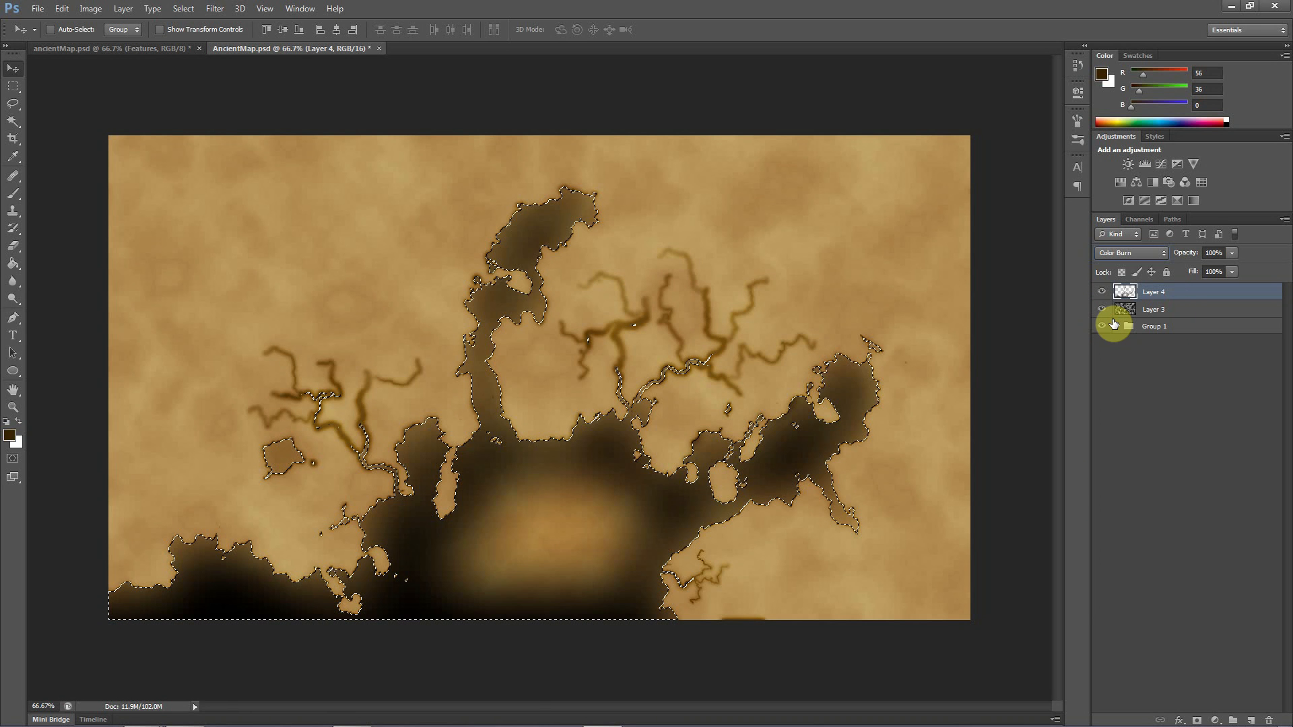
pyautogui.click(1135, 257)
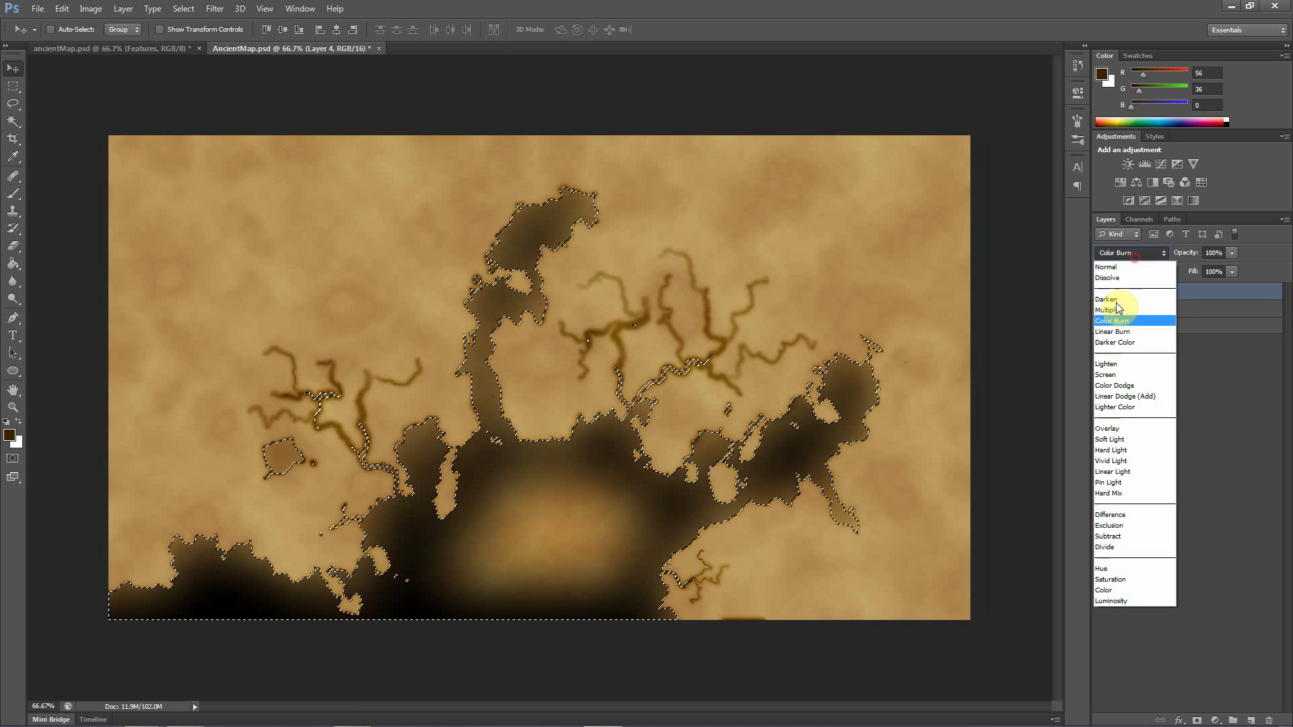
pyautogui.click(1116, 310)
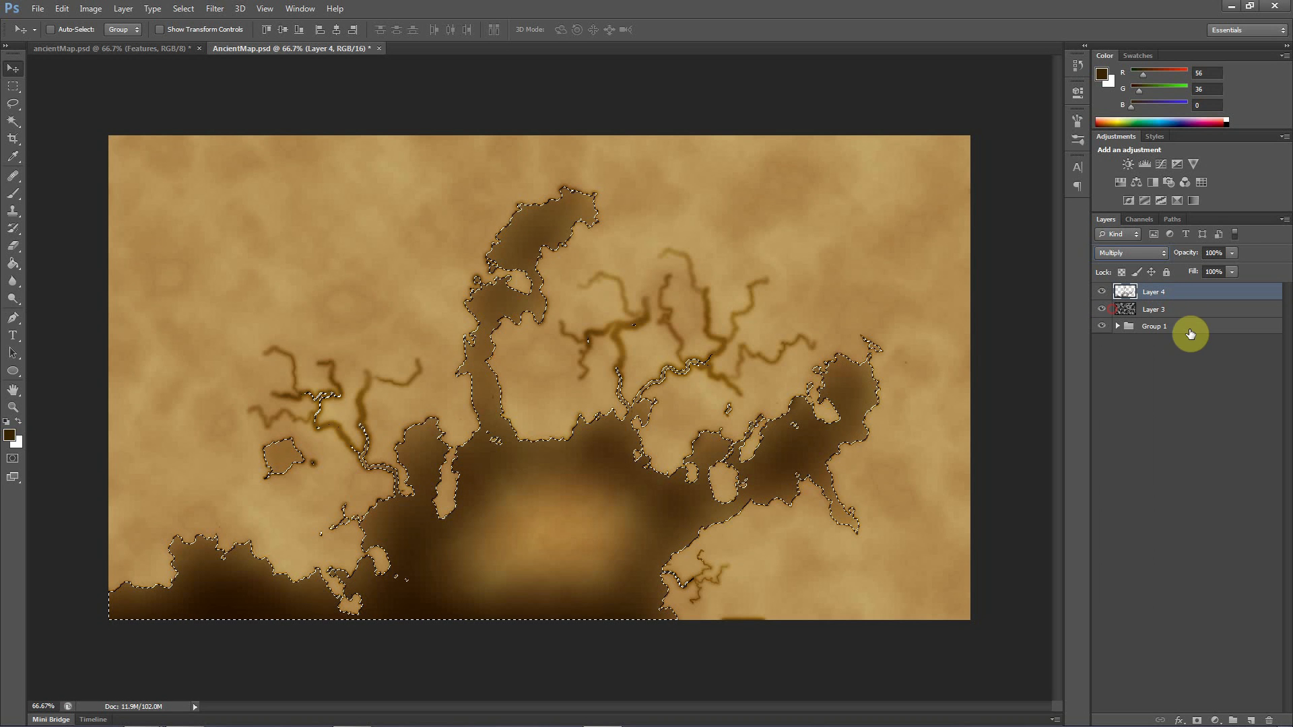
# Lower Layer 4's opacity to 47% and remove the selection around the water
pyautogui.click(1232, 252)
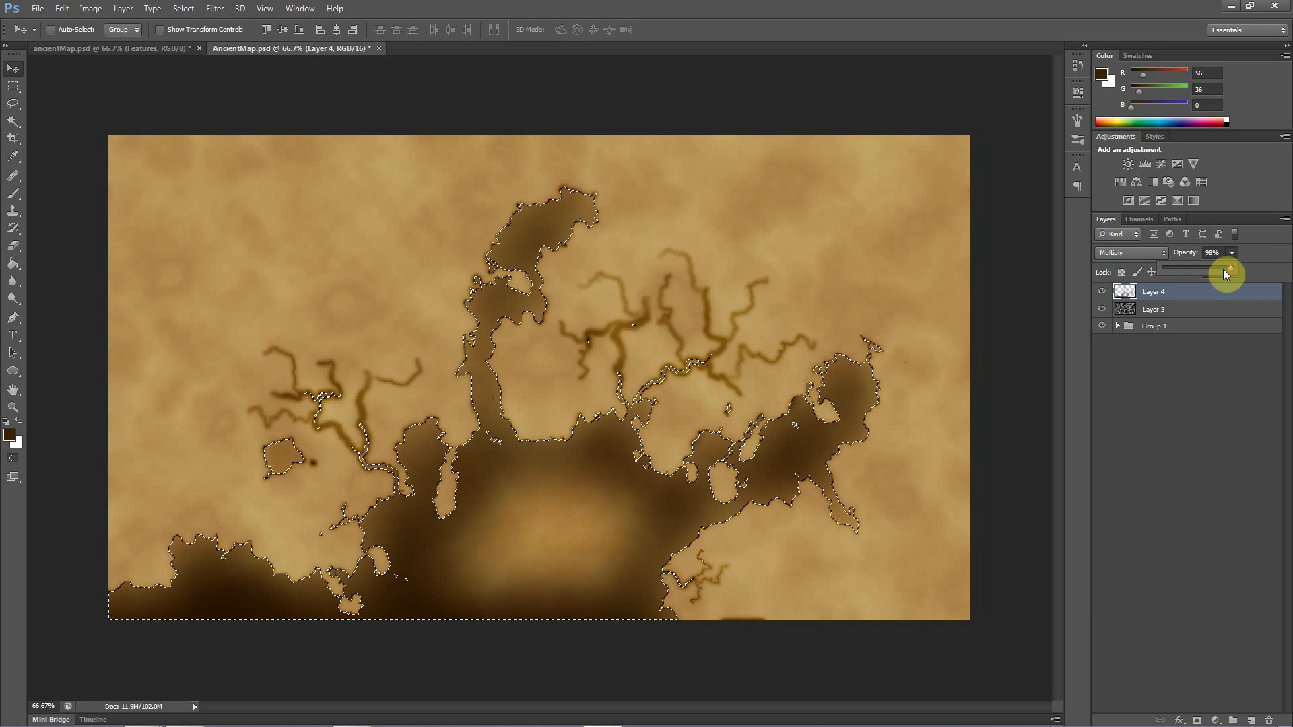
pyautogui.moveTo(1224, 268); pyautogui.dragTo(1195, 269)
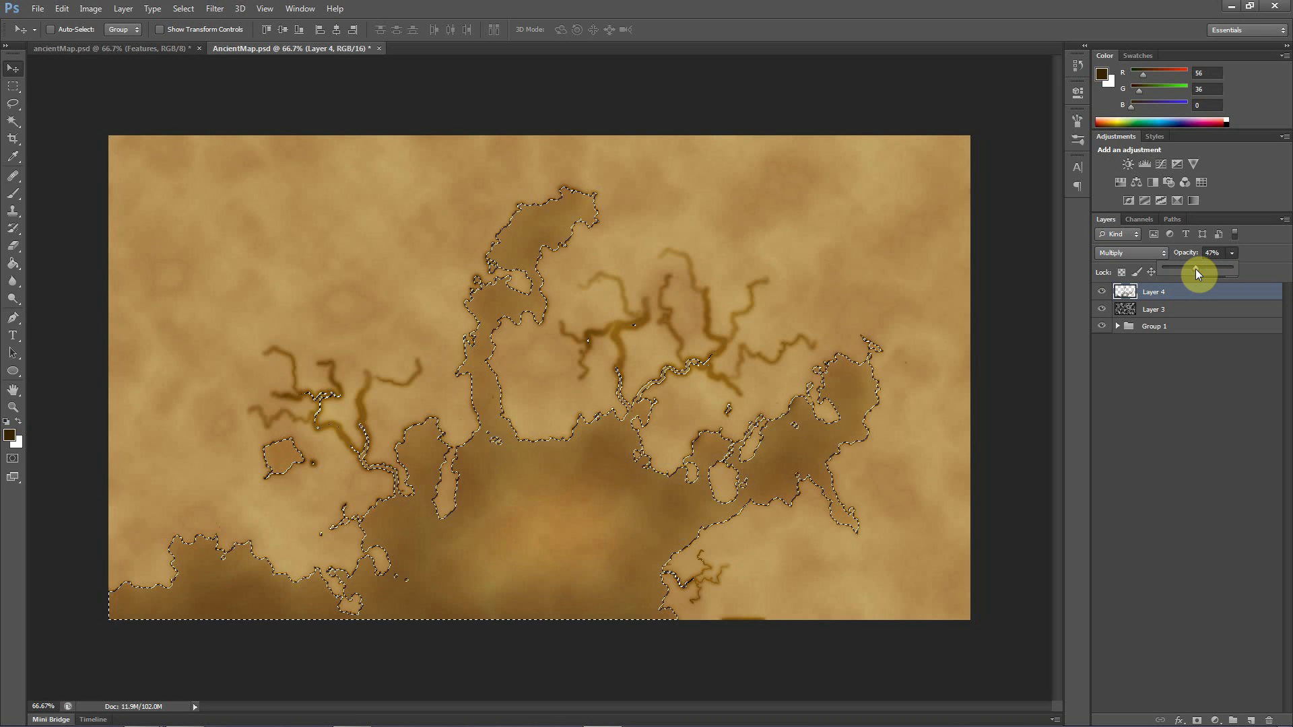
pyautogui.click(1110, 514)
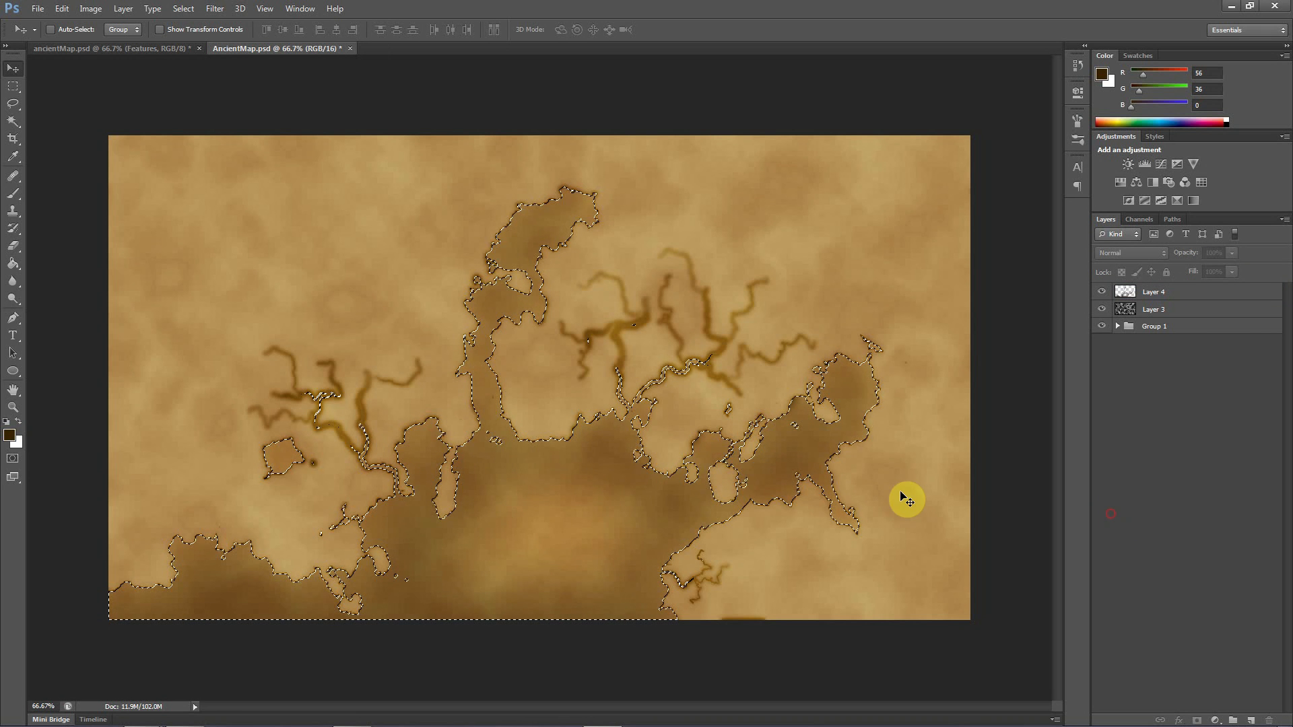
pyautogui.hotkey('ctrl', 'd')
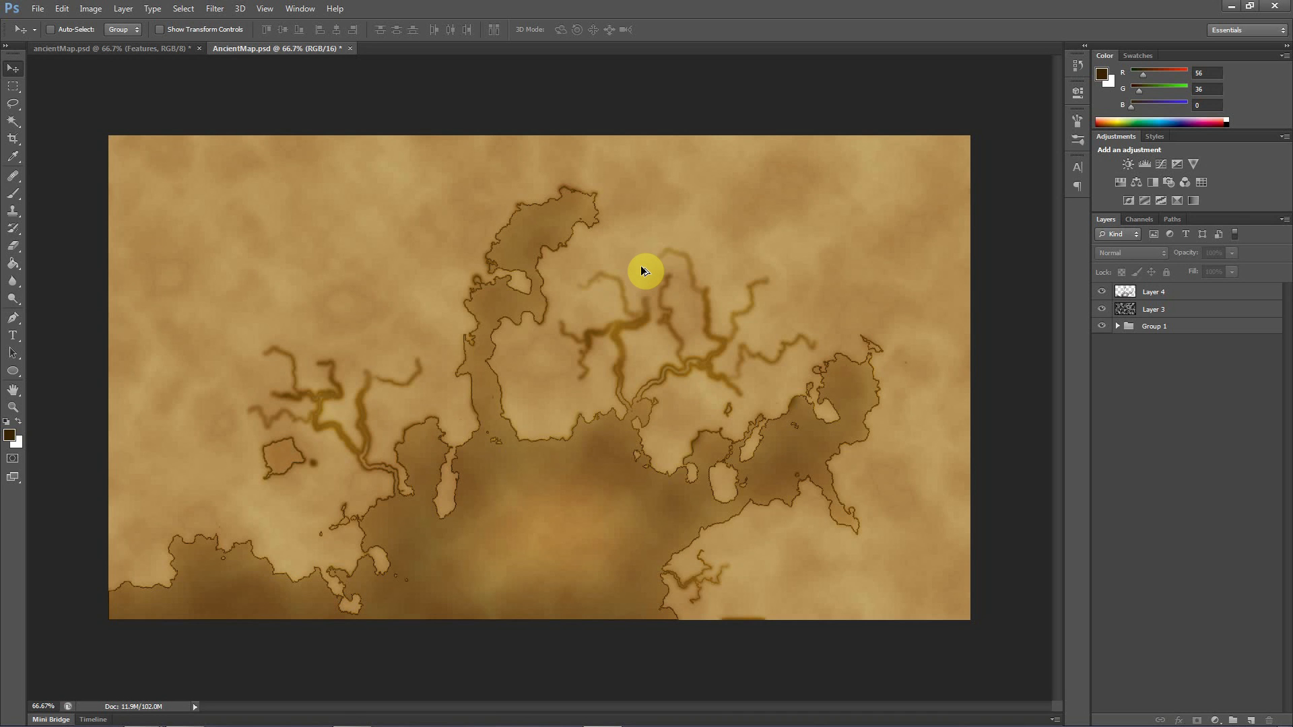
# Stamp all visible layers into a new merged layer on top, and toggle its visibility to check it
pyautogui.hotkey('ctrl', 'shift', 'alt', 'e')
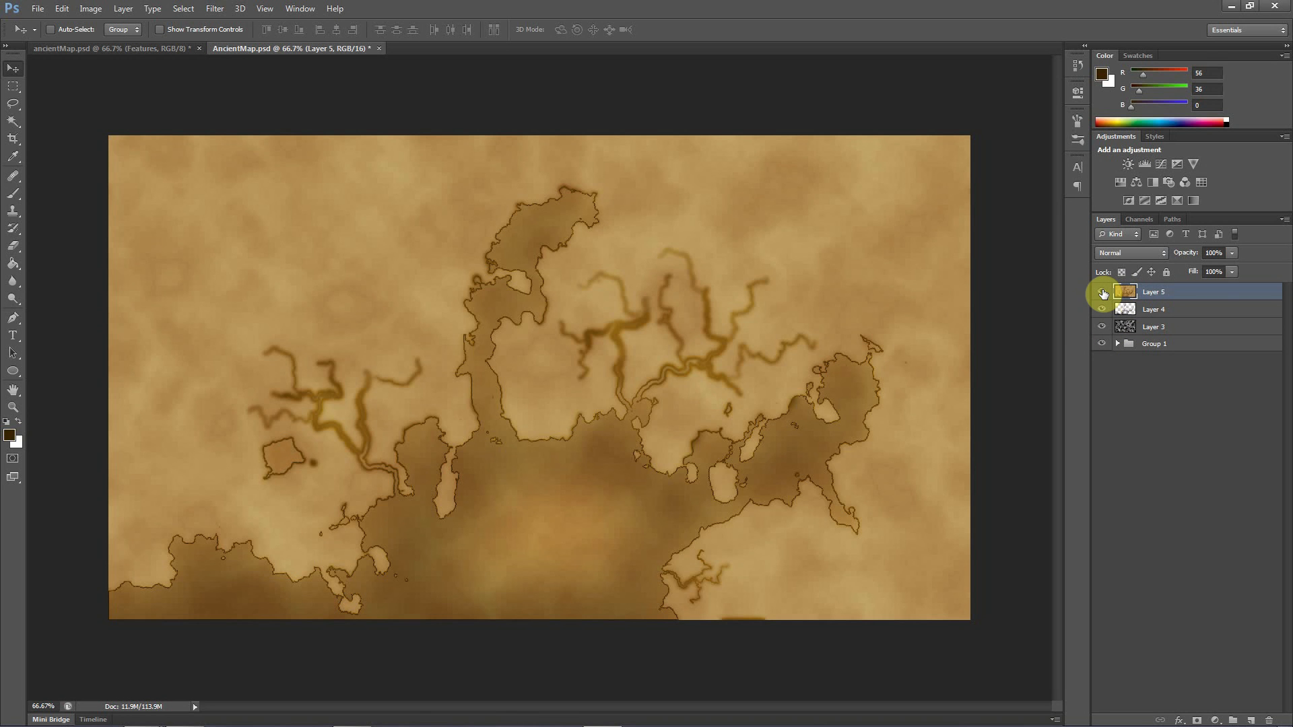
pyautogui.moveTo(1102, 309); pyautogui.dragTo(1102, 352)
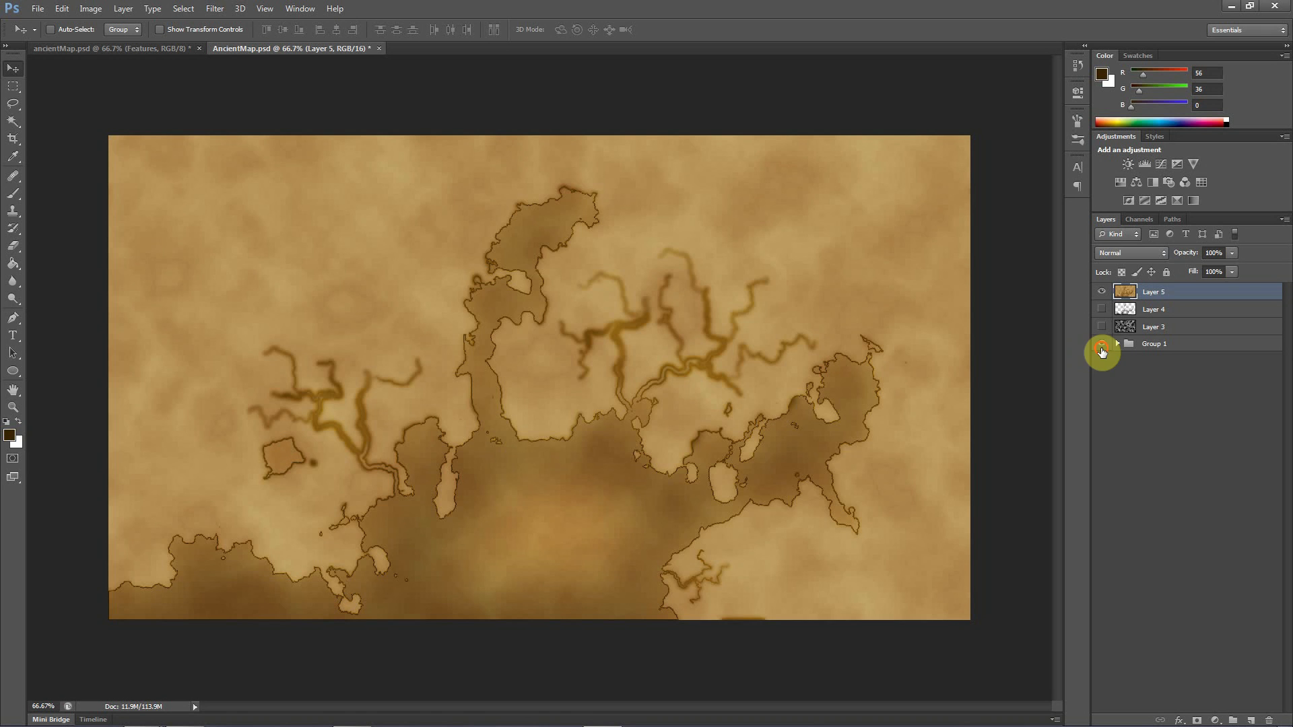
pyautogui.click(1102, 291)
pyautogui.click(1102, 291)
pyautogui.click(1102, 293)
pyautogui.click(1102, 293)
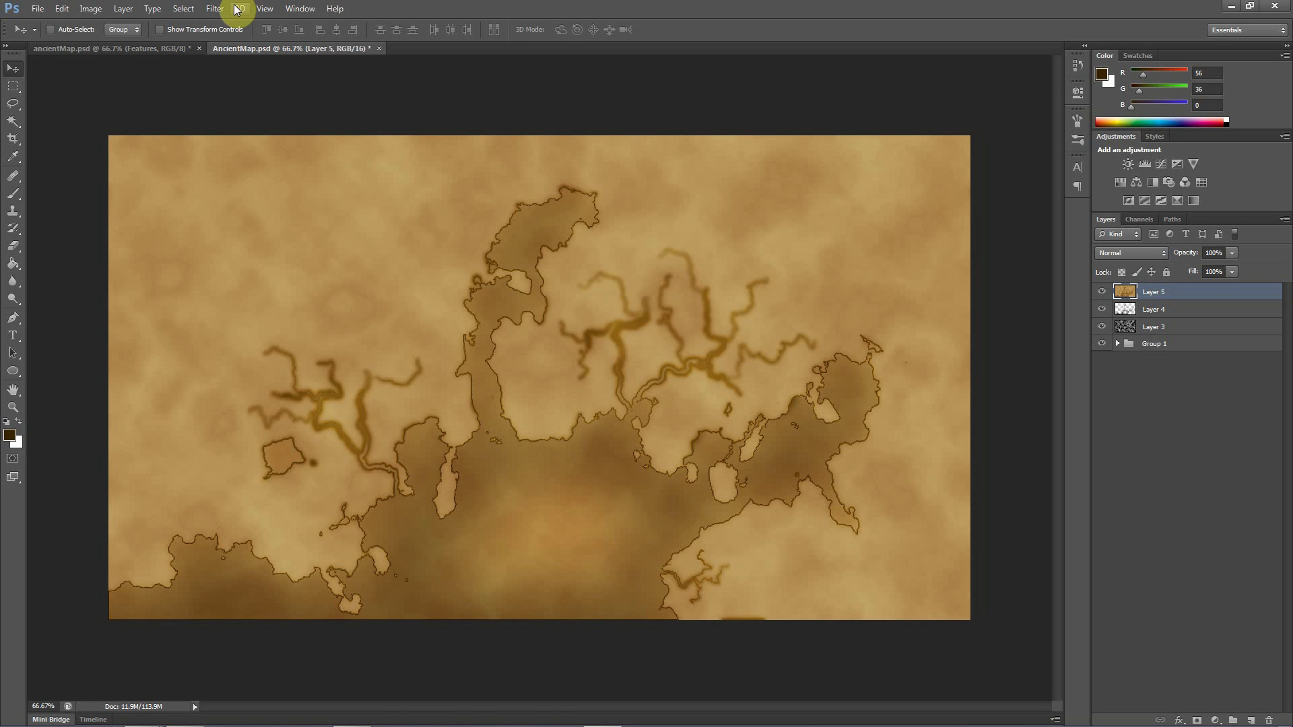
# Apply the Oil Paint filter to Layer 5 with Stylization 5.59 and a slightly adjusted Shine
pyautogui.click(210, 9)
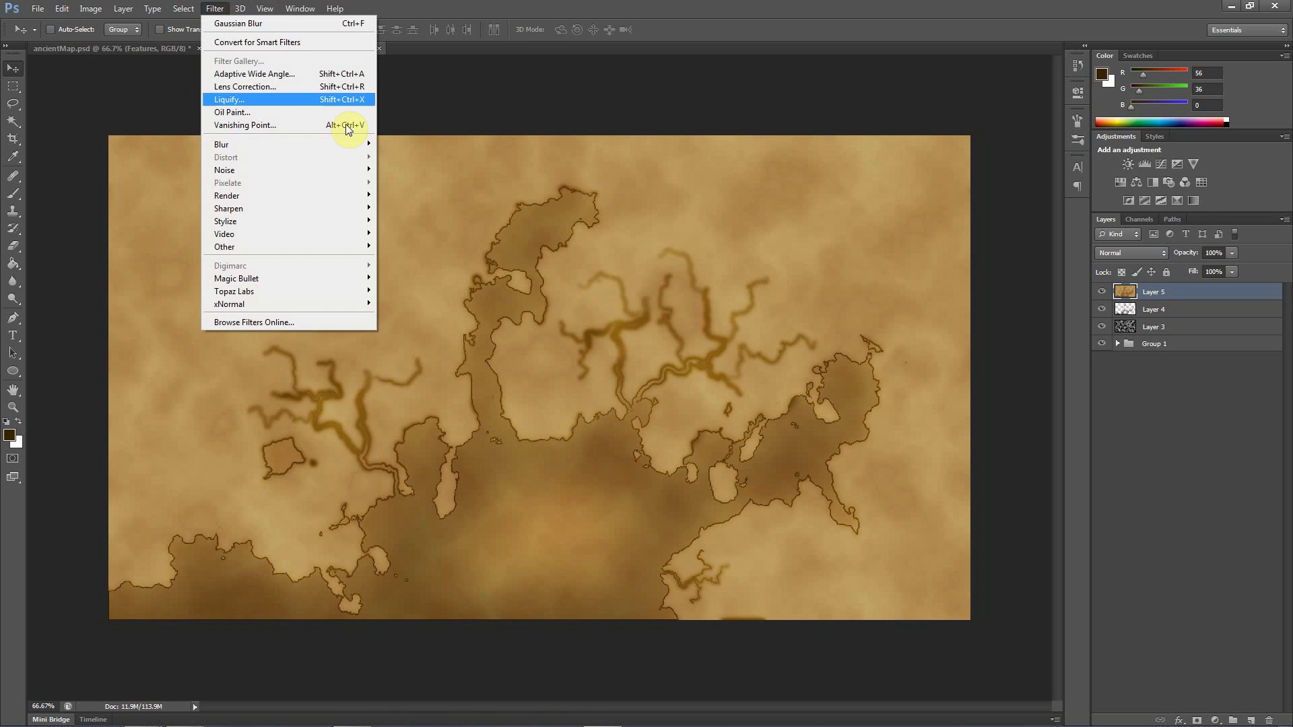
pyautogui.click(227, 116)
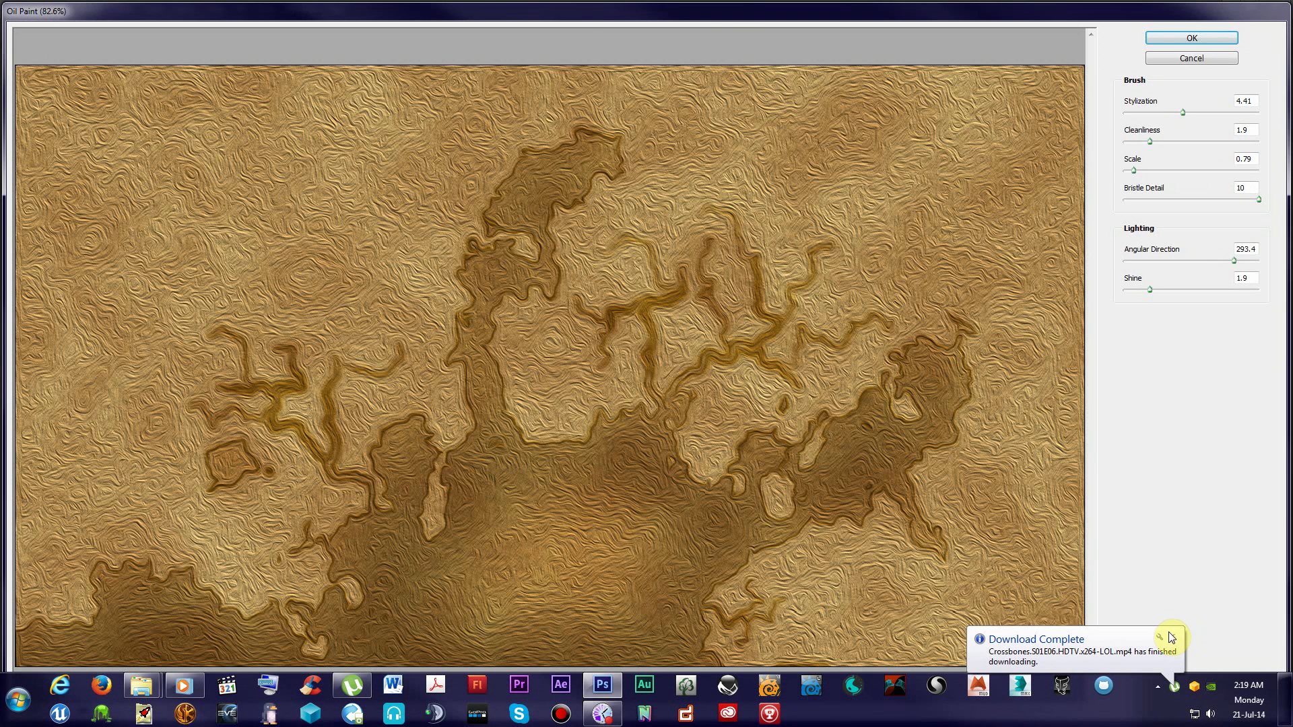
pyautogui.click(1171, 637)
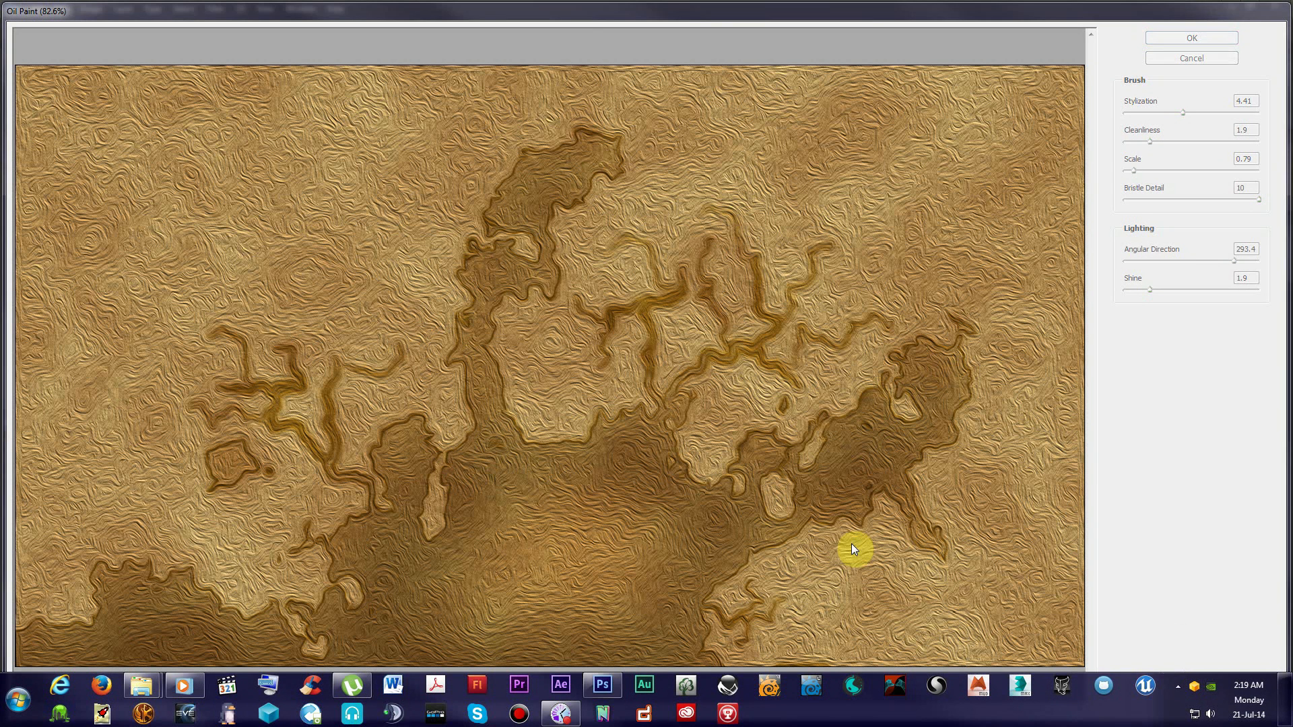
pyautogui.click(1152, 437)
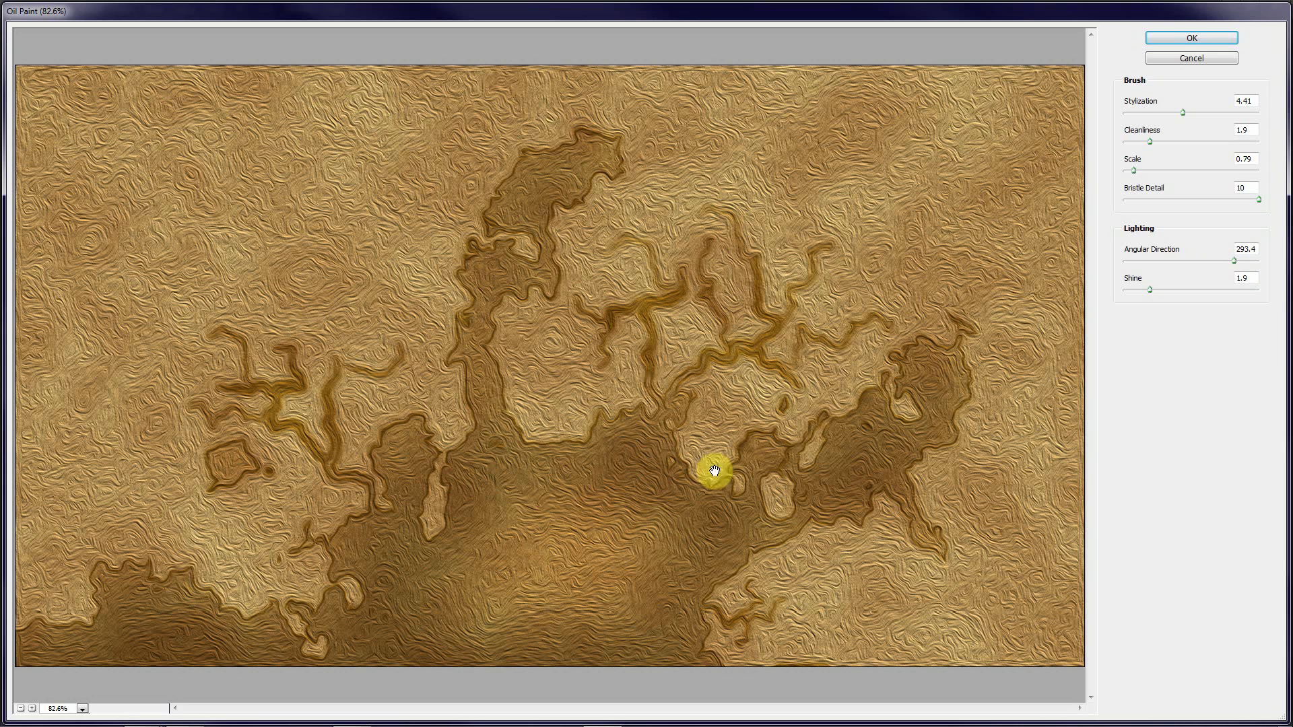
pyautogui.moveTo(1184, 113)
pyautogui.mouseDown()
pyautogui.moveTo(1149, 115)
pyautogui.moveTo(1199, 113)
pyautogui.mouseUp()
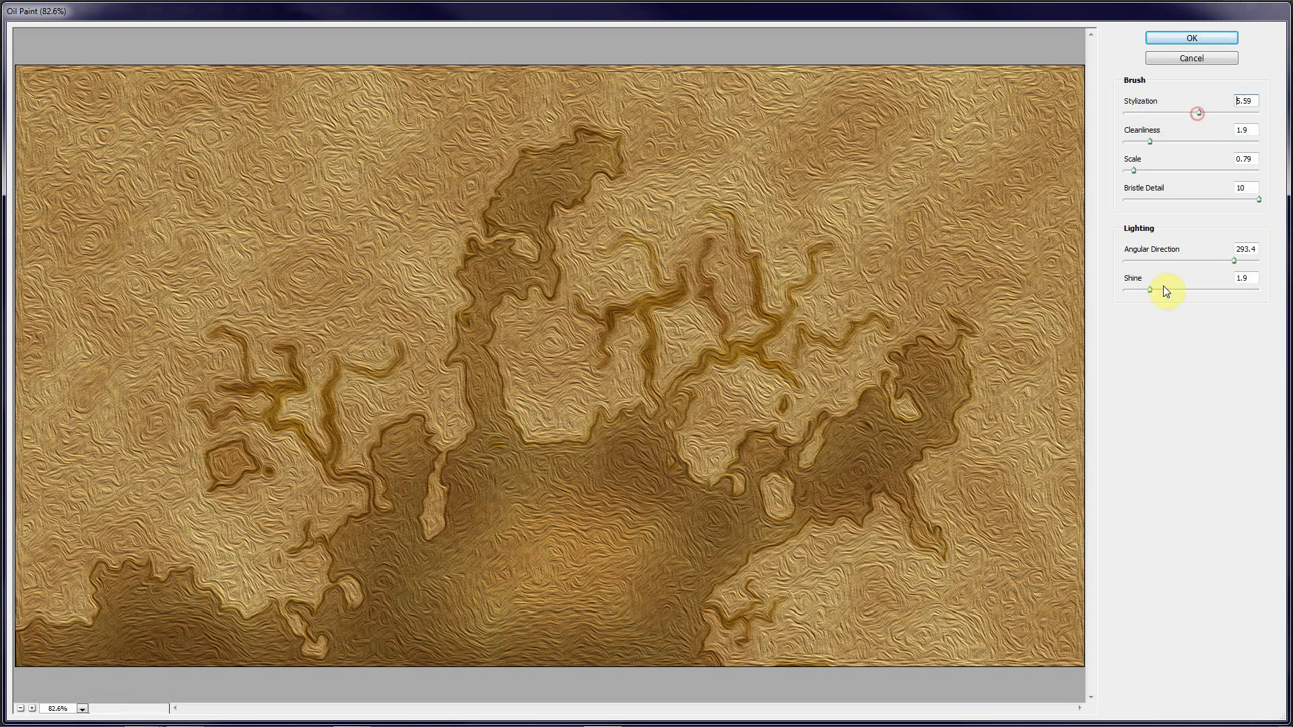
pyautogui.moveTo(1152, 289)
pyautogui.mouseDown()
pyautogui.moveTo(1200, 302)
pyautogui.moveTo(1134, 293)
pyautogui.moveTo(1151, 292)
pyautogui.mouseUp()
pyautogui.moveTo(1152, 291); pyautogui.dragTo(1148, 294)
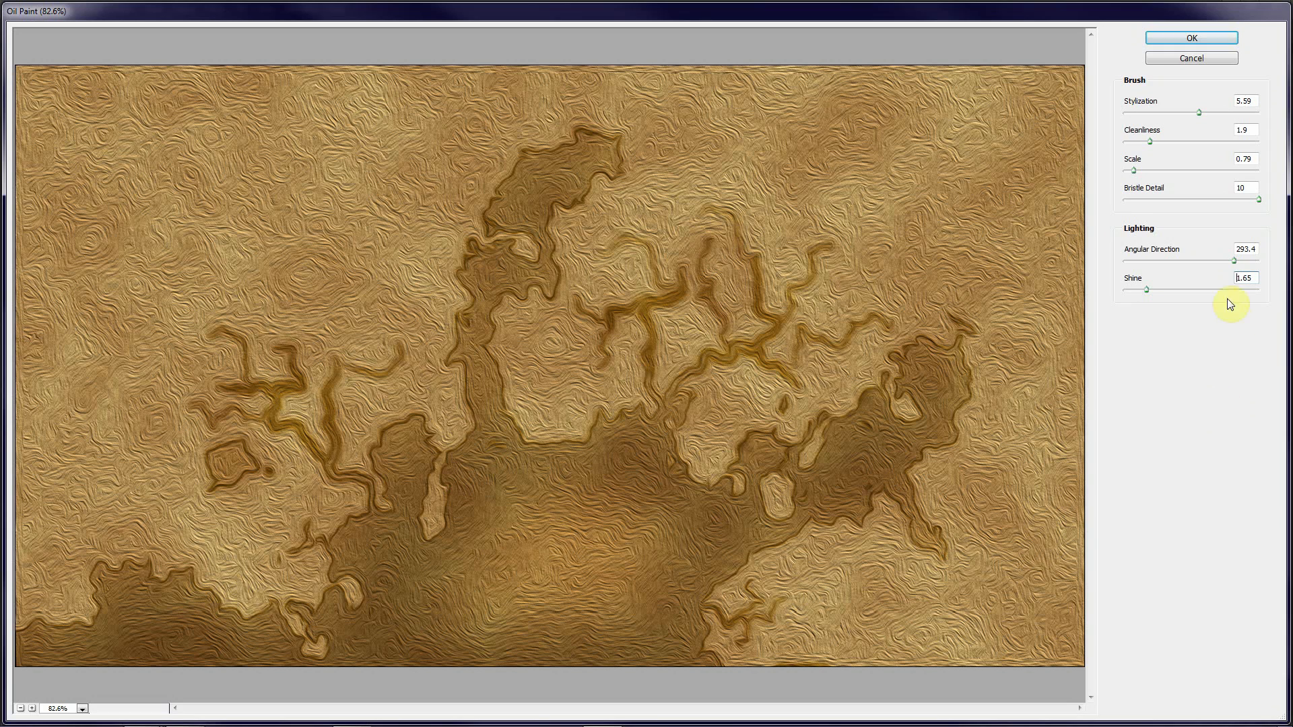
pyautogui.click(1192, 41)
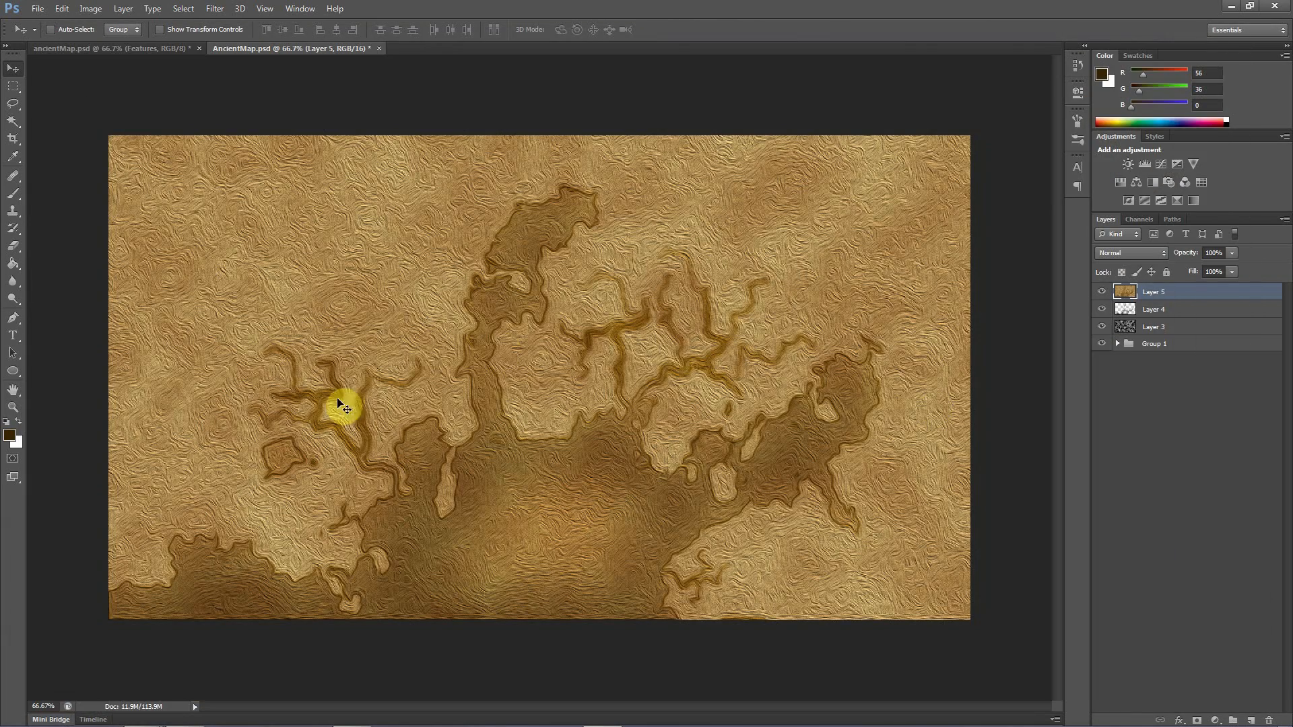
# Set Layer 5's blend mode to Multiply and its opacity to 44%, keeping the layer selected
pyautogui.click(1116, 253)
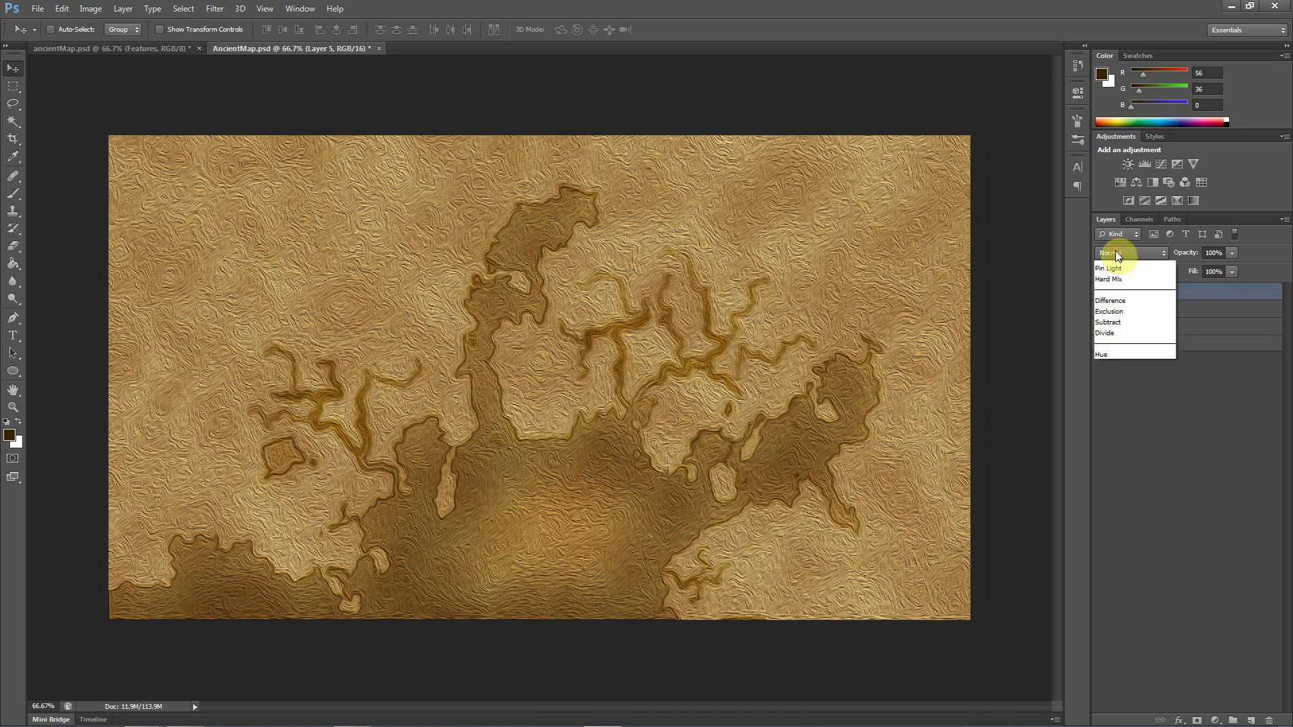
pyautogui.click(1113, 301)
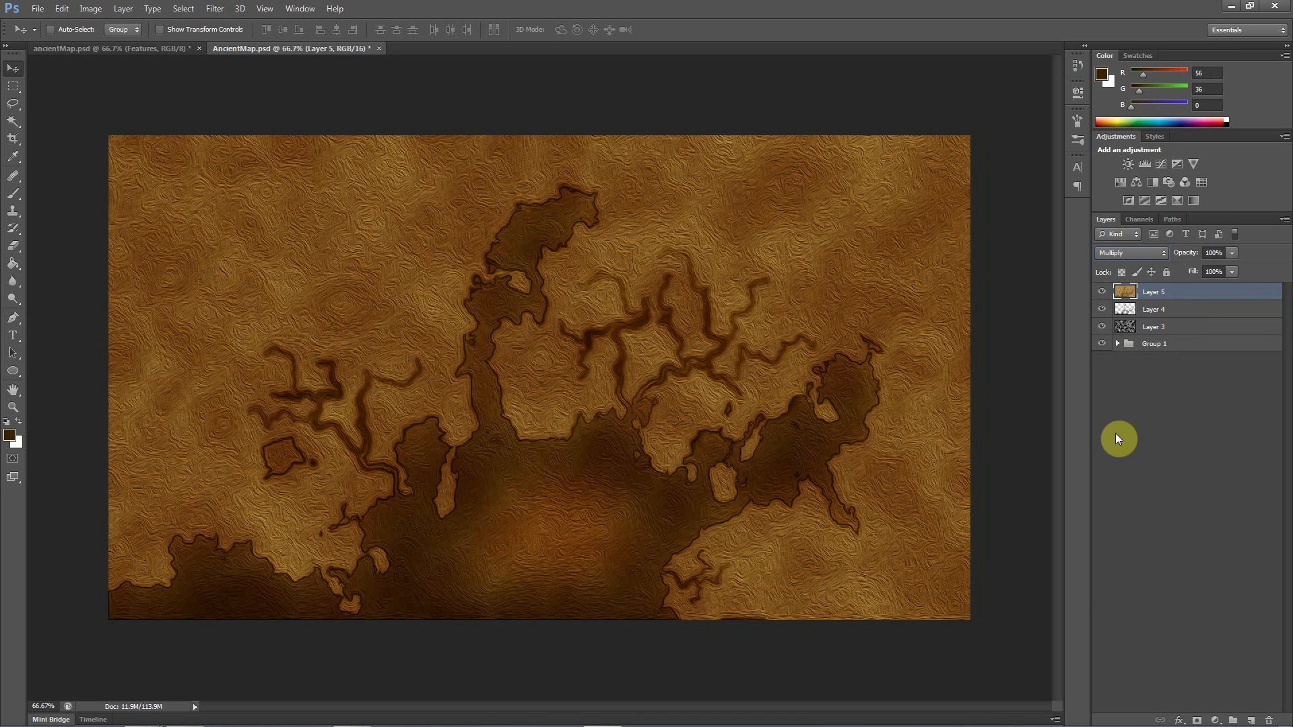
pyautogui.click(1231, 253)
pyautogui.moveTo(1204, 273); pyautogui.dragTo(1195, 273)
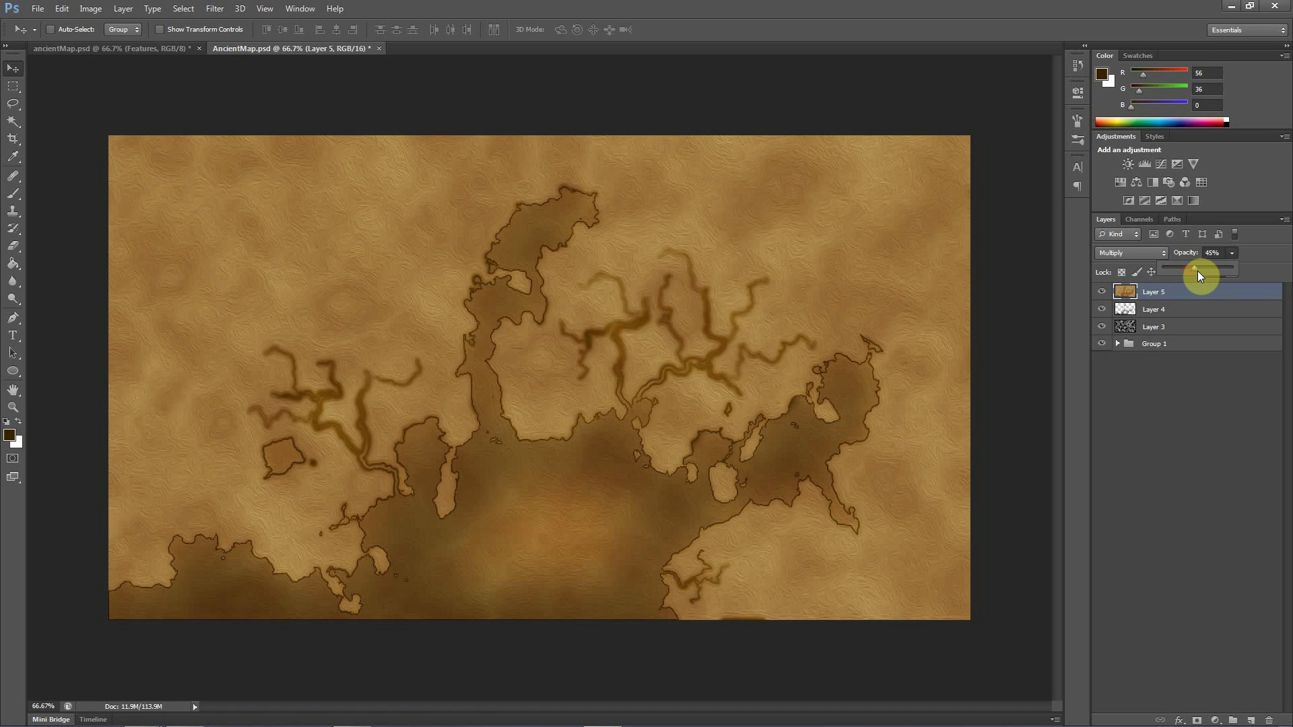
pyautogui.moveTo(1198, 272); pyautogui.dragTo(1198, 271)
pyautogui.click(1194, 487)
pyautogui.click(1189, 514)
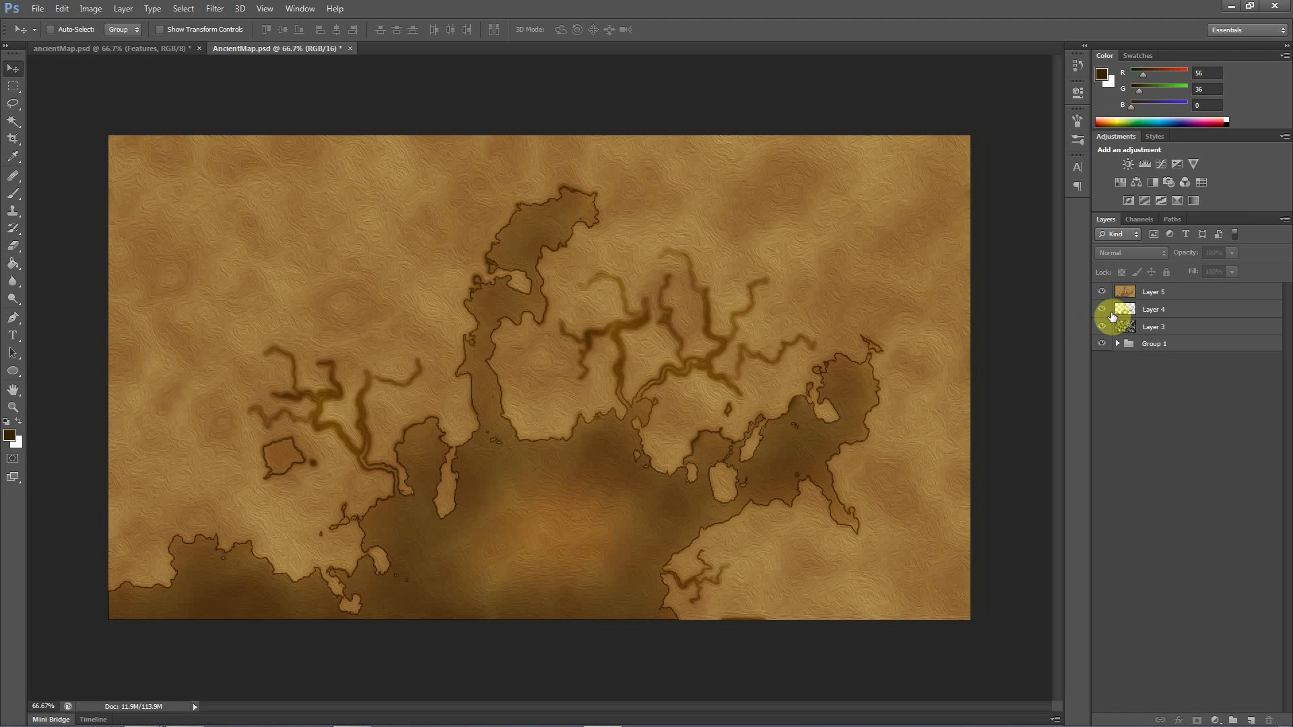
pyautogui.click(1156, 293)
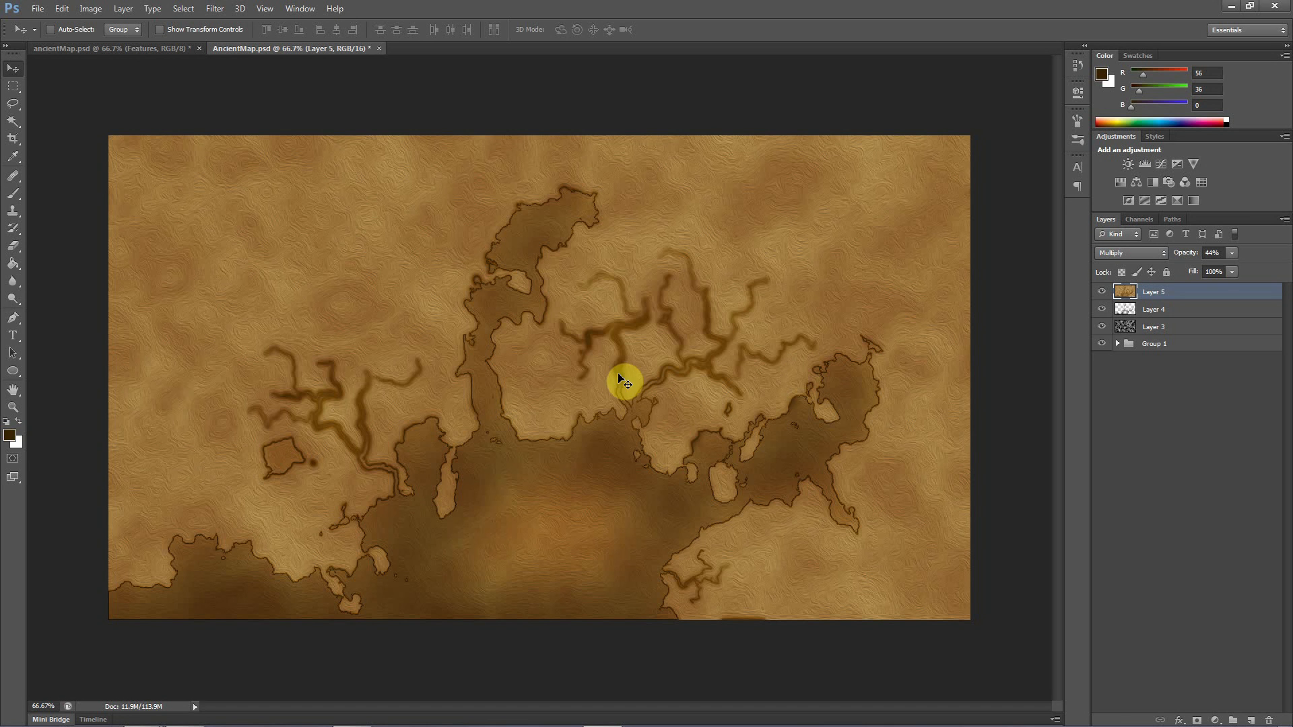
# Compare the new map's colours, coasts and texture with the earlier finished map in the other ancientMap.psd document
pyautogui.click(87, 50)
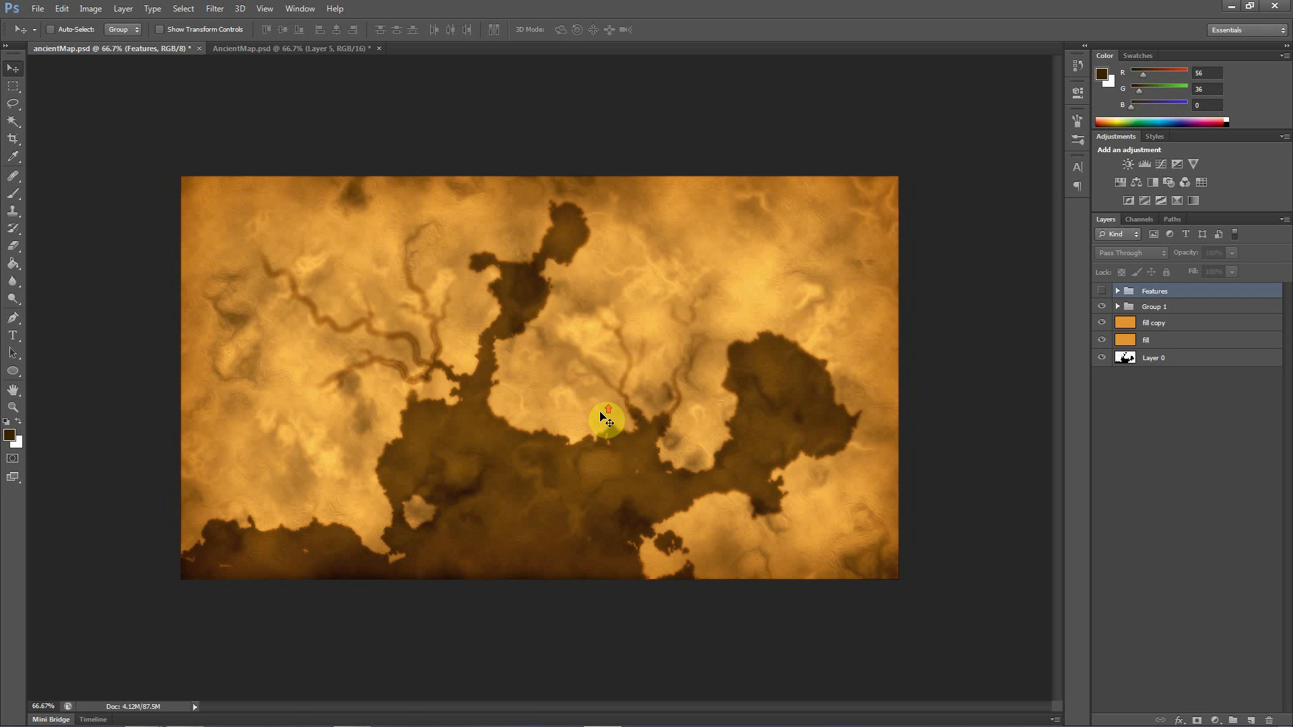
pyautogui.click(309, 51)
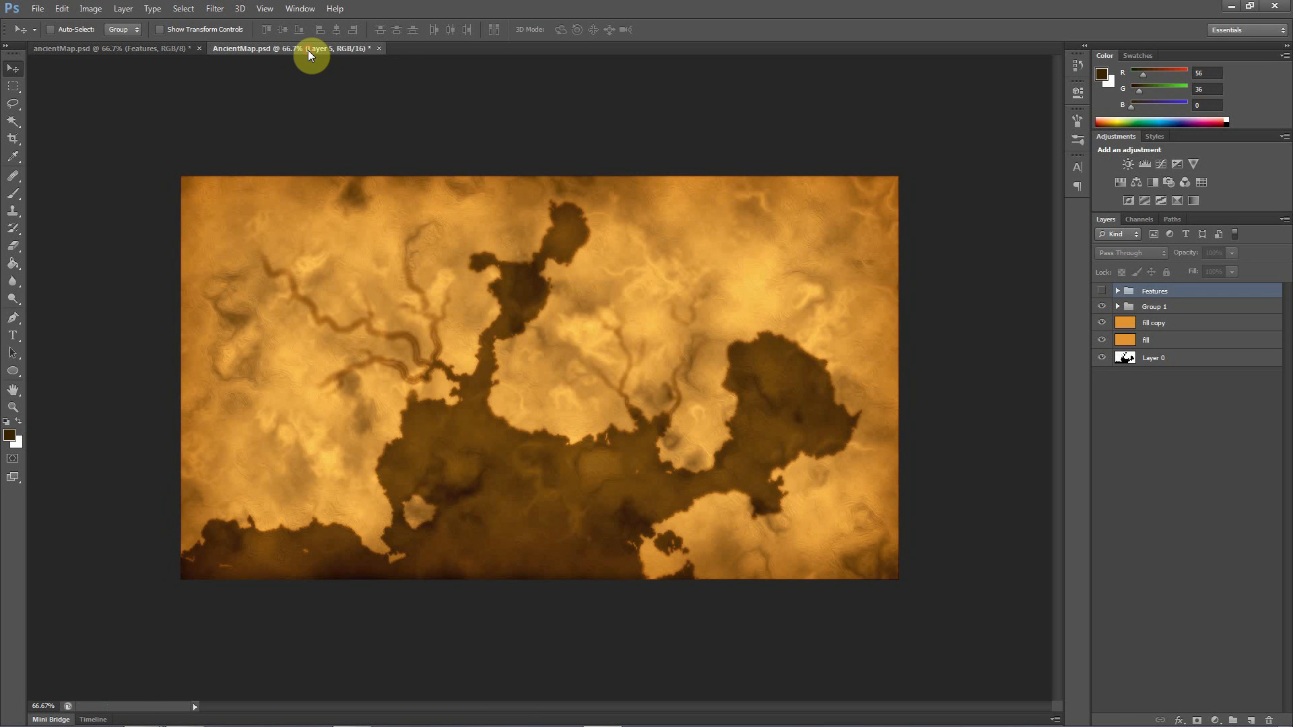
pyautogui.click(148, 49)
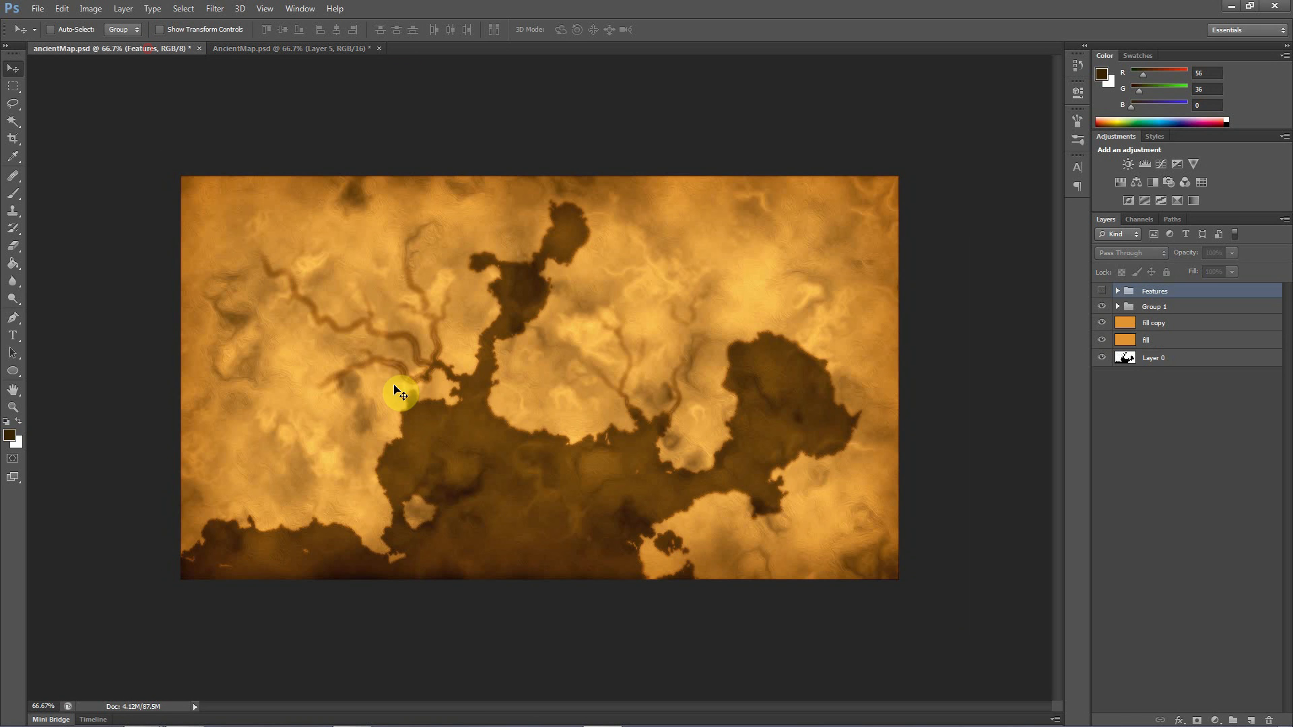
pyautogui.click(330, 50)
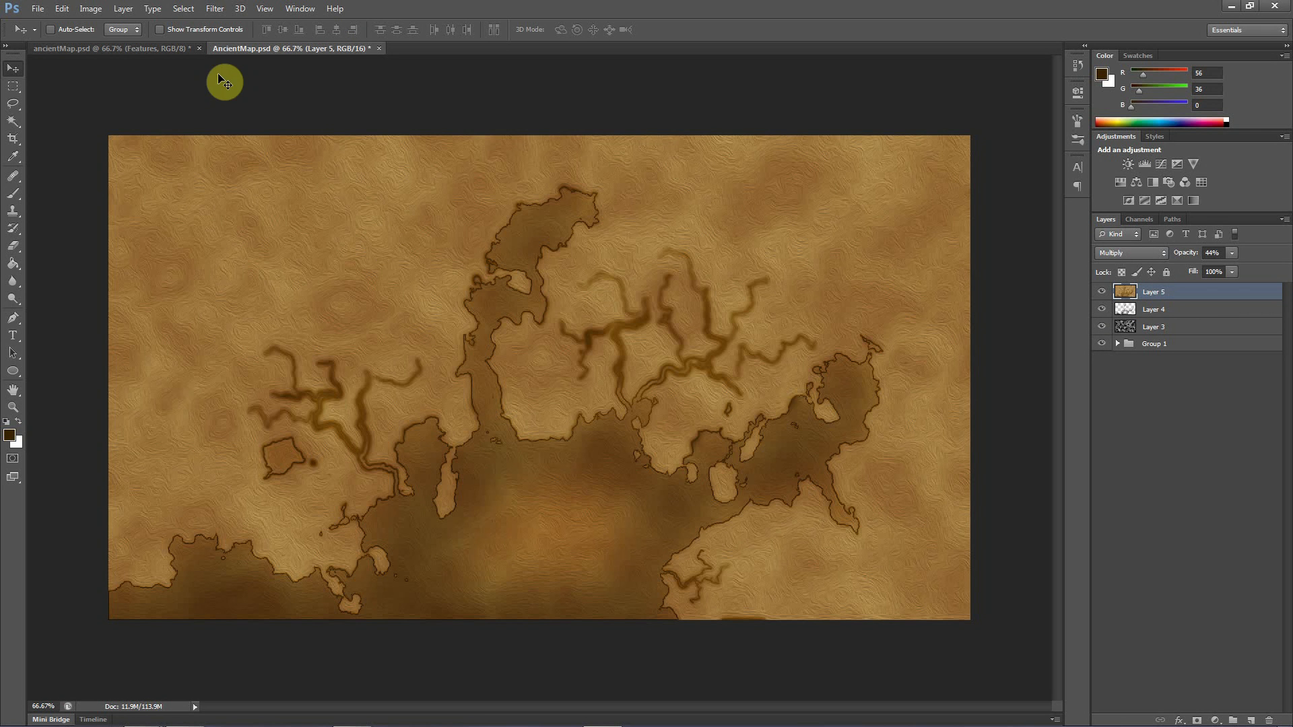
pyautogui.click(159, 50)
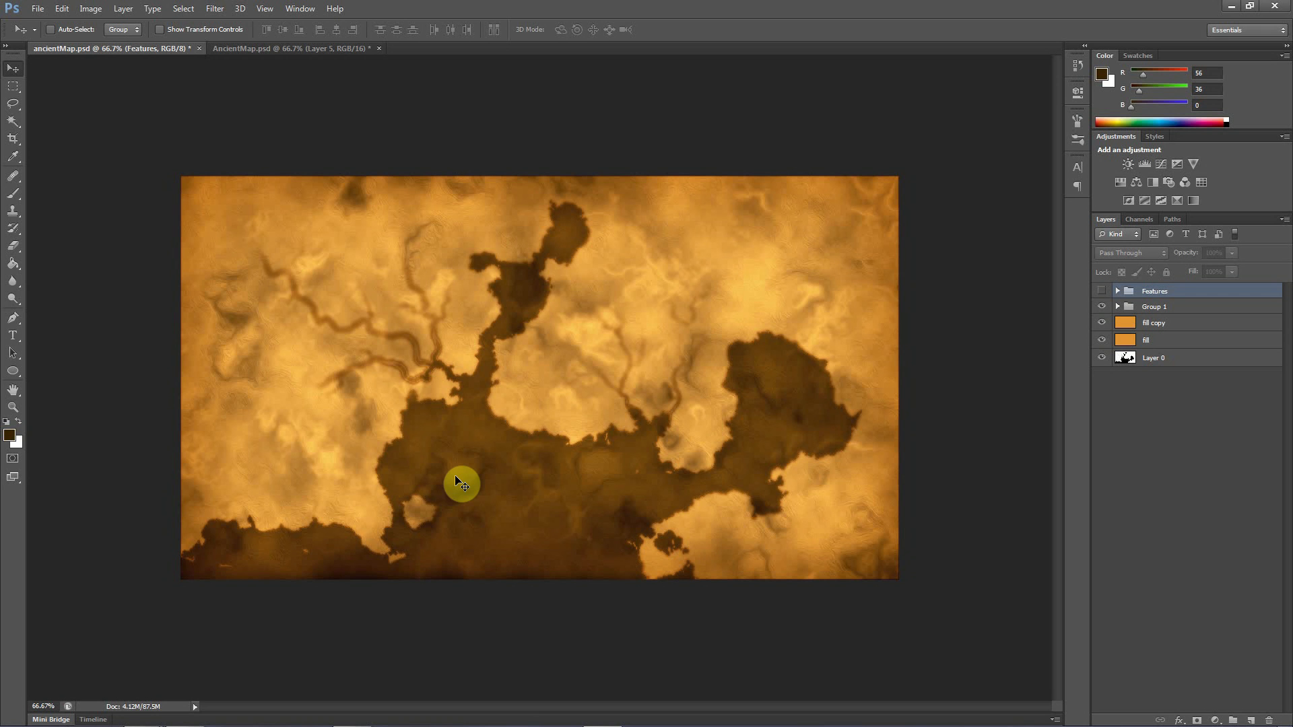
pyautogui.click(306, 49)
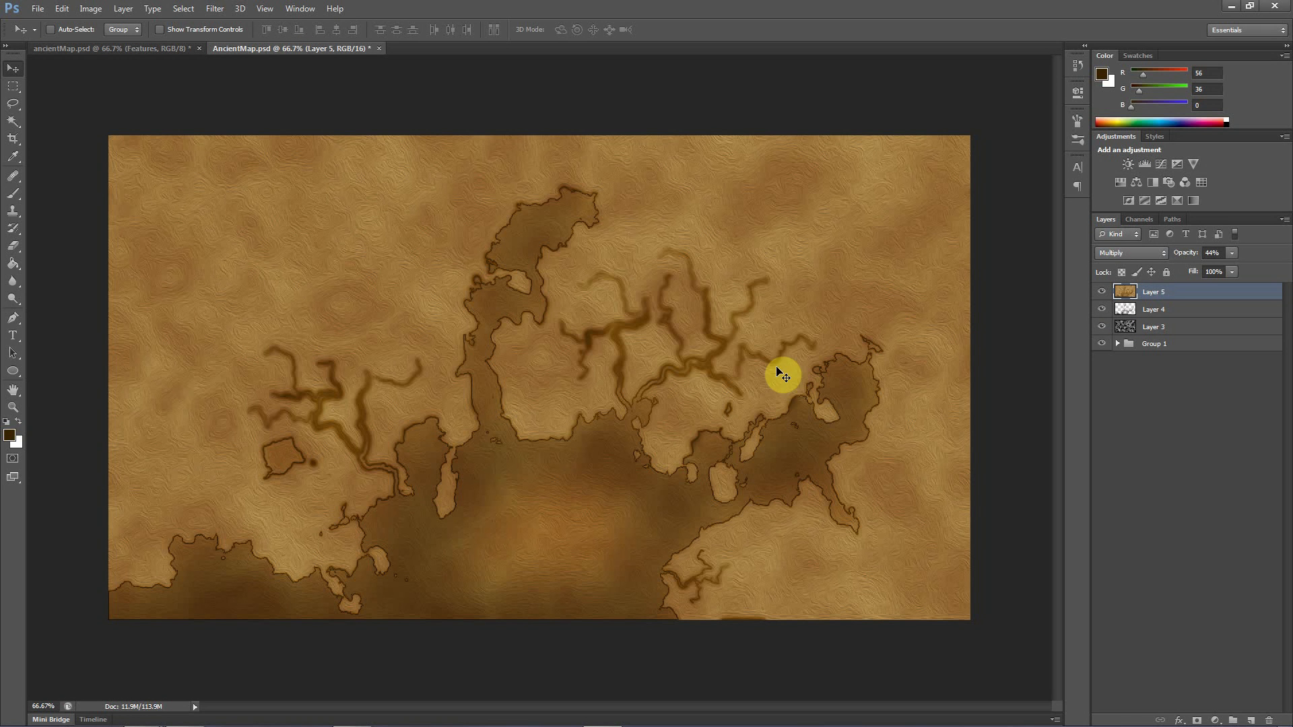
pyautogui.click(133, 49)
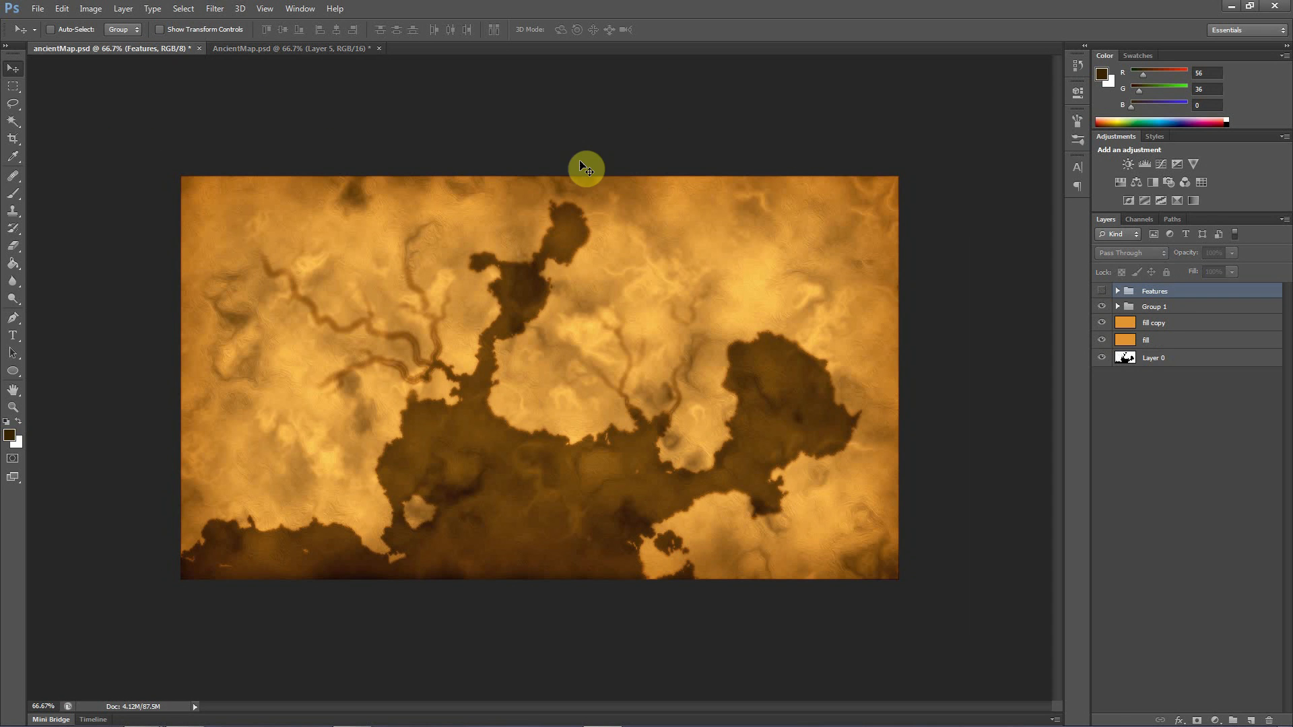
pyautogui.click(301, 48)
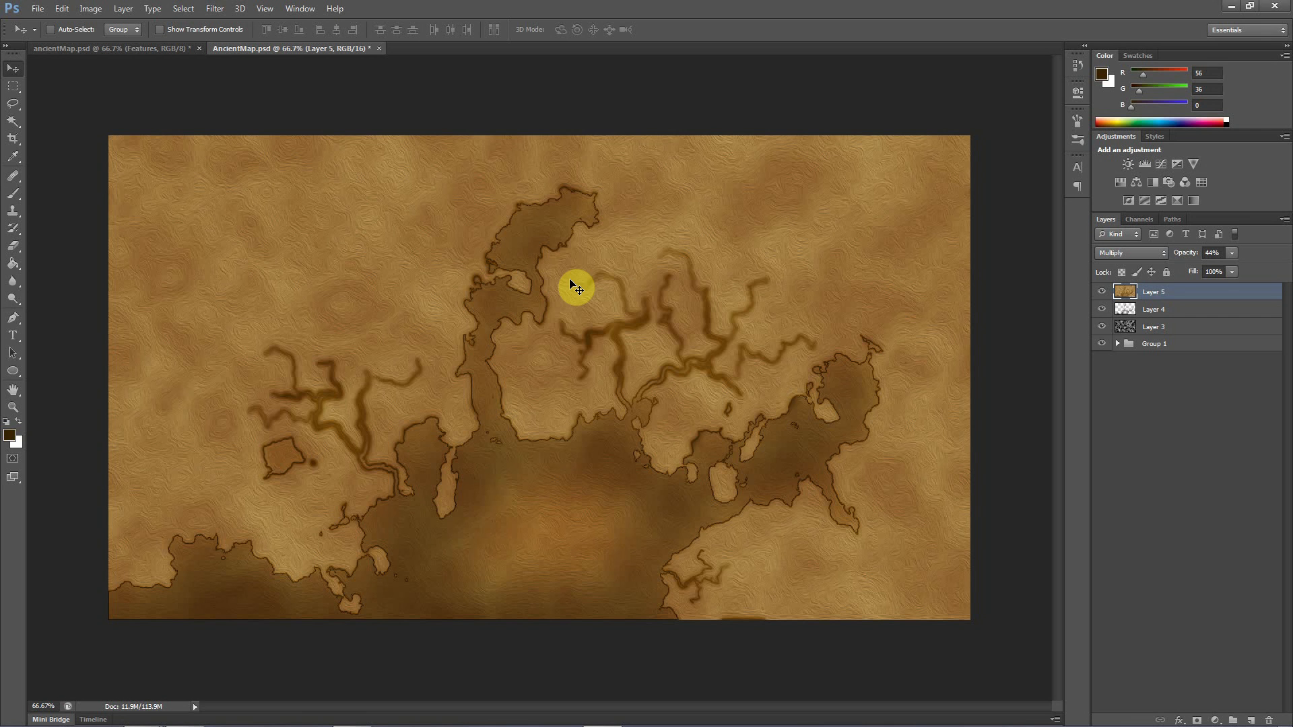
# In the earlier ancientMap.psd, show and expand the Features group and select its layers from Fieldport to Layer 6
pyautogui.click(152, 49)
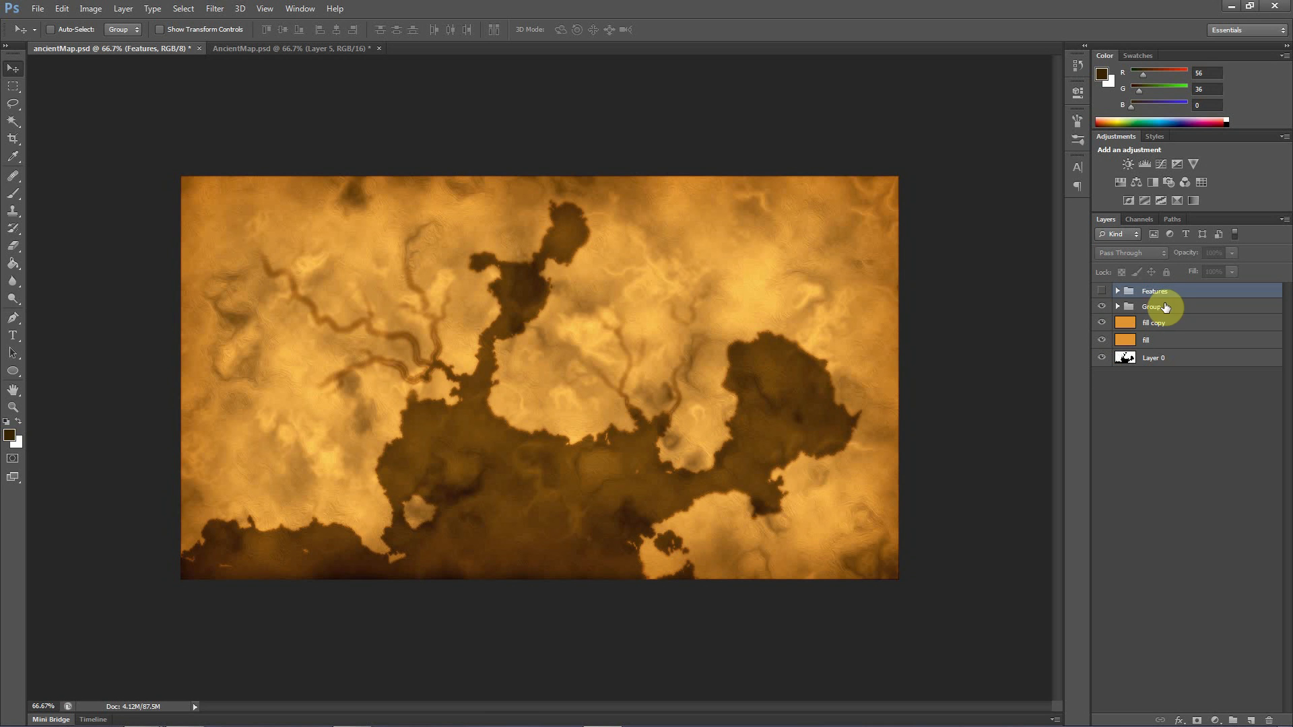
pyautogui.click(1103, 291)
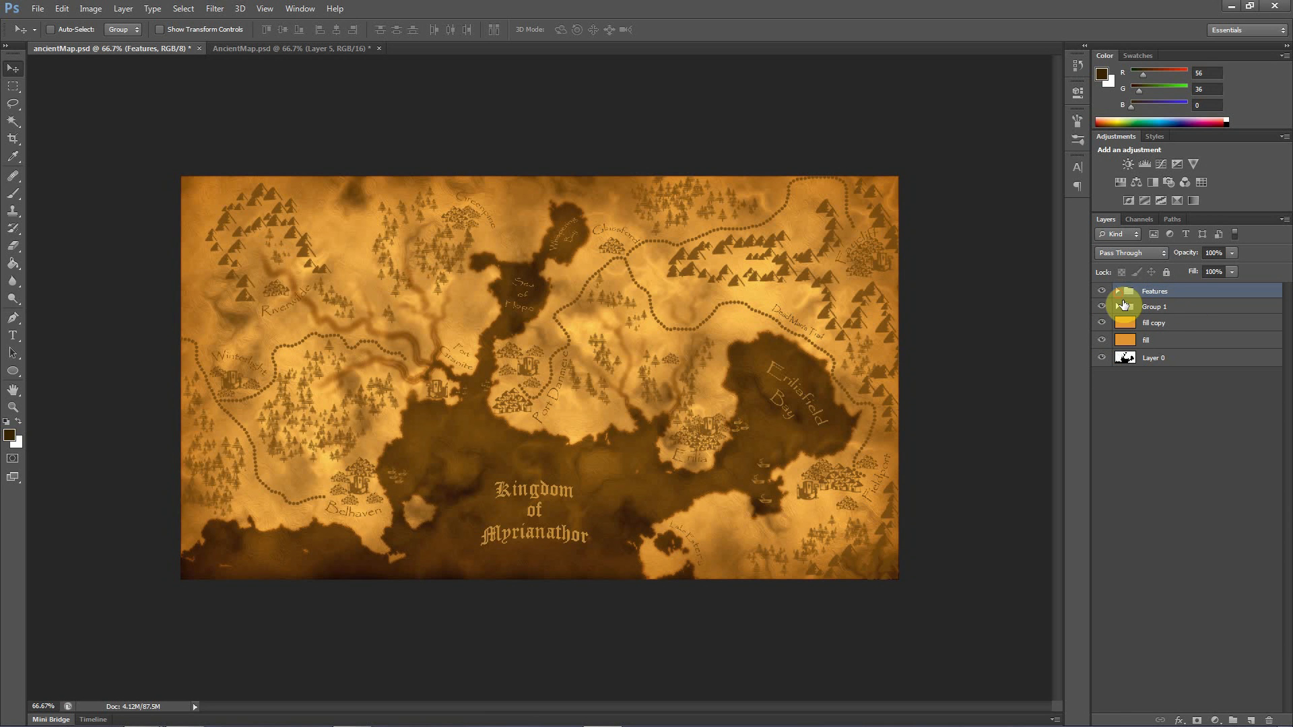
pyautogui.click(1118, 291)
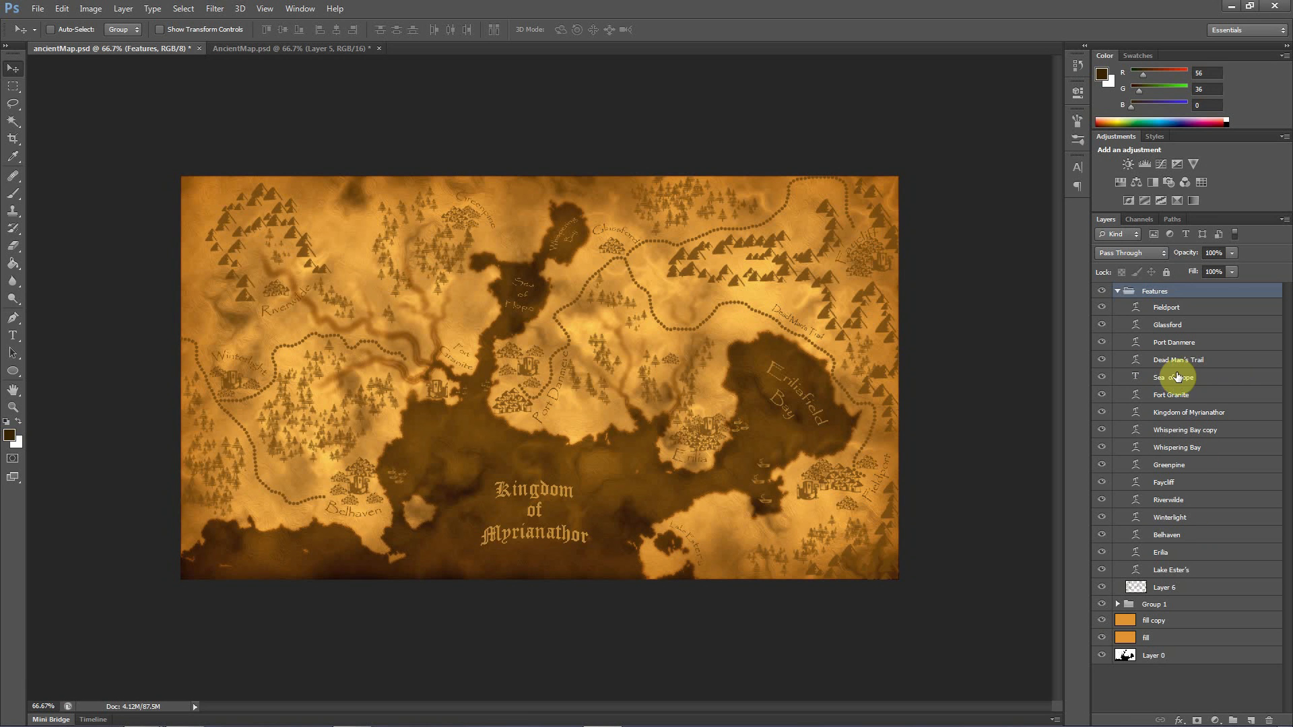
pyautogui.click(1160, 309)
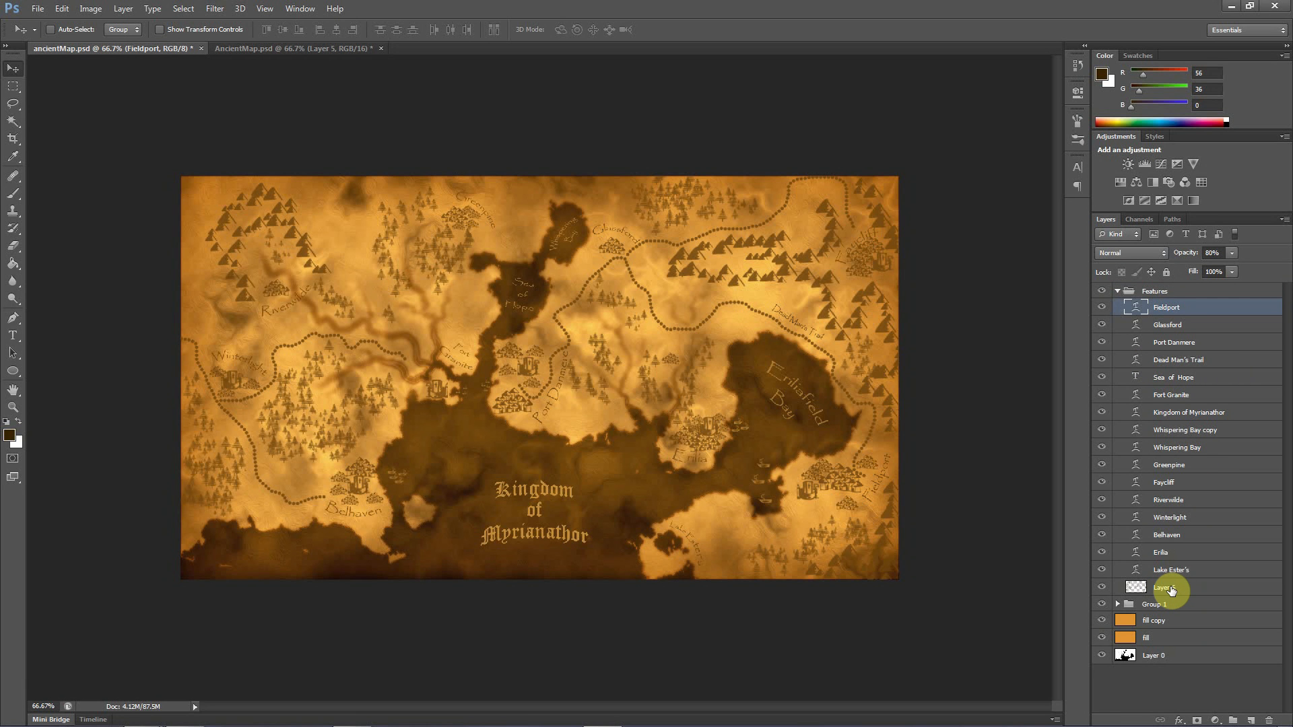
pyautogui.keyDown('shift'); pyautogui.click(1171, 590); pyautogui.keyUp('shift')
# Try to copy the selected feature layers into the new map document, undo it, and return to the earlier map
pyautogui.moveTo(1172, 591); pyautogui.dragTo(1151, 312)
pyautogui.hotkey('ctrl', 'z')
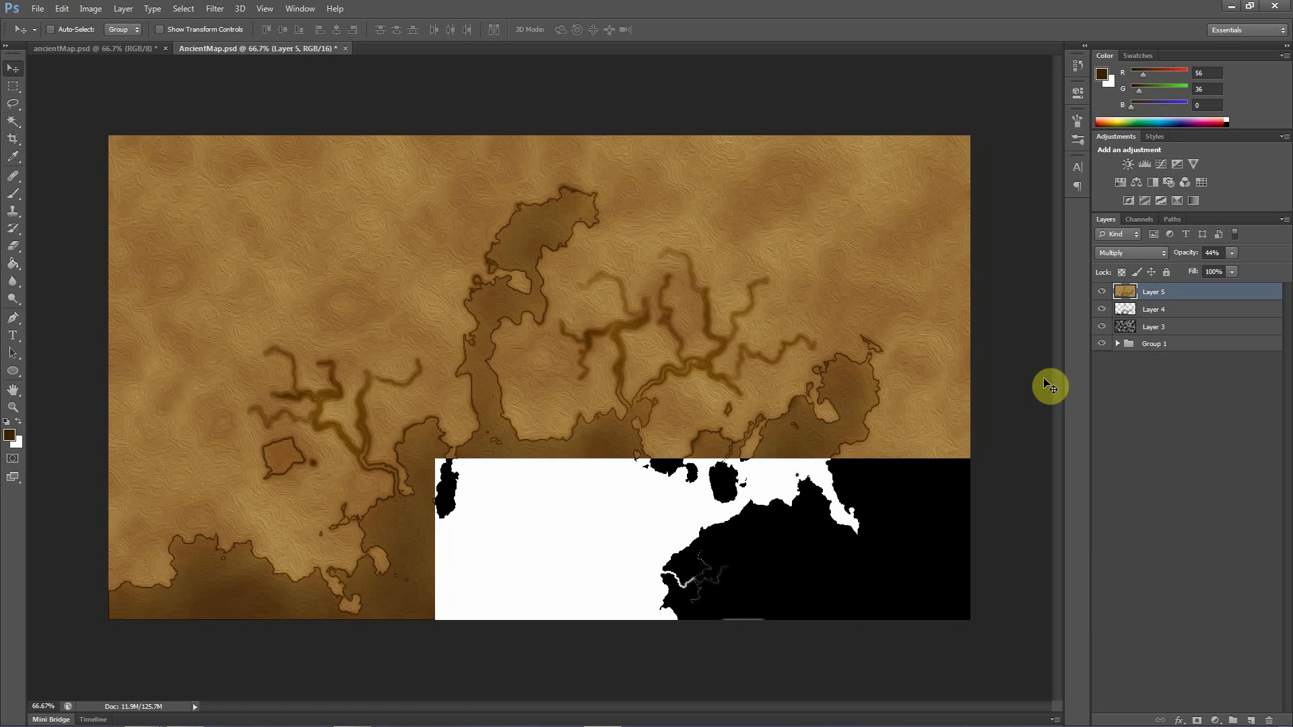
pyautogui.click(122, 47)
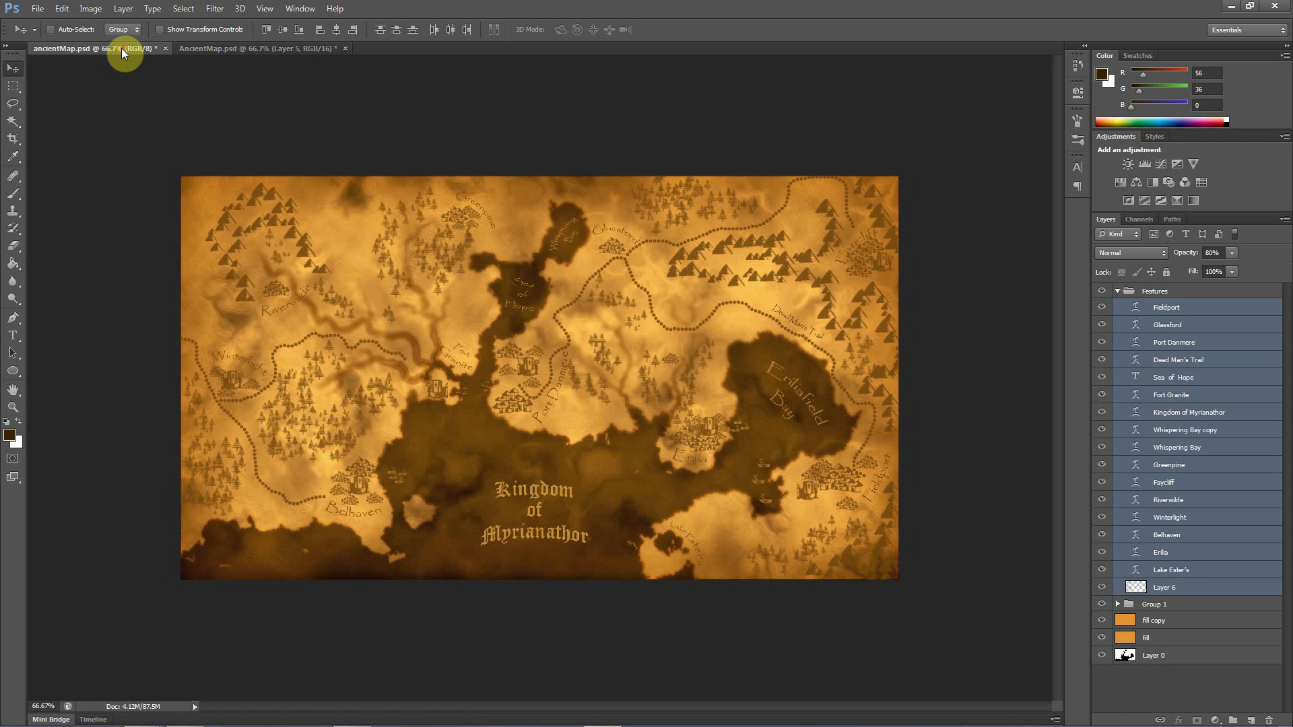
# Copy the selected feature layers into the new AncientMap.psd, accept the depth conversion, and move them toward the middle of the map
pyautogui.moveTo(626, 364); pyautogui.dragTo(537, 375)
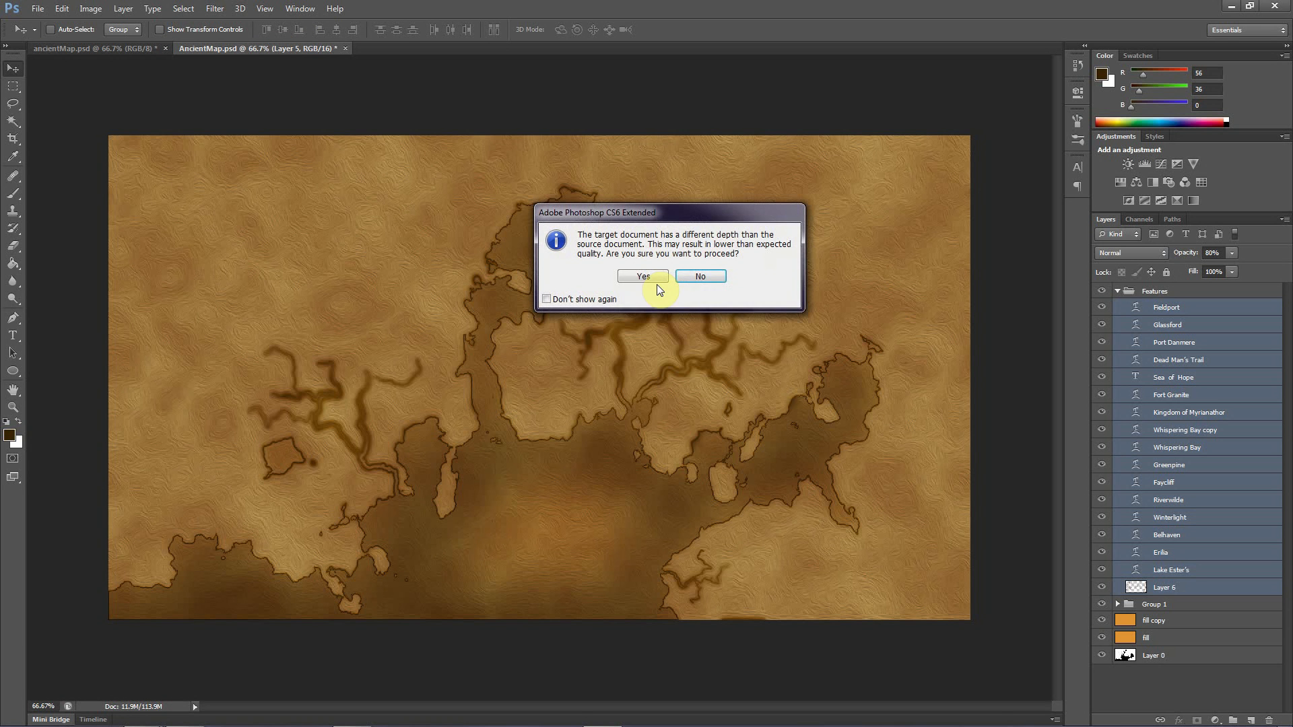
pyautogui.click(629, 277)
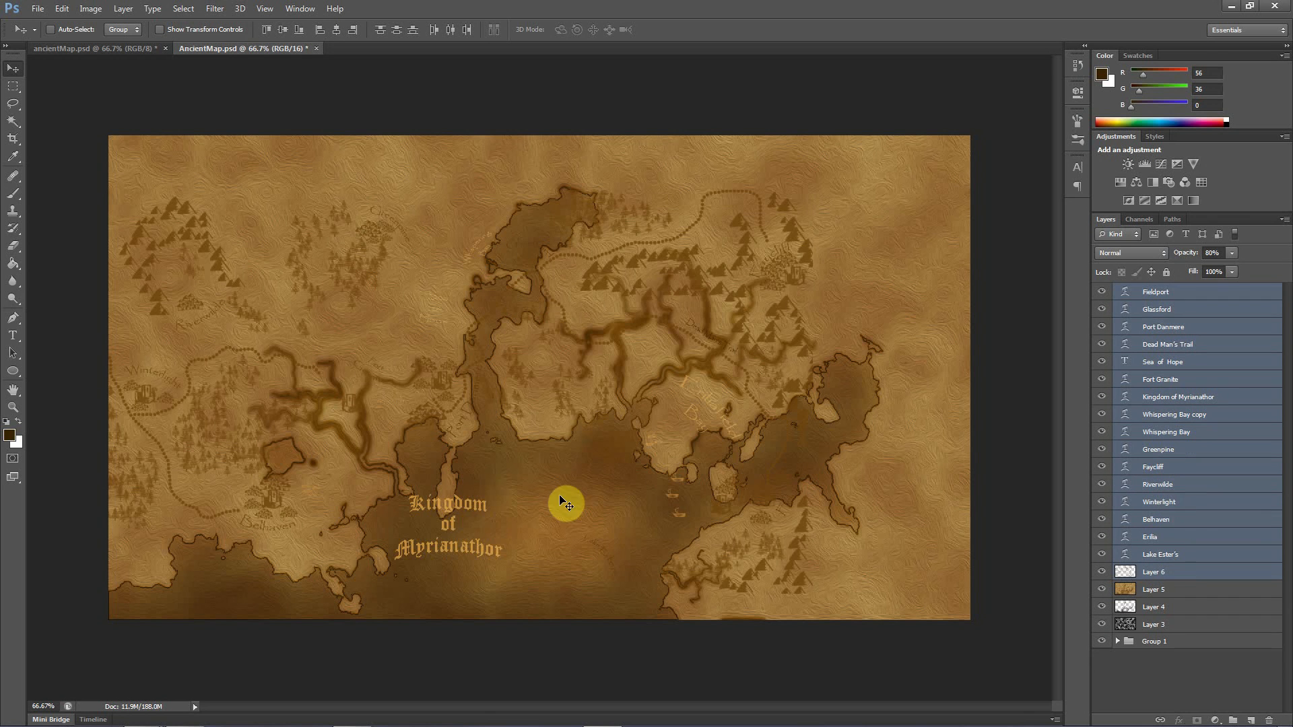
pyautogui.moveTo(427, 417); pyautogui.dragTo(505, 406)
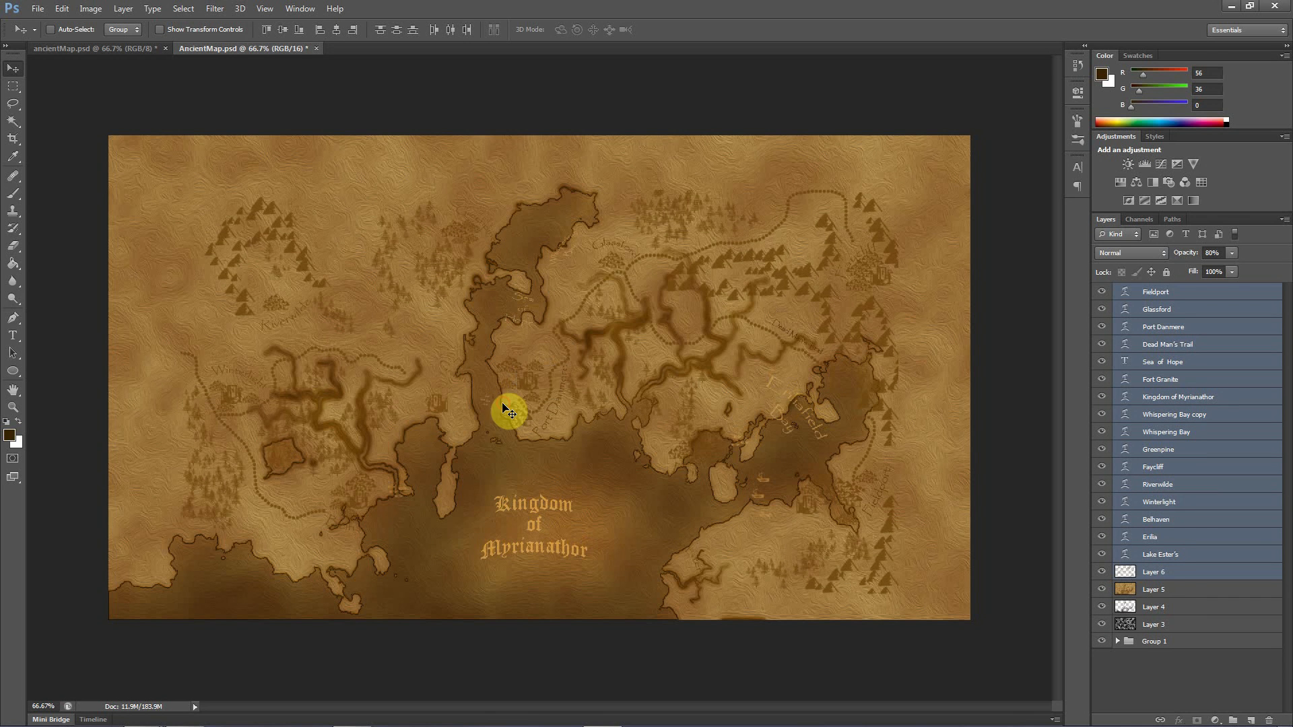
# Try to stretch the copied feature layers to fill the whole canvas, at about 120% width and 110.5% height
pyautogui.hotkey('ctrl', 't')
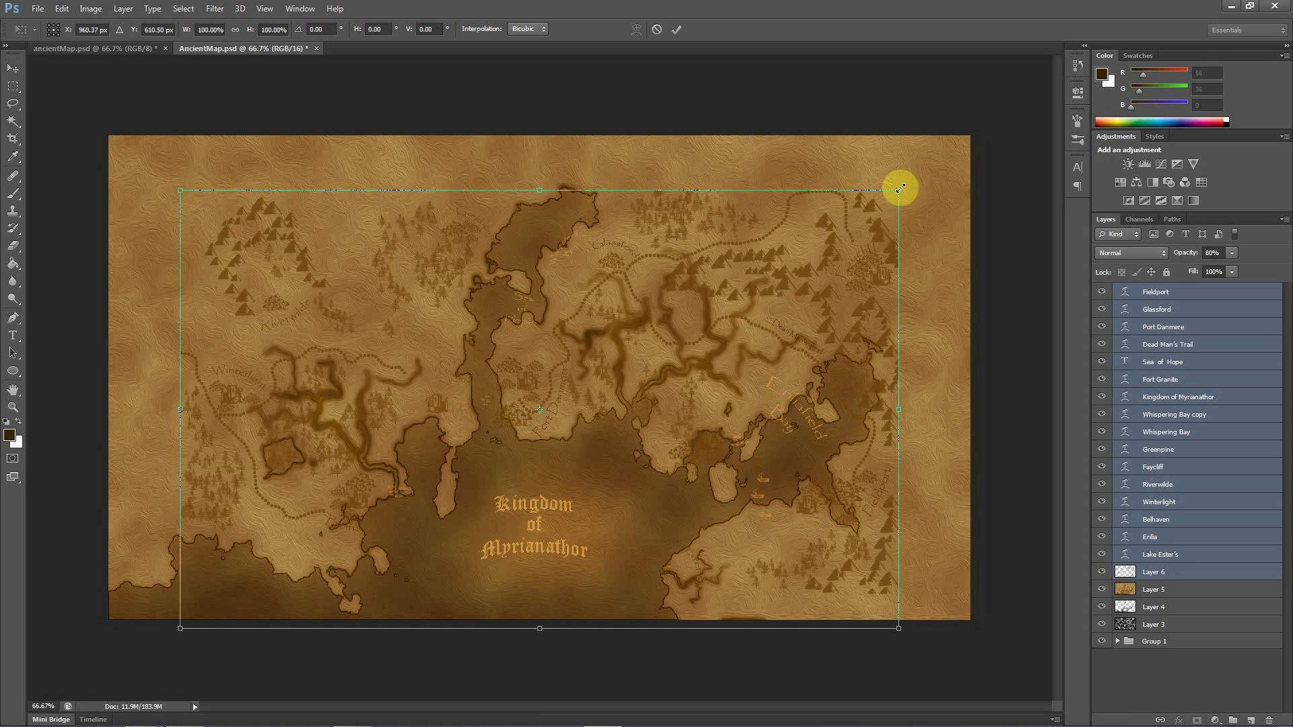
pyautogui.moveTo(714, 309); pyautogui.dragTo(713, 290)
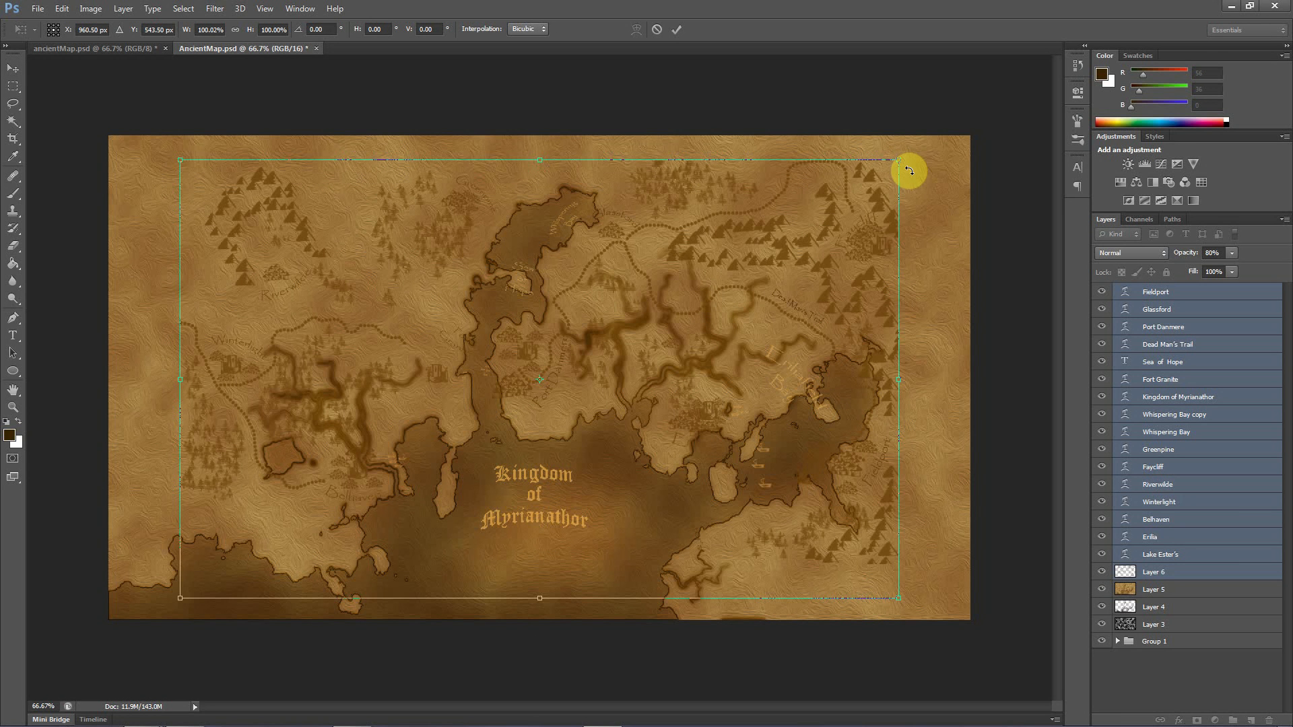
pyautogui.moveTo(897, 163); pyautogui.dragTo(967, 138)
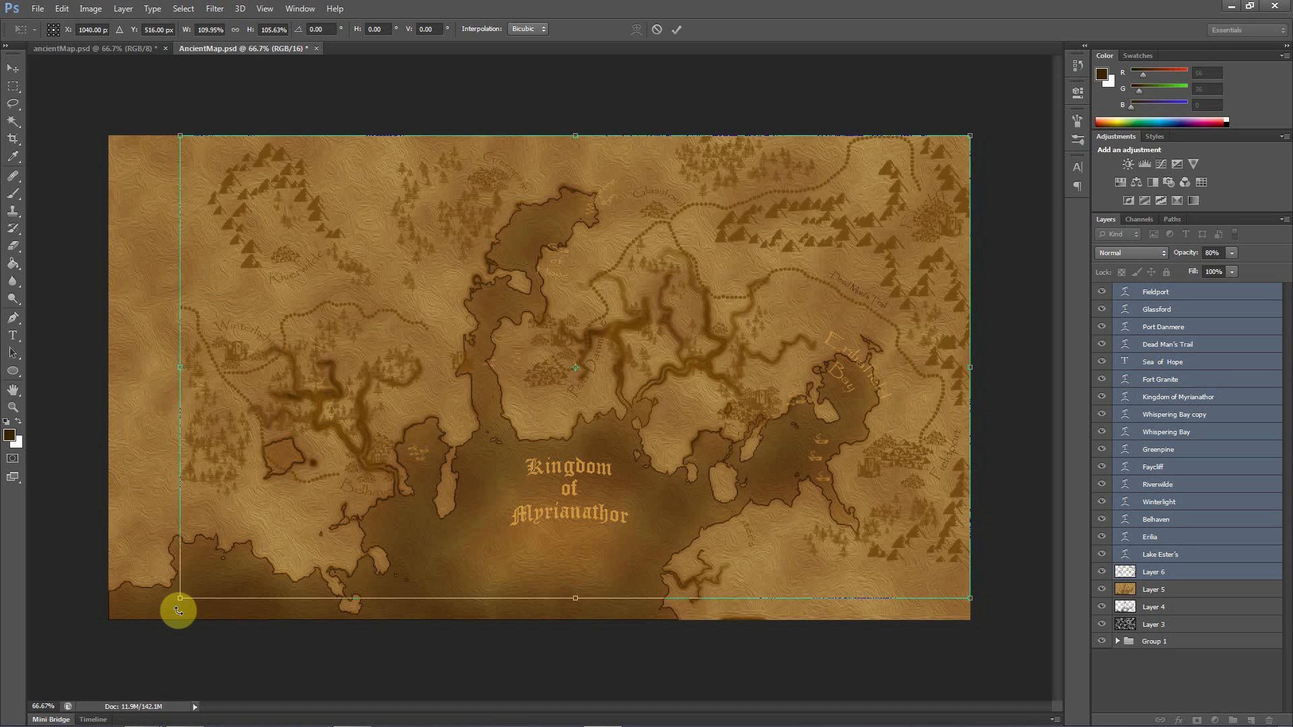
pyautogui.moveTo(186, 601); pyautogui.dragTo(107, 619)
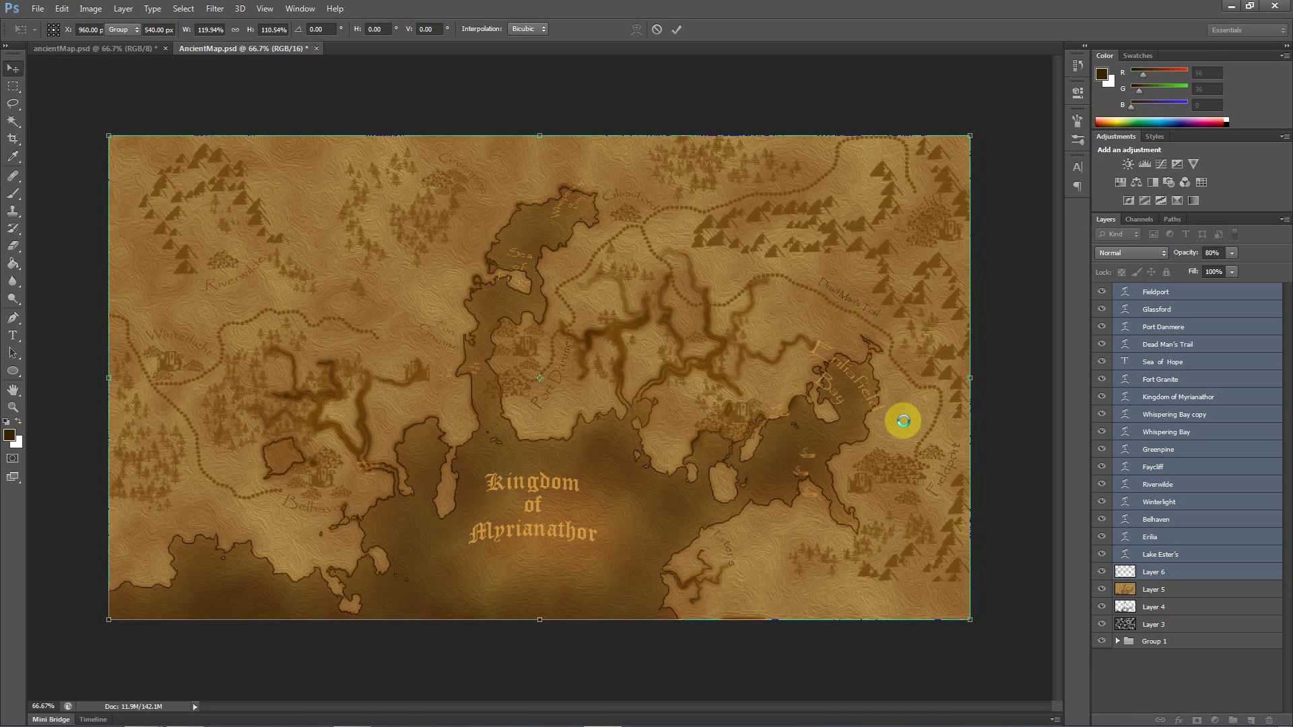
pyautogui.press('Return')
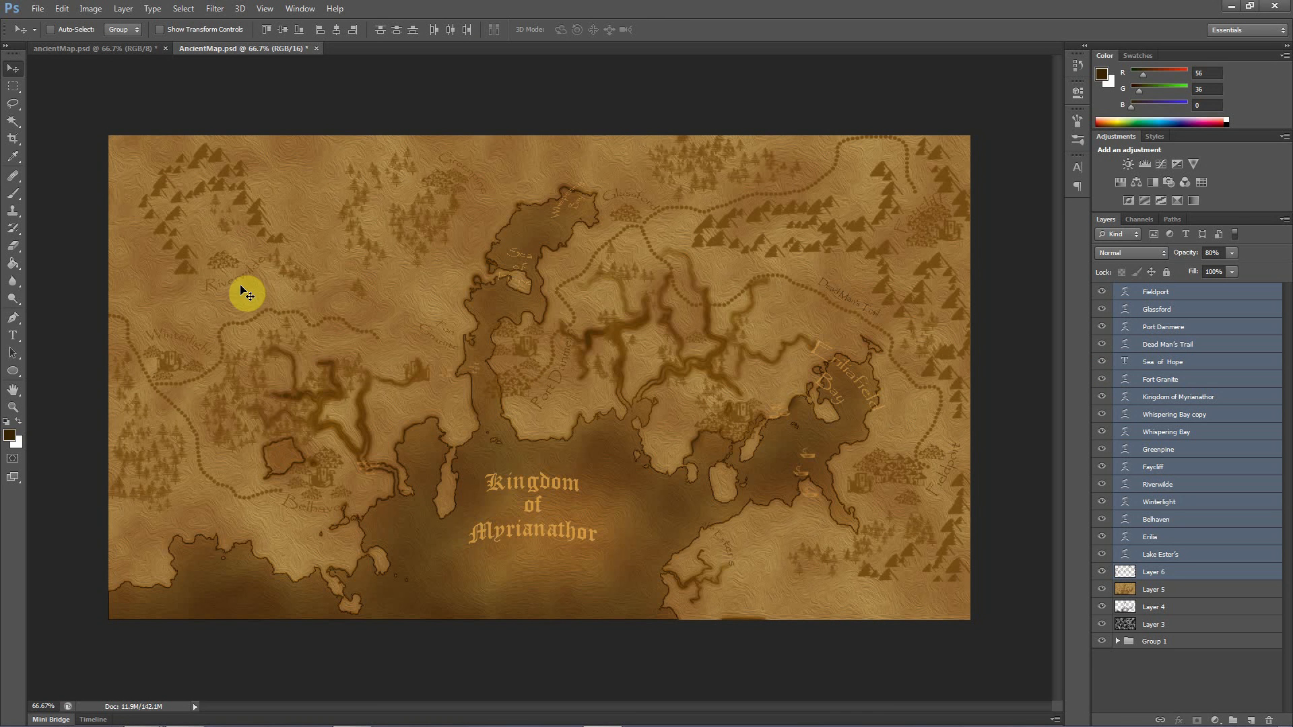
# Compare the stretched features with the earlier ancientMap.psd, and undo their transform in the new map
pyautogui.click(127, 46)
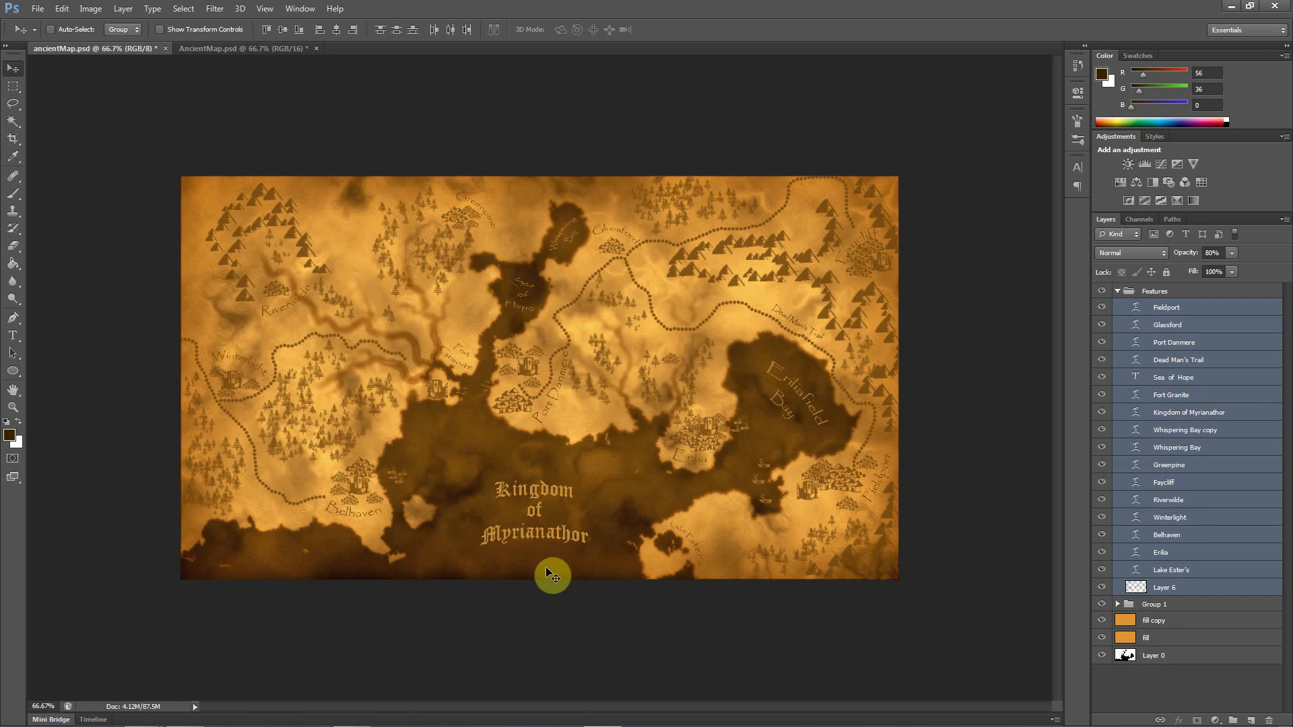
pyautogui.click(205, 48)
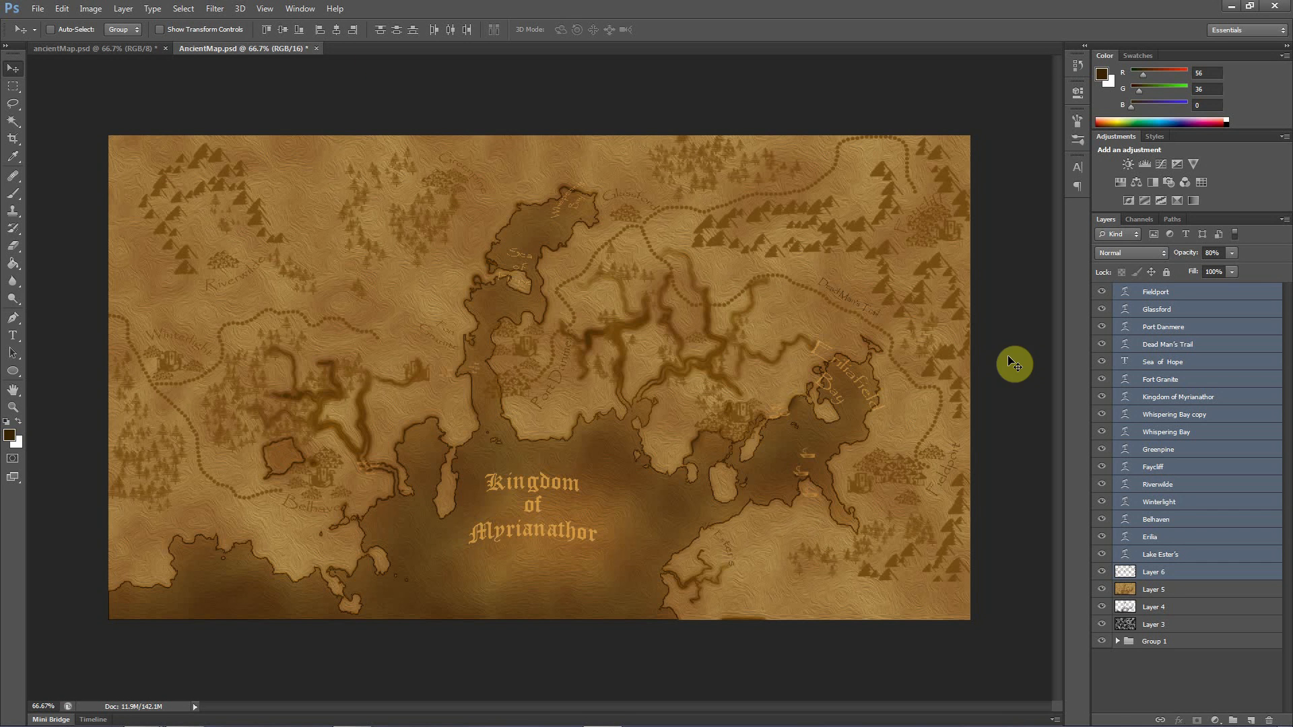
pyautogui.moveTo(1134, 288); pyautogui.dragTo(1147, 377)
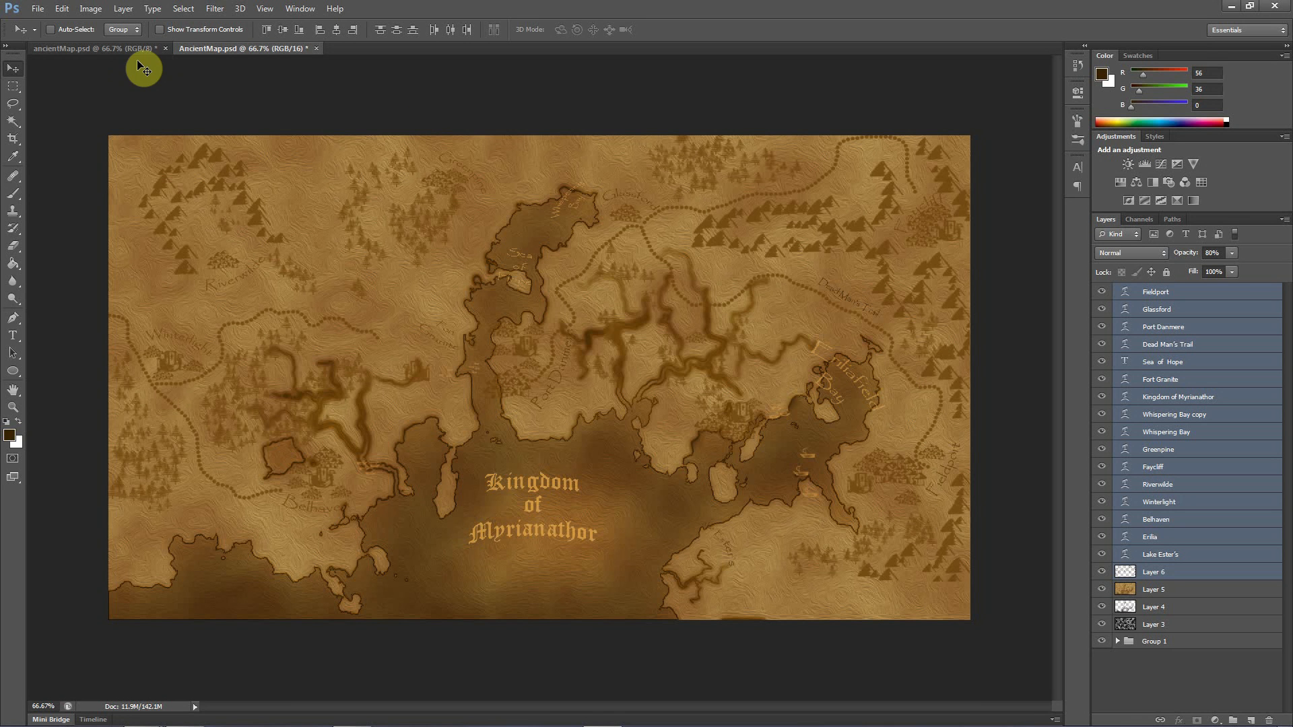
pyautogui.hotkey('ctrl', 'z')
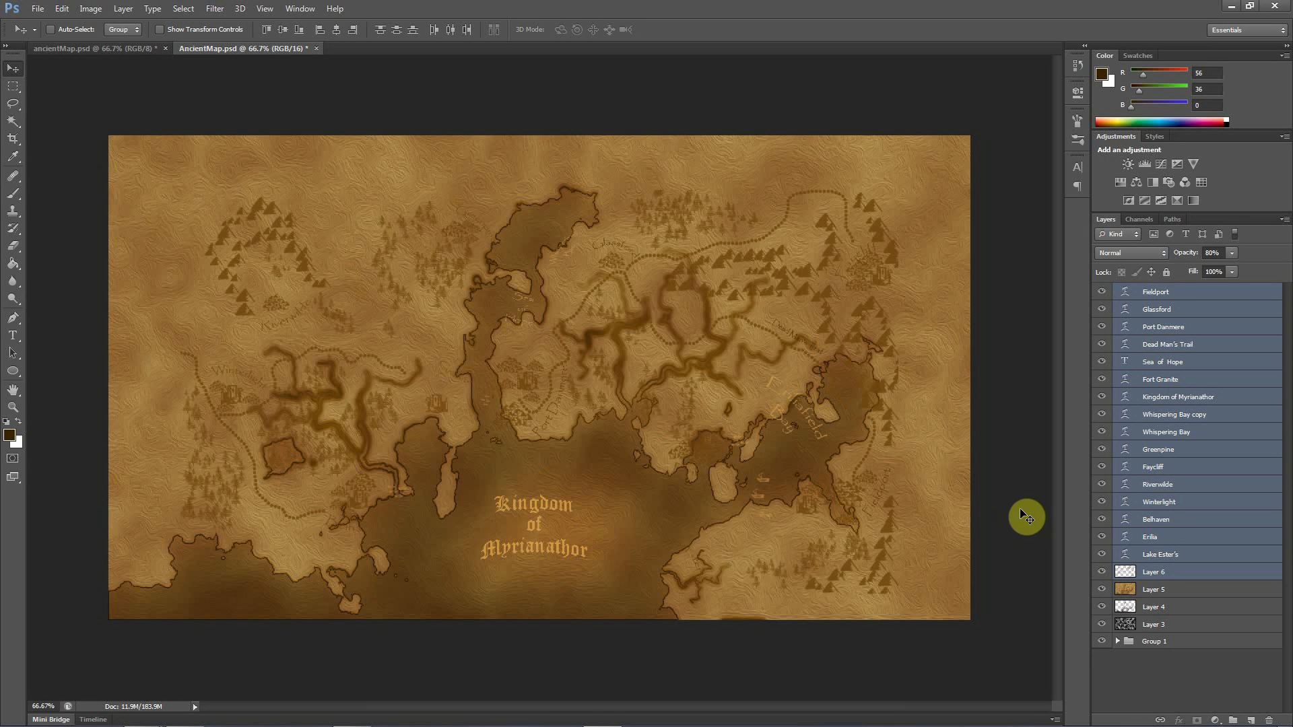
# Show the new map's edit history and switch back to the earlier ancientMap.psd
pyautogui.click(1087, 49)
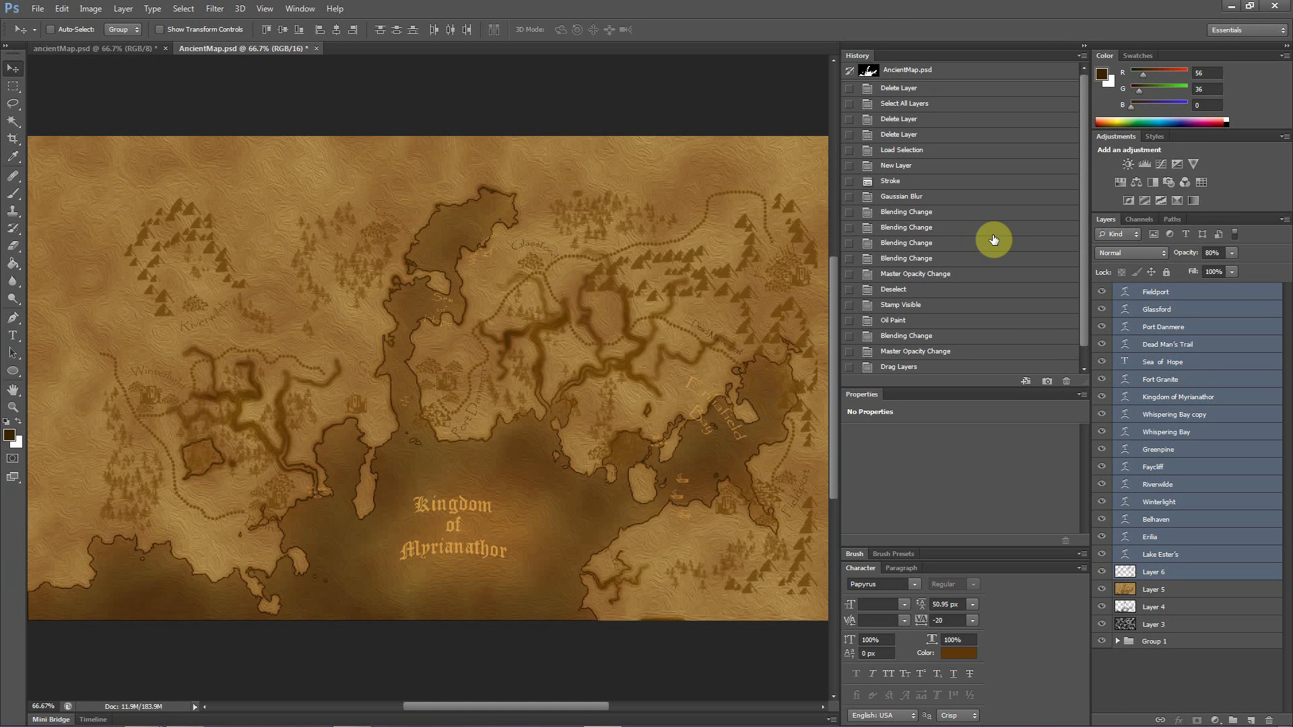
pyautogui.click(121, 51)
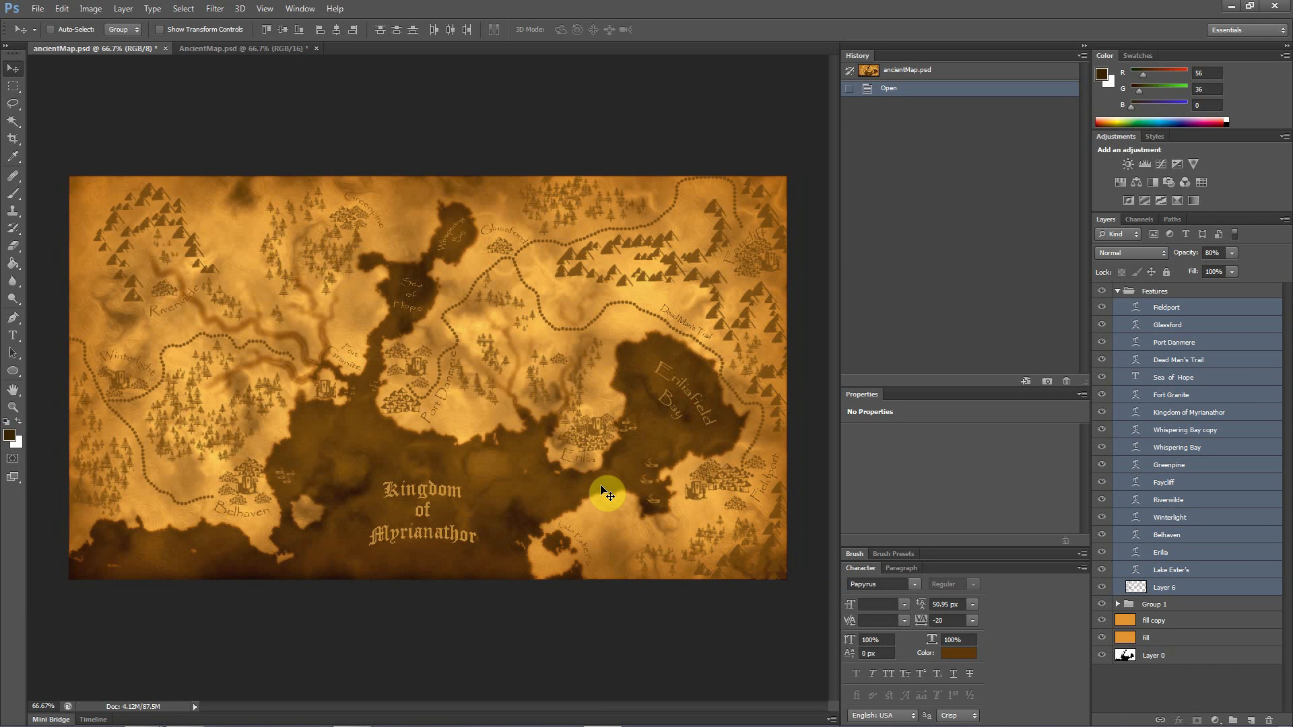